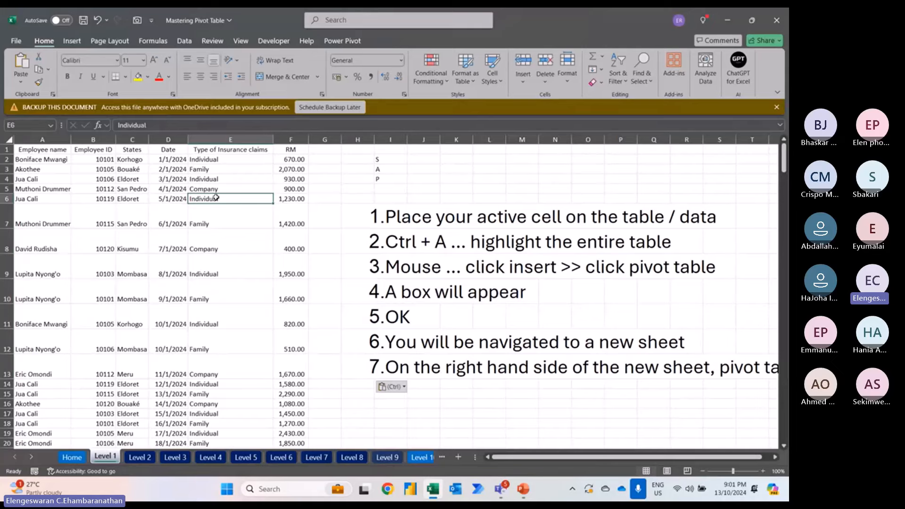
Step: Copy the formatting of cell E4 onto the numbered instructions in H7:H13
left_click_drag(389, 222, 394, 367)
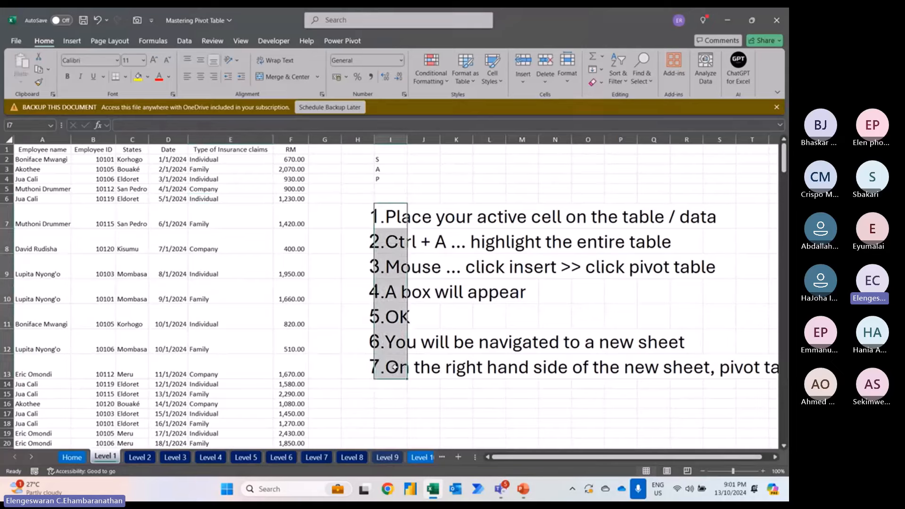
left_click(227, 181)
left_click(38, 83)
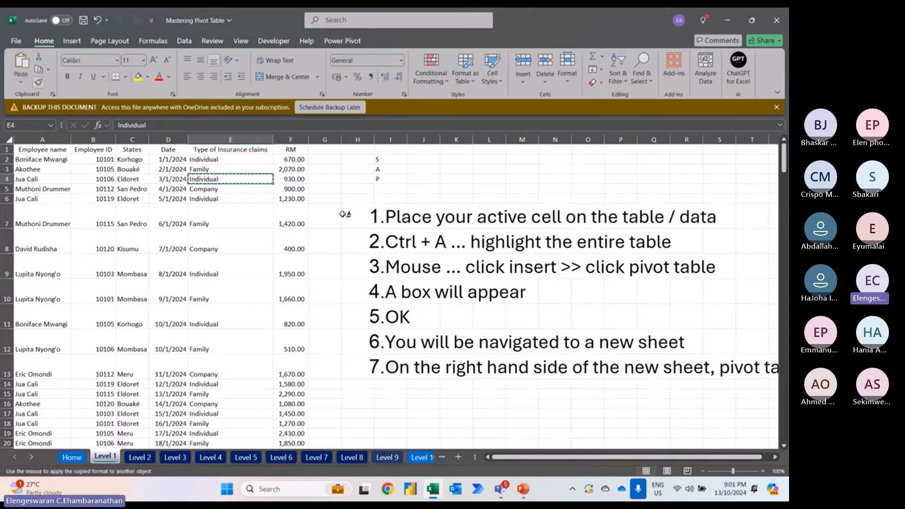
left_click_drag(344, 214, 359, 377)
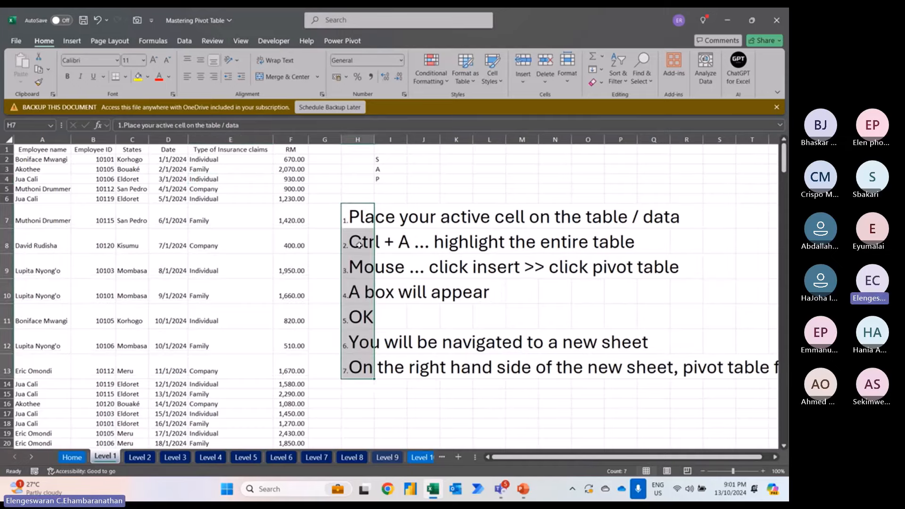
Step: Set the font of the instructions in H7:H13 to Calibri, size 11
key("Up")
key("Down")
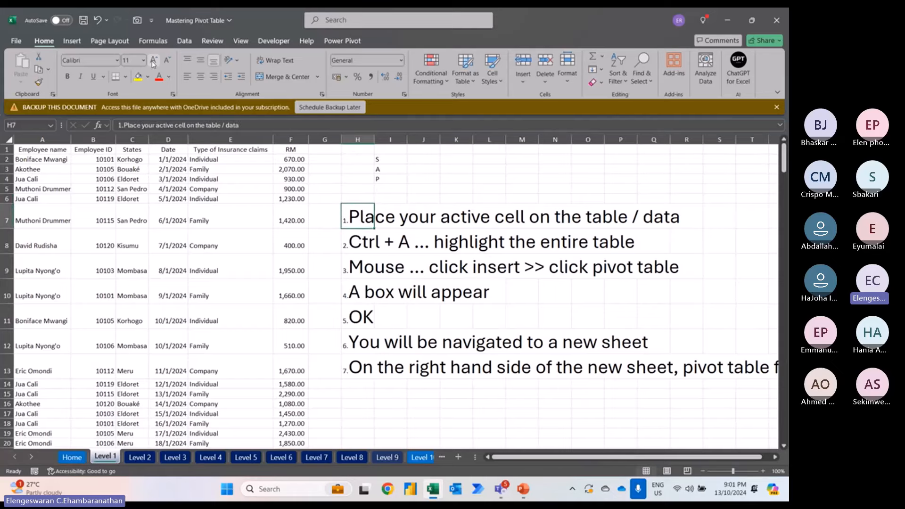
key("F2")
key("Return")
key("Up")
key("F2")
key("ctrl+shift+Down")
left_click(98, 61)
key("Return")
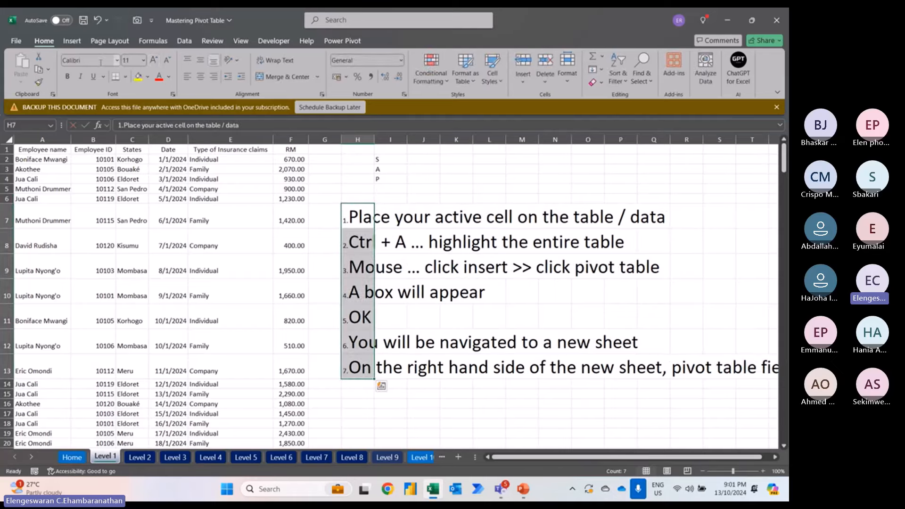
left_click(131, 62)
key("Return")
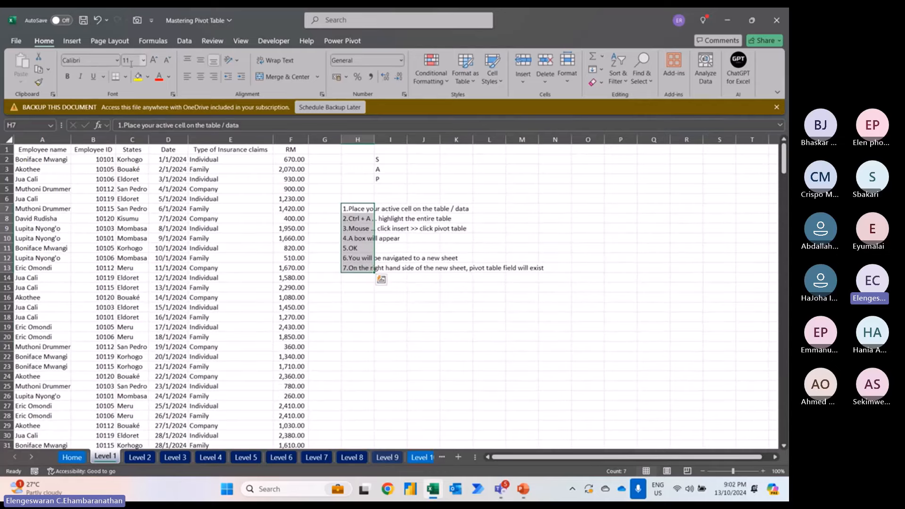
key("Down")
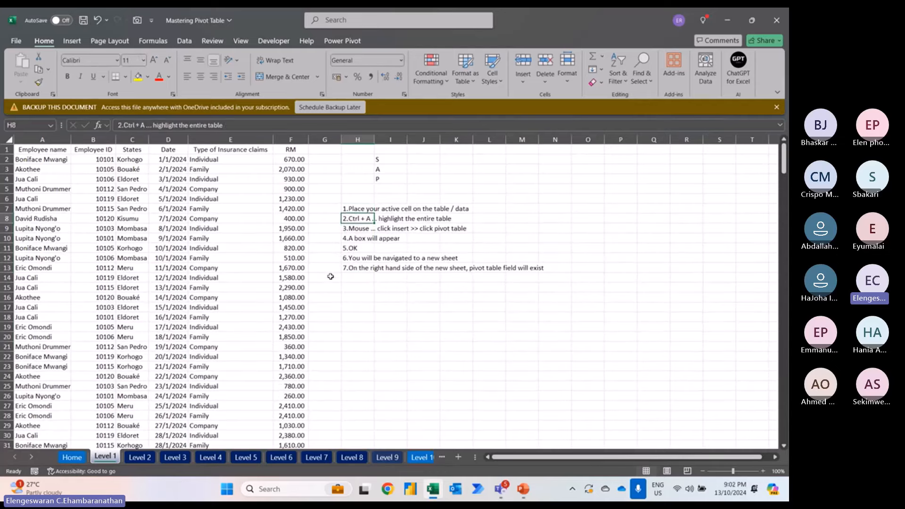
left_click(358, 289)
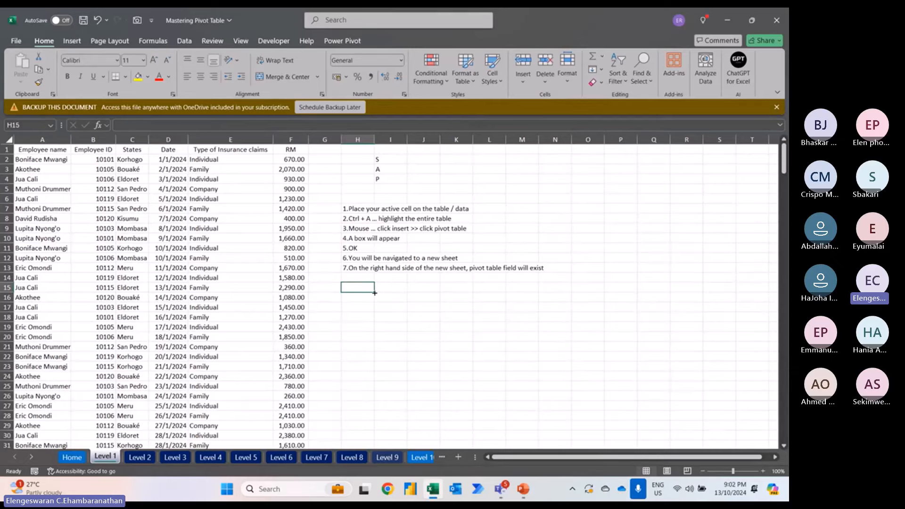
left_click(529, 201)
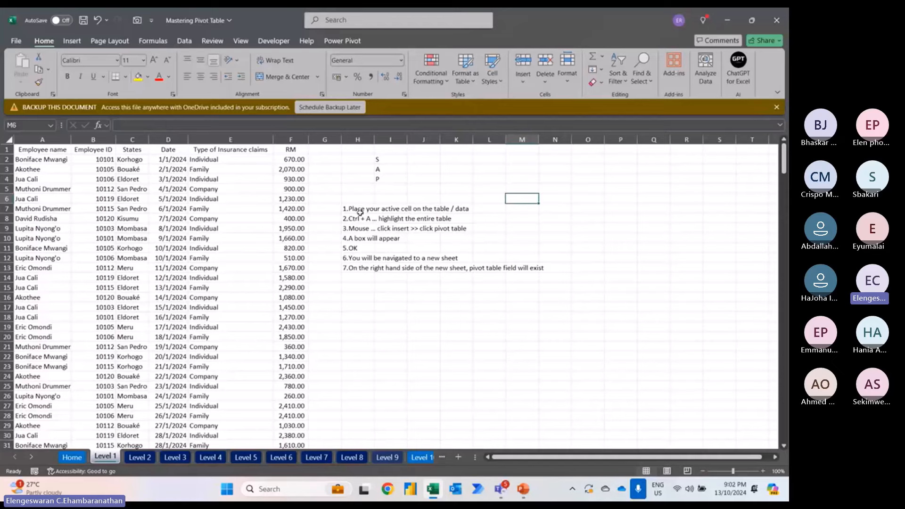
Step: Insert a PivotTable based on the entire Level 1 data table, A1:F293, placed on a new worksheet
left_click(291, 189)
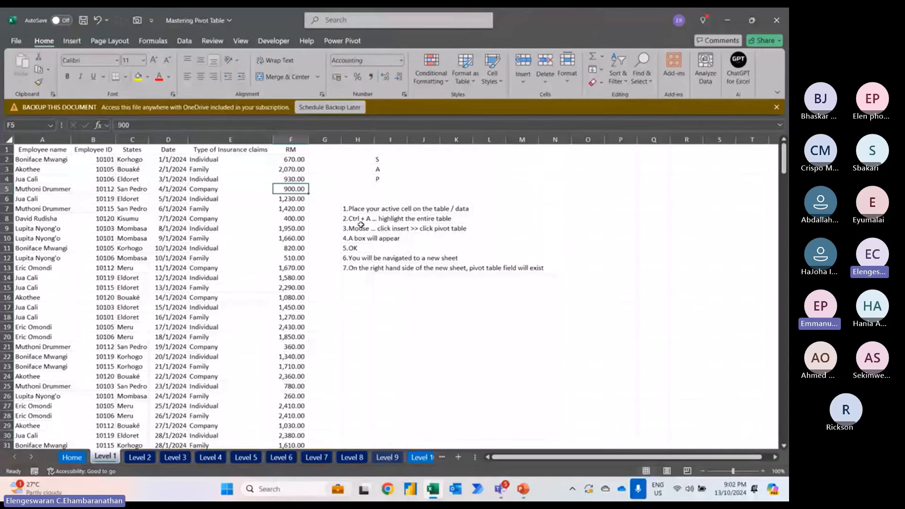
key("ctrl+a")
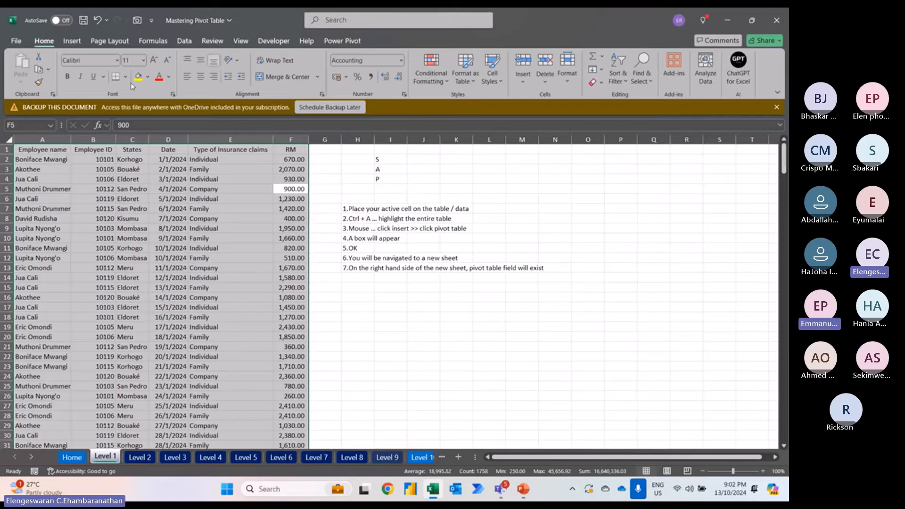
left_click(71, 41)
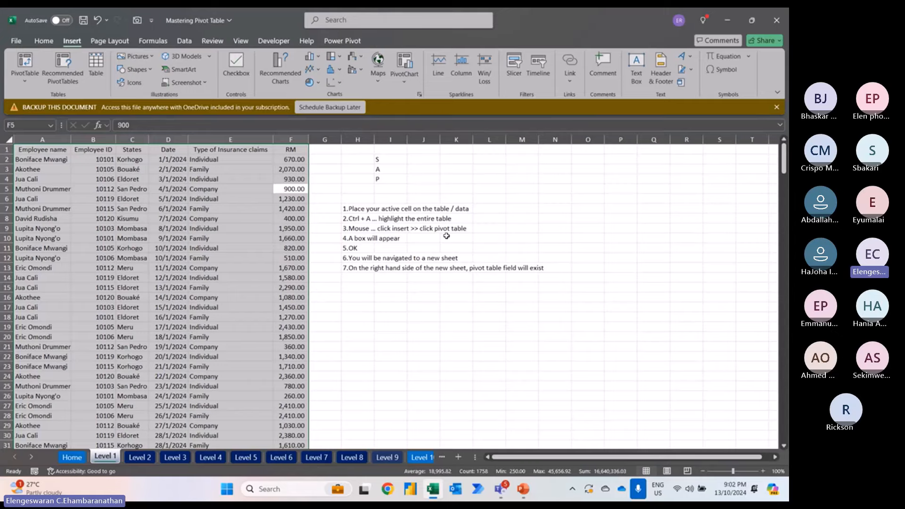
left_click(25, 71)
left_click(43, 107)
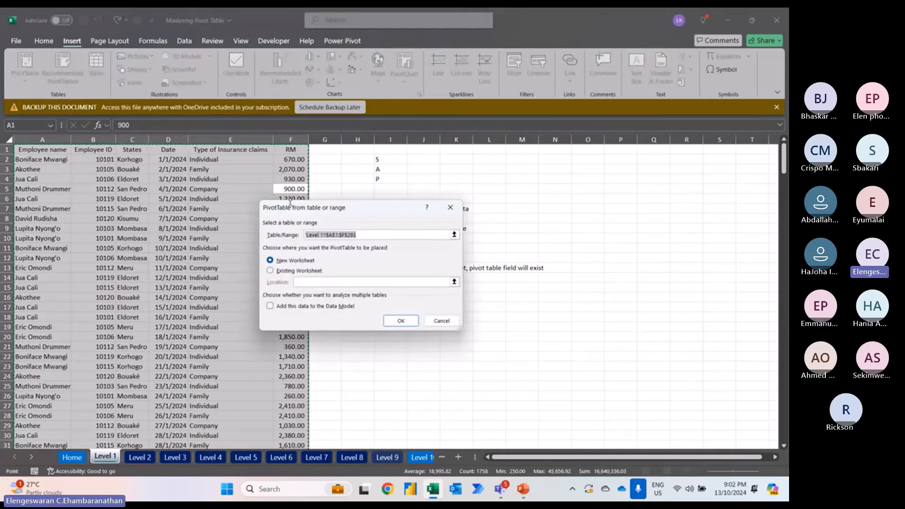
left_click_drag(290, 206, 147, 185)
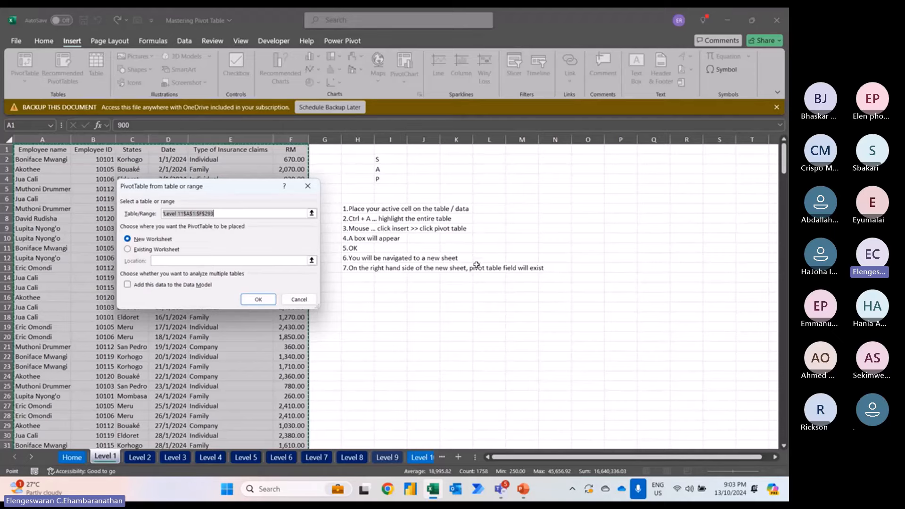
left_click(263, 301)
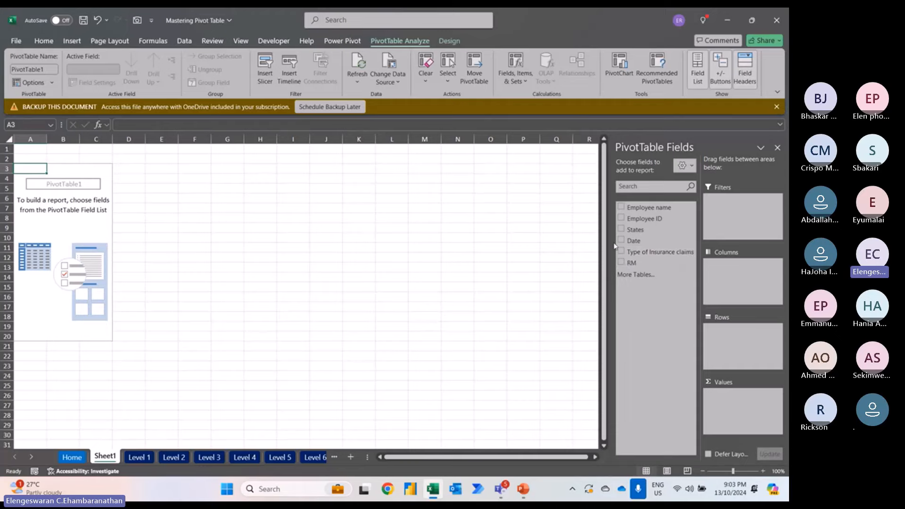
Step: Look over the S, A, P notes and the source data on the Level 1 sheet, and return to Sheet1
left_click(136, 457)
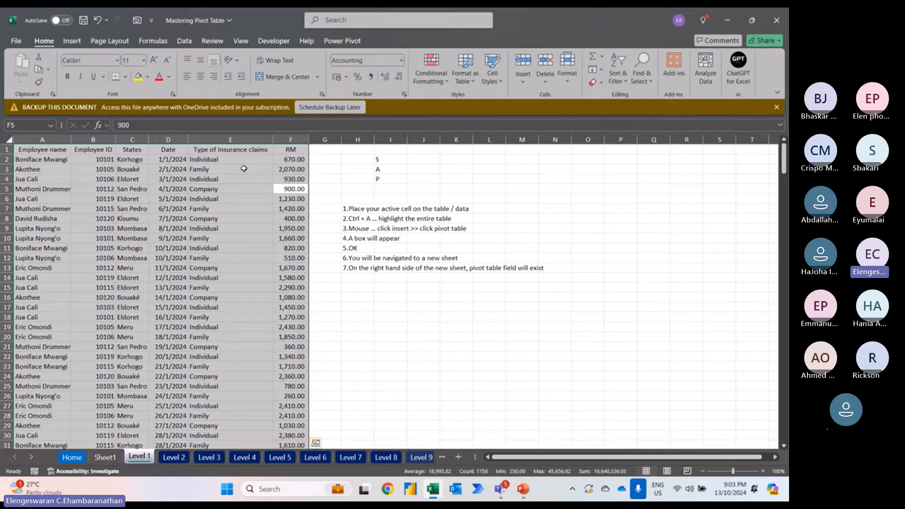
left_click(385, 161)
left_click(382, 178)
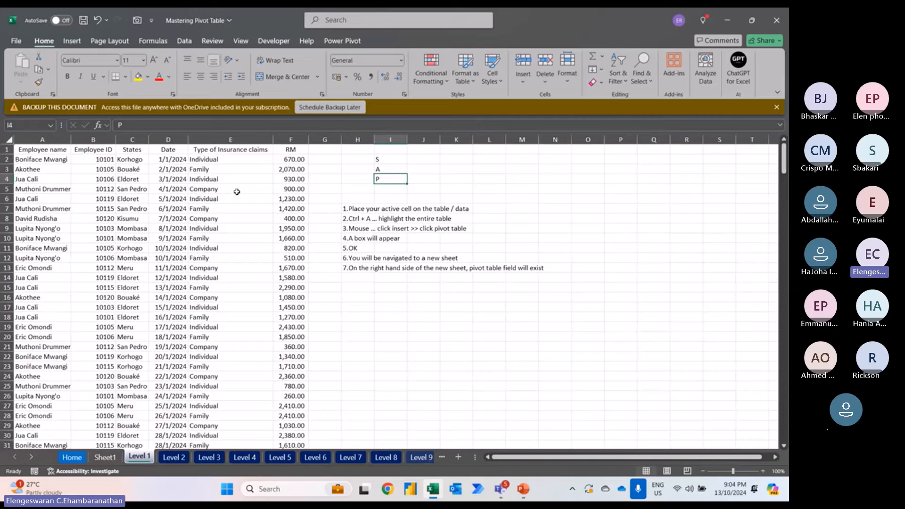
left_click_drag(52, 151, 285, 306)
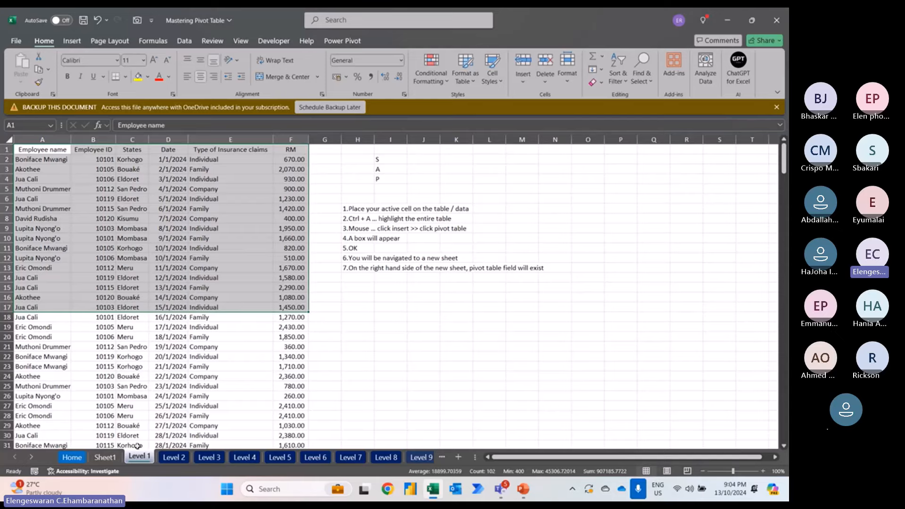
left_click(115, 458)
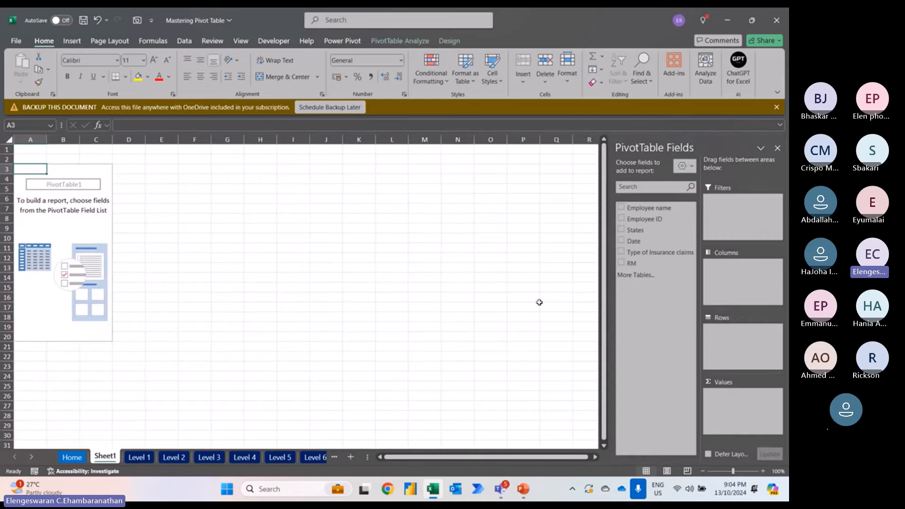
Step: Add the Date field to the pivot table's rows and the RM field to its values as a sum
left_click(621, 242)
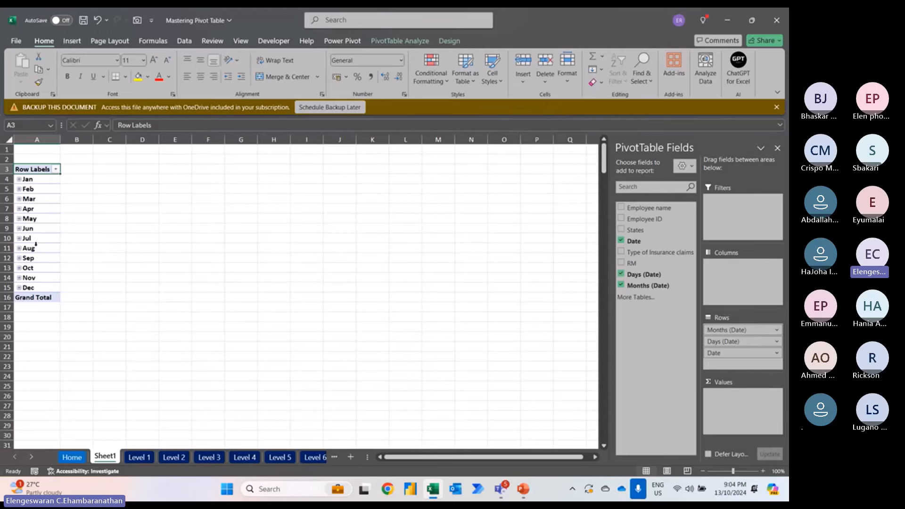
left_click(622, 264)
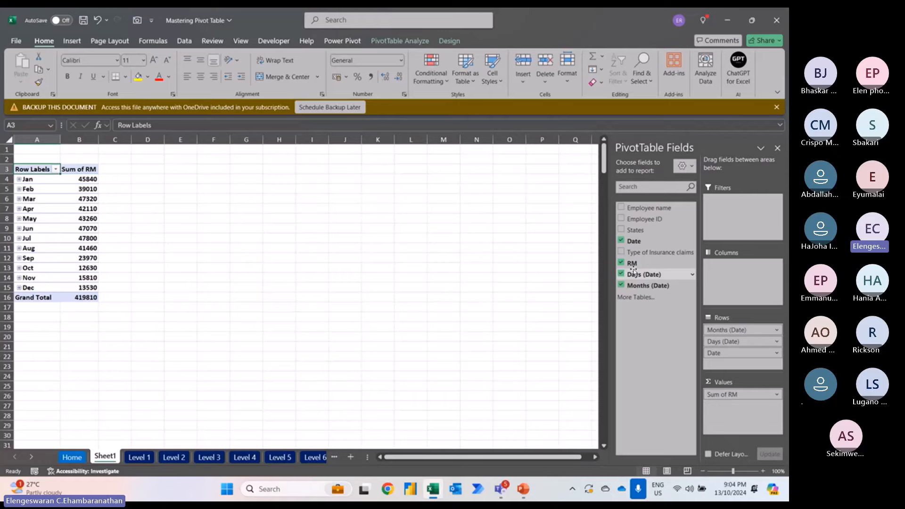
left_click(764, 471)
left_click(764, 472)
left_click(764, 472)
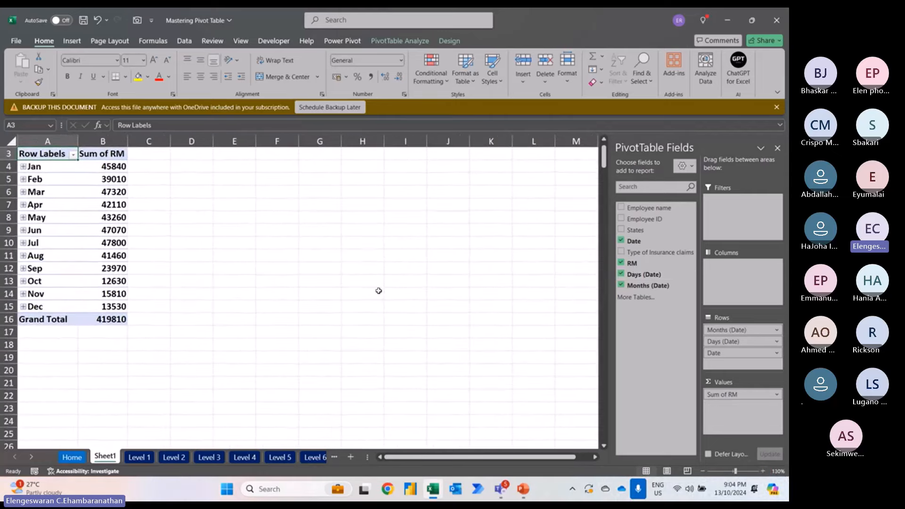
scroll(378, 291, "up", 1)
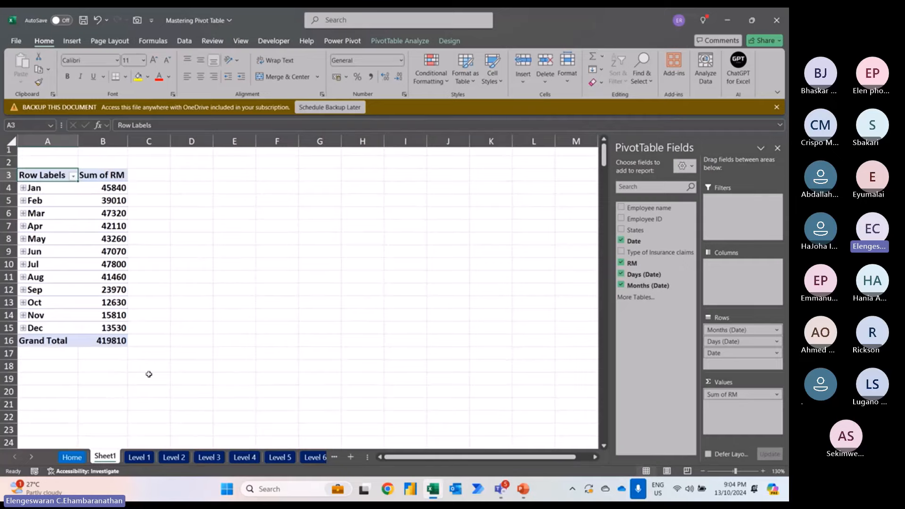
Step: Review the Employee name, Employee ID and States columns on the Level 1 sheet, and return to Sheet1
left_click(143, 457)
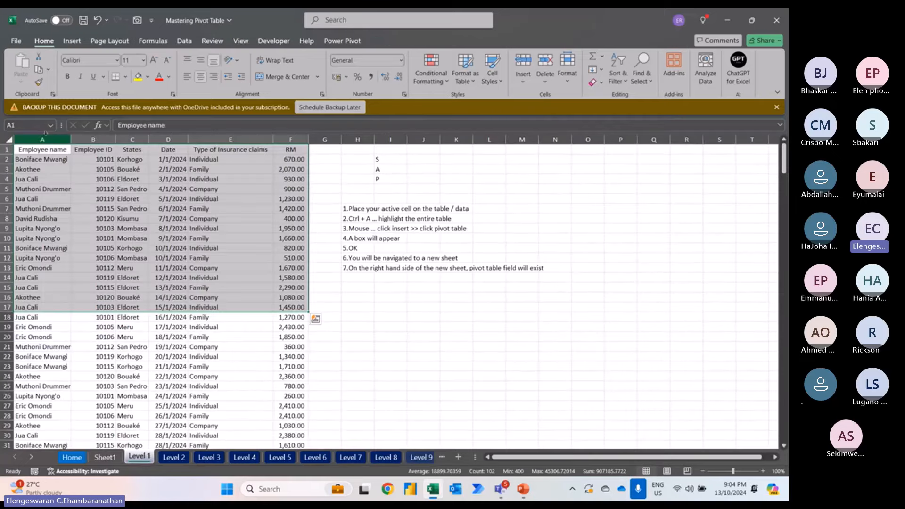
left_click(41, 150)
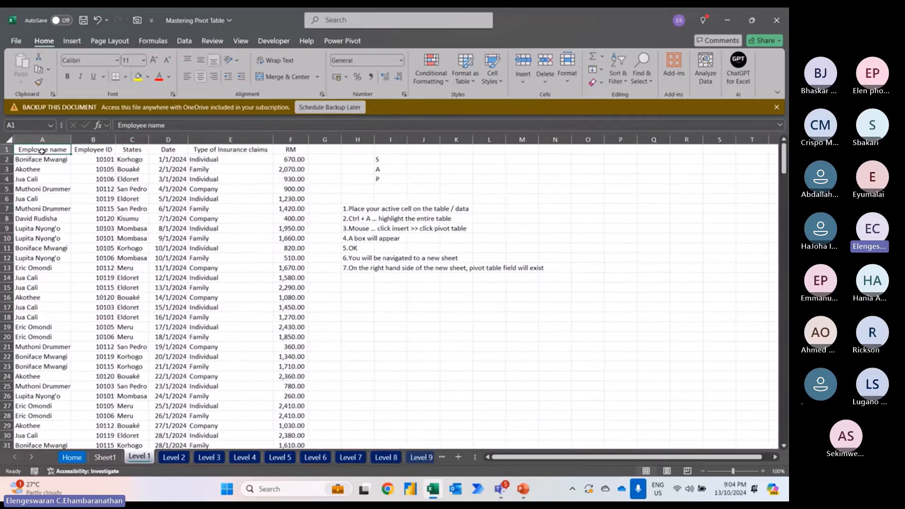
left_click(107, 151)
left_click(130, 150)
left_click_drag(132, 179, 140, 277)
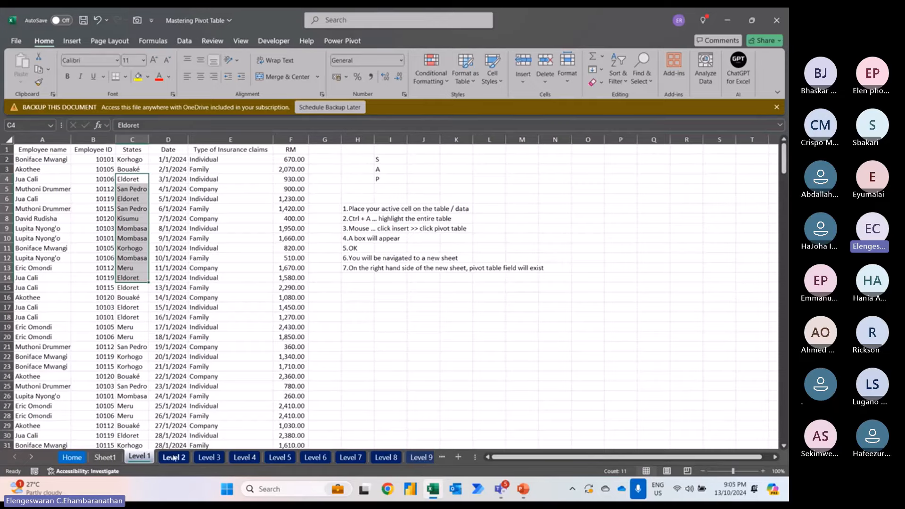
left_click(105, 458)
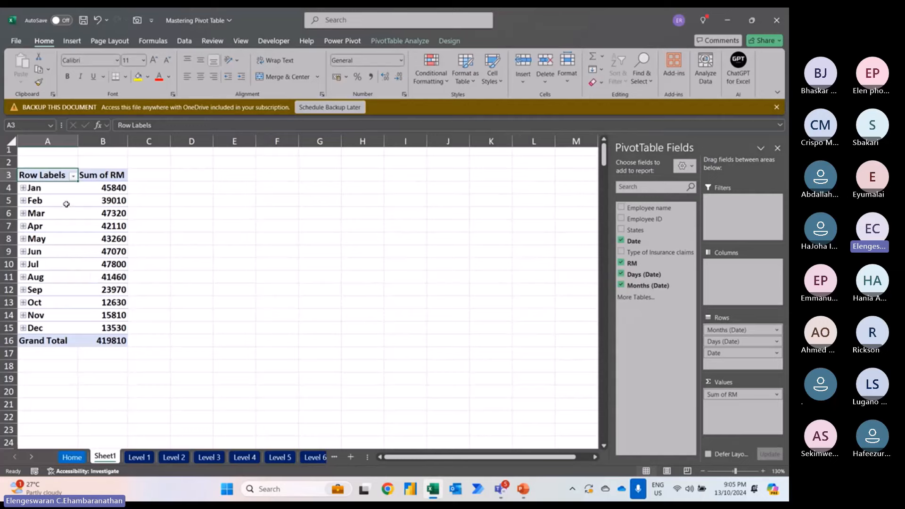
Step: Group the pivot table's date rows by Quarters only, deselecting Days and Months
left_click(43, 188)
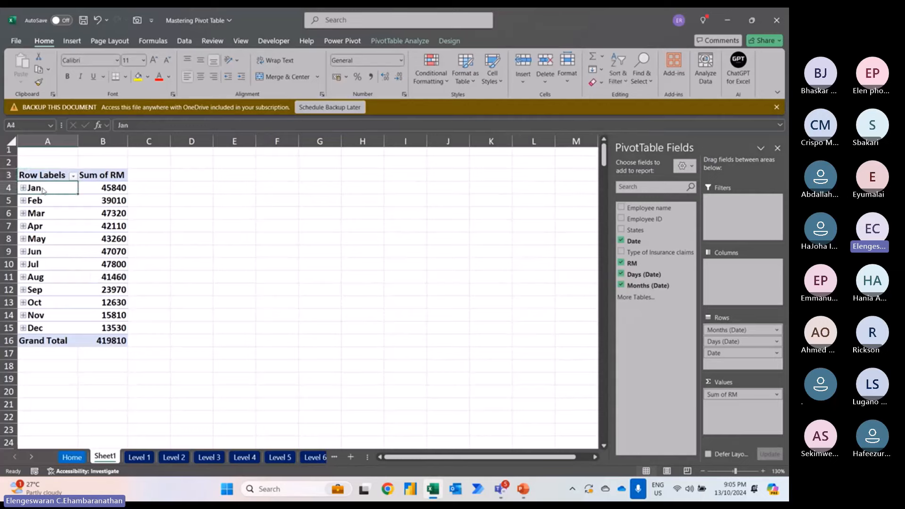
right_click(43, 189)
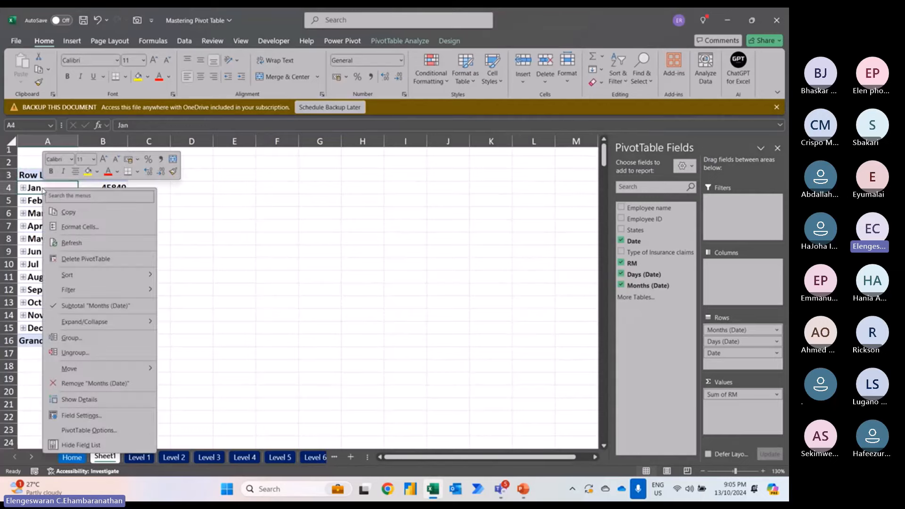
left_click(67, 344)
left_click_drag(54, 261, 197, 196)
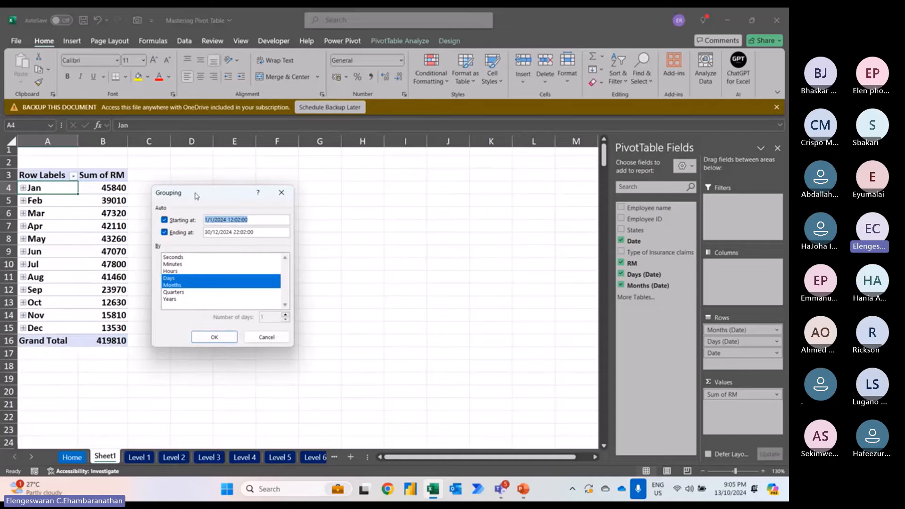
left_click(170, 279)
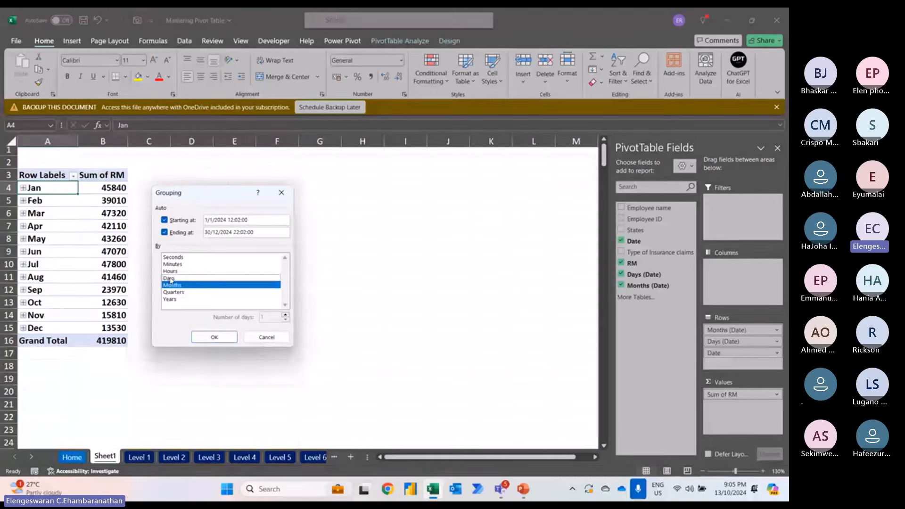
left_click(175, 286)
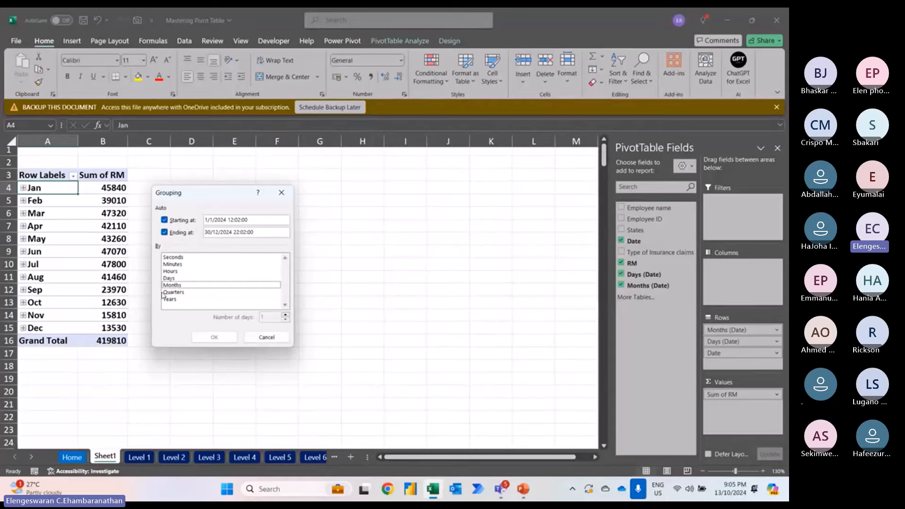
left_click(166, 293)
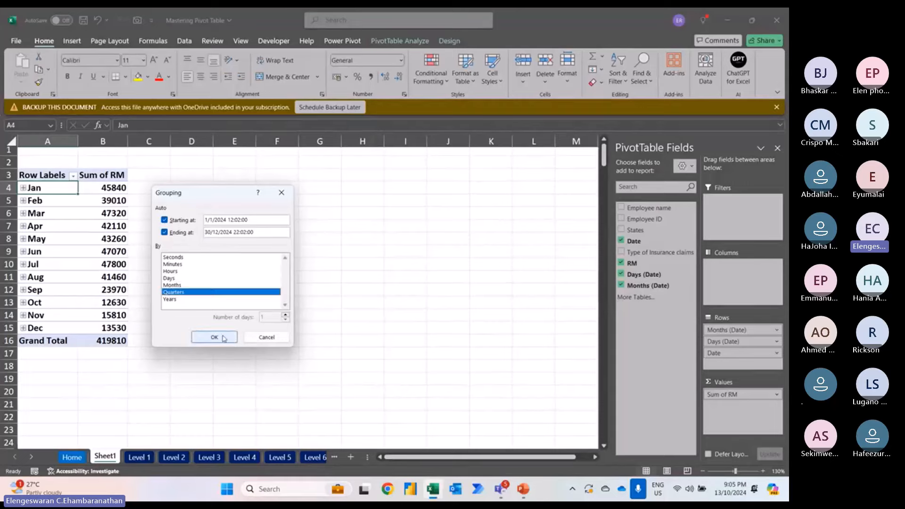
left_click(222, 336)
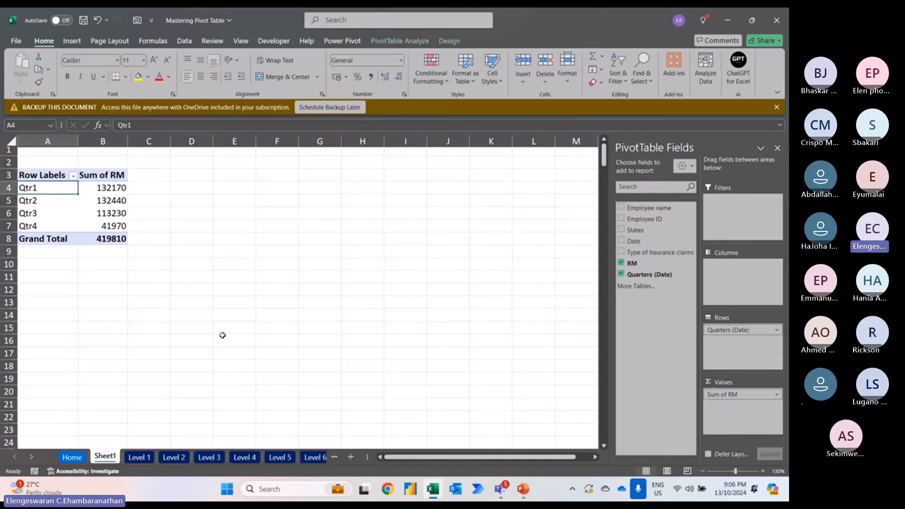
Step: Regroup the pivot table's date rows by Days with the number of days set to 7, and review the resulting weekly rows
right_click(40, 190)
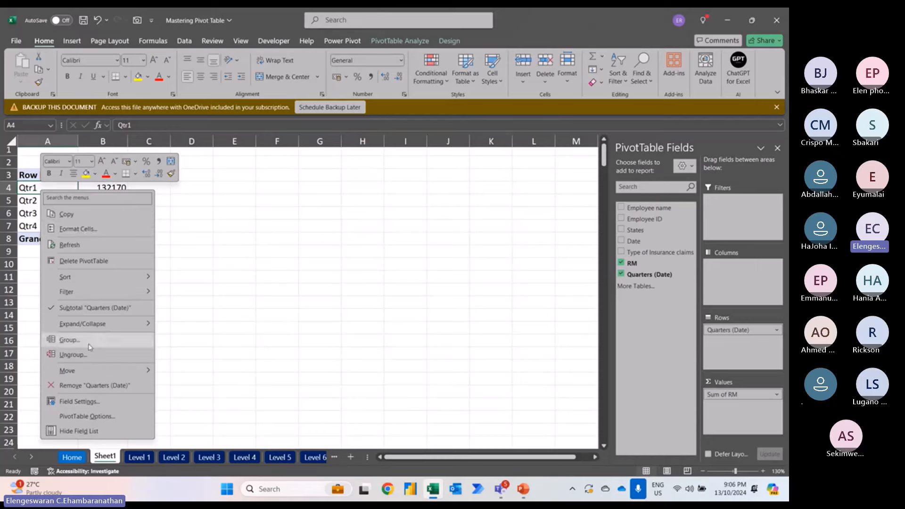
left_click(69, 340)
left_click(47, 363)
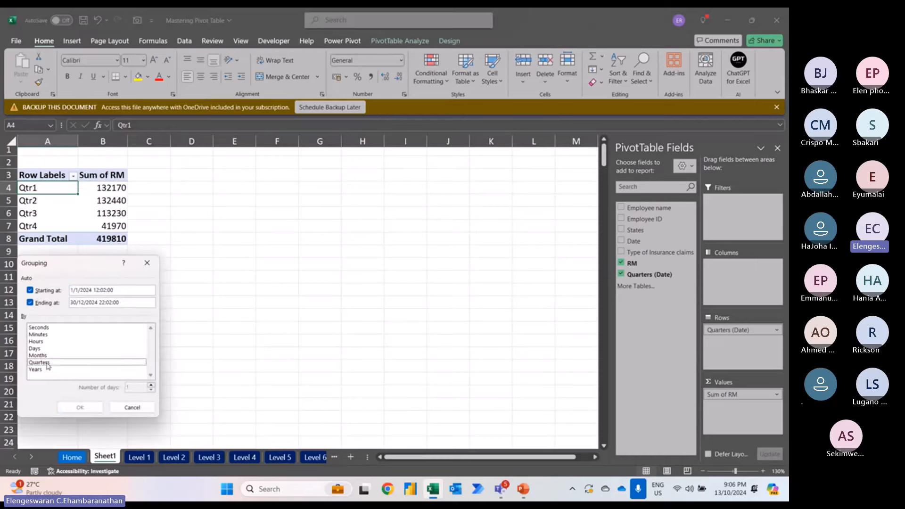
left_click_drag(68, 262, 229, 165)
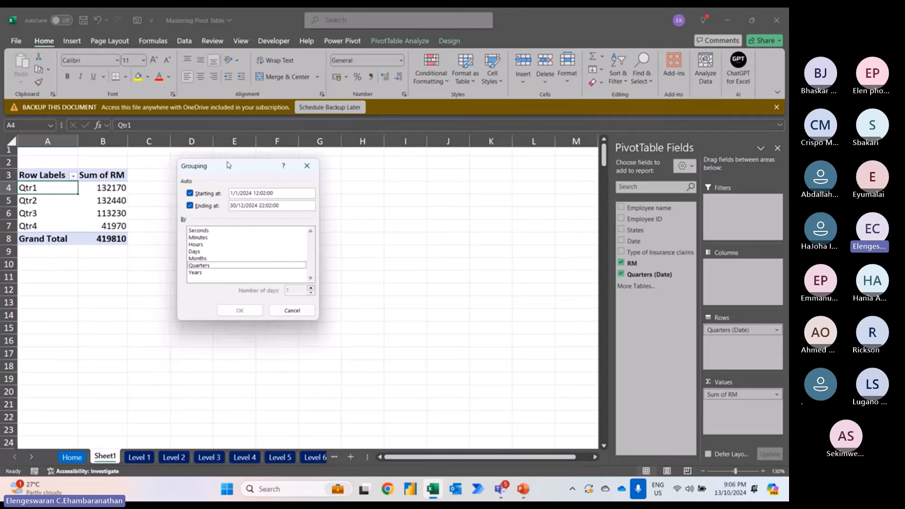
left_click(201, 251)
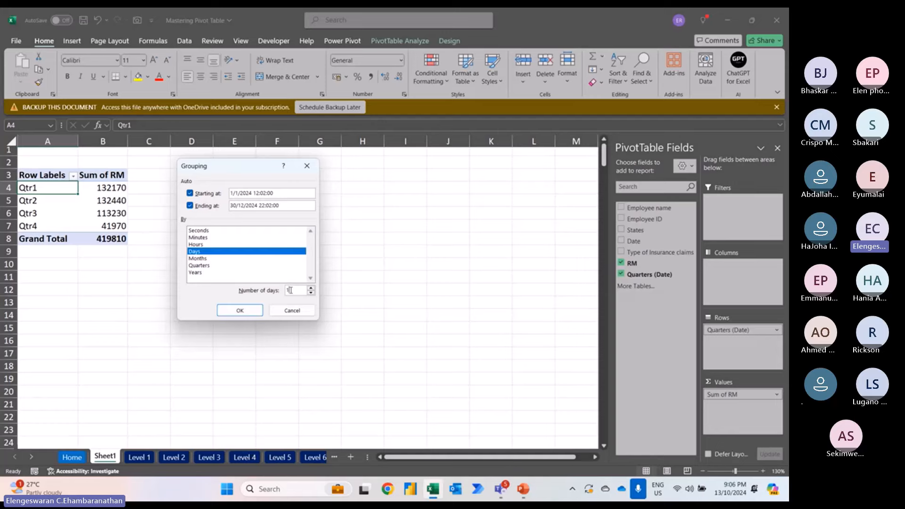
key("BackSpace")
type("7")
left_click(239, 310)
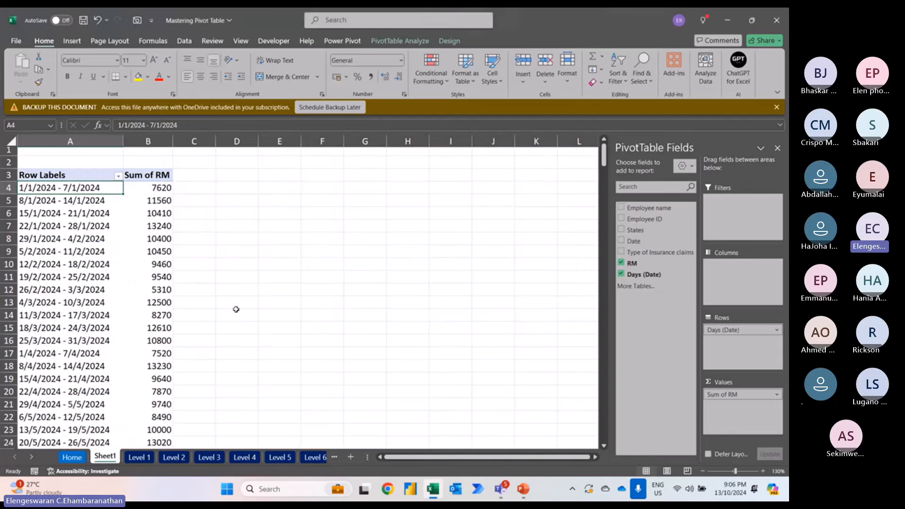
scroll(158, 307, "down", 4)
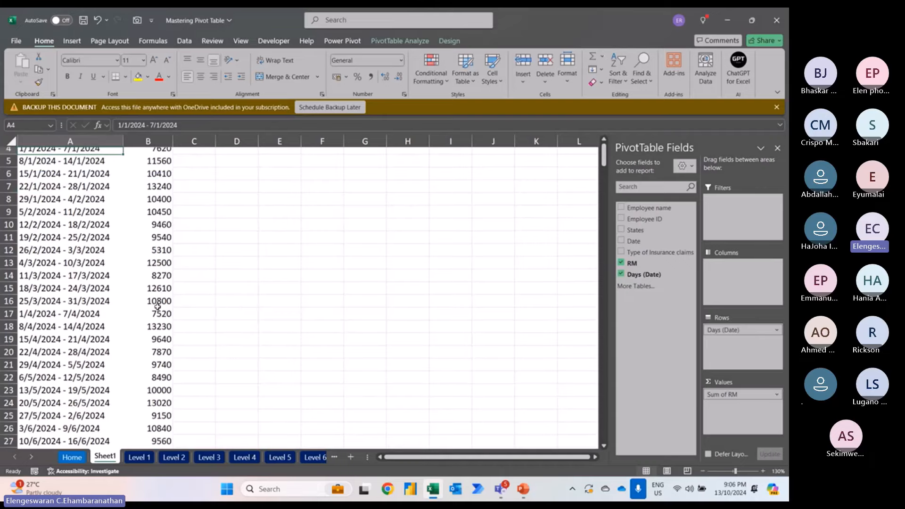
scroll(158, 307, "up", 4)
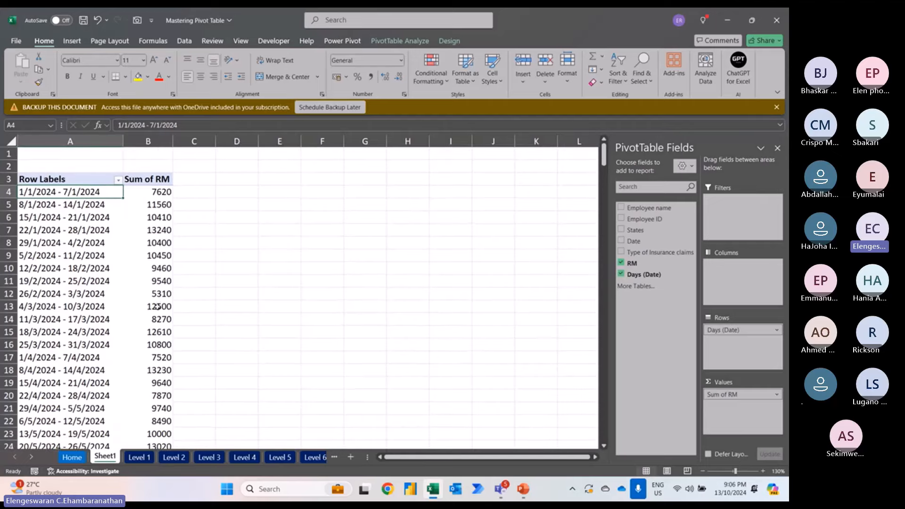
Step: Regroup the pivot table's date rows by Months only, deselecting Days
right_click(65, 191)
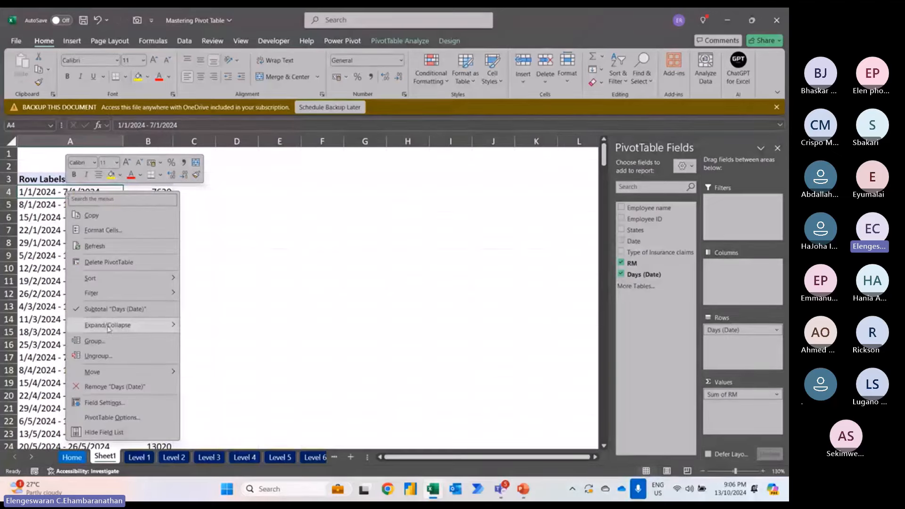
left_click(99, 341)
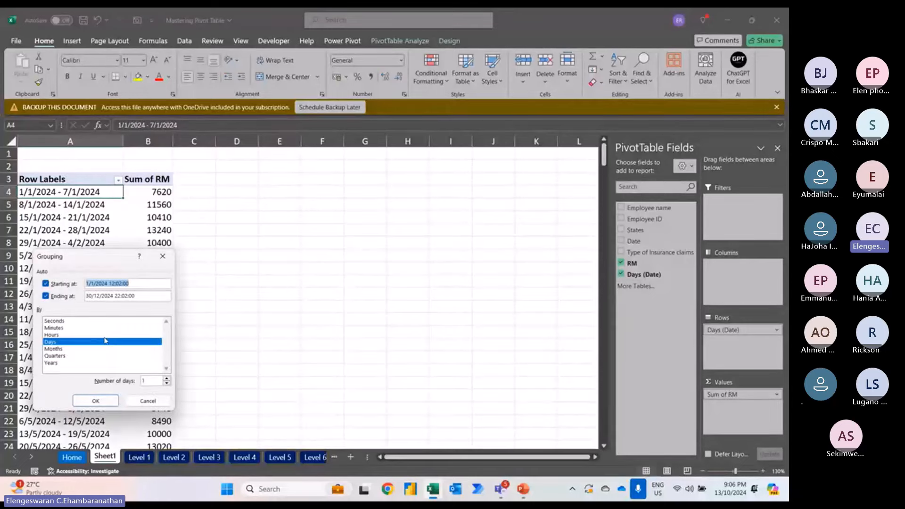
left_click(57, 349)
left_click(50, 342)
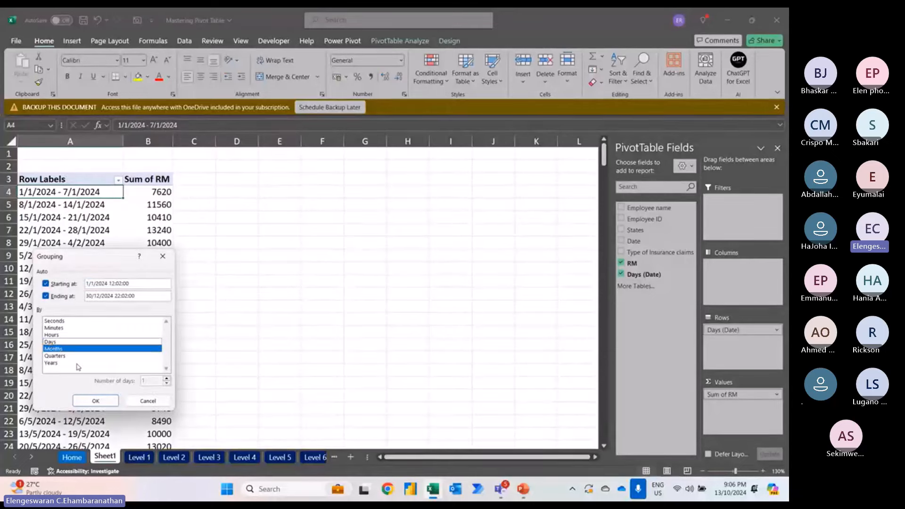
left_click(89, 402)
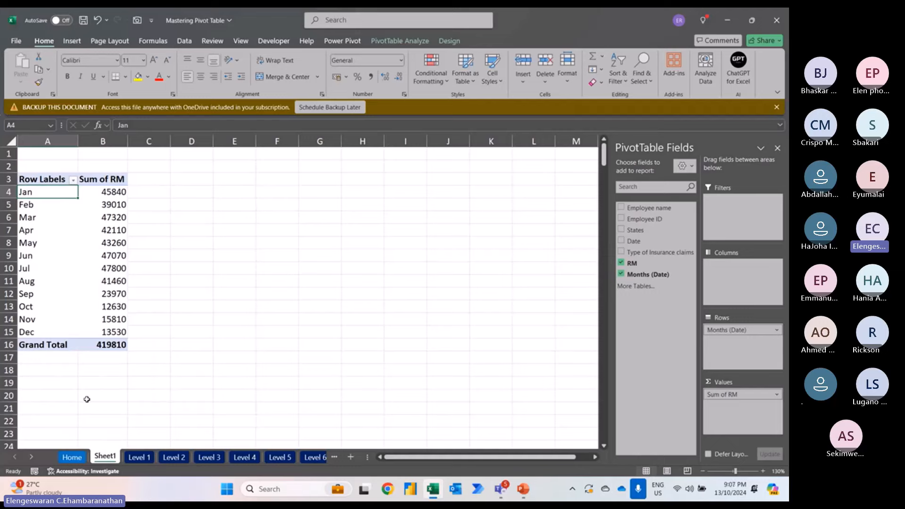
left_click(681, 342)
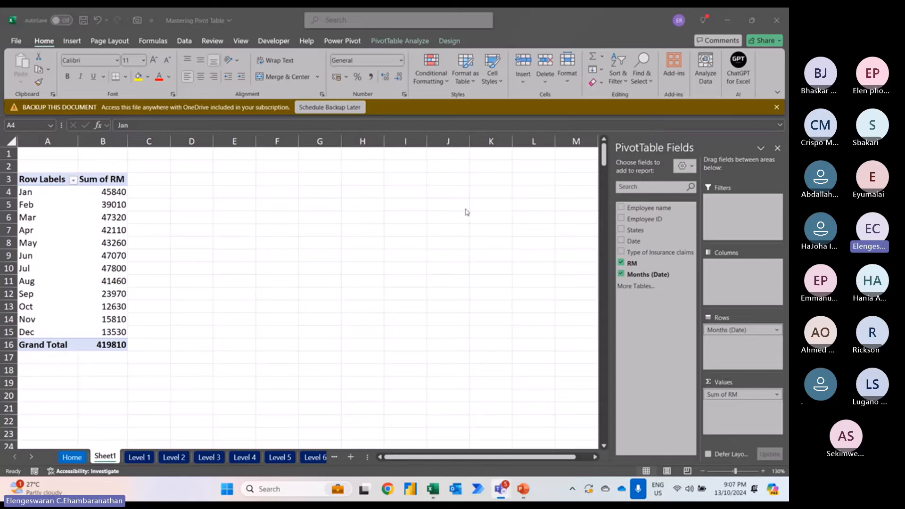
left_click(634, 264)
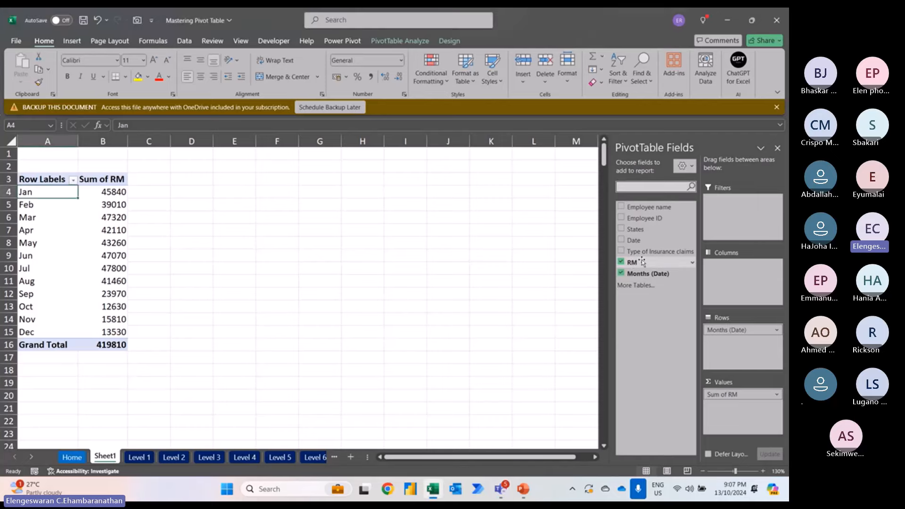
left_click_drag(641, 263, 731, 407)
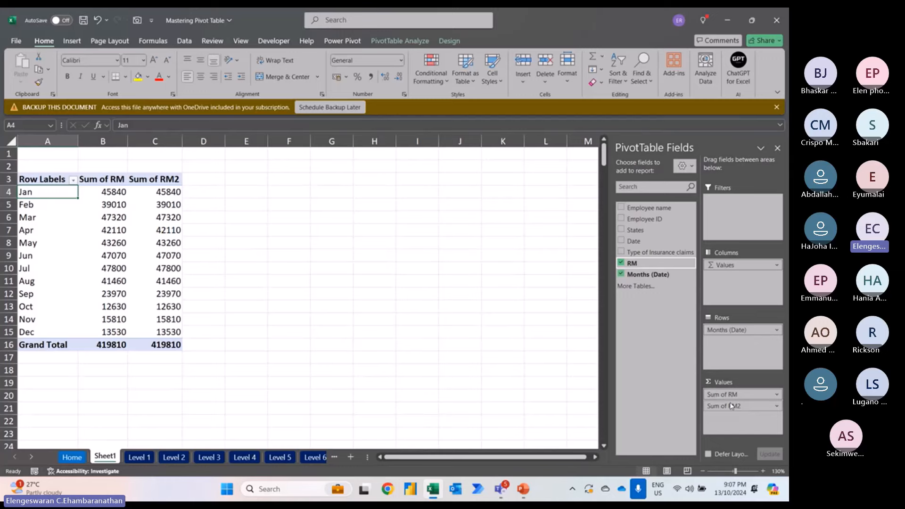
left_click(777, 406)
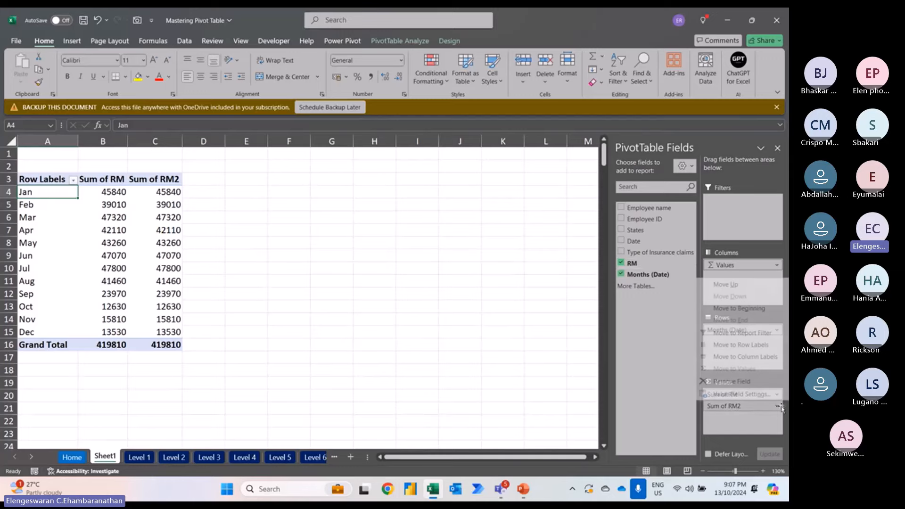
left_click(757, 382)
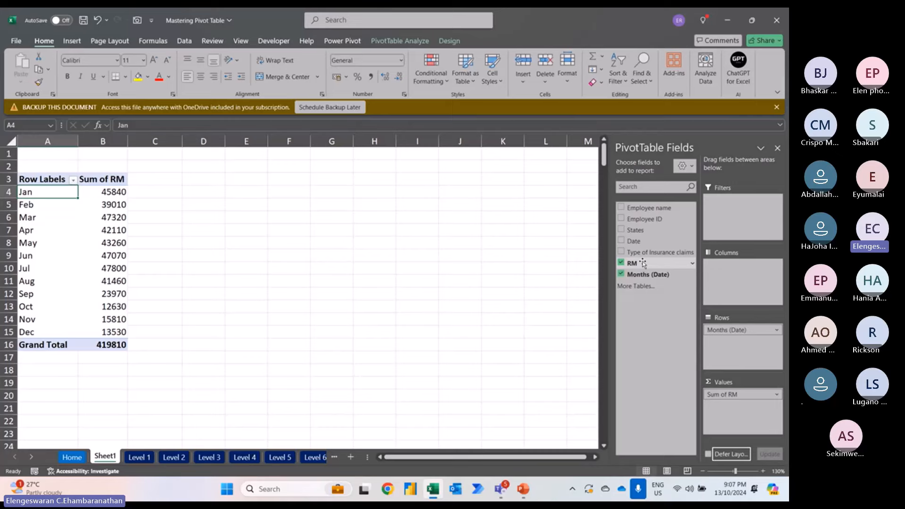
Step: Add the RM field to the pivot table's values a second time as another sum column
left_click_drag(643, 263, 732, 403)
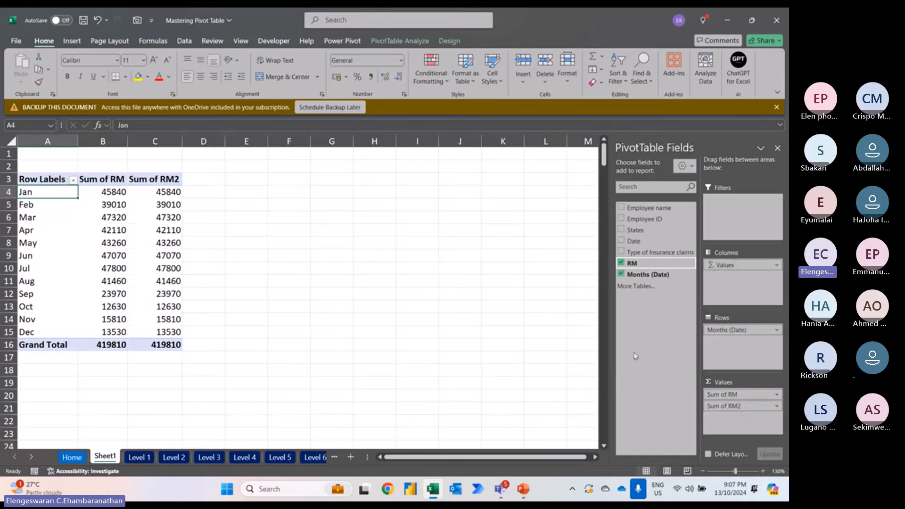
mouse_move(141, 200)
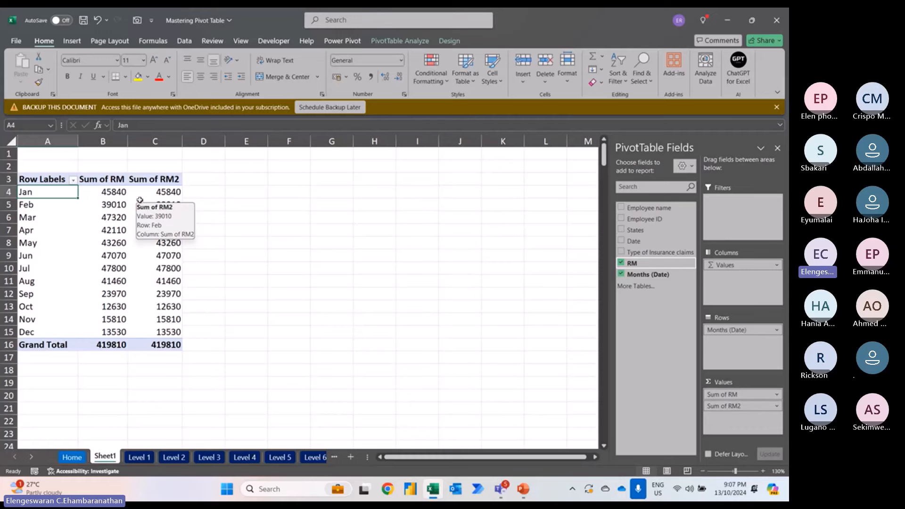
Step: Enter "analysis" in cell E1 and list "allocation", "trending" and "cumulative" in cells F1 to F3
left_click(229, 155)
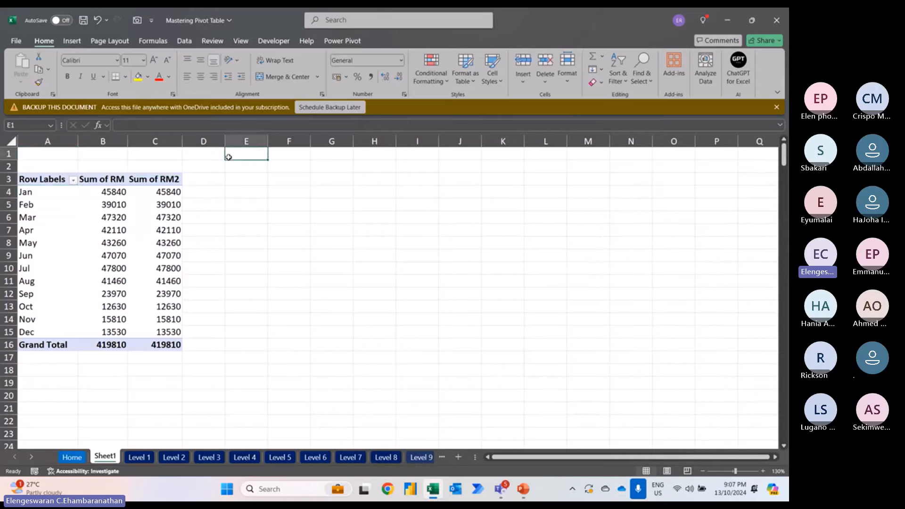
type("analysis")
key("Return")
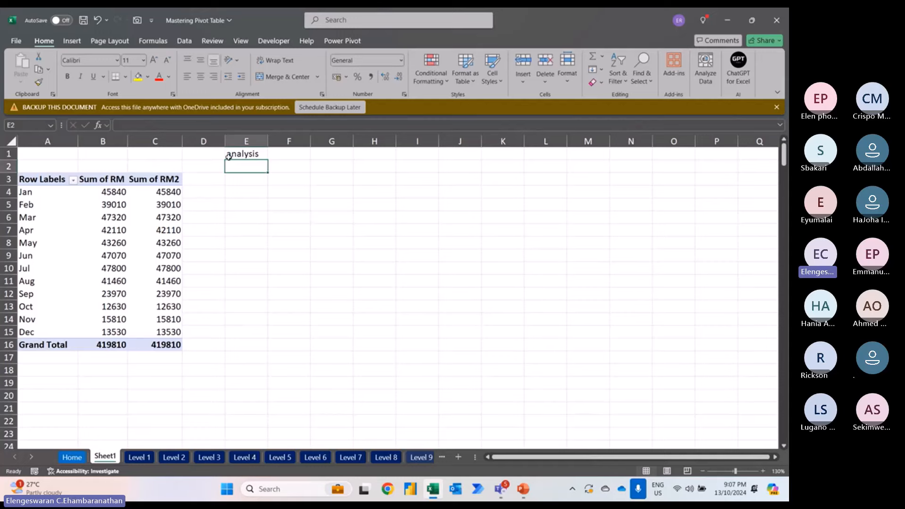
key("Up")
key("Right")
type("allocation")
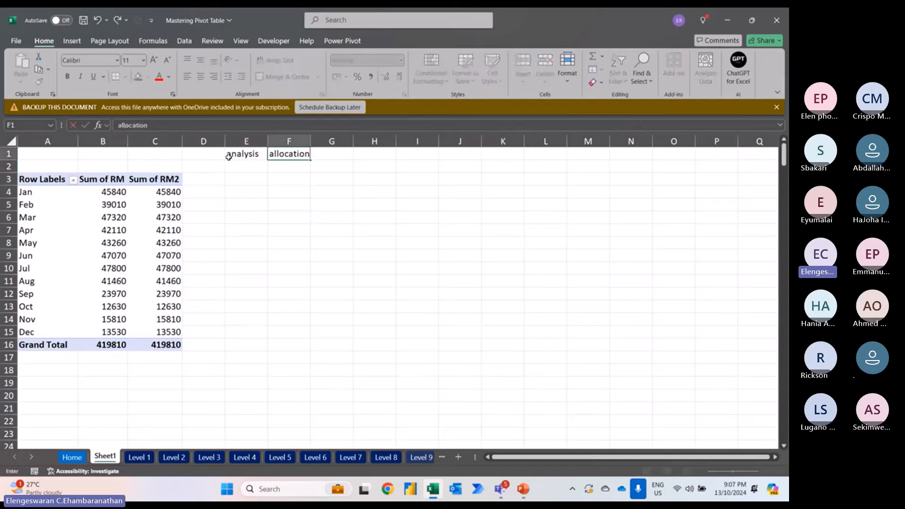
key("Return")
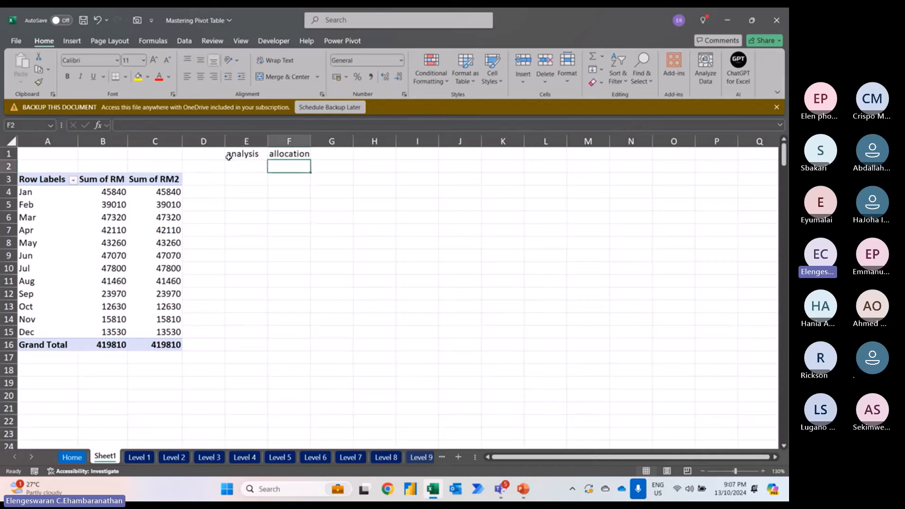
type("trending")
key("Return")
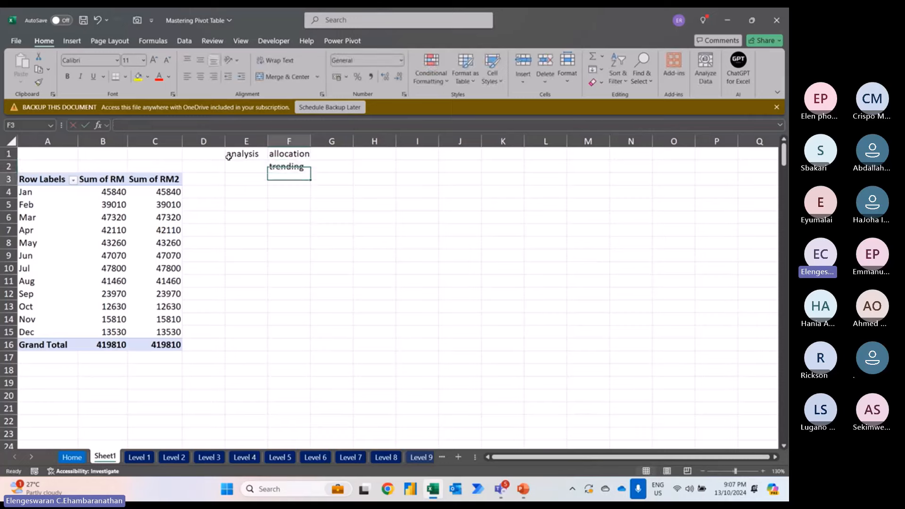
type("cumulative")
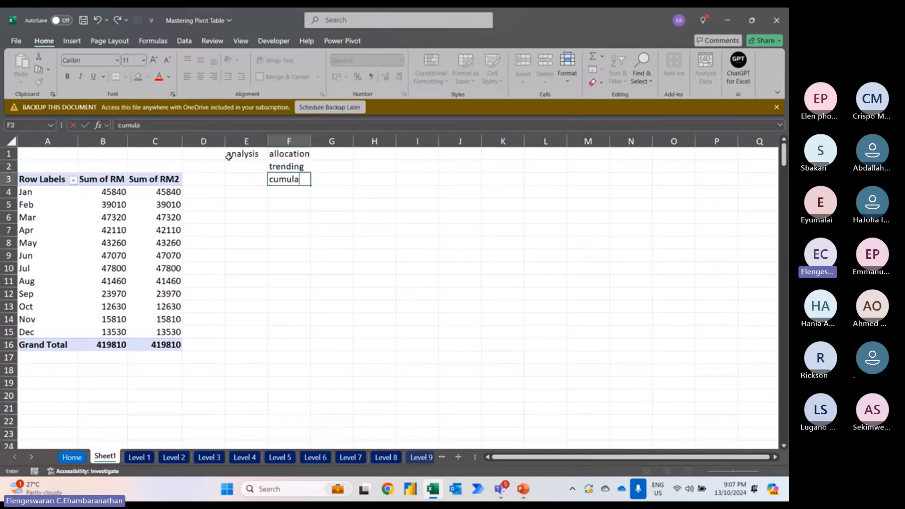
key("Return")
key("Up")
key("Up")
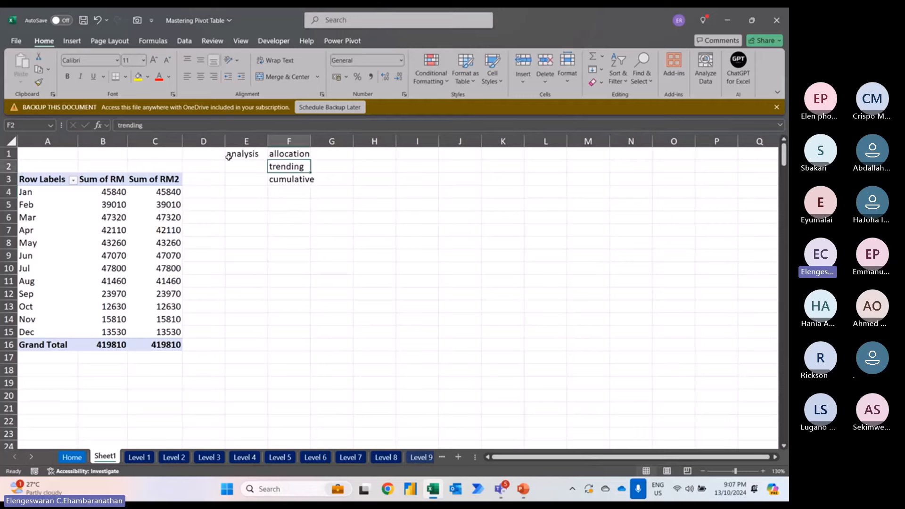
Step: Enter the heading "apportionment / allocation" in cell E6
key("Down")
key("Down")
key("Down")
key("Down")
key("Left")
type("apportionment")
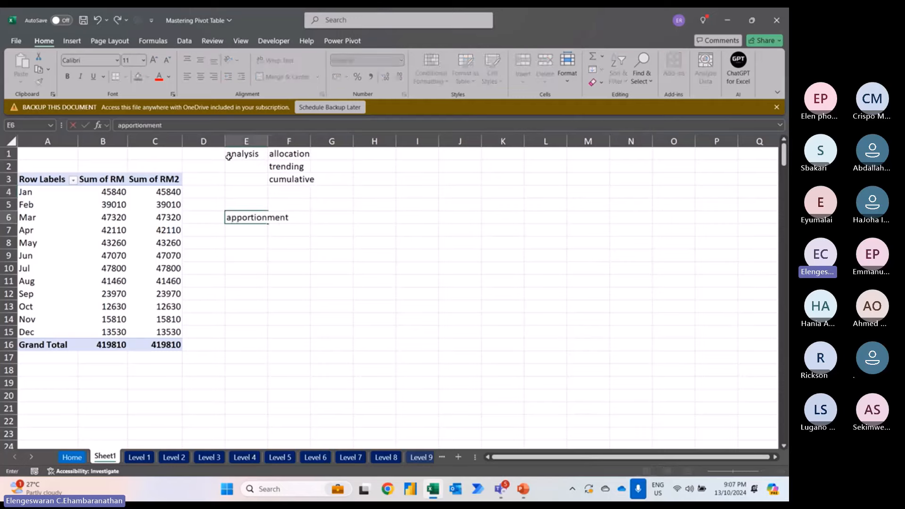
key("Return")
key("Up")
key("F2")
type("/ allocatio")
type("n")
key("Return")
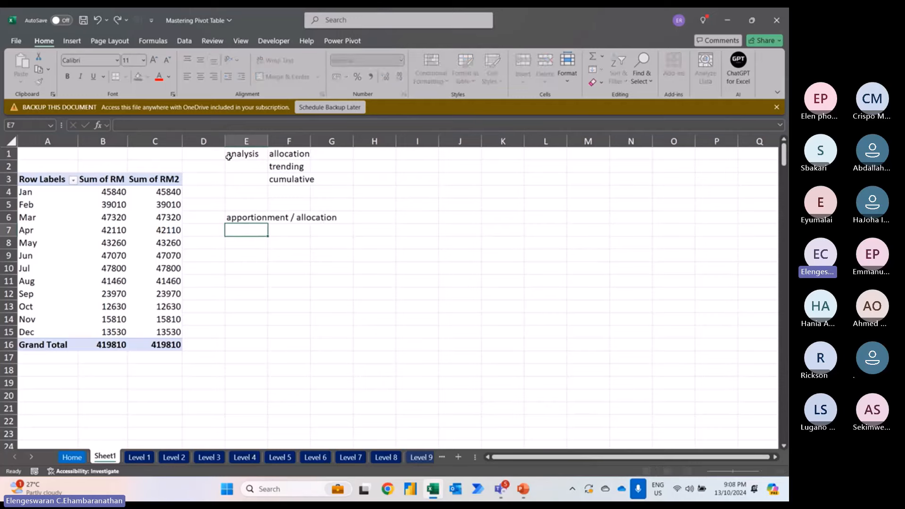
Step: Enter the first instruction "1. place my active cell on Cell C4" in cell E7
type("1. place my active cell on")
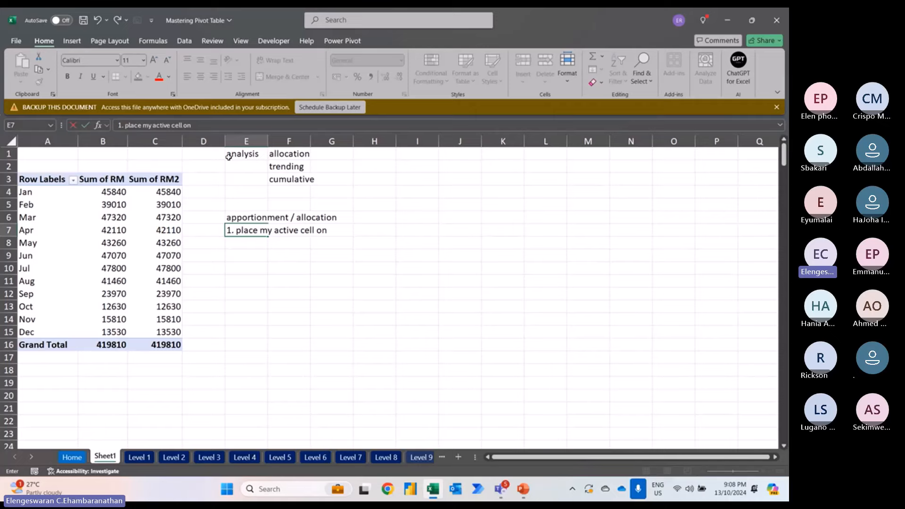
key("Caps_Lock")
type("C")
key("Caps_Lock")
type("ell")
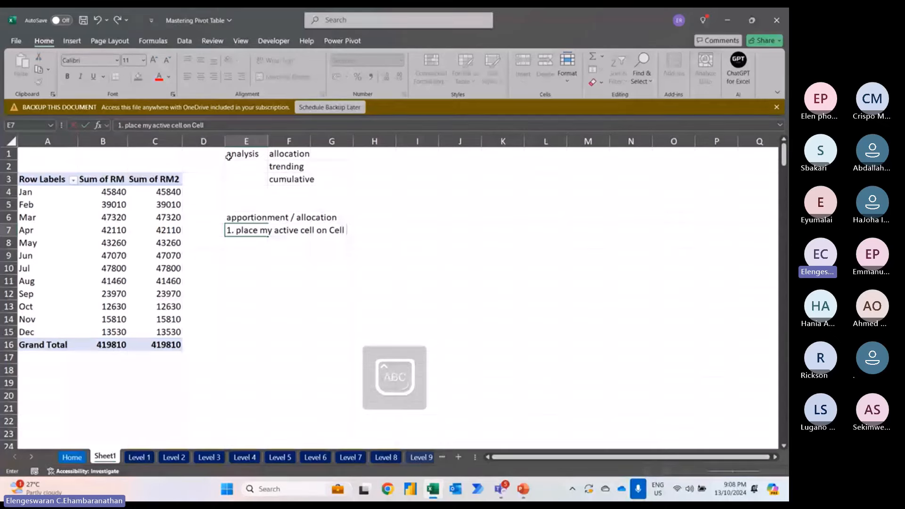
type(" C4")
key("Return")
Step: Show where column C and row 4 meet by selecting each of them, and select cell C4
left_click(274, 270)
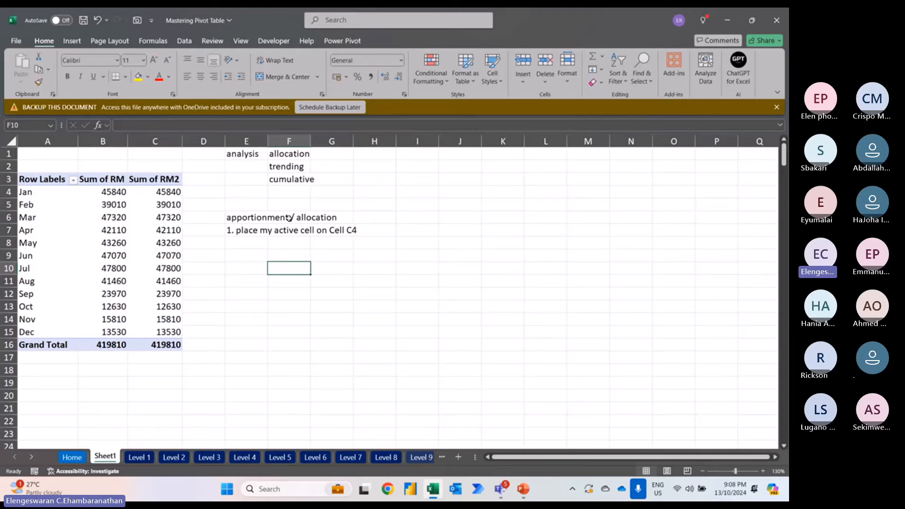
left_click(159, 141)
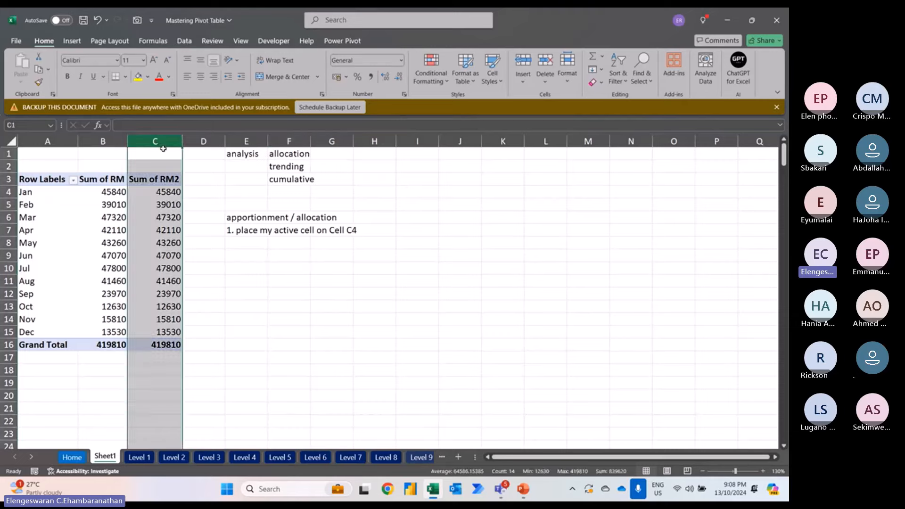
left_click(8, 191)
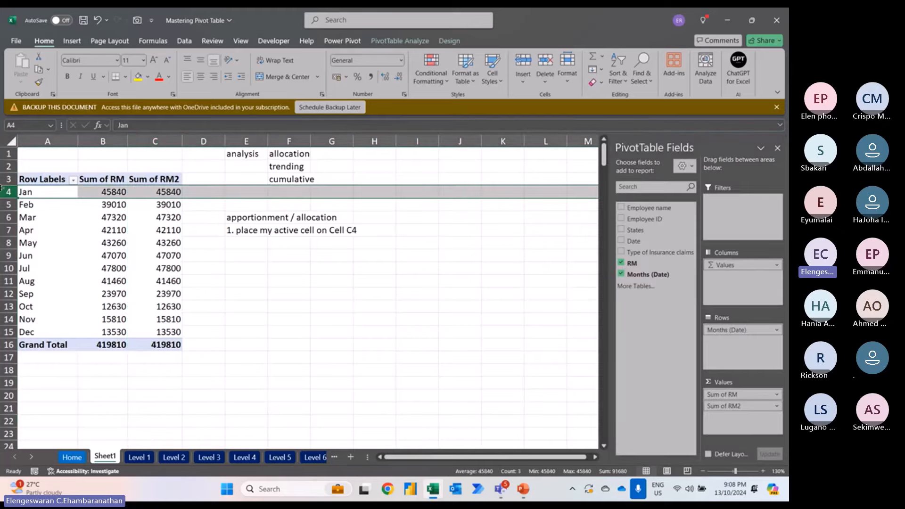
left_click(159, 191)
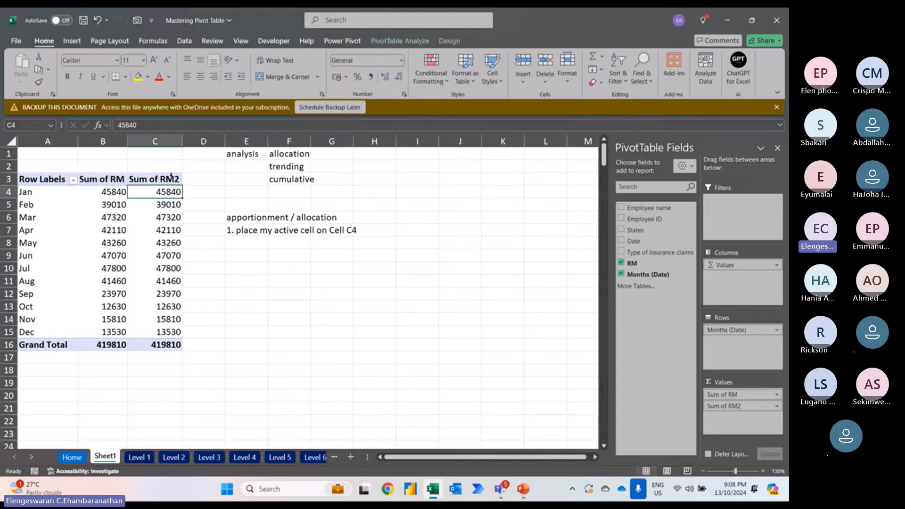
Step: Enter the second allocation instruction "2. mouse ... press right click //// Shift F10" in cell E8
left_click(242, 242)
type("2")
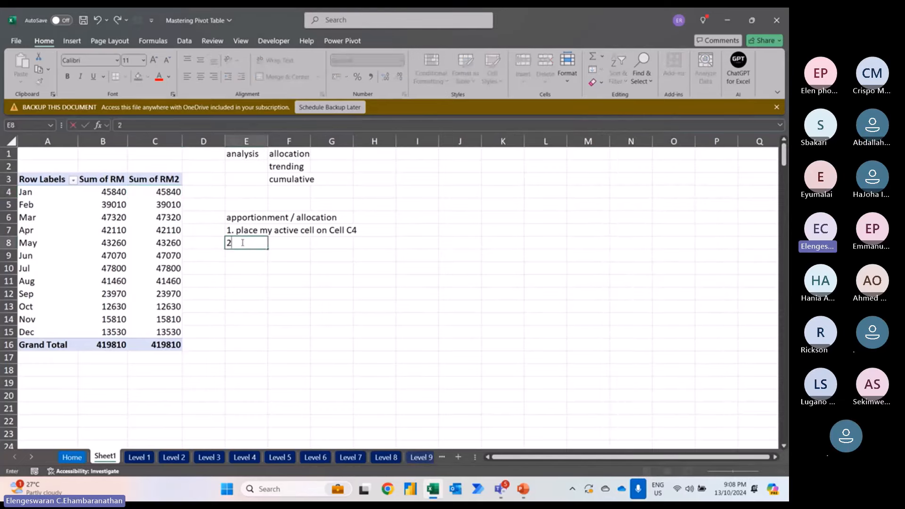
type(". MO")
key("BackSpace")
key("BackSpace")
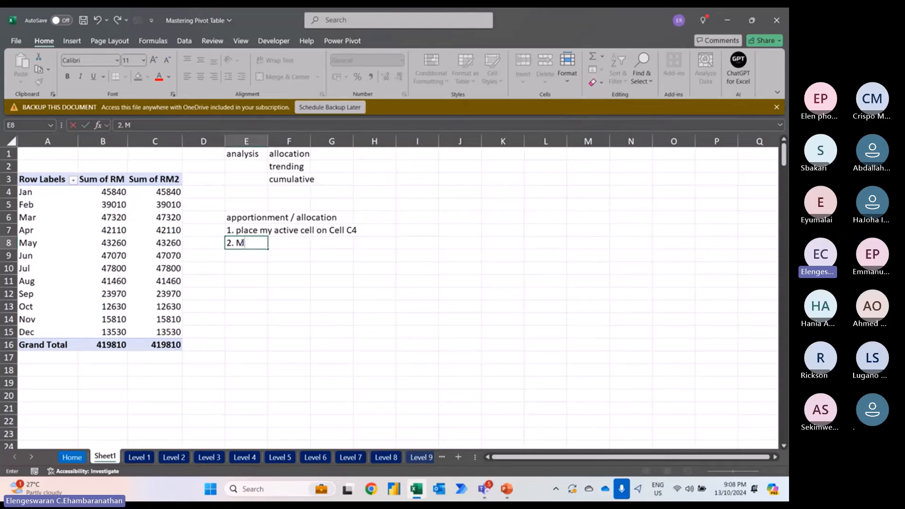
key("Caps_Lock")
type("mouse ..")
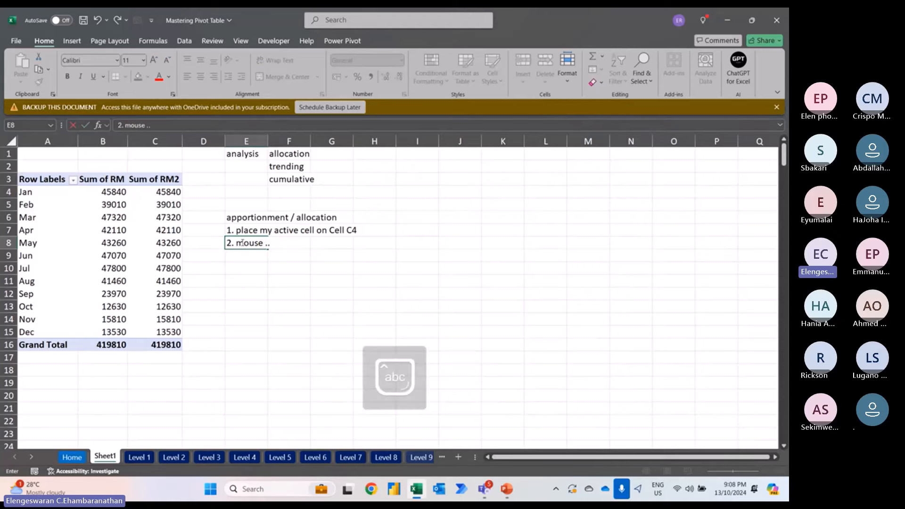
type(". press r")
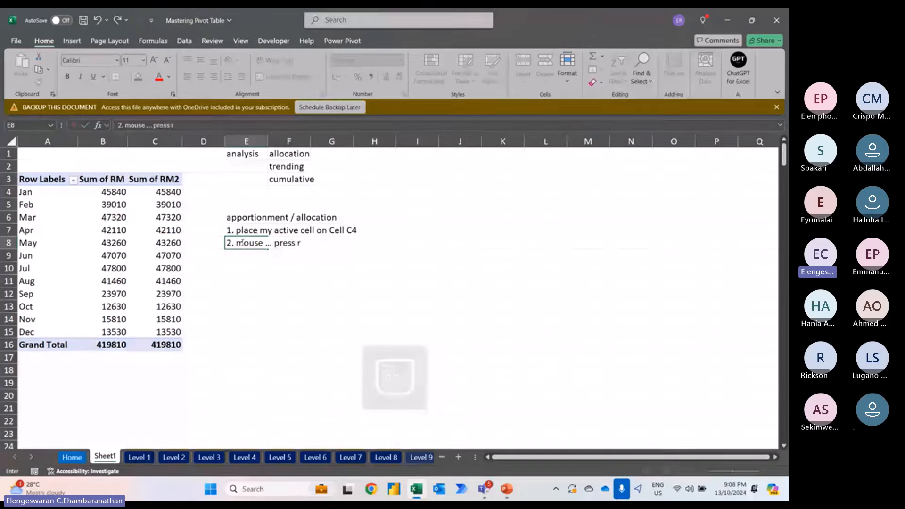
type("ight click")
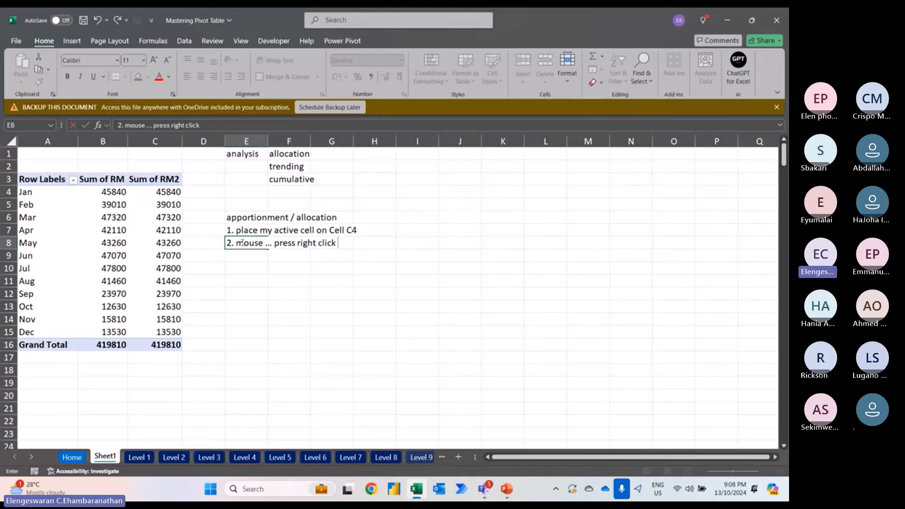
type("....")
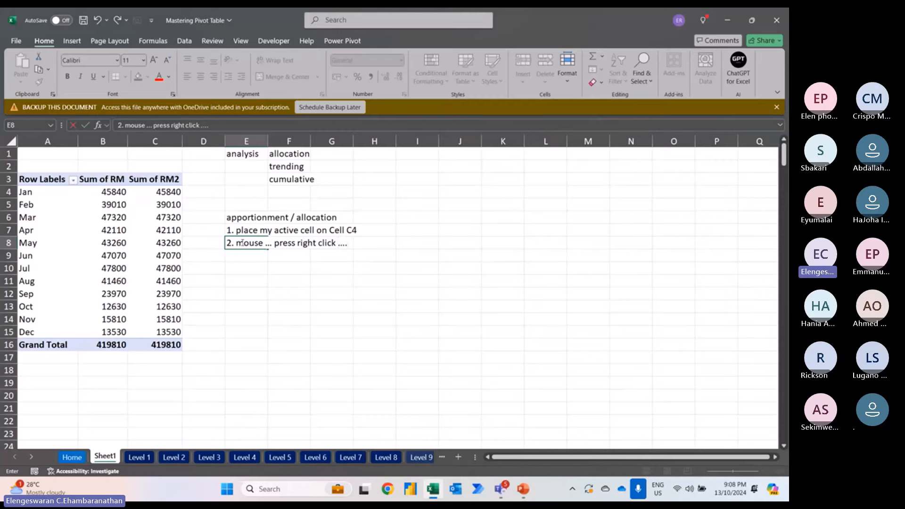
key("BackSpace")
key("BackSpace")
key("BackSpace")
key("BackSpace")
type("//// Shift")
key("Caps_Lock")
type("F10")
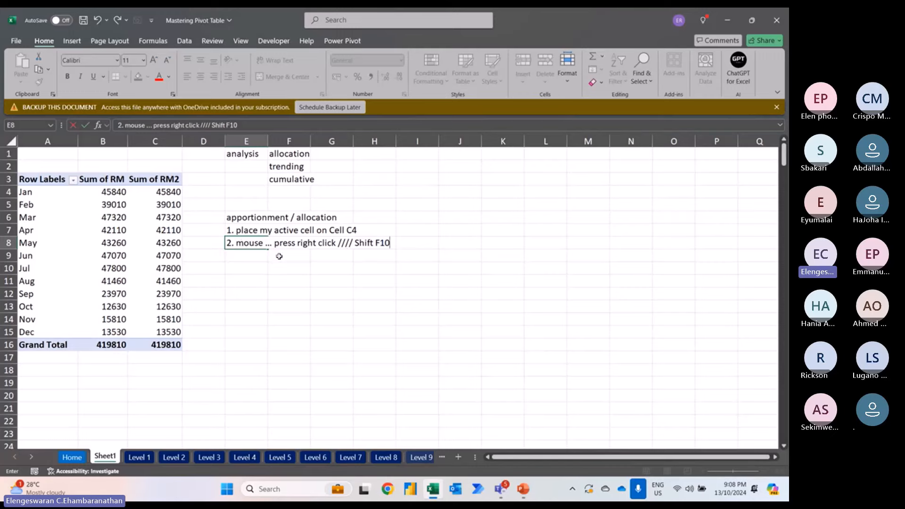
key("Return")
Step: Enter the allocation instructions "3. show value as" in cell E9 and "4. % of grand total" in cell E10
type("3.")
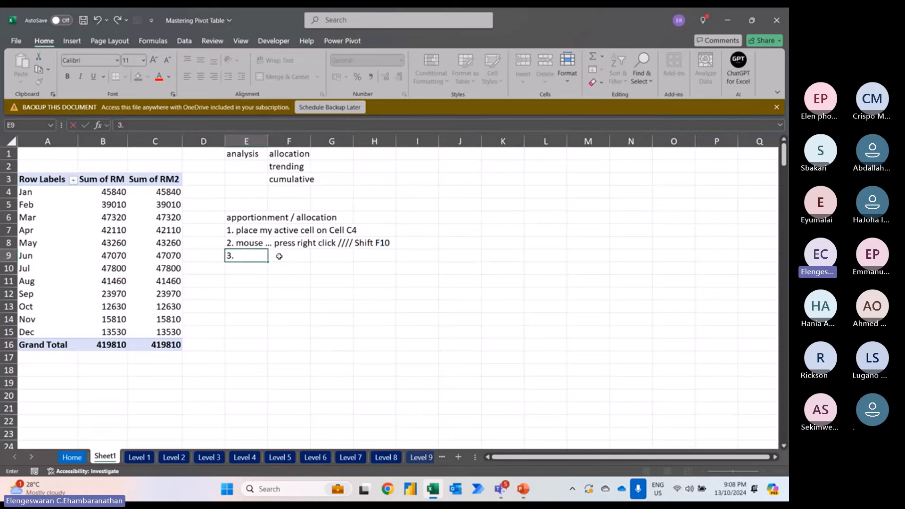
key("Caps_Lock")
type("show")
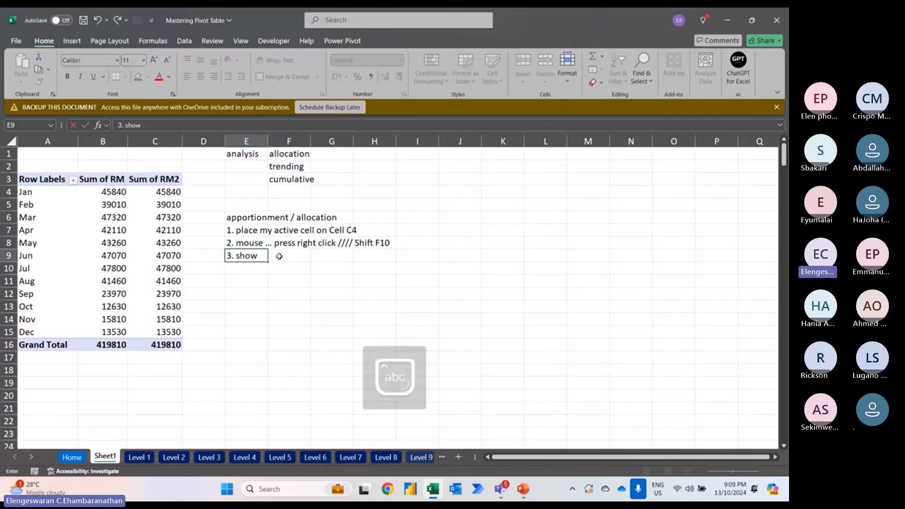
type(" value as")
key("Return")
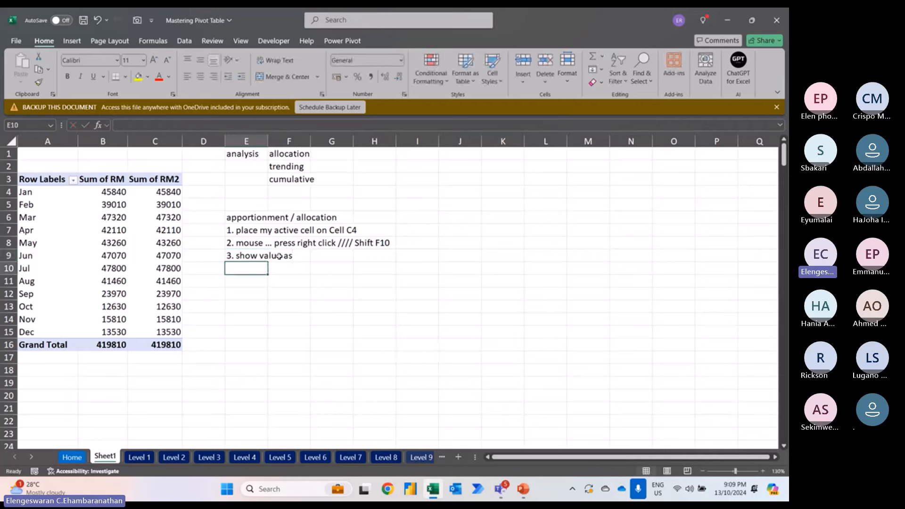
type("4. %")
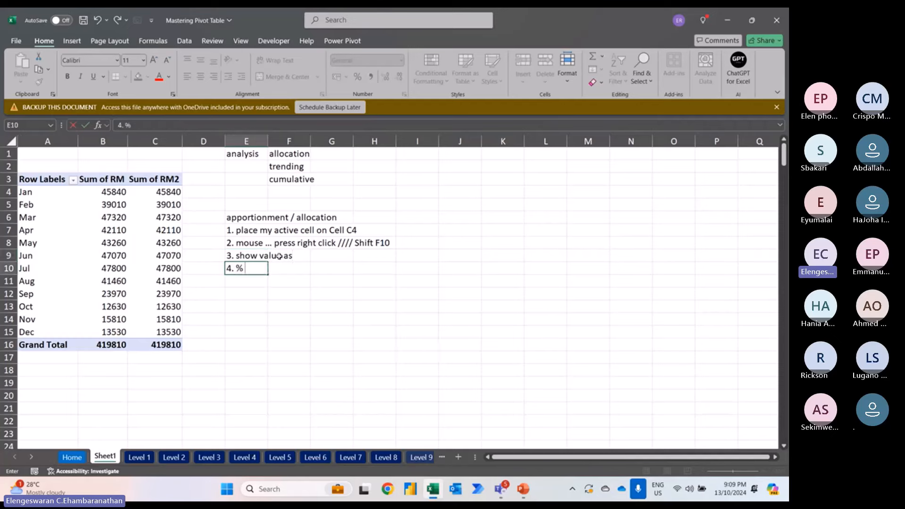
type(" of grand total")
key("ctrl+Return")
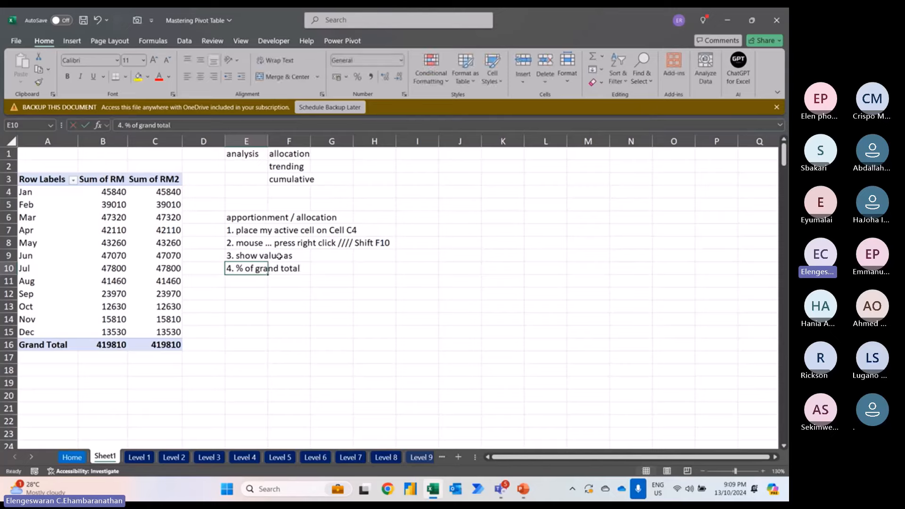
Step: Move the apportionment / allocation heading and its four instructions from E6:E10 to the range starting at cell I5
key("shift+Up")
key("shift+Up")
key("shift+Up")
key("shift+Up")
key("ctrl+c")
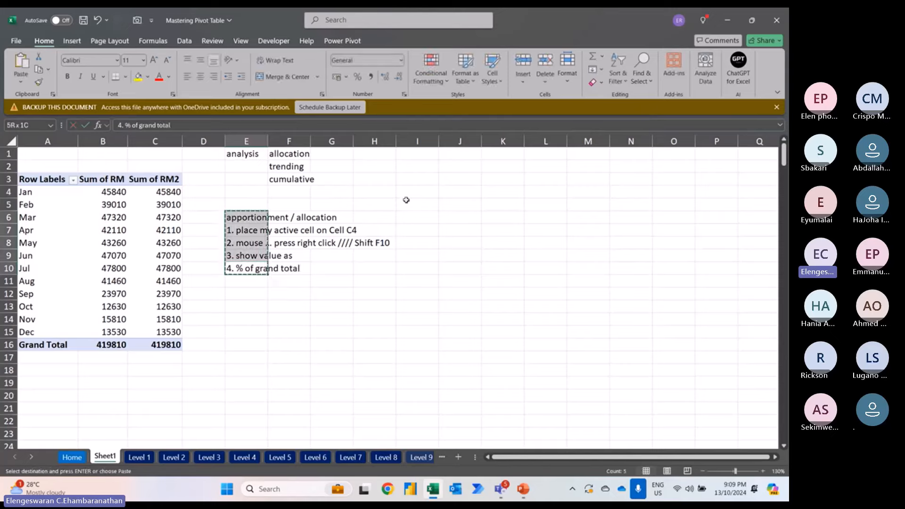
left_click(406, 200)
key("Return")
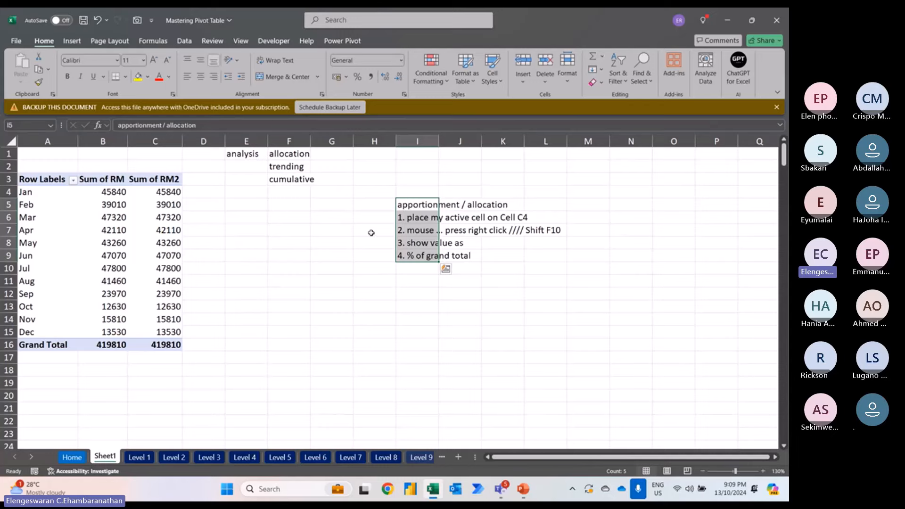
left_click(357, 239)
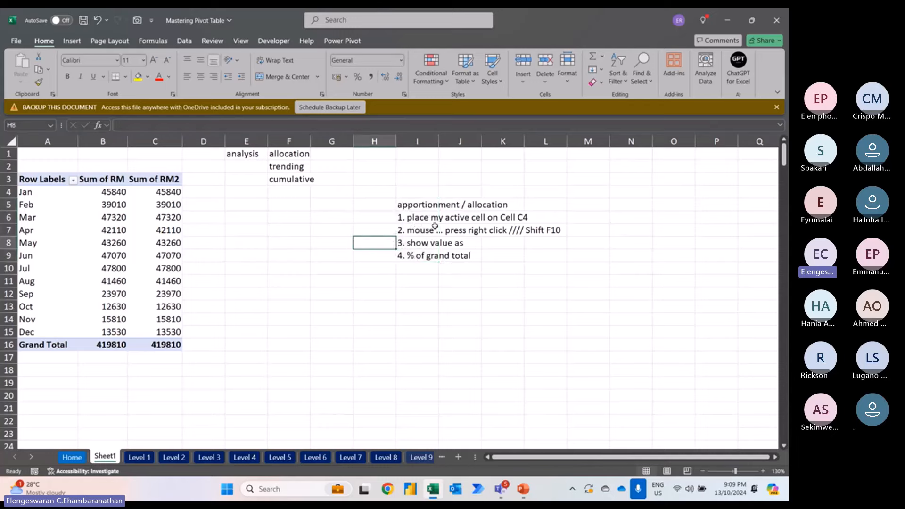
Step: Show the pivot table's Sum of RM2 values as % of Grand Total, working from cell C4
left_click(170, 193)
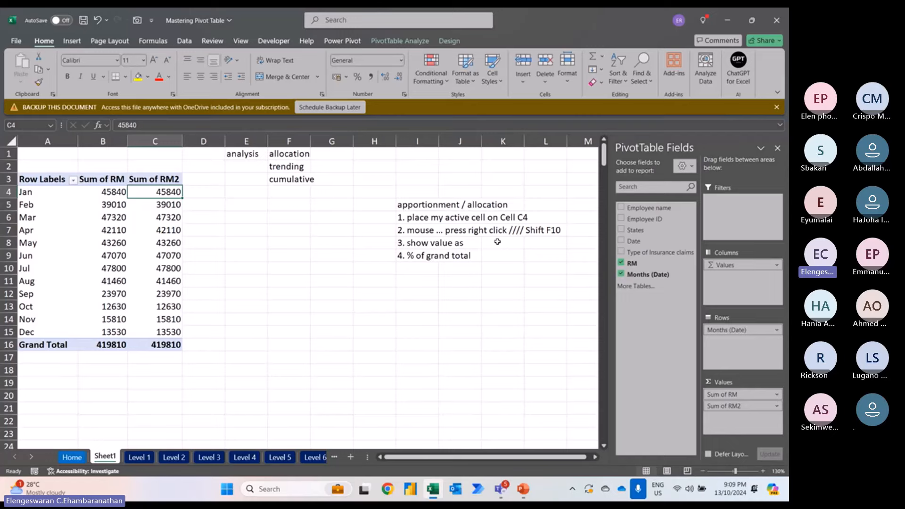
right_click(148, 196)
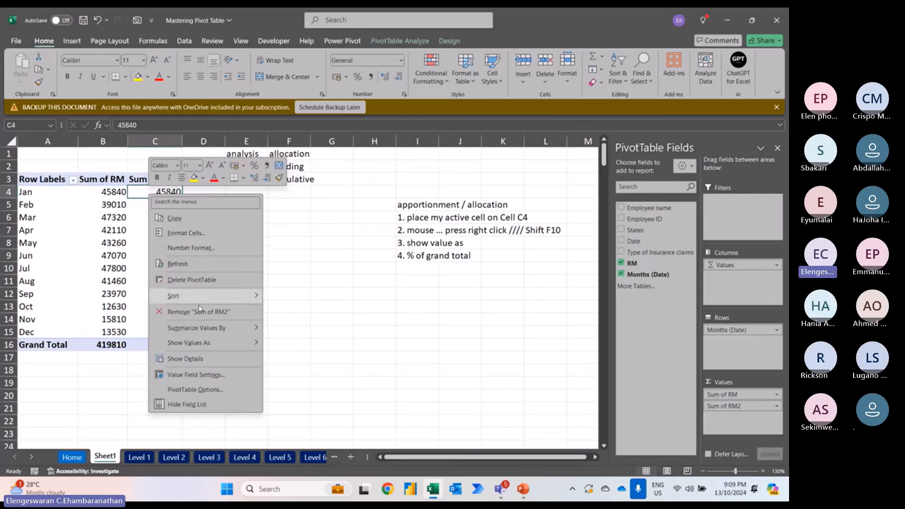
mouse_move(173, 344)
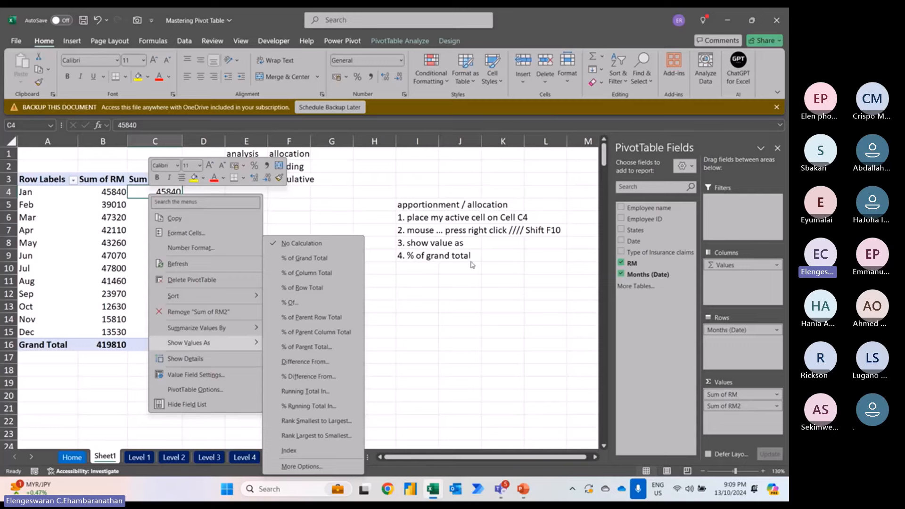
left_click(307, 259)
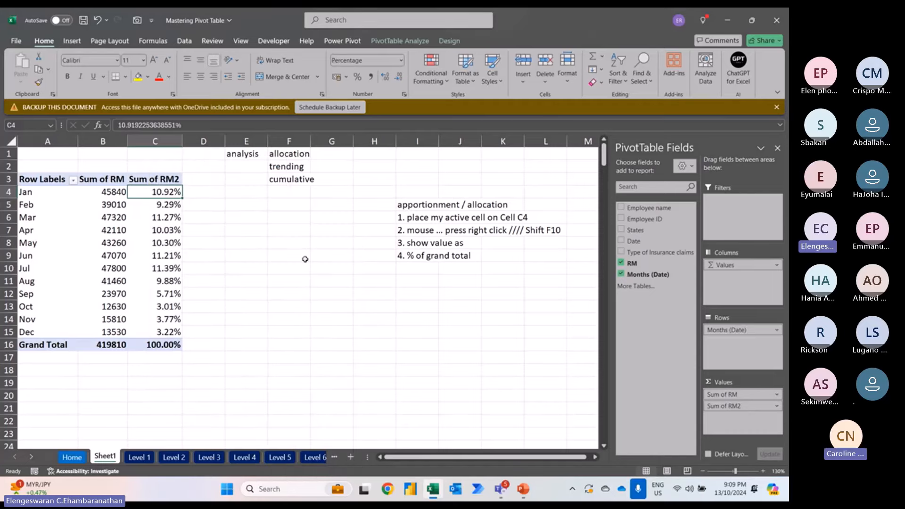
Step: Enter the heading "trending (increase / decrease)" in cell F5
key("Down")
key("Down")
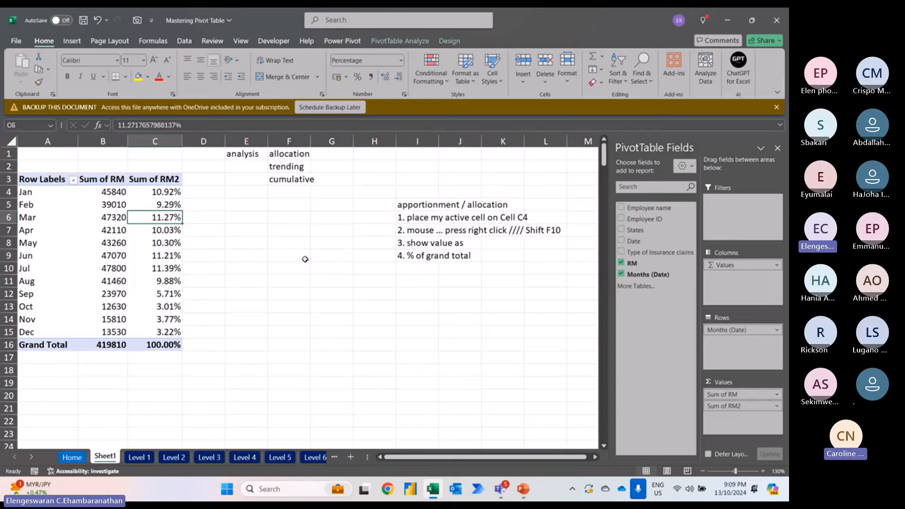
key("Right")
key("Right")
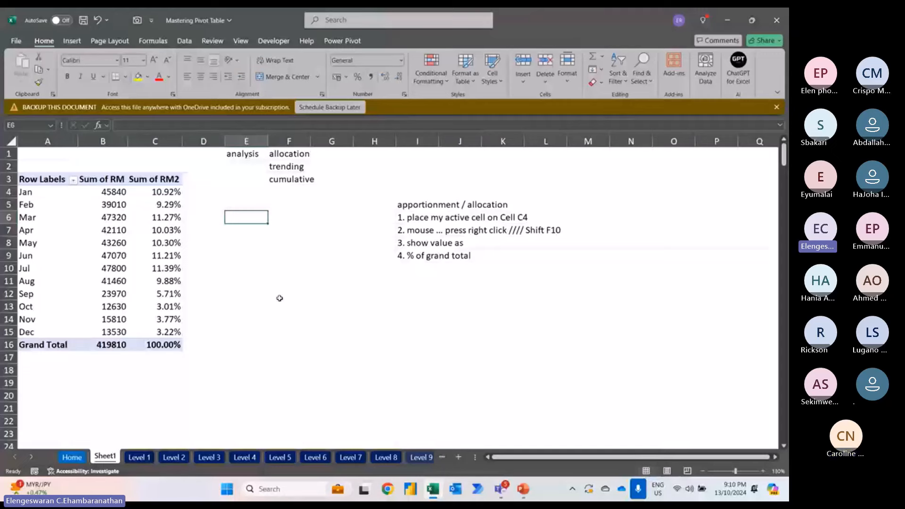
key("Up")
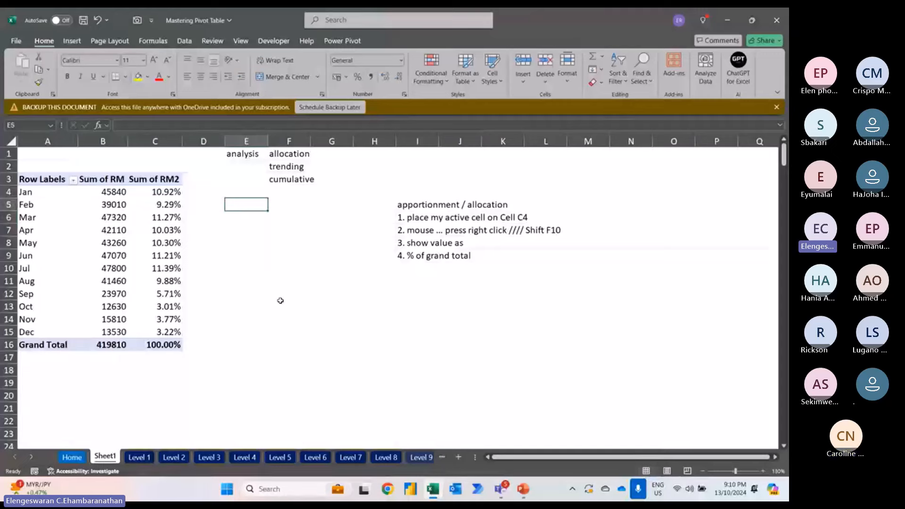
key("Right")
type("trending")
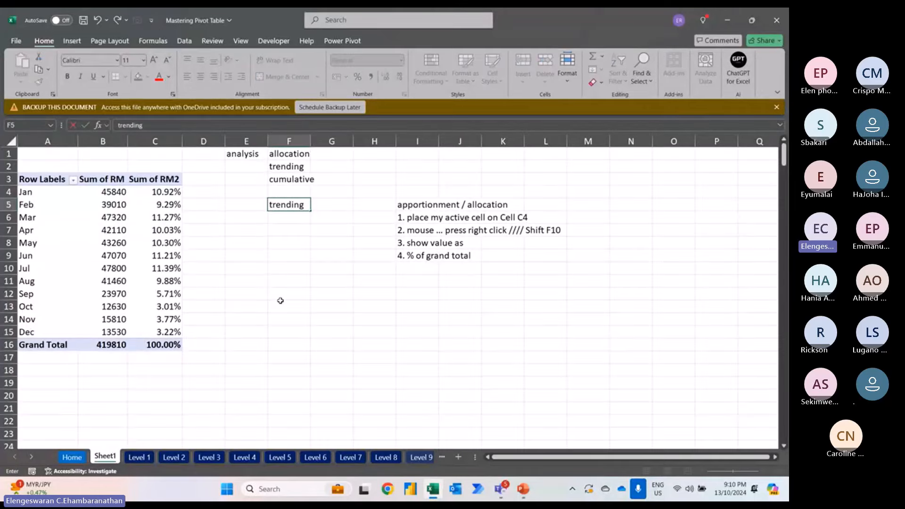
type(" (increase /")
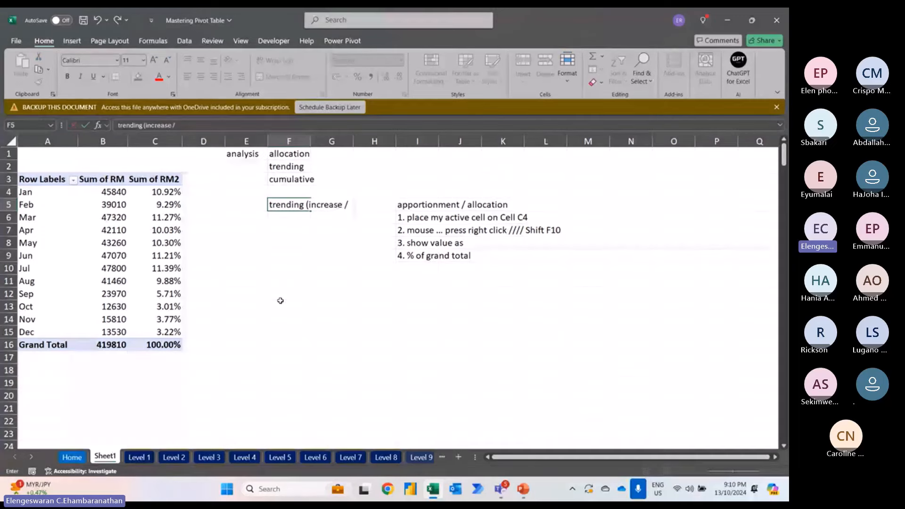
type(" decrease)")
key("Return")
Step: Enter the trending instructions "1. place my active on C4" in cell F6 and "2. mouse .. Right click" in cell F7
type("1. pla")
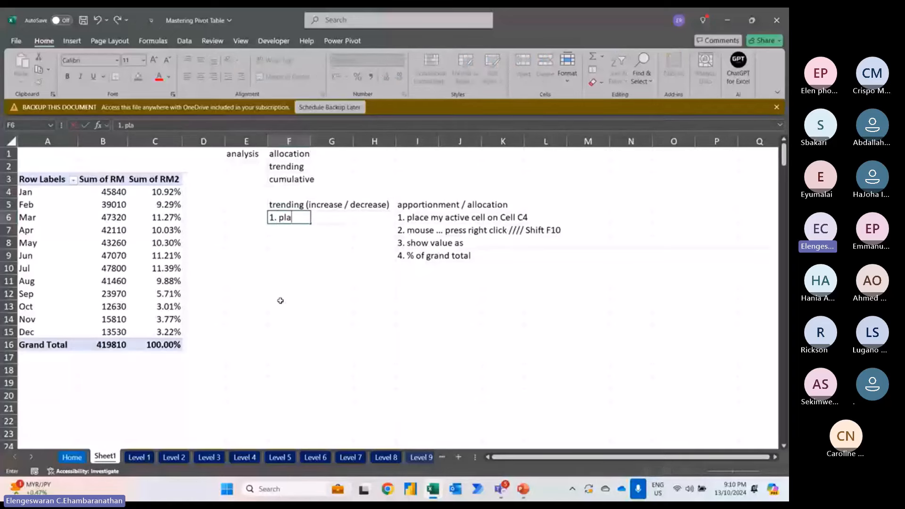
type("ce my active on C4")
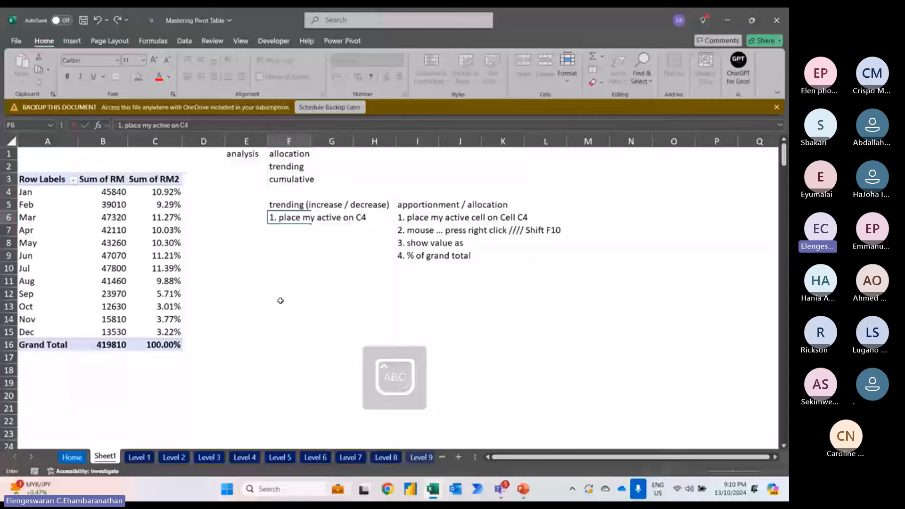
key("Return")
type("2")
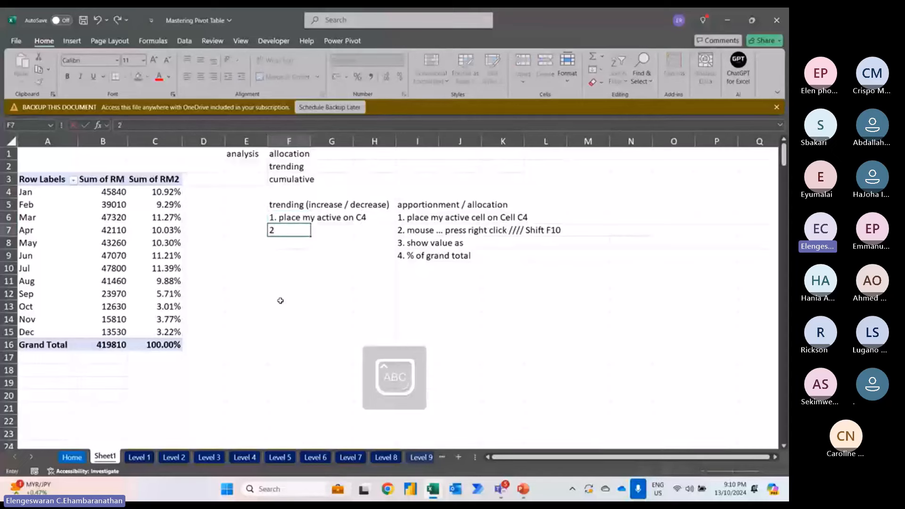
key("Caps_Lock")
type(". mouse ..")
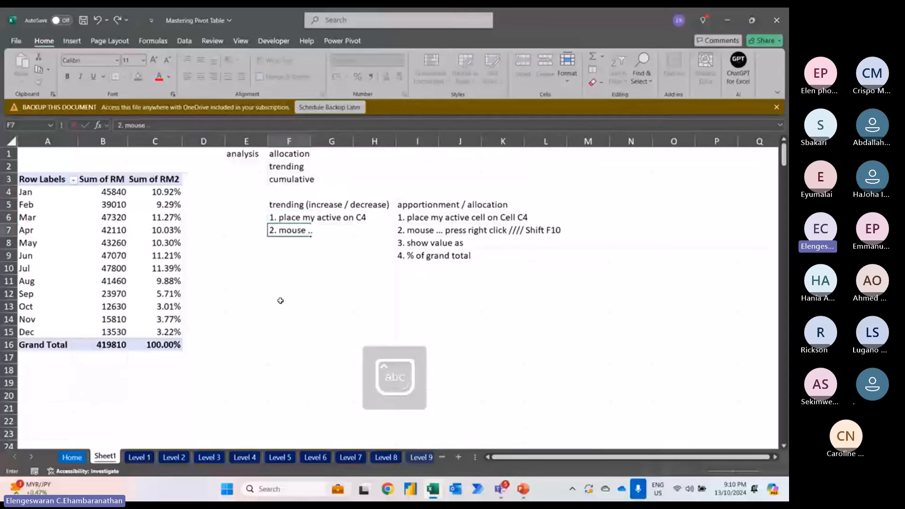
type(" Right click")
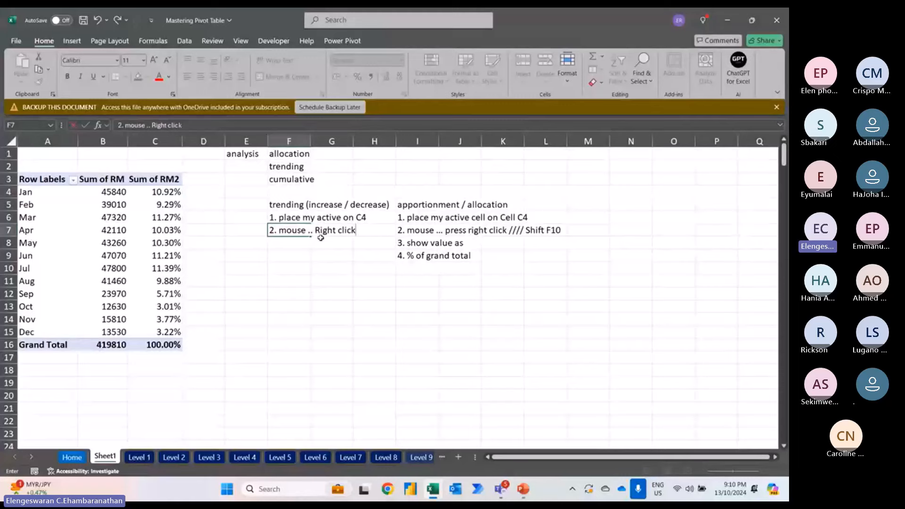
key("Return")
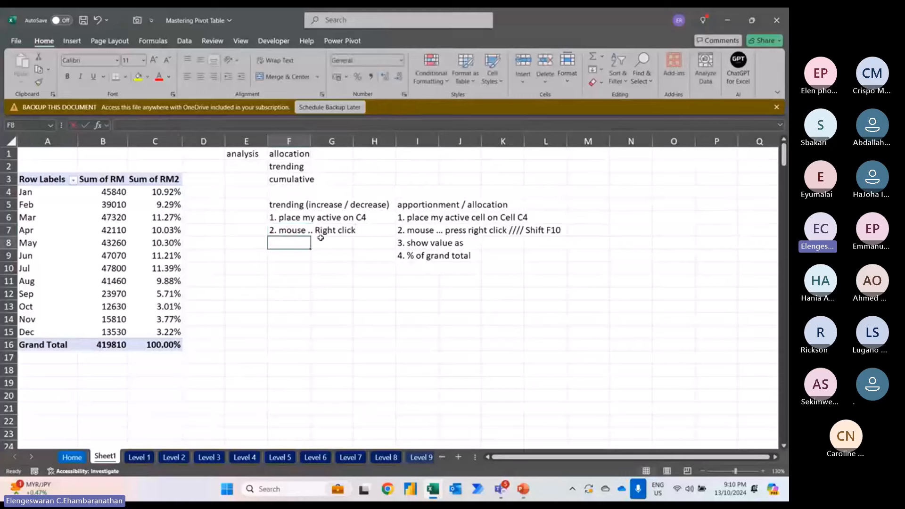
Step: Enter the trending instructions "3. show value as" in cell F8 and "4. % difference from" in cell F9
type("3. sh")
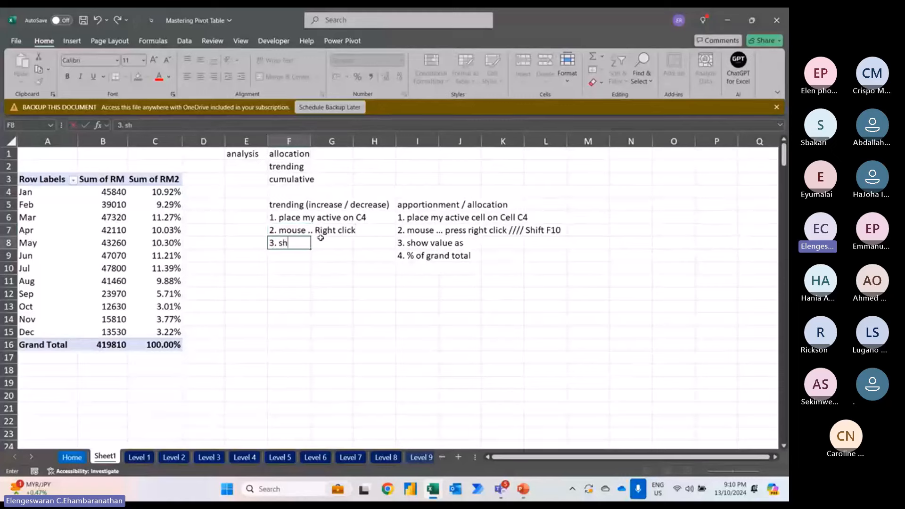
type("ow value as")
key("Return")
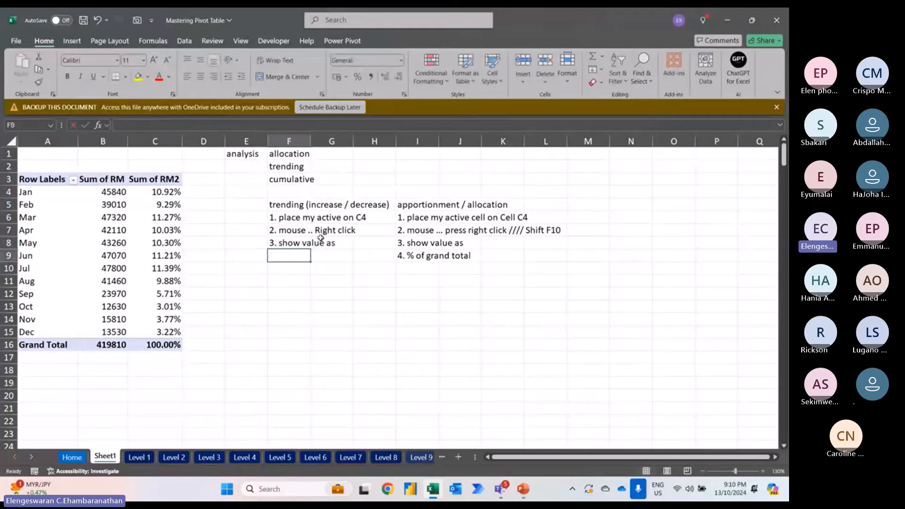
type("4. %")
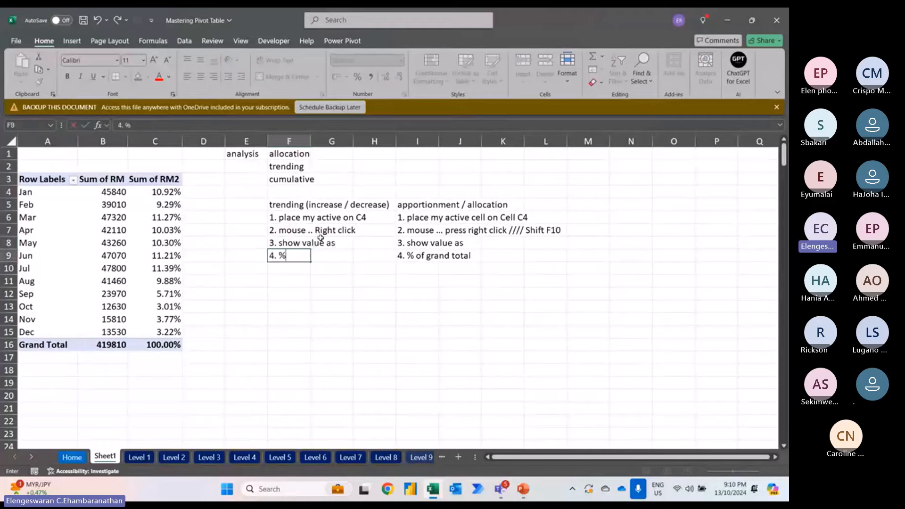
type(" difference from")
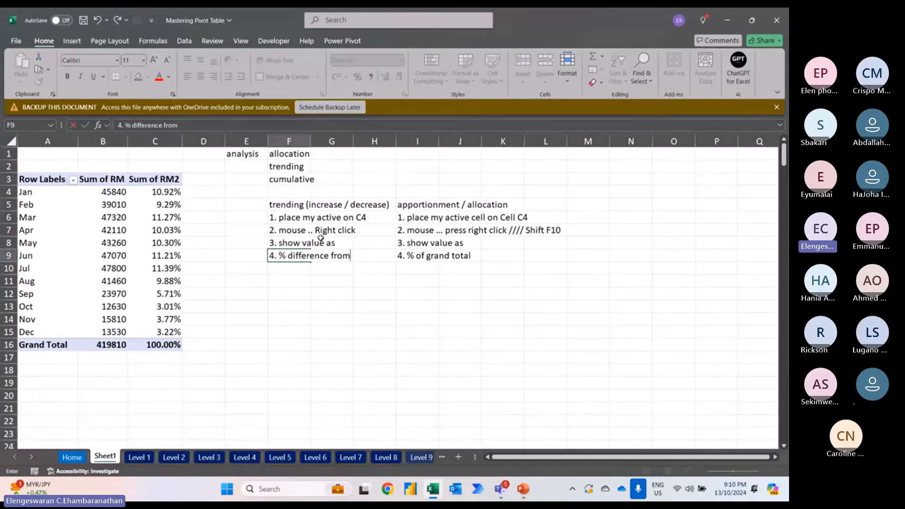
key("Return")
Step: Enter the trending instructions "5. a small box will appear", "6. base item : choose previous" and "7. ok" in cells F10 to F12
type("5.")
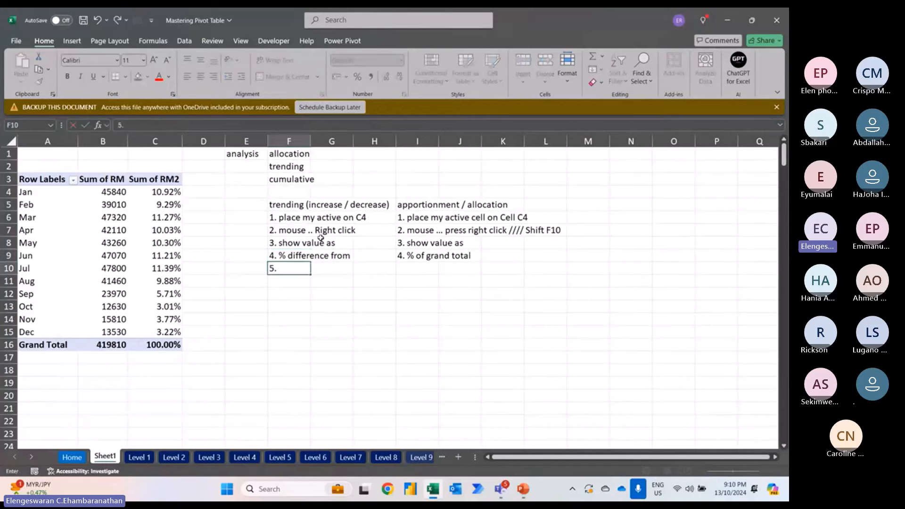
type(" a small box will appear")
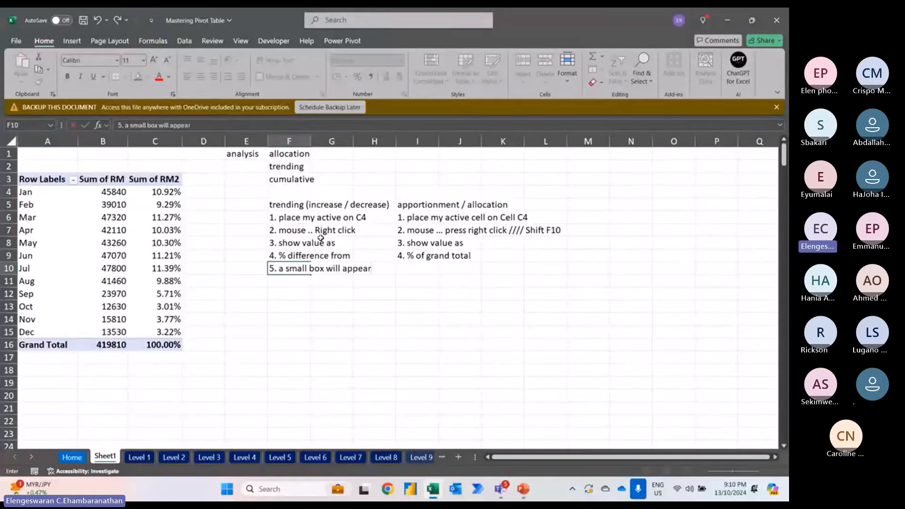
key("Return")
type("6")
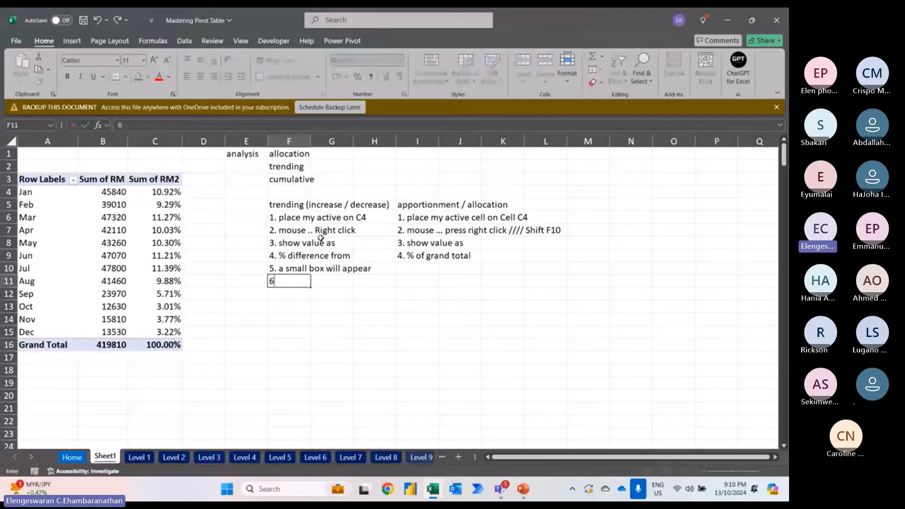
type(". base item")
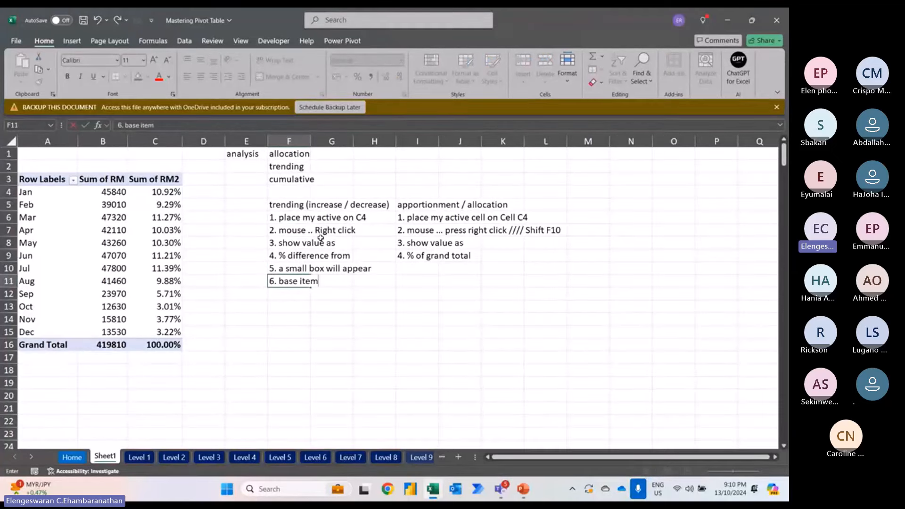
type(" : choose previous")
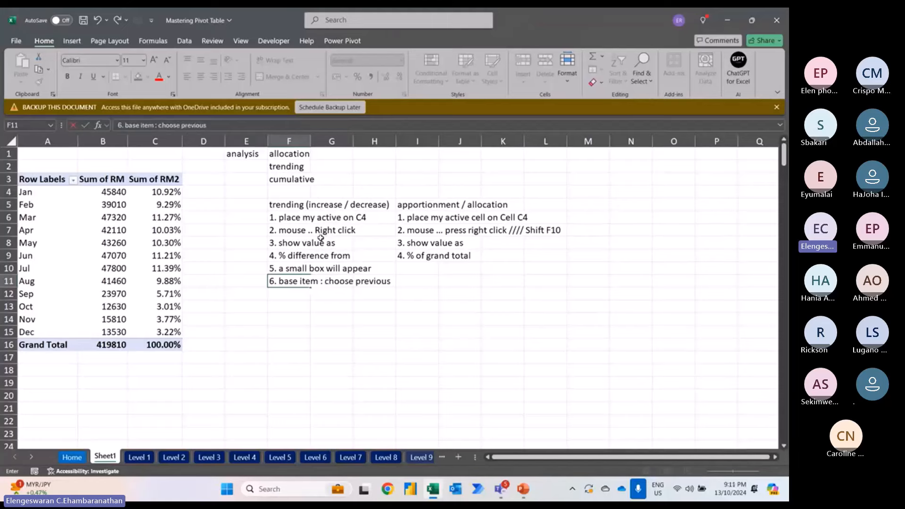
key("Return")
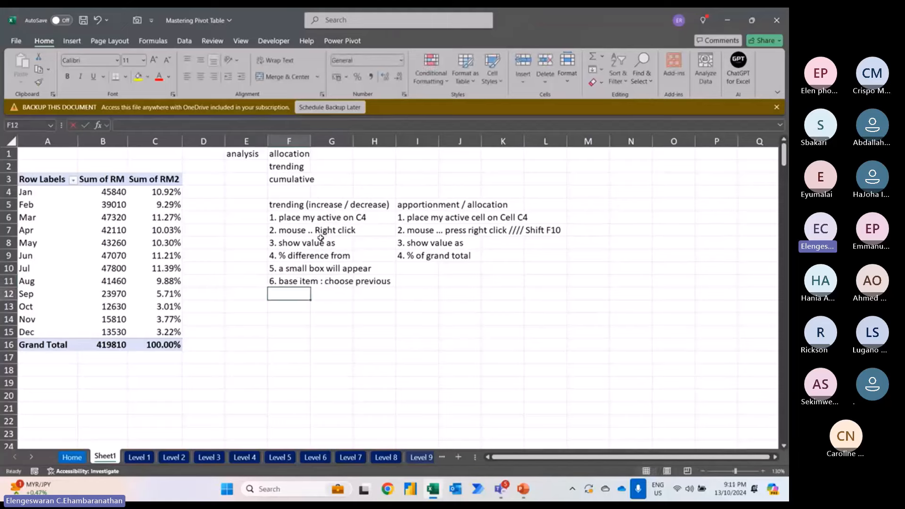
type("7. o")
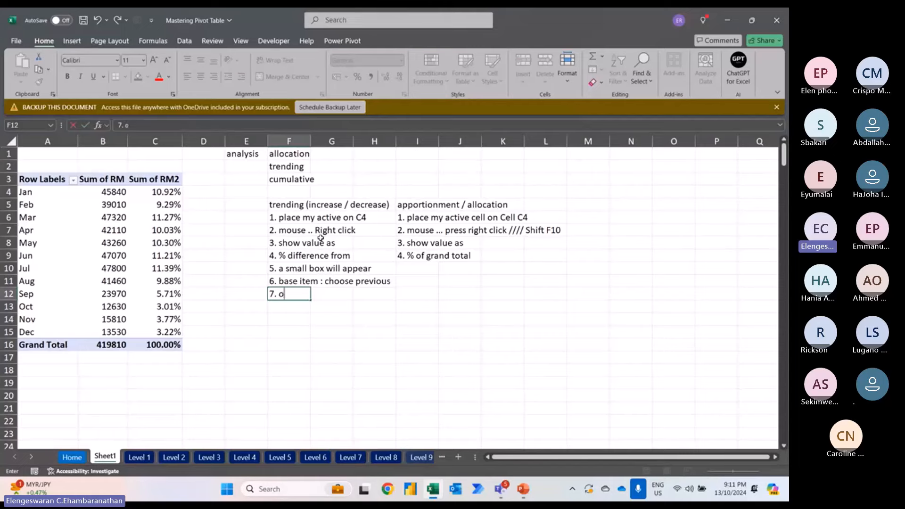
type("k")
Step: Move the instruction block F5:I12 so it starts at cell I5, and fit column I's width to its contents
key("ctrl+shift+Up")
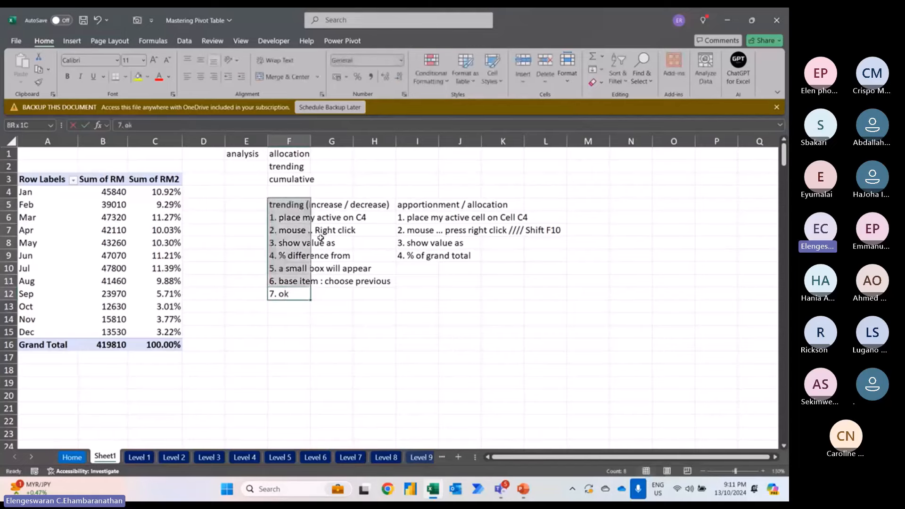
key("shift+Right")
key("shift+Right")
key("shift+Right")
key("ctrl+c")
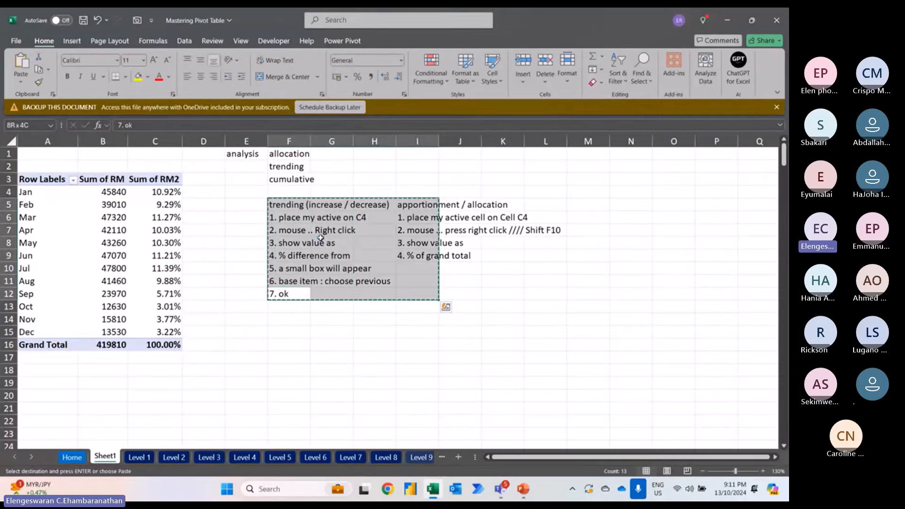
left_click(404, 208)
key("ctrl+v")
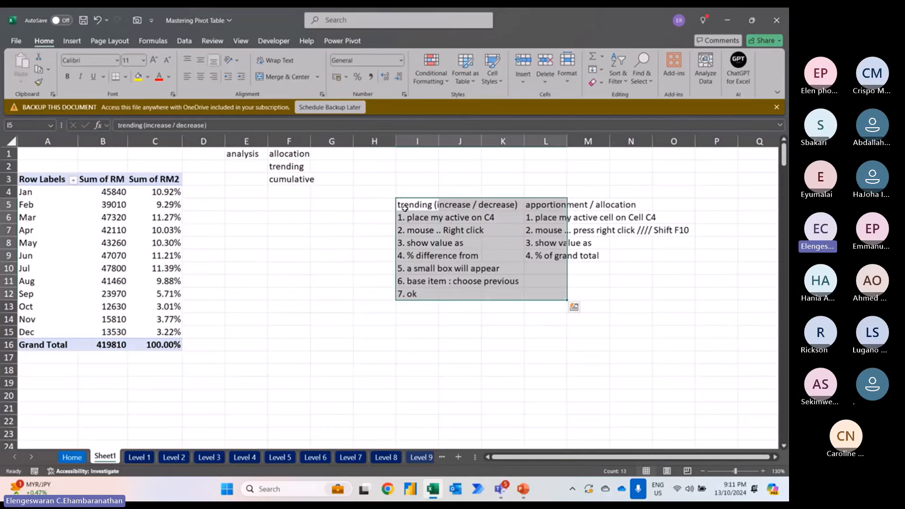
left_click(359, 237)
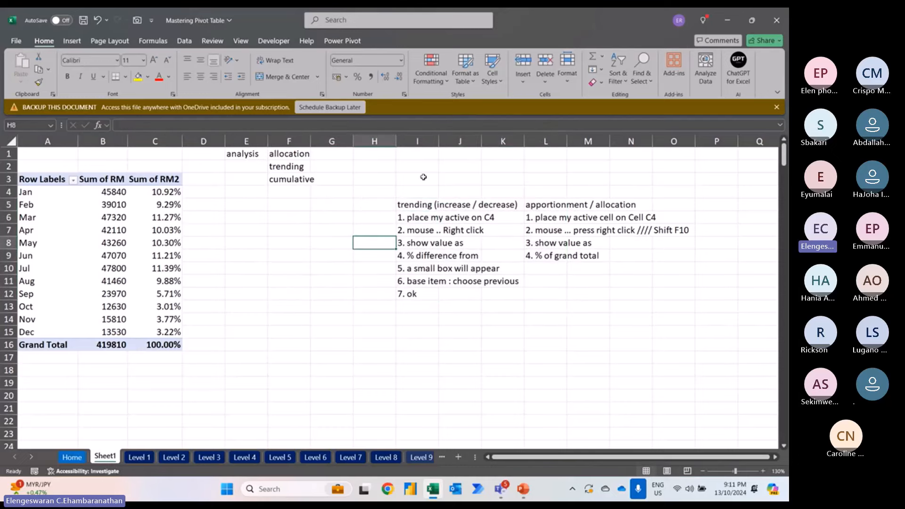
double_click(439, 141)
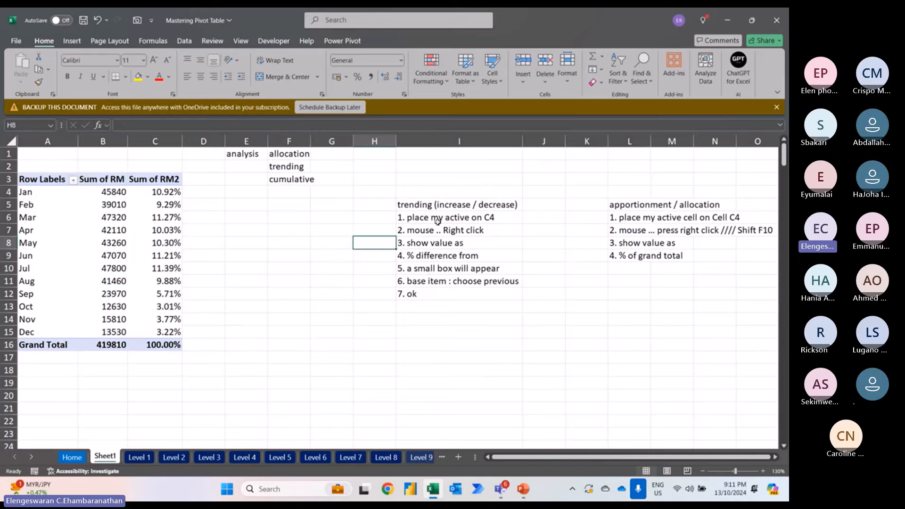
Step: Correct the first trending instruction in cell I6 to read "1. place my active cell on C4"
left_click(457, 217)
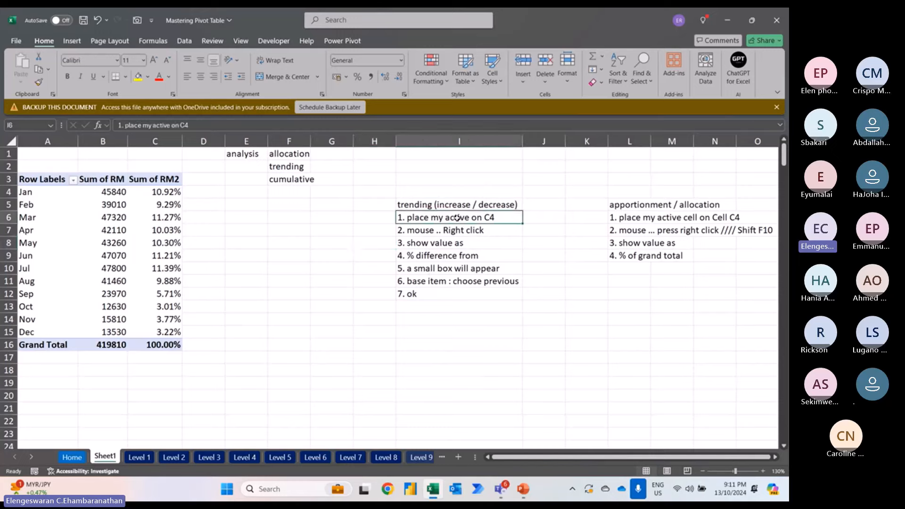
key("F2")
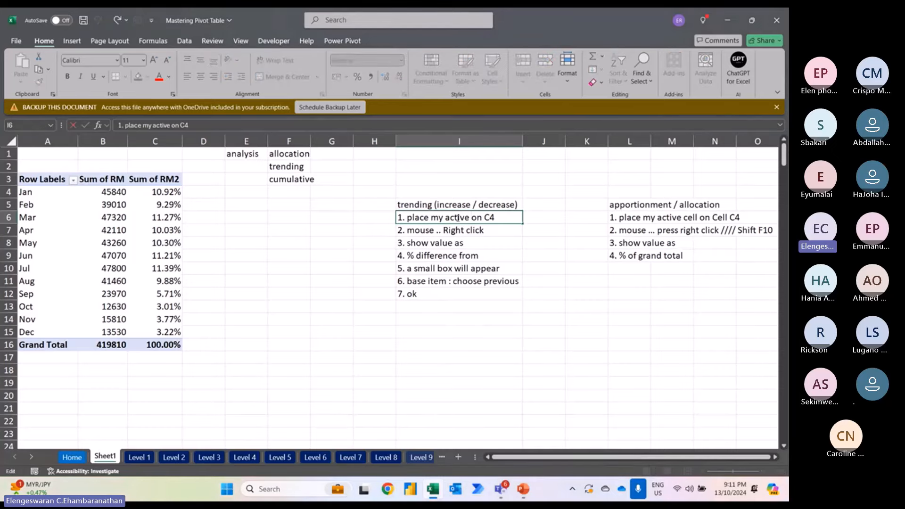
key("Left")
key("Left")
key("Left")
key("Left")
key("Left")
type("cell")
key("Return")
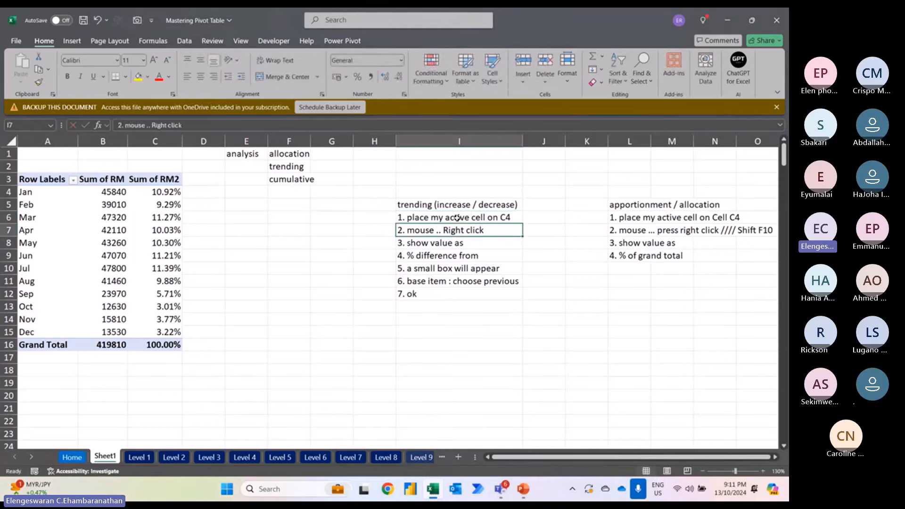
Step: Show the pivot table's Sum of RM2 values as % Difference From, with base field Months (Date) and base item (previous)
left_click(162, 192)
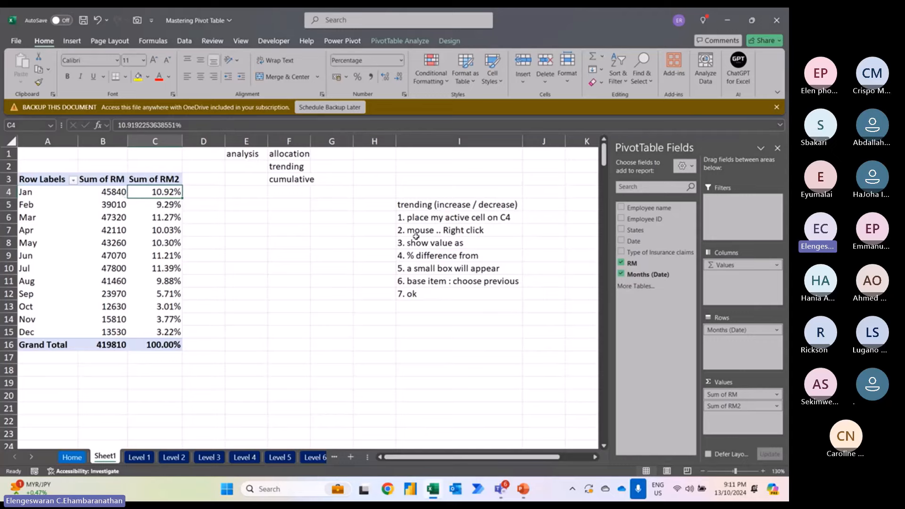
right_click(166, 192)
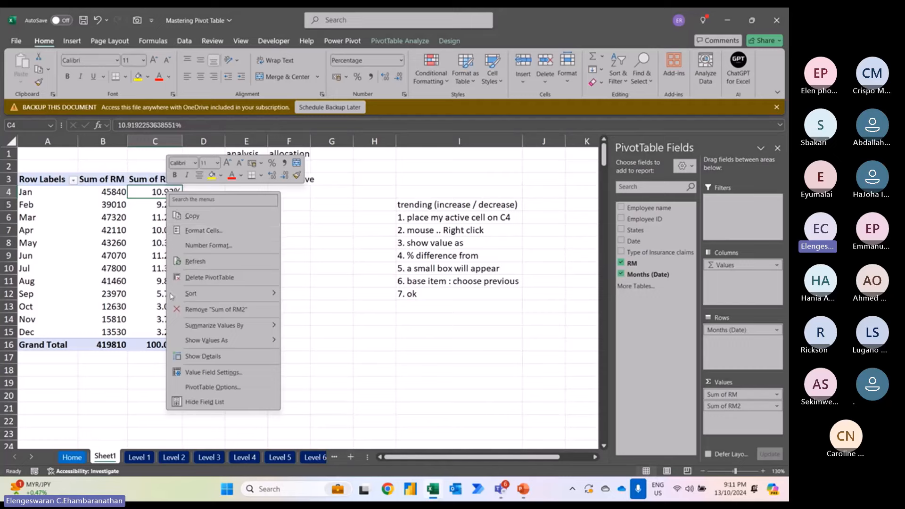
left_click(193, 347)
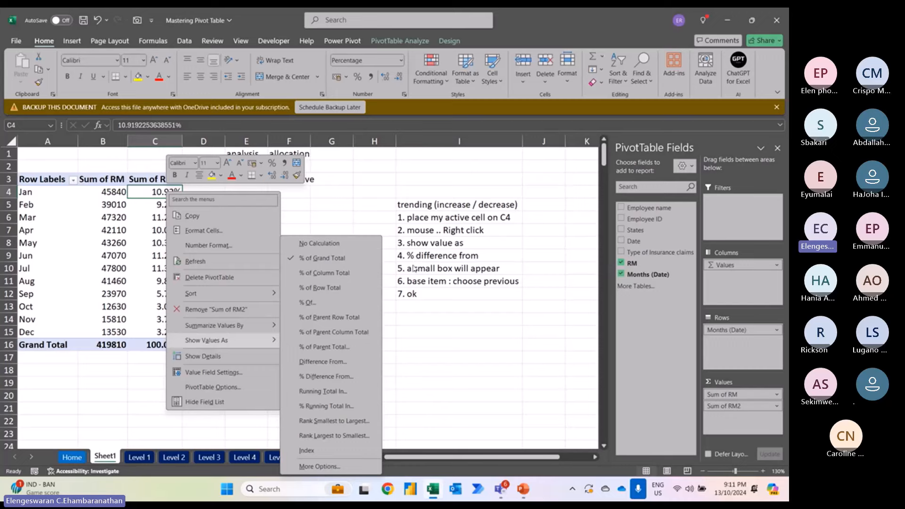
left_click(313, 380)
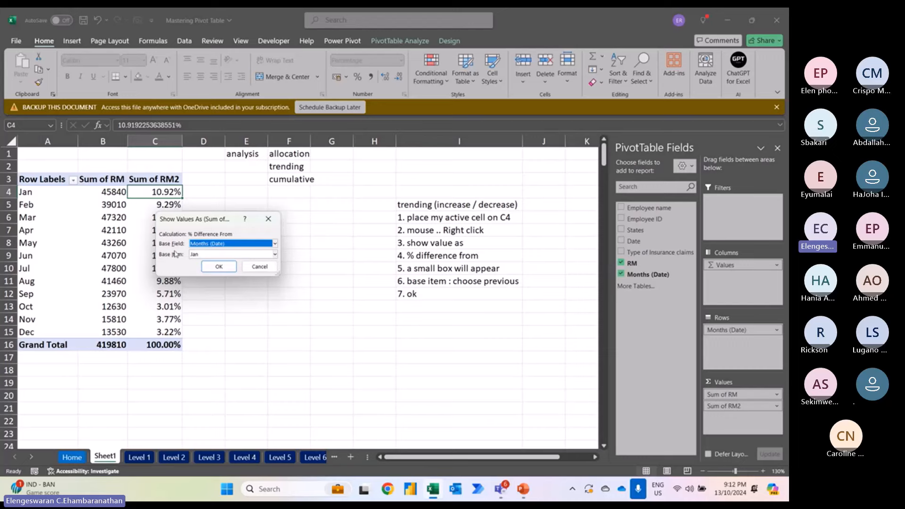
left_click_drag(192, 222, 255, 220)
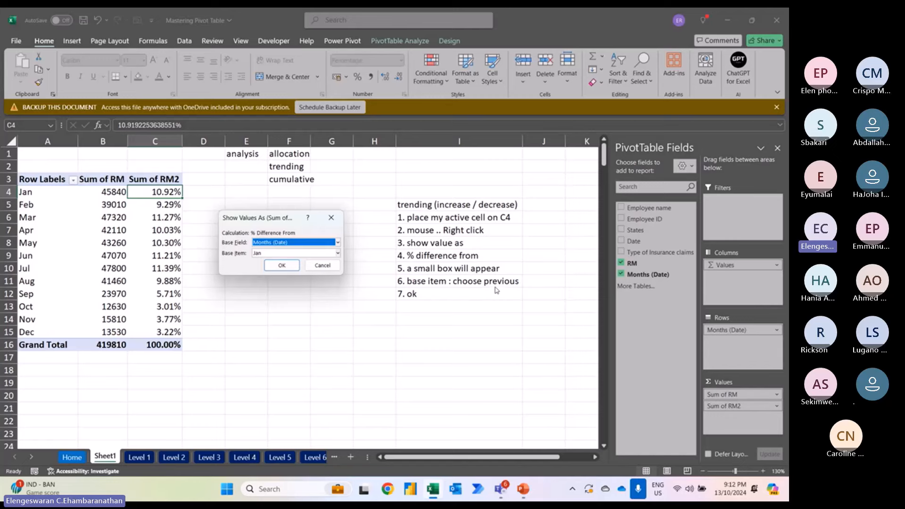
left_click(257, 254)
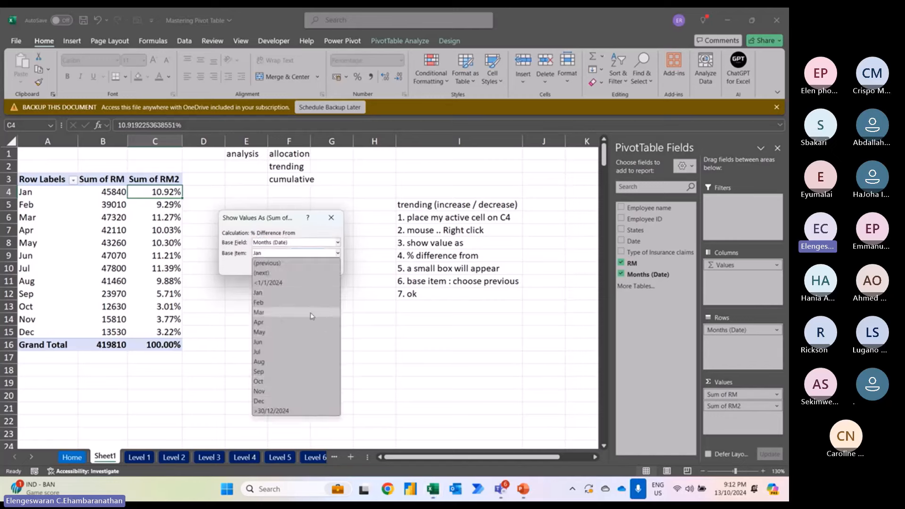
left_click(265, 264)
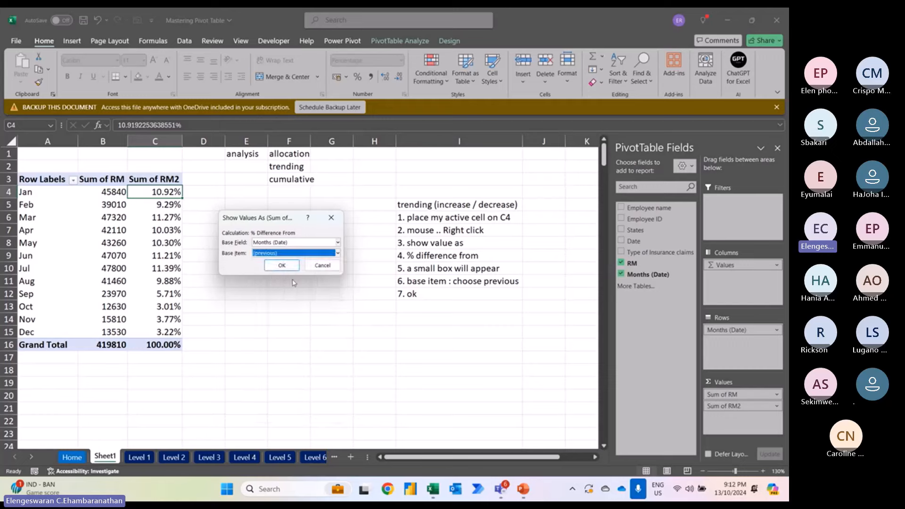
left_click(279, 267)
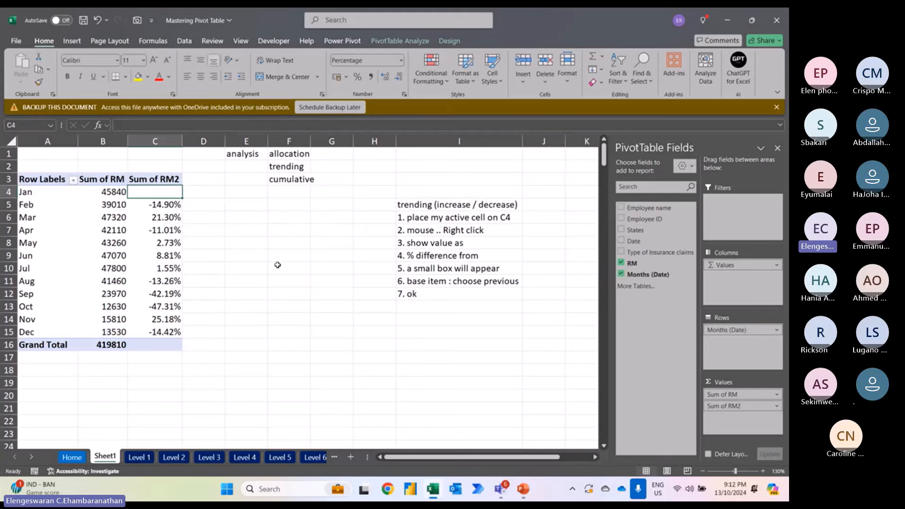
Step: Compare the January and February Sum of RM amounts in B4 and B5 with February's percentage difference in C5
key("Down")
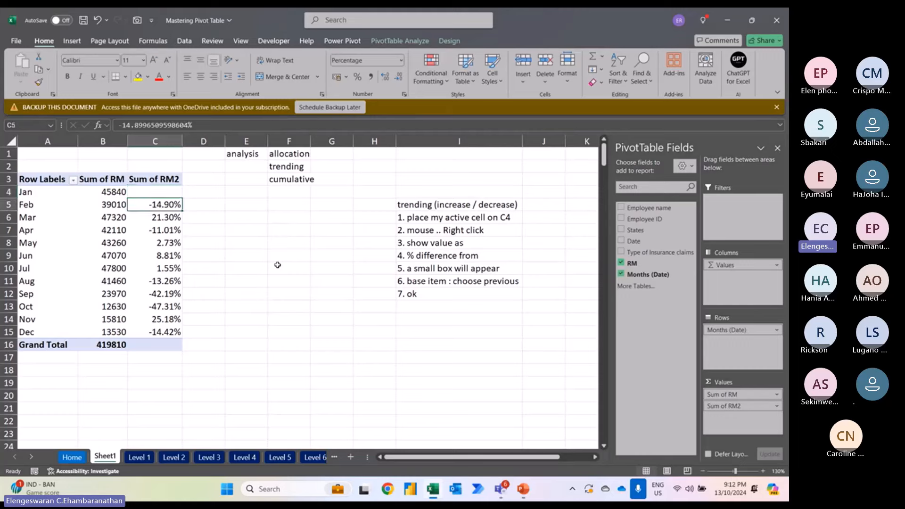
key("Left")
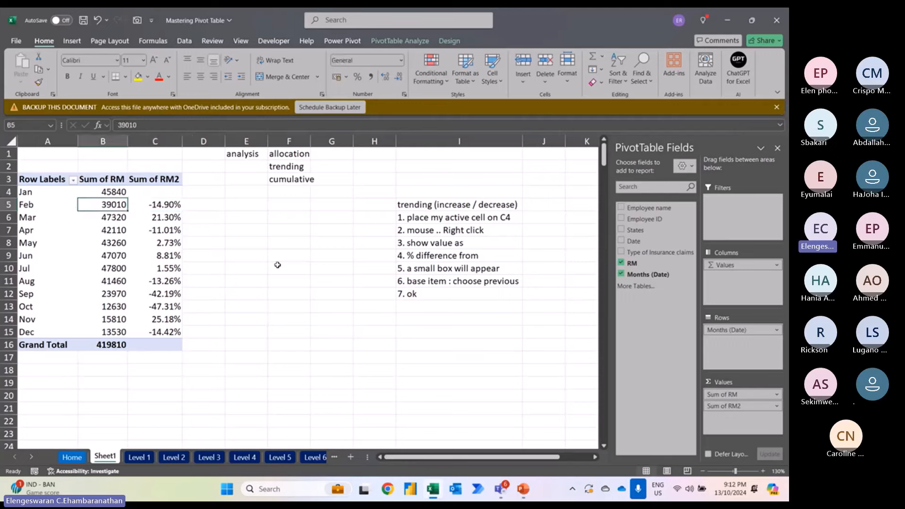
key("Up")
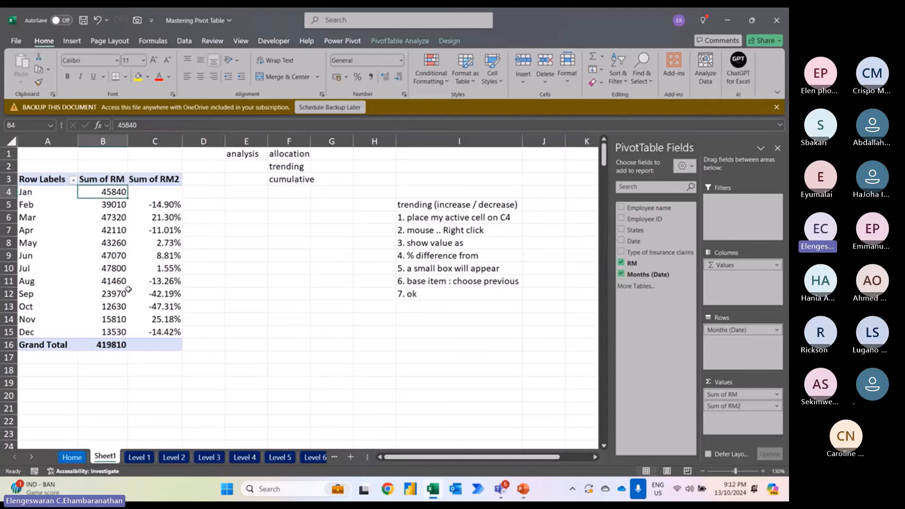
key("Down")
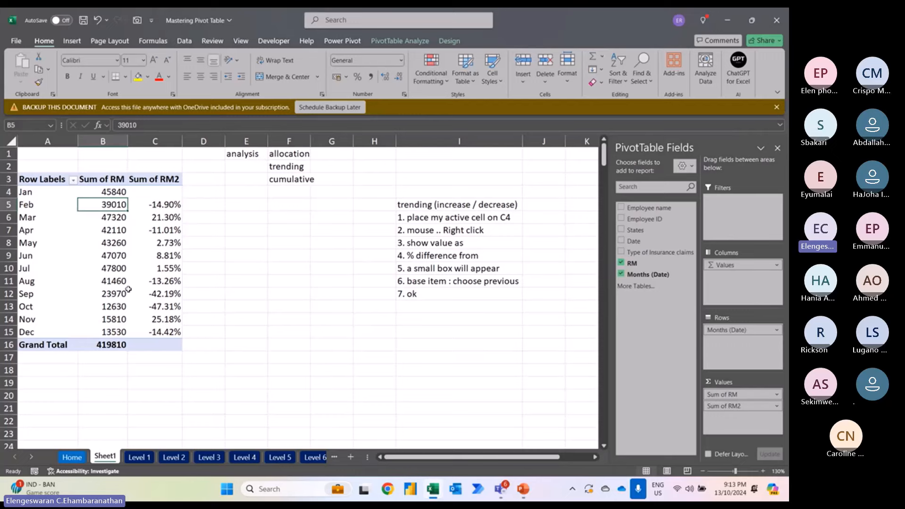
key("Up")
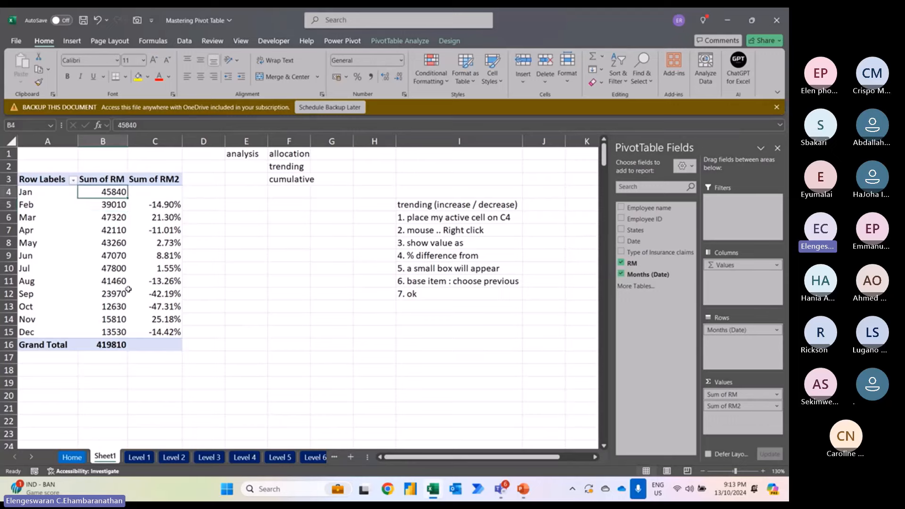
key("Down")
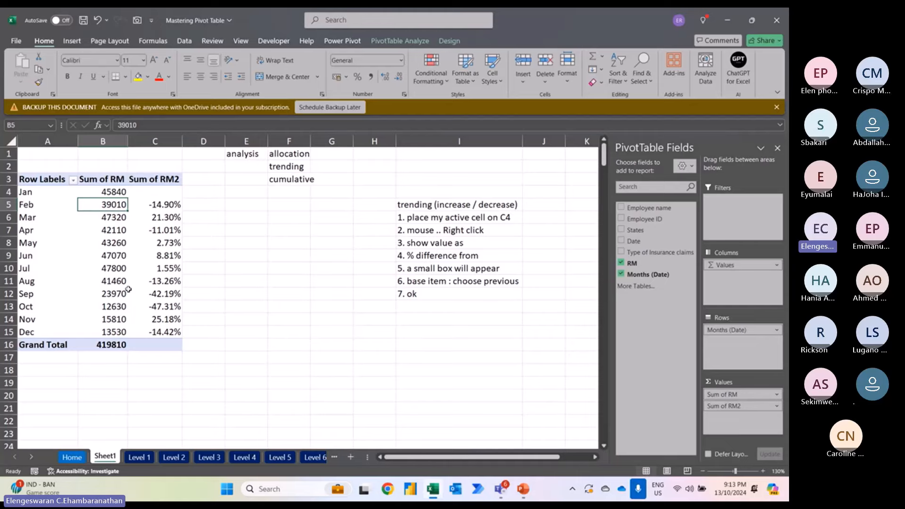
key("Right")
key("Right")
key("Right")
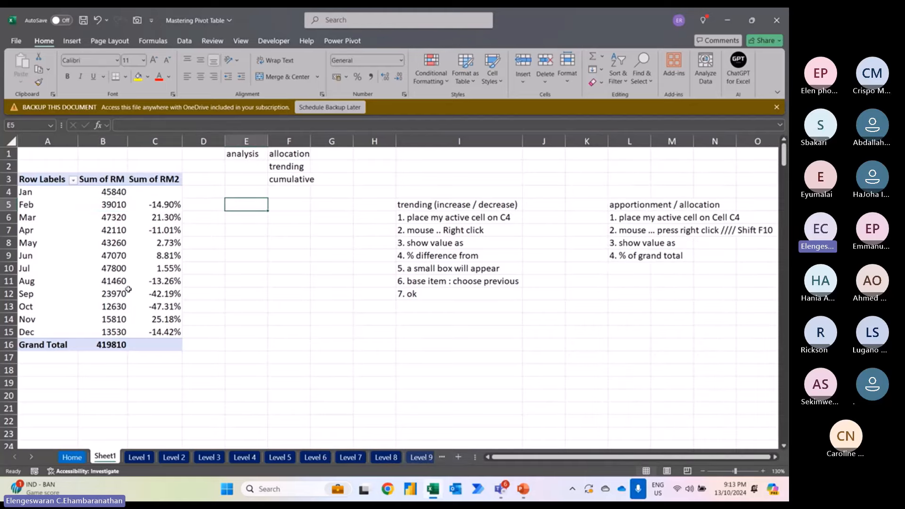
type("in")
key("Return")
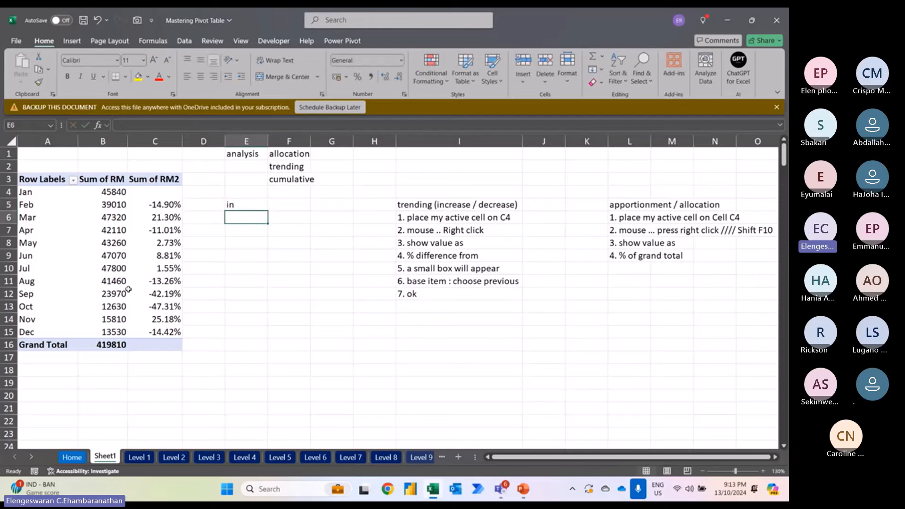
type("d")
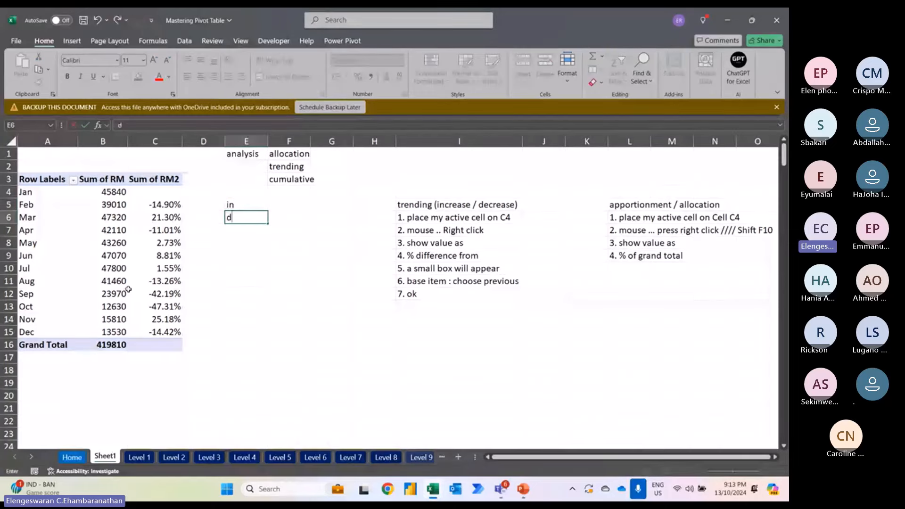
key("Escape")
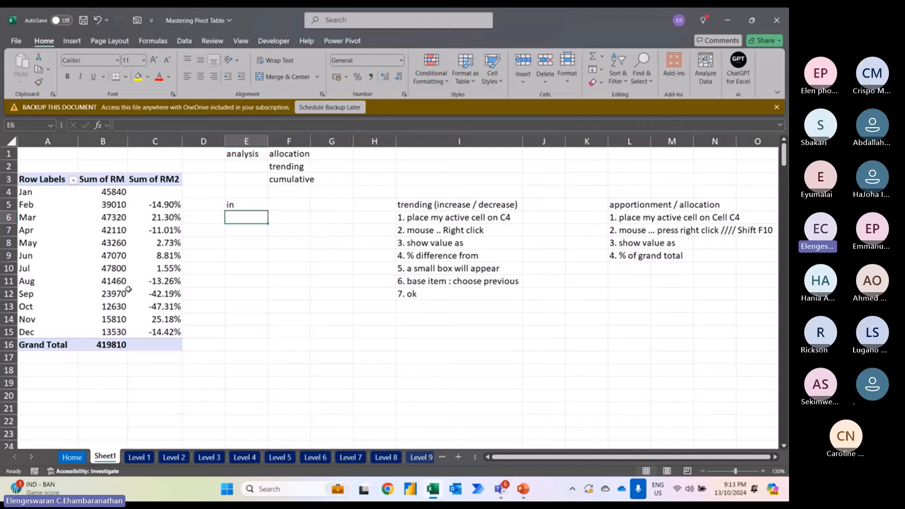
key("Up")
Step: Check February's Sum of RM amount in B5 against its percentage change from the previous month in C5
key("Left")
key("Left")
key("Left")
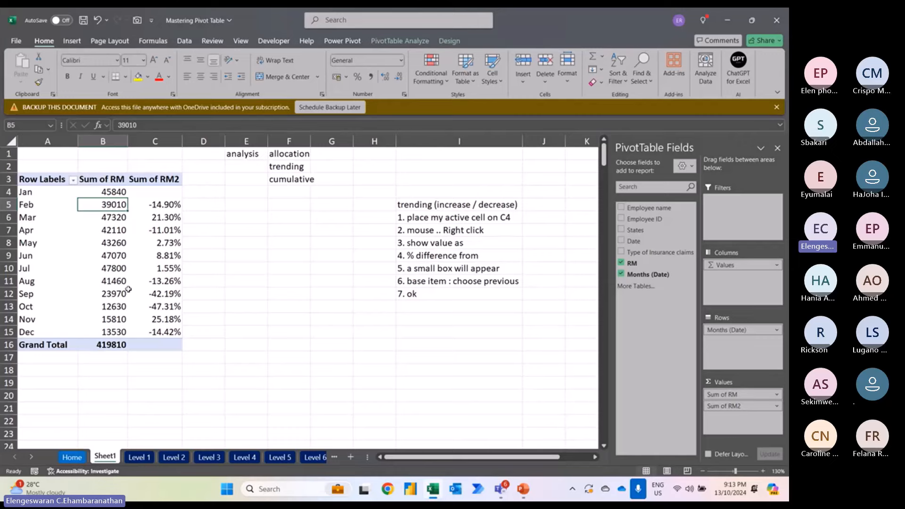
key("Right")
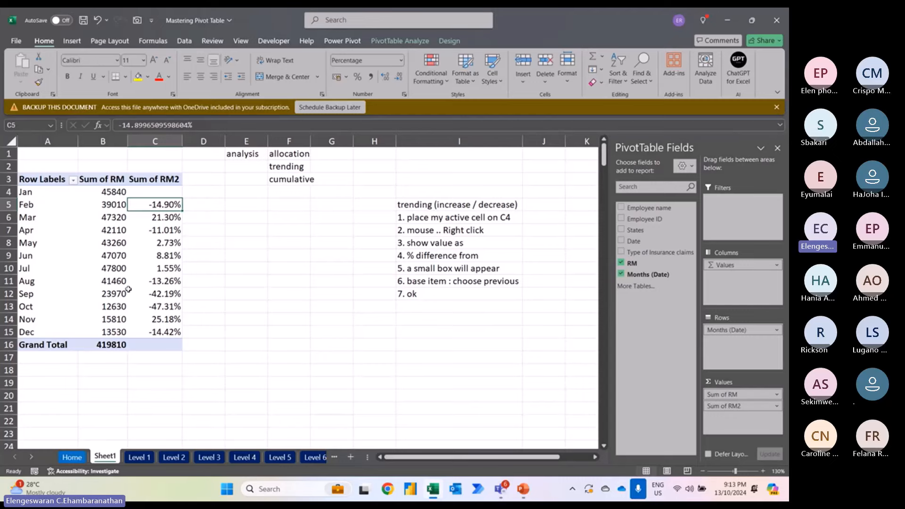
Step: Write the note "in vs de" in cell E6, on the same row as March's amount and percentage difference
key("Left")
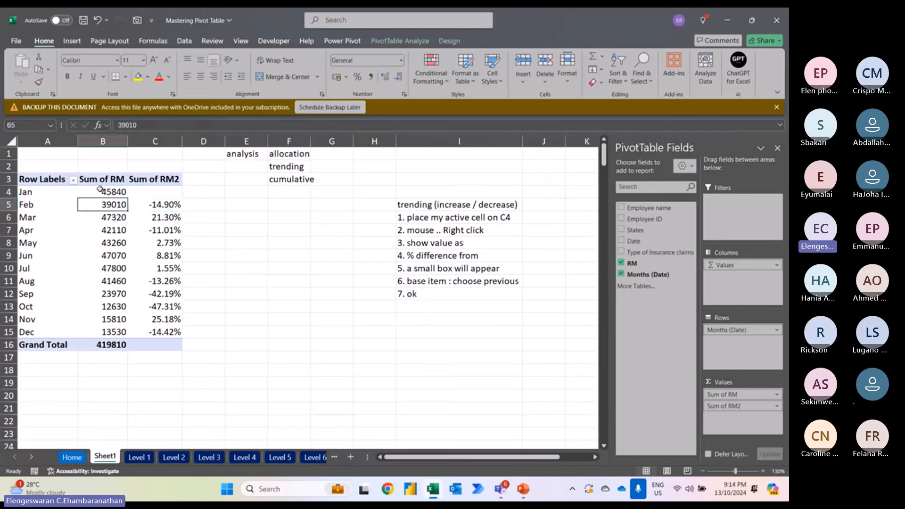
key("Down")
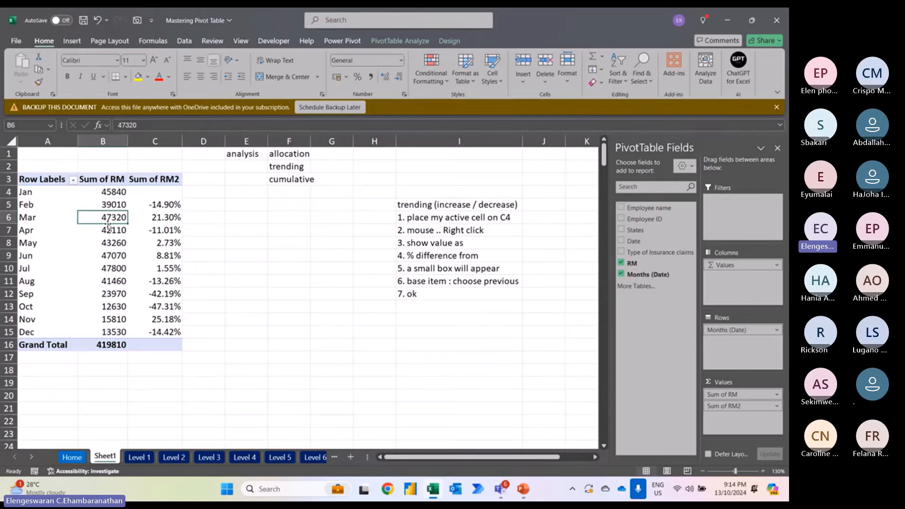
key("Right")
key("Right")
key("Right")
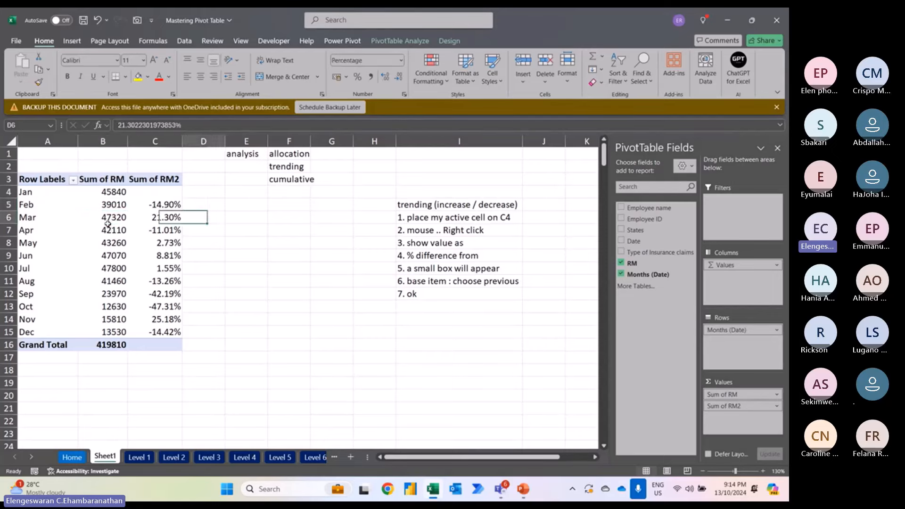
type("in vs de")
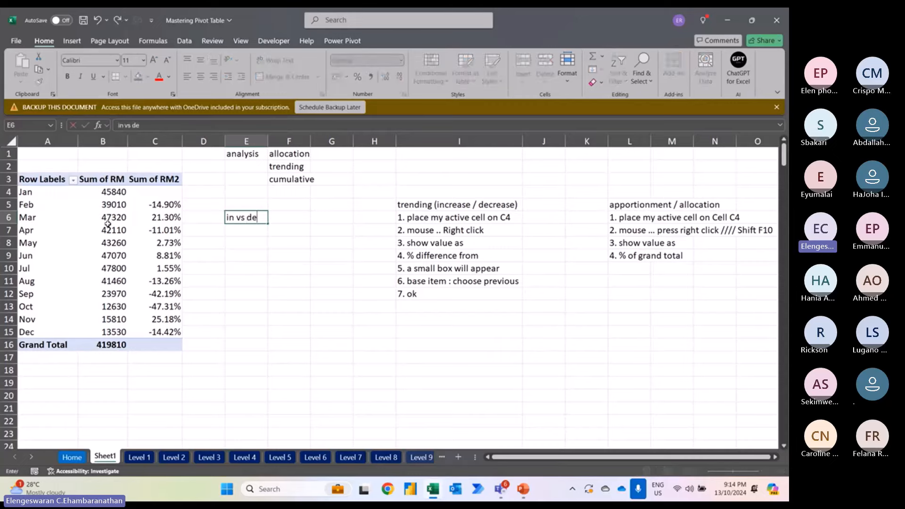
key("Return")
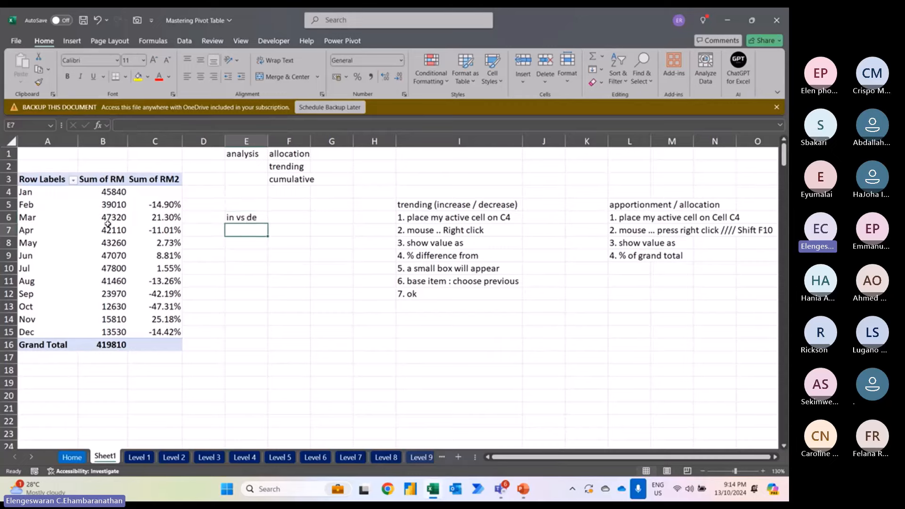
key("Up")
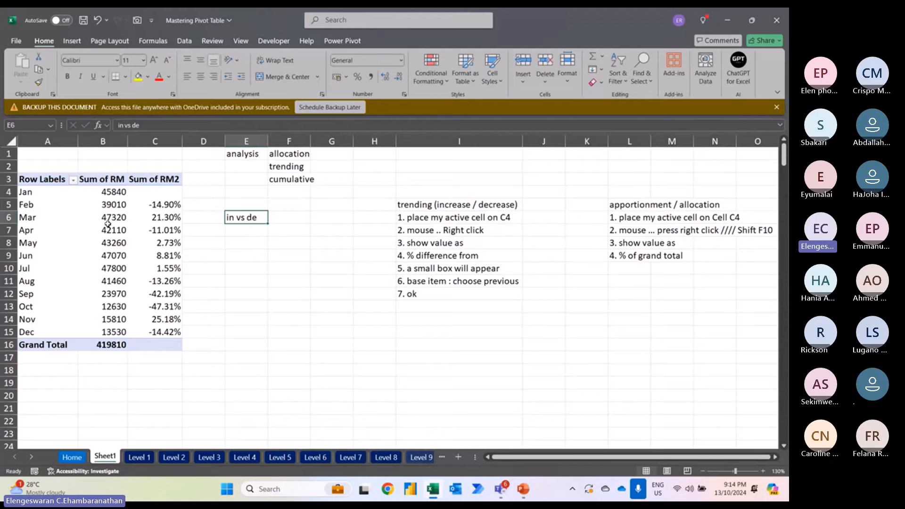
Step: Compare the February and March Sum of RM amounts in B5 and B6 with March's percentage difference in C6
key("Left")
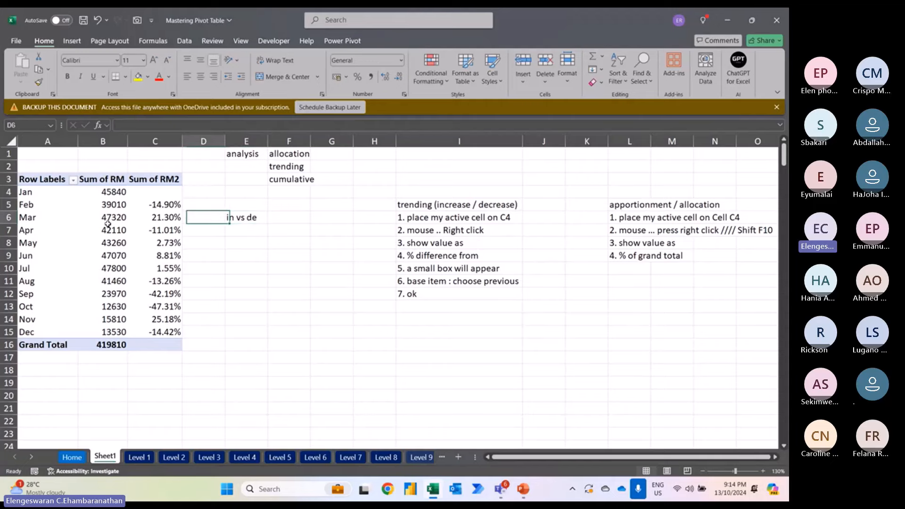
key("Left")
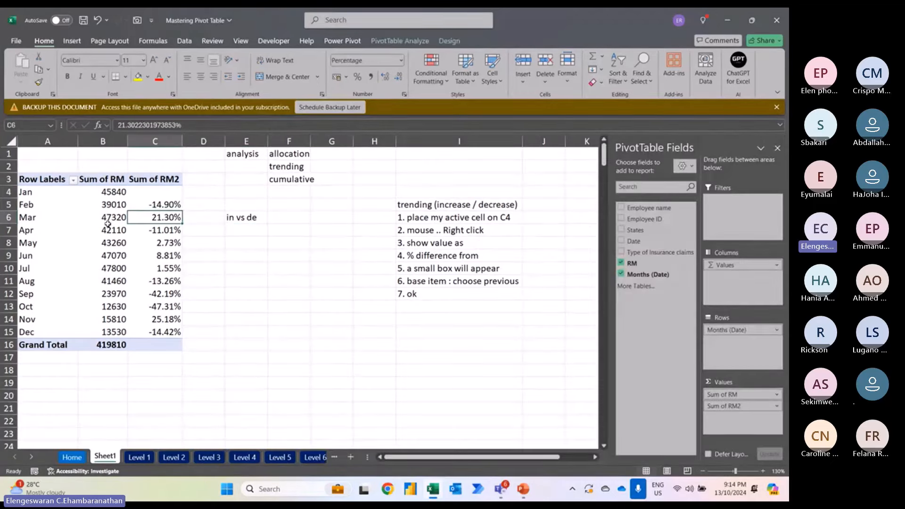
key("Left")
key("Up")
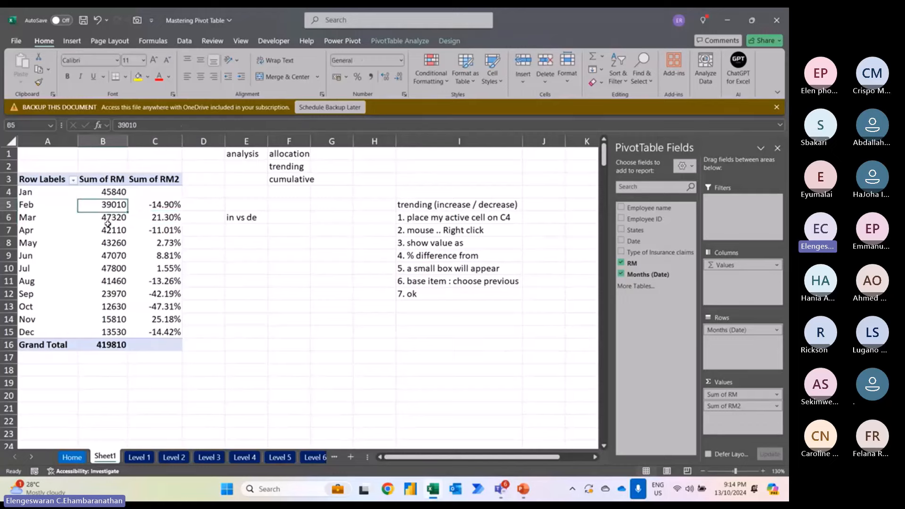
key("Down")
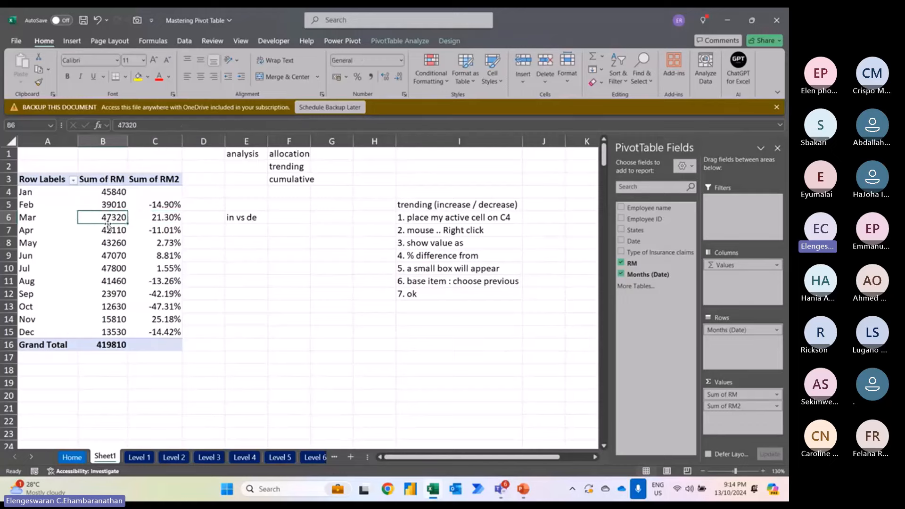
key("Right")
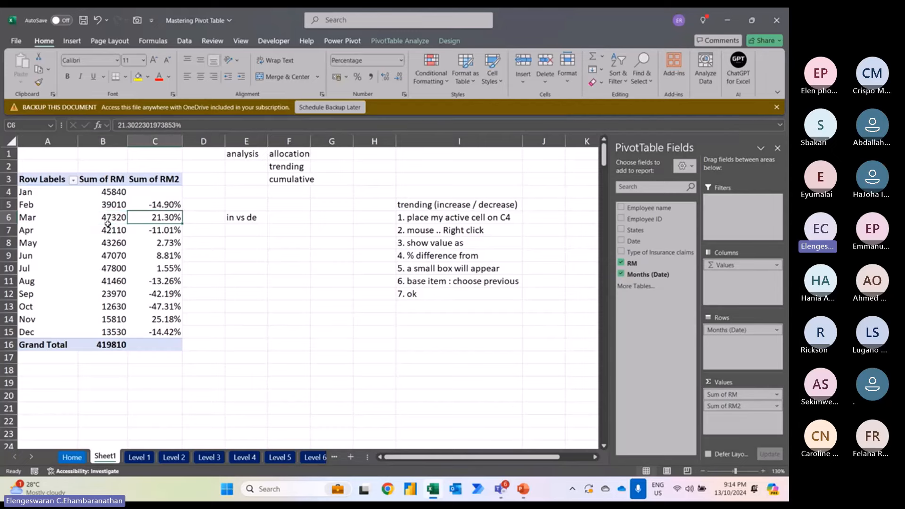
Step: Clear the "in vs de" note from cell E6
key("Right")
key("Right")
key("Delete")
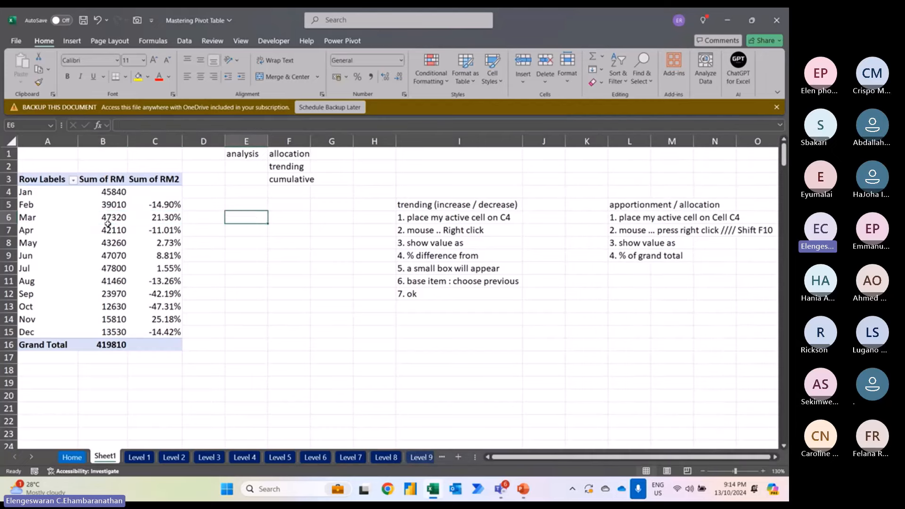
Step: Enter the capital letters S, A and P one below another in cells E6 to E8
key("Caps_Lock")
type("S")
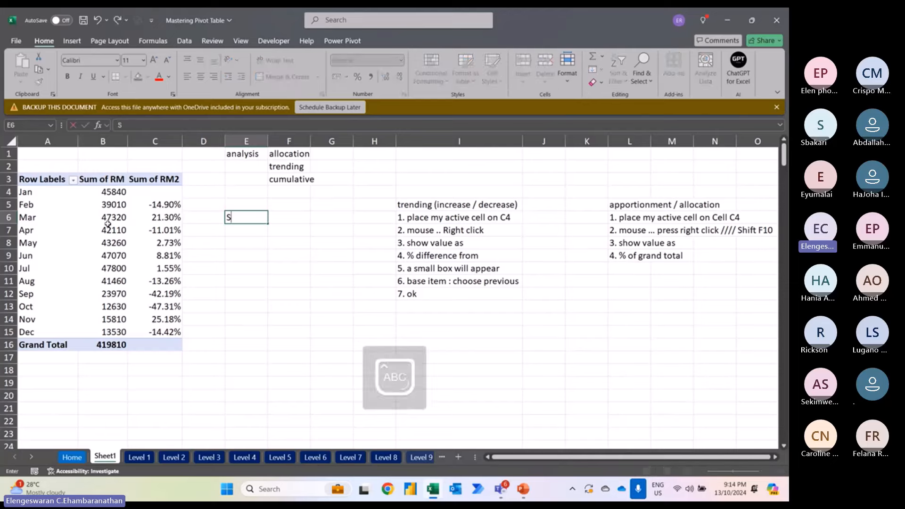
key("Return")
type("A")
key("Return")
type("P")
key("Up")
key("Up")
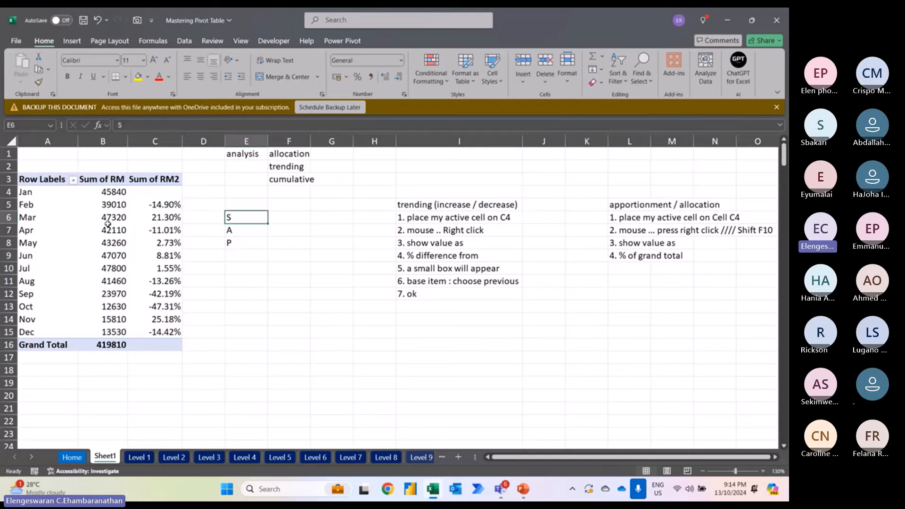
Step: Clear the letters S, A and P from cells E6 to E8
key("Delete")
key("Down")
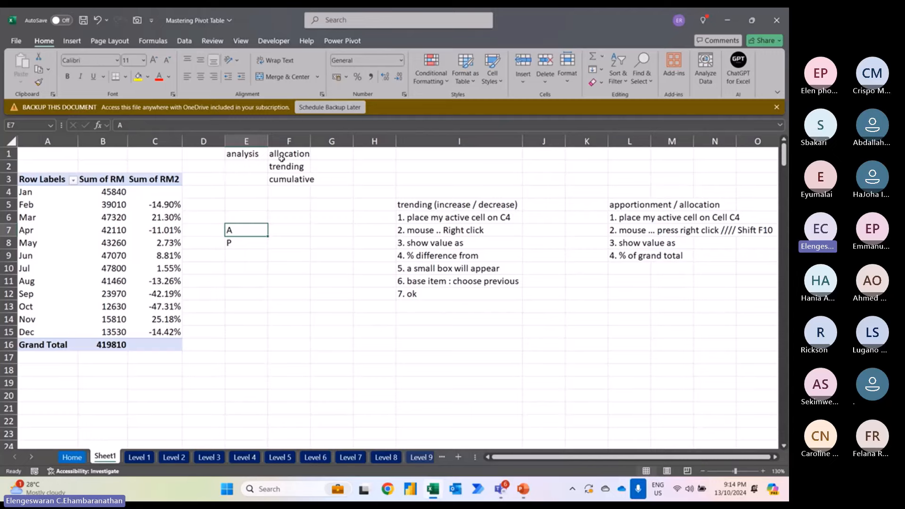
key("Delete")
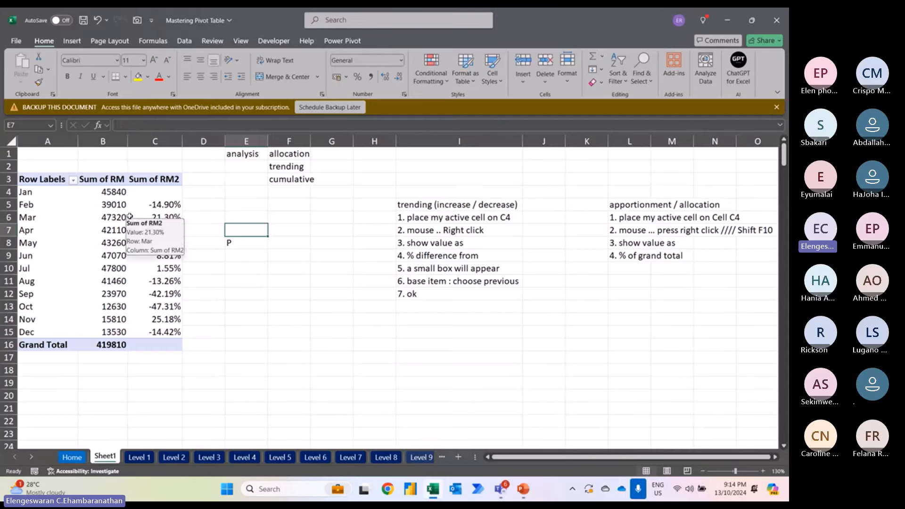
left_click(498, 283)
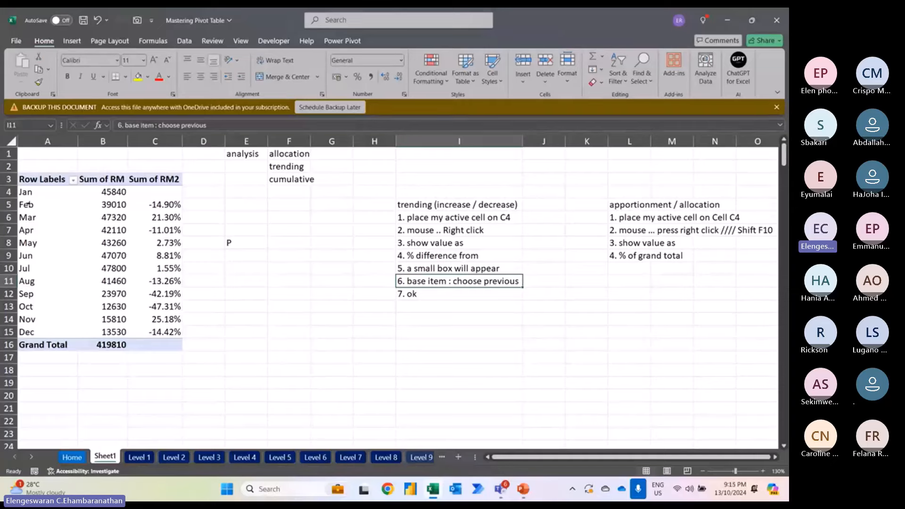
left_click(241, 242)
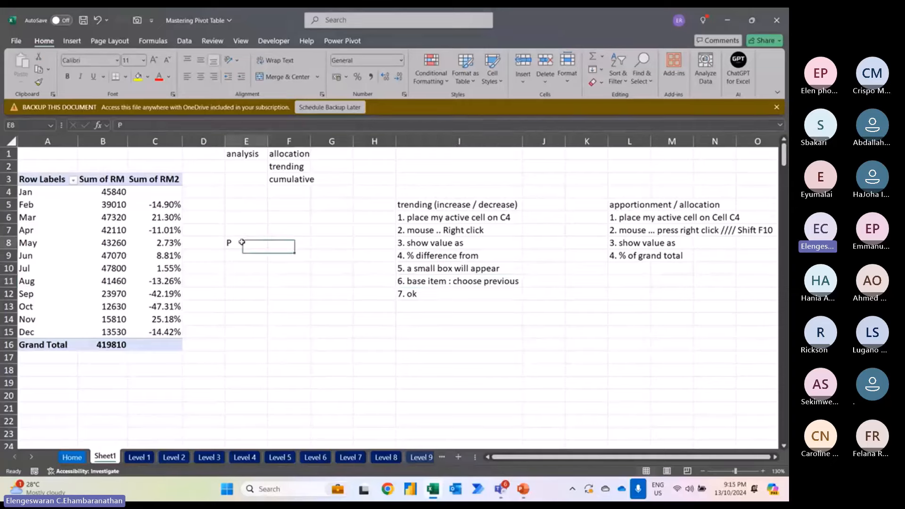
key("BackSpace")
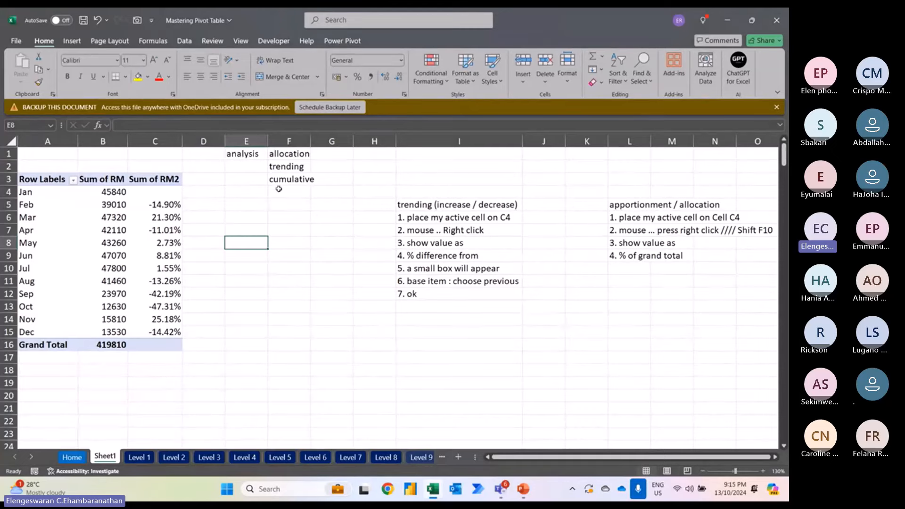
Step: Enter the heading "Accumulated / cumulative / year to date" in cell E5
key("Up")
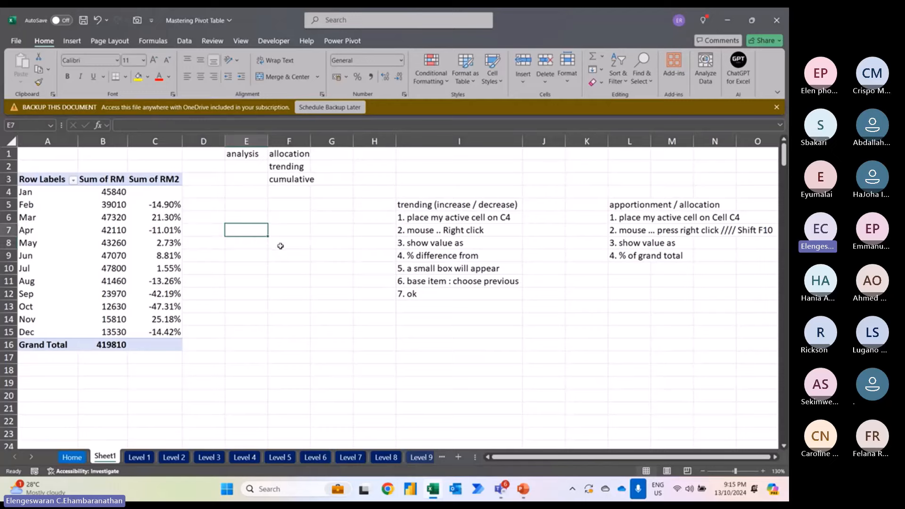
key("Up")
key("Up")
type("A")
key("Caps_Lock")
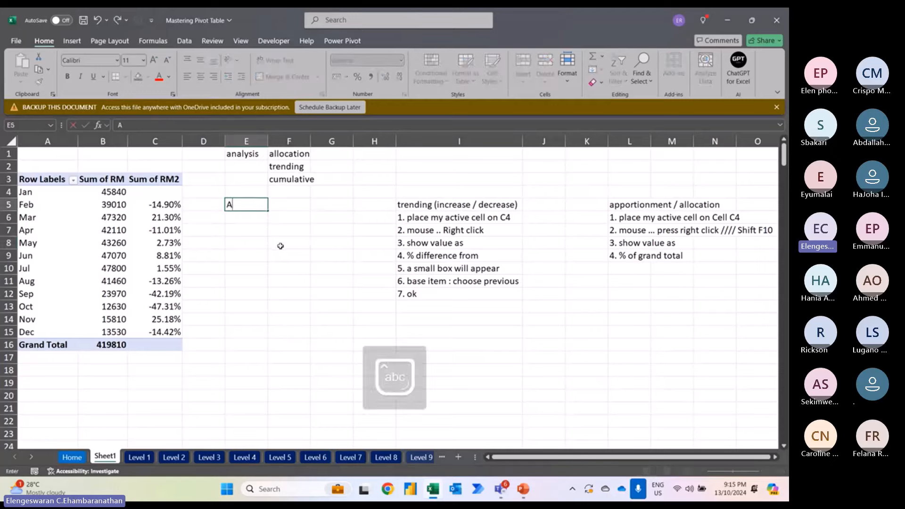
type("ccumula")
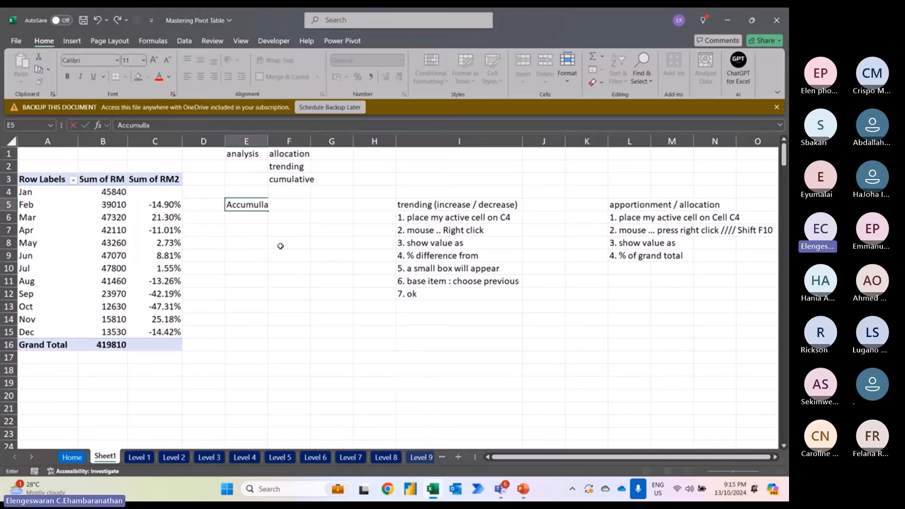
type("tted")
key("BackSpace")
key("BackSpace")
type("d / cummul")
key("BackSpace")
key("BackSpace")
key("BackSpace")
type("u")
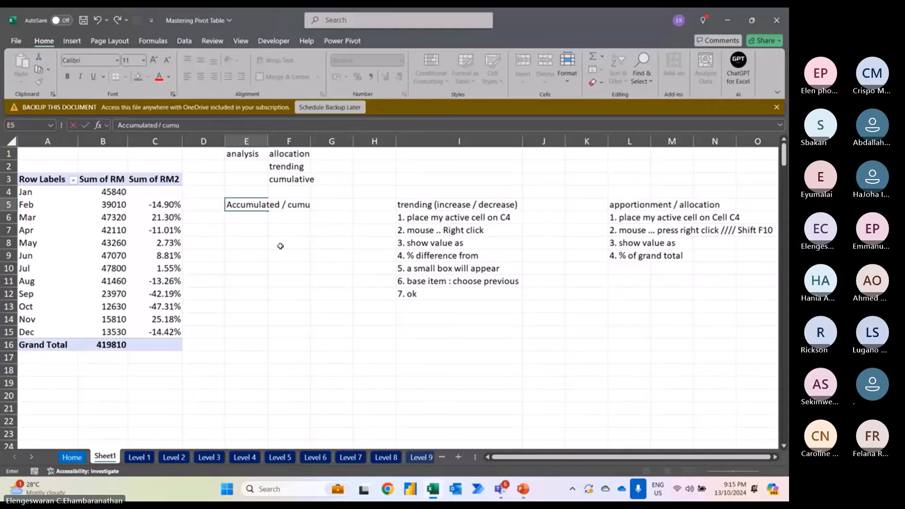
type("lative /")
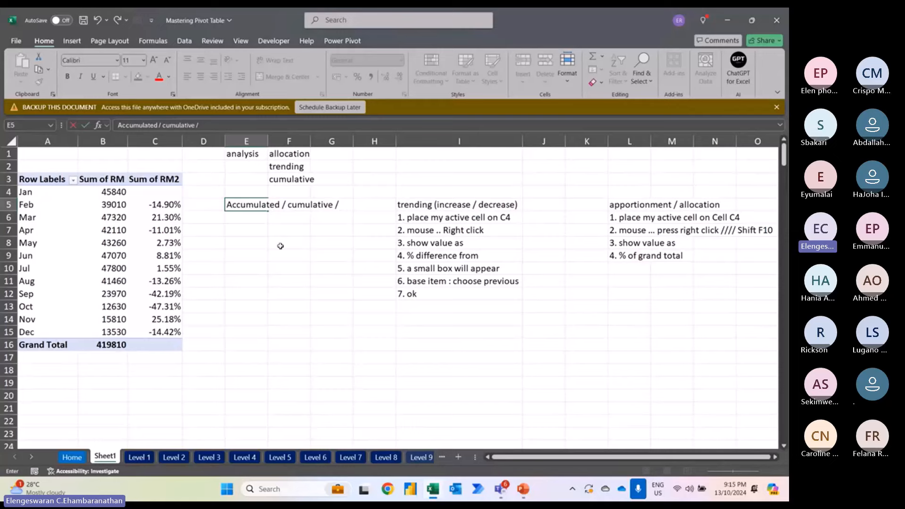
type(" year to dat")
type("e")
key("Return")
key("Up")
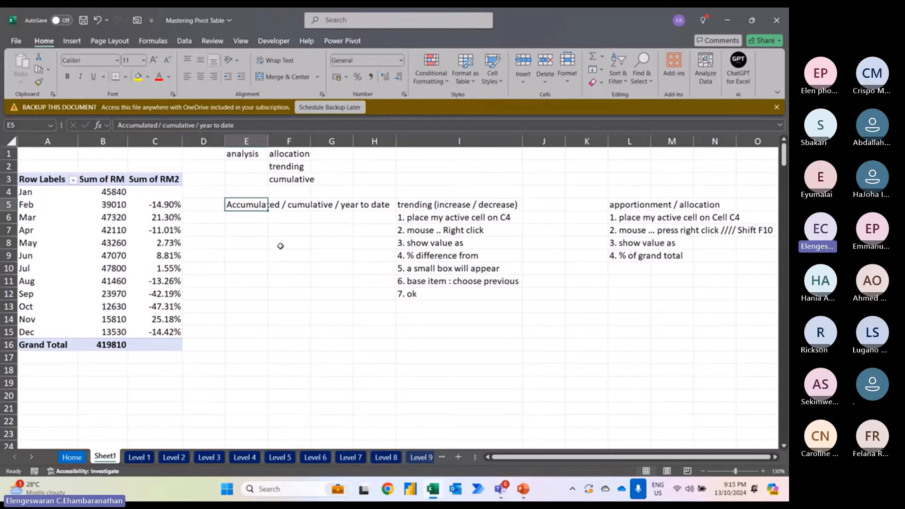
Step: Enter the first cumulative instruction, "1. place the active cell on C4", in cell E6
key("Down")
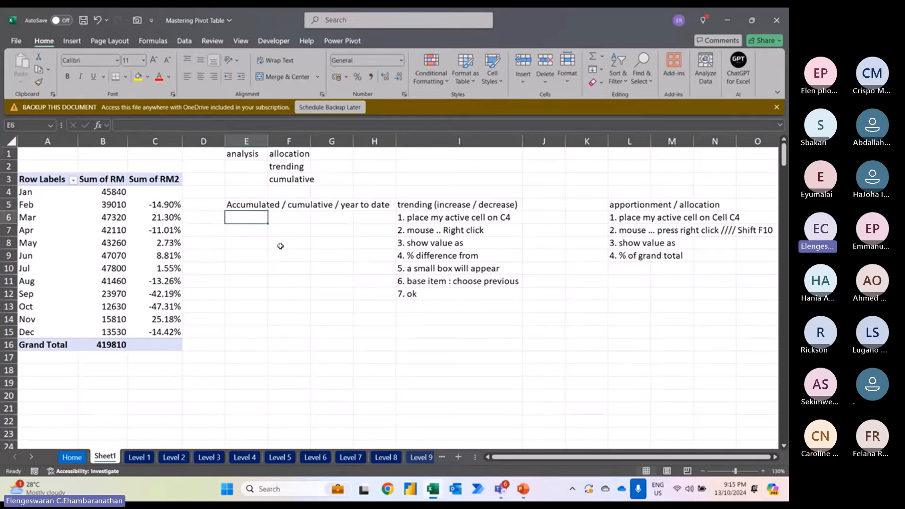
type("1. pla")
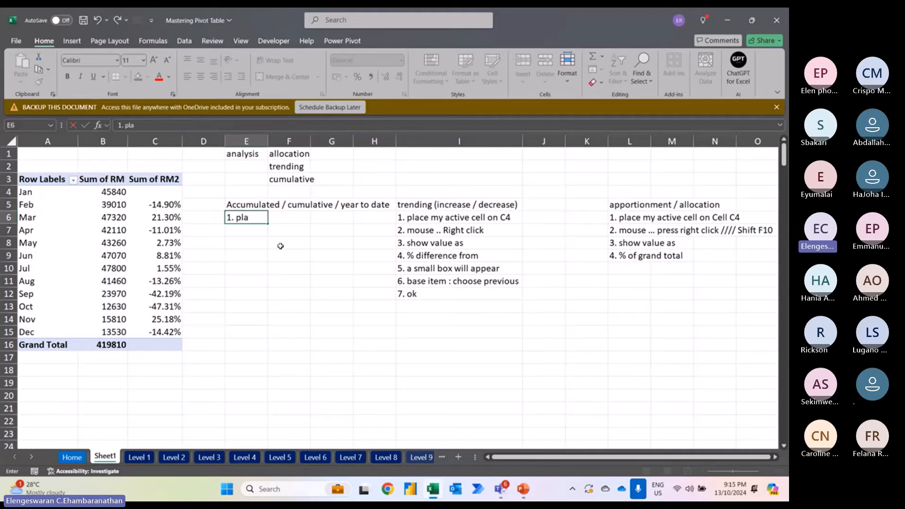
type("ce the active cell on ")
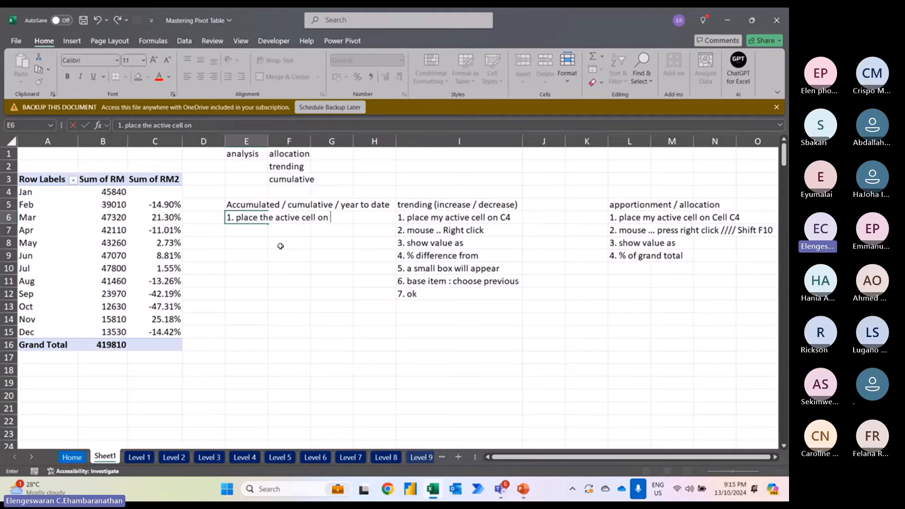
type("C4")
key("Return")
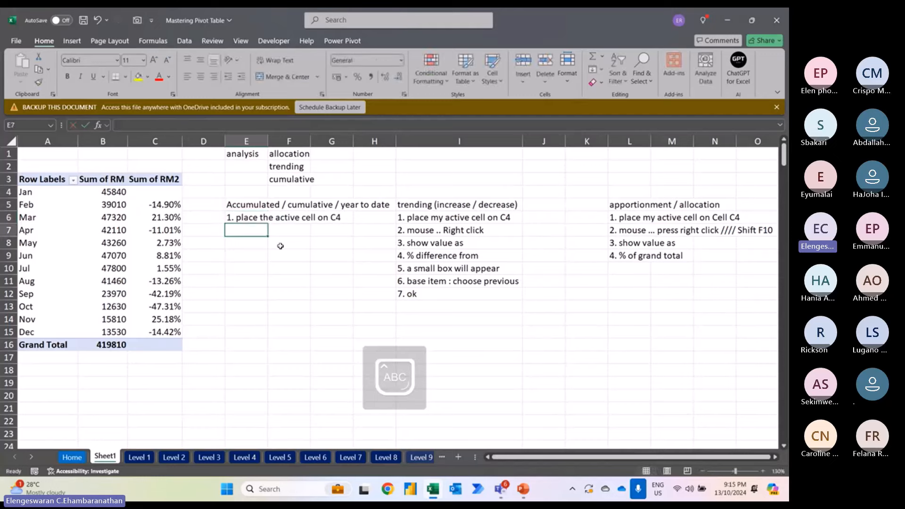
Step: Examine where column C meets row 4 and the Sum of RM2 values starting at C4, then return to cell E7
left_click(280, 247)
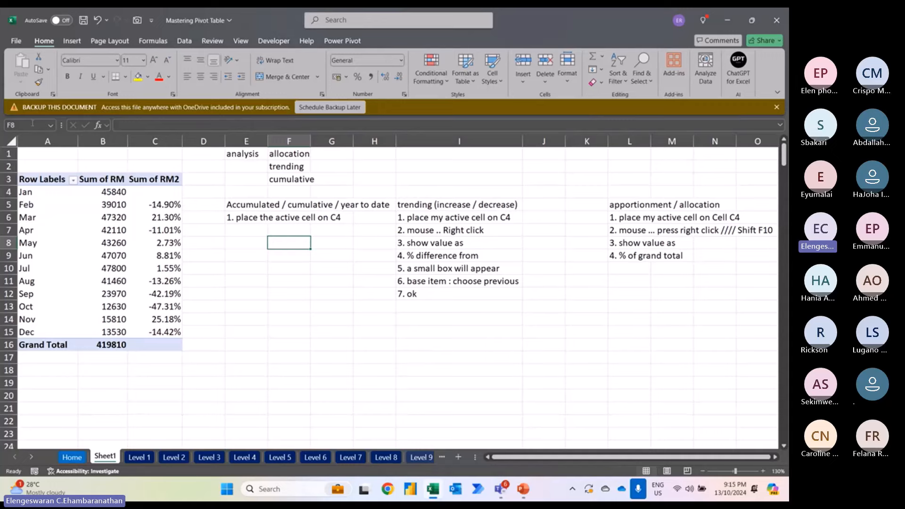
left_click(162, 141)
left_click(9, 191)
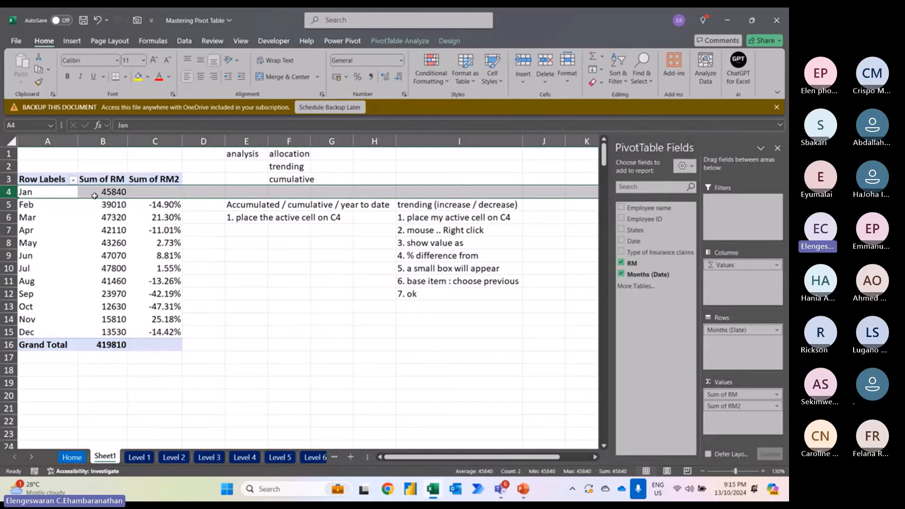
left_click(163, 192)
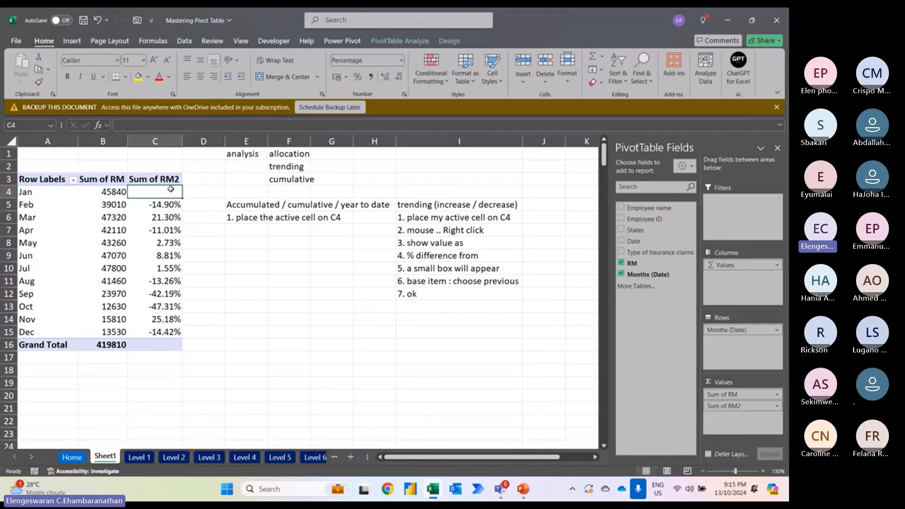
left_click_drag(152, 195, 158, 293)
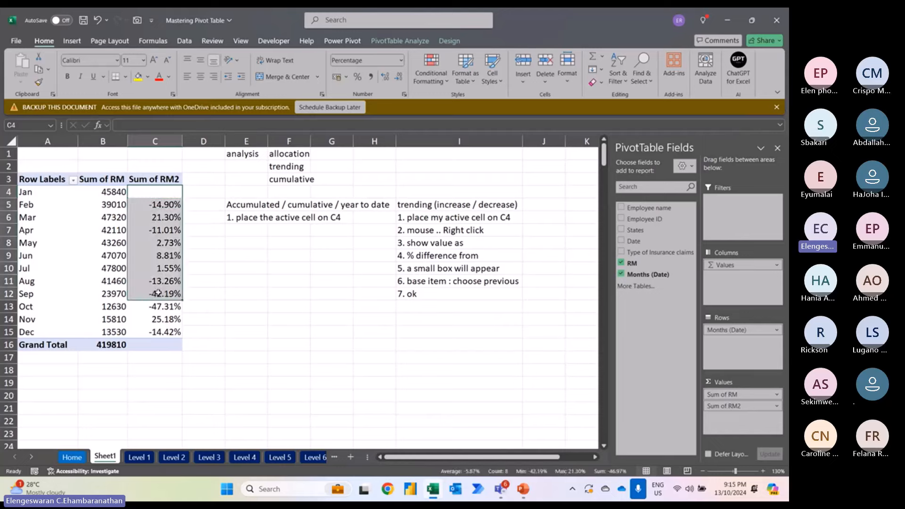
left_click(146, 192)
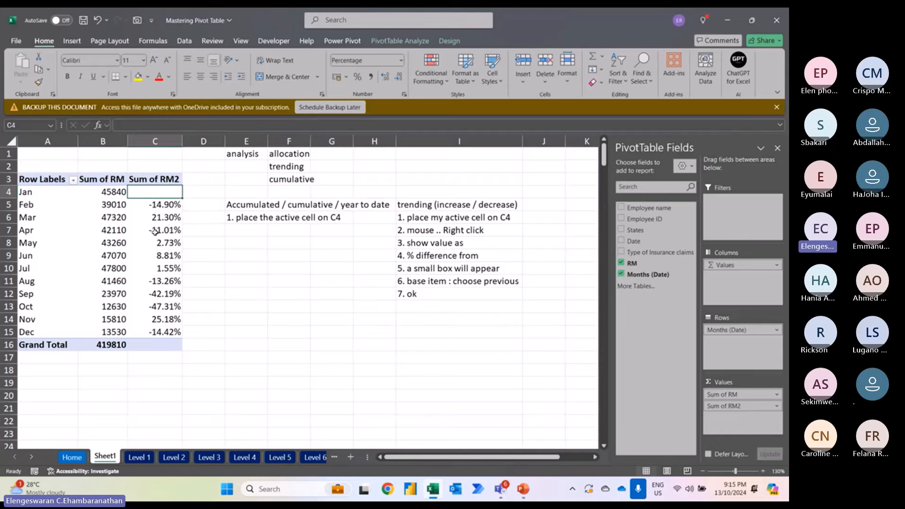
left_click(247, 232)
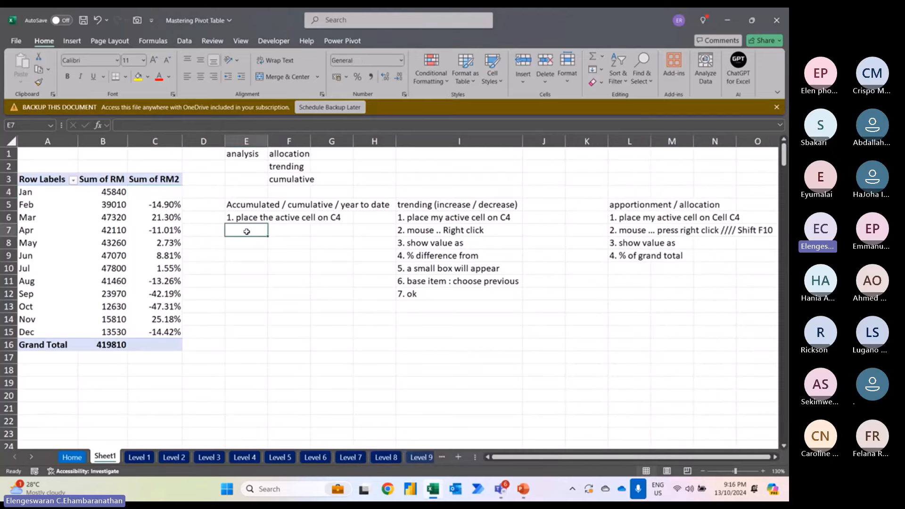
Step: Enter the second cumulative instruction, "2. mouse ... right click", in cell E7
type("2. ")
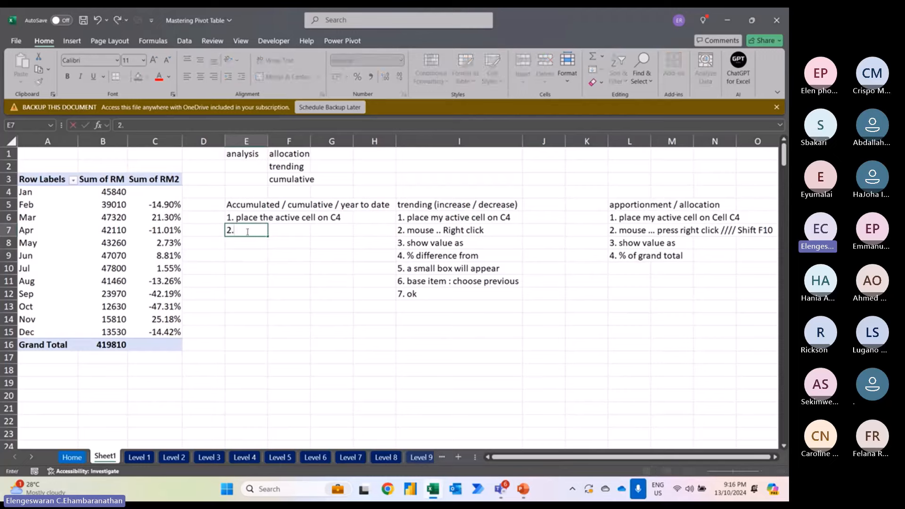
type("M")
key("BackSpace")
key("Caps_Lock")
type("mo")
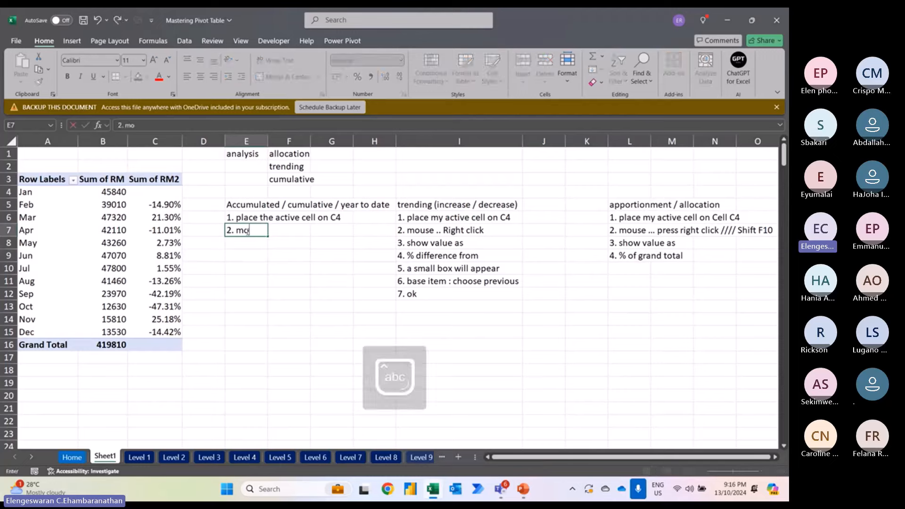
type("use ... right click")
key("Return")
Step: Enter the instructions "3. show value as" in cell E8 and "4. running total in" in cell E9
type("3")
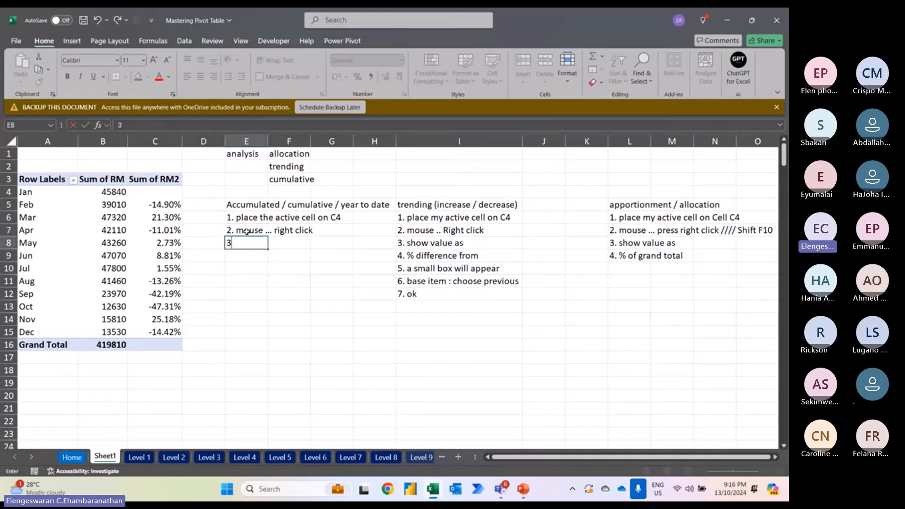
type(". show value as")
key("Return")
type("4.")
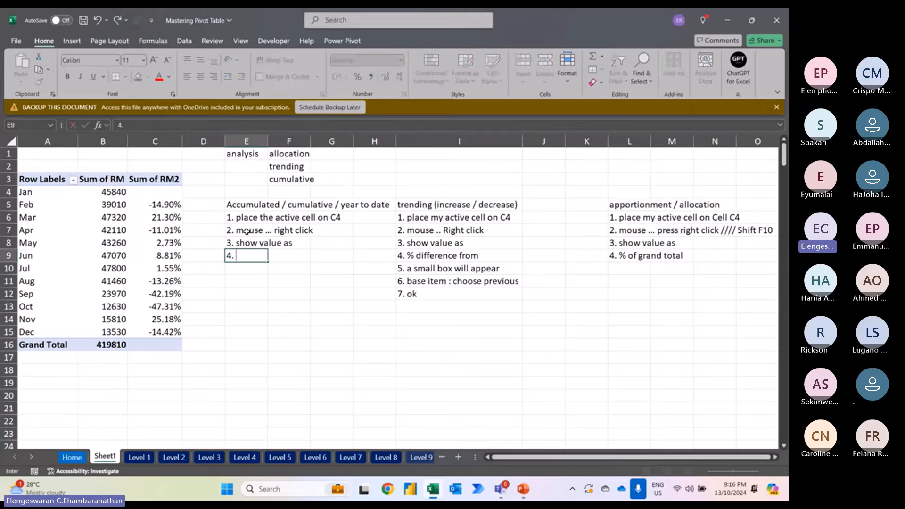
type(" running total in")
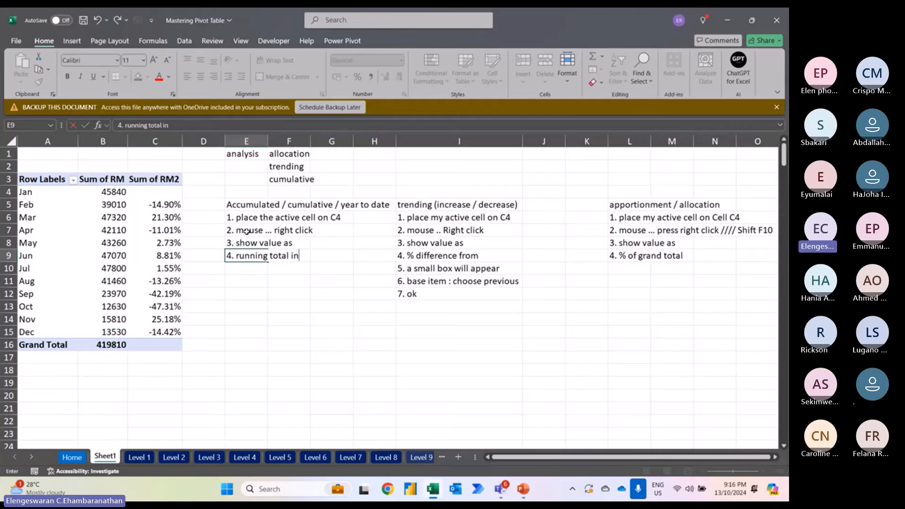
key("Return")
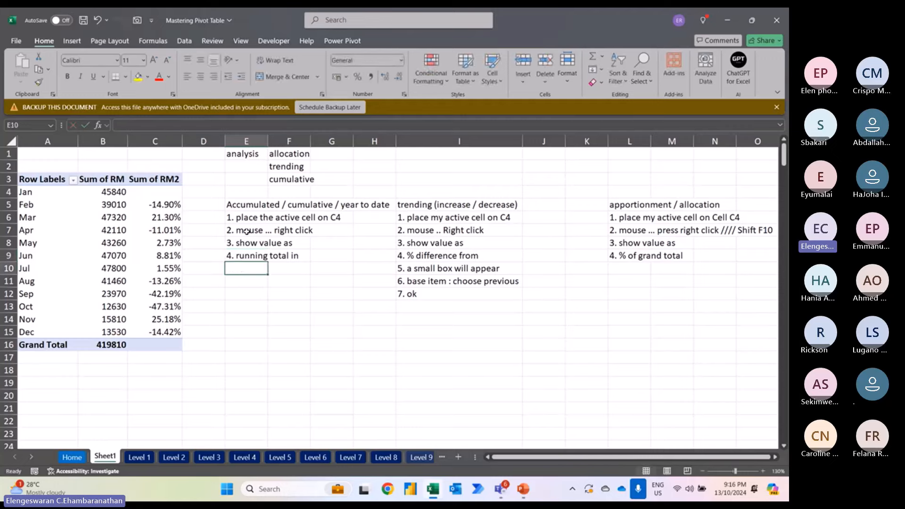
Step: Complete the cumulative instructions with "5. a small box will appear" in cell E10 and "6. ok" in cell E11
type("5. a sma")
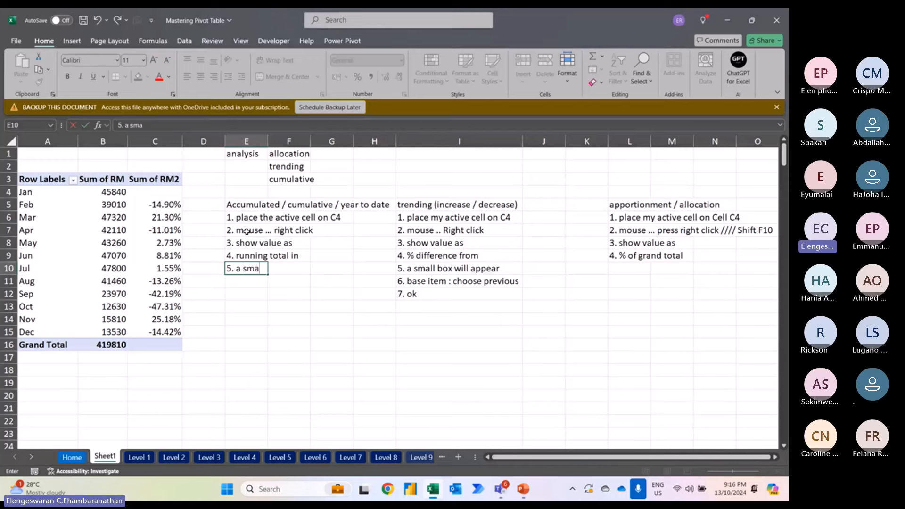
type("ll box will appeae")
key("BackSpace")
type("r")
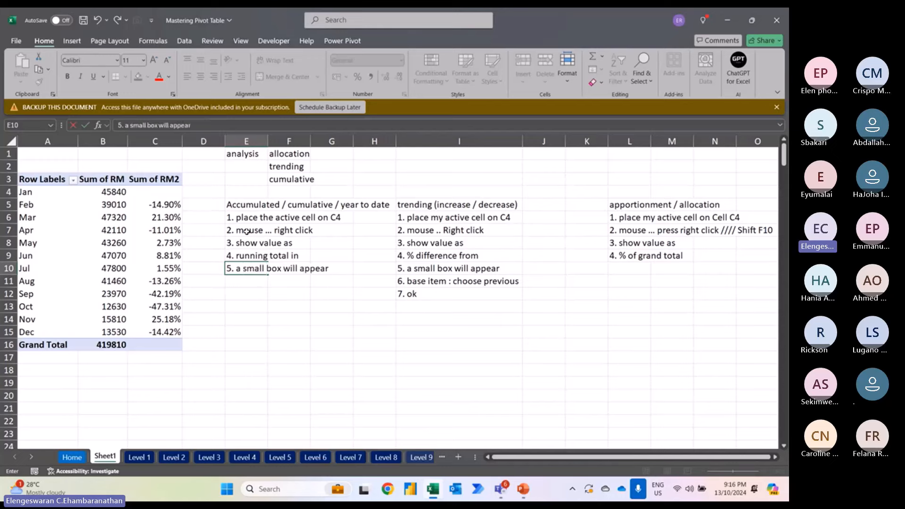
key("Return")
type("6.")
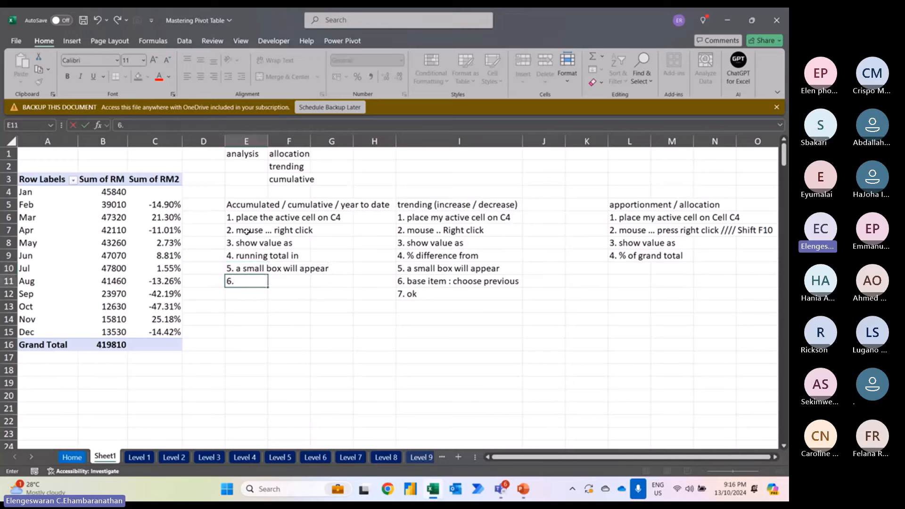
type(" ok")
key("Return")
key("Up")
key("ctrl+shift+Up")
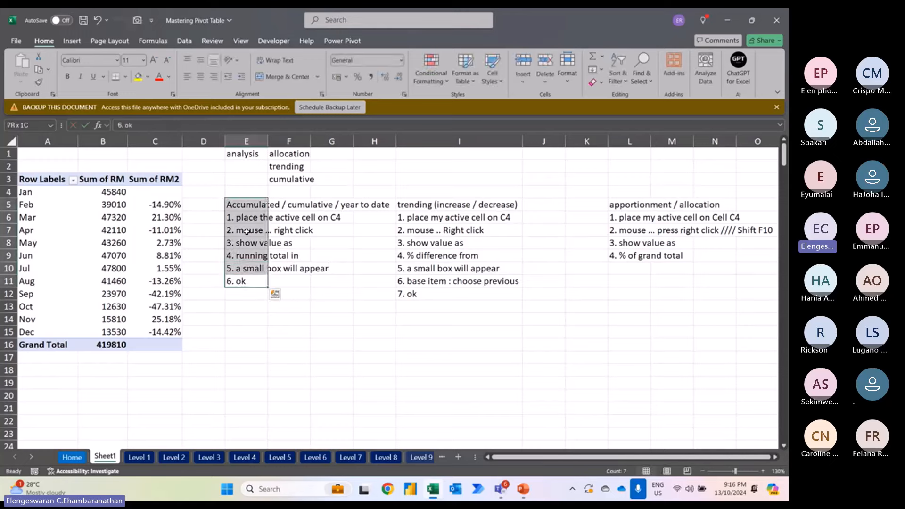
key("shift+Right")
key("shift+Right")
key("shift+Right")
key("shift+Right")
key("shift+Right")
key("shift+Right")
key("shift+Right")
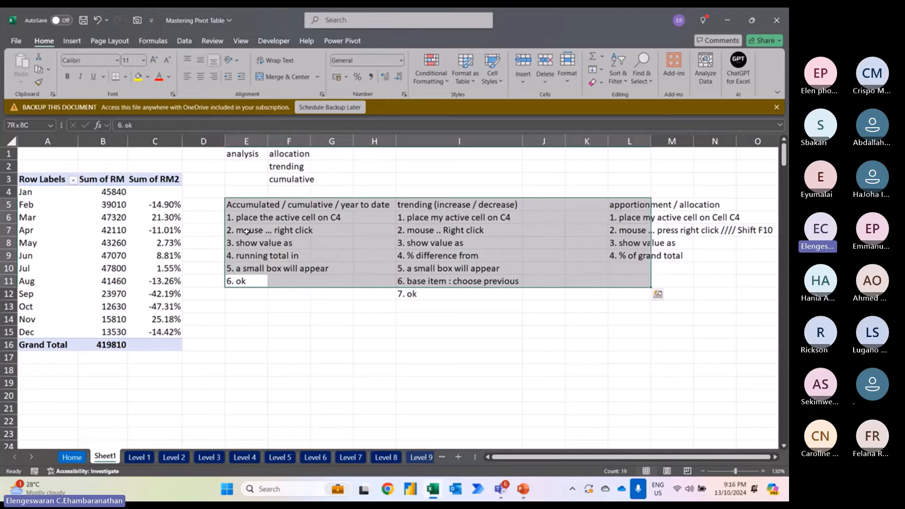
key("shift+Right")
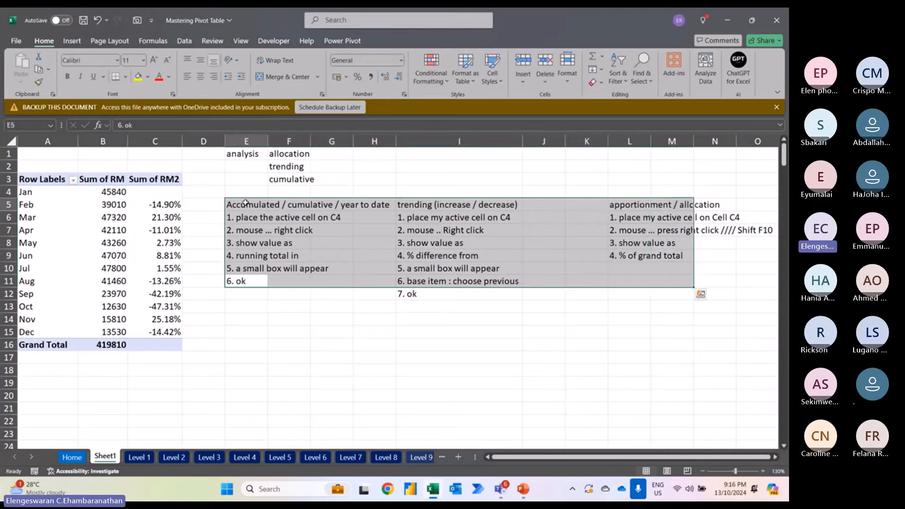
Step: Move the instruction blocks in E5:L12 four columns across so that they start in cell I5
left_click(246, 202)
key("shift+Right")
key("shift+Right")
key("shift+Right")
key("shift+Right")
key("shift+Right")
key("shift+Right")
key("shift+Right")
key("shift+Down")
key("shift+Down")
key("shift+Down")
key("shift+Down")
key("shift+Down")
key("shift+Down")
key("shift+Down")
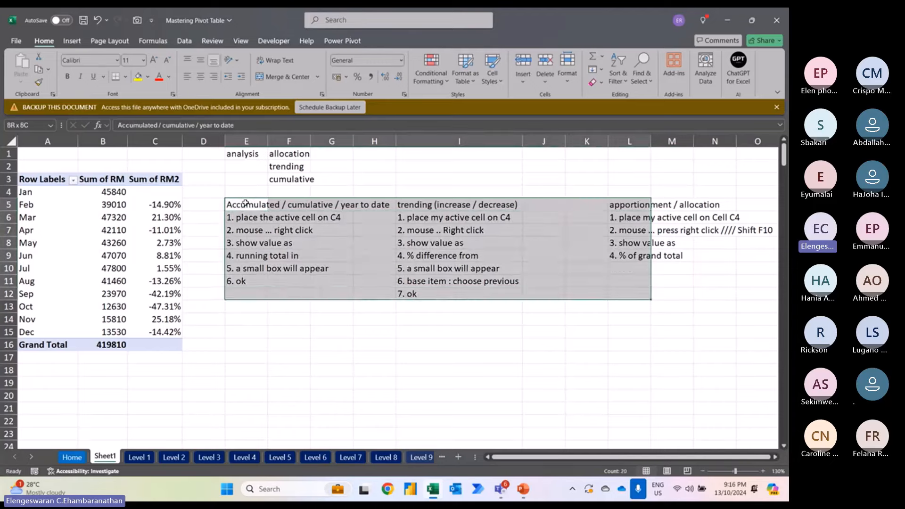
key("ctrl+c")
key("Right")
key("Right")
key("Right")
key("Right")
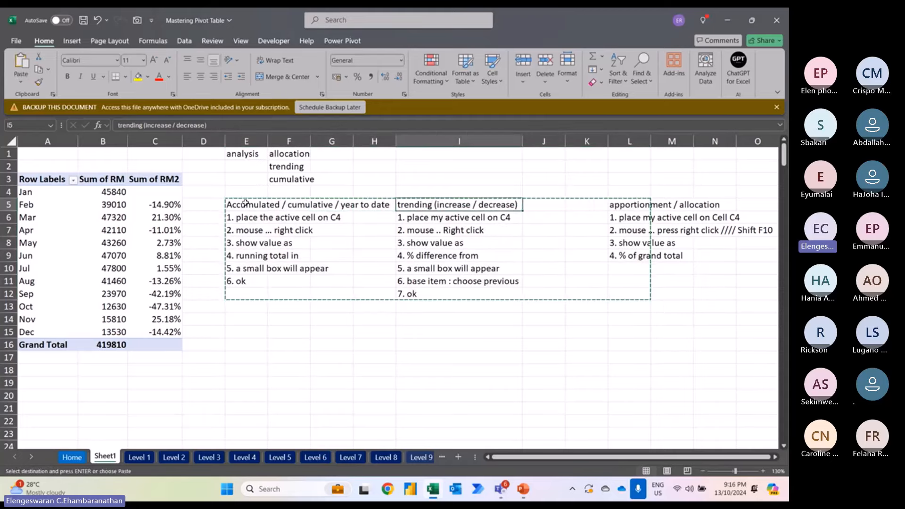
key("Return")
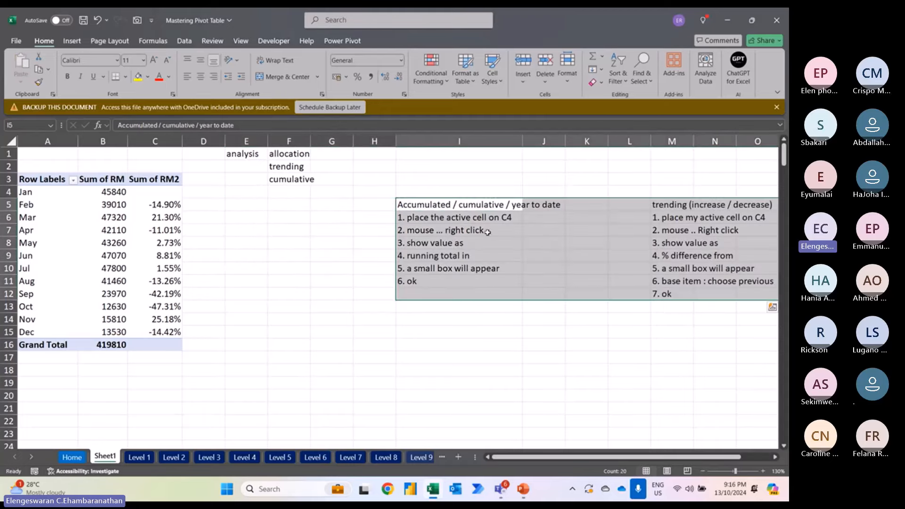
left_click(392, 259)
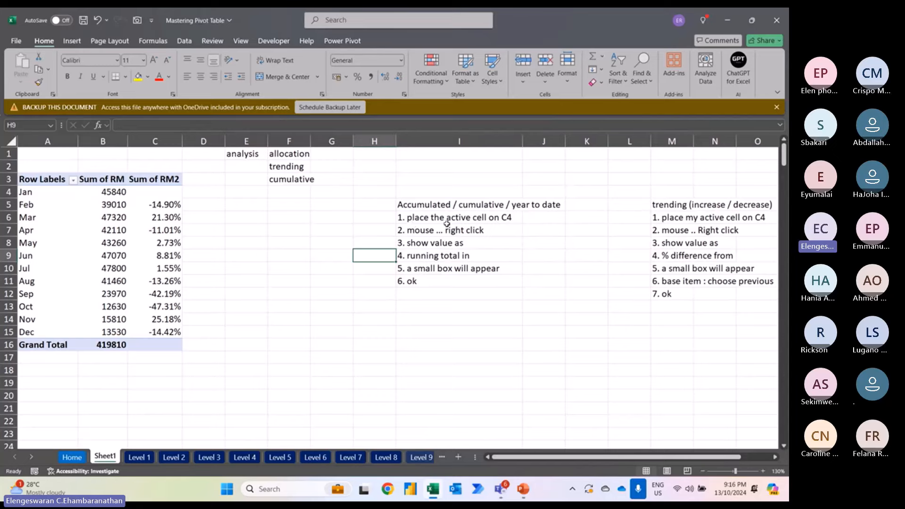
Step: Show the Sum of RM2 values from cell C4 as Running Total In, with Months (Date) as the base field
left_click(166, 191)
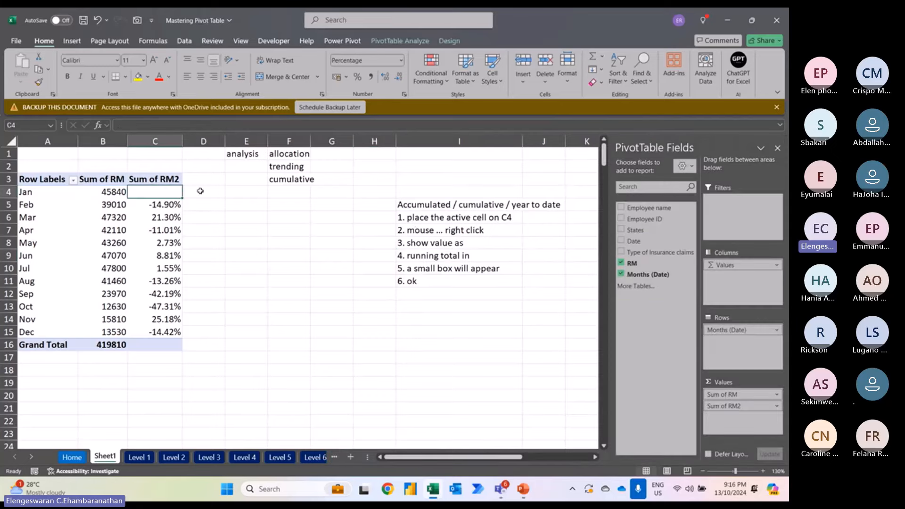
right_click(142, 191)
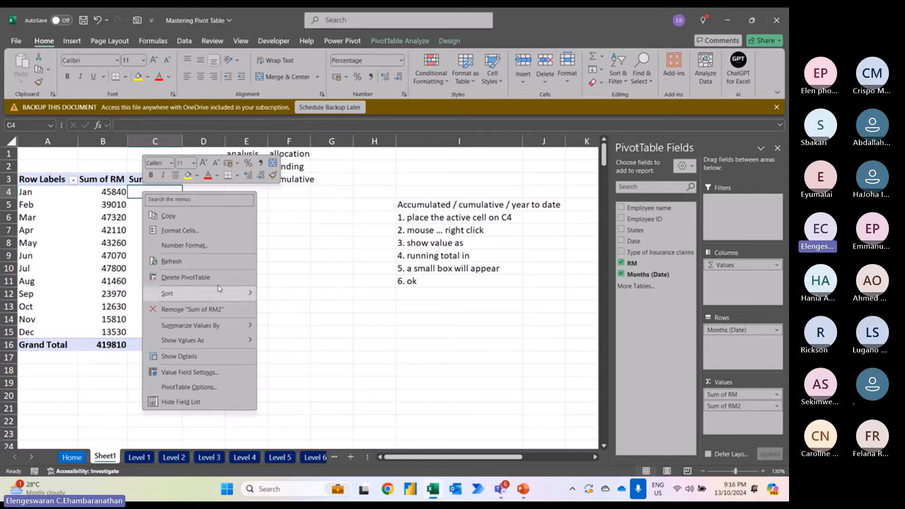
mouse_move(177, 344)
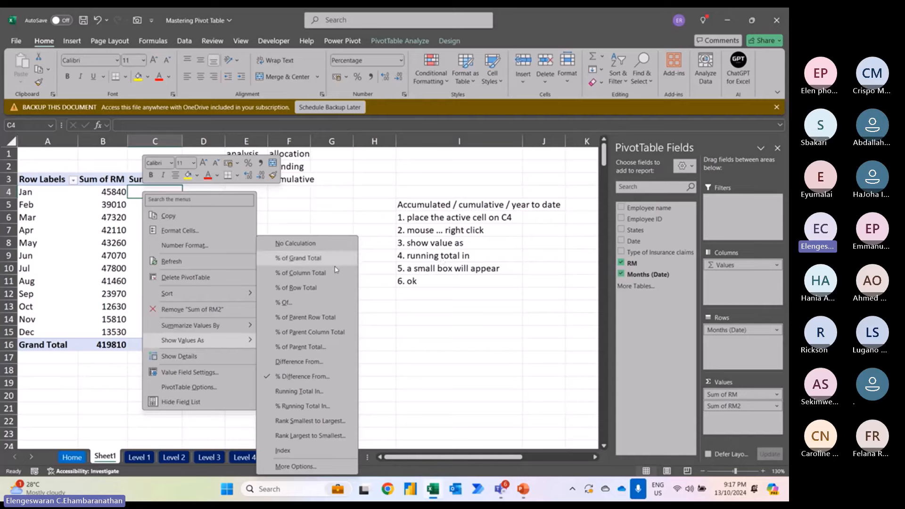
left_click(292, 392)
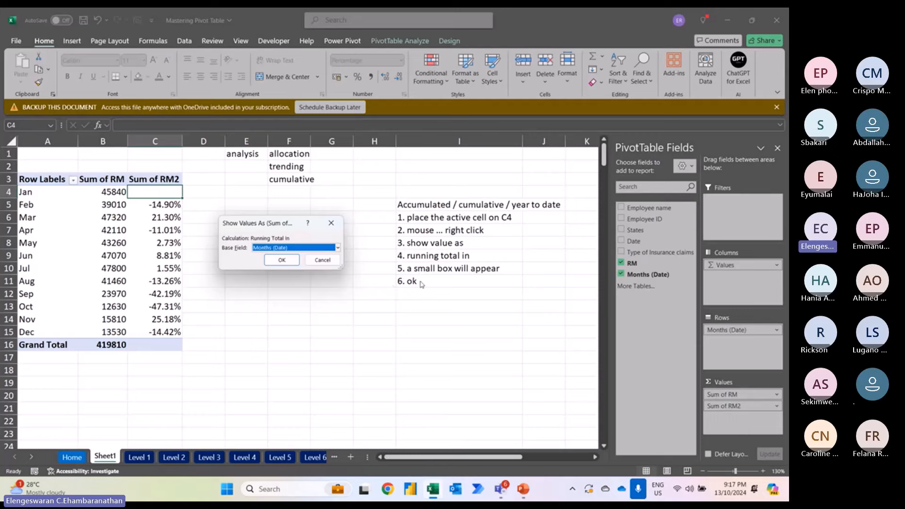
left_click(282, 259)
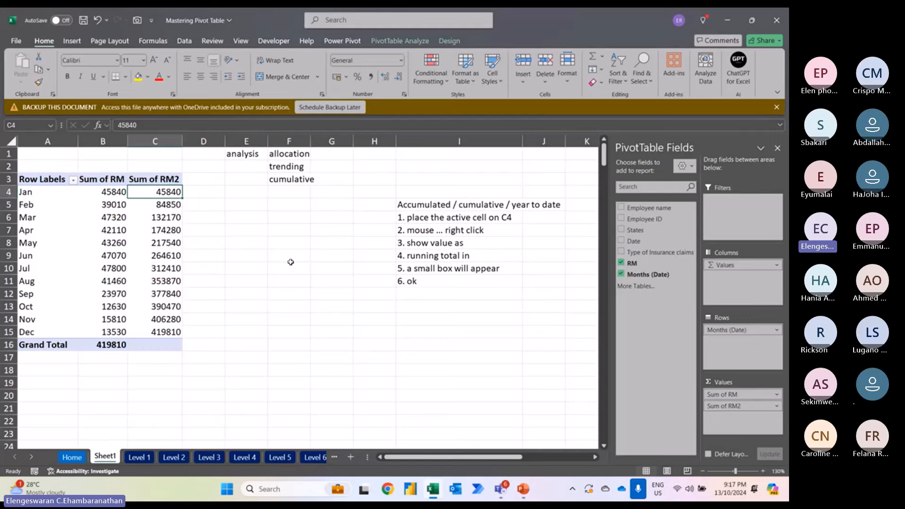
Step: Check February's running total by adding the Jan and Feb amounts with =B4+B5 in cell D5
key("Left")
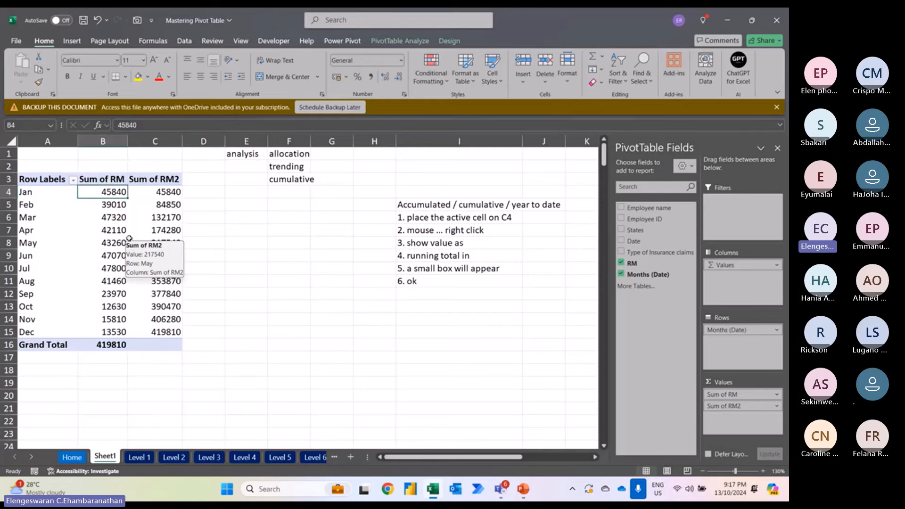
key("Down")
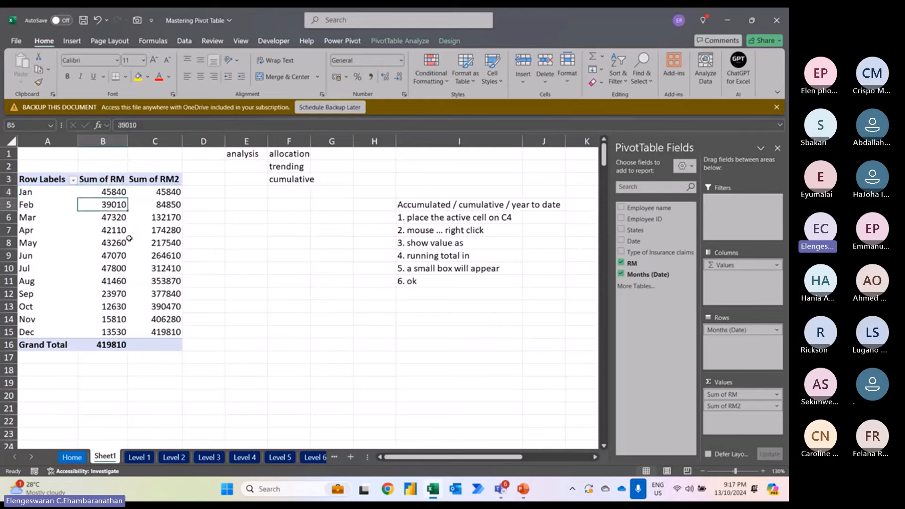
key("Up")
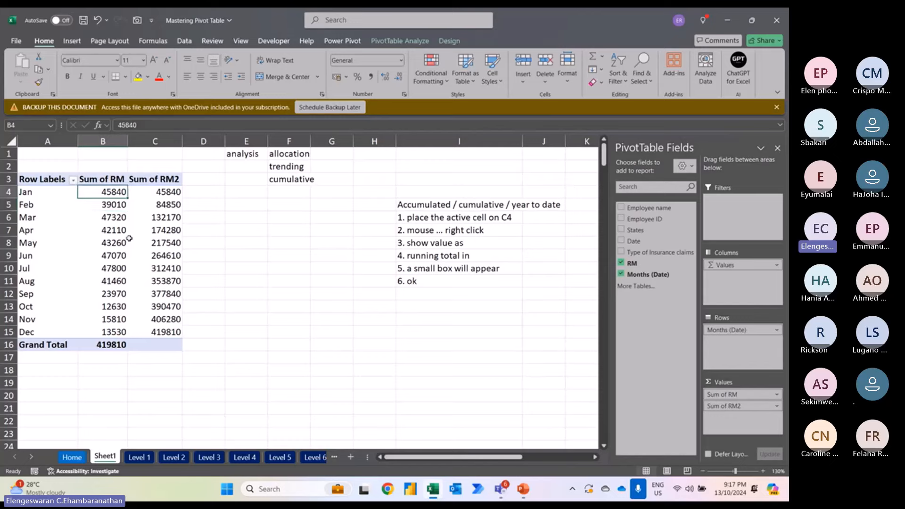
key("shift+Down")
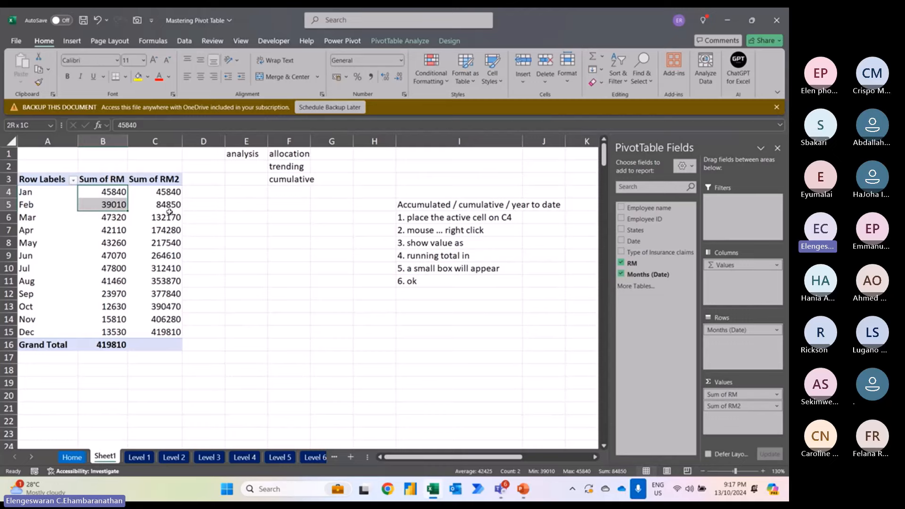
left_click(195, 209)
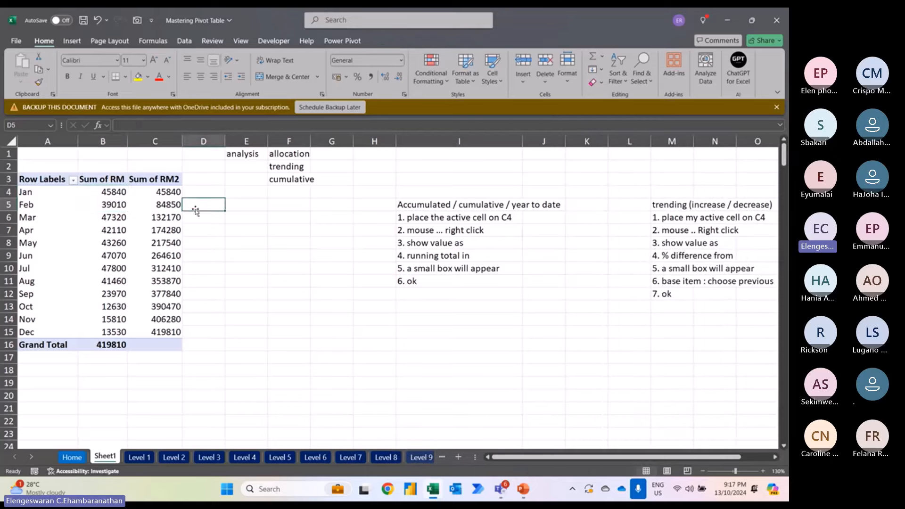
type("=b4")
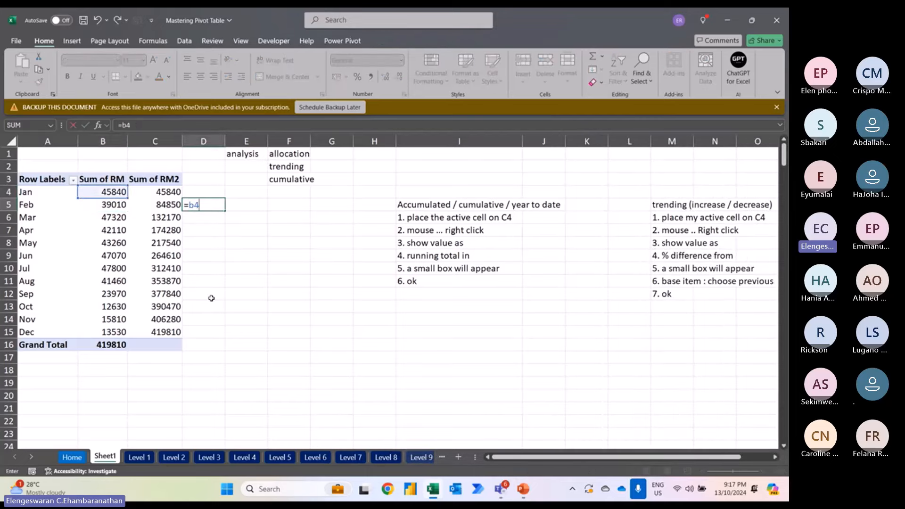
type("+b5+")
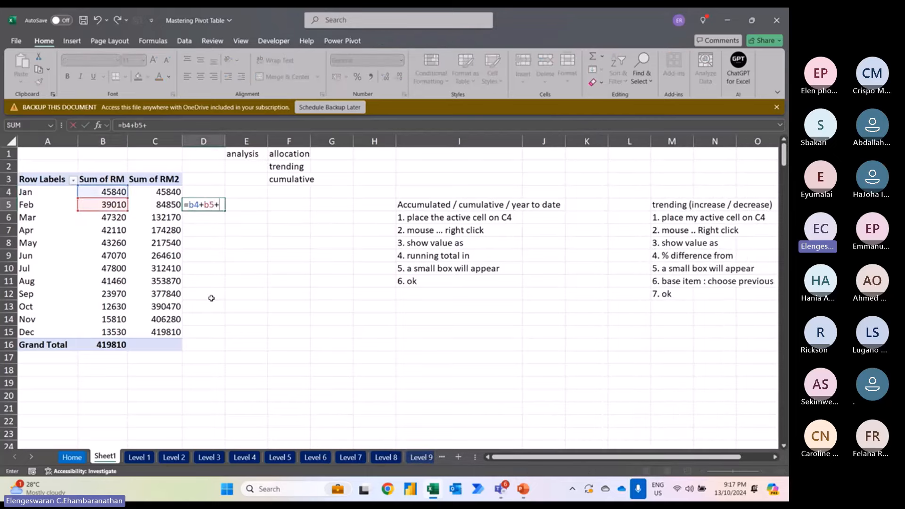
key("Return")
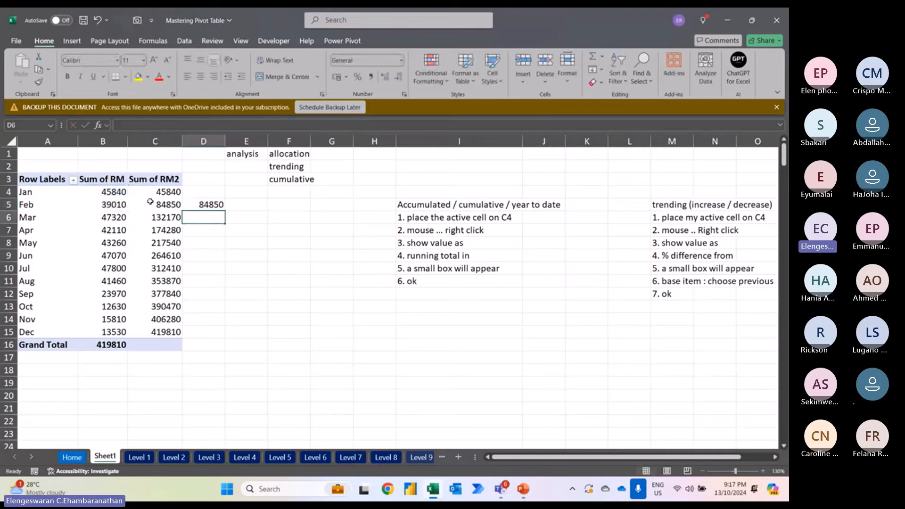
Step: Check March's running total by adding the first three monthly amounts with =B4+B5+B6 in cell D6
type("=b")
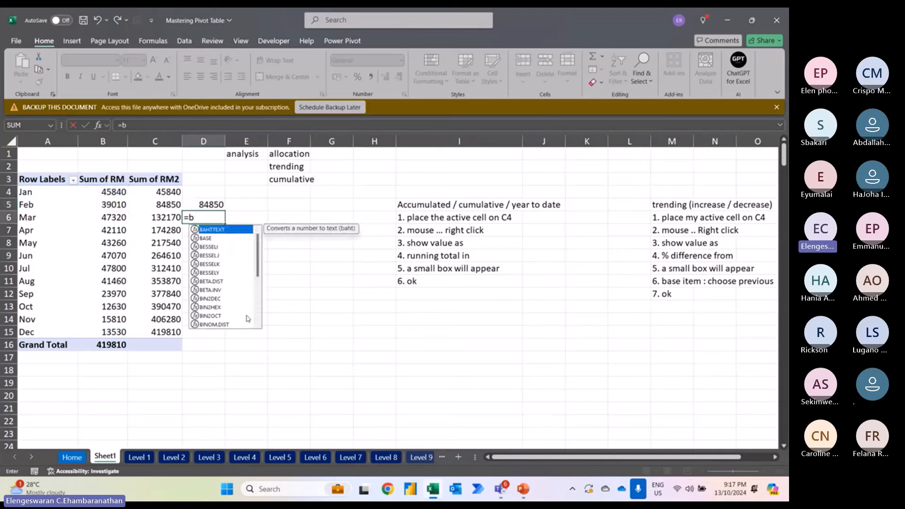
type("4+b5")
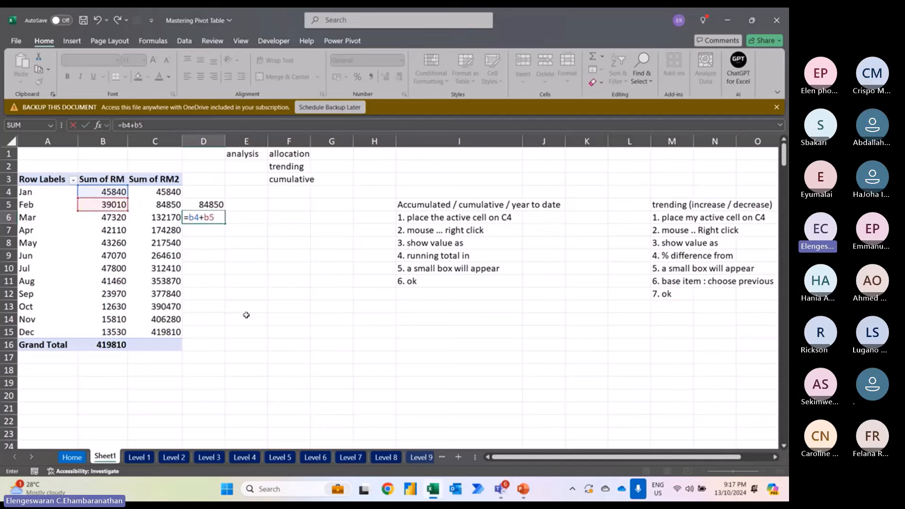
type("+b6")
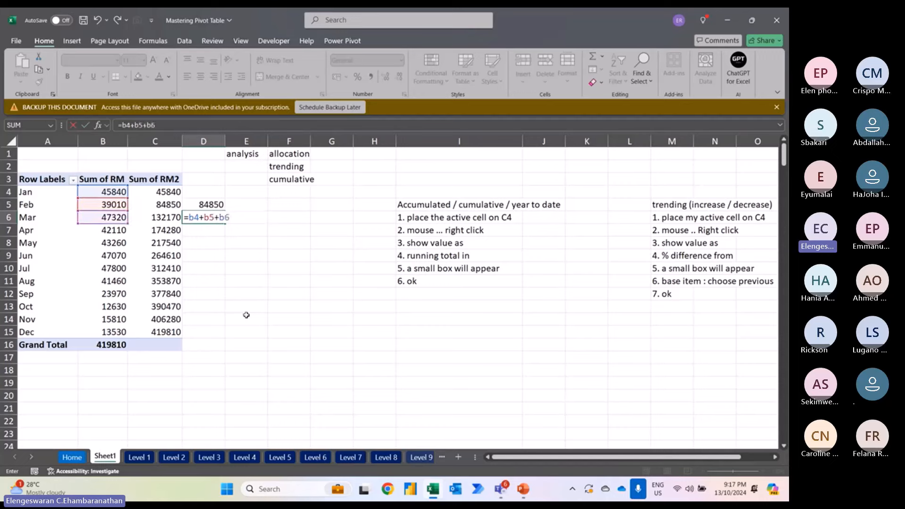
key("Return")
key("Up")
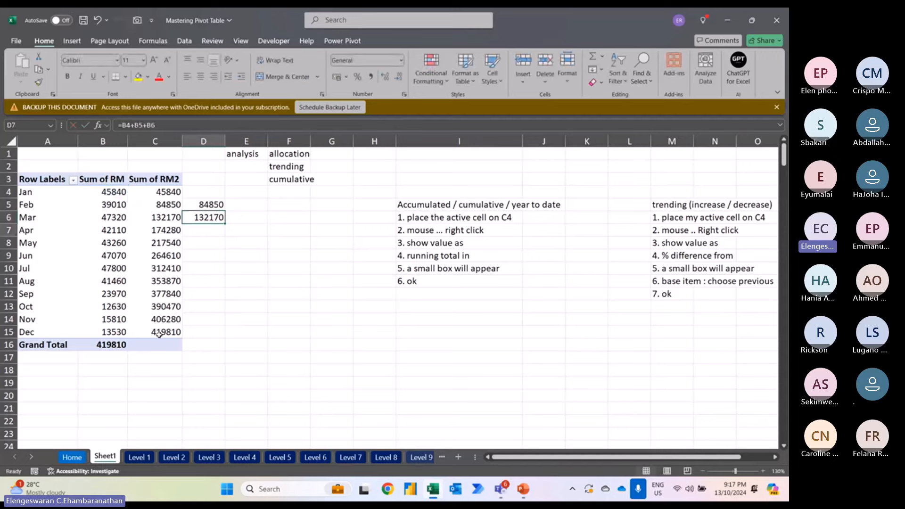
Step: Select the Aug row of the pivot table to examine its monthly amount and running total
key("Down")
key("Down")
key("Down")
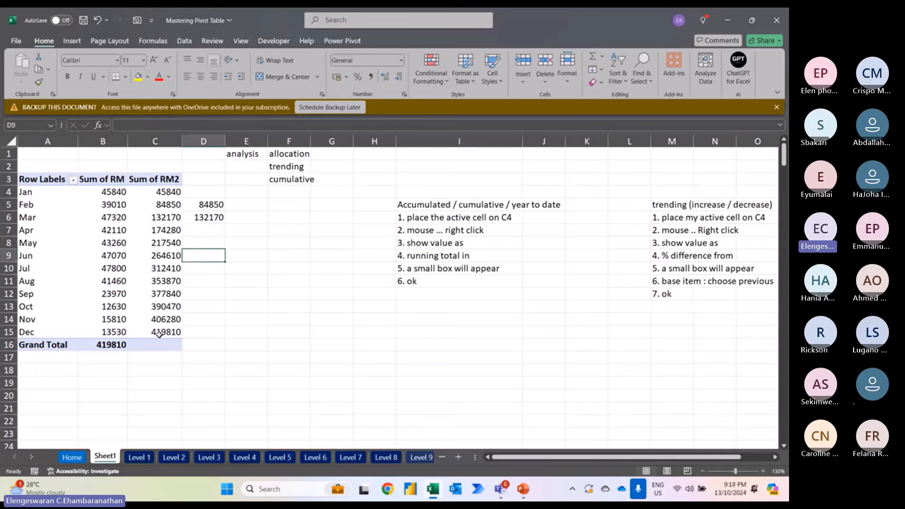
left_click(35, 280)
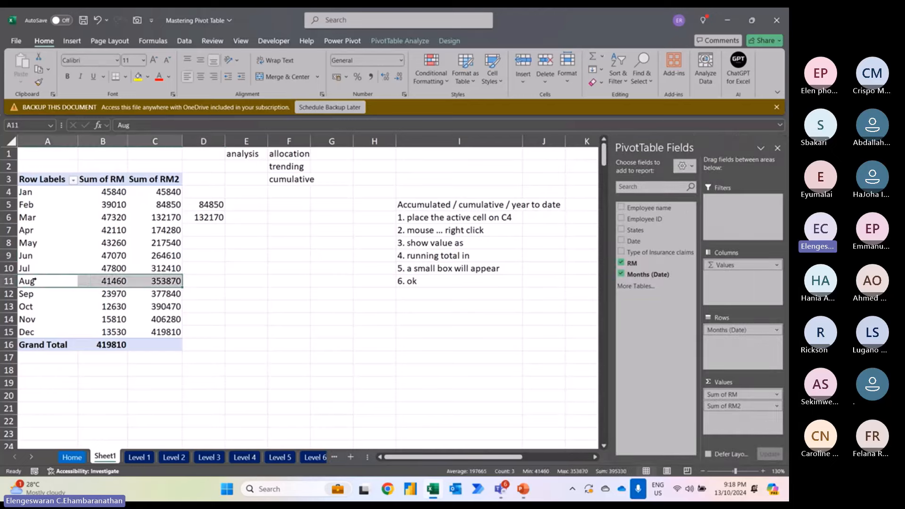
Step: Remove the Sum of RM2 running total column from the pivot table
key("Right")
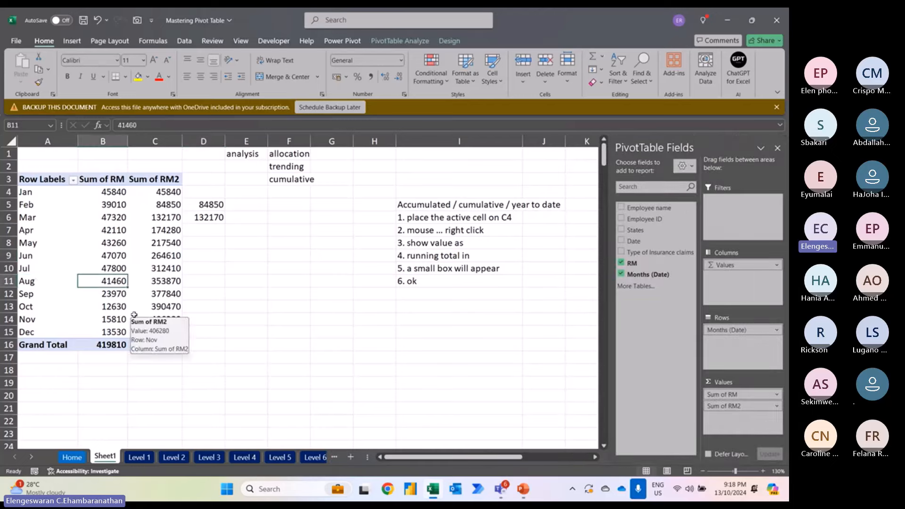
key("Right")
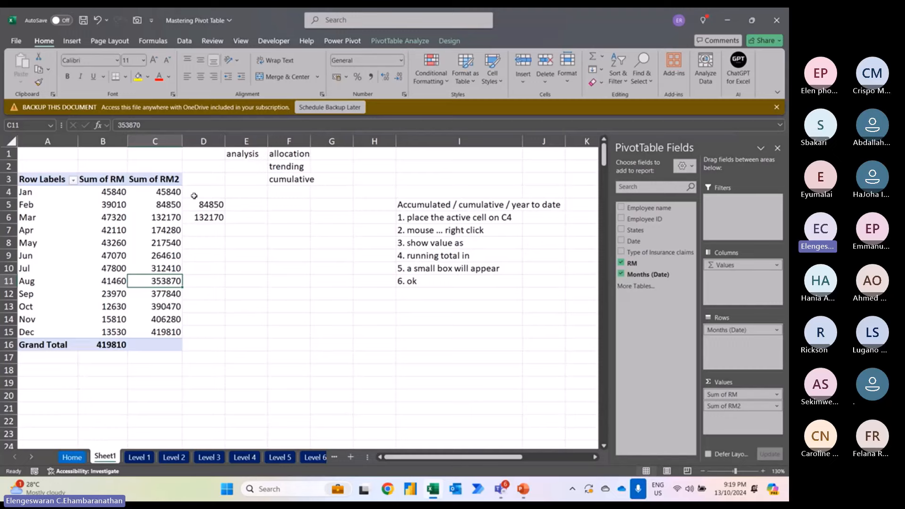
right_click(168, 193)
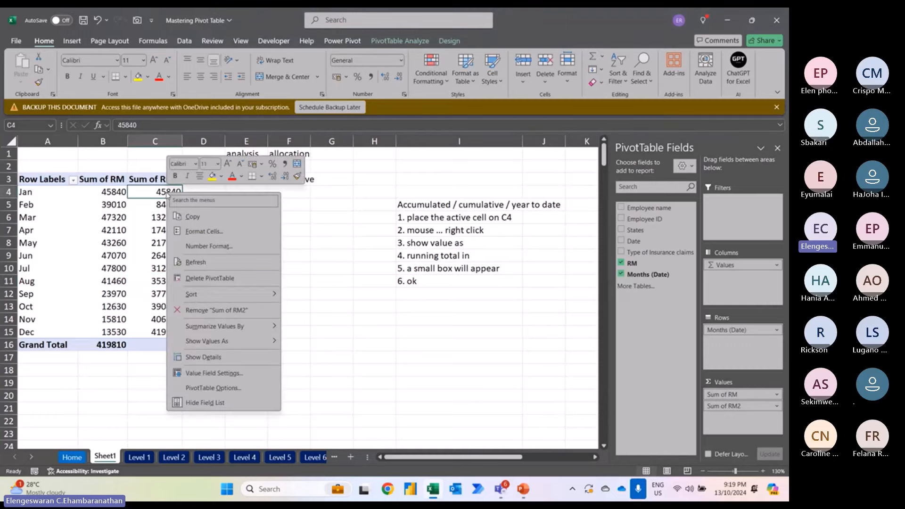
left_click(211, 311)
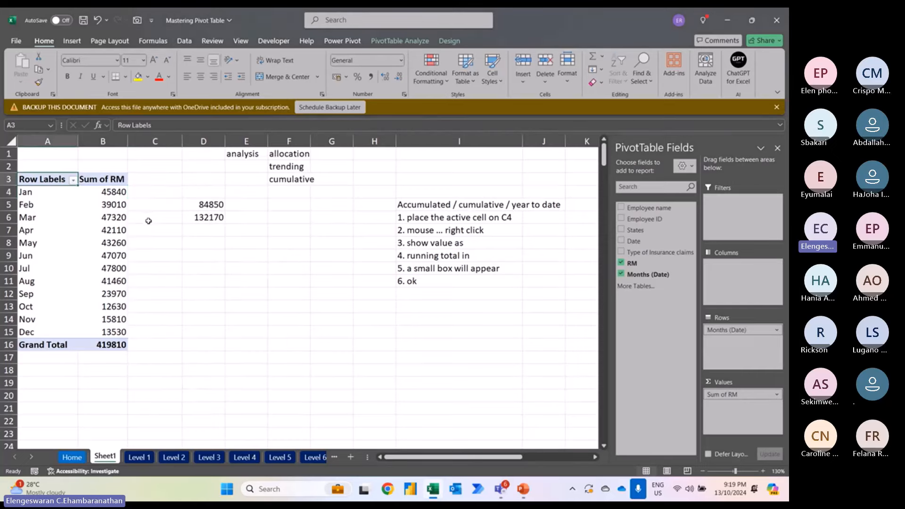
Step: Move the analysis list (allocation, trending, cumulative) from E1:F3 to the range starting at H1
left_click(252, 158)
key("shift+Down")
key("shift+Down")
key("shift+Right")
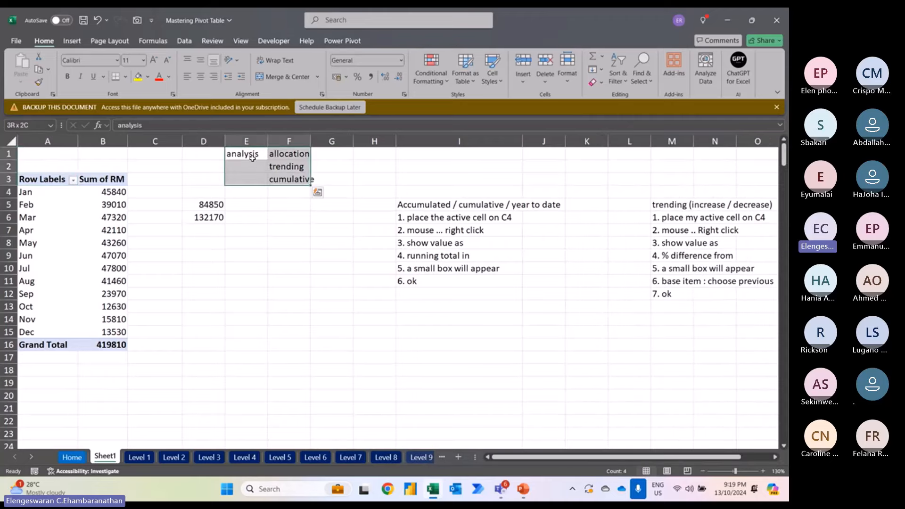
key("ctrl+x")
key("Right")
key("Right")
key("Right")
key("ctrl+v")
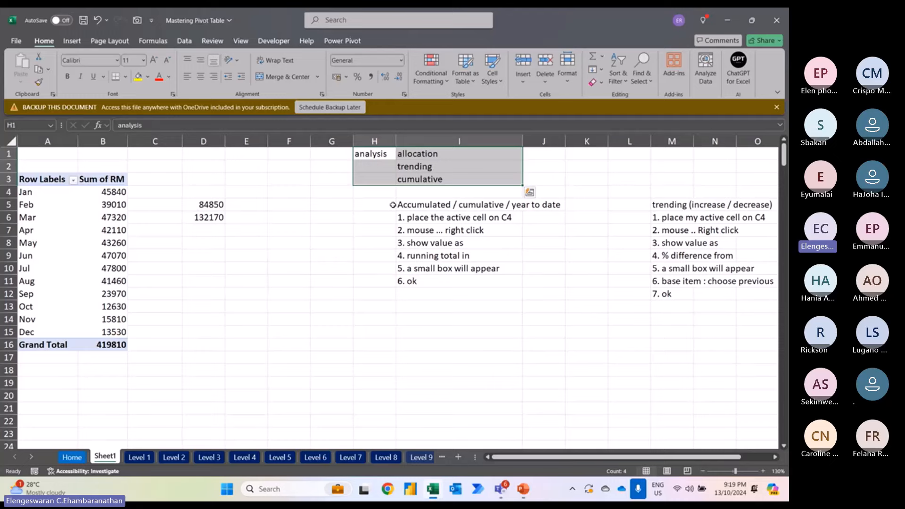
Step: Clear the check formulas in D5 and D6, and enter the heading "Presentation .. Interactive" in cell D2
left_click_drag(196, 187, 214, 251)
key("Delete")
key("Up")
key("Up")
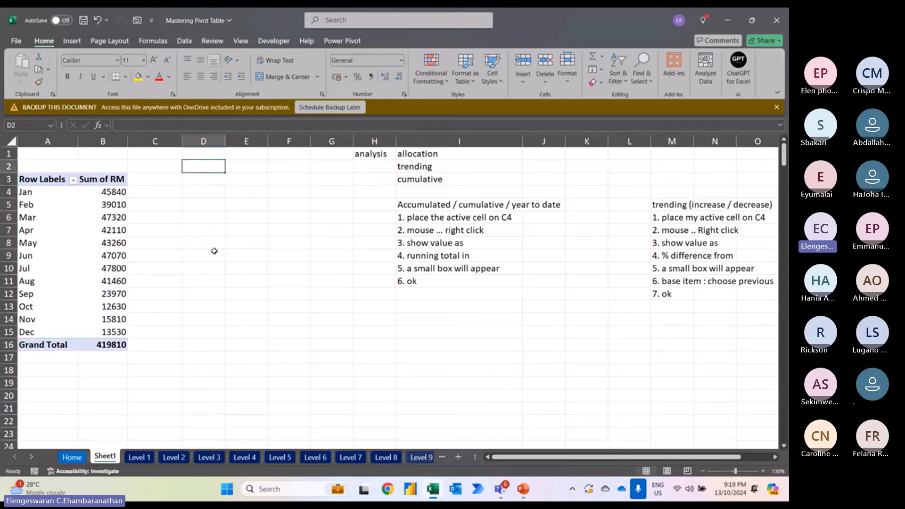
type("Pre")
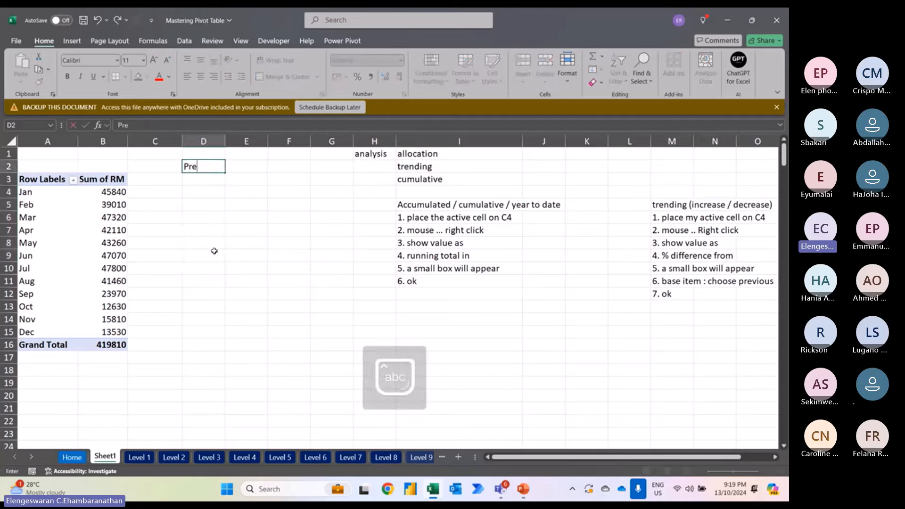
type("sentation .")
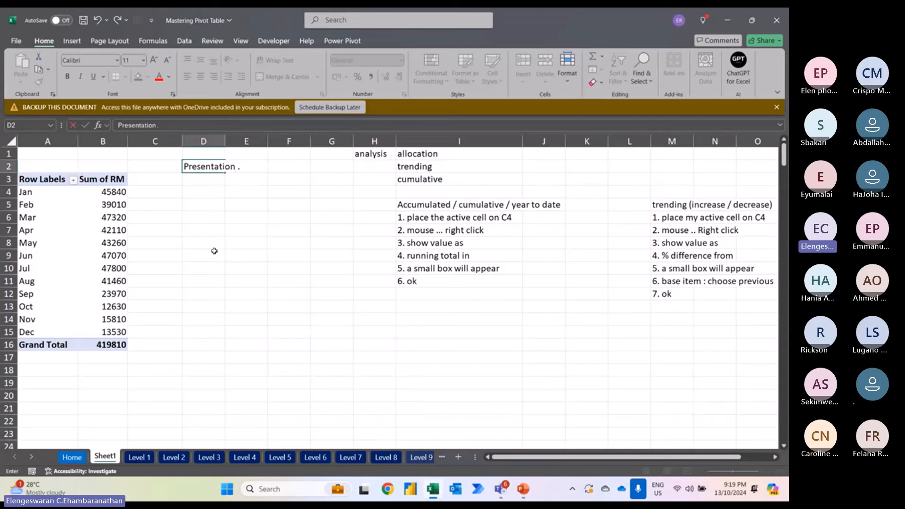
type(". Inter")
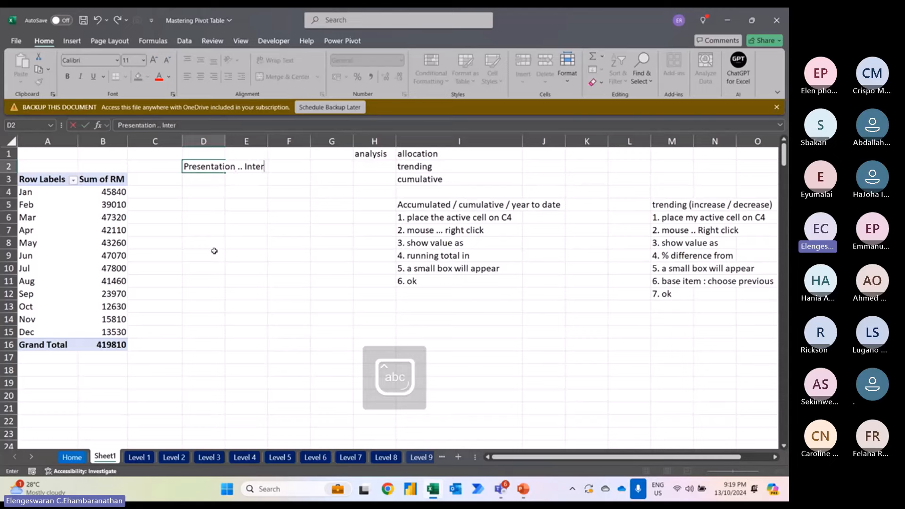
type("active")
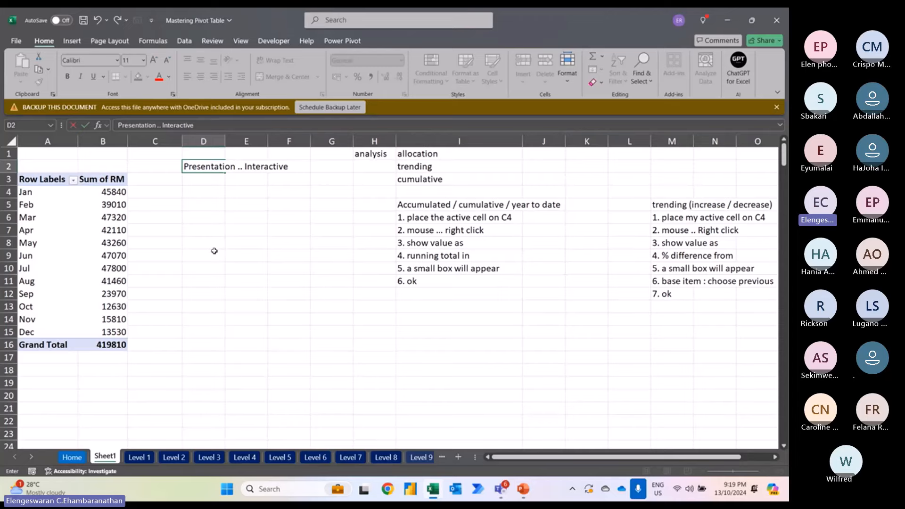
key("Return")
Step: Enter the first instruction "1. place the active cell on B4" in cell D3
type("1.")
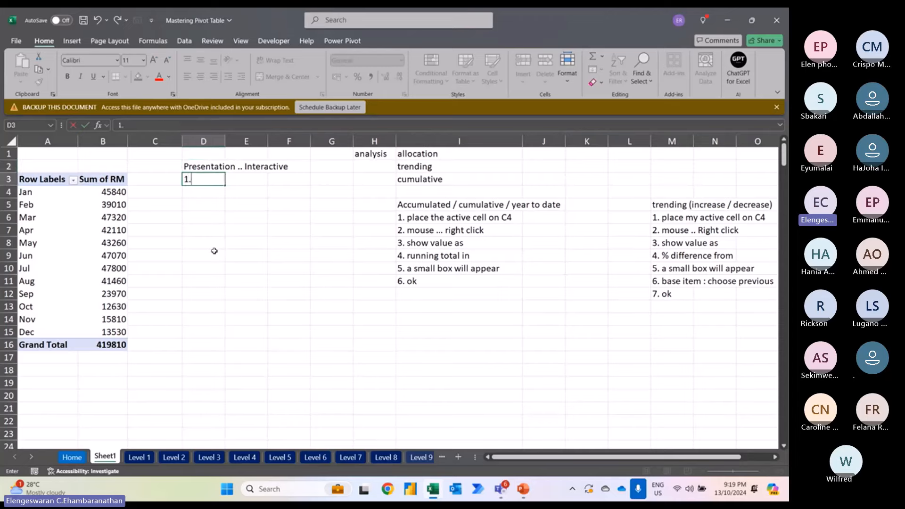
type(" place the active cell on")
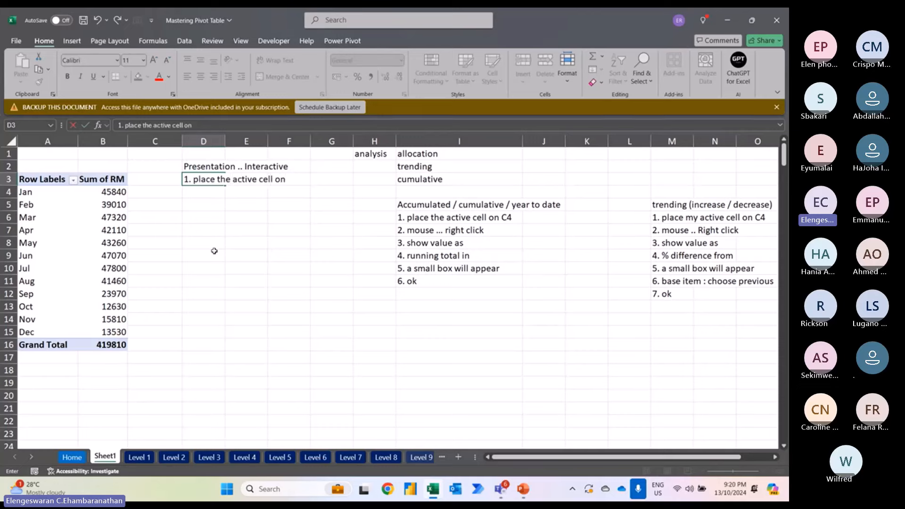
key("Caps_Lock")
type("B4")
key("Return")
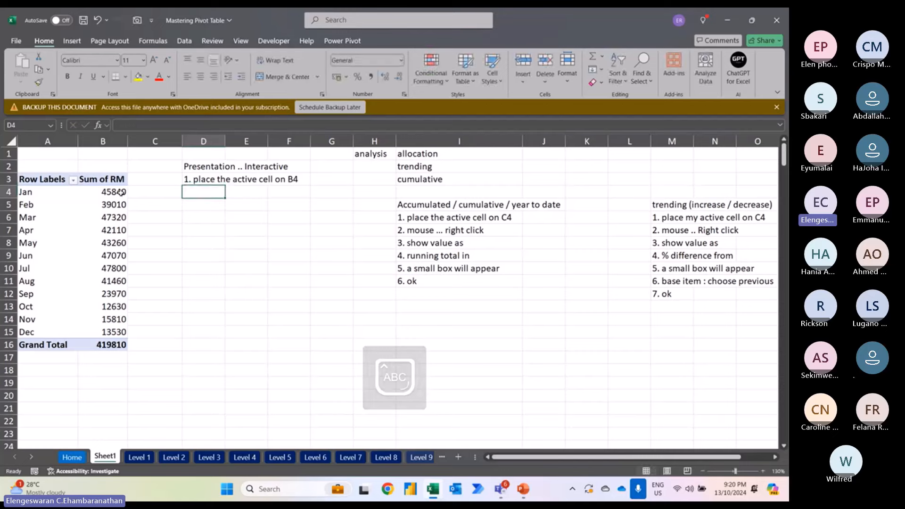
Step: Select cells inside and outside the pivot table to examine when the pivot table tools are available
key("Up")
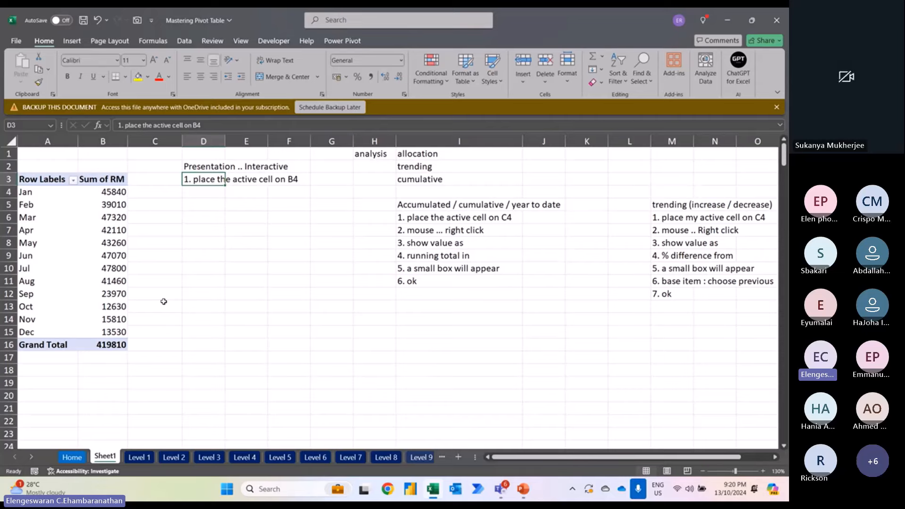
left_click_drag(56, 191, 107, 192)
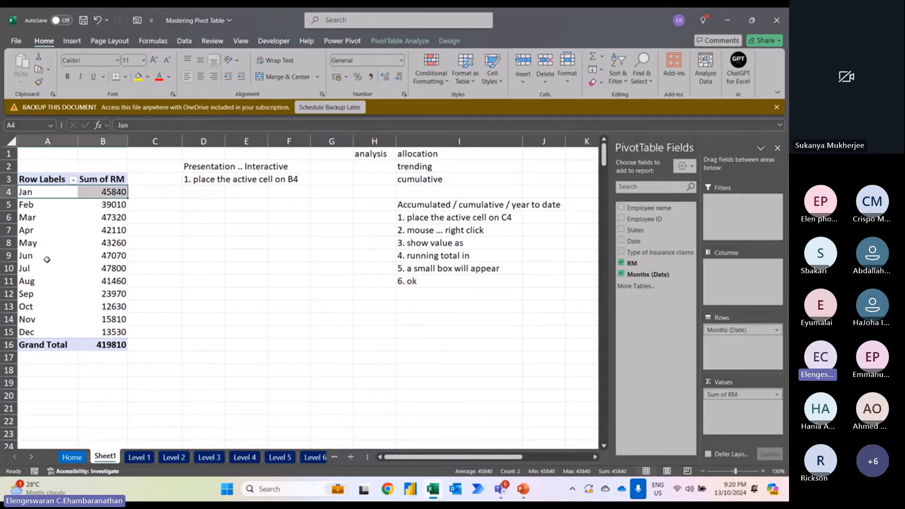
left_click(98, 257)
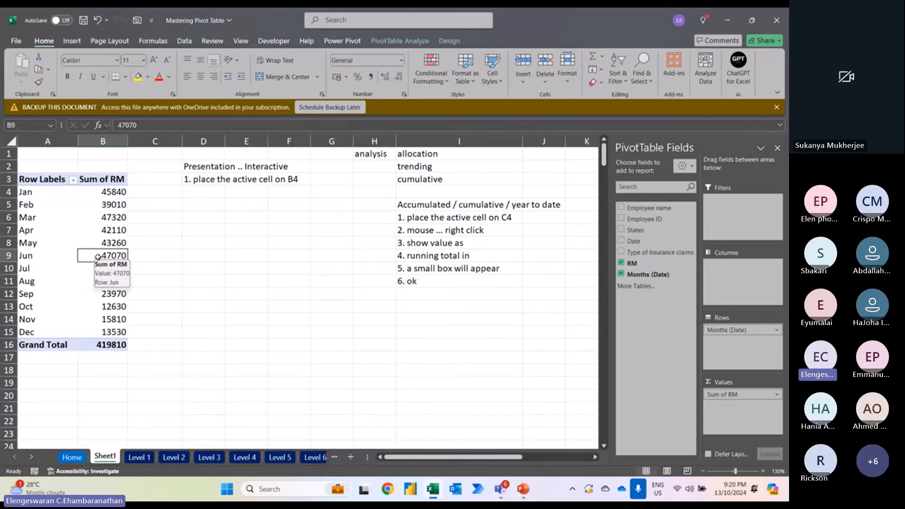
left_click(248, 231)
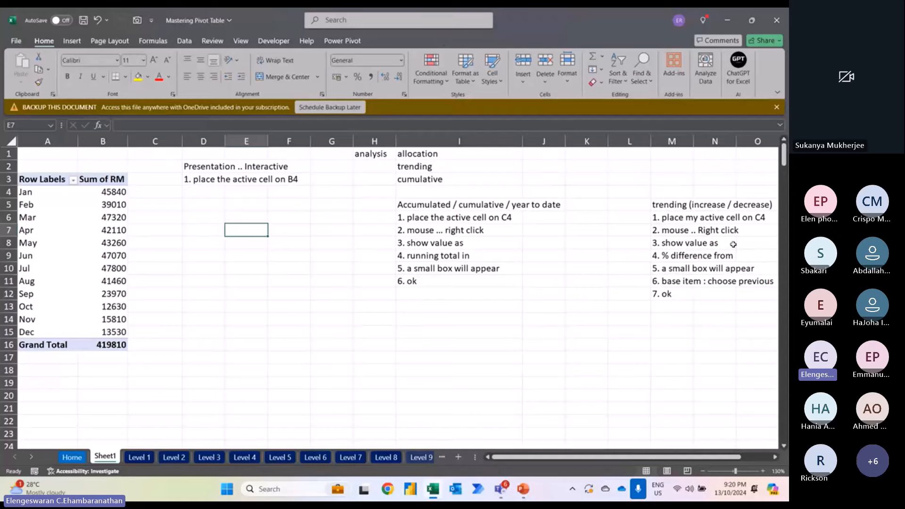
left_click(114, 193)
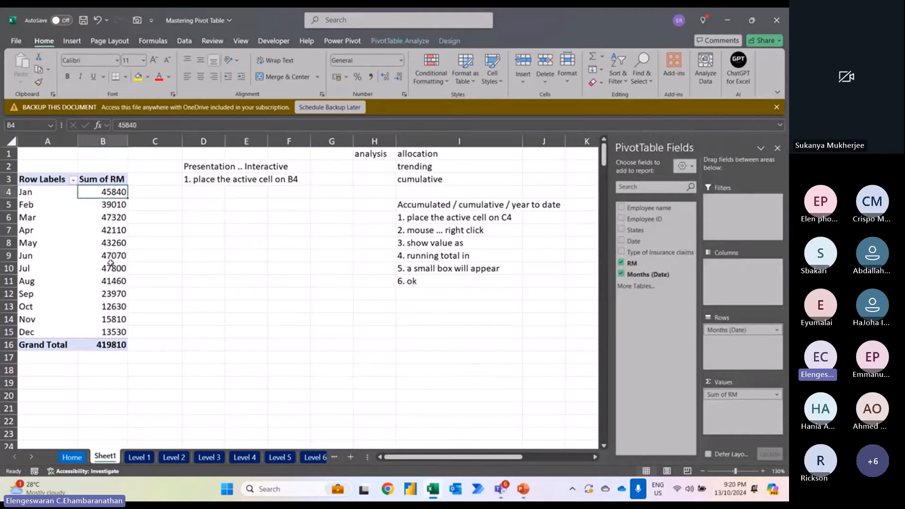
left_click(110, 265)
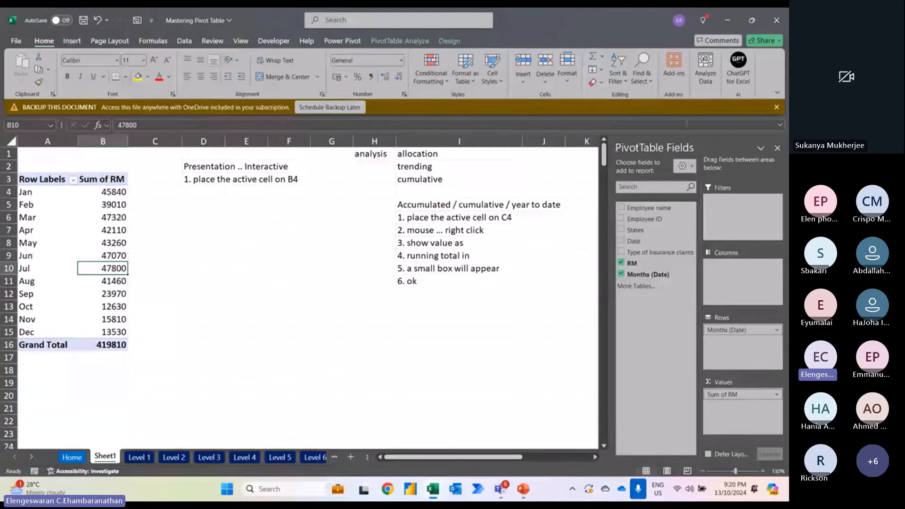
Step: Extend the first instruction in D3 with the note "(somewhere in the pivot table"
left_click(206, 193)
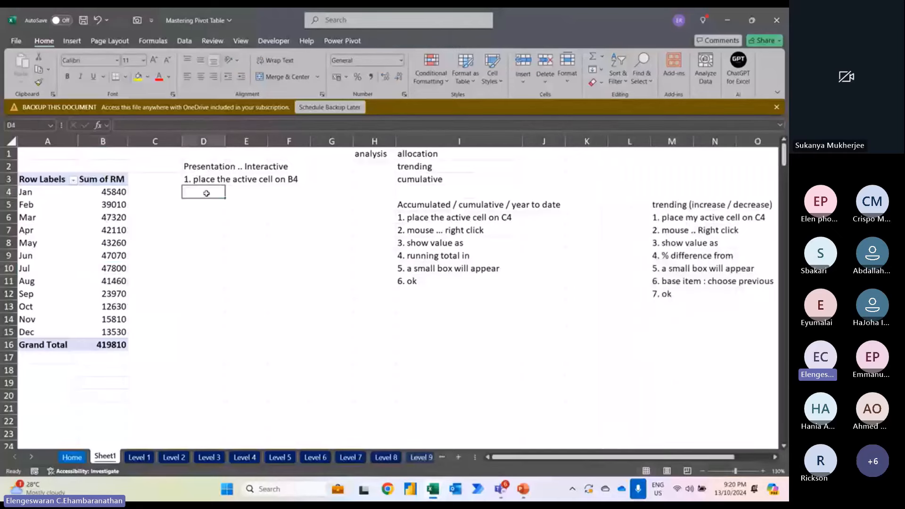
key("Up")
key("F2")
type("(O")
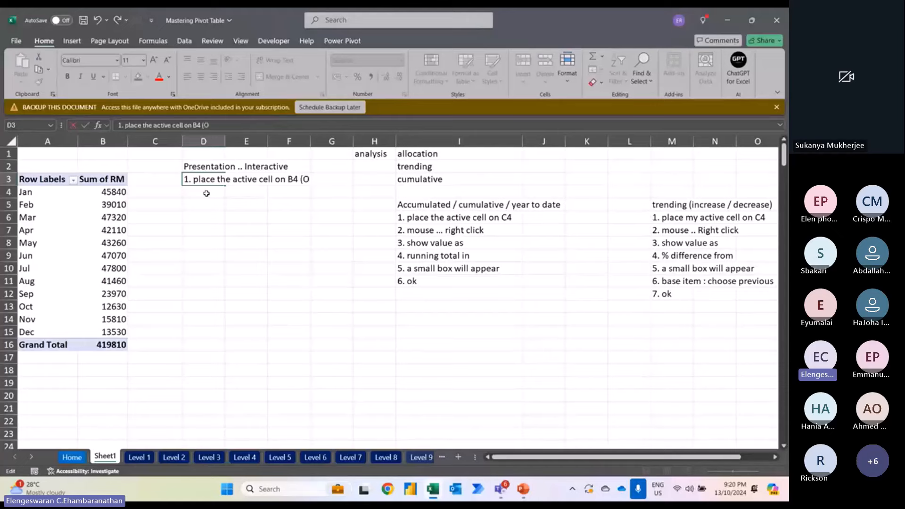
key("BackSpace")
key("Caps_Lock")
type("somewa")
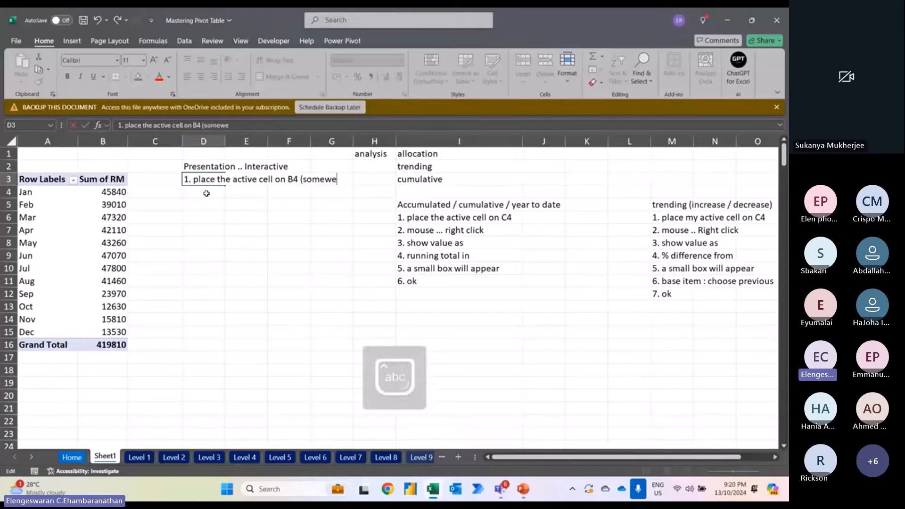
key("BackSpace")
type("h")
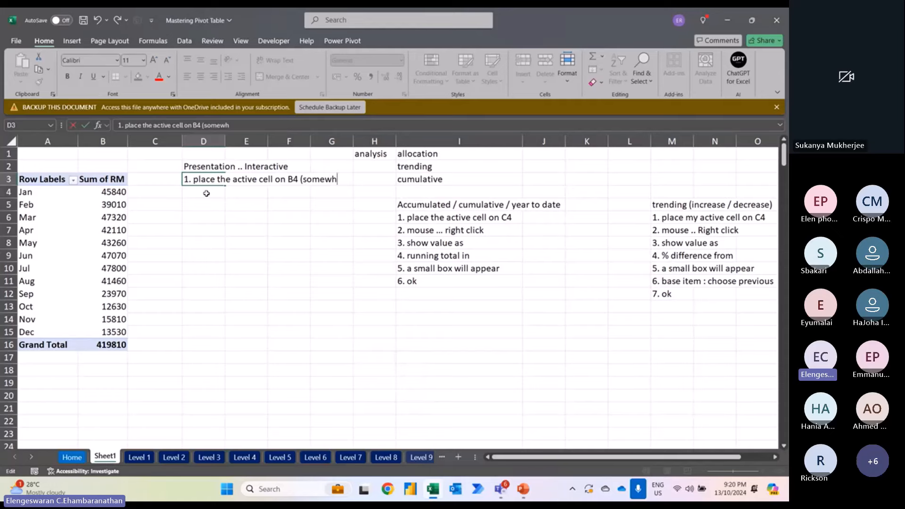
type("ere in the pivot")
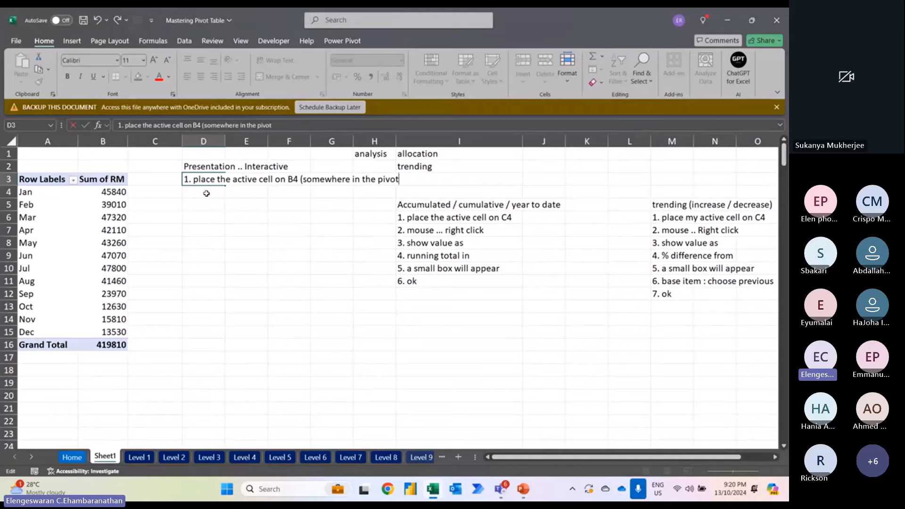
type(" table")
key("Return")
Step: Move the analysis list from H1:I3 to the range starting at J1
left_click_drag(373, 154, 446, 182)
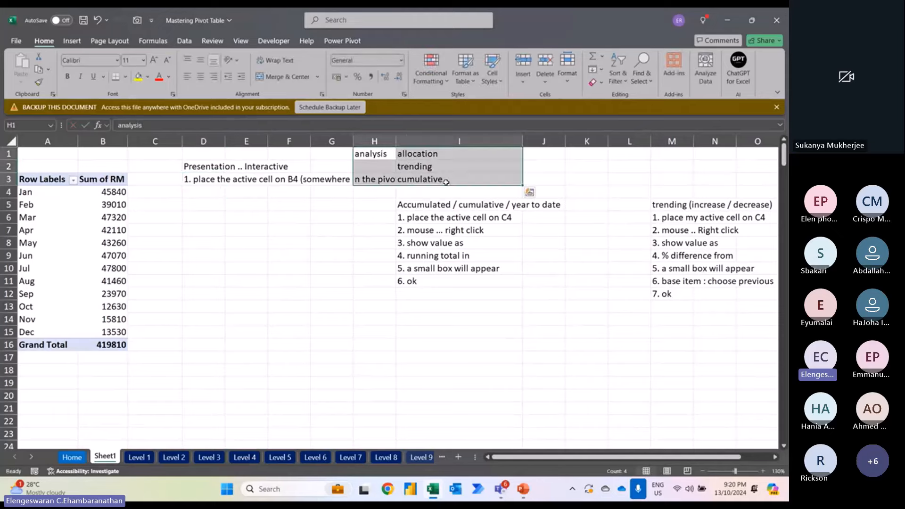
key("ctrl+c")
key("Right")
key("Right")
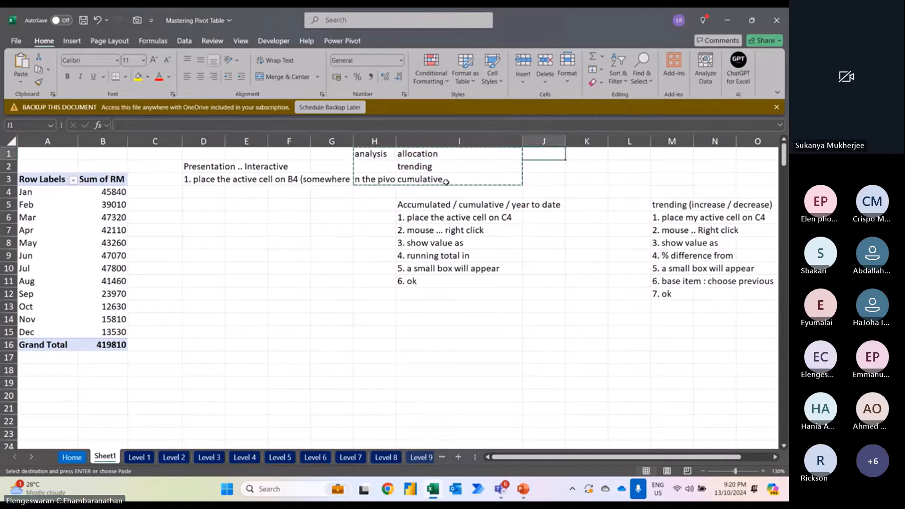
key("Return")
Step: Add the missing closing bracket at the end of the first instruction in D3
left_click(222, 193)
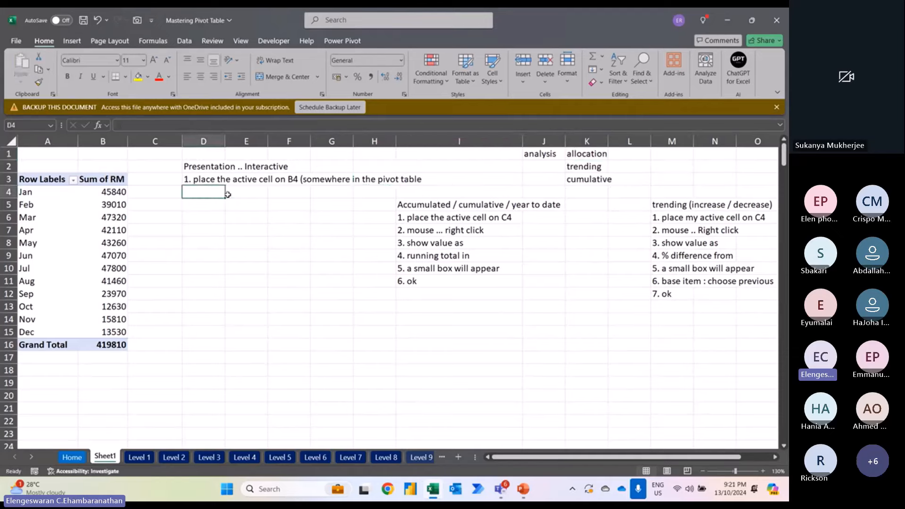
key("Up")
key("F2")
type(")")
key("Return")
Step: Enter the second instruction "2. mouse .. Click pivot table analyse" in cell D4
type("2")
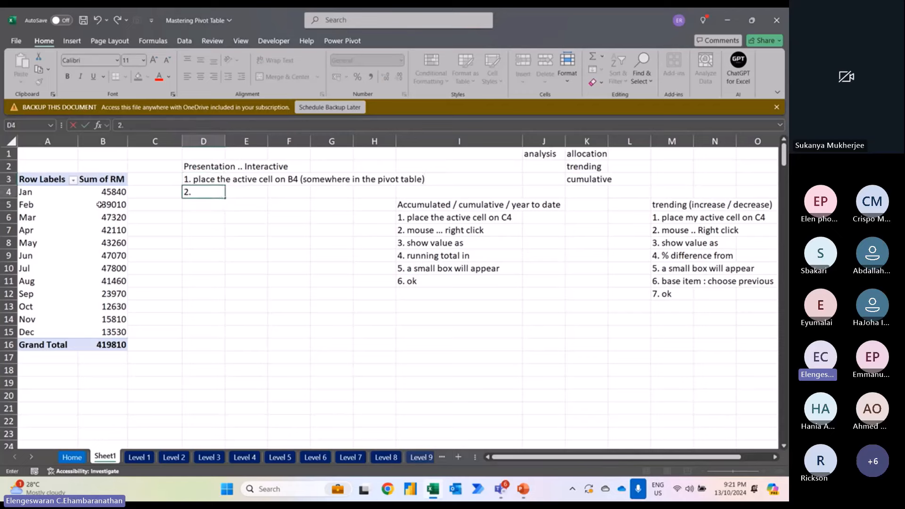
type(". mouse .. Click pivot t")
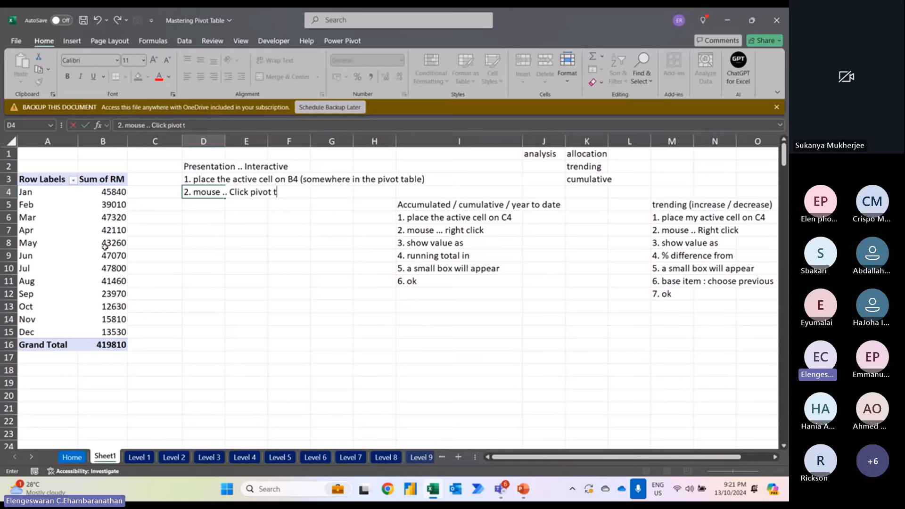
type("able analyse")
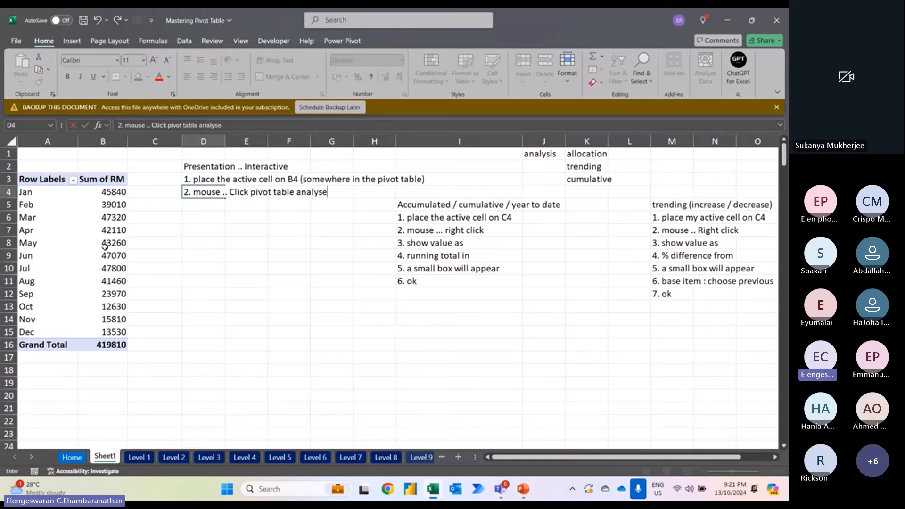
key("Return")
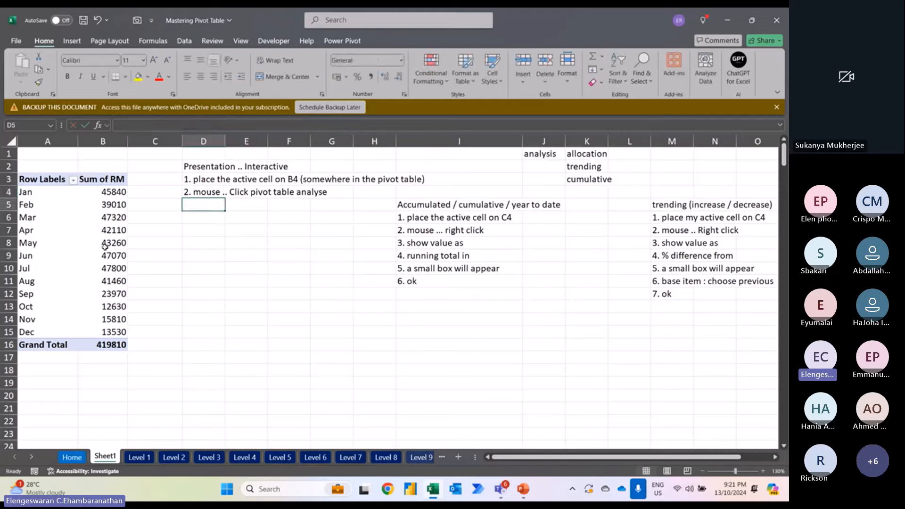
Step: Enter the third instruction "3. click pivot chart (right hand side)" in cell D5
type("3. ")
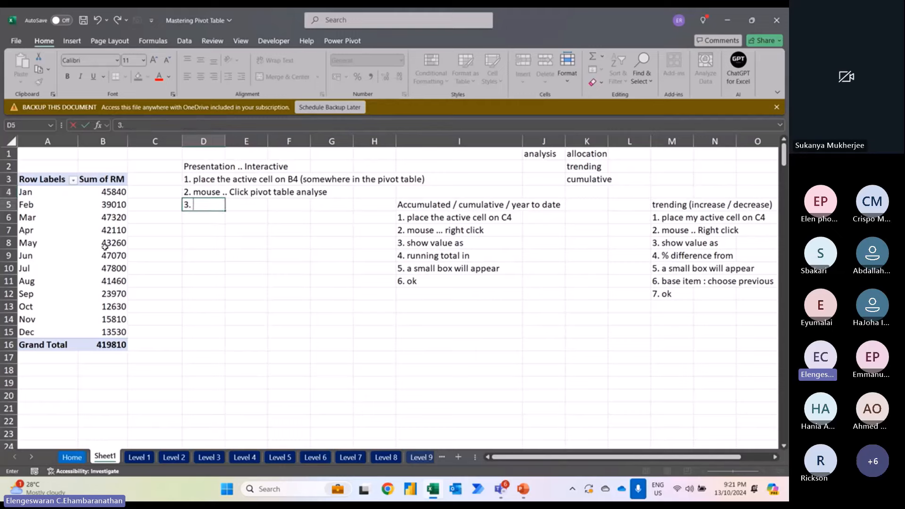
type("click pivot chart ")
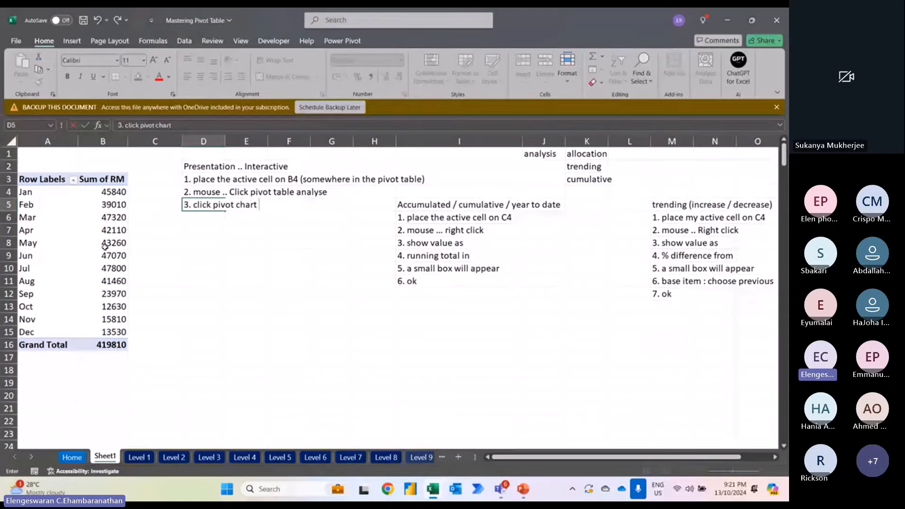
type("(right cl")
key("BackSpace")
key("BackSpace")
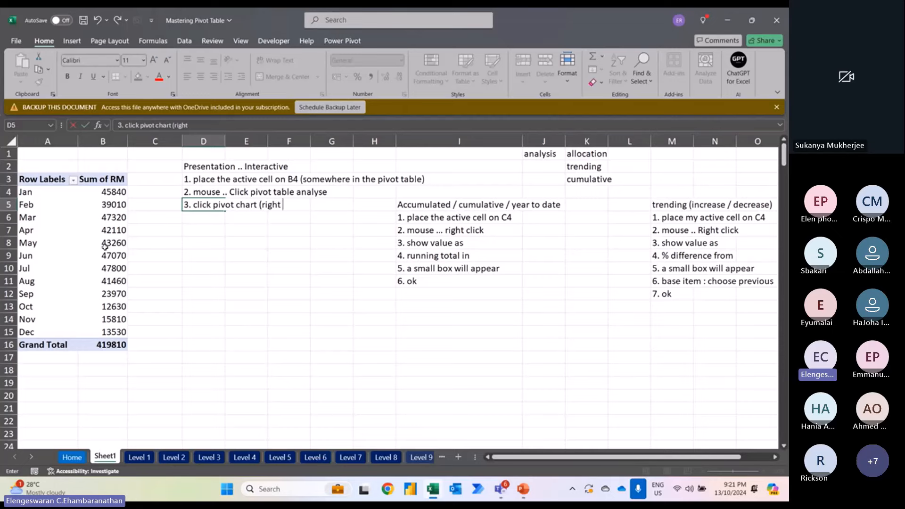
type("hand side)")
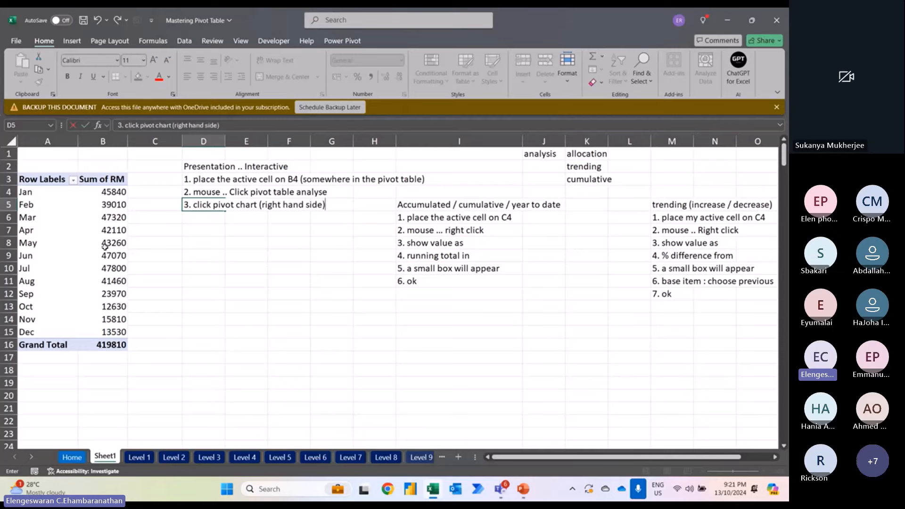
key("Up")
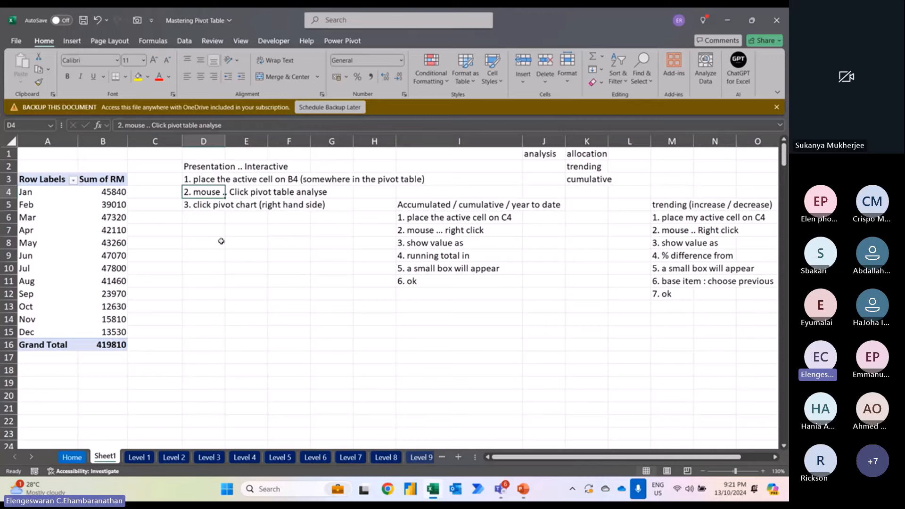
Step: Extend the second instruction in D4 with the alternative spelling "/ analyze"
key("F2")
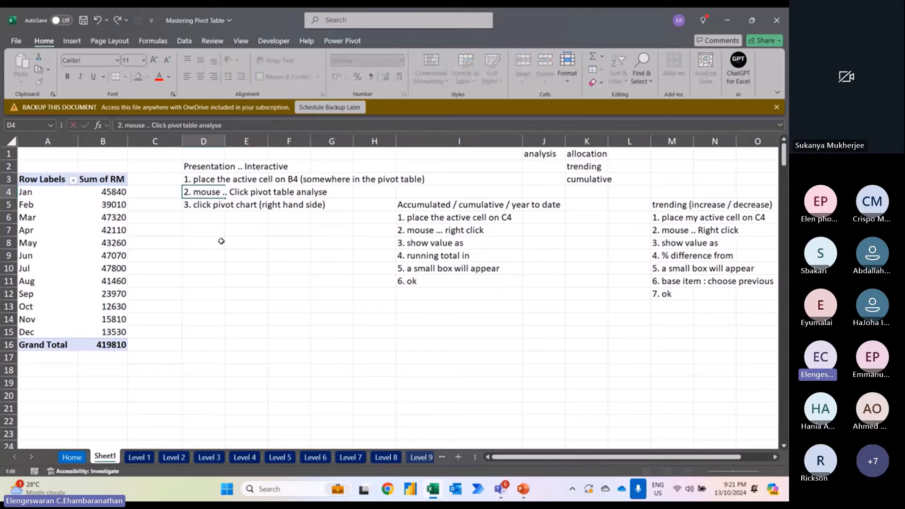
type("/ analyze")
key("Return")
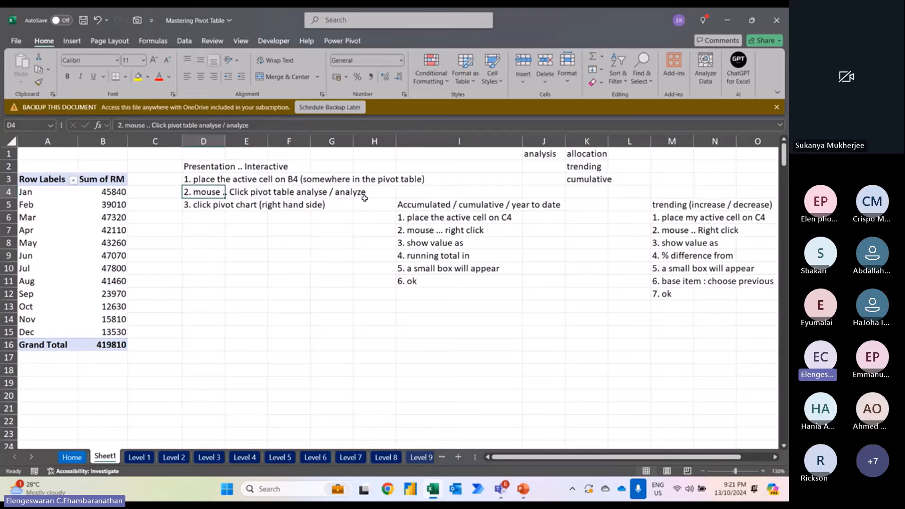
Step: Enter the fourth instruction "4. a big box will appear" in cell D6
key("Down")
key("Down")
key("Down")
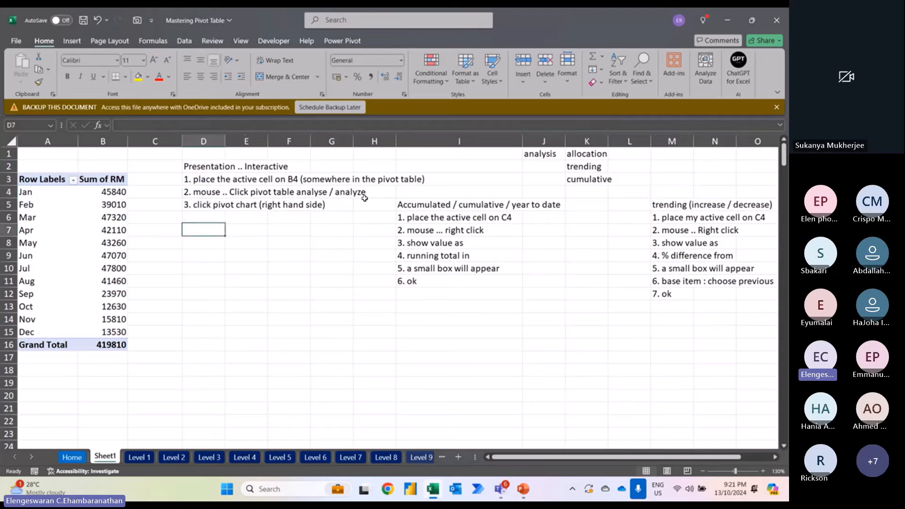
key("Up")
type("4.")
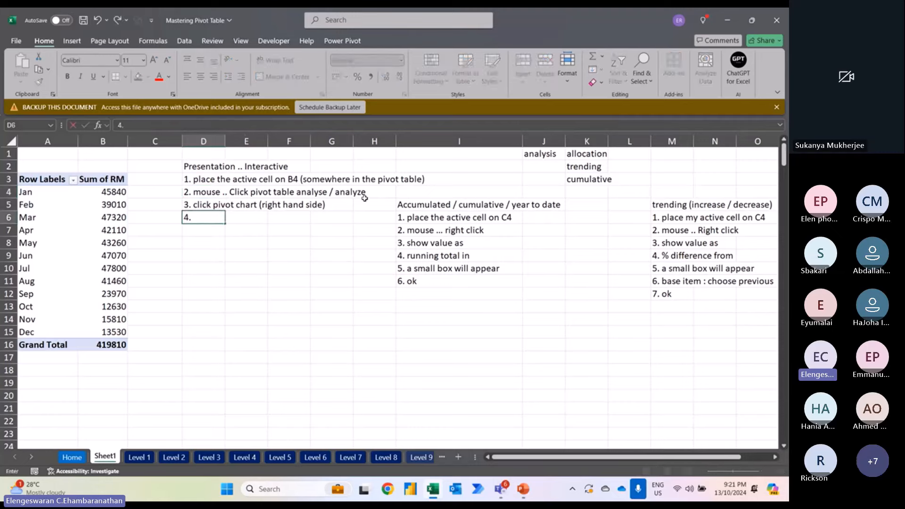
type(" a big box will appear")
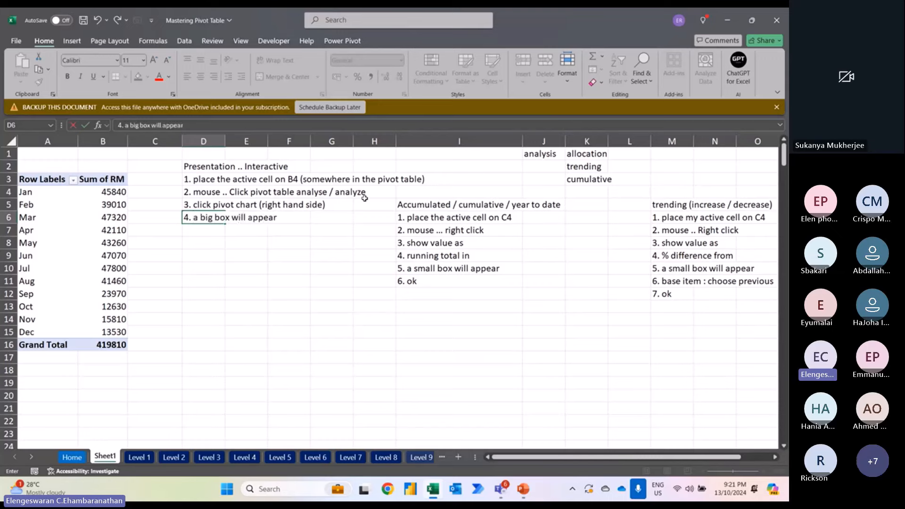
key("Return")
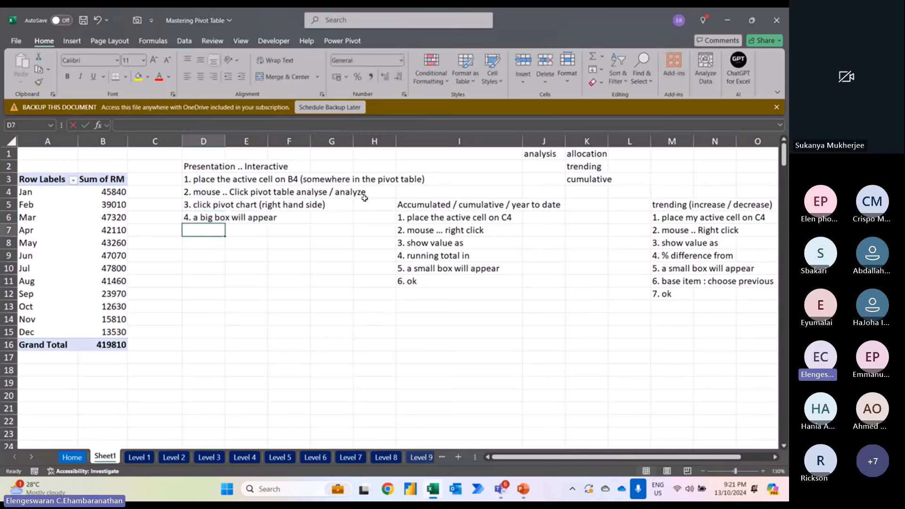
Step: Enter the instructions "5. ok... chart will appear" in D7 and "6. click pivot chart analyse" in D8
type("5. ok")
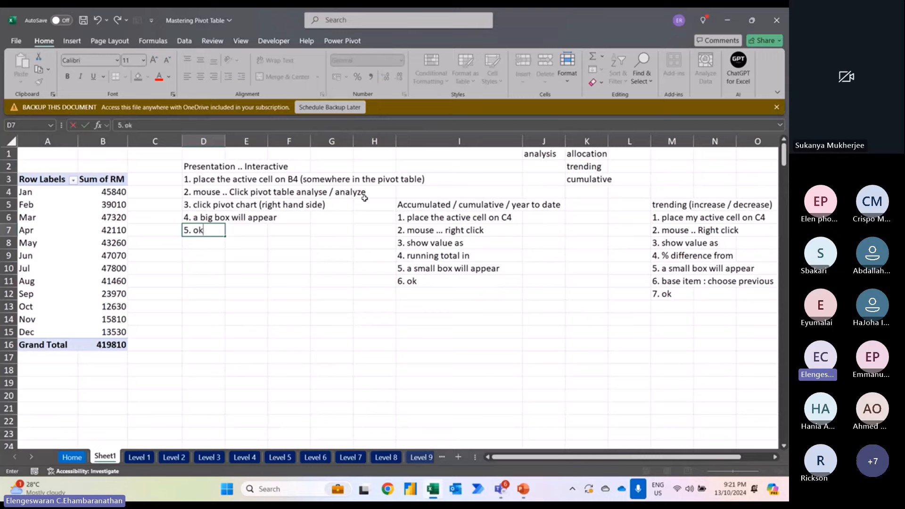
type("... chart will ap")
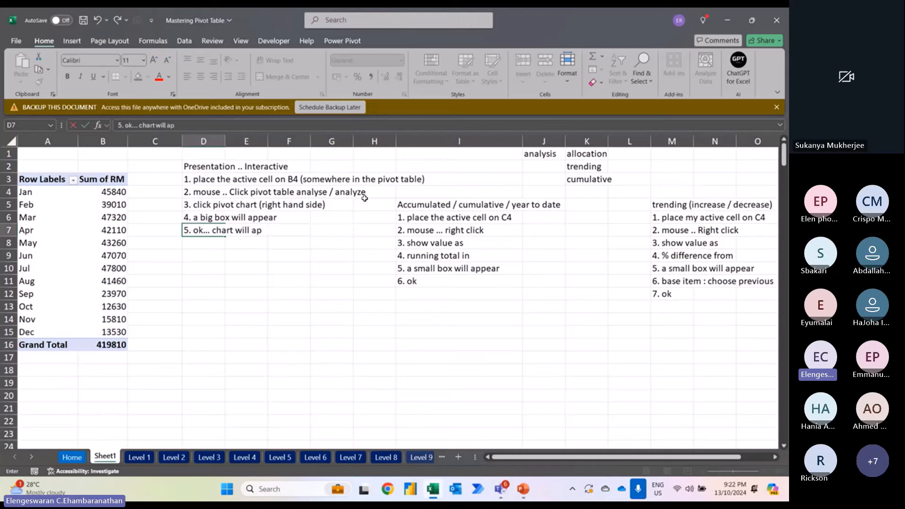
type("pear")
key("Return")
type("6")
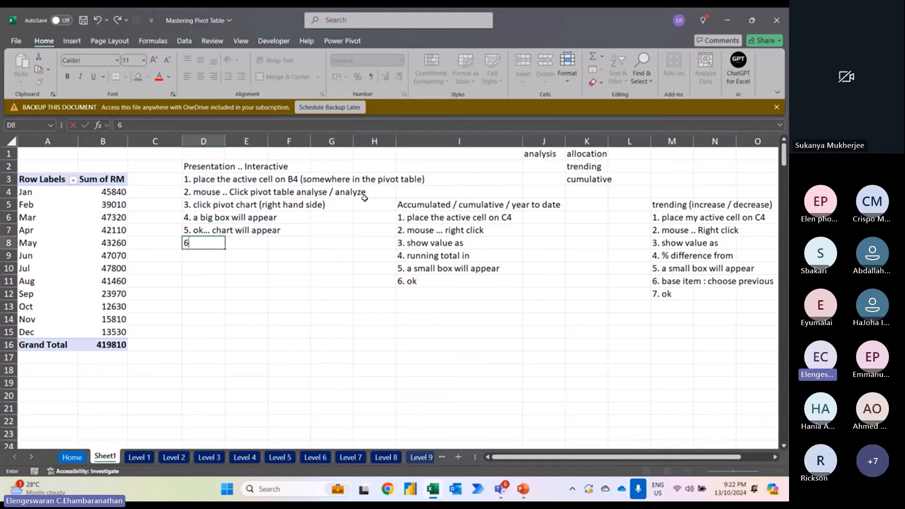
type(". click pivot chart analyse")
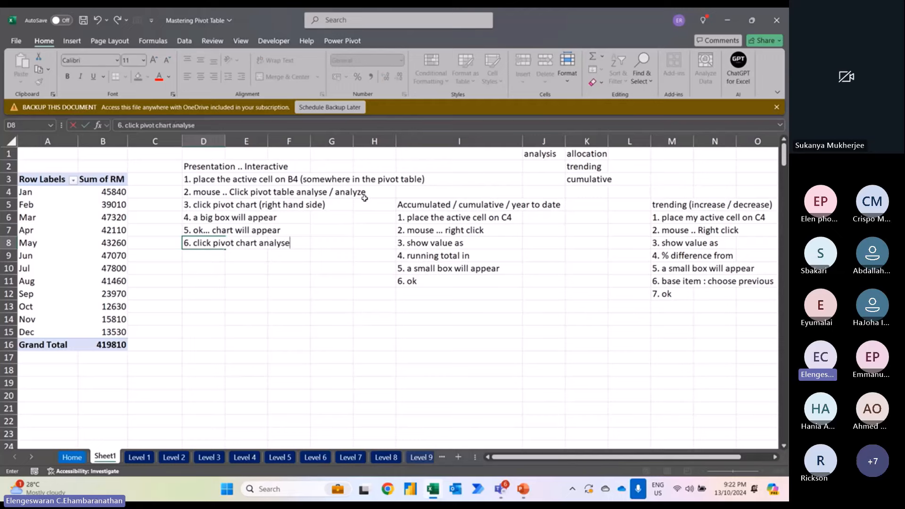
key("Return")
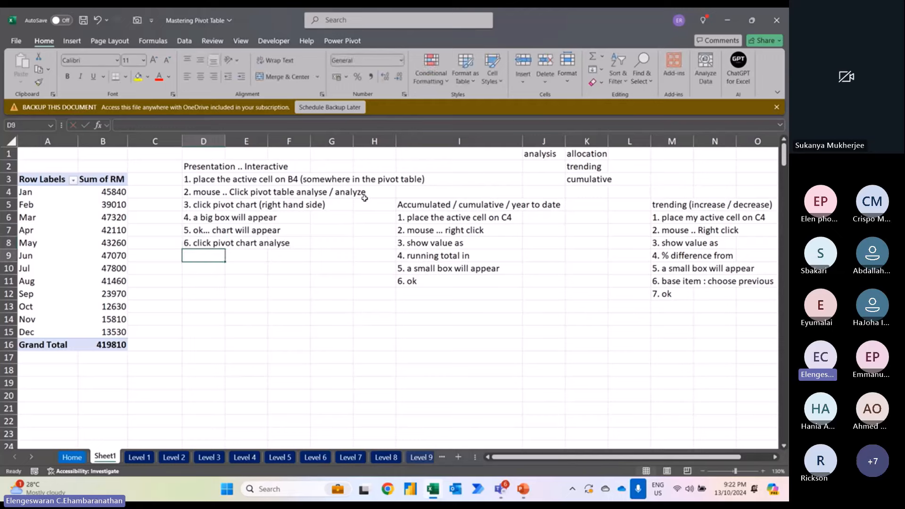
Step: Enter the seventh instruction "7. click insert slicer" in cell D9
type("7")
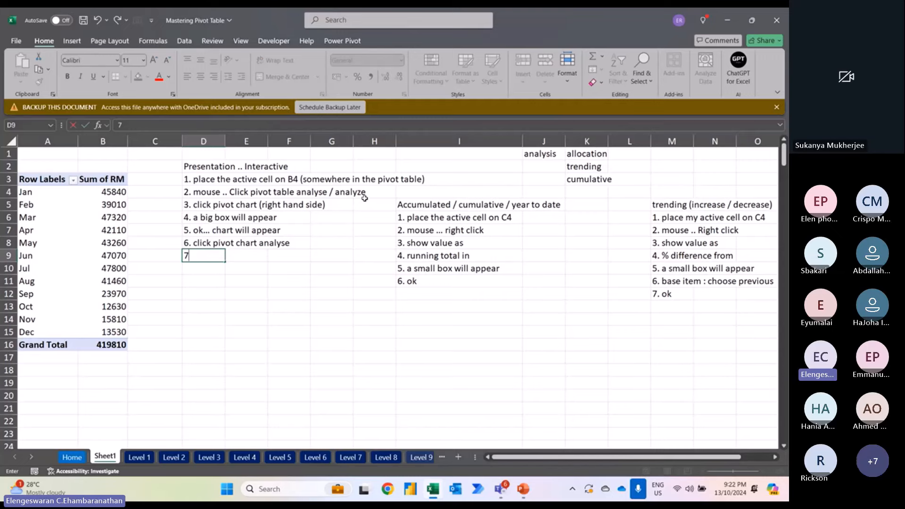
type(". cli")
key("BackSpace")
type("click insert slicer")
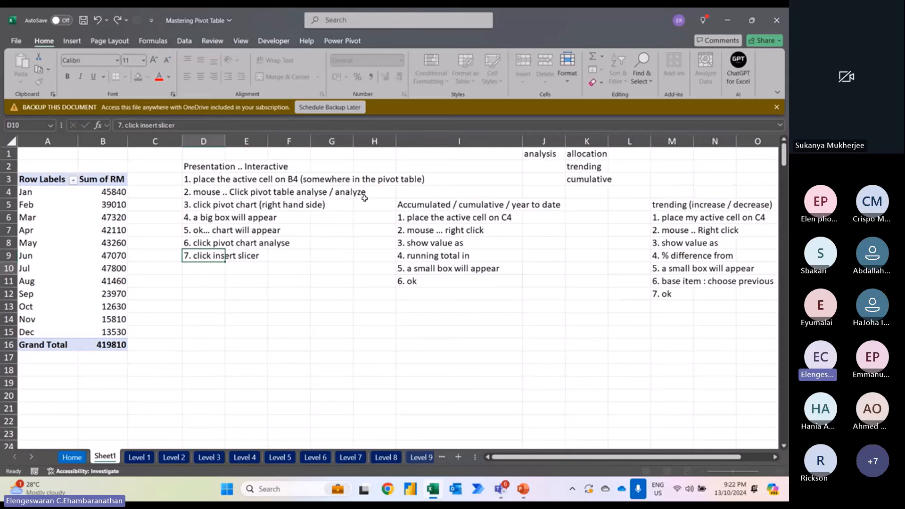
key("Return")
Step: Enter the instructions "8. a long box will appear" in D10 and '9. tick the "States"' in D11
type("8.")
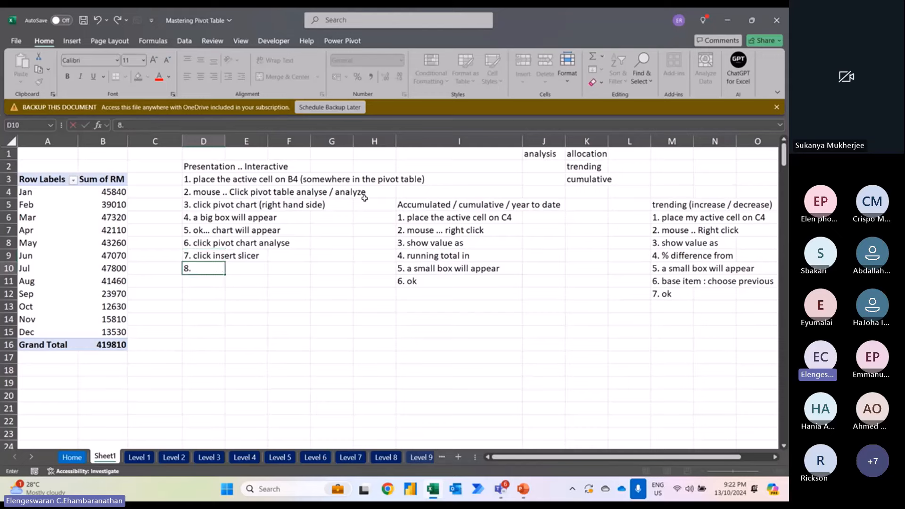
type(" a long box will app")
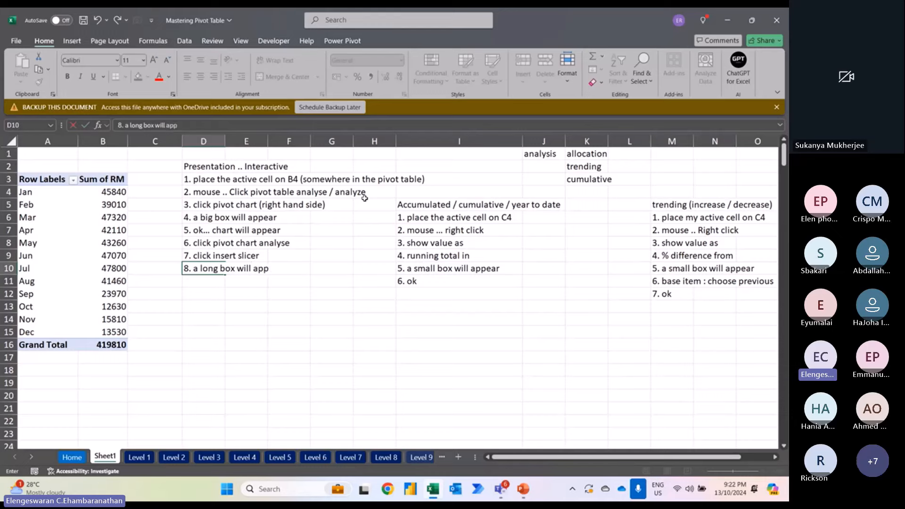
type("ear")
key("Return")
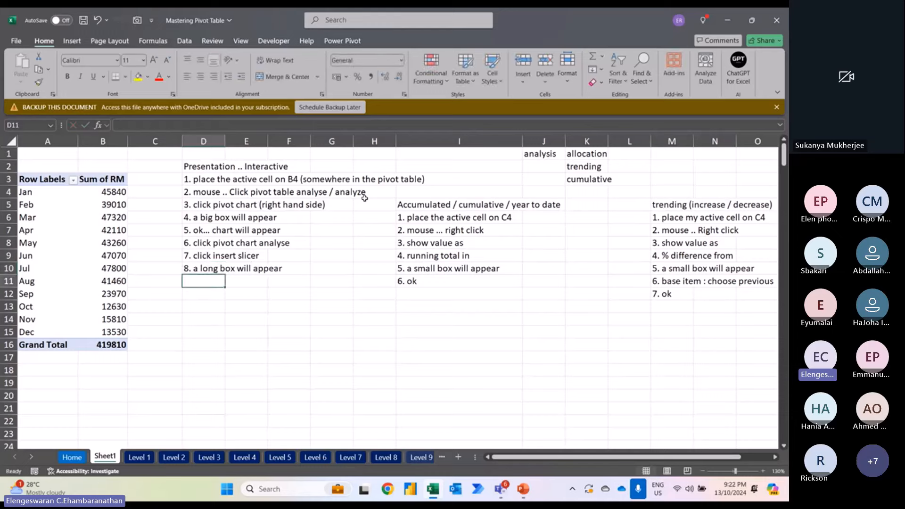
type("9. tick th")
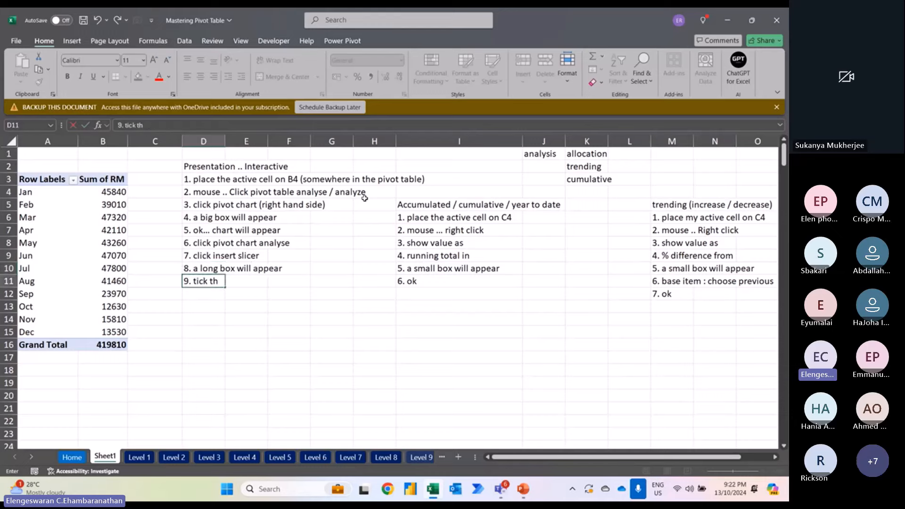
type("e \"States")
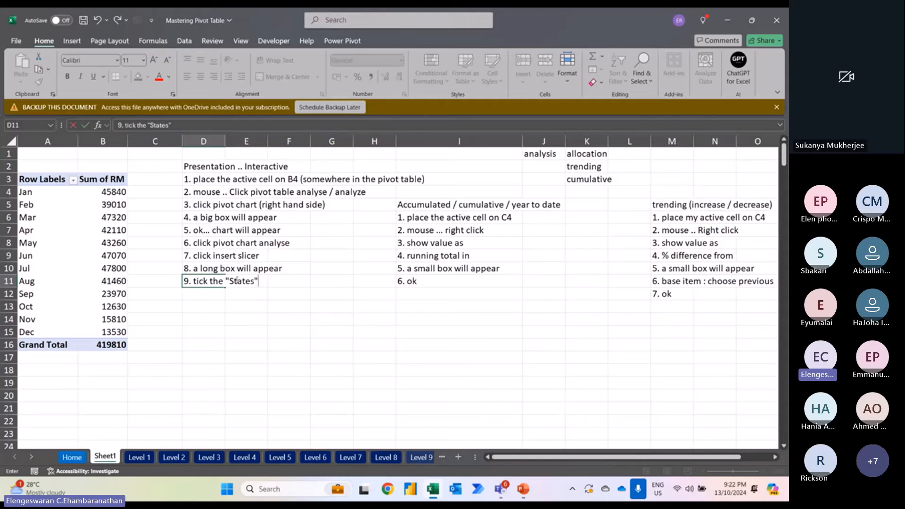
left_click(227, 306)
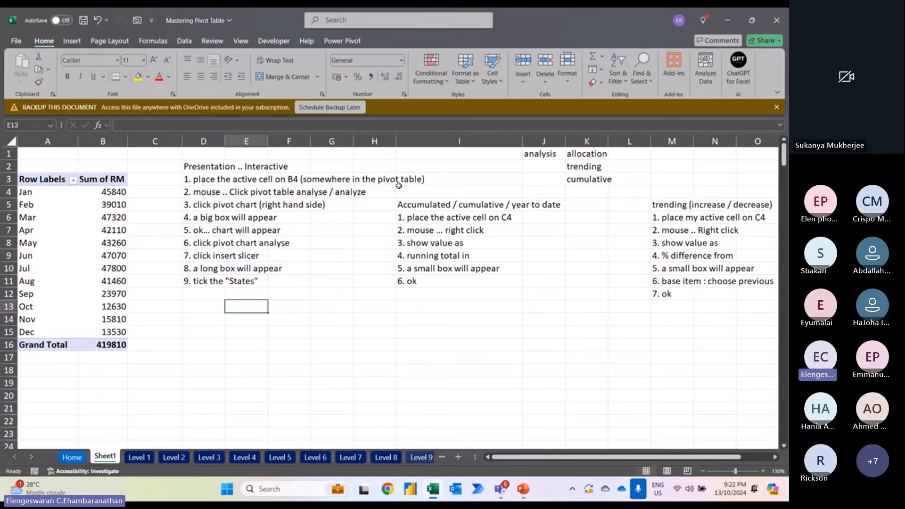
Step: Insert a Clustered Column PivotChart from the pivot table and place it beside the instruction list, starting around column G, row 2
left_click(107, 190)
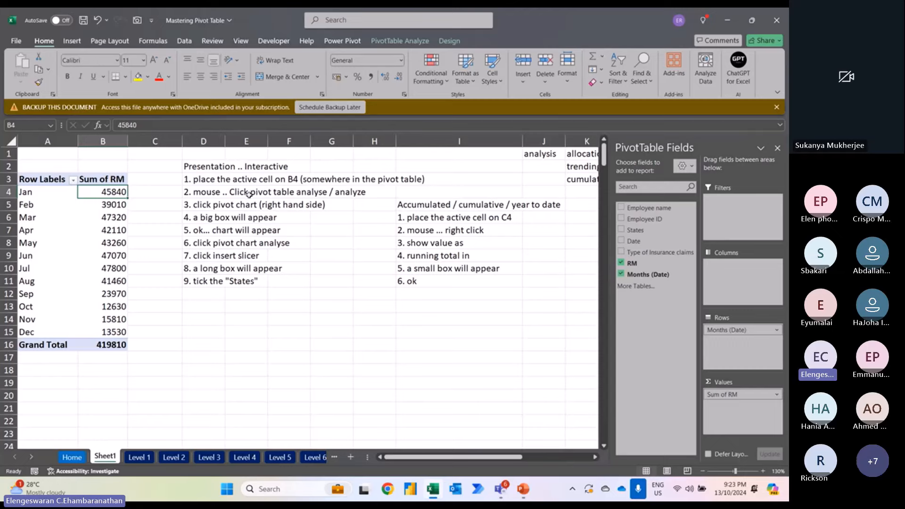
left_click(398, 42)
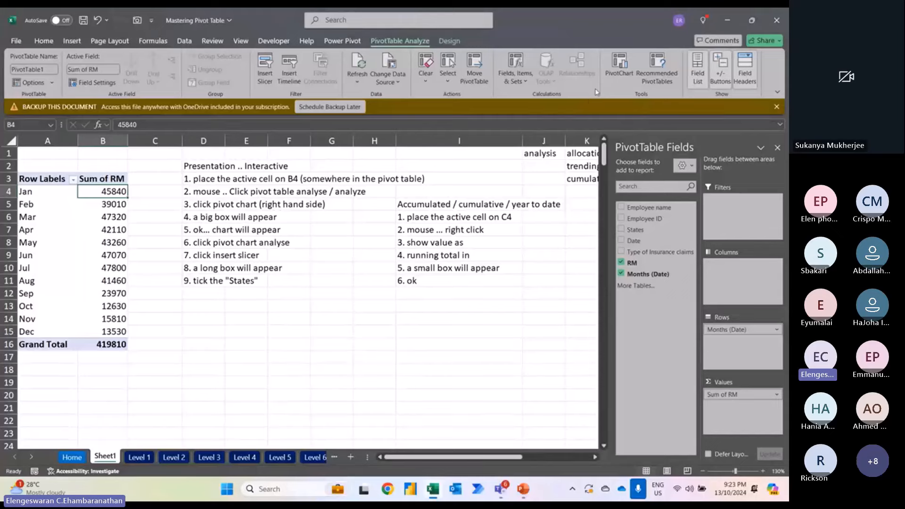
left_click(629, 69)
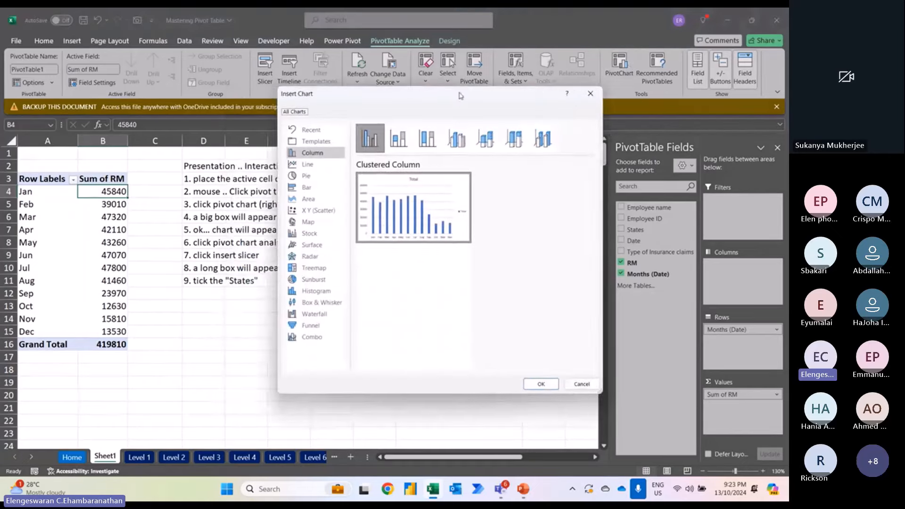
left_click_drag(462, 96, 469, 97)
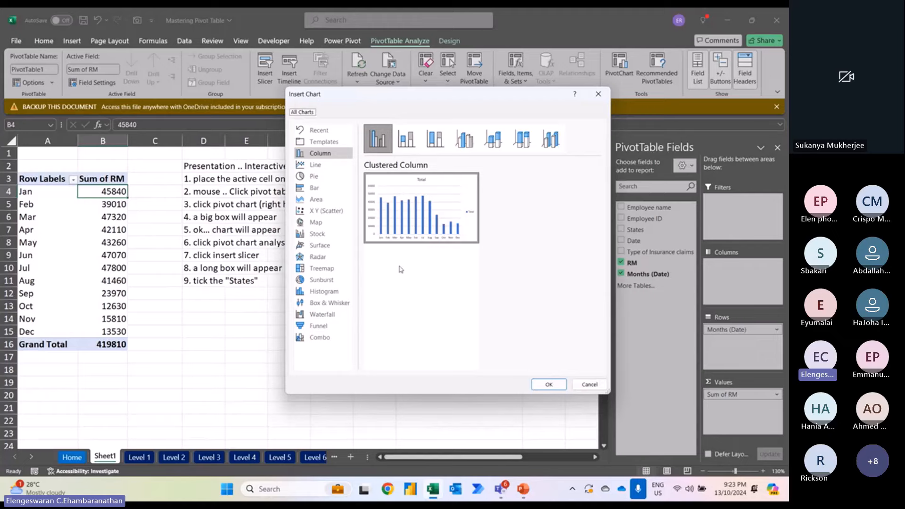
key("Return")
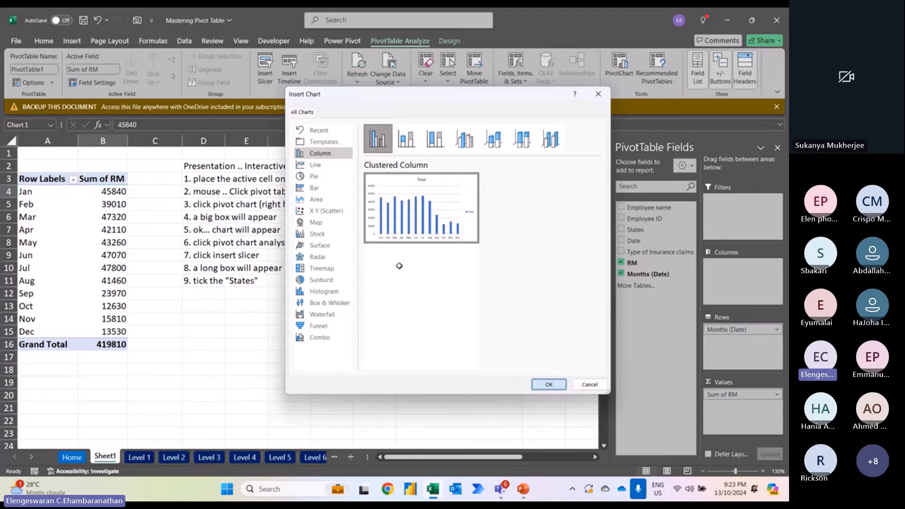
left_click_drag(319, 205, 425, 175)
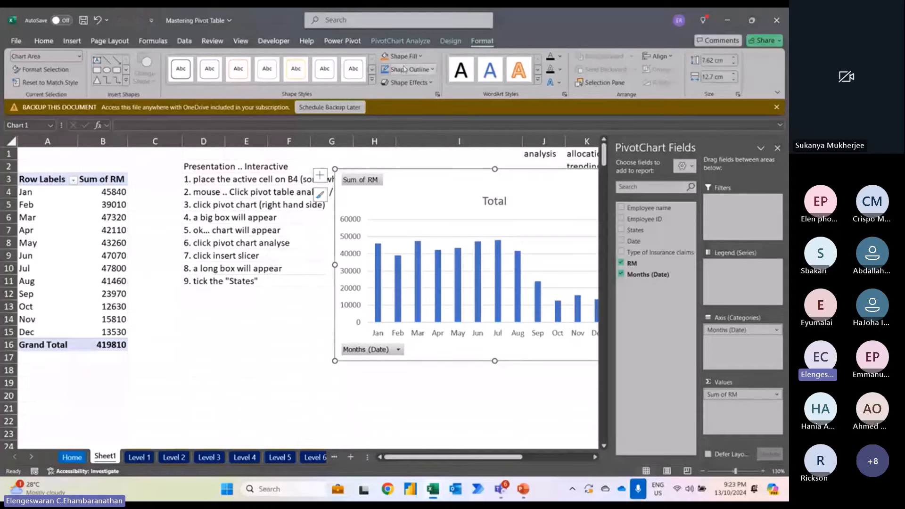
Step: Insert a slicer for the States field on the pivot chart
left_click(384, 47)
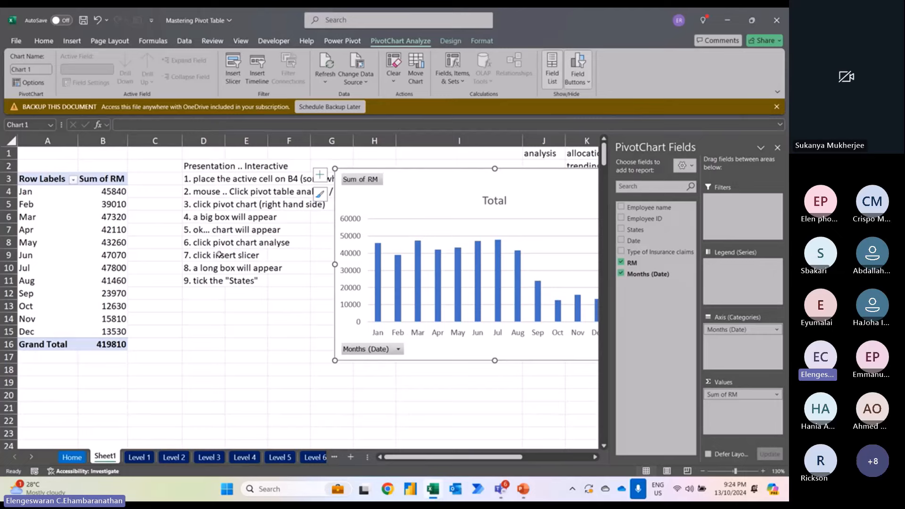
left_click(234, 78)
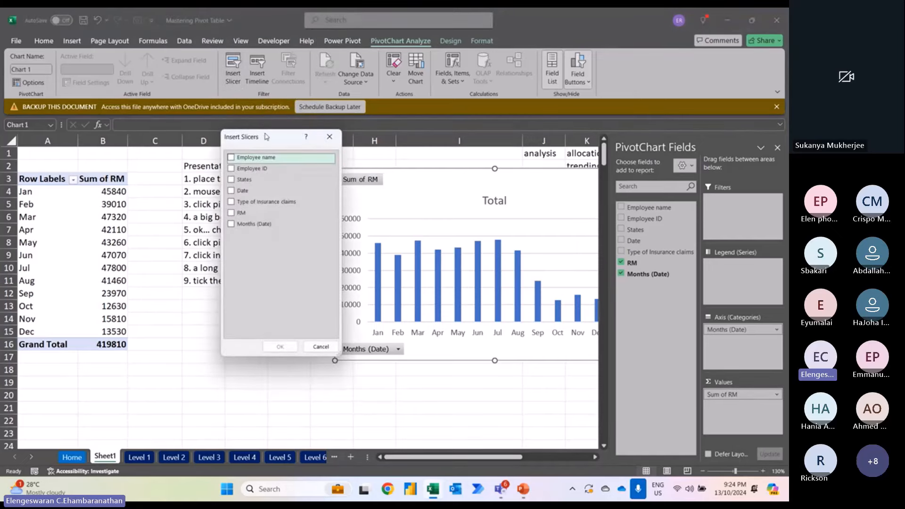
left_click_drag(266, 137, 99, 165)
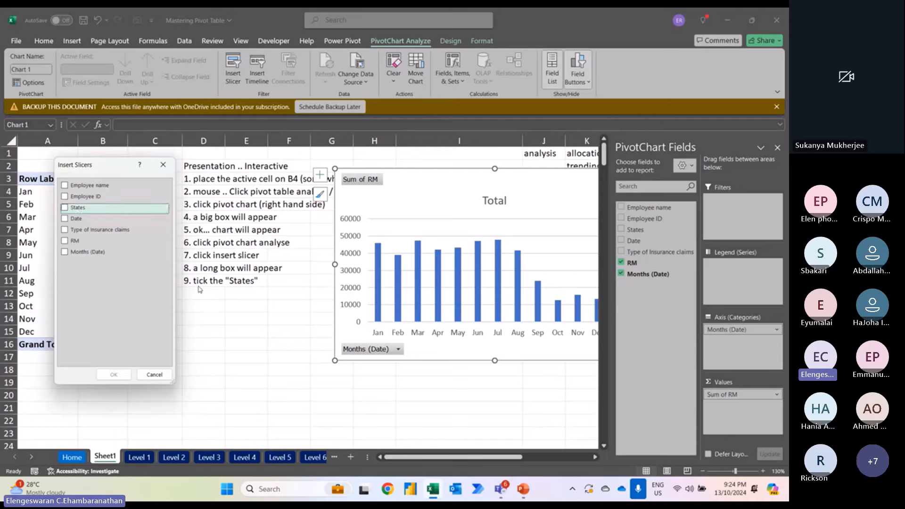
left_click(64, 210)
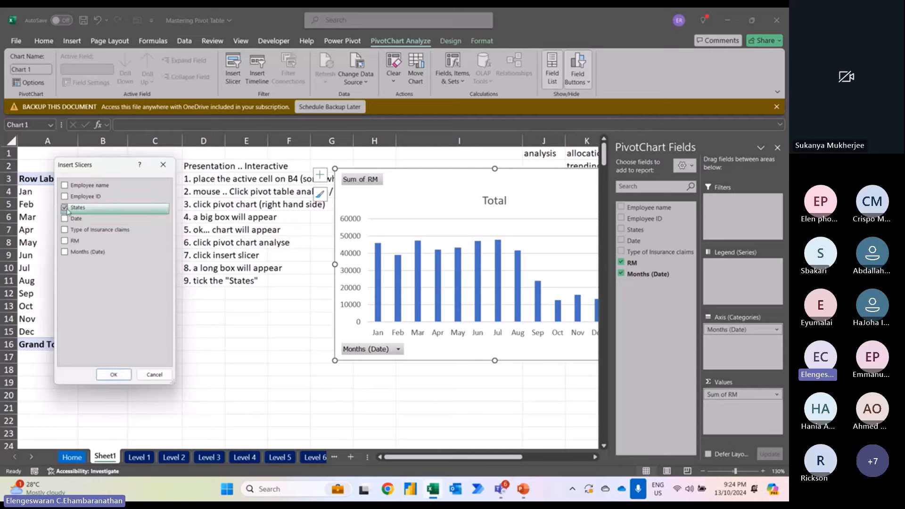
left_click(119, 378)
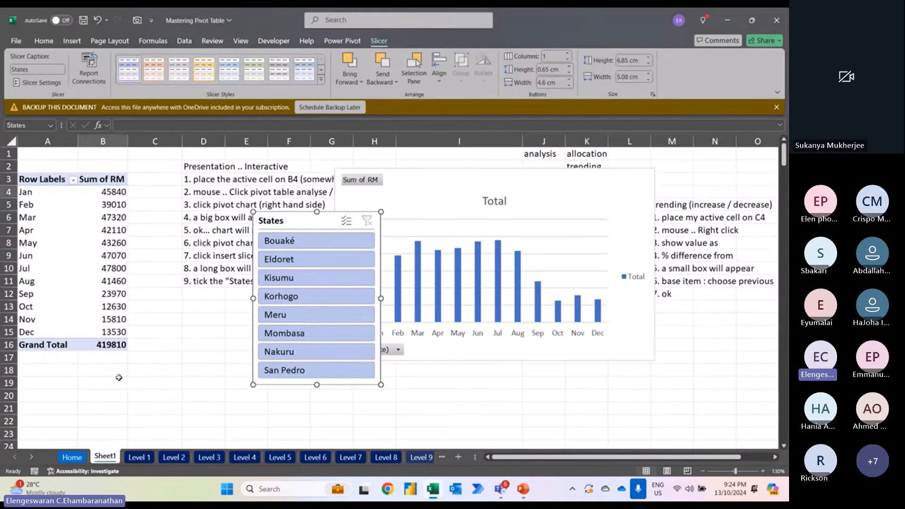
Step: Move the States slicer beside the pivot chart over columns D to F, and filter by Meru, Nakuru and finally Eldoret, clearing the filter before Eldoret
left_click_drag(294, 222, 222, 192)
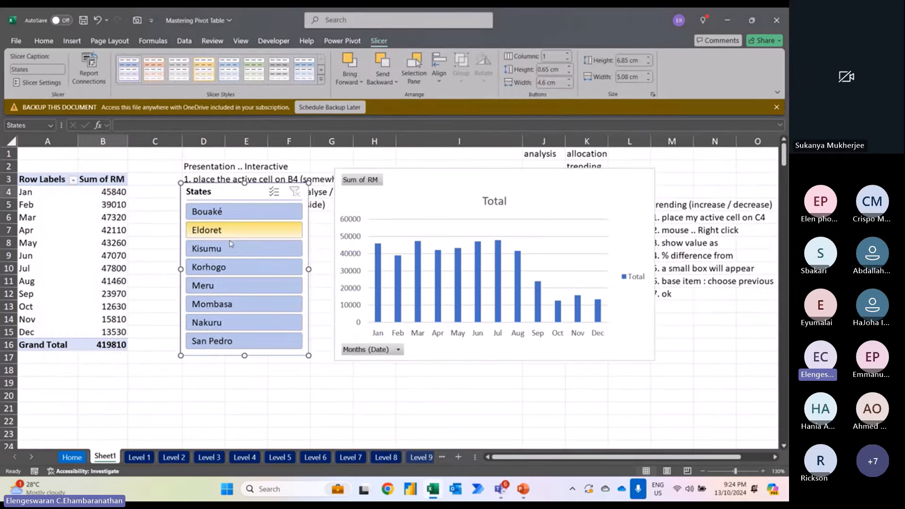
left_click(203, 288)
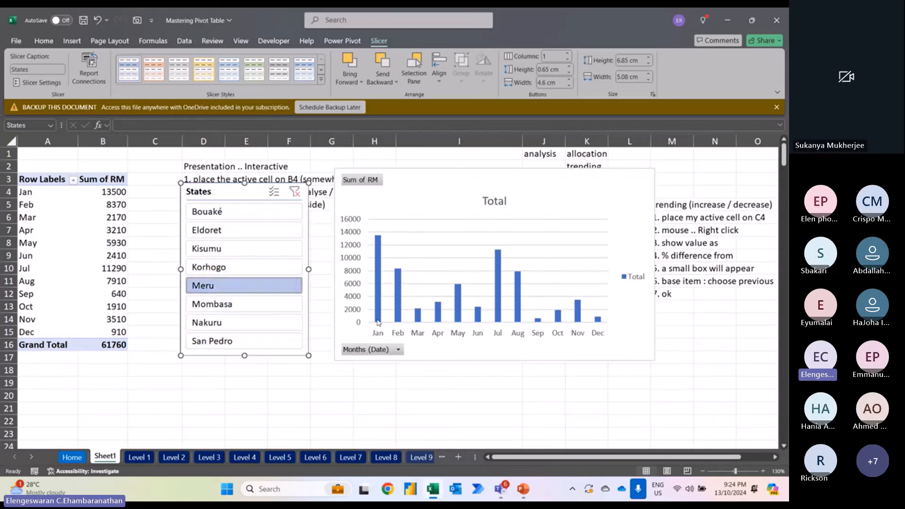
left_click(237, 328)
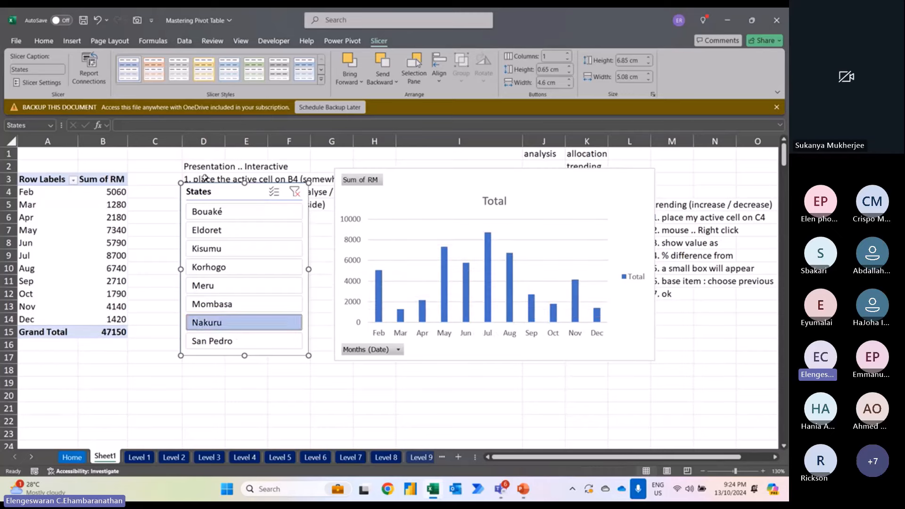
left_click(296, 192)
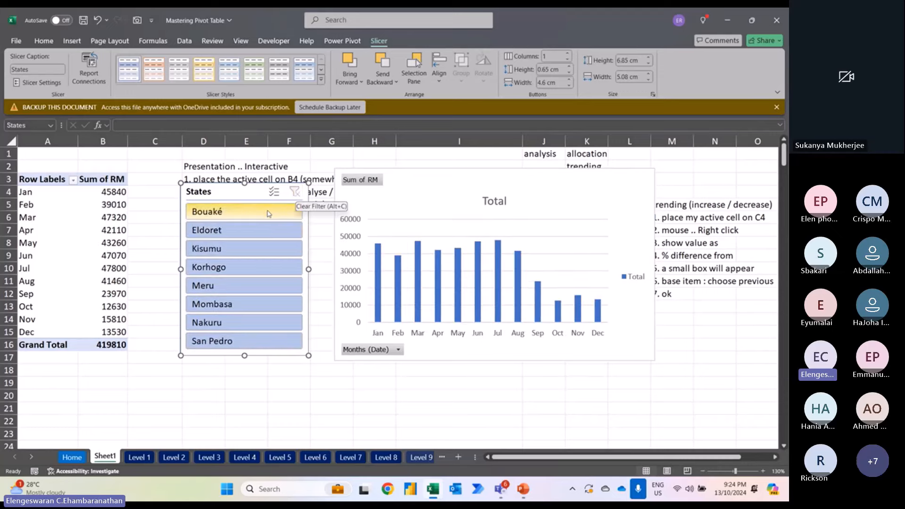
left_click(249, 229)
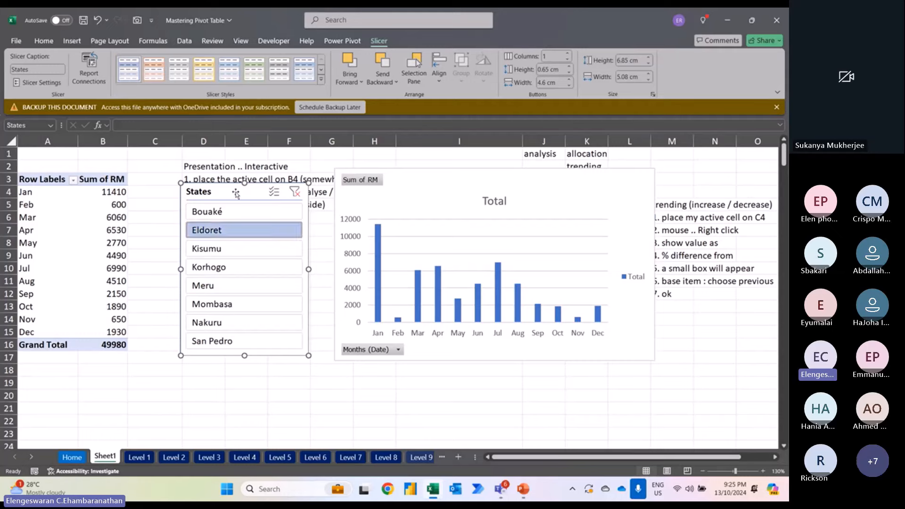
Step: Close the PivotChart field list and hide all field buttons on the pivot chart
left_click(409, 295)
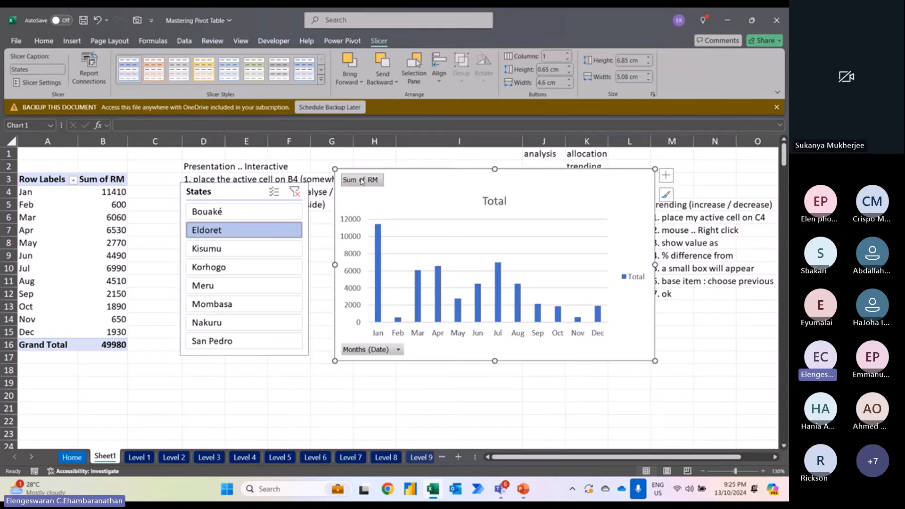
left_click(371, 355)
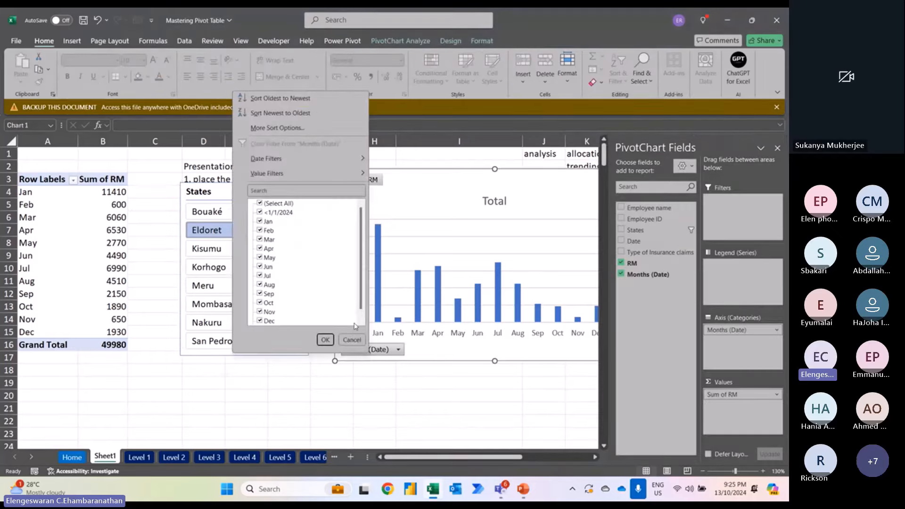
left_click(778, 147)
left_click(778, 148)
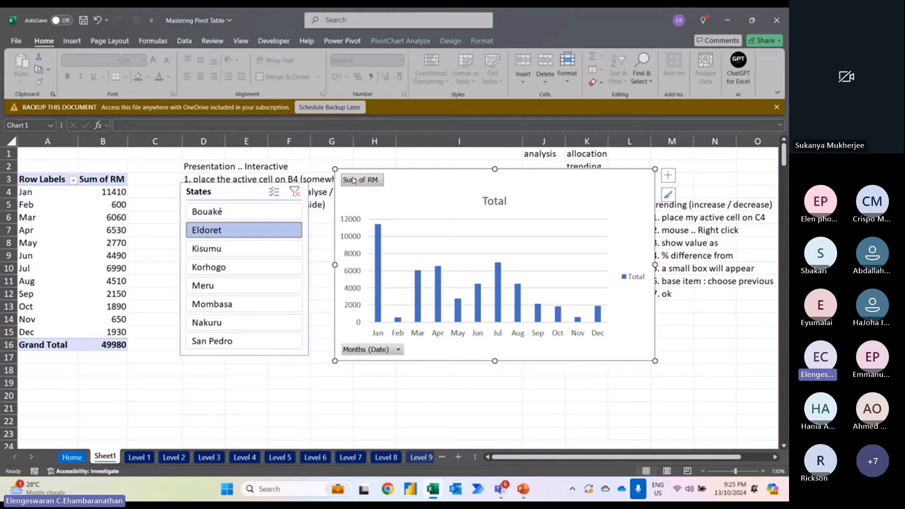
left_click(399, 349)
left_click(373, 183)
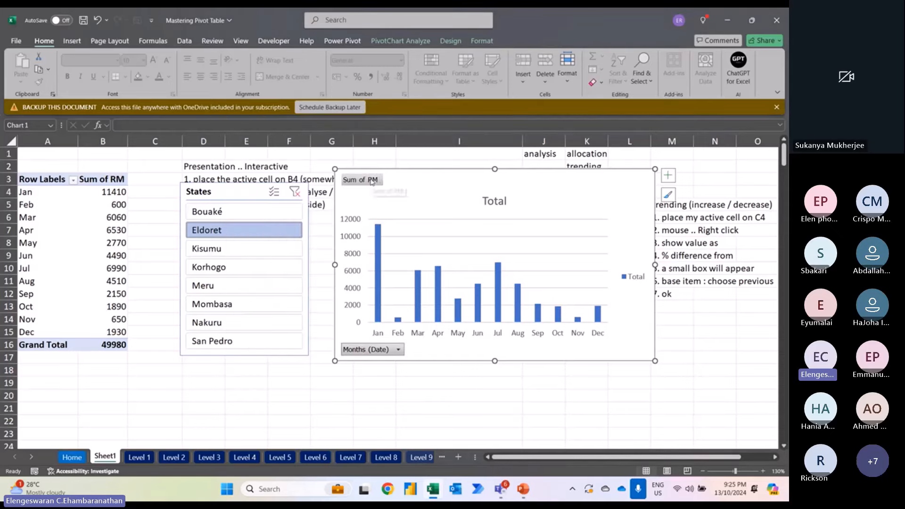
right_click(373, 182)
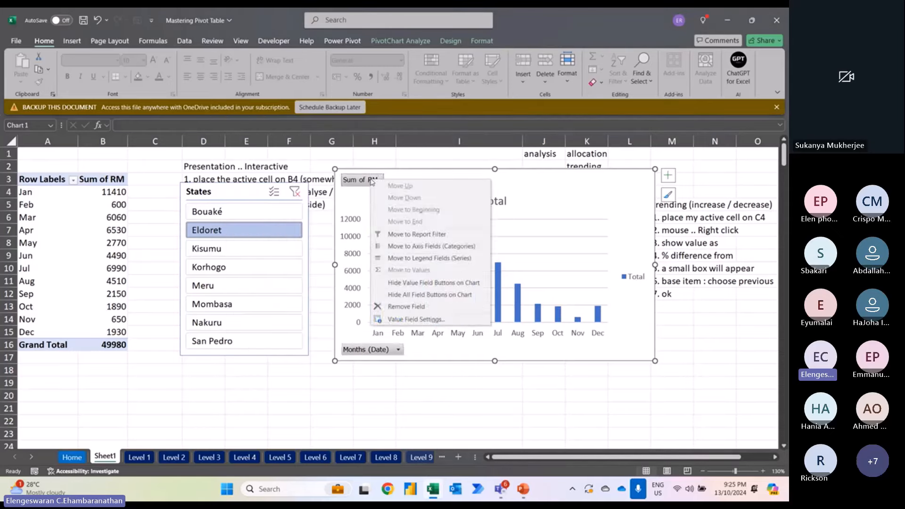
left_click(426, 297)
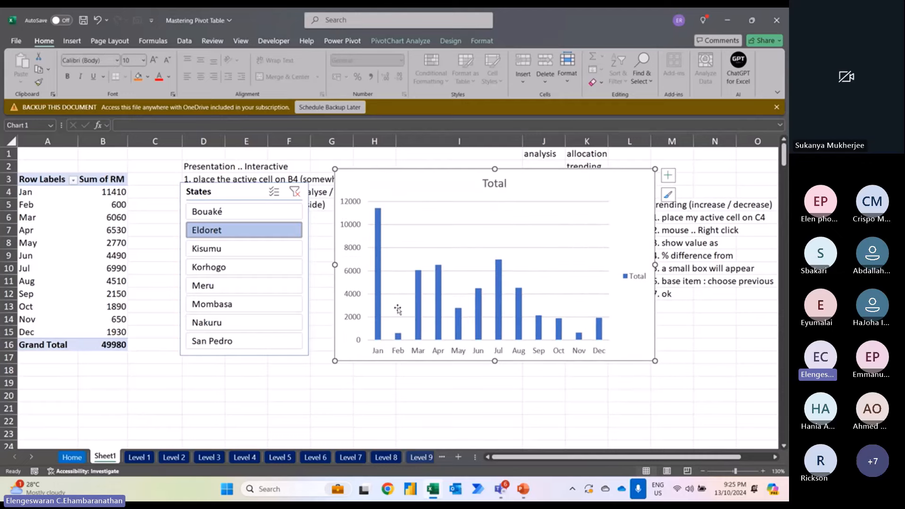
Step: Select the pivot chart's legend, followed by its horizontal gridlines
left_click(641, 276)
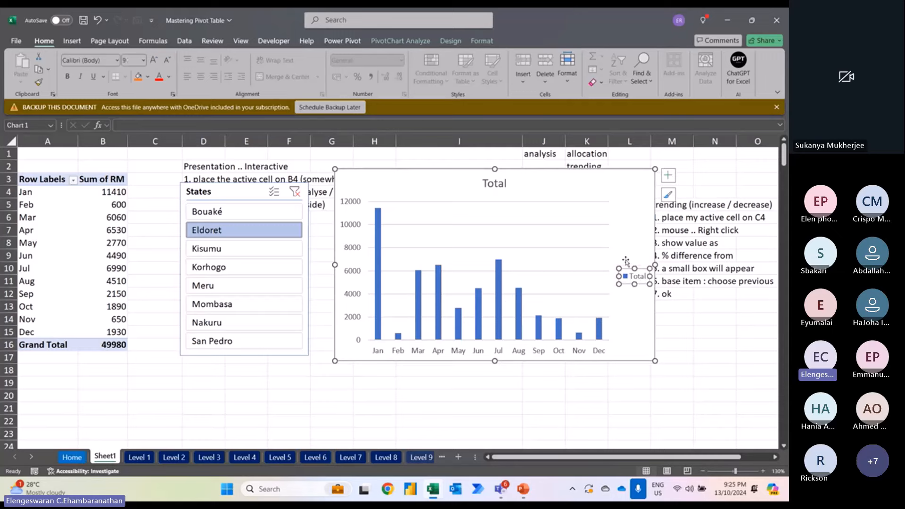
left_click(597, 226)
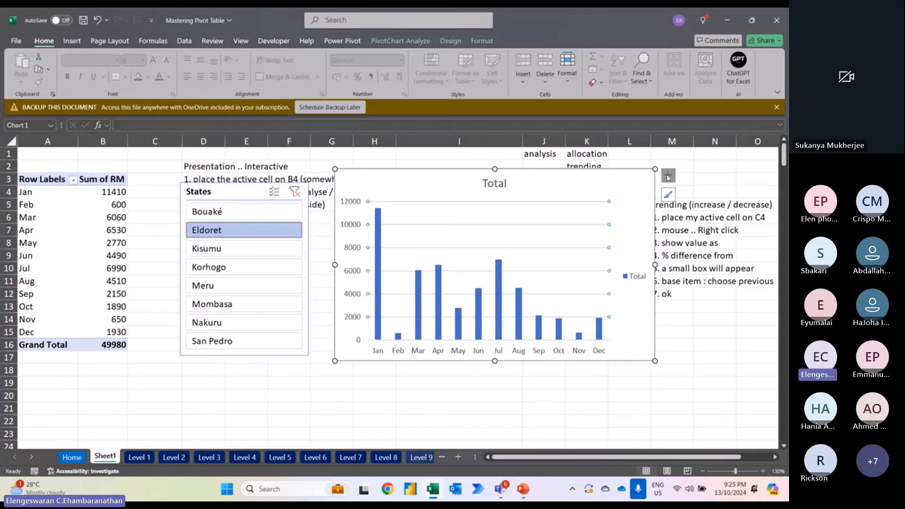
Step: Remove the legend and gridlines from the pivot chart and show data labels on its columns
left_click(632, 189)
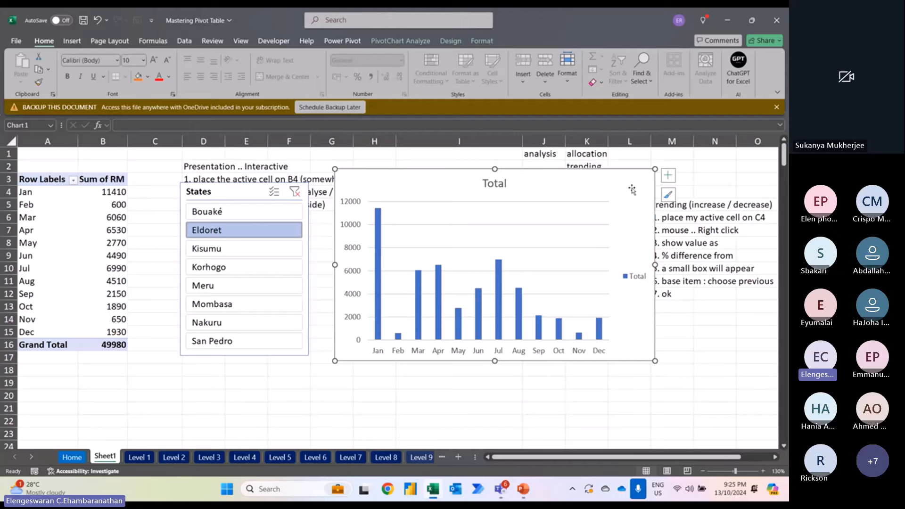
left_click(668, 179)
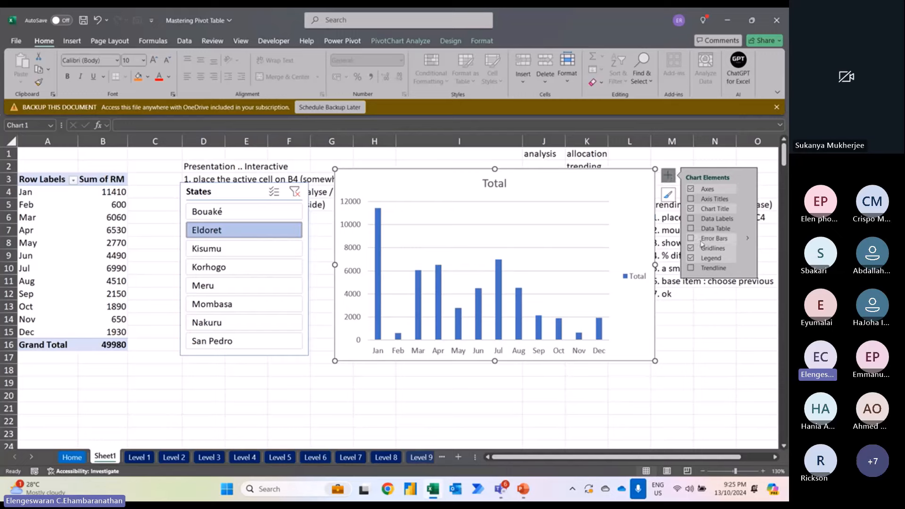
left_click(691, 259)
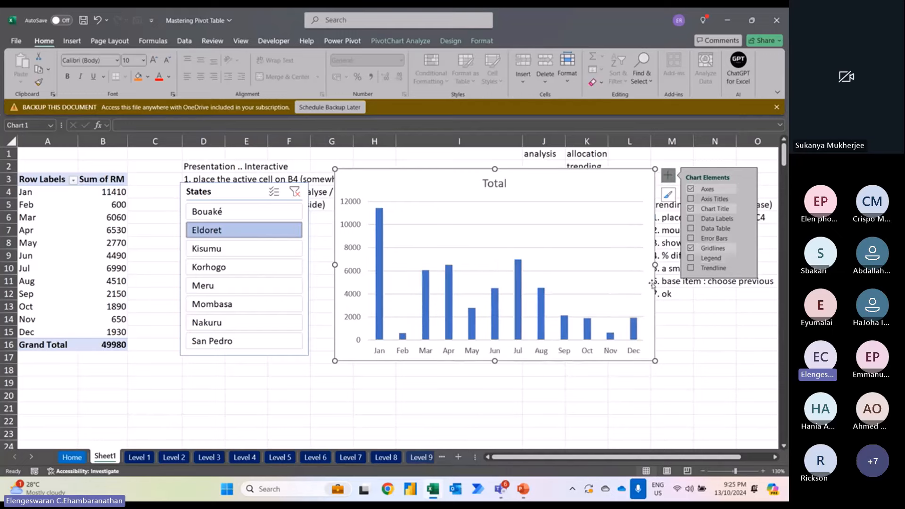
left_click(691, 249)
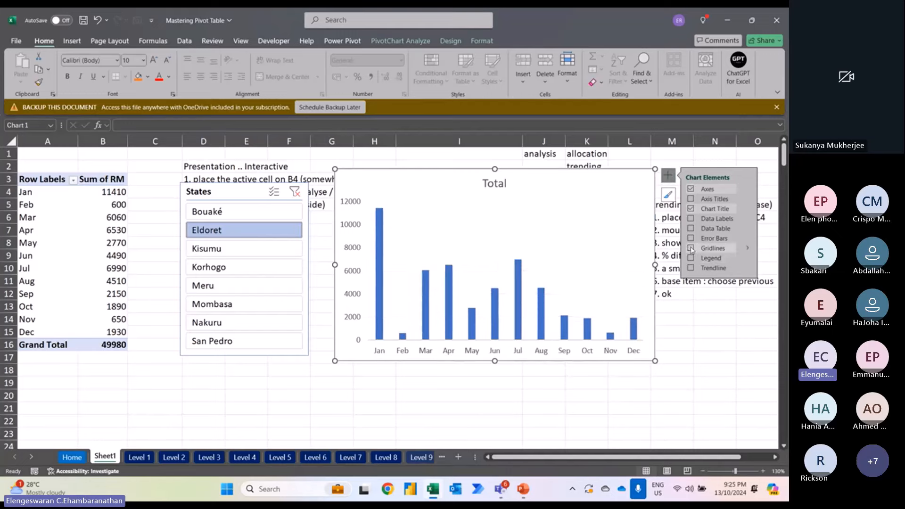
left_click(692, 219)
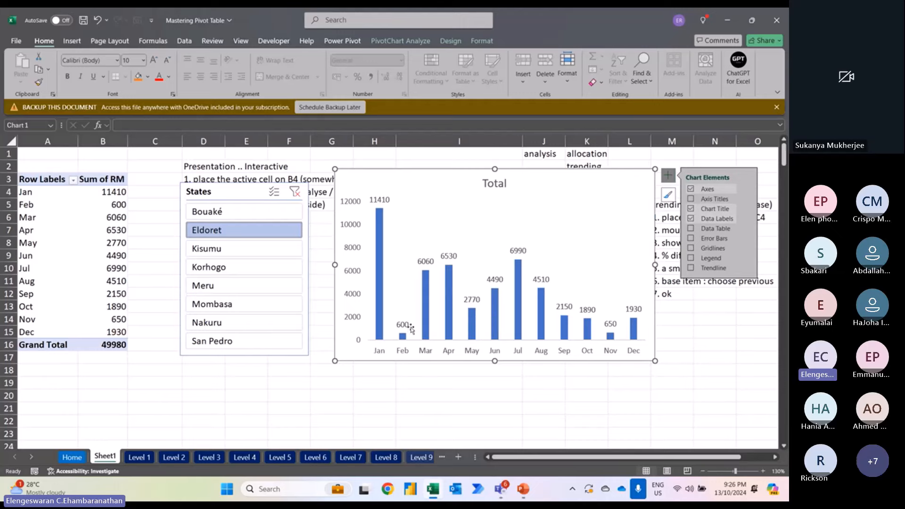
Step: Clear the States slicer filter so that all states are included
left_click(294, 192)
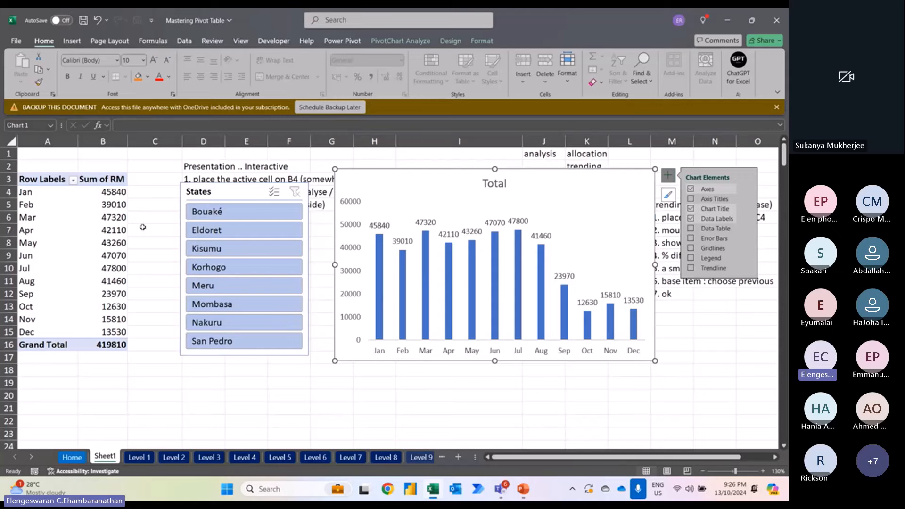
Step: Format only the January value in cell B4 as Accounting with two decimals and the RM symbol, and fill it yellow
left_click(108, 191)
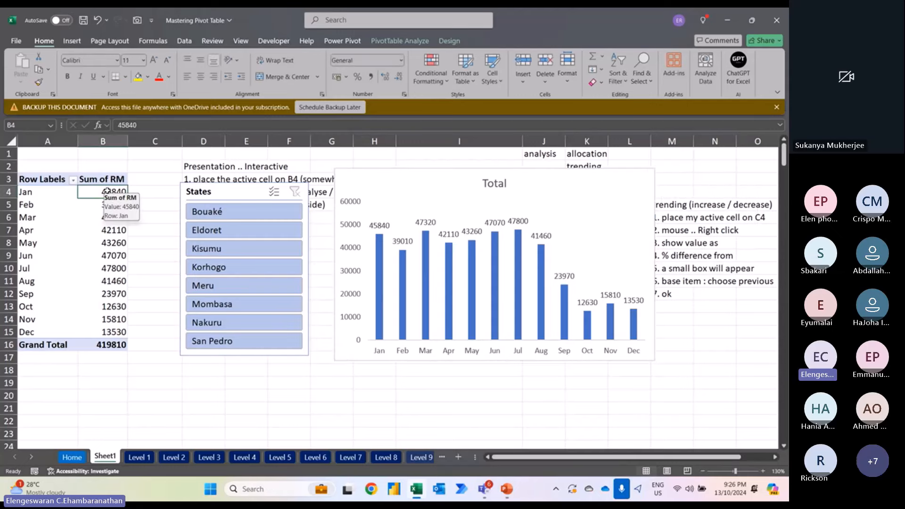
right_click(107, 191)
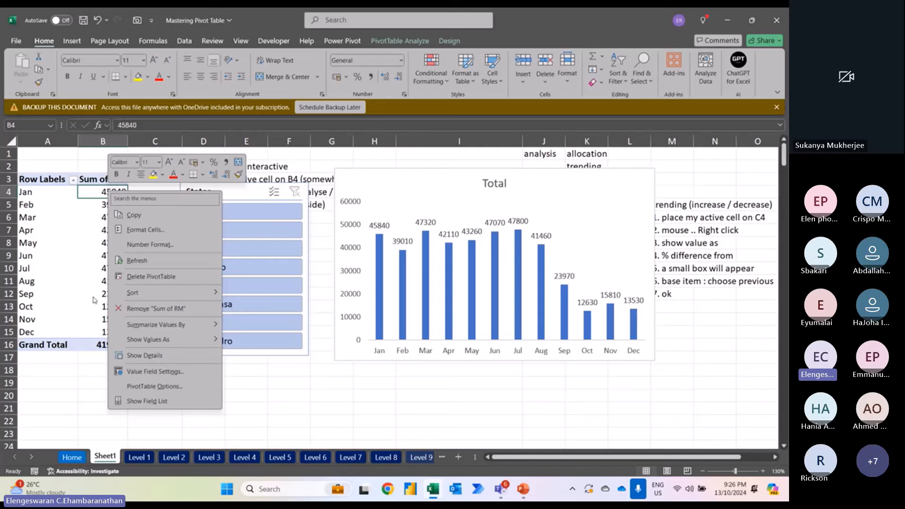
left_click(140, 230)
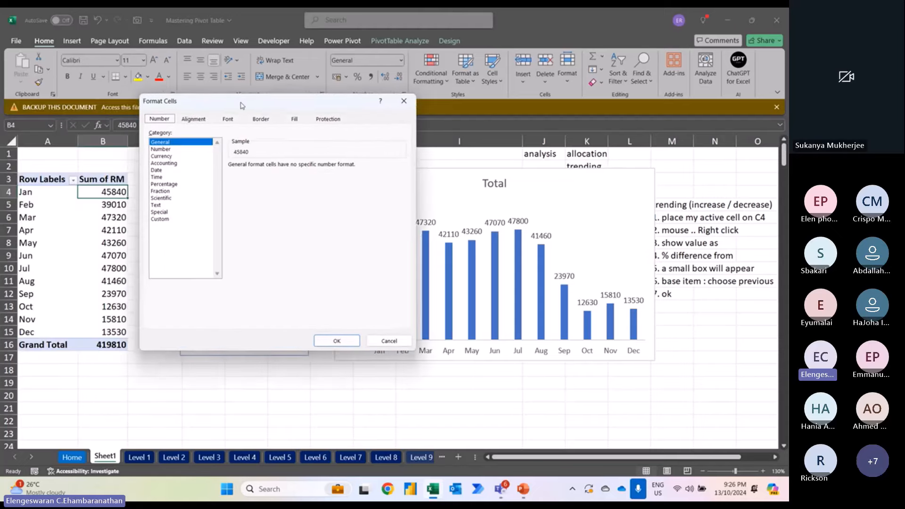
left_click_drag(241, 104, 258, 103)
left_click(188, 161)
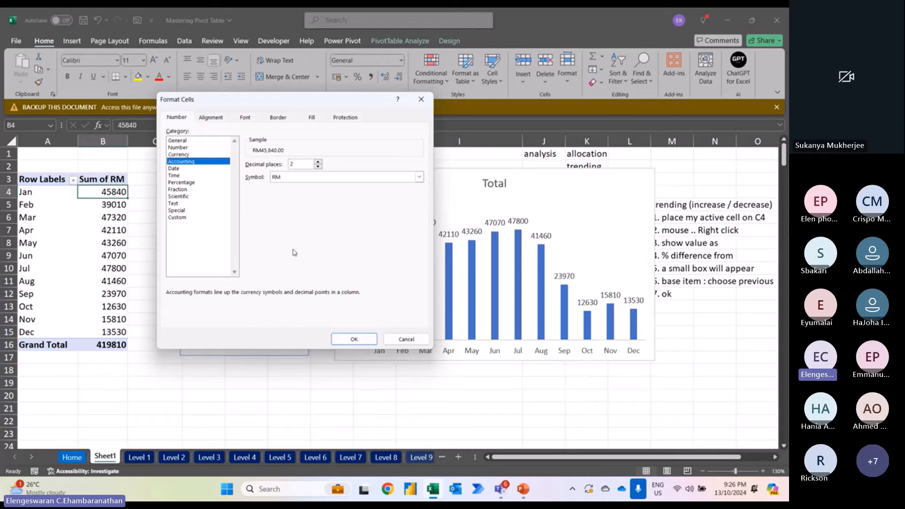
left_click(355, 339)
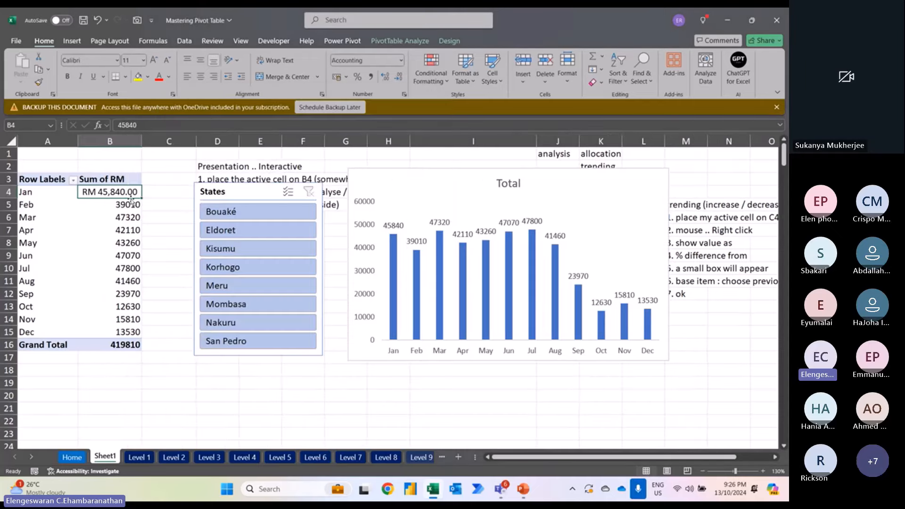
left_click(138, 77)
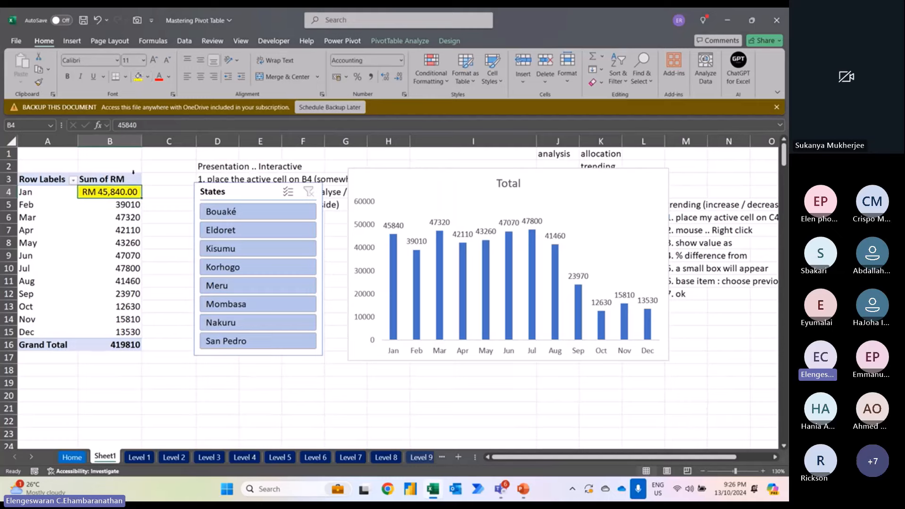
left_click(99, 213)
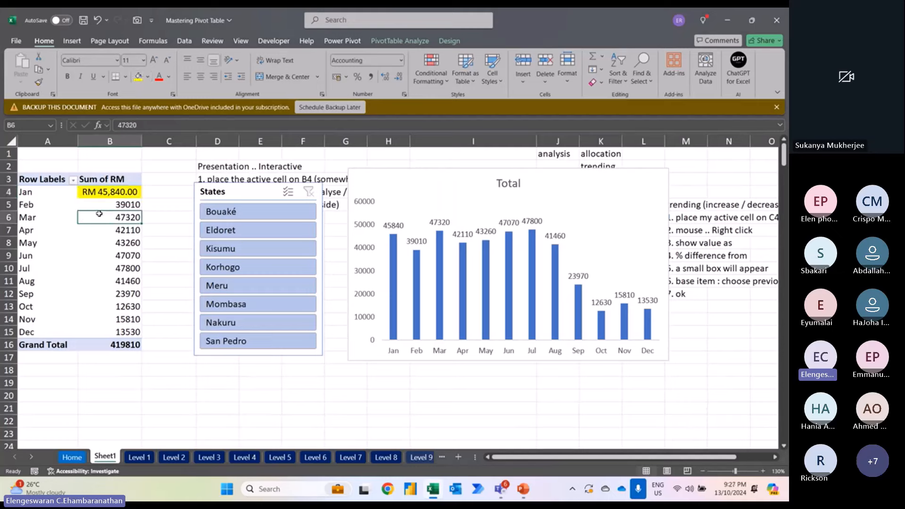
left_click_drag(99, 214, 112, 301)
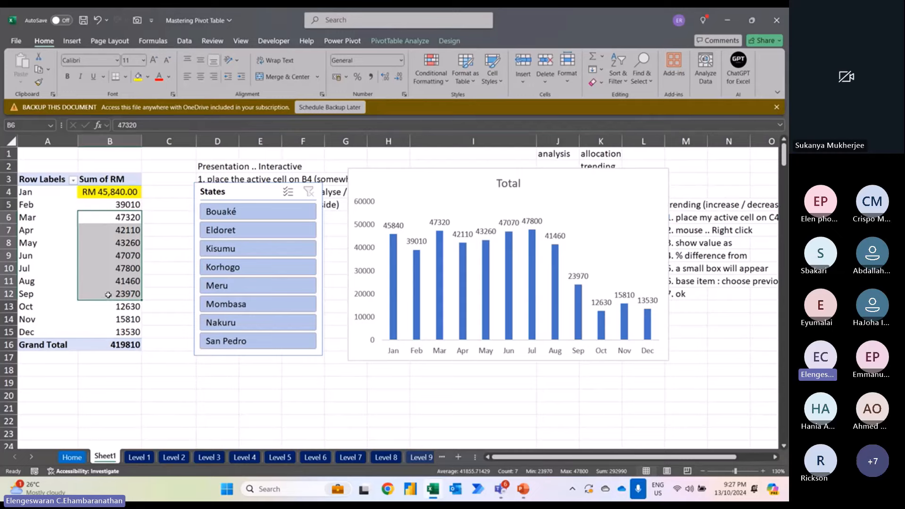
right_click(109, 299)
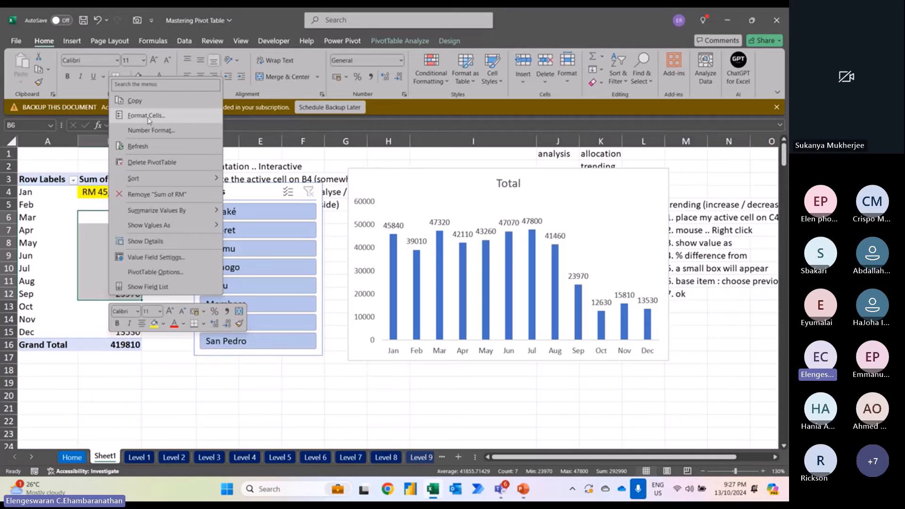
left_click(148, 119)
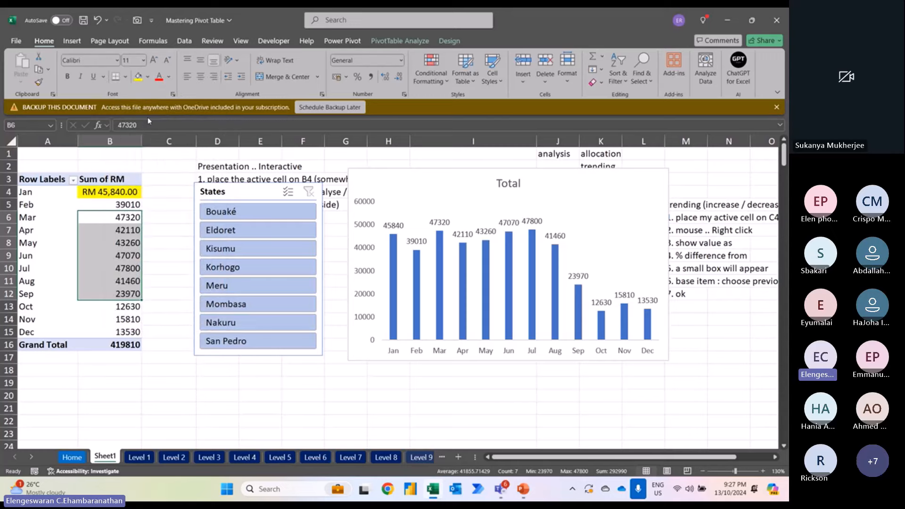
Step: Remove the yellow fill from the January value in cell B4
left_click(108, 190)
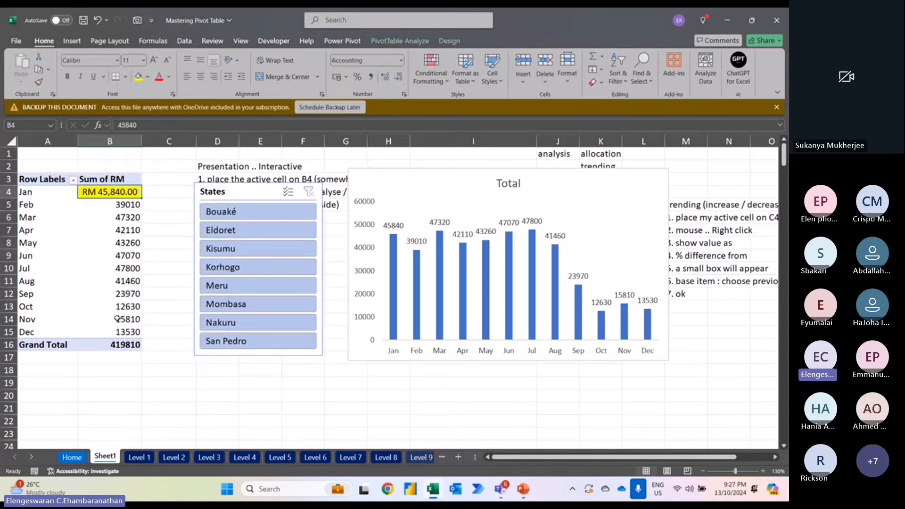
left_click(147, 77)
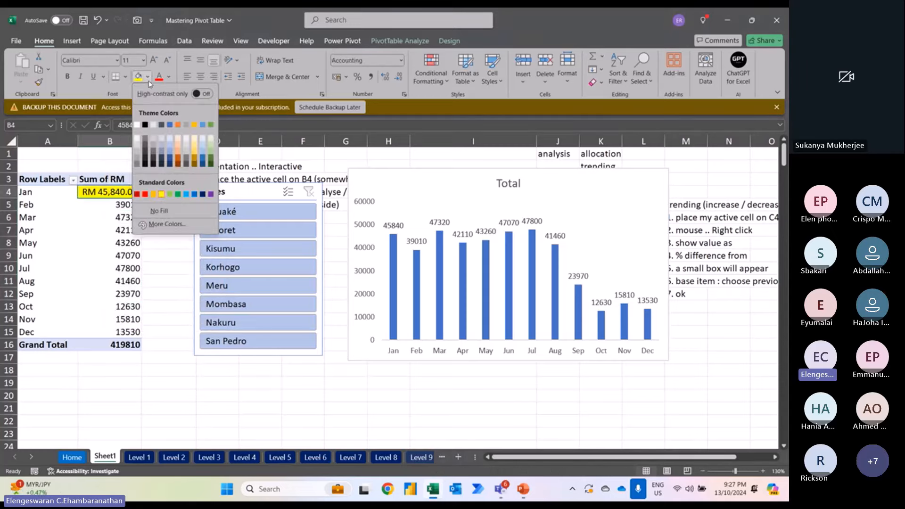
left_click(161, 211)
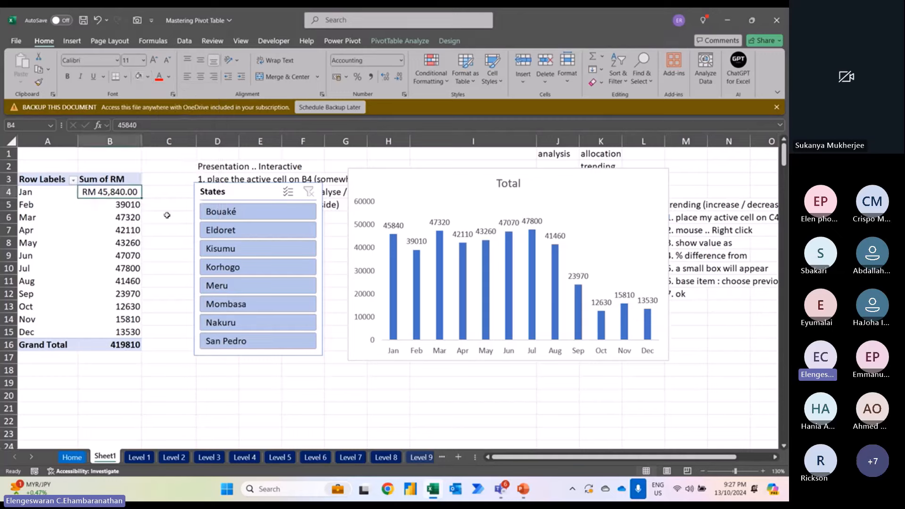
Step: Set the number format of the whole Sum of RM field to Accounting with two decimal places and no currency symbol
right_click(102, 195)
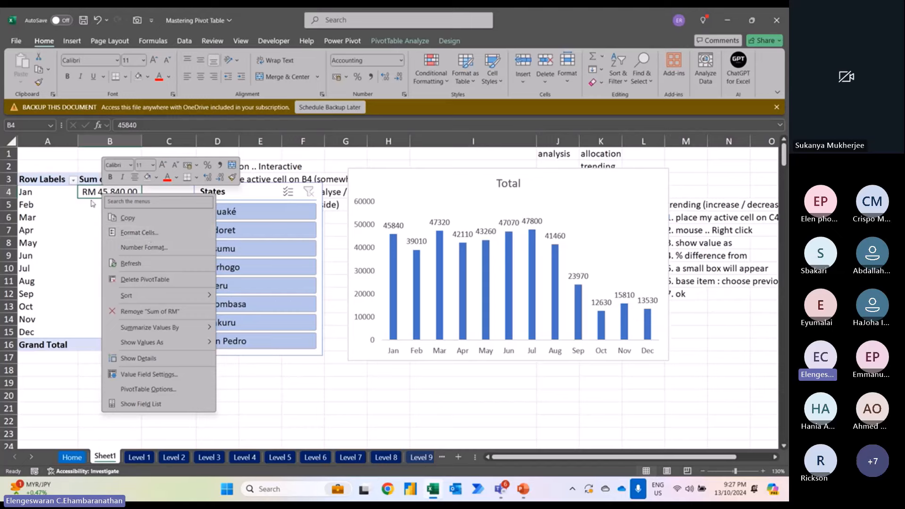
left_click(145, 249)
left_click(21, 179)
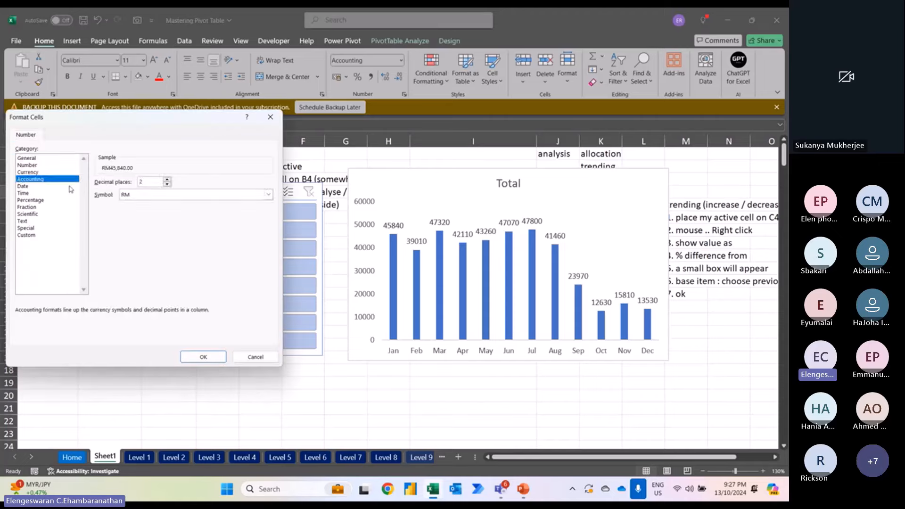
left_click(129, 196)
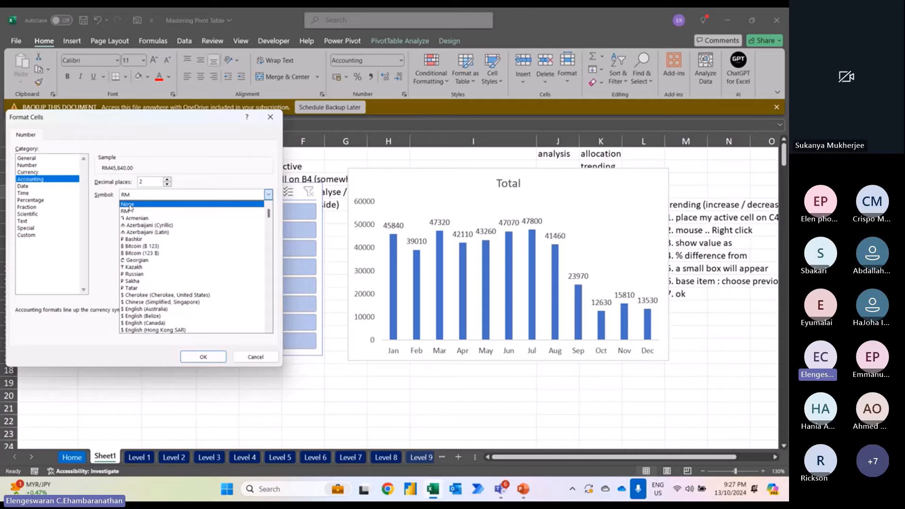
left_click(129, 204)
left_click(203, 357)
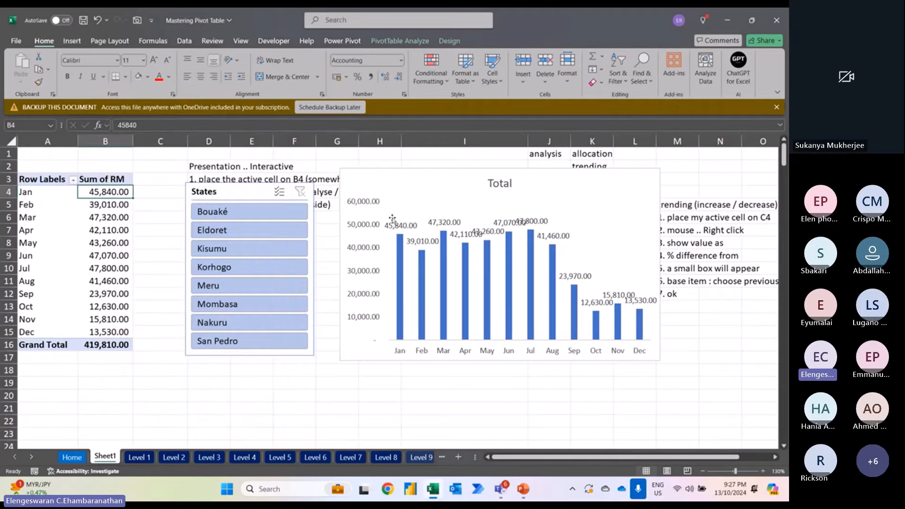
Step: Widen the pivot chart by extending its right edge into column M
left_click(376, 184)
left_click_drag(661, 265, 697, 265)
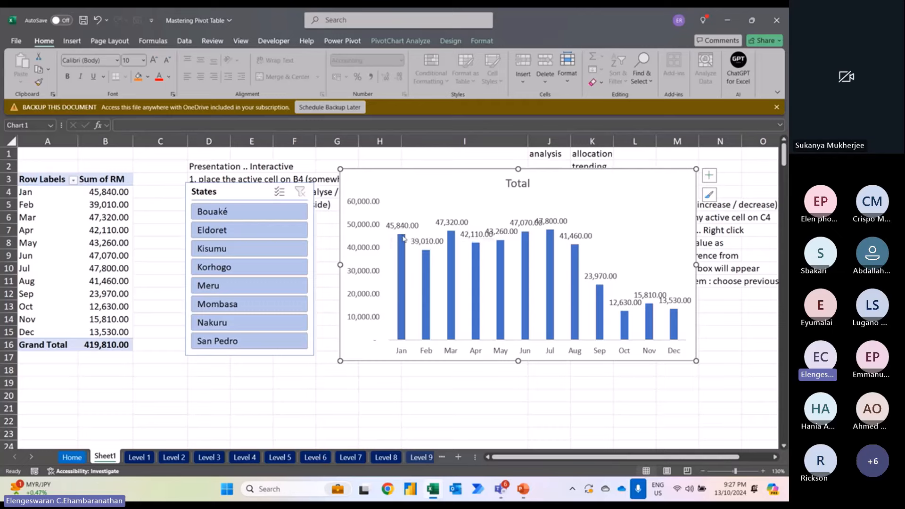
Step: Enter 45.84, 39.0 and 47.32 in cells C4 to C6 as the first three months' values in thousands
left_click(148, 191)
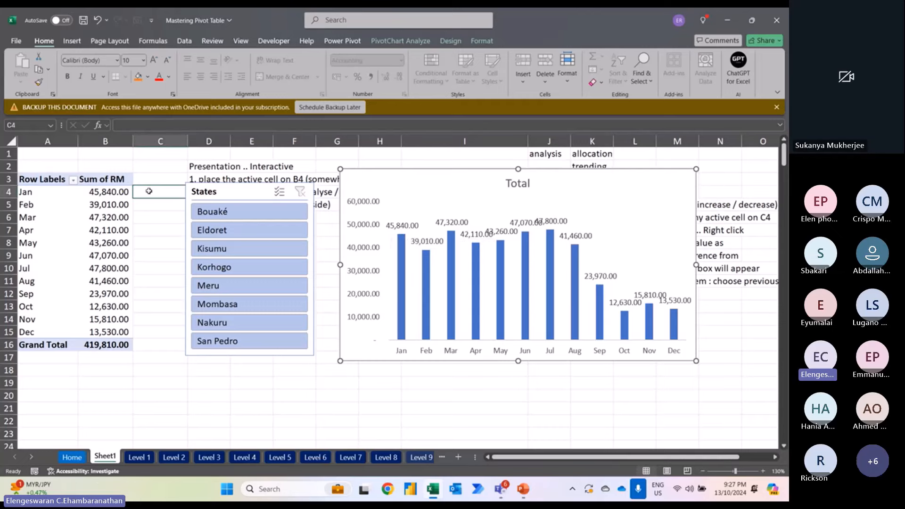
type("45.")
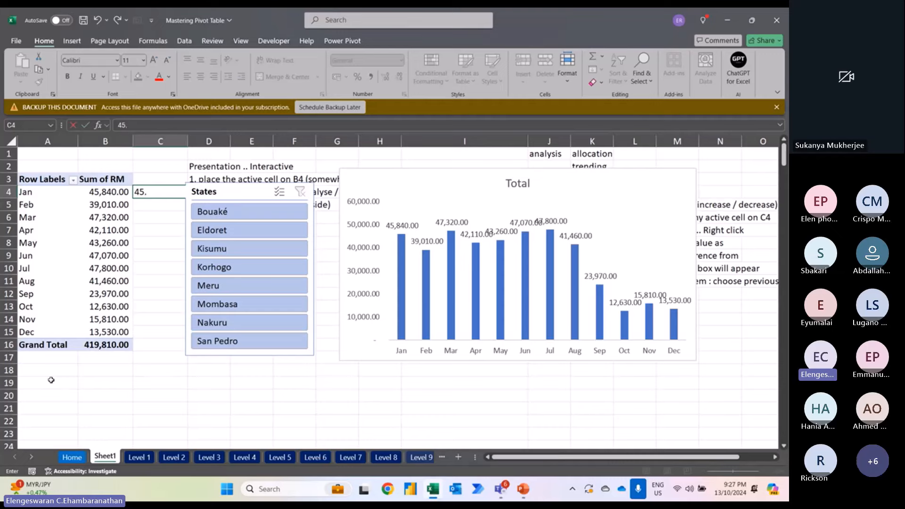
type("84")
key("Return")
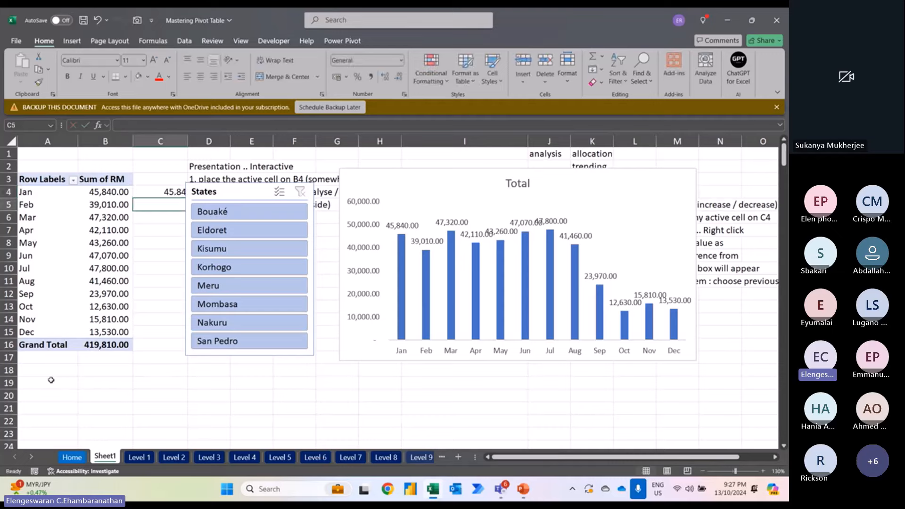
type("39.0")
key("Return")
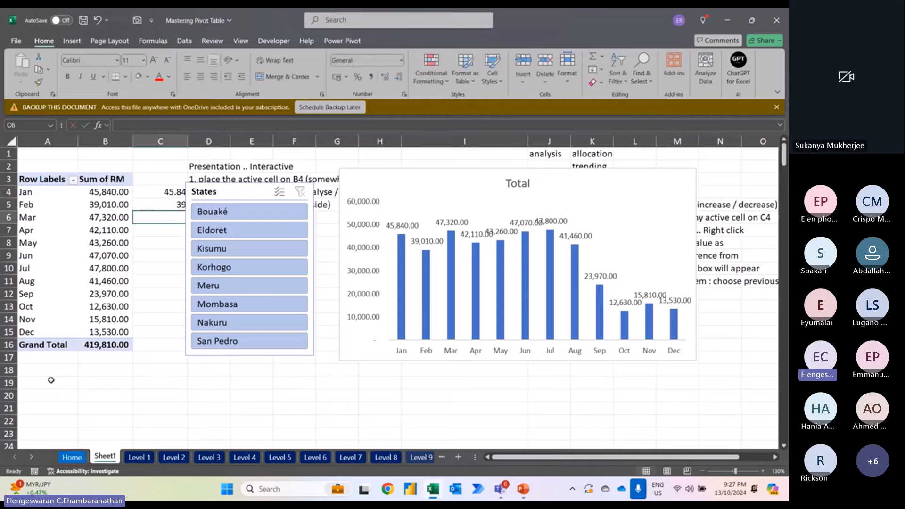
type("47.32")
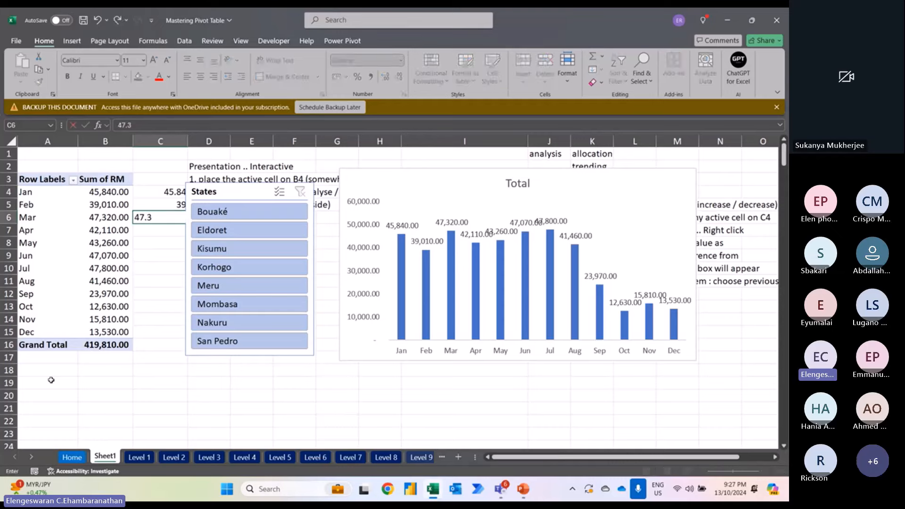
key("Return")
Step: Clear the three example values from cells C4 to C6
key("Up")
key("shift+Up")
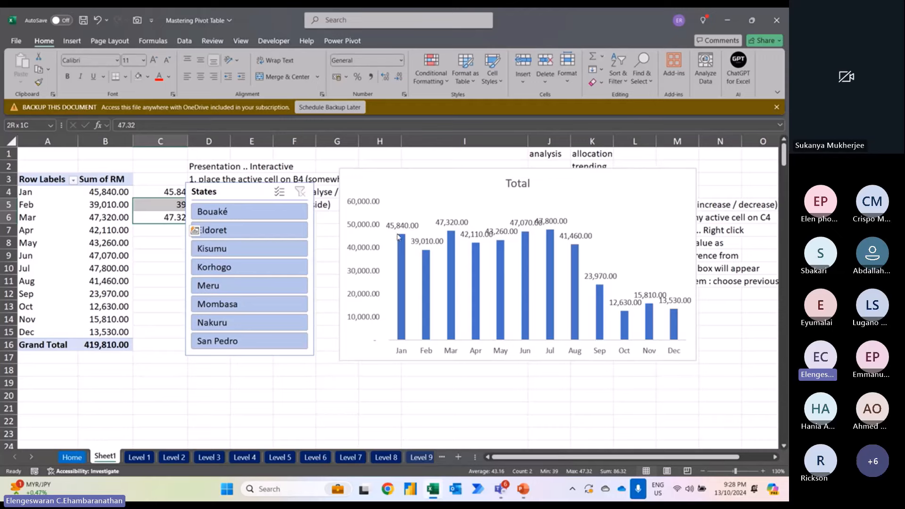
mouse_move(399, 237)
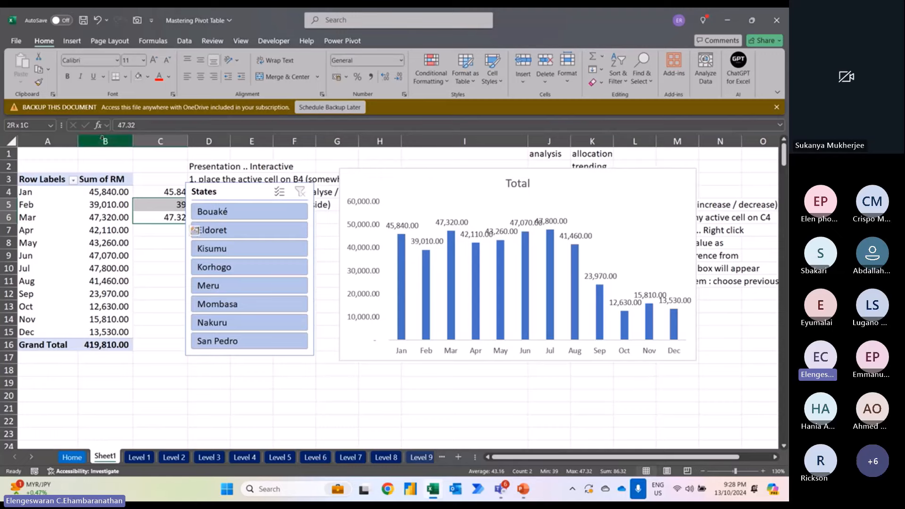
key("Up")
key("Up")
key("shift+Down")
key("shift+Down")
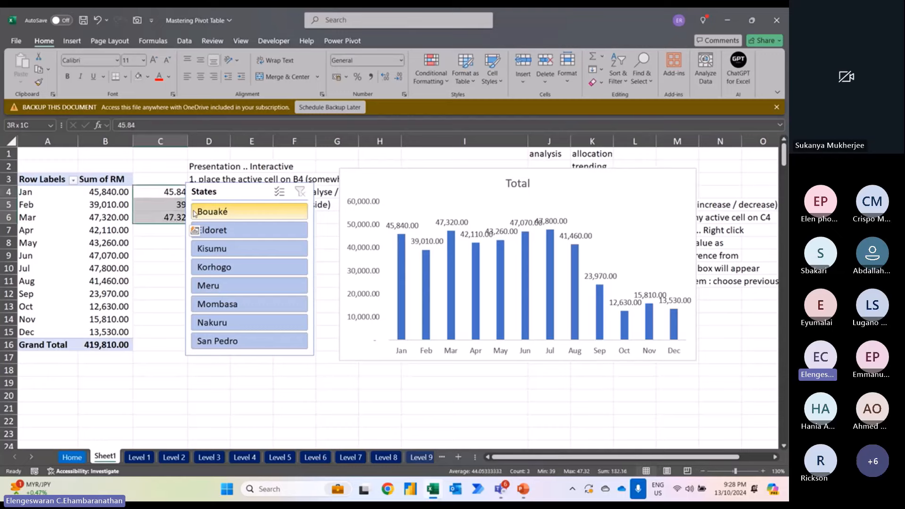
Step: Enter the instruction note "1. select the y axis (vertical axis)" in cell F19 below the pivot chart
left_click(278, 379)
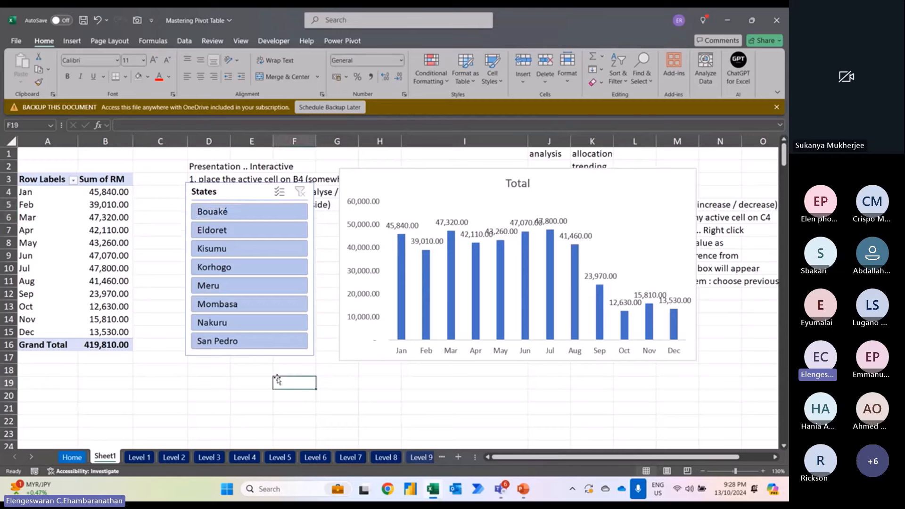
type("1. s")
key("BackSpace")
key("BackSpace")
type("e")
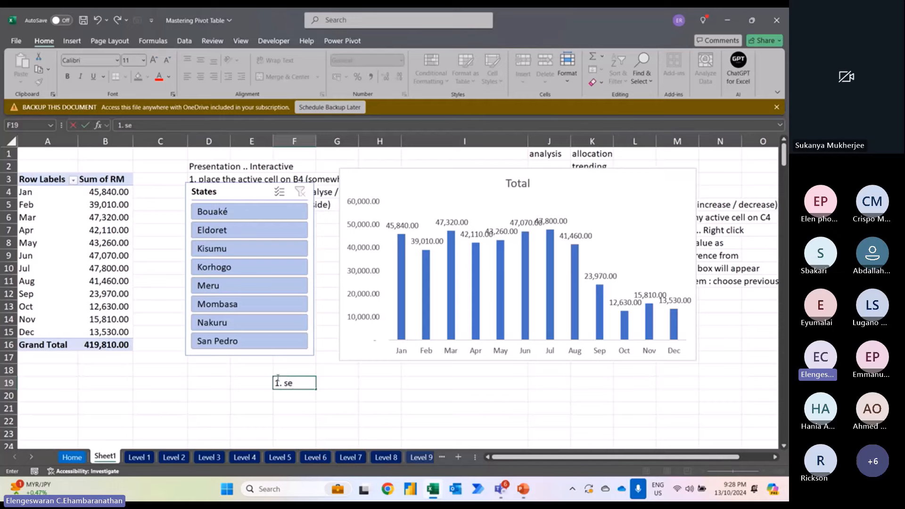
type("lect the y axis (ve")
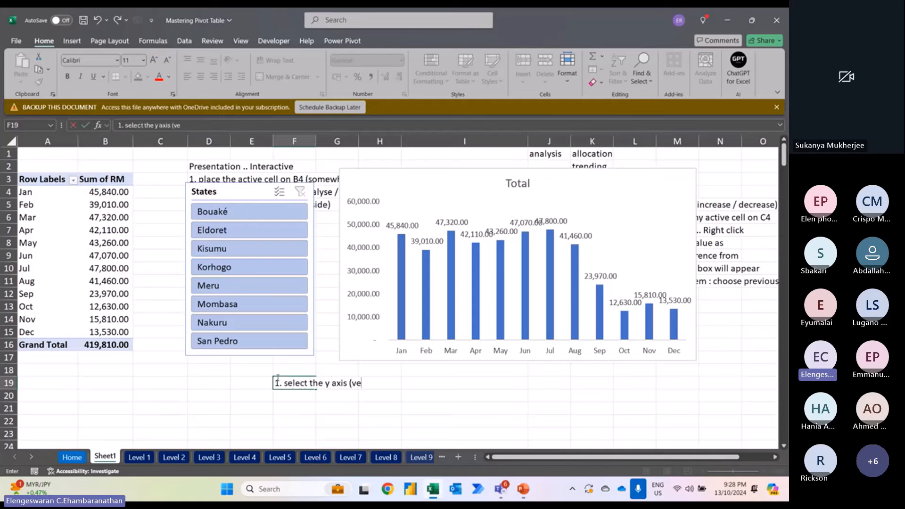
type("rtical axis)")
Step: Enter the heading "present our data label in proper format" in cell F18 above the first note
left_click(277, 375)
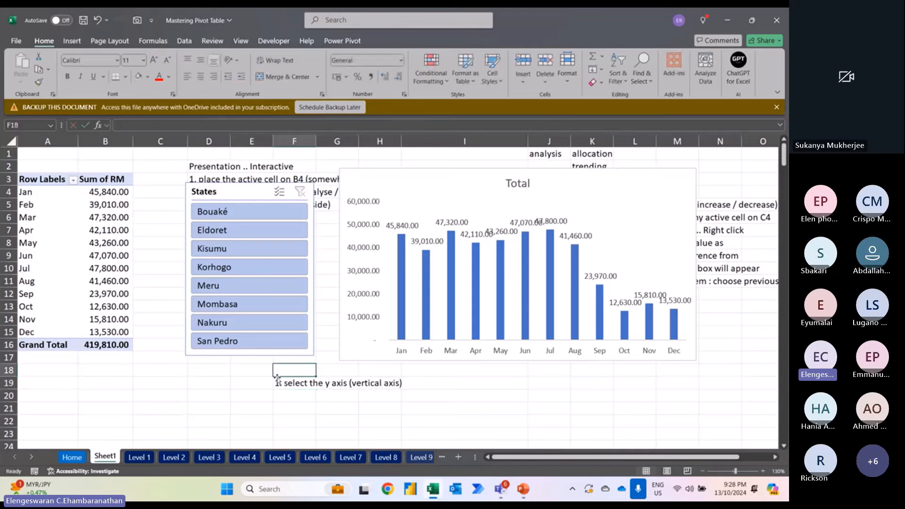
type("presen")
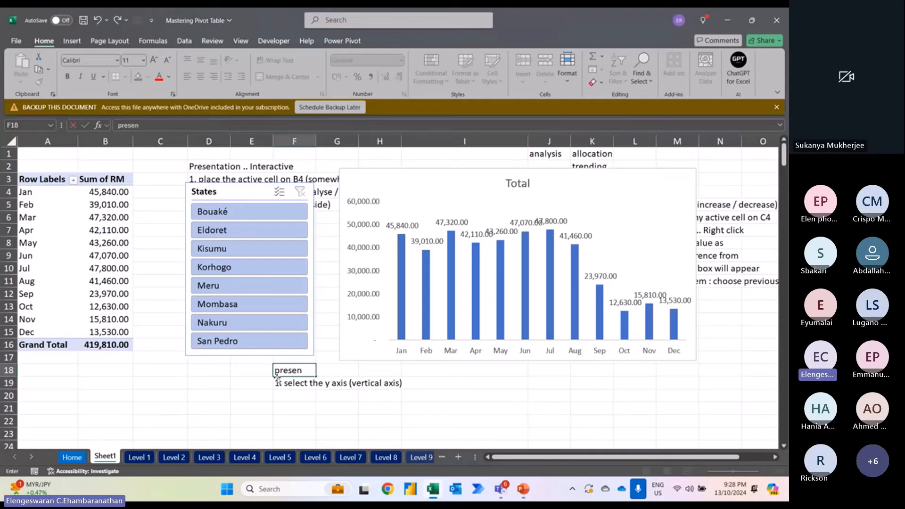
type("t our data la")
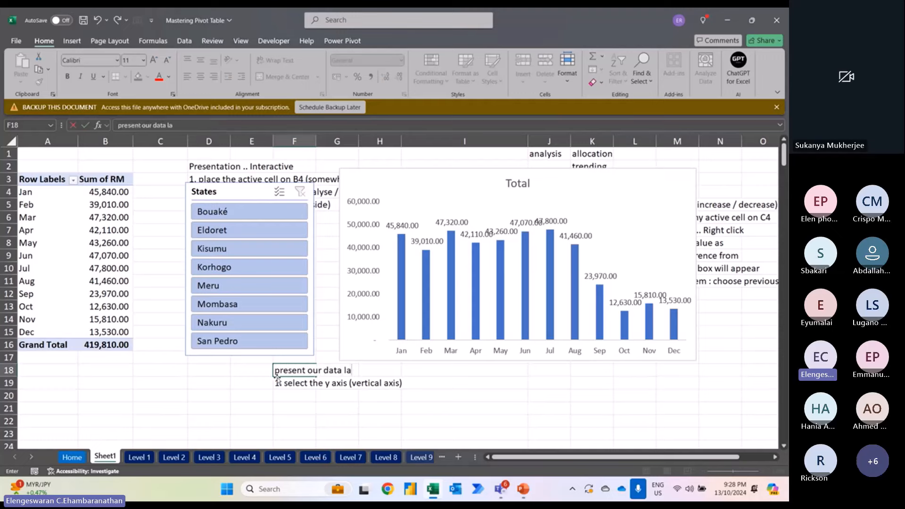
type("bel in proper format")
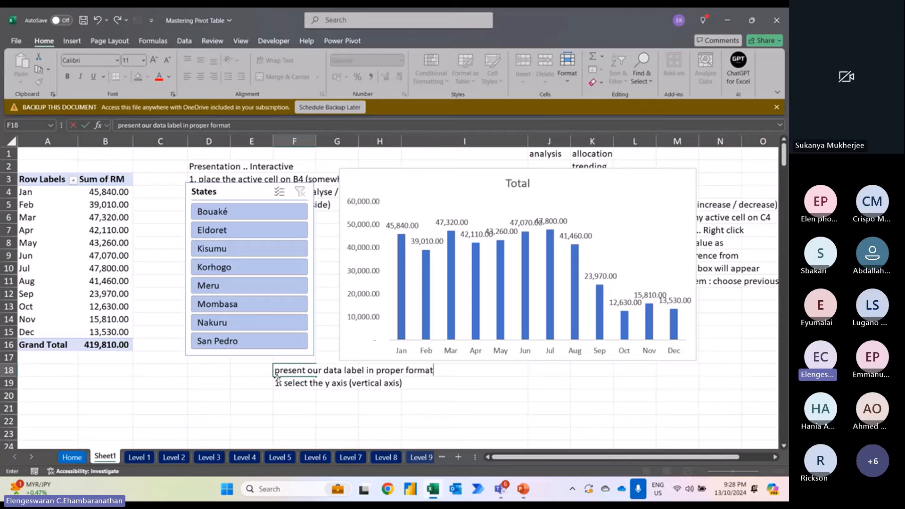
key("Return")
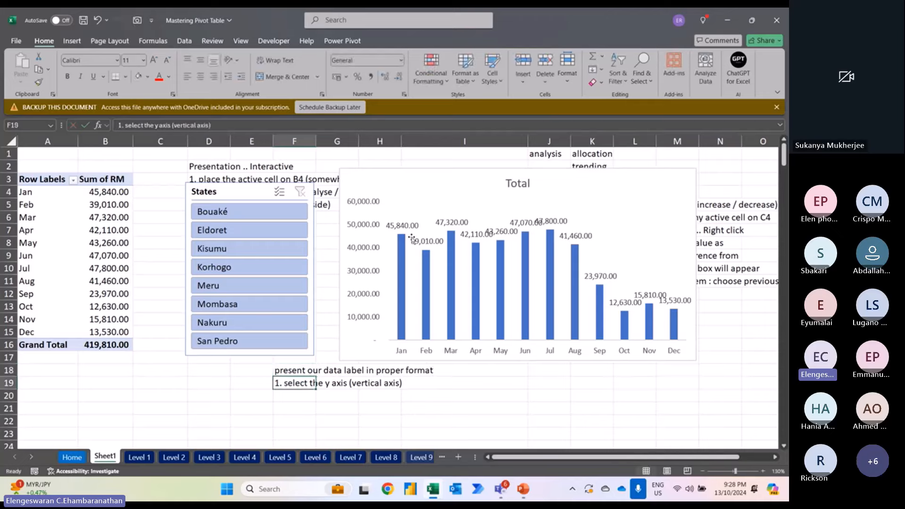
key("Return")
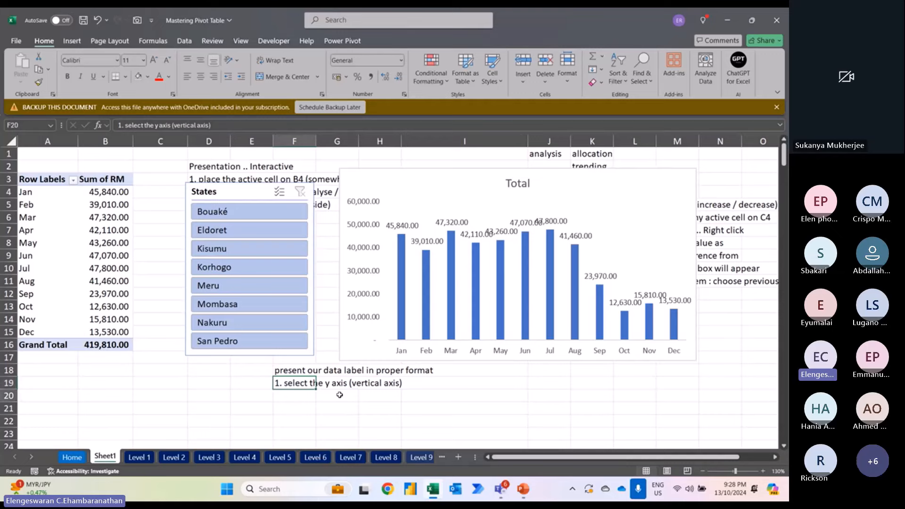
left_click(368, 273)
Step: Add the notes "2. mouse - right click" in cell F20 and "3. click format axis" in cell F21
left_click(293, 400)
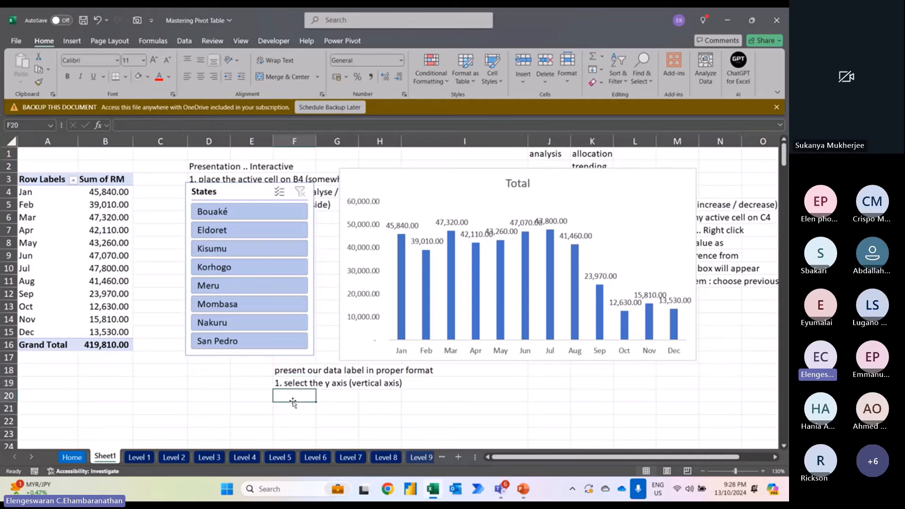
type("2. mouse ")
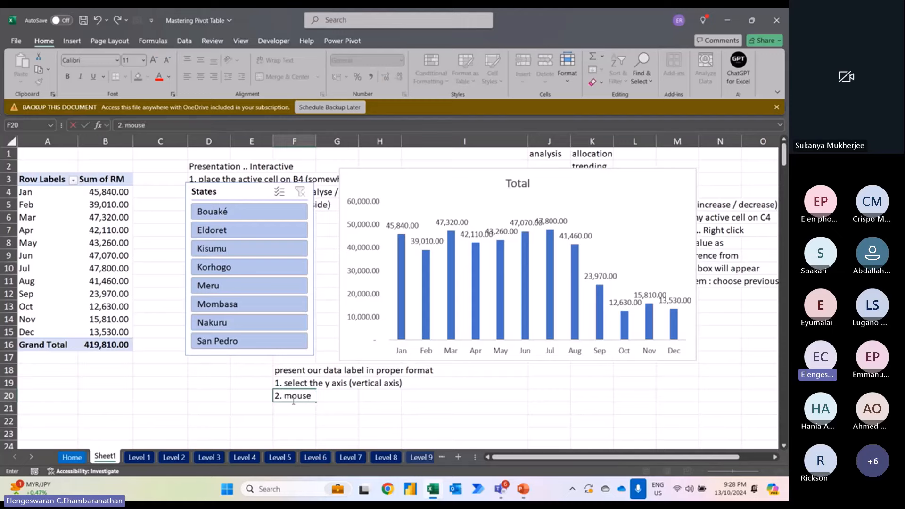
type("- right click")
key("Return")
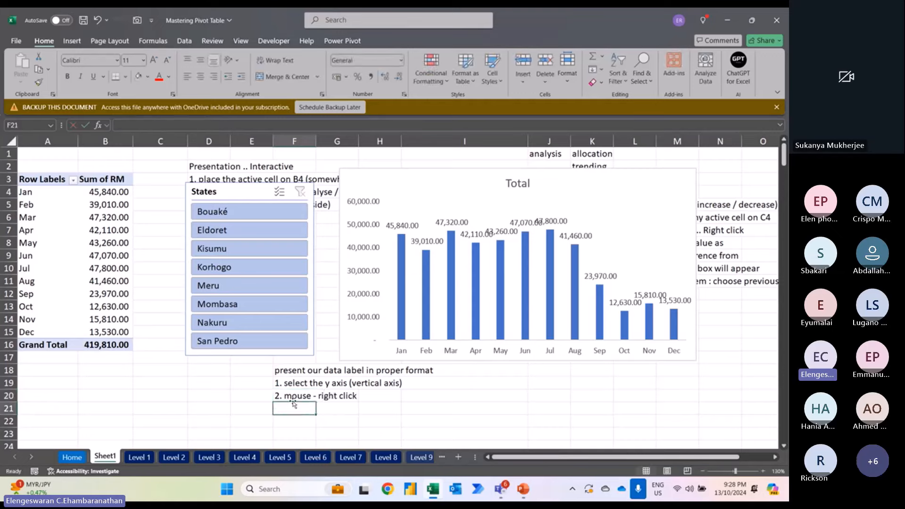
type("3.")
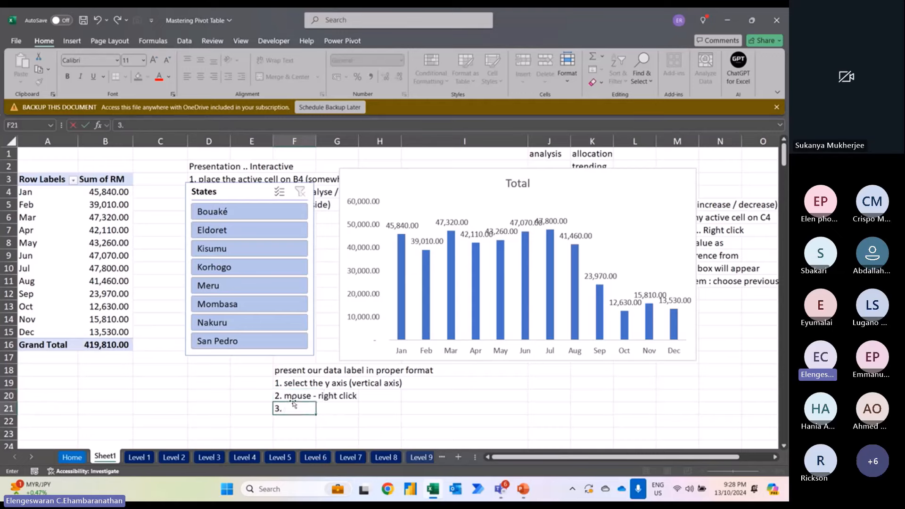
type(" click format axis")
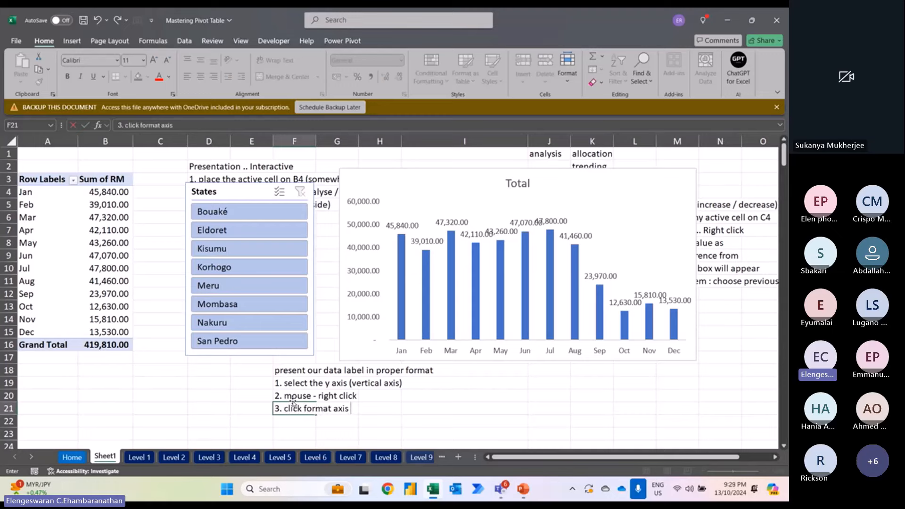
key("Return")
Step: Add "4. format axis pane will appear on the right hand side" in cell F22 and "5. display units" in cell F23
type("4.")
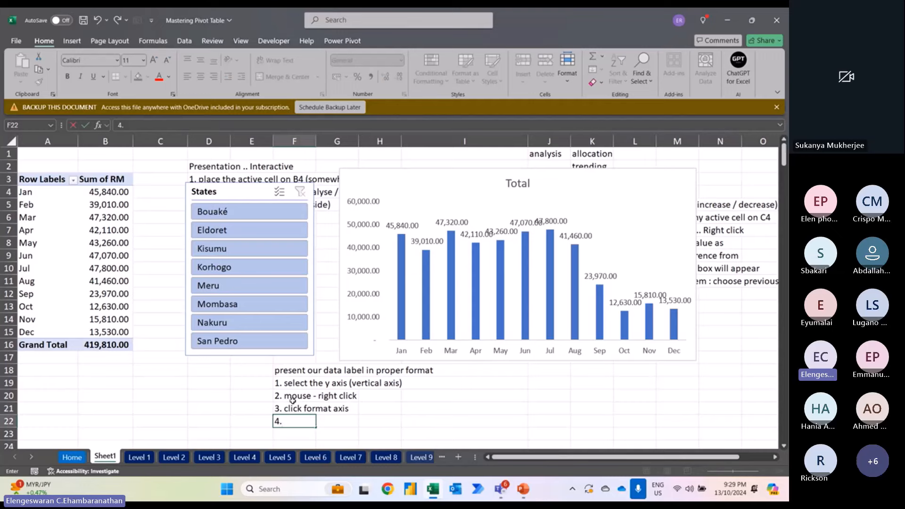
type(" format axis pane")
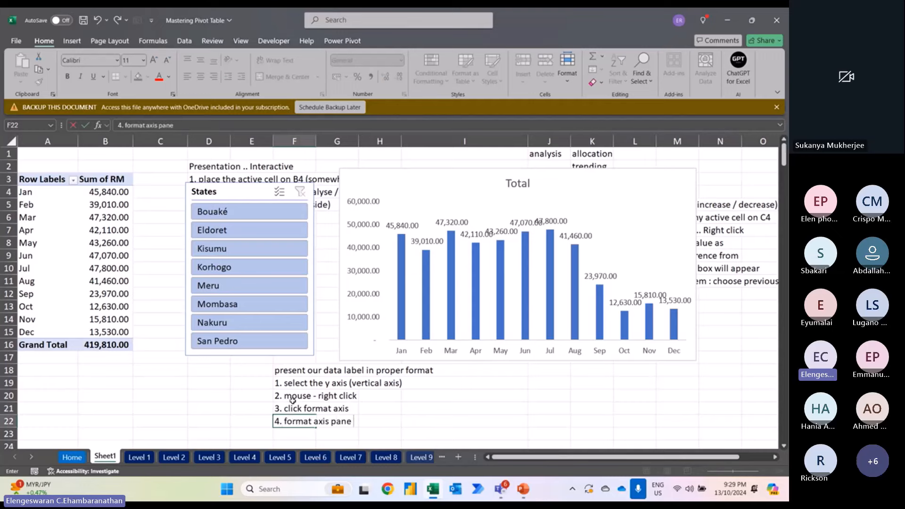
type(" will appear on the right")
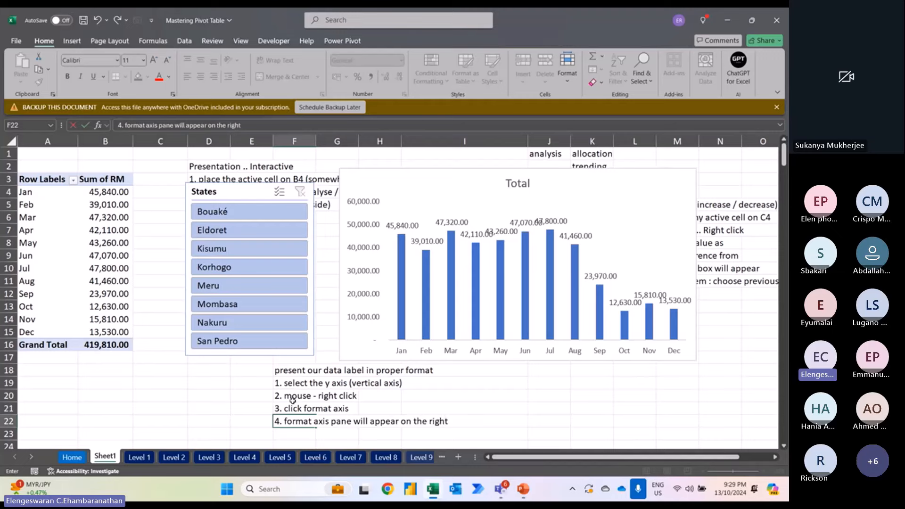
type(" hand side")
key("Return")
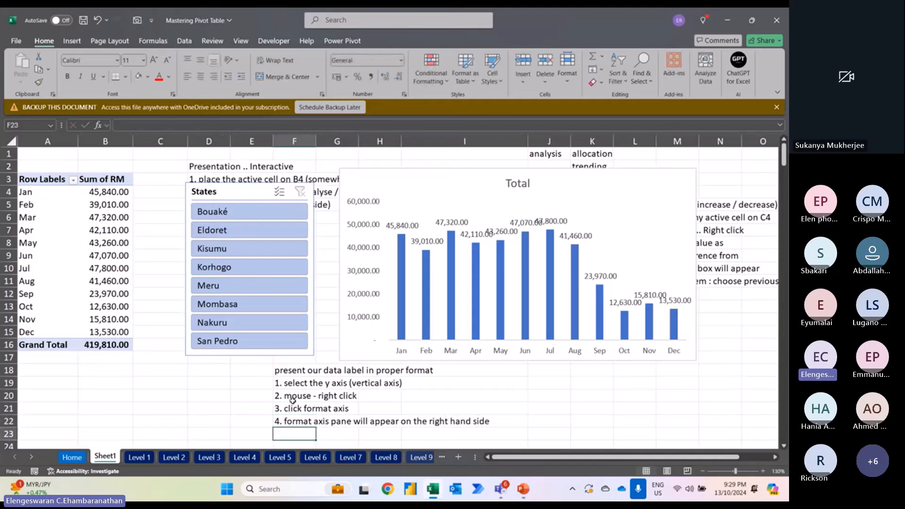
type("5")
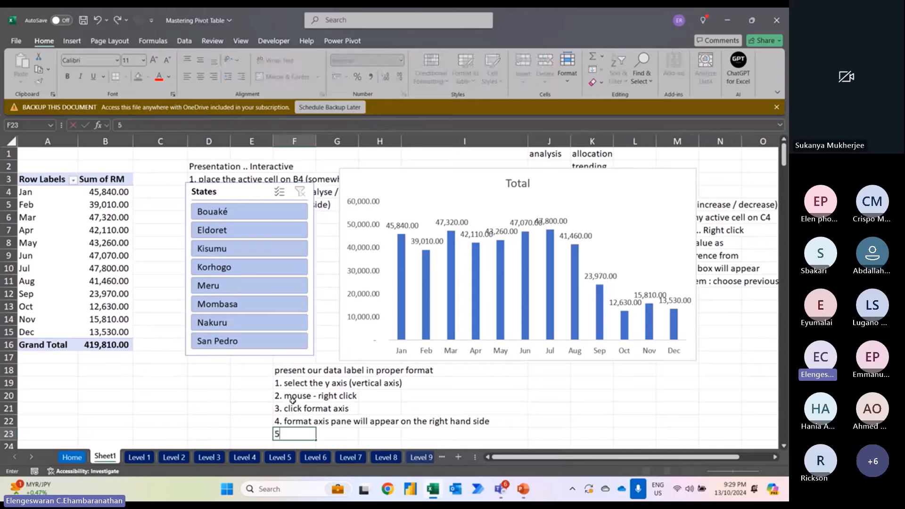
type(". display units")
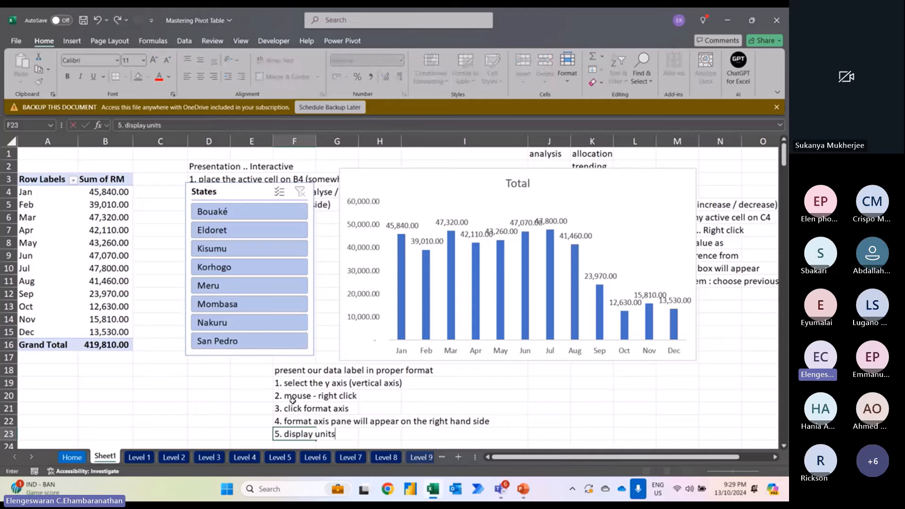
left_click(293, 404)
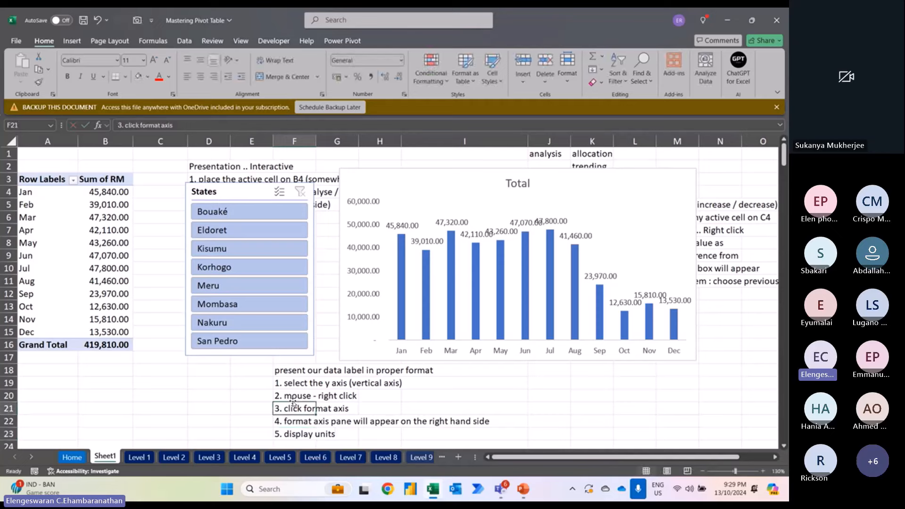
Step: Set the display units of the pivot chart's vertical axis to Thousands
left_click(362, 320)
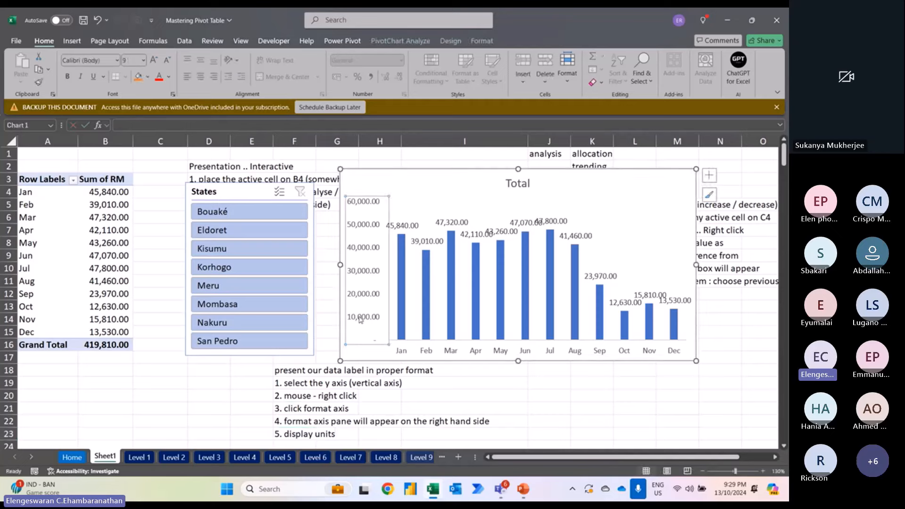
right_click(362, 202)
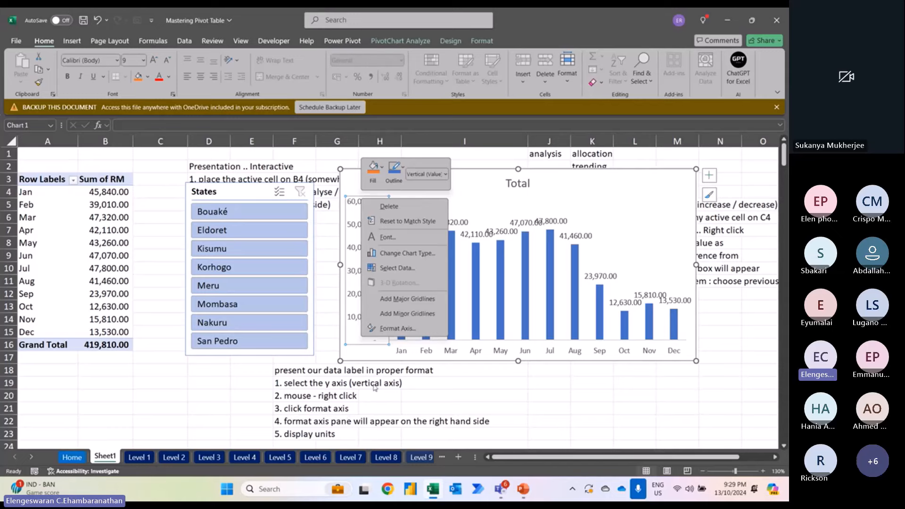
left_click(408, 331)
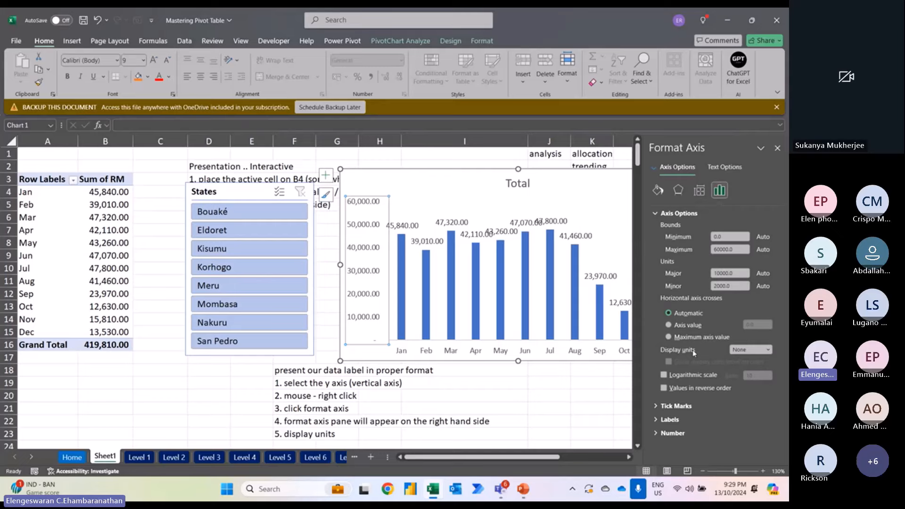
left_click(769, 350)
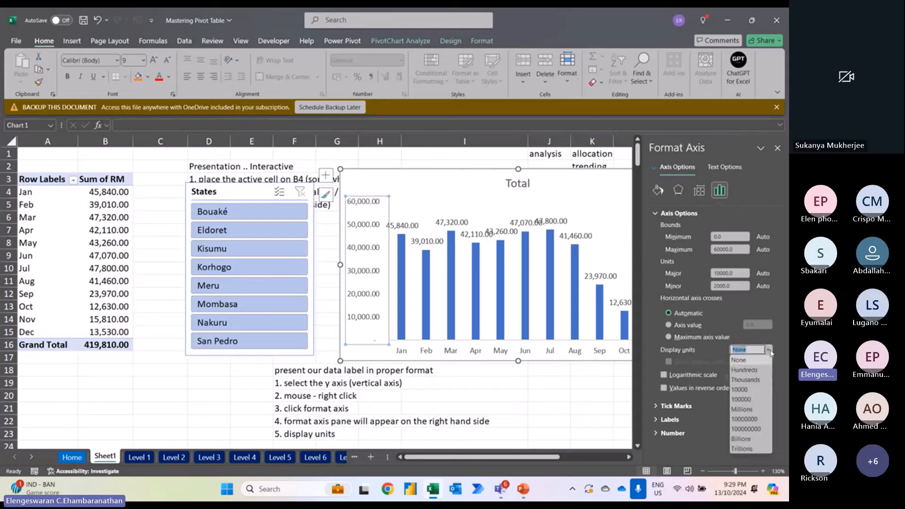
left_click(751, 380)
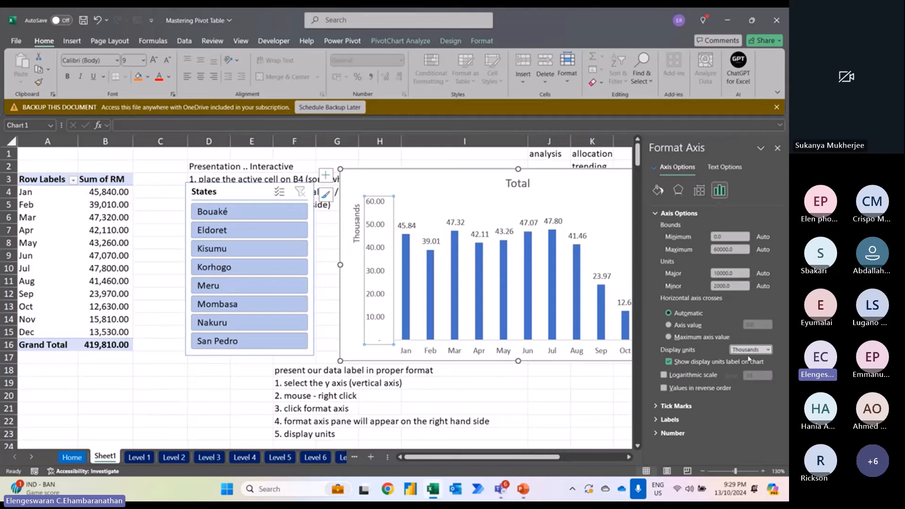
Step: Try Millions as the vertical axis display units and switch back to Thousands
left_click(768, 350)
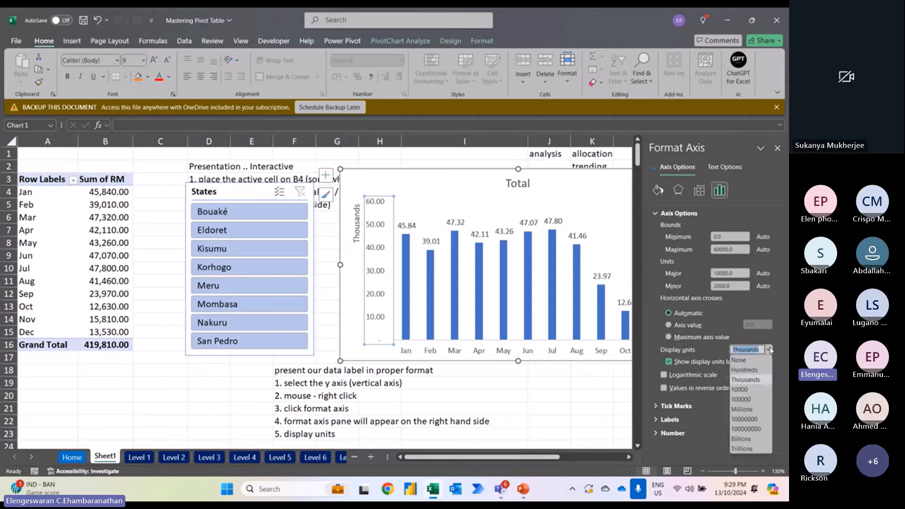
left_click(751, 410)
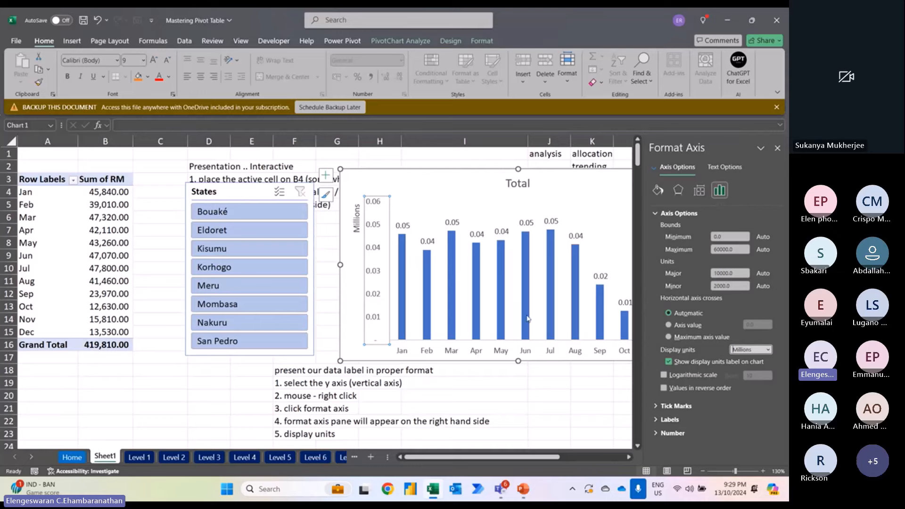
left_click(769, 349)
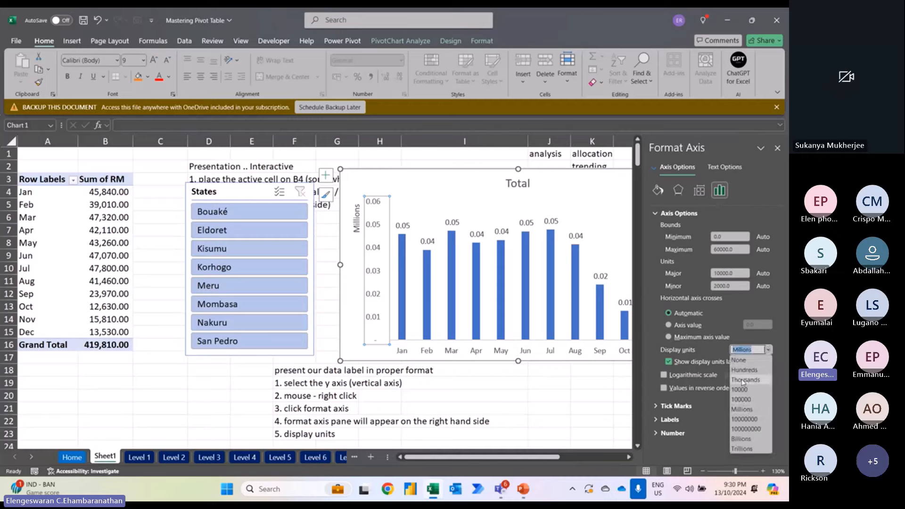
left_click(744, 380)
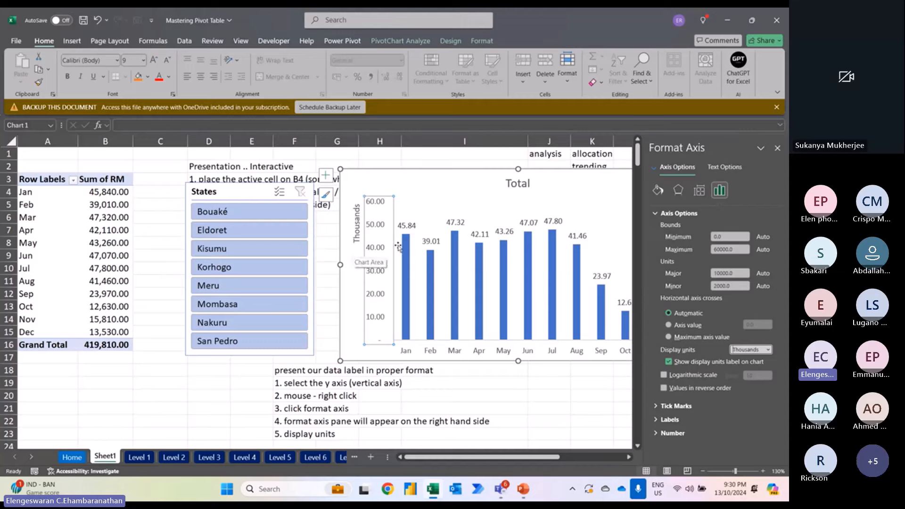
Step: Close the axis formatting options and filter the pivot table and chart to the state Bouaké with the slicer
left_click(778, 147)
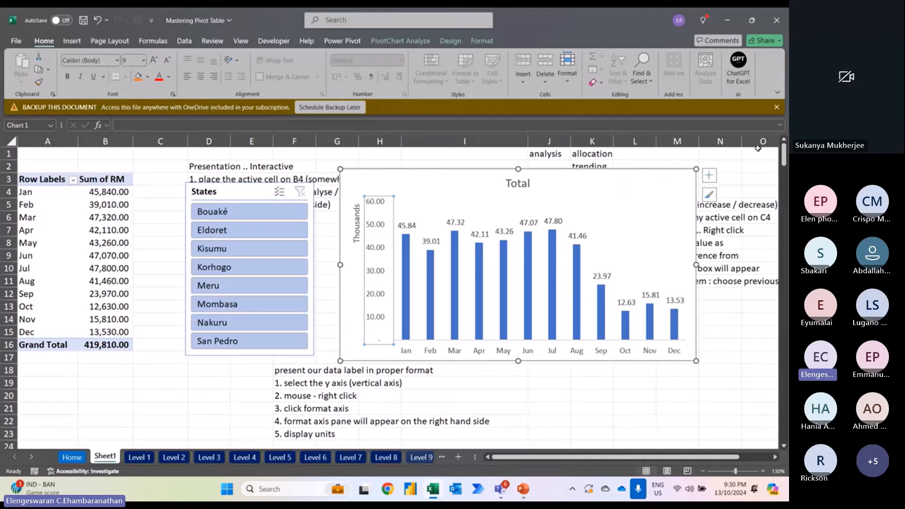
left_click(251, 212)
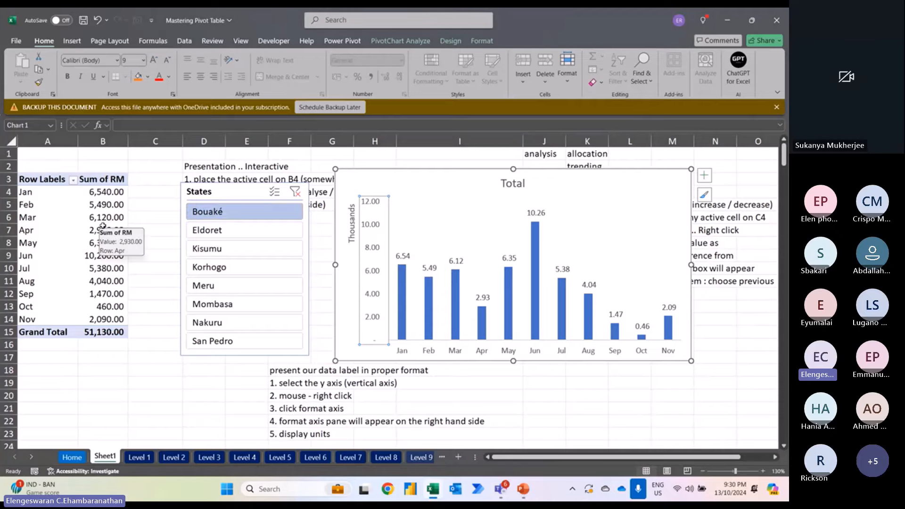
Step: Look at the Level 1 source data, switch to the Level 2 worksheet and enlarge its view to 130%
left_click(139, 458)
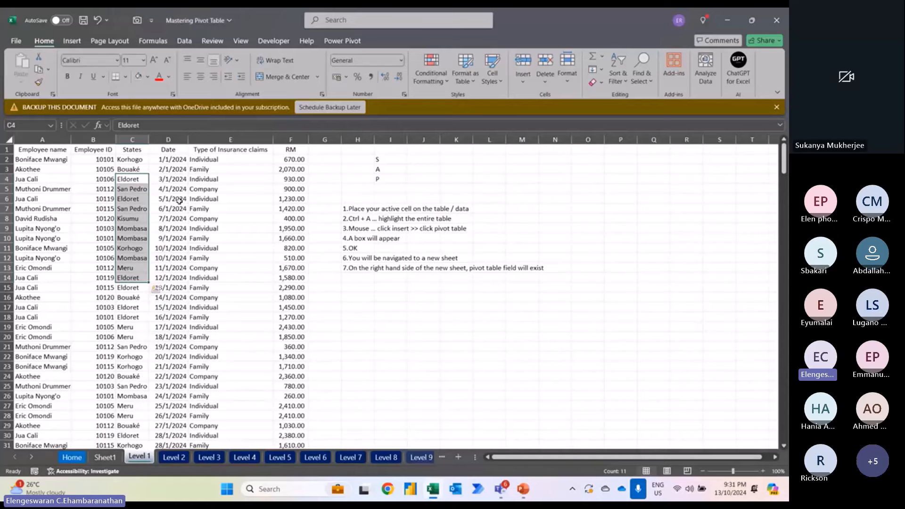
left_click(174, 458)
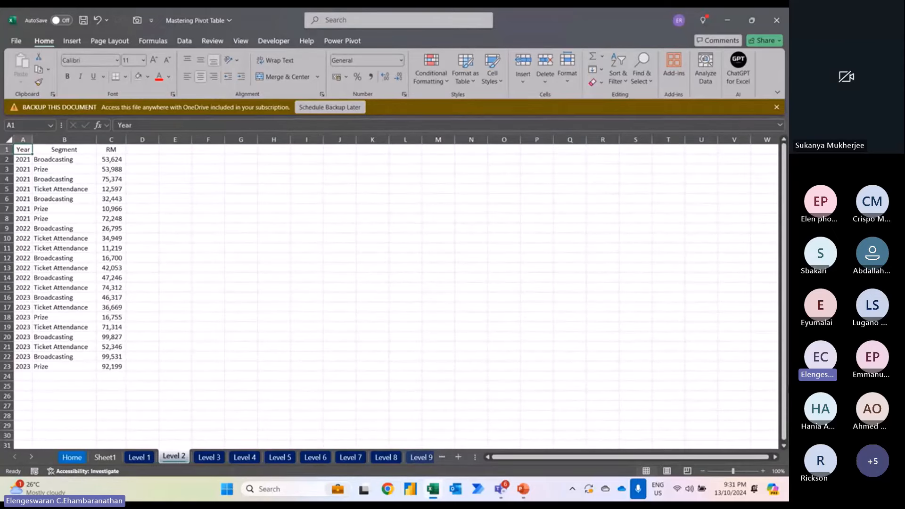
left_click(763, 471)
left_click(763, 471)
left_click(763, 471)
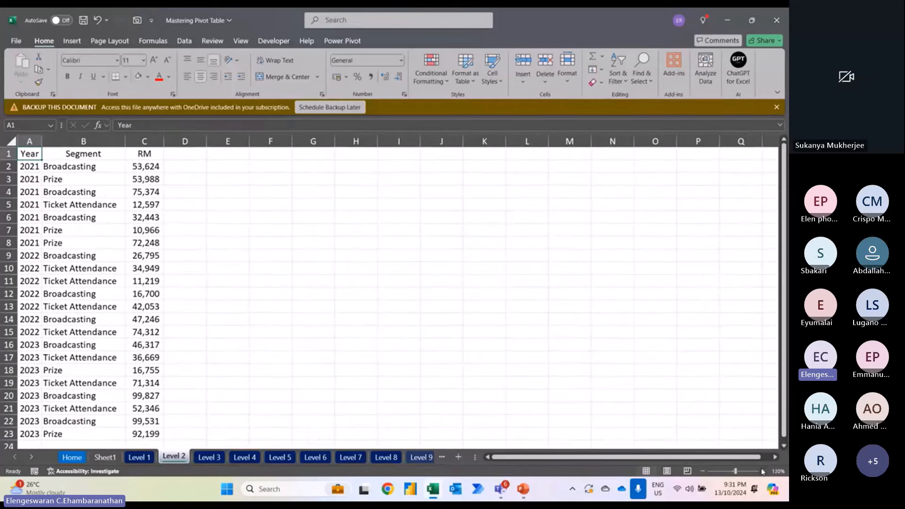
Step: Copy the numbered pivot table instructions from H6:H16 of the Level 1 sheet to cell E2 of the Level 2 sheet
left_click(139, 459)
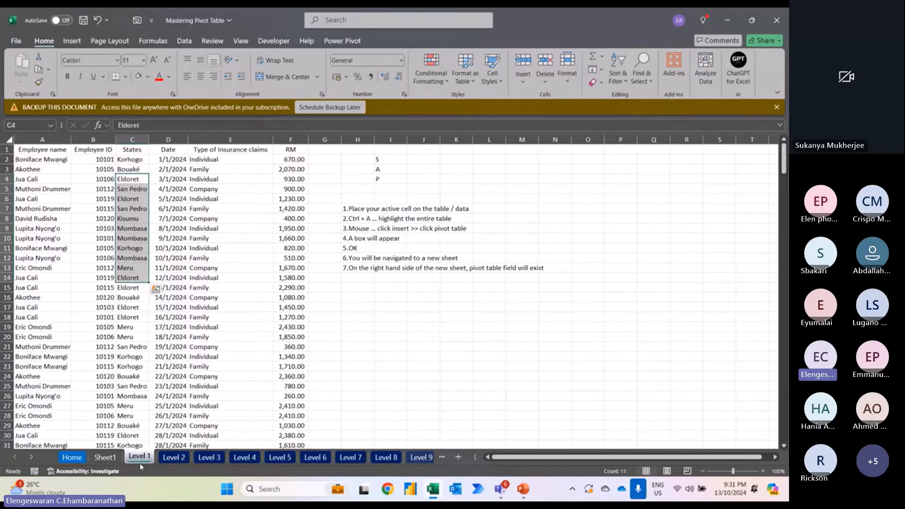
left_click_drag(360, 195, 361, 296)
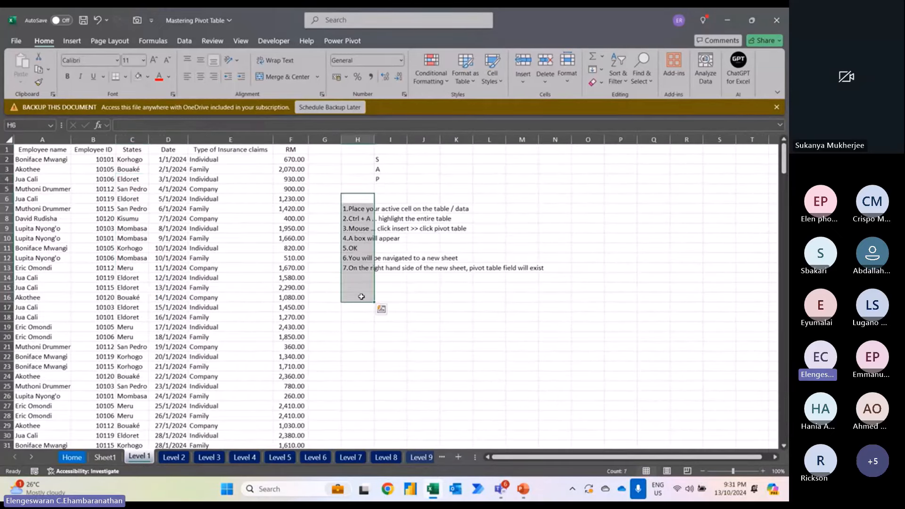
key("ctrl+c")
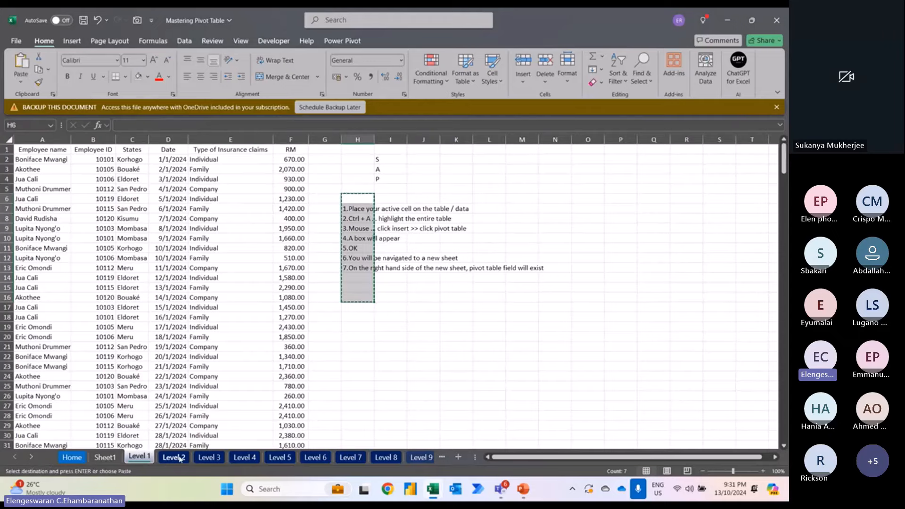
left_click(176, 458)
left_click(227, 170)
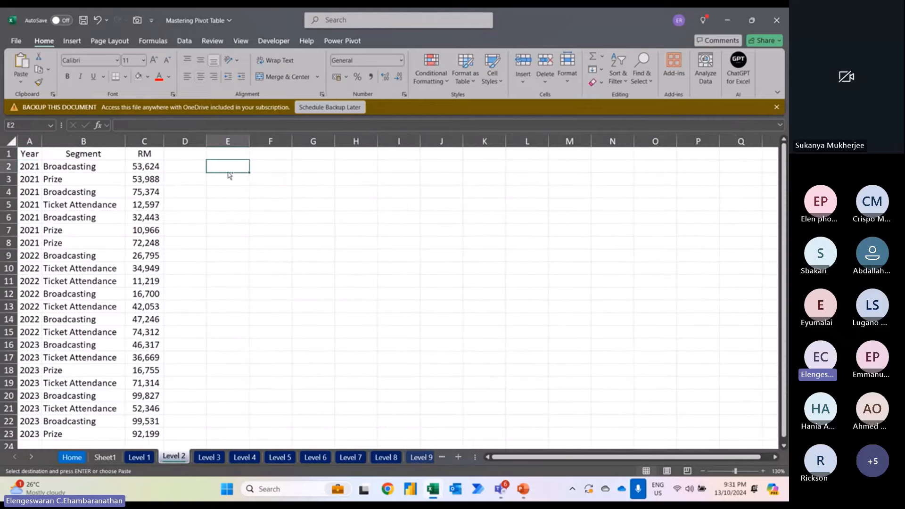
key("ctrl+v")
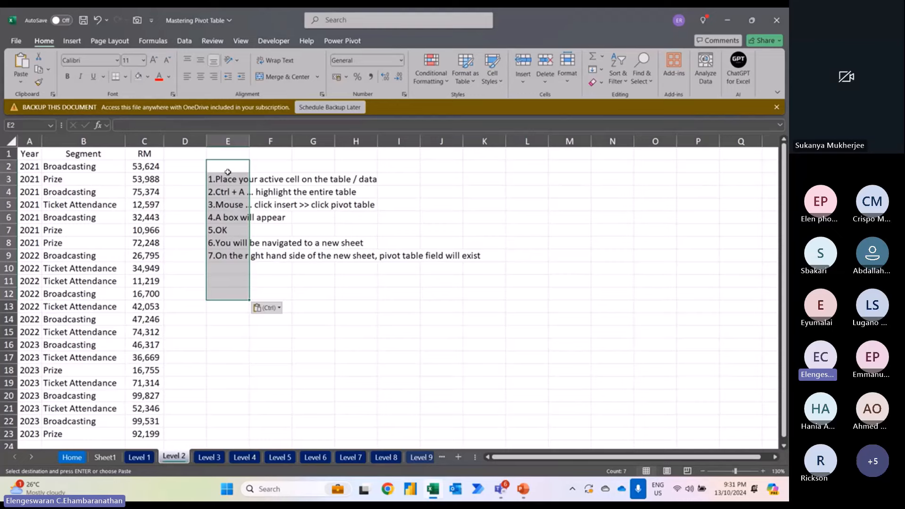
Step: Reword instruction 5 in cell E7 as "5. Existing sheet"
key("Down")
key("Down")
key("Down")
key("Down")
key("Down")
key("Down")
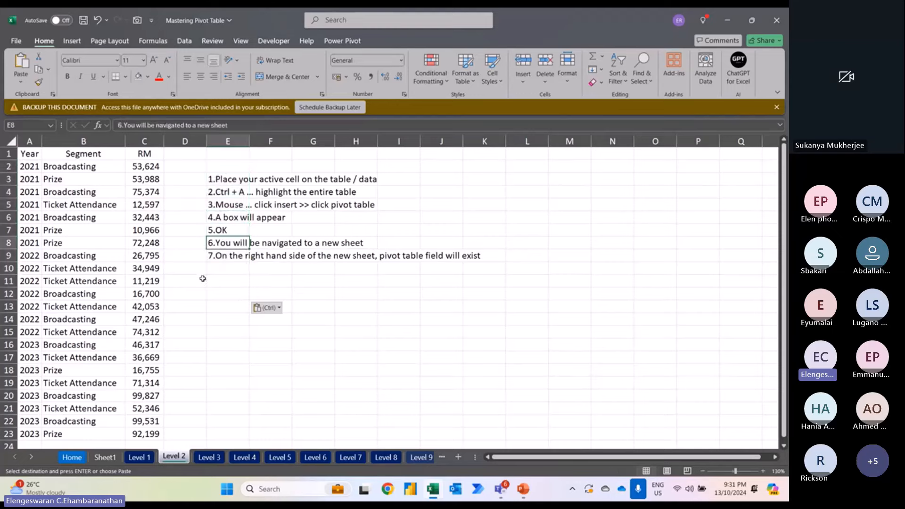
key("Up")
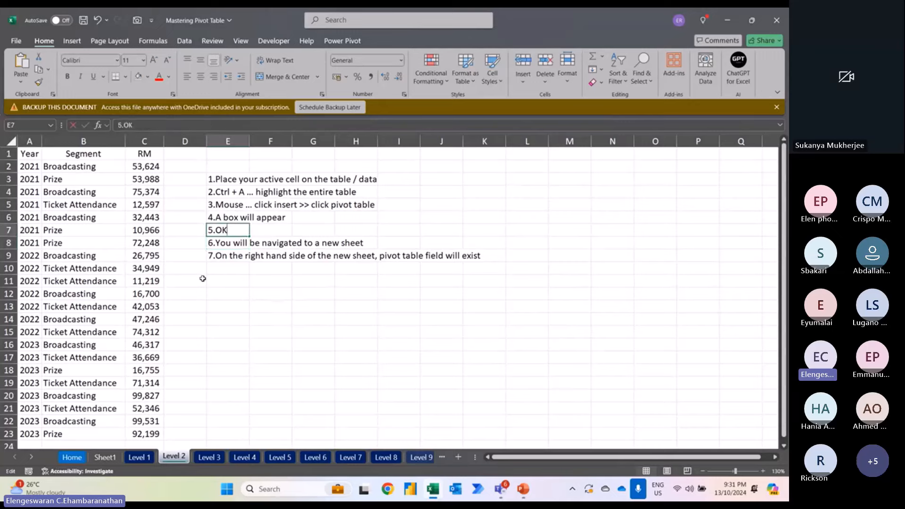
key("F2")
key("BackSpace")
key("BackSpace")
type("E")
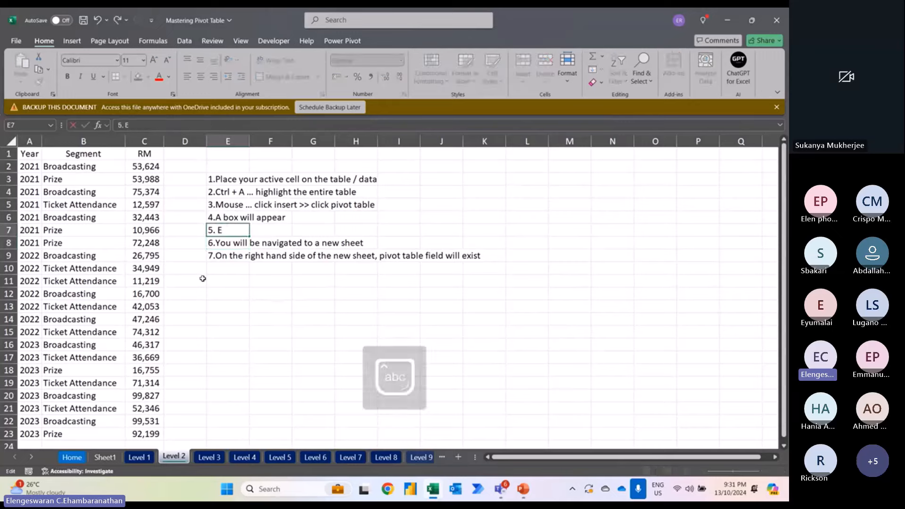
type("xisting sheet")
key("Return")
Step: Reword instruction 6 as "6.on the right hand side, pivot table field will appear" and clear instruction 7 below it
key("F2")
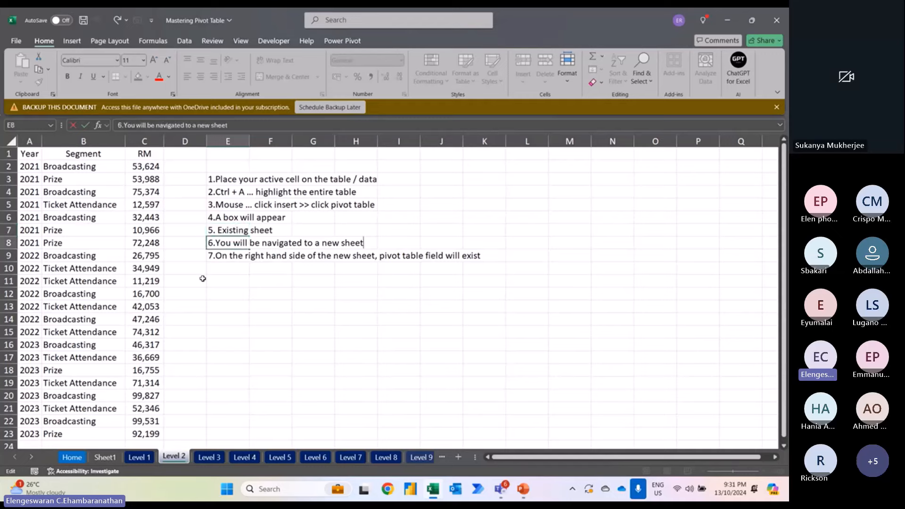
key("shift+Left")
key("shift+Left")
key("shift+Left")
key("shift+Left")
key("shift+Left")
key("shift+Left")
key("shift+Left")
key("shift+Left")
key("shift+Left")
key("shift+Left")
key("shift+Left")
key("shift+Left")
key("shift+Left")
key("shift+Left")
key("shift+Left")
key("shift+Left")
key("shift+Left")
key("shift+Left")
key("shift+Left")
key("shift+Left")
key("shift+Left")
key("shift+Left")
key("shift+Left")
key("shift+Left")
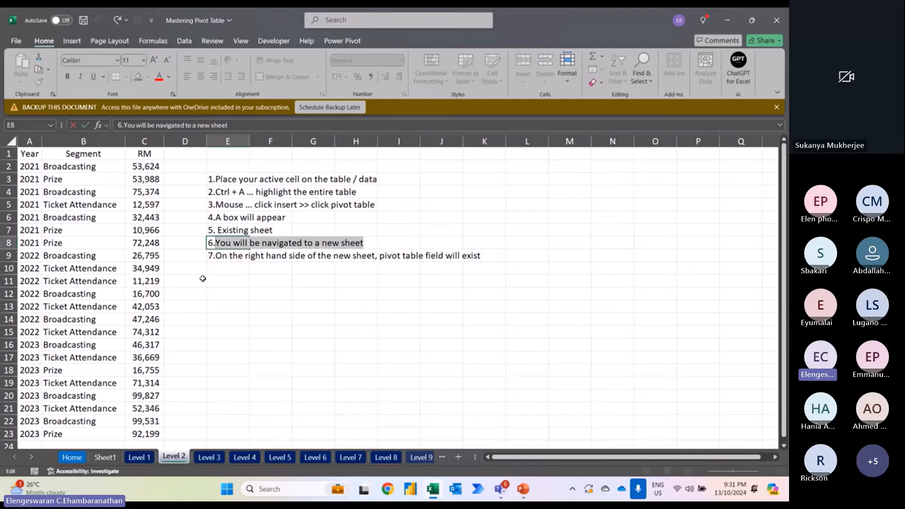
type("on the right hand side, ")
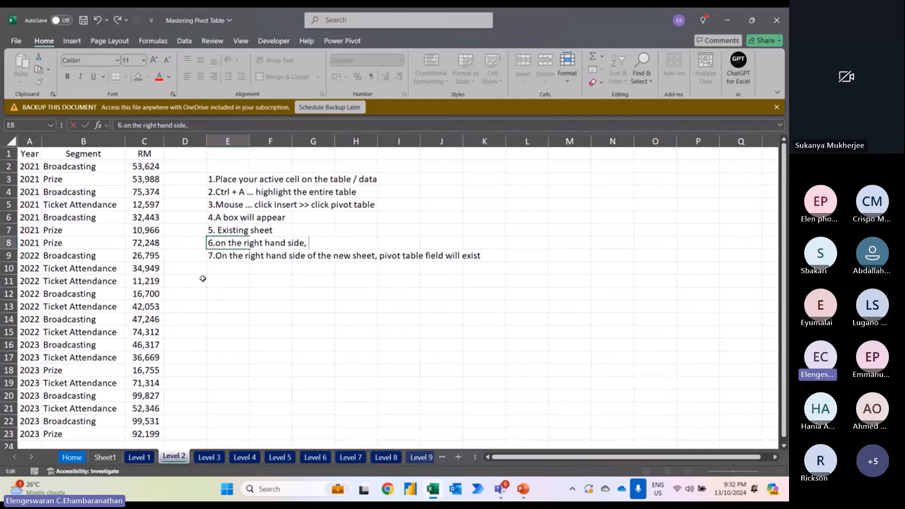
type("pivot table fi")
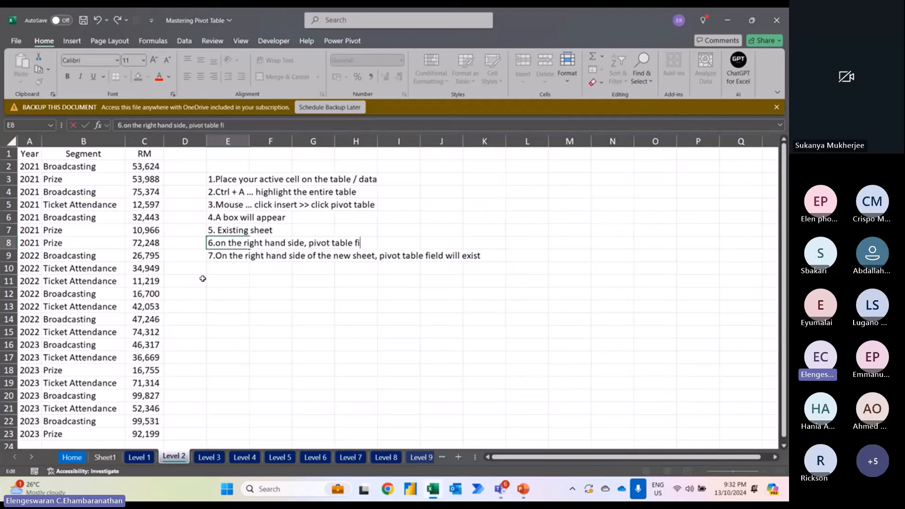
type("eld")
type(" will")
type(" appea")
type("r")
key("Return")
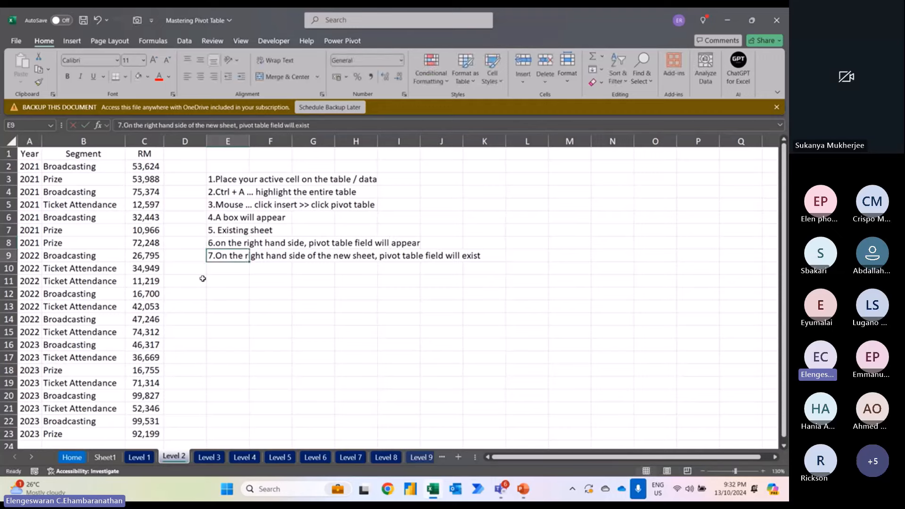
key("ctrl+z")
Step: Extend instruction 5 in cell E7 to read "5. Existing sheet ... choose location J1"
key("Up")
key("Up")
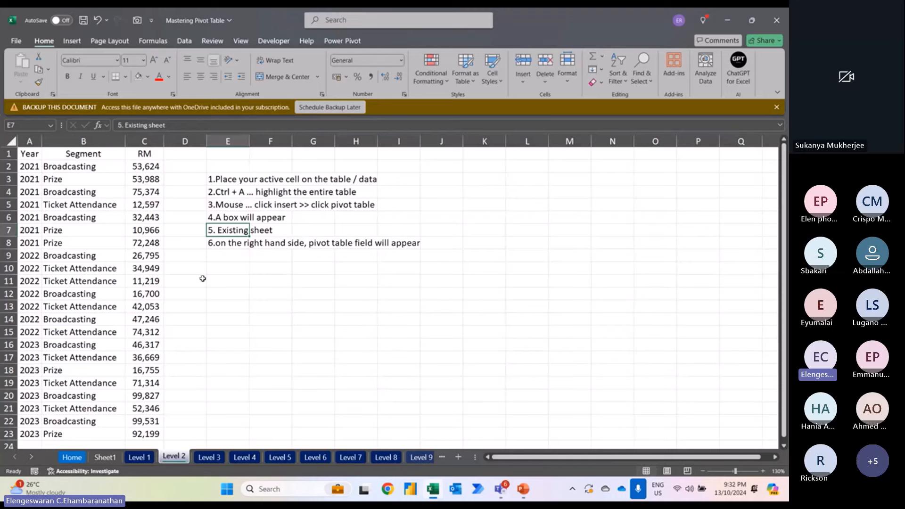
key("F2")
type("... cho")
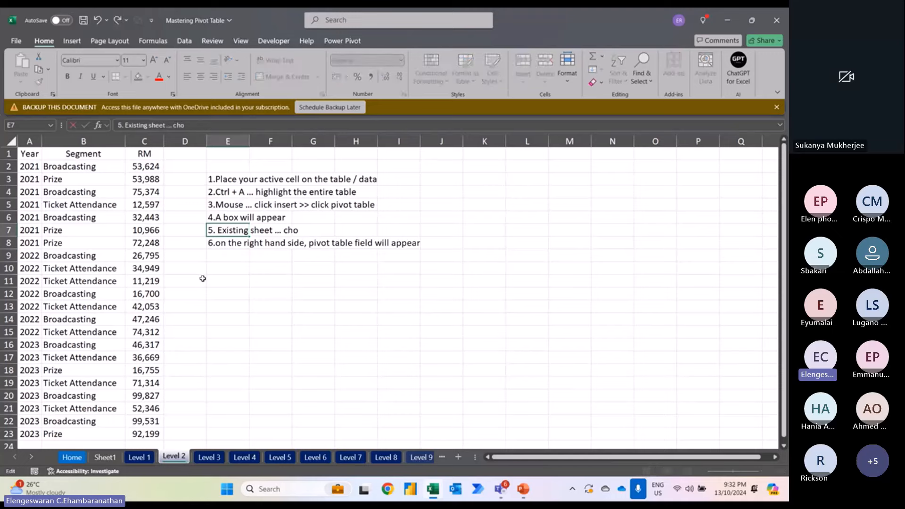
type("ose location")
key("Caps_Lock")
type("J1")
key("Return")
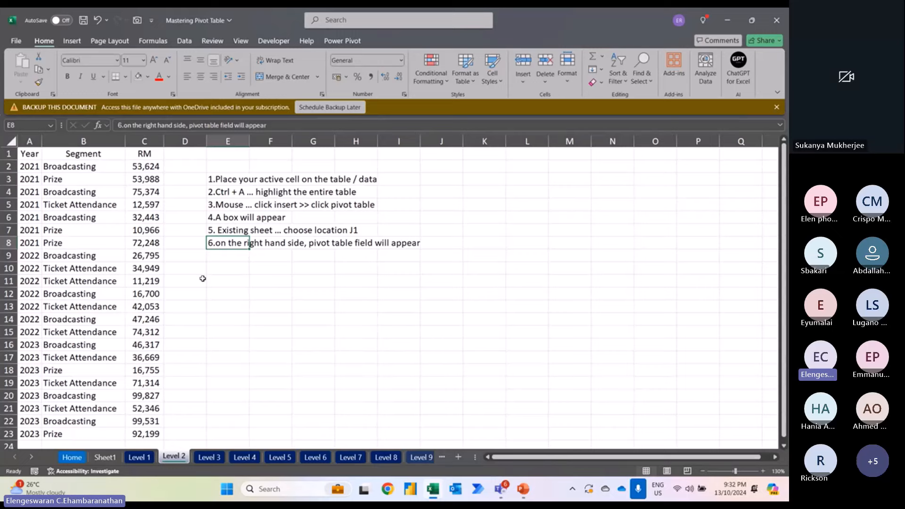
Step: Insert a pivot table from the whole Level 2 data table, placed in the existing worksheet at cell J1
left_click(137, 457)
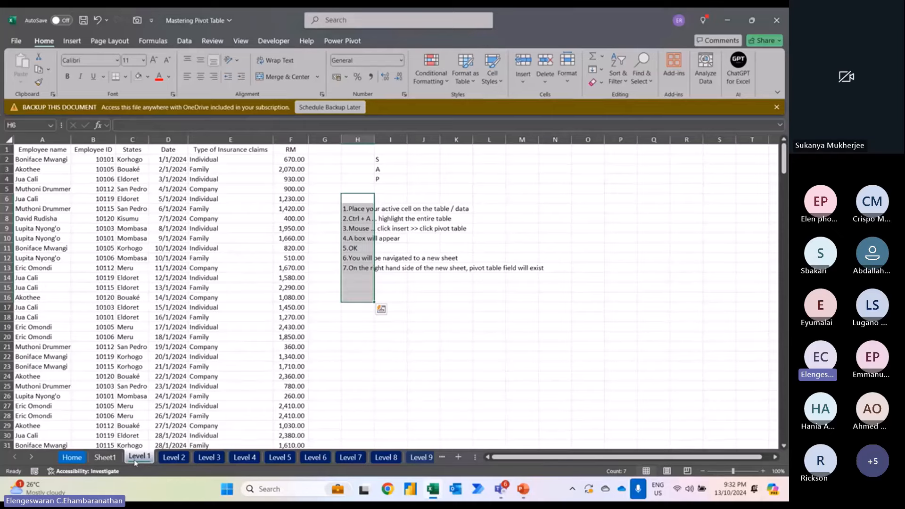
left_click(168, 459)
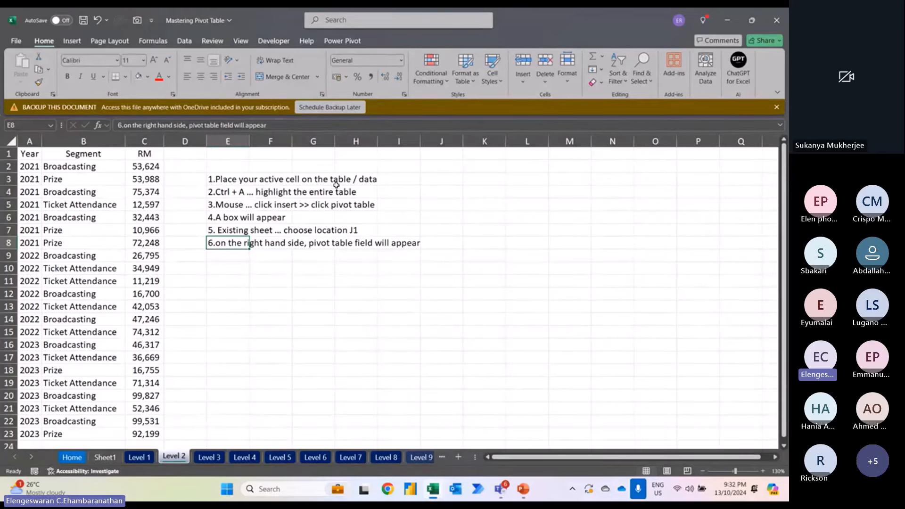
left_click(145, 217)
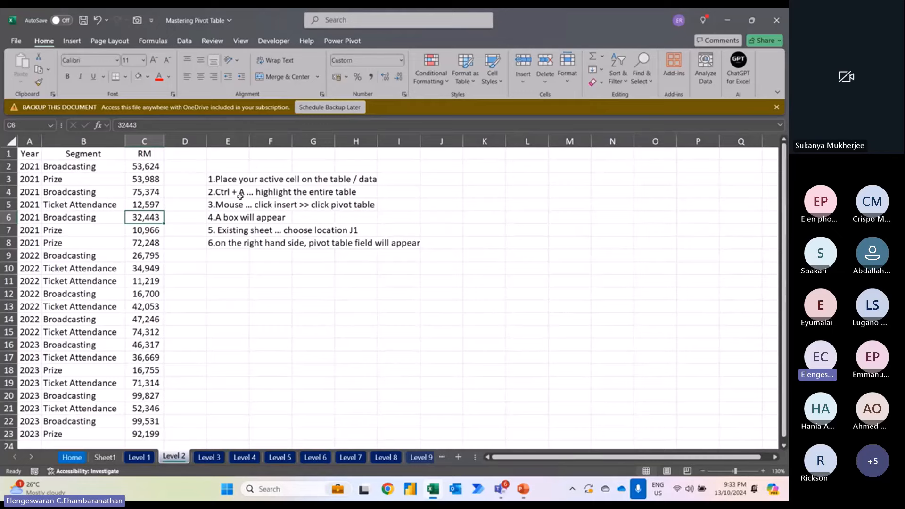
key("ctrl+a")
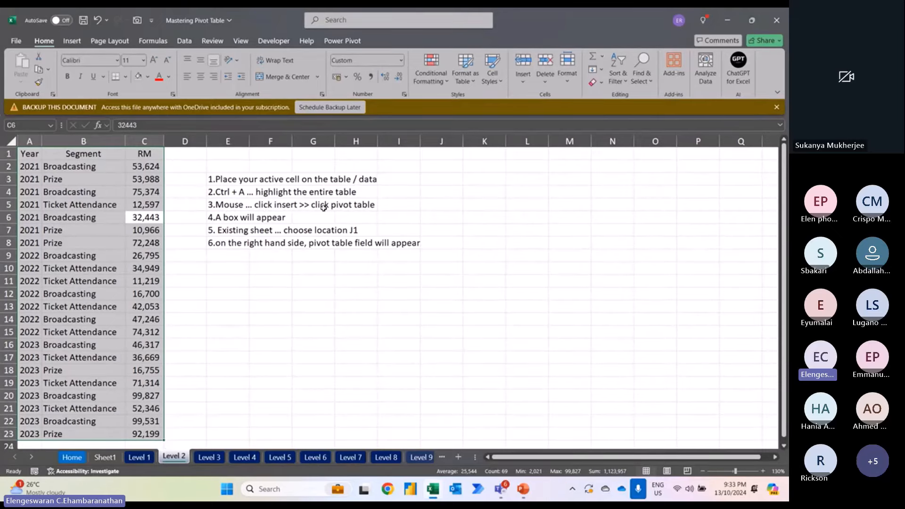
left_click(67, 40)
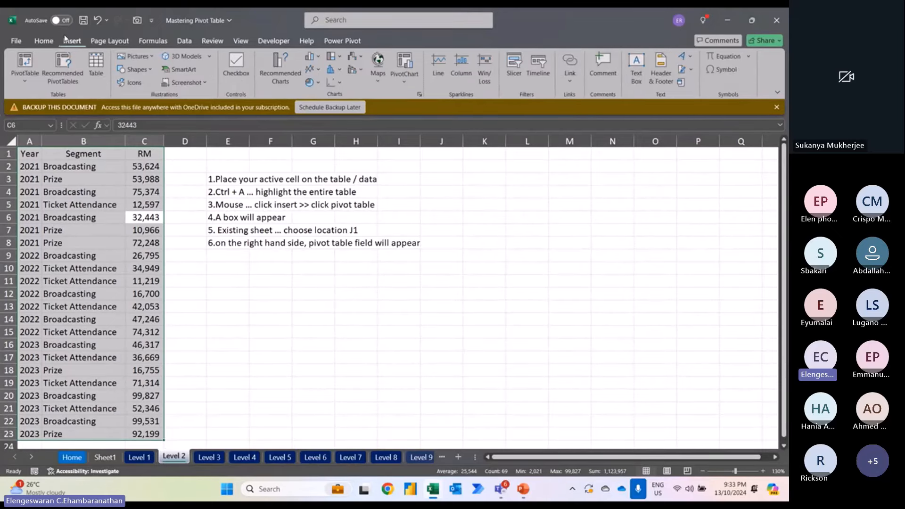
left_click(24, 66)
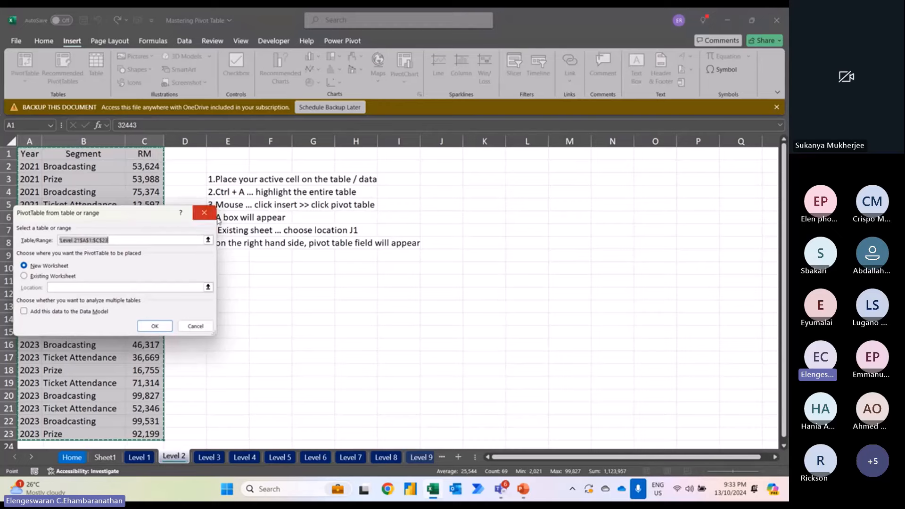
left_click_drag(122, 215, 523, 165)
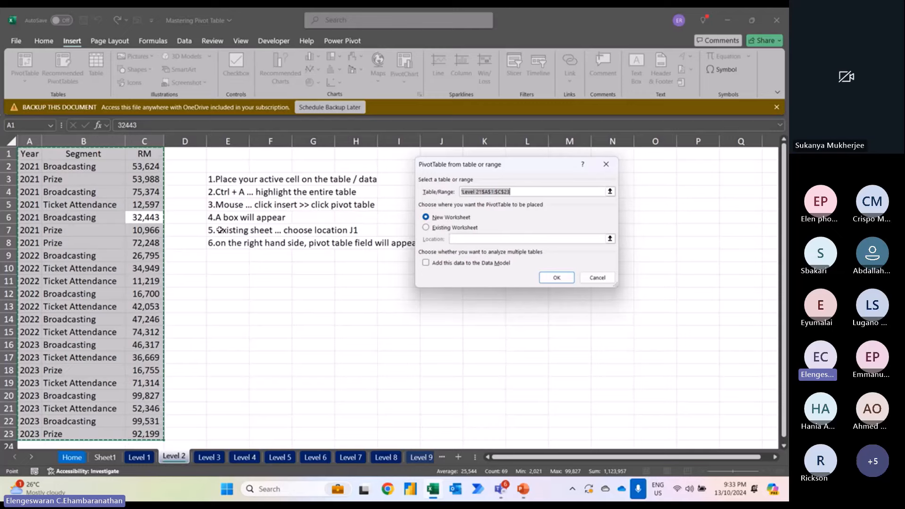
left_click(426, 228)
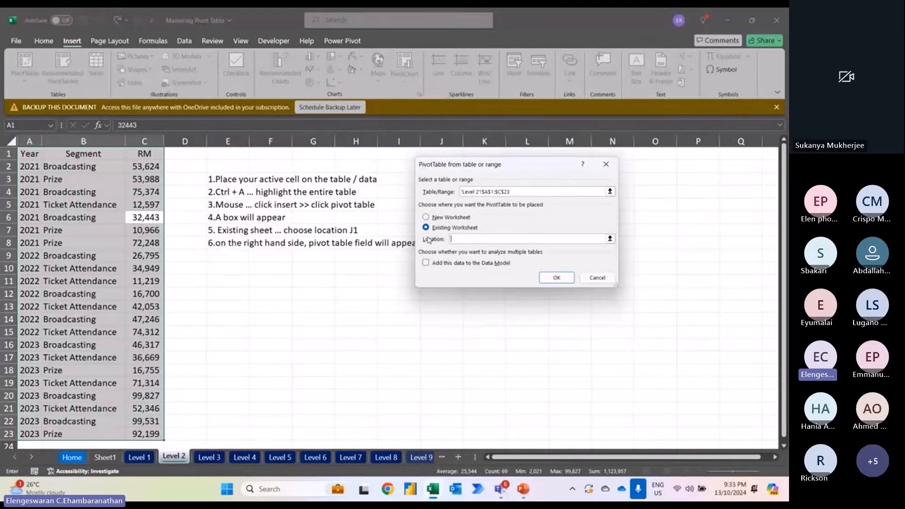
left_click(430, 151)
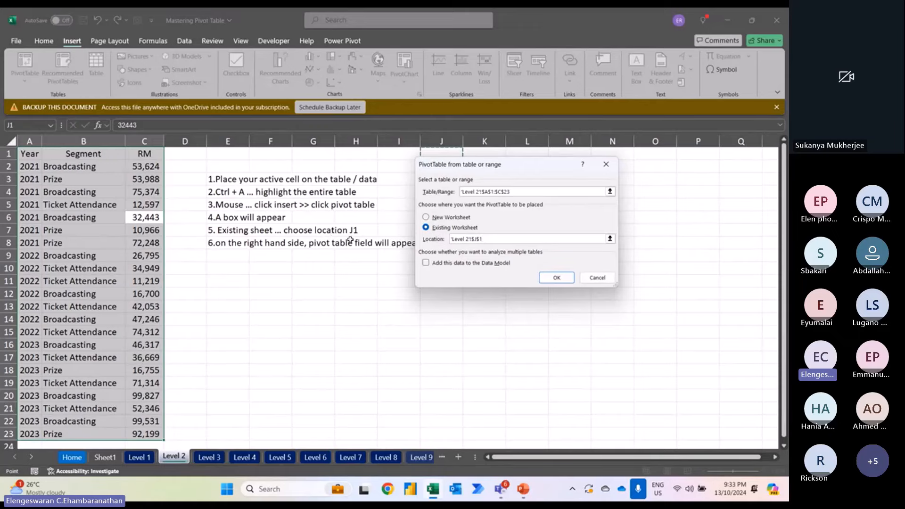
left_click(557, 278)
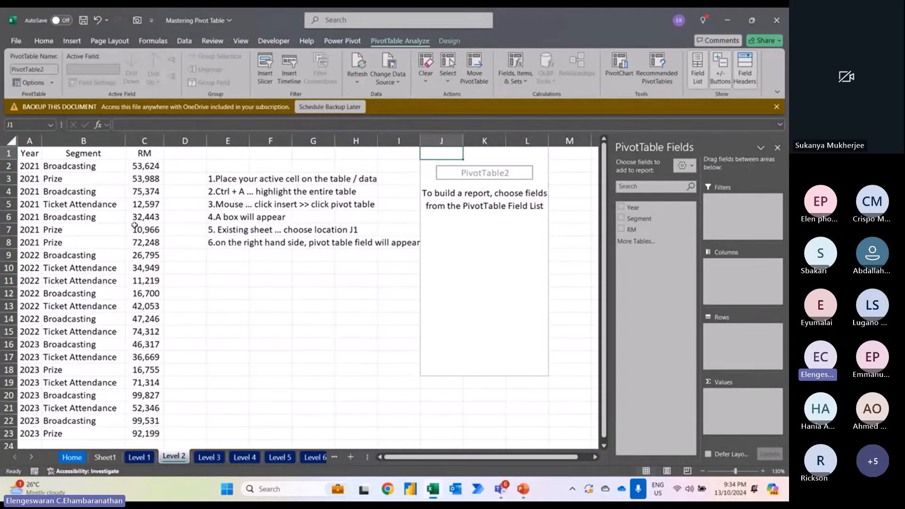
Step: Examine the Year, Segment and RM columns of the Level 2 source data
left_click(30, 155)
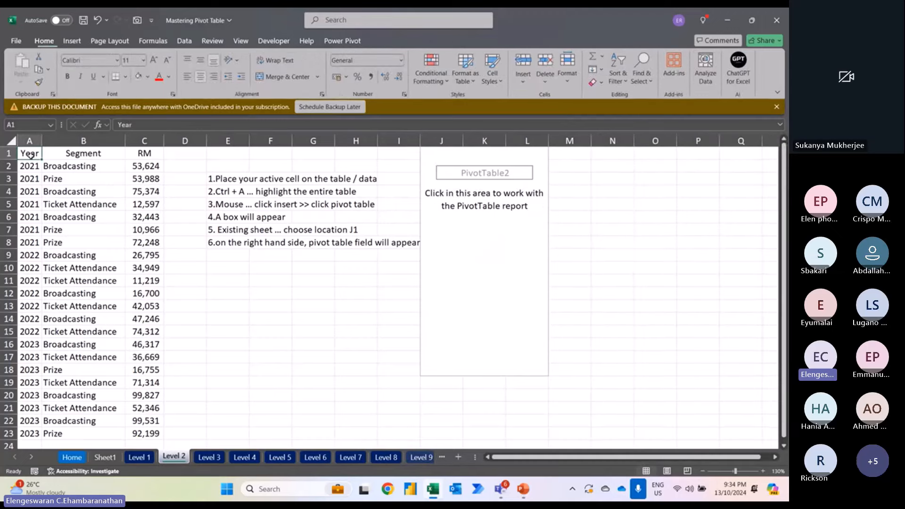
left_click(78, 155)
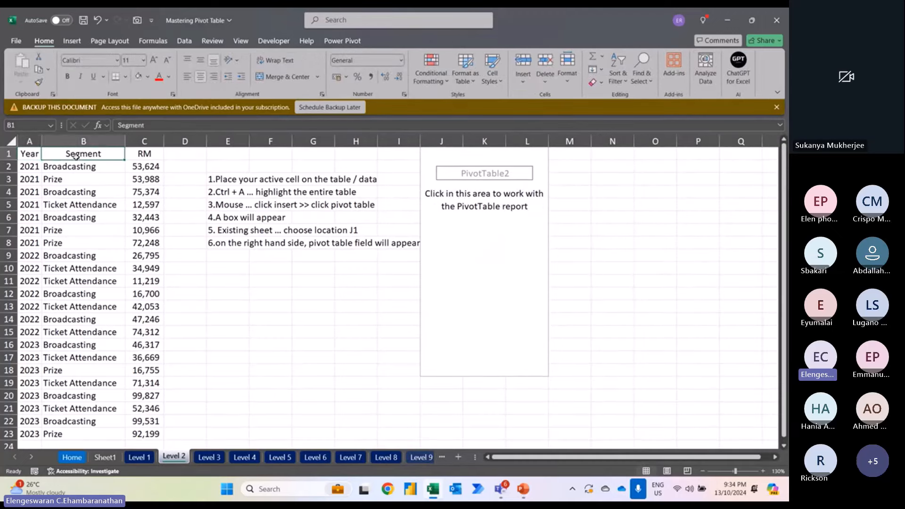
left_click(145, 155)
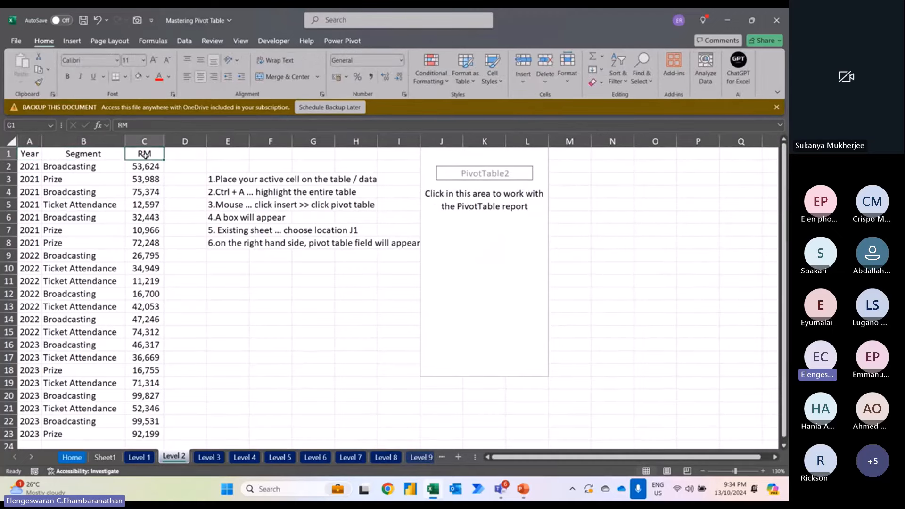
left_click(31, 155)
left_click(86, 156)
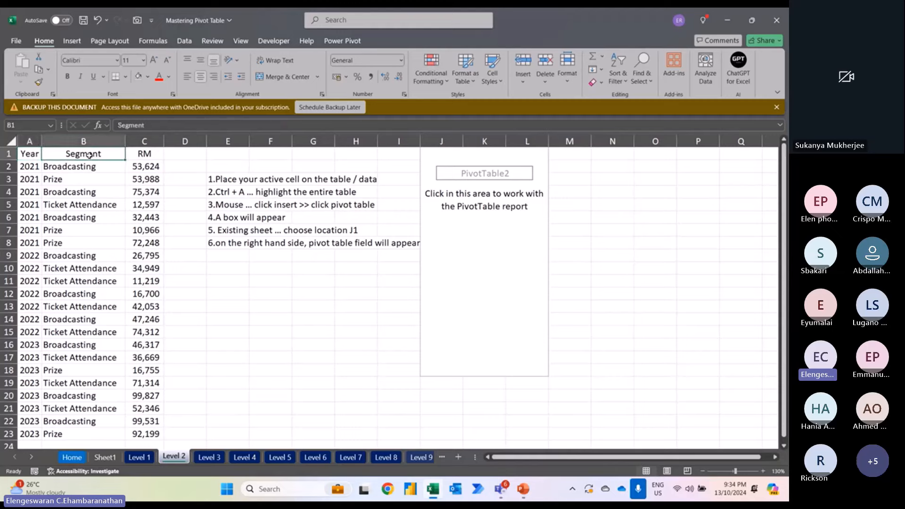
left_click(145, 156)
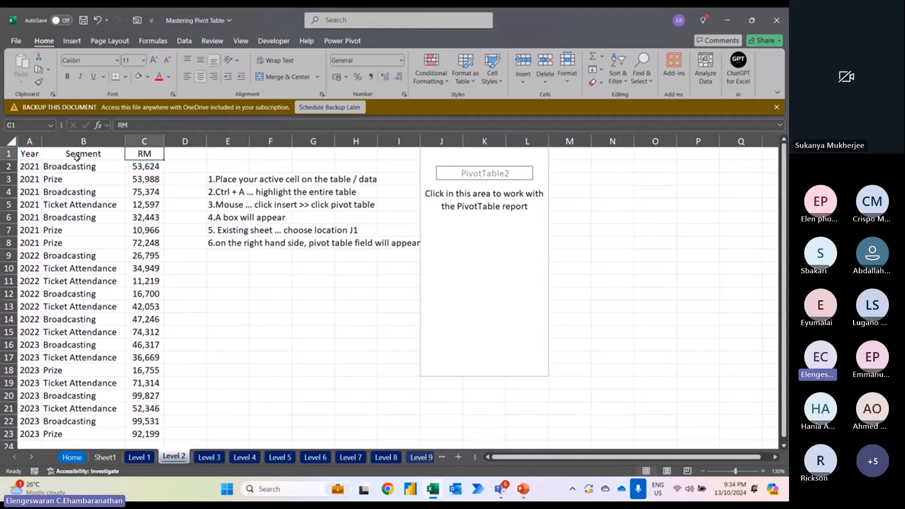
left_click_drag(31, 171, 30, 319)
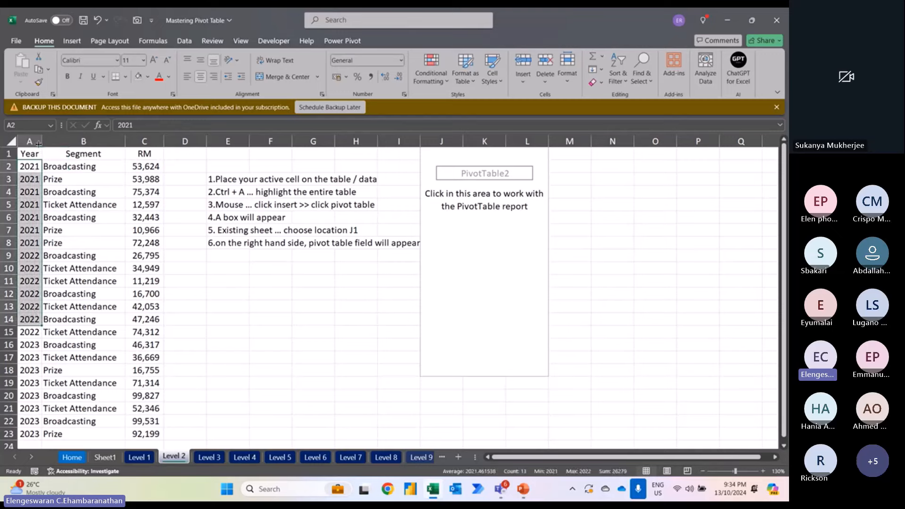
left_click(32, 212)
left_click_drag(31, 212, 30, 242)
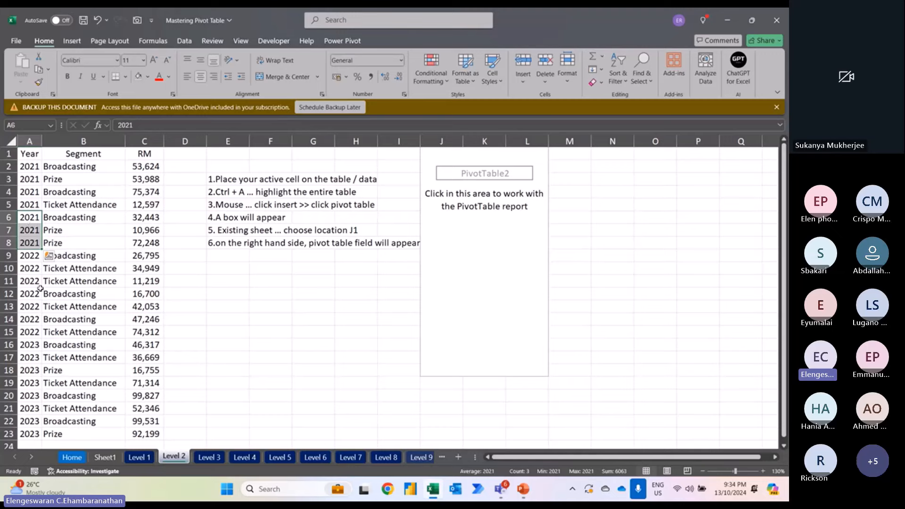
left_click(98, 153)
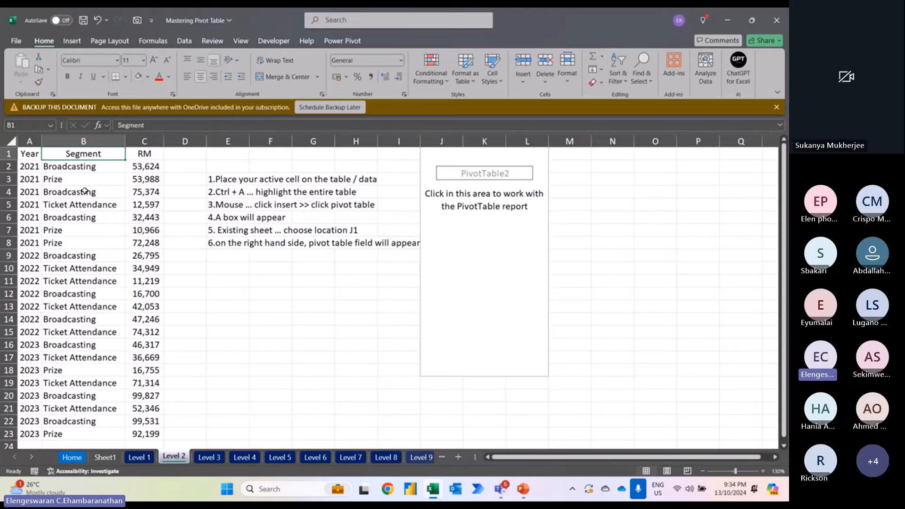
left_click(72, 168)
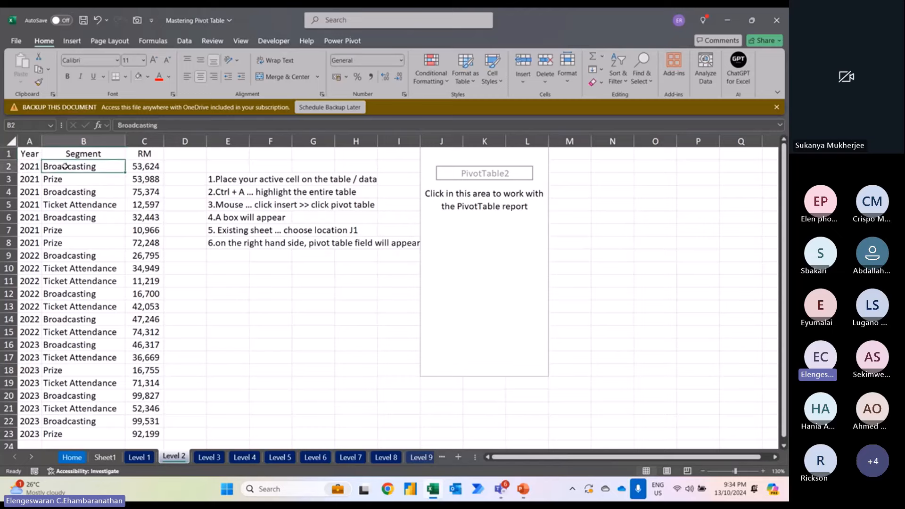
Step: Inspect the segment names in column B and the amounts in the RM column of the source data
left_click(64, 193)
left_click(59, 204)
left_click(54, 229)
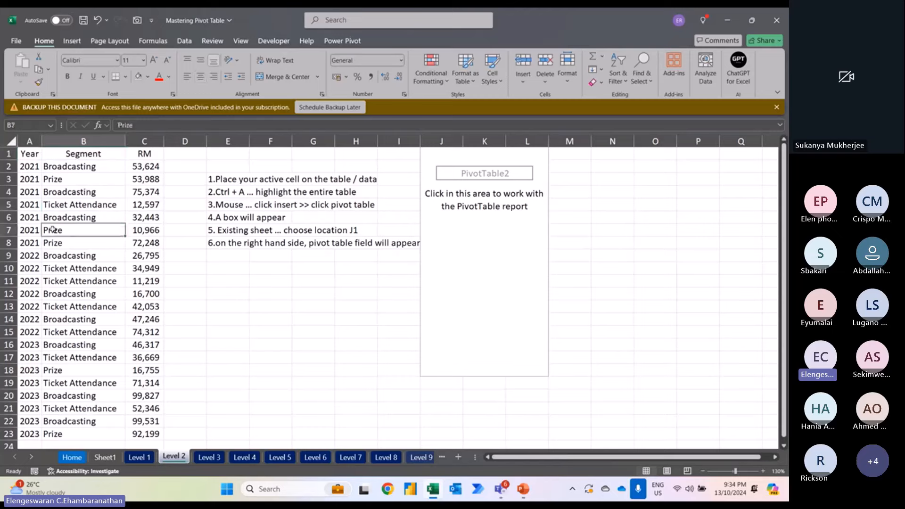
left_click(144, 159)
left_click_drag(143, 180, 145, 305)
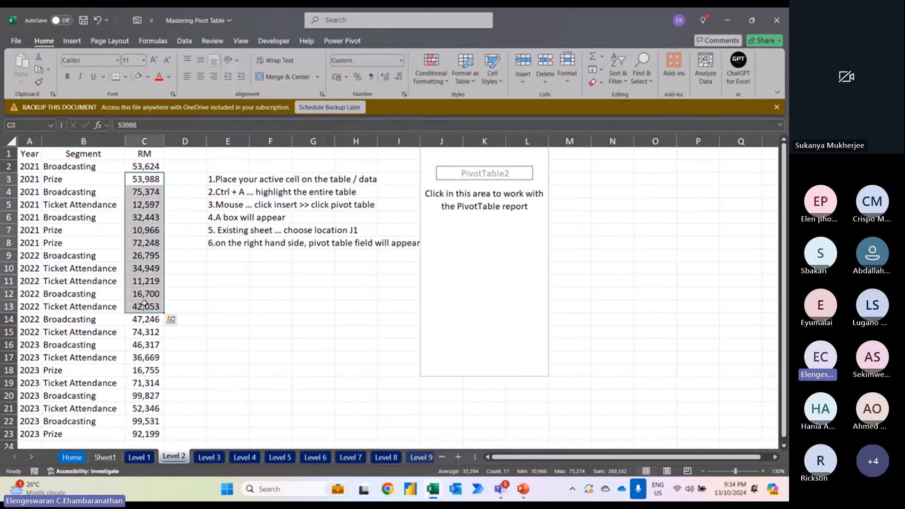
Step: List the two data types below the instructions, entering "numbers" in cell E10 and "text" in cell E11
left_click(238, 273)
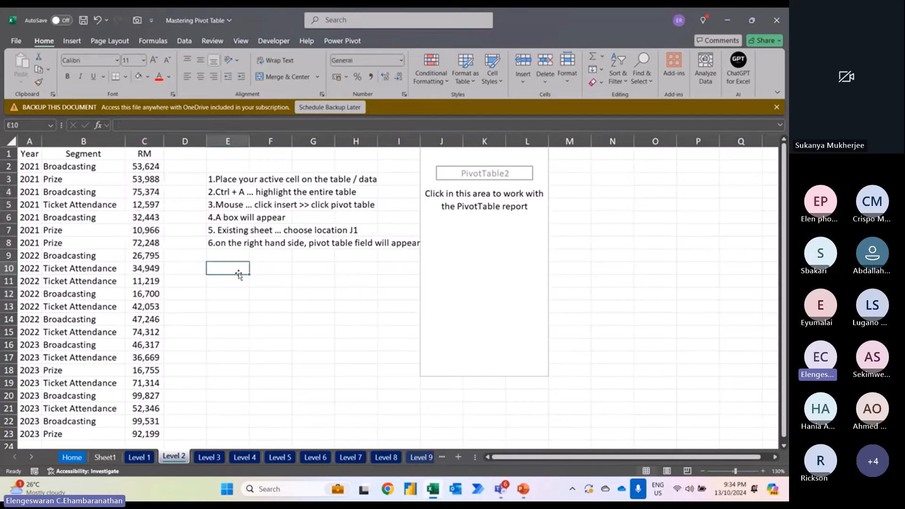
type("UN")
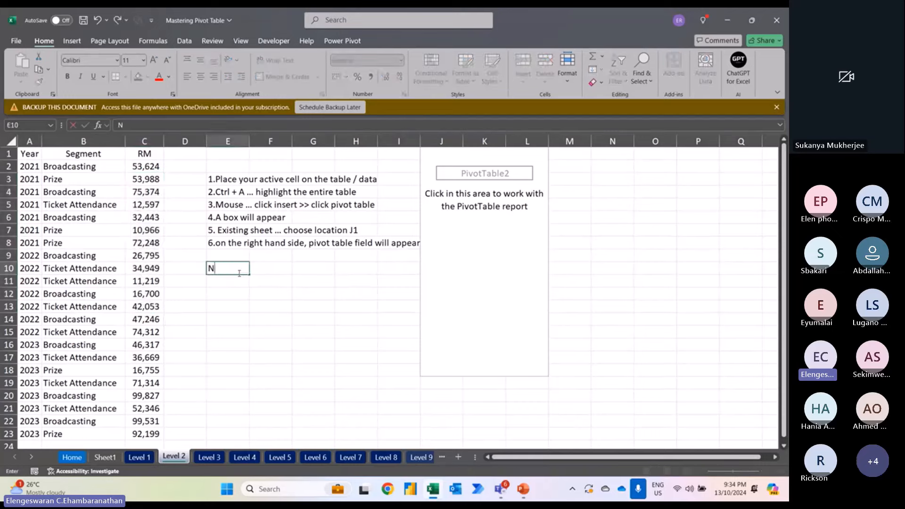
key("BackSpace")
key("BackSpace")
key("Caps_Lock")
type("u")
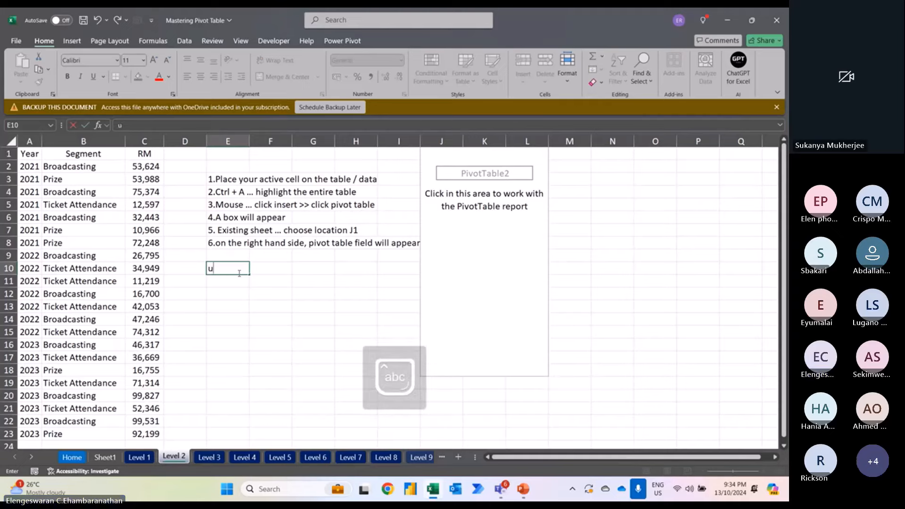
key("BackSpace")
type("numbers")
key("Return")
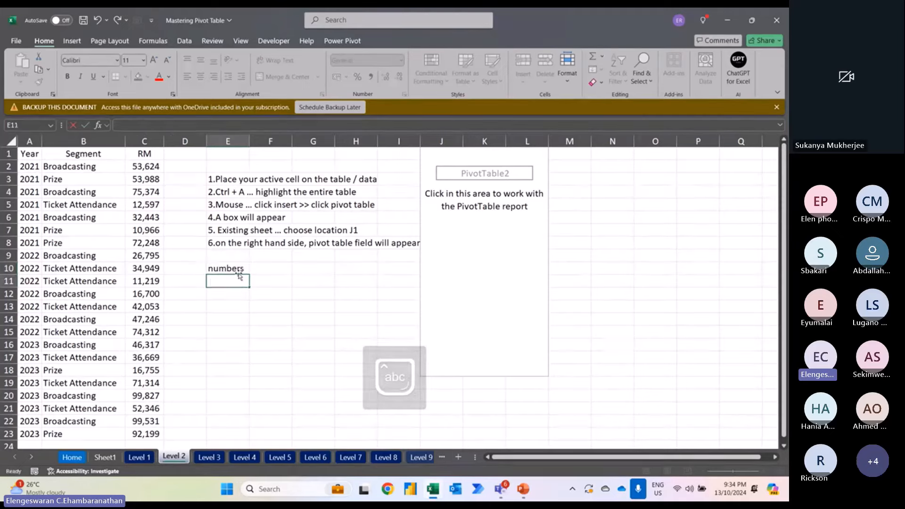
type("text")
key("Return")
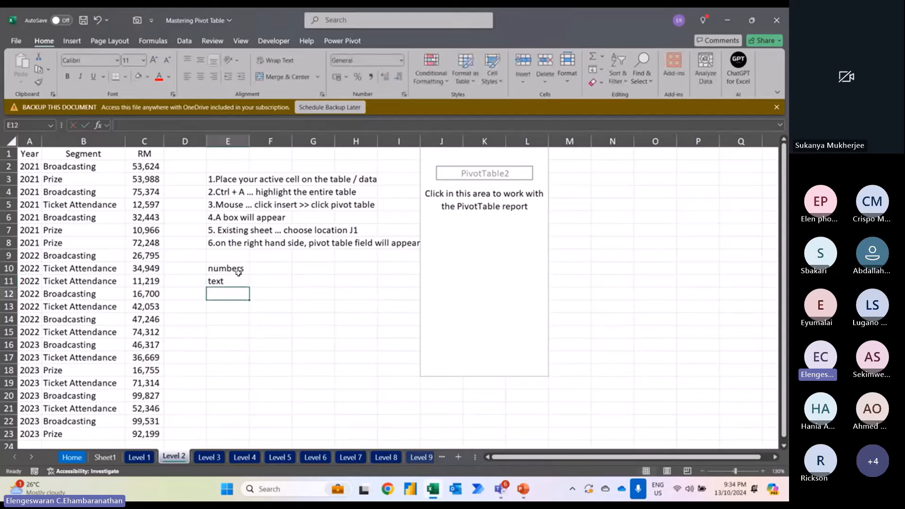
Step: Check the year and segment entries in the source data, and enter "letters , alphabers" in cell F11 beside the text note
left_click(35, 167)
left_click(29, 277)
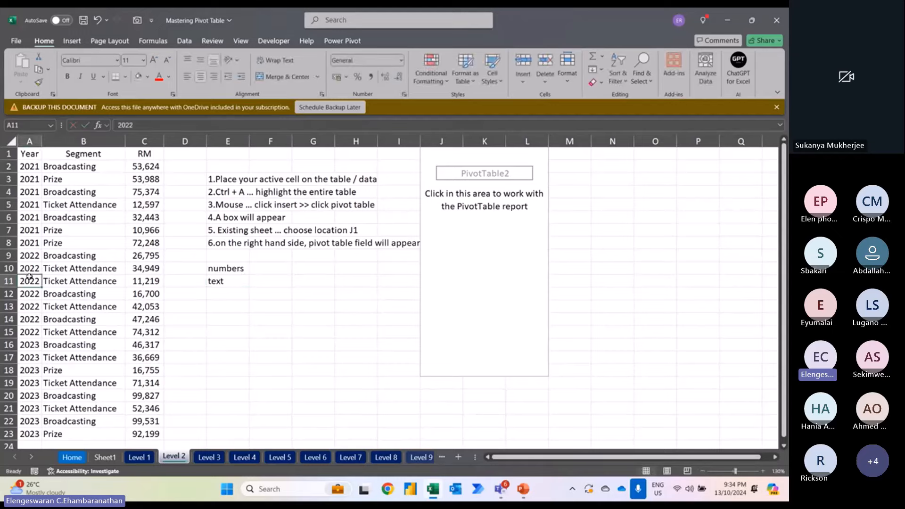
left_click(30, 368)
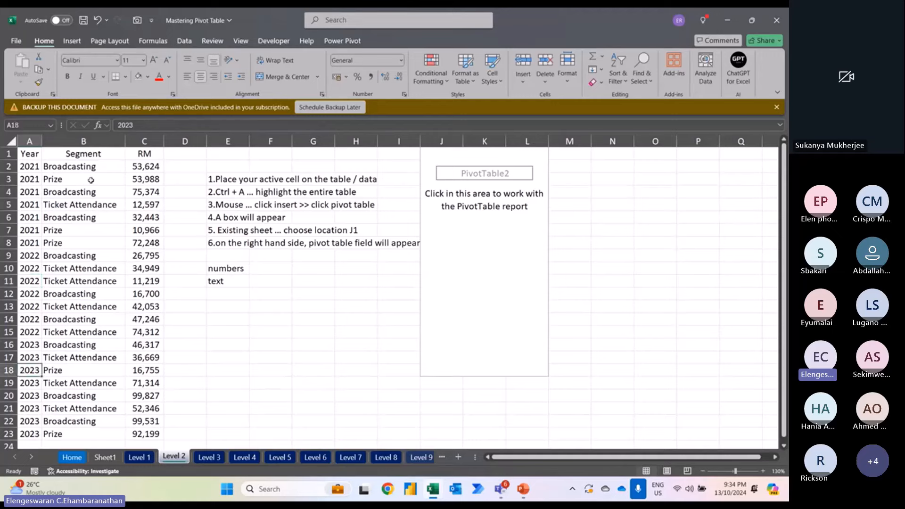
left_click(69, 168)
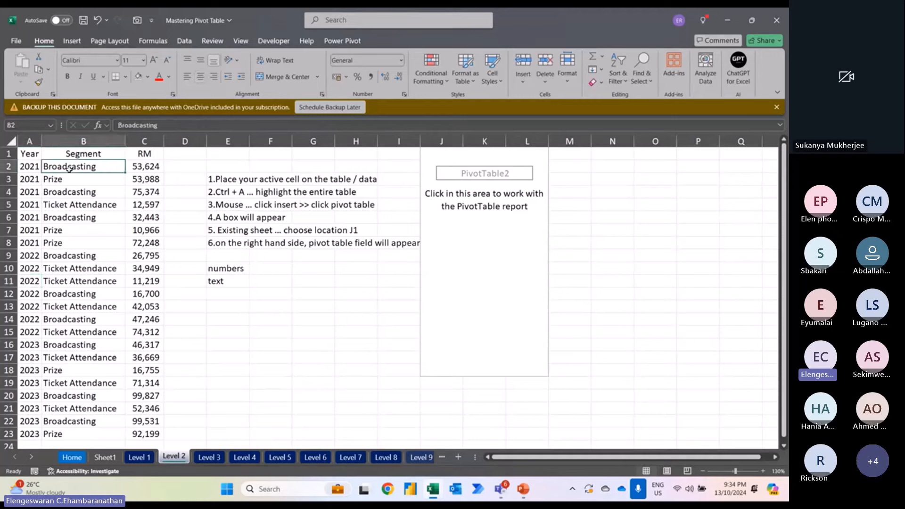
left_click(267, 278)
type("lett")
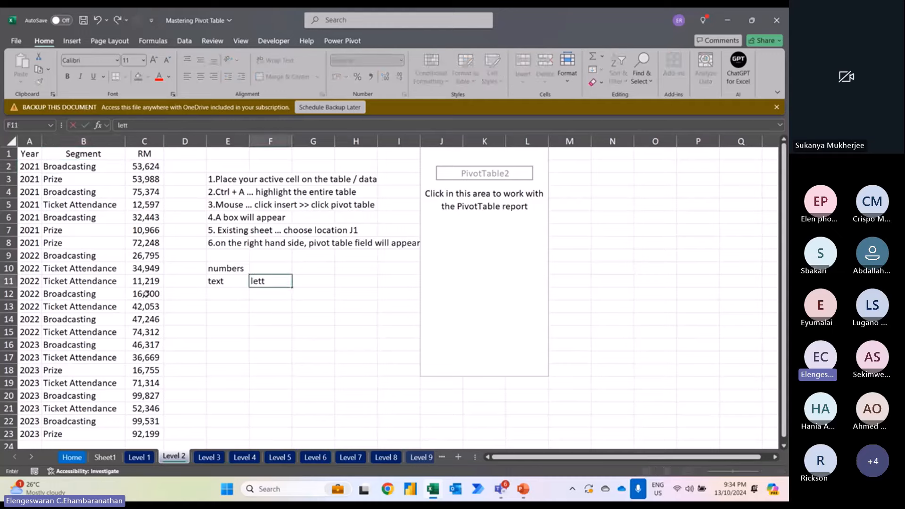
type("ers , alphaber")
type("s")
key("Return")
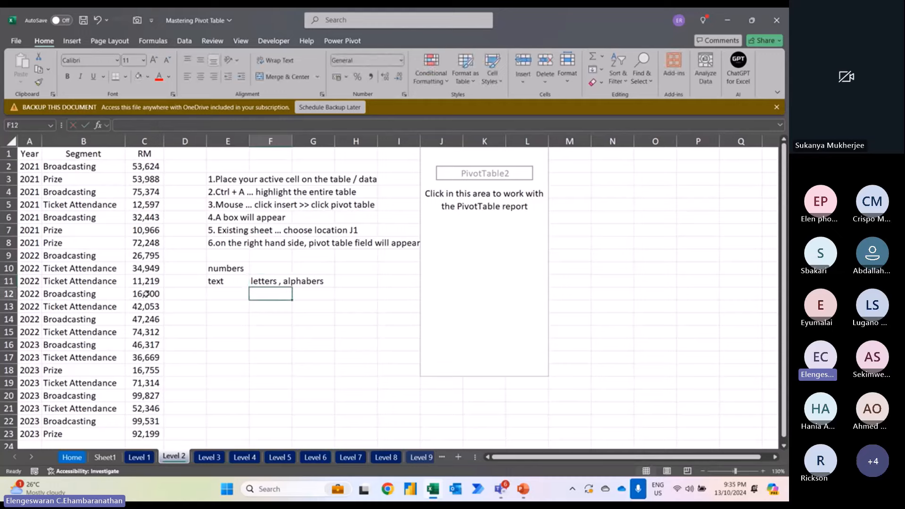
key("Up")
key("Up")
key("Left")
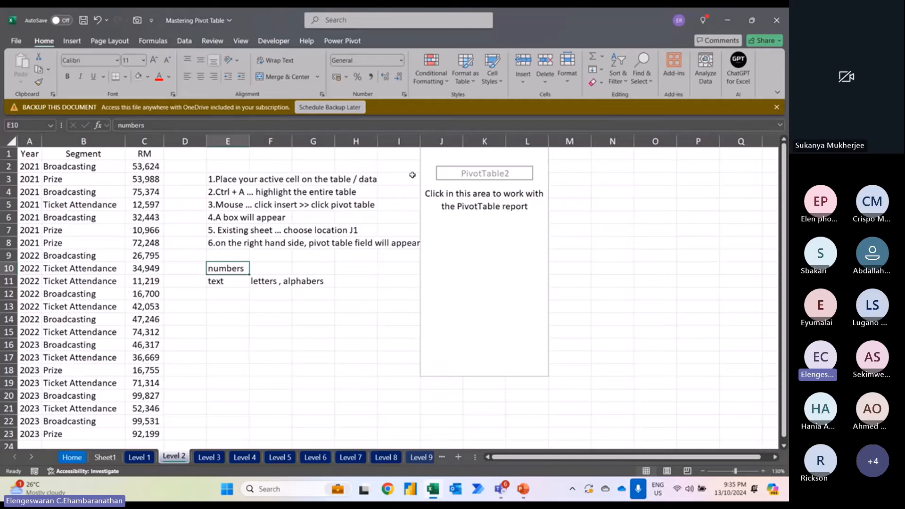
Step: Try adding the Year and Segment fields to the empty pivot table at J1, and clear both from the layout
left_click(432, 163)
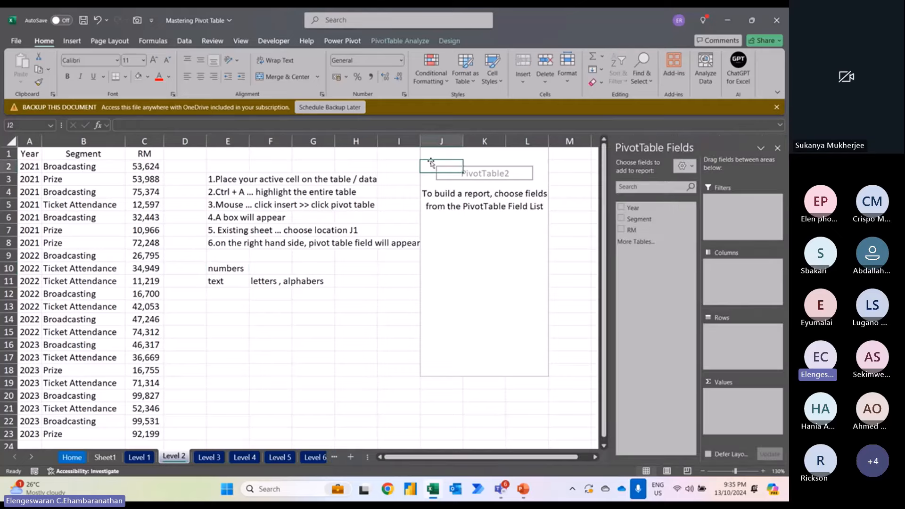
left_click(435, 153)
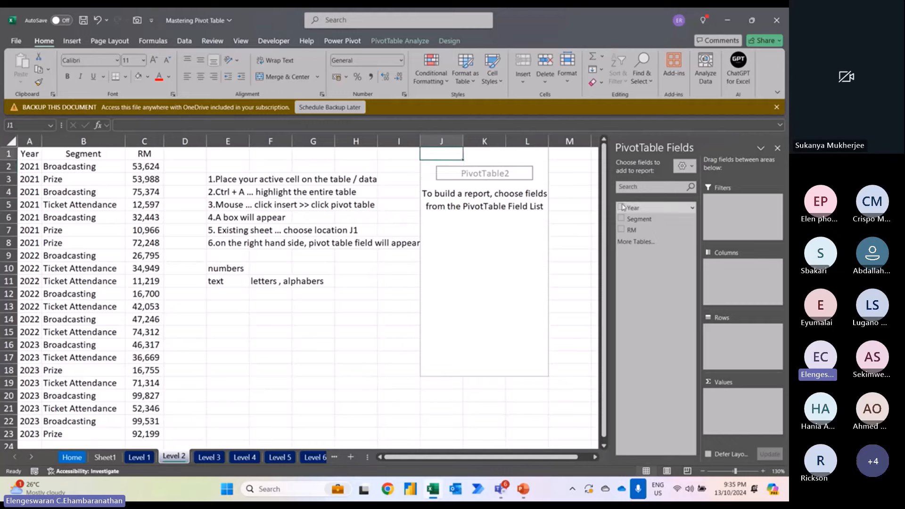
left_click(622, 208)
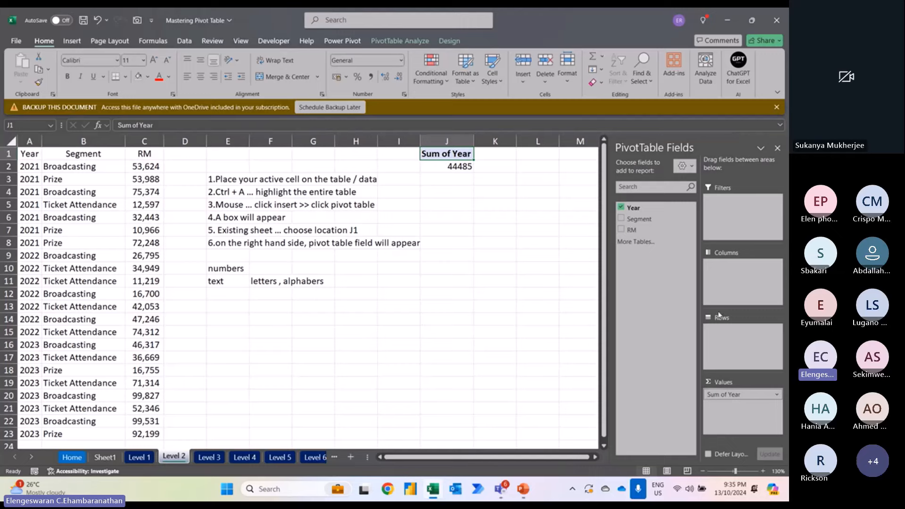
left_click(622, 218)
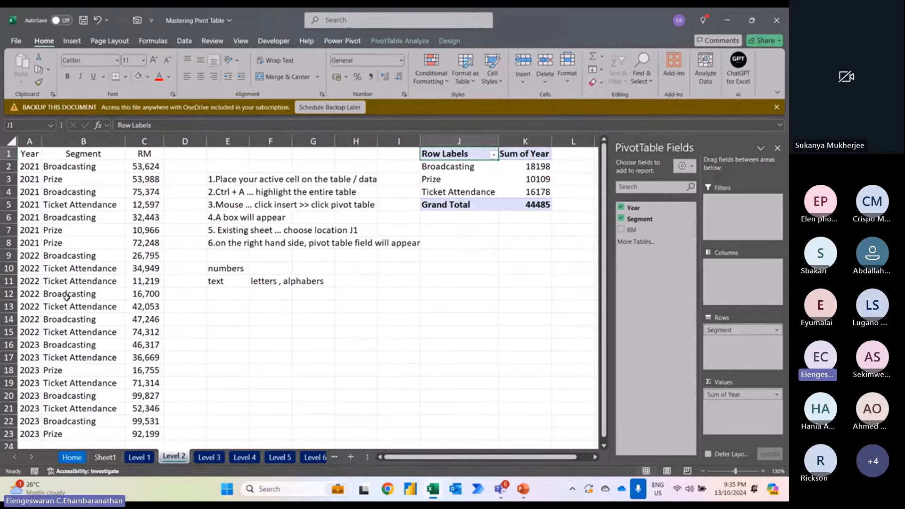
left_click(621, 207)
left_click(621, 219)
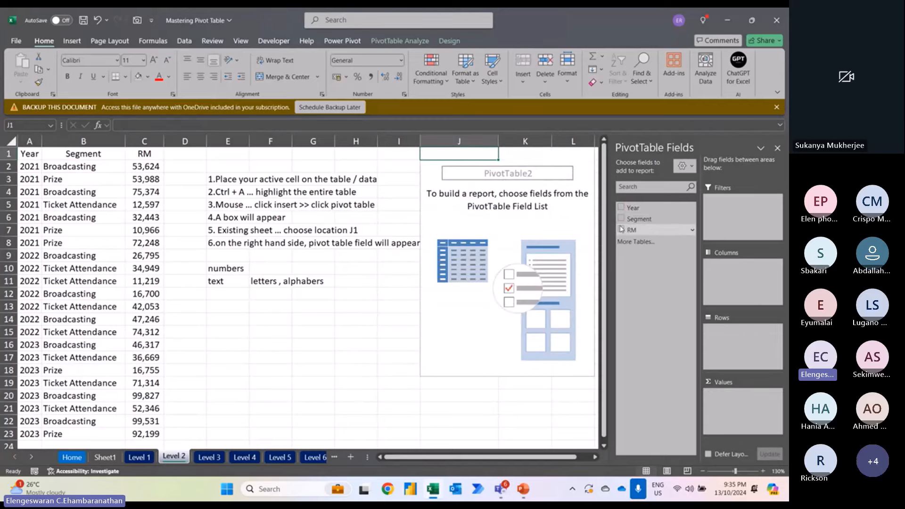
Step: Try building the pivot table by adding RM, Segment and Year in that order, and remove all three fields
left_click(621, 229)
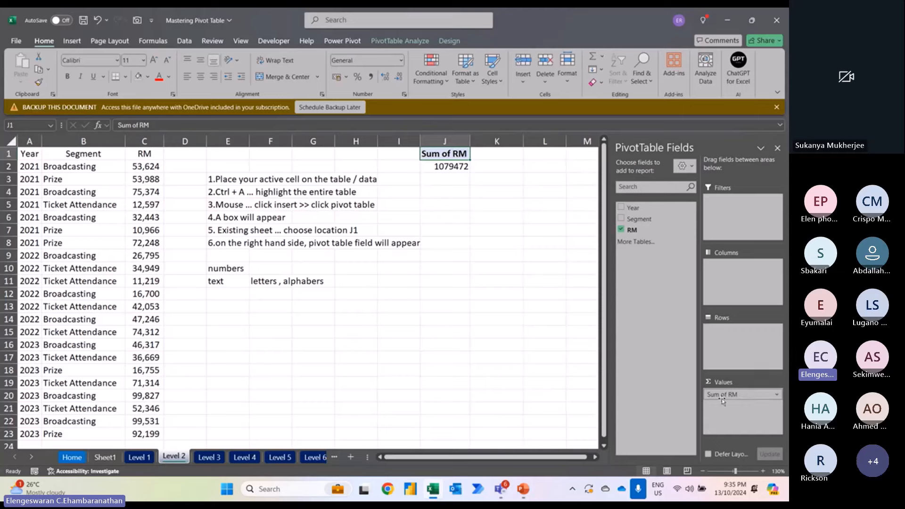
left_click(630, 219)
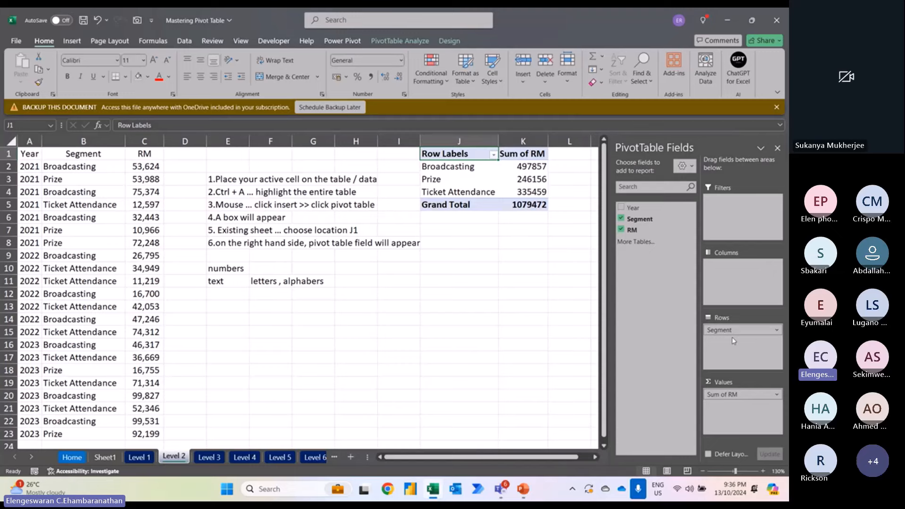
left_click(623, 208)
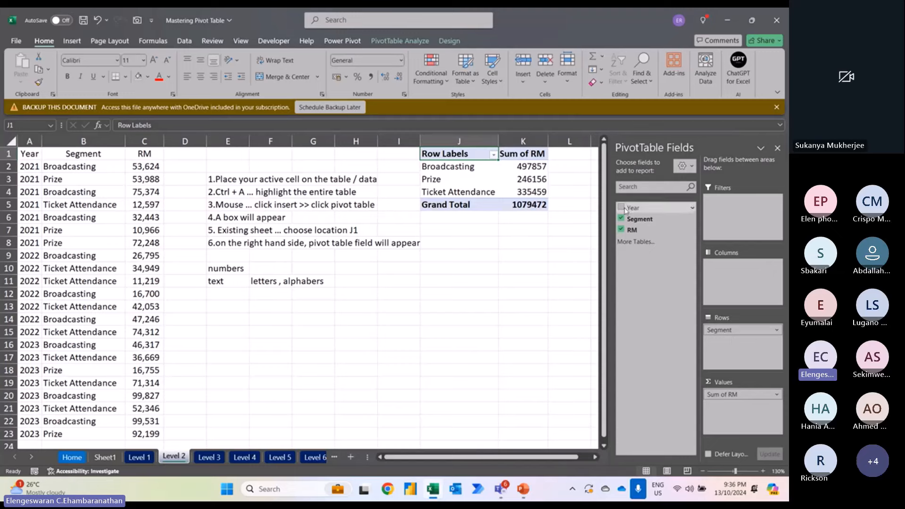
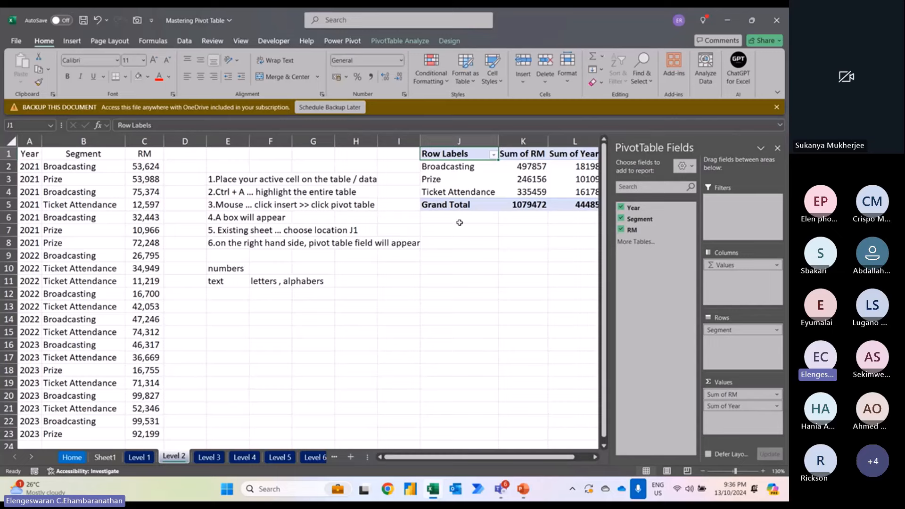
left_click(621, 208)
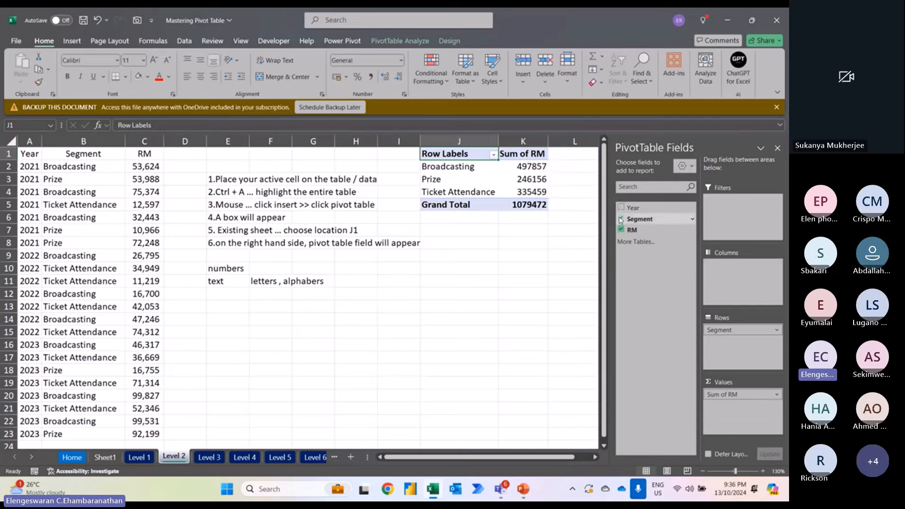
left_click(621, 219)
left_click(621, 230)
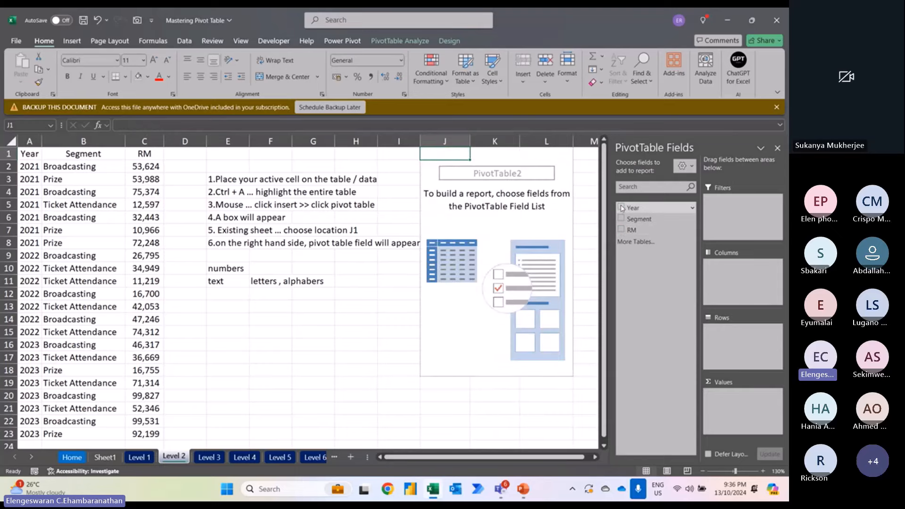
Step: Try the pivot table again with Year first and Segment second, and remove both fields
left_click(621, 208)
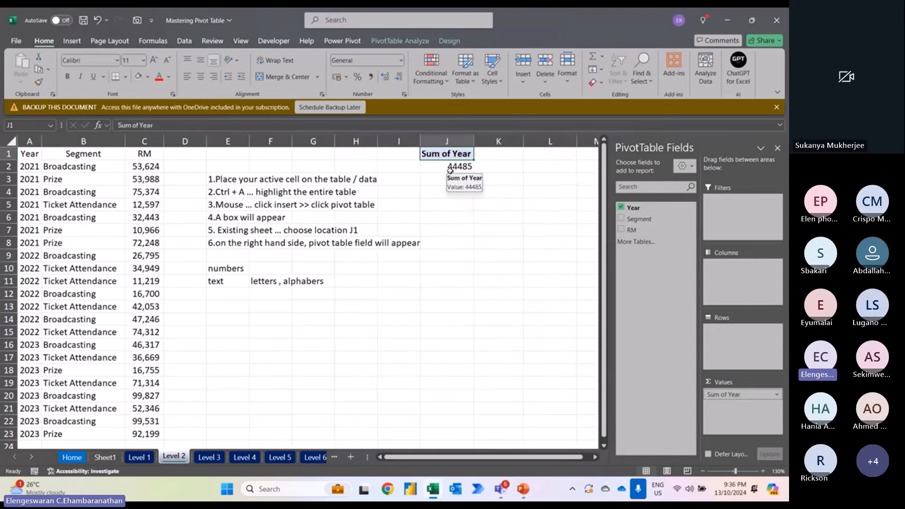
left_click(621, 219)
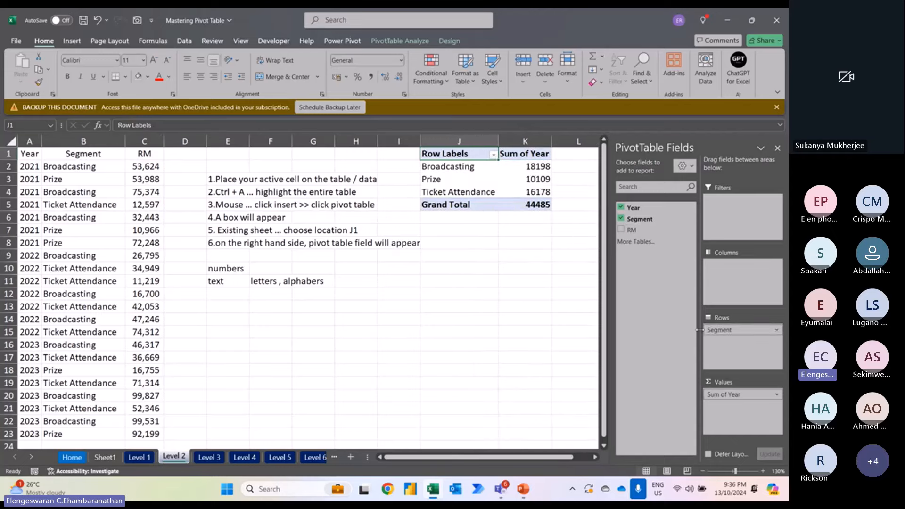
left_click(621, 219)
left_click(622, 208)
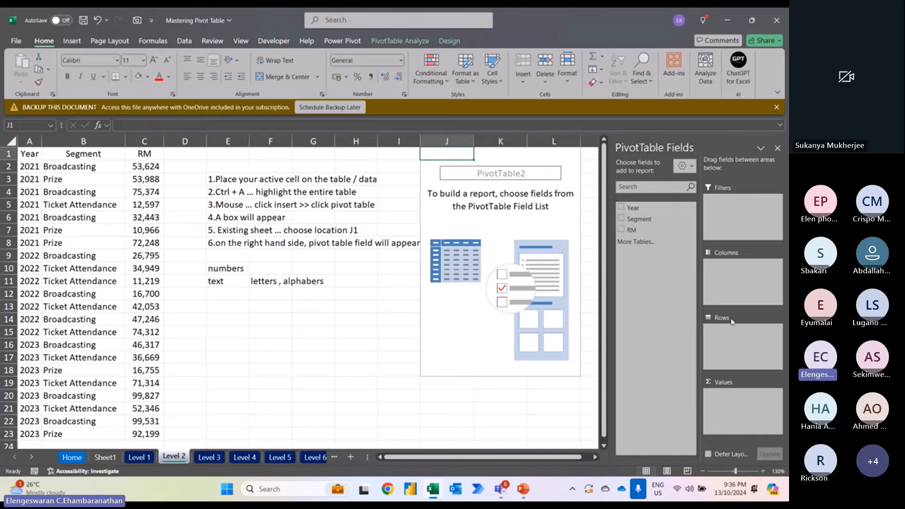
Step: Add only the Segment field to the pivot table as row labels and select the segment names in J2:J4
left_click(623, 219)
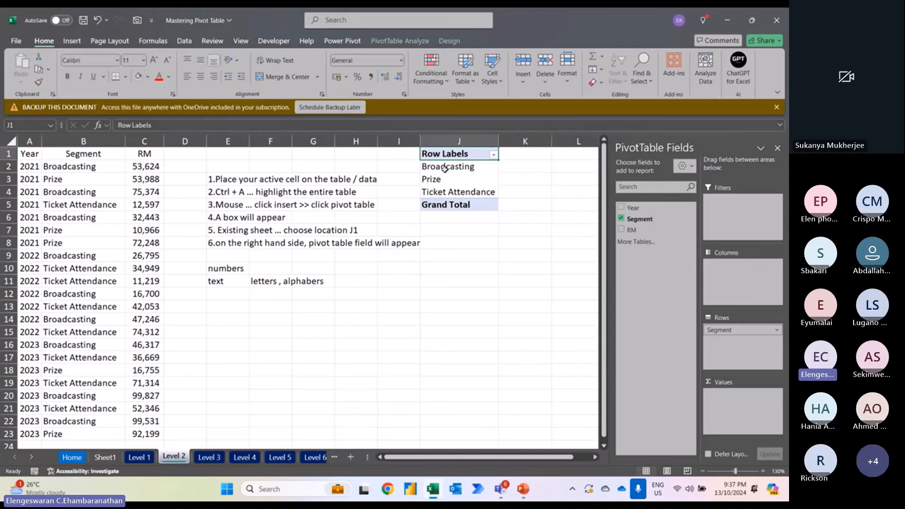
left_click_drag(446, 169, 445, 191)
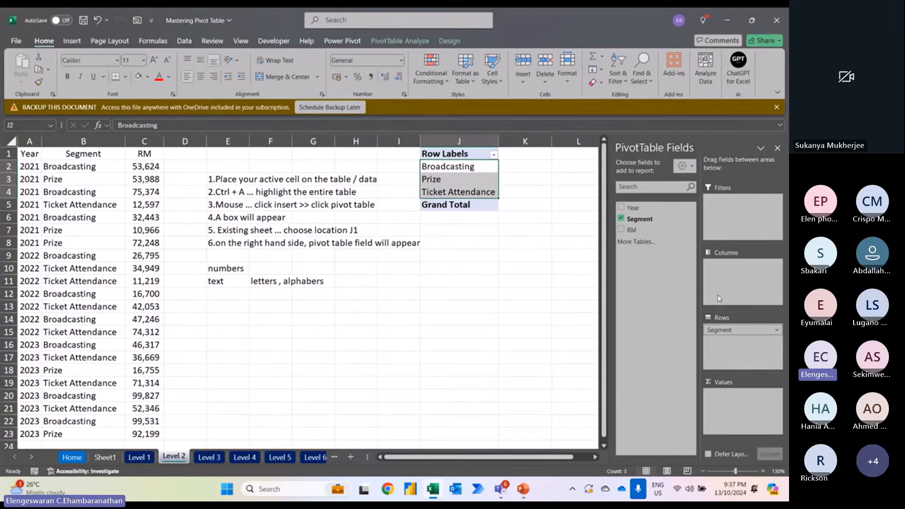
Step: Move the Segment field from rows to columns and go through the segment headings across columns J to L
left_click_drag(724, 332, 738, 276)
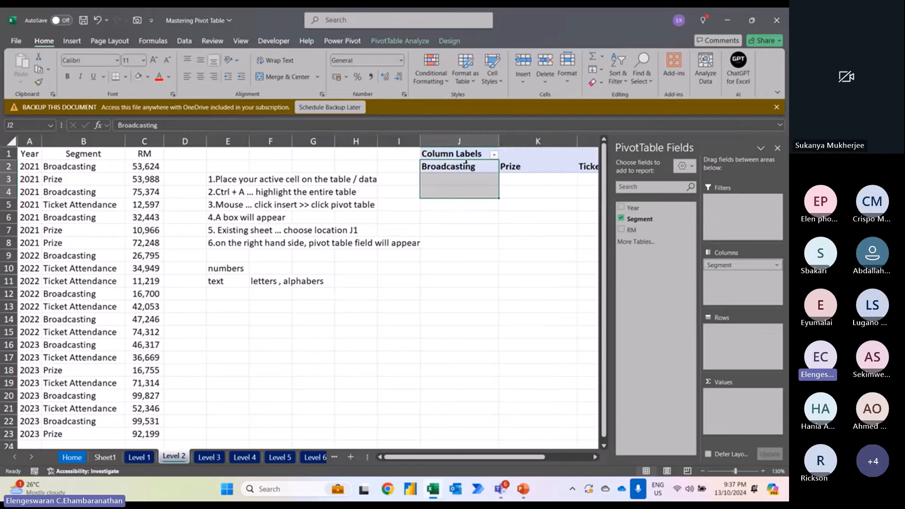
key("Right")
key("Right")
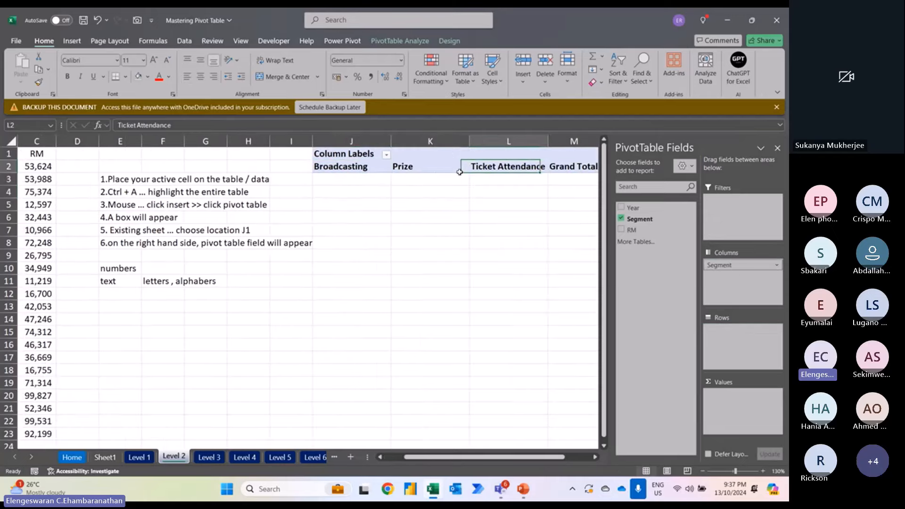
key("Left")
key("Left")
key("Right")
key("Right")
left_click(359, 140)
left_click(442, 139)
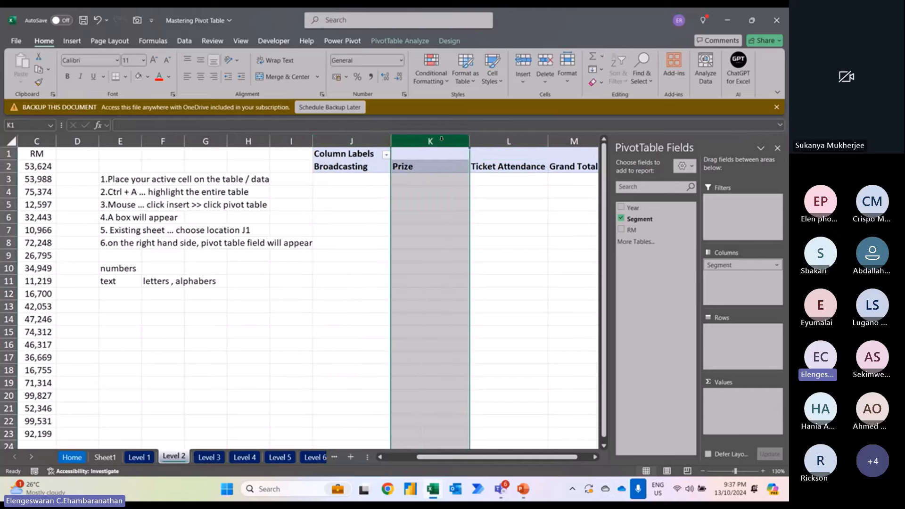
left_click(509, 140)
left_click(362, 168)
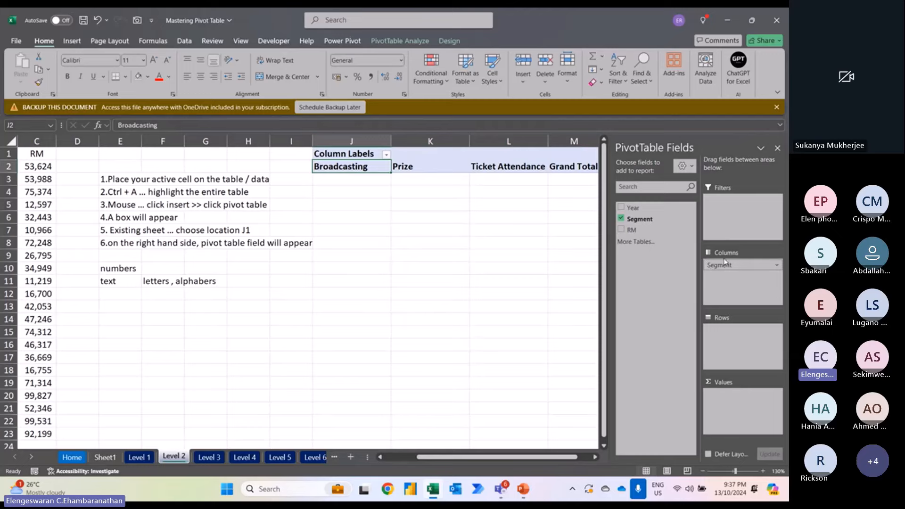
Step: Move the Segment field from the column labels back to the row labels
left_click_drag(725, 262, 741, 282)
left_click(778, 265)
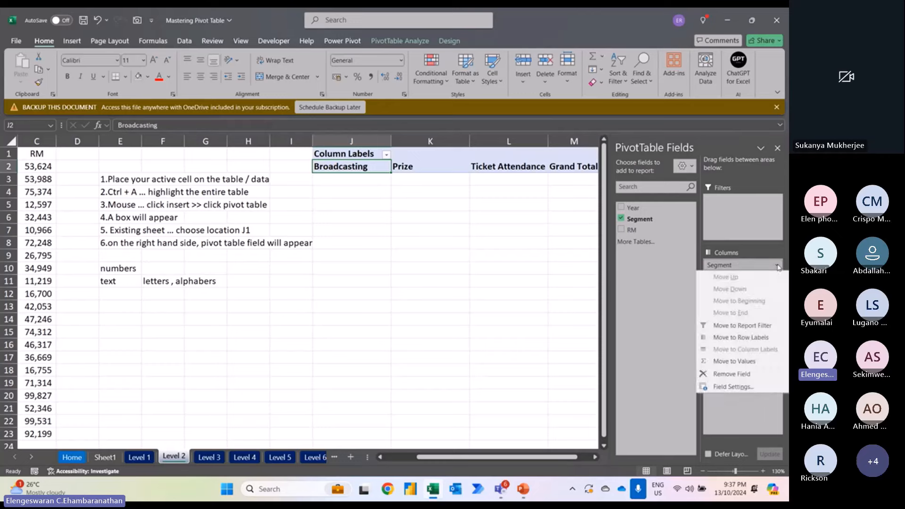
left_click(744, 338)
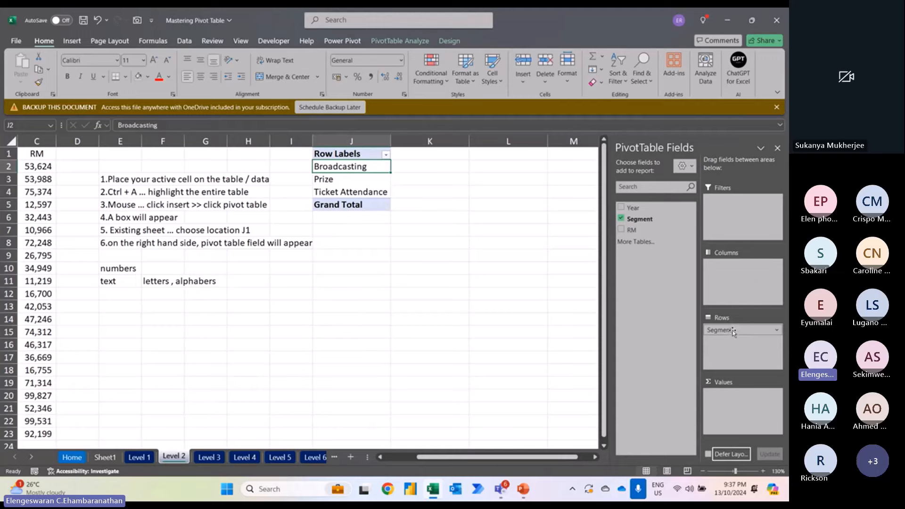
Step: Move the Segment field from the row labels to the report filter
left_click(776, 330)
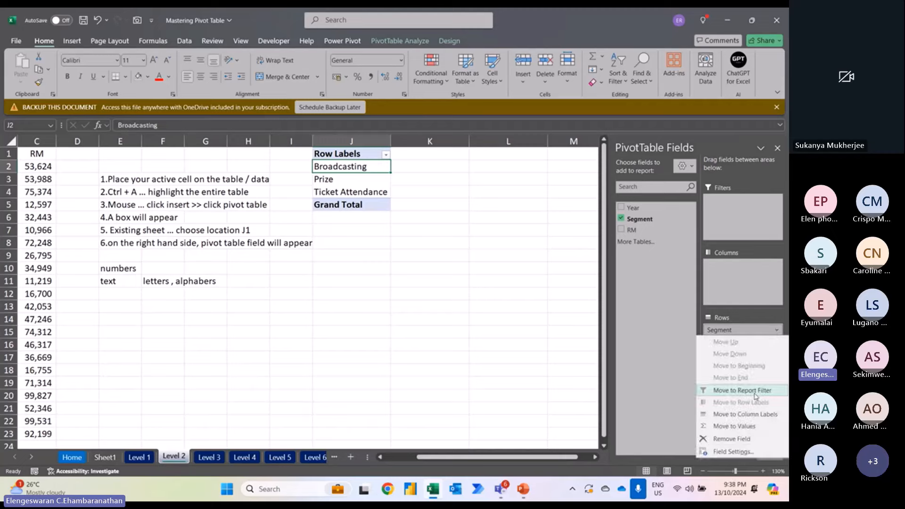
left_click(756, 395)
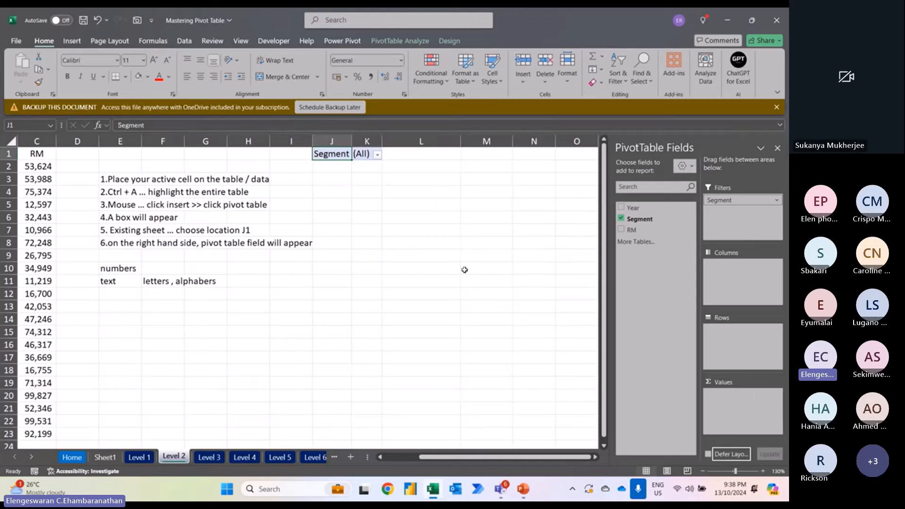
Step: Try the Segment report filter with Broadcasting and with Prize, and reset it to (All)
left_click(378, 155)
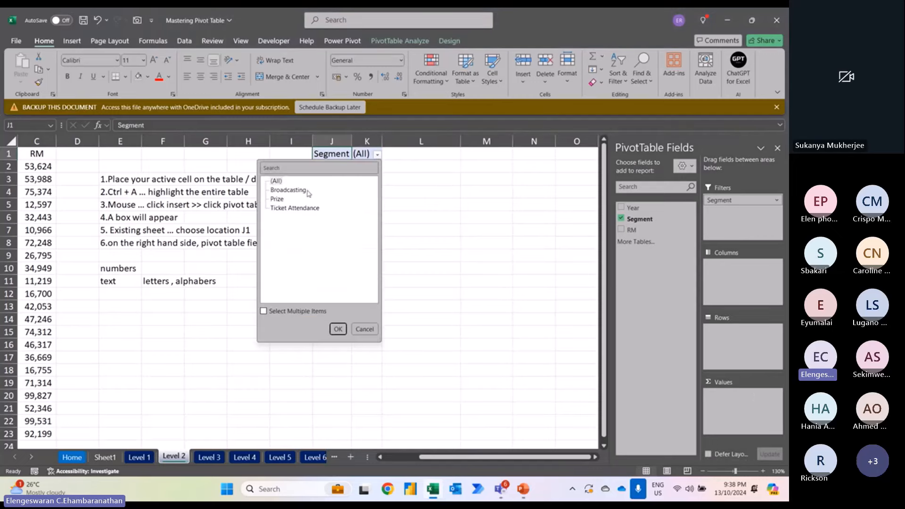
left_click(281, 191)
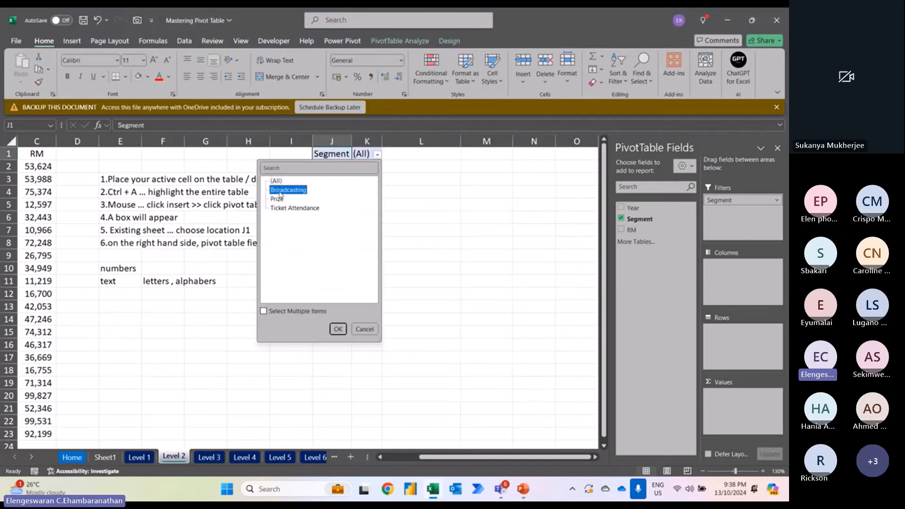
left_click(338, 329)
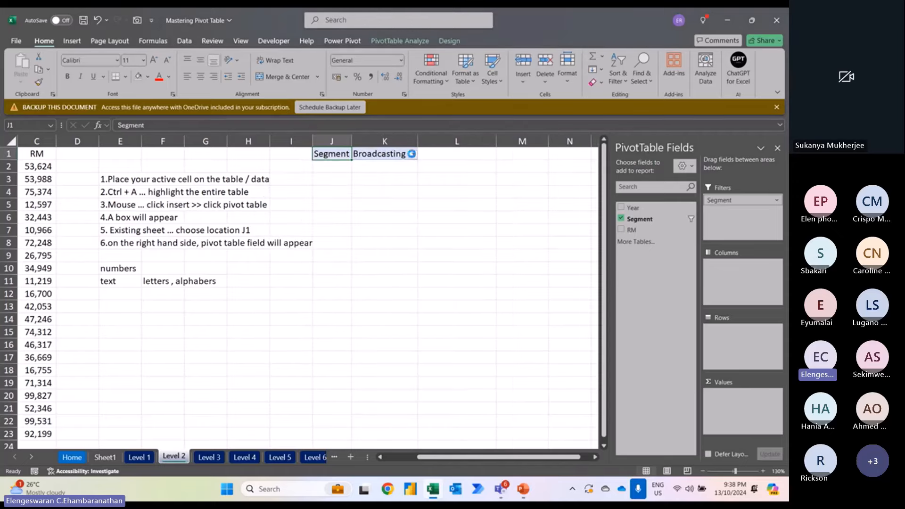
left_click(413, 155)
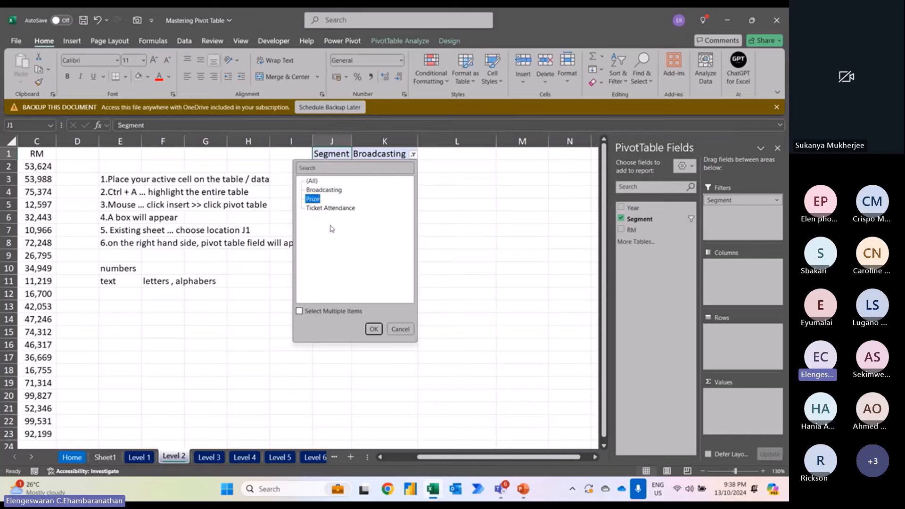
left_click(375, 329)
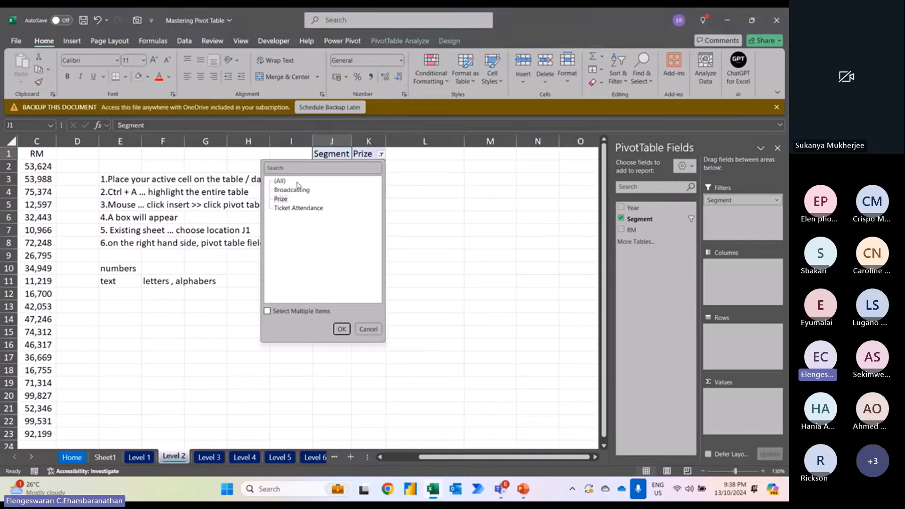
left_click(280, 181)
left_click(340, 329)
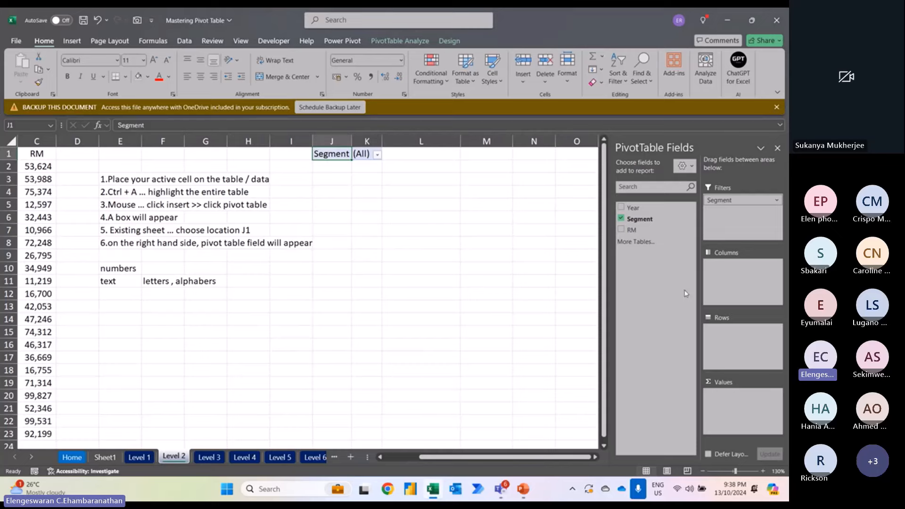
Step: Add the RM field to the pivot table values and summarize it by Max
left_click(622, 231)
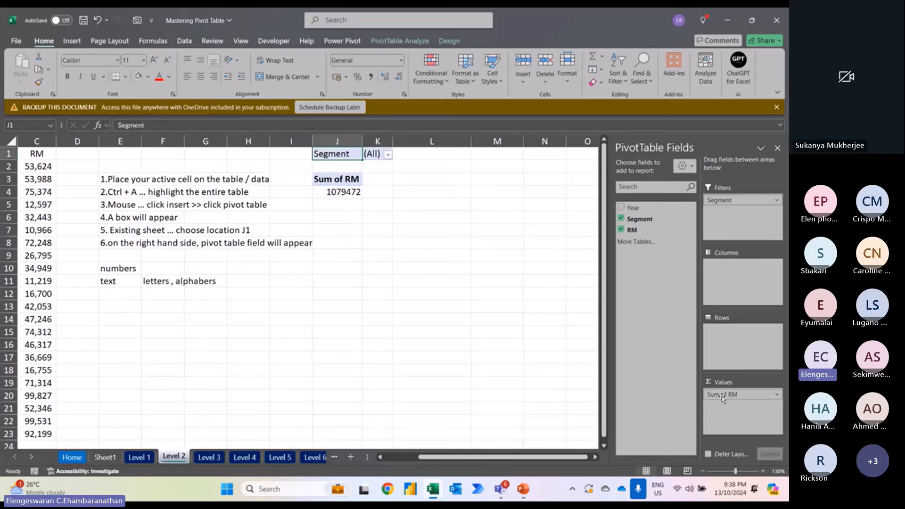
left_click(778, 395)
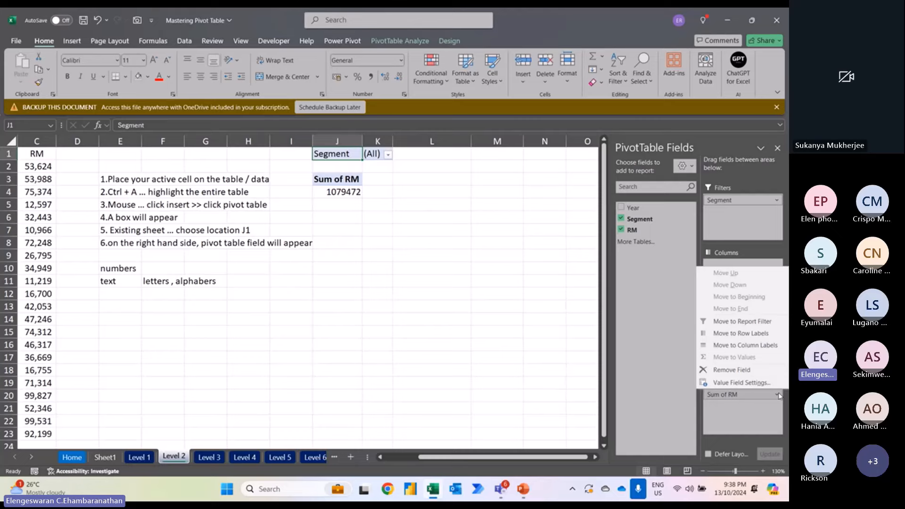
left_click(756, 384)
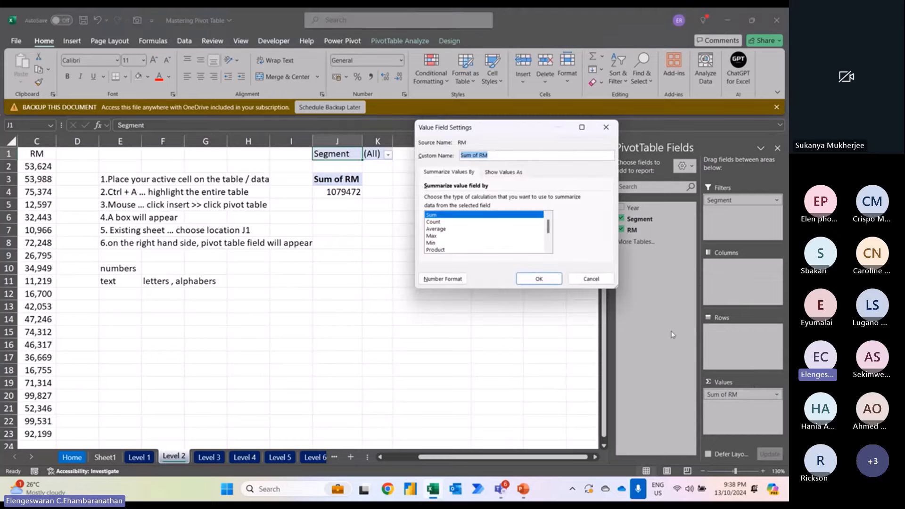
left_click(440, 230)
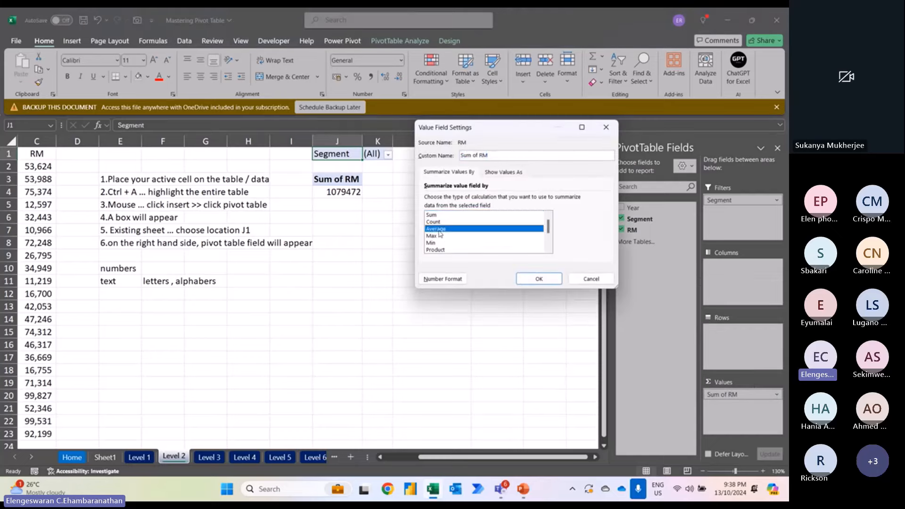
left_click(431, 236)
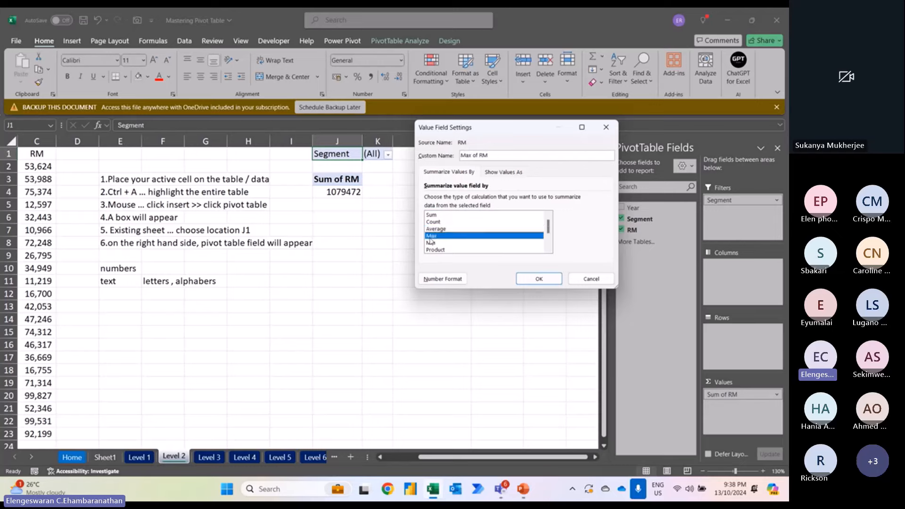
left_click(538, 279)
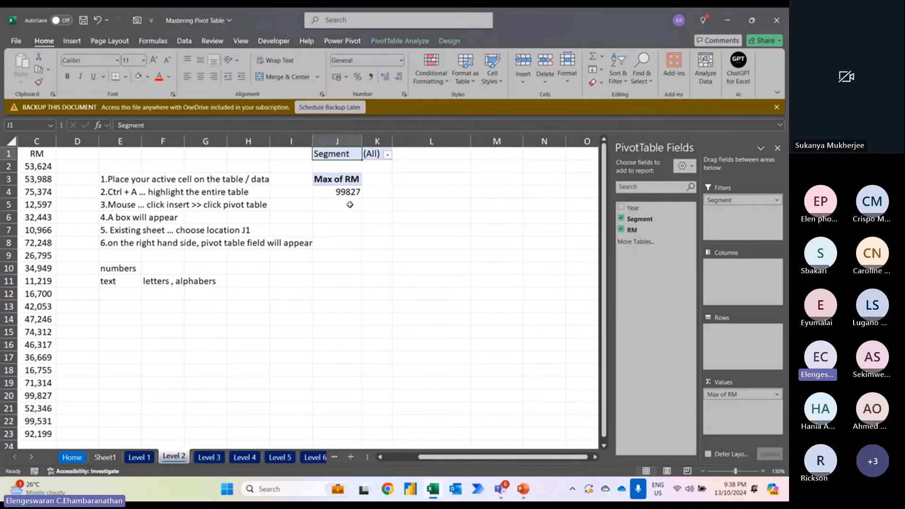
Step: Filter the pivot table's Segment to Broadcasting and switch the filter to Ticket Attendance
left_click(388, 155)
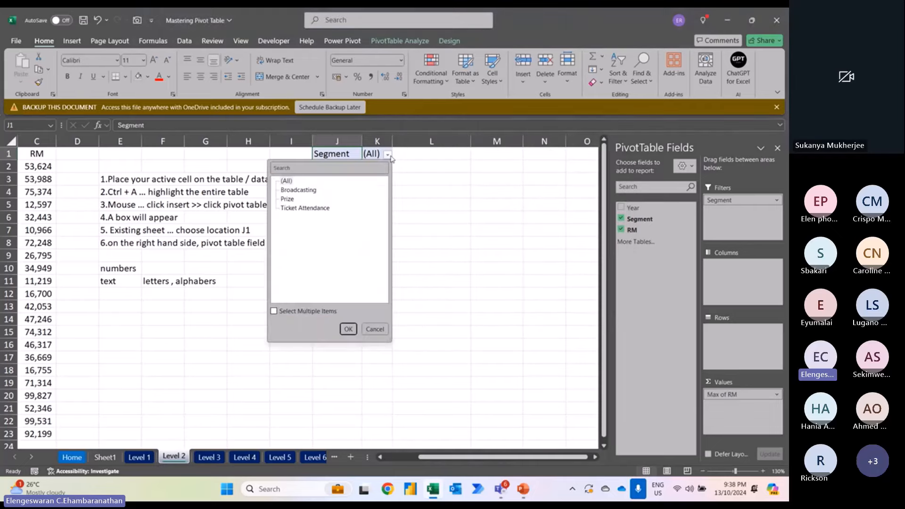
left_click(299, 190)
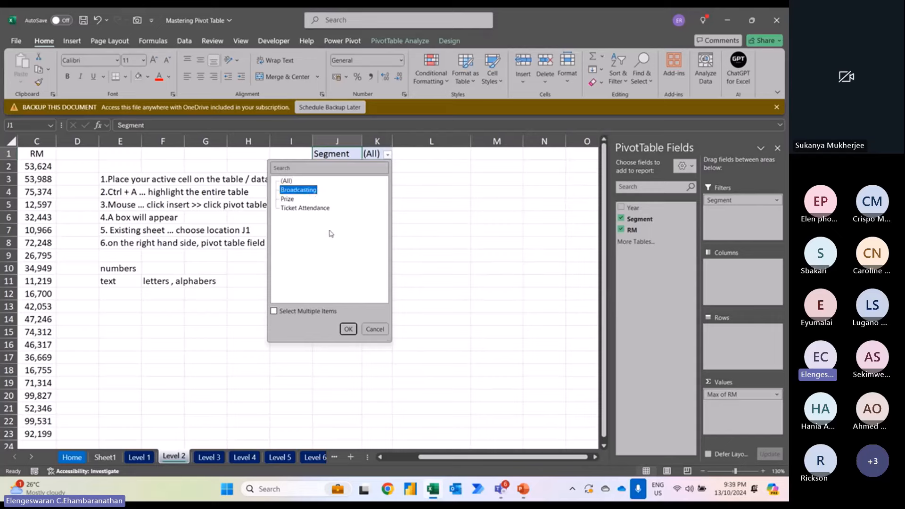
left_click(349, 329)
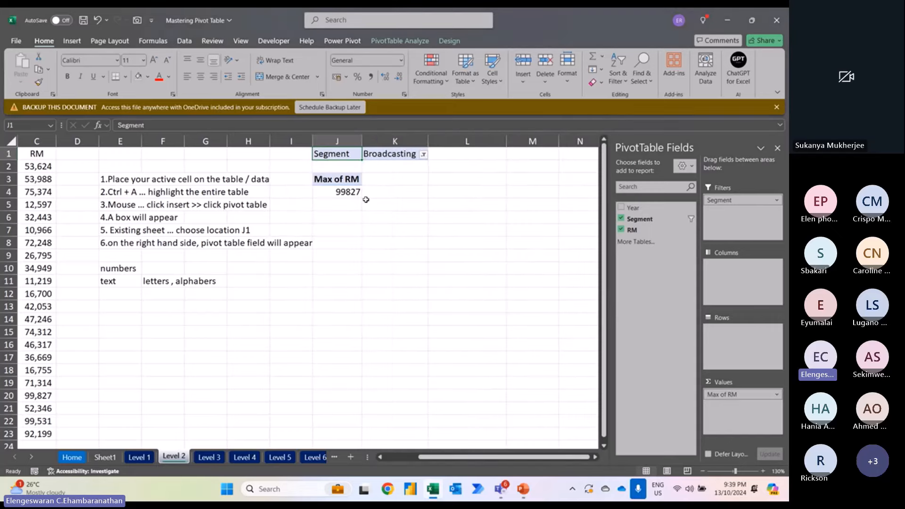
left_click(424, 156)
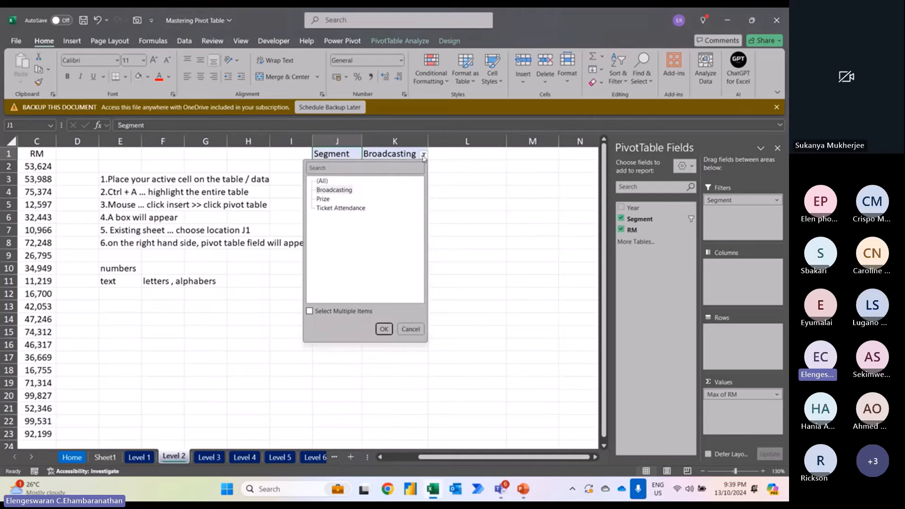
left_click(336, 208)
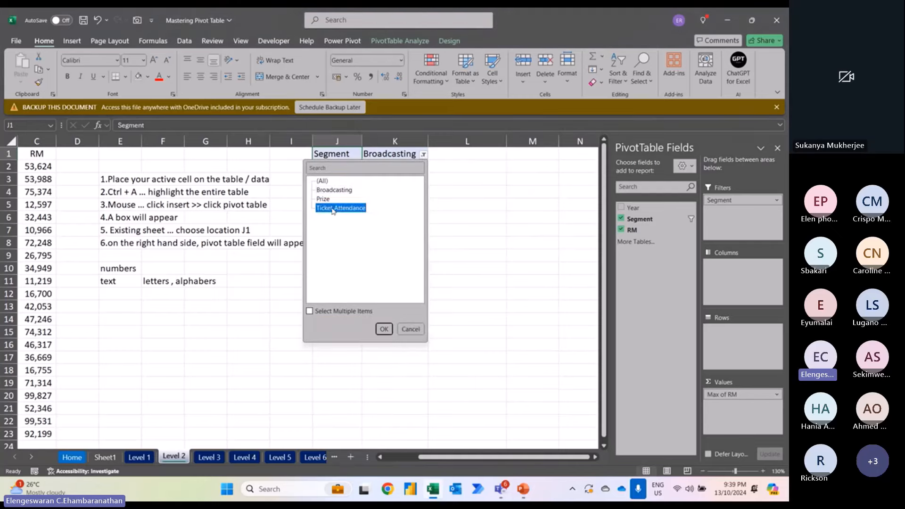
left_click(384, 329)
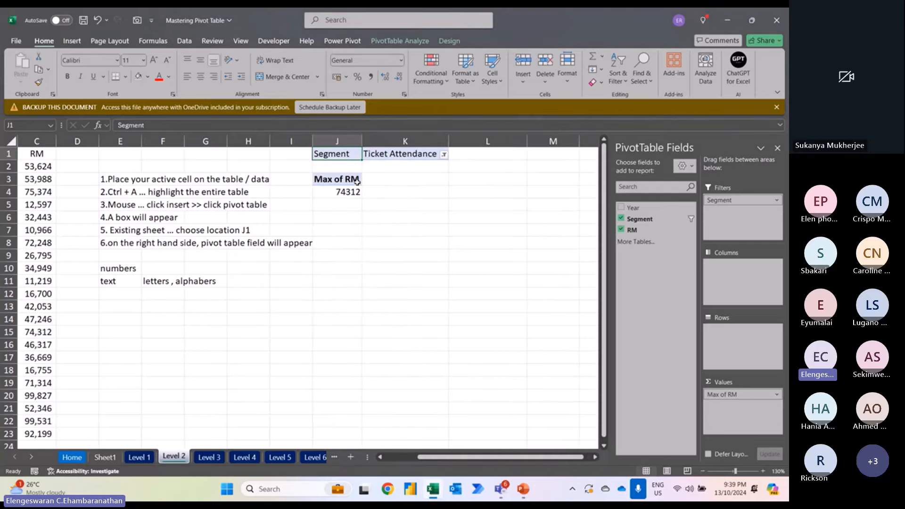
Step: Change the summary calculation of the RM values in J4 to Sum
left_click(761, 394)
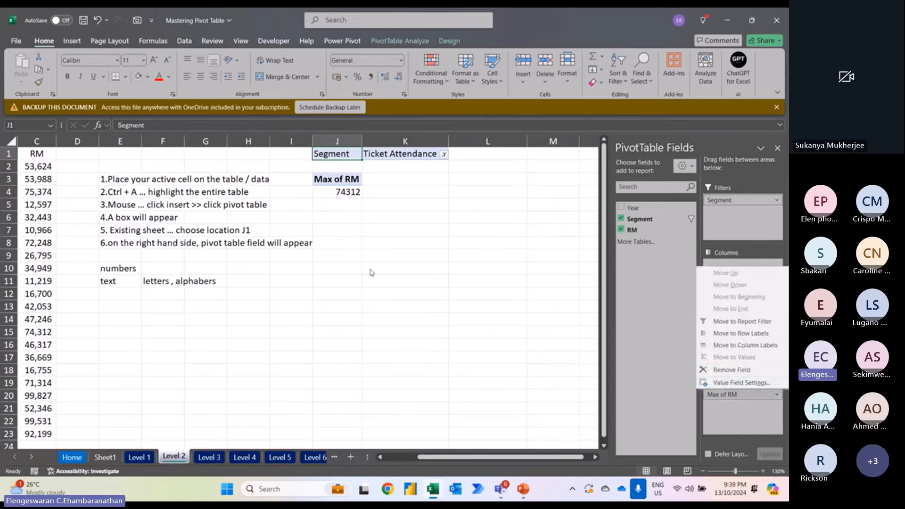
left_click(351, 198)
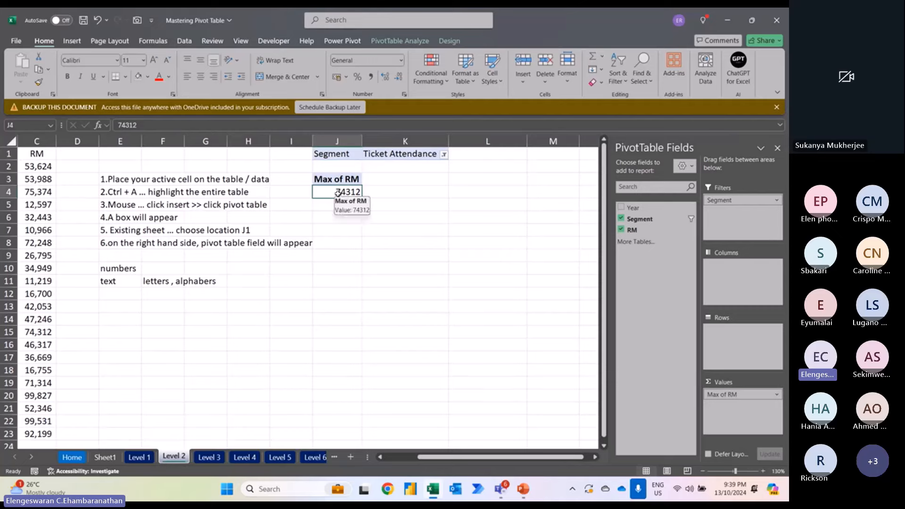
right_click(339, 197)
mouse_move(381, 330)
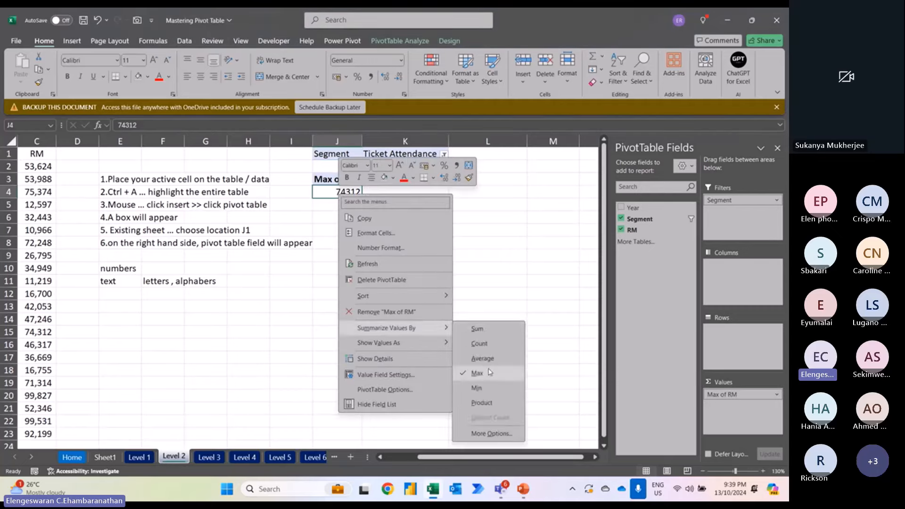
left_click(481, 334)
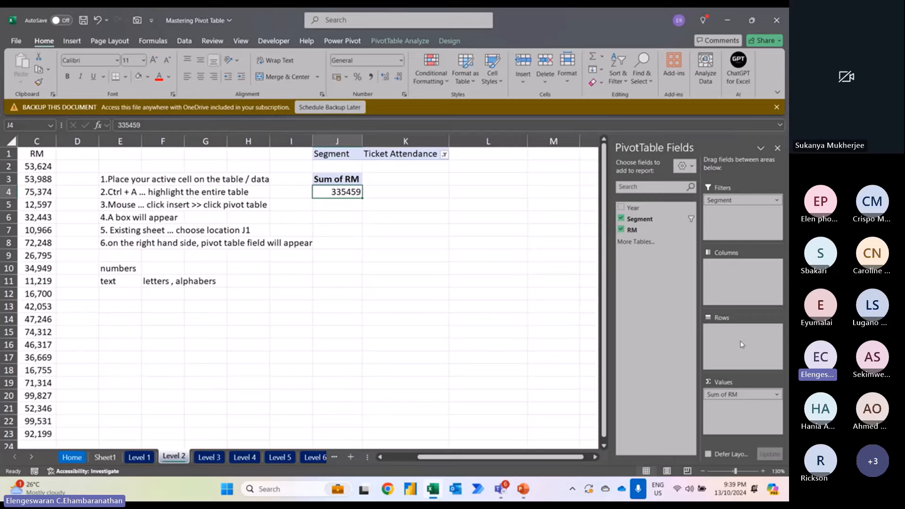
Step: Add the Year field to the pivot table and place it in the rows instead of the values
left_click(620, 207)
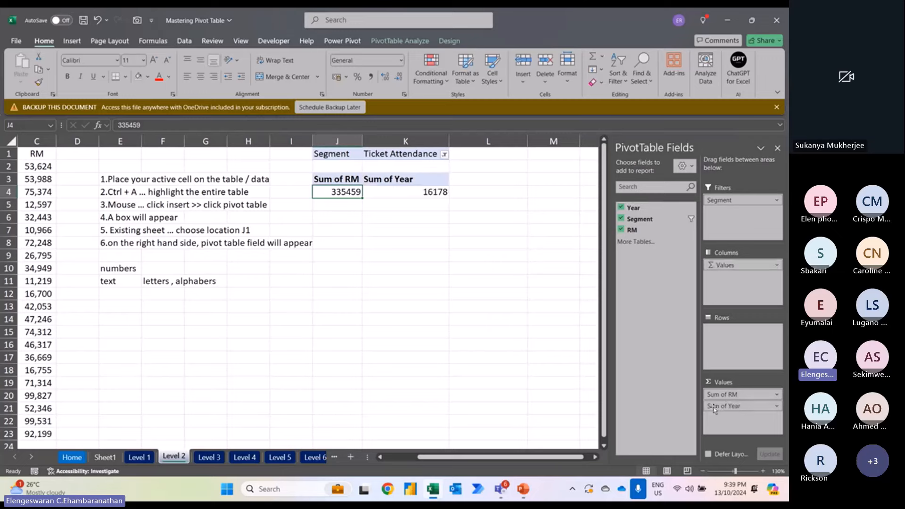
left_click(630, 207)
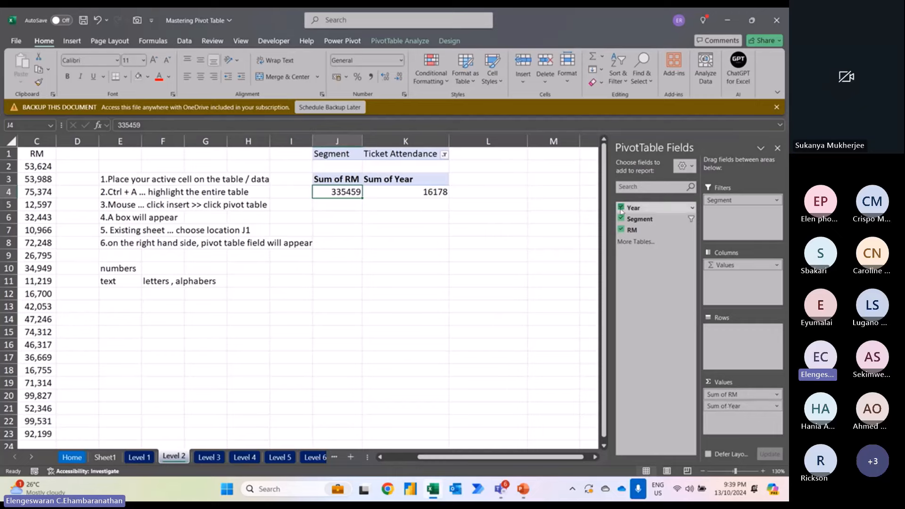
left_click_drag(636, 207, 732, 333)
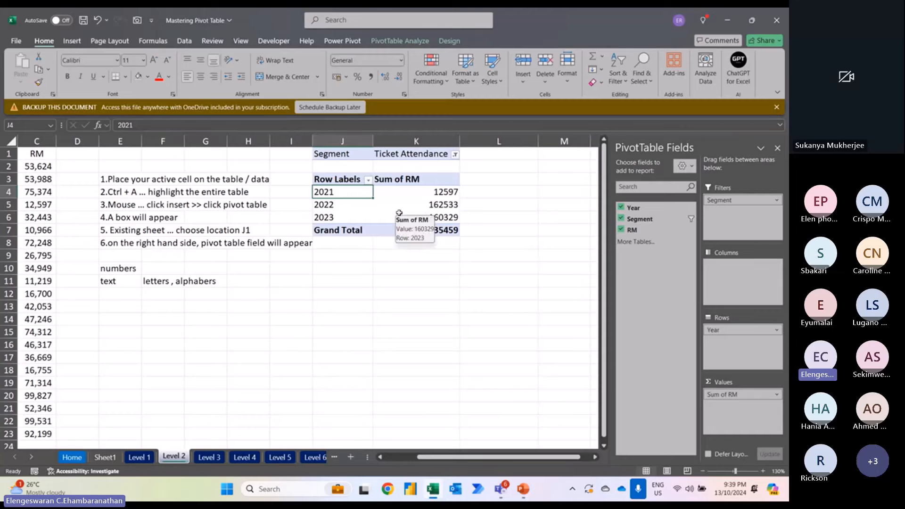
Step: Set the number format of the Sum of RM values to Accounting with two decimal places and no currency symbol
left_click(441, 196)
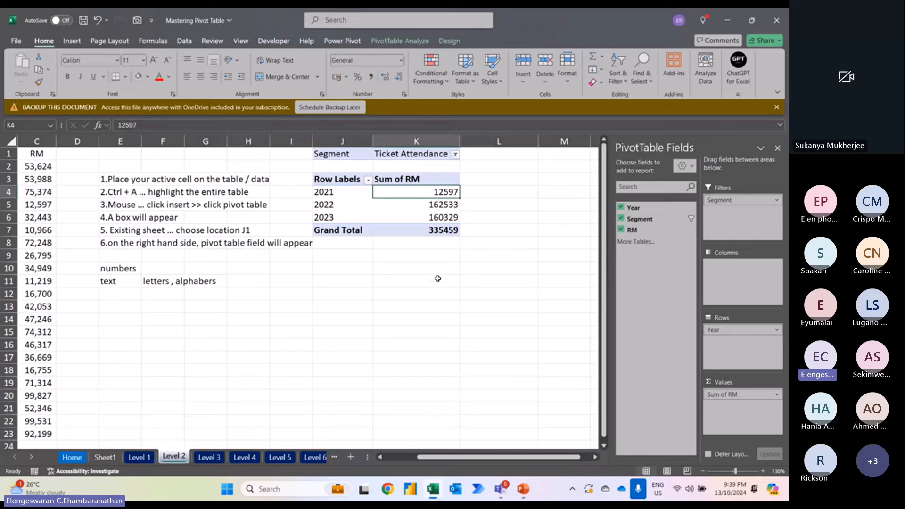
right_click(427, 194)
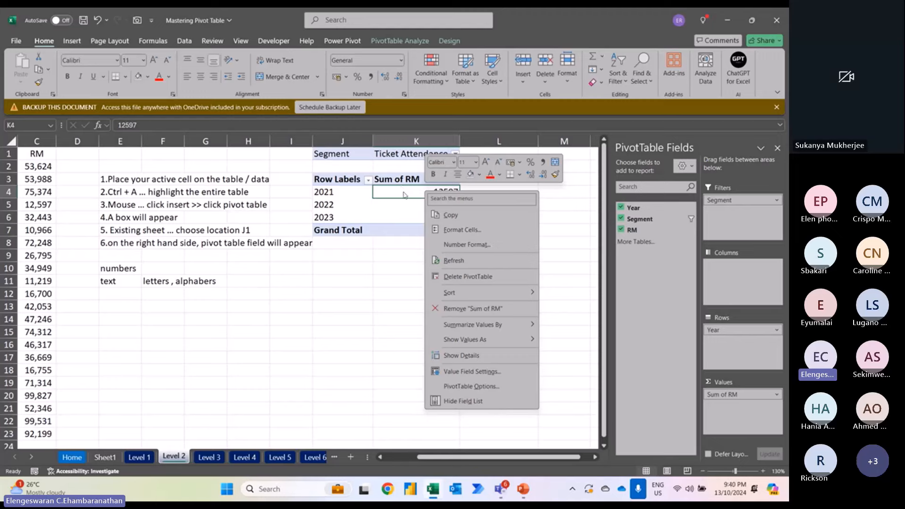
left_click(490, 250)
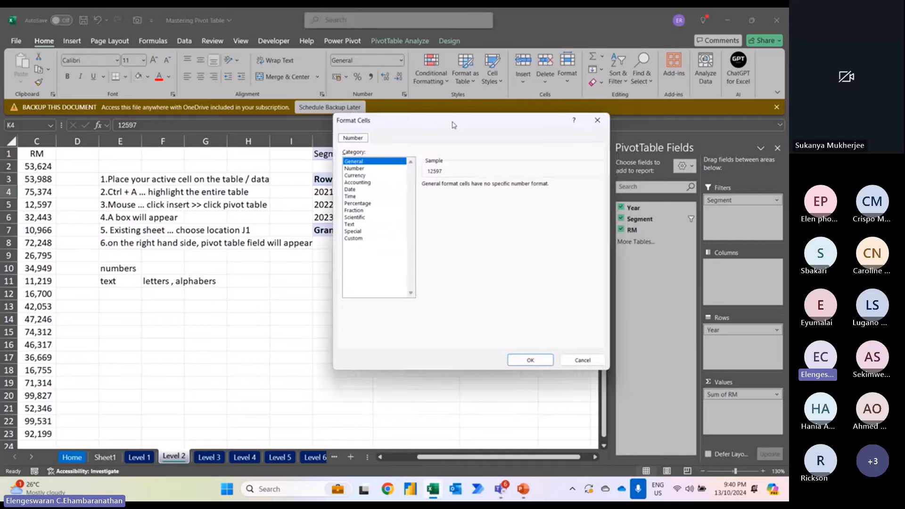
left_click_drag(454, 125, 157, 158)
left_click(61, 216)
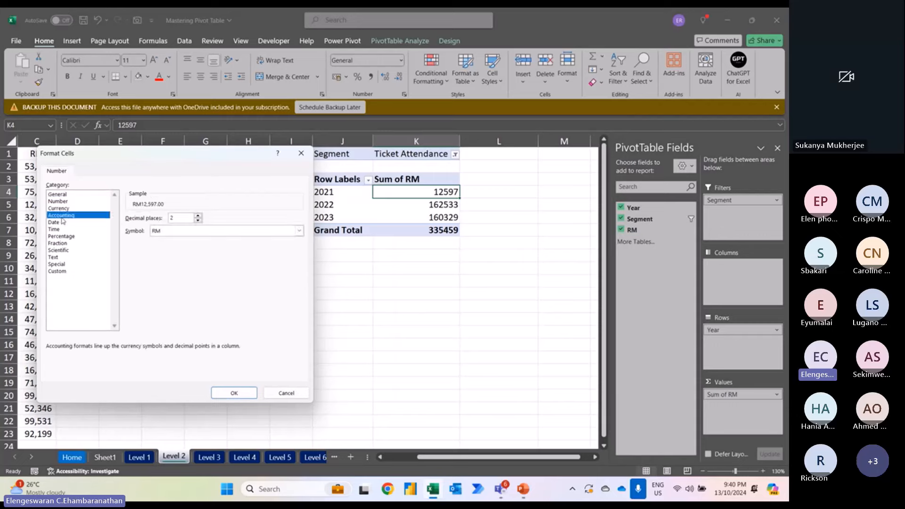
left_click(193, 231)
left_click(180, 240)
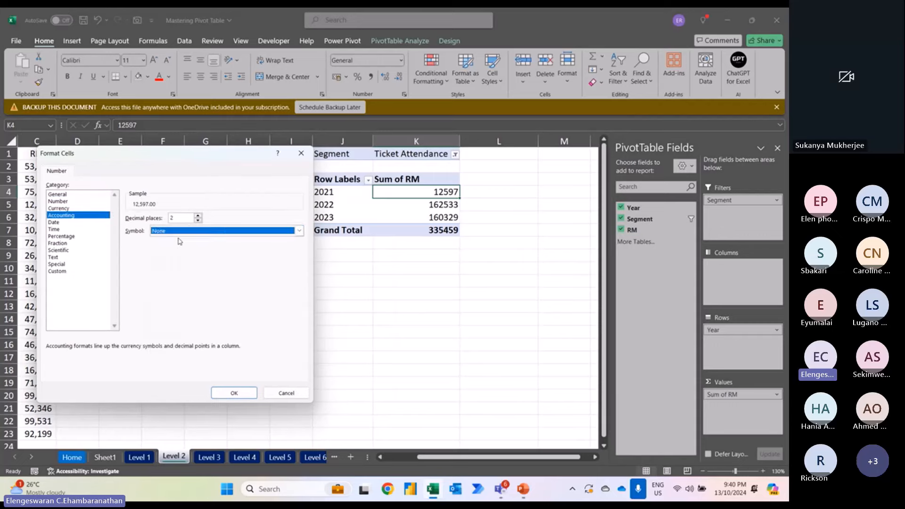
left_click(229, 395)
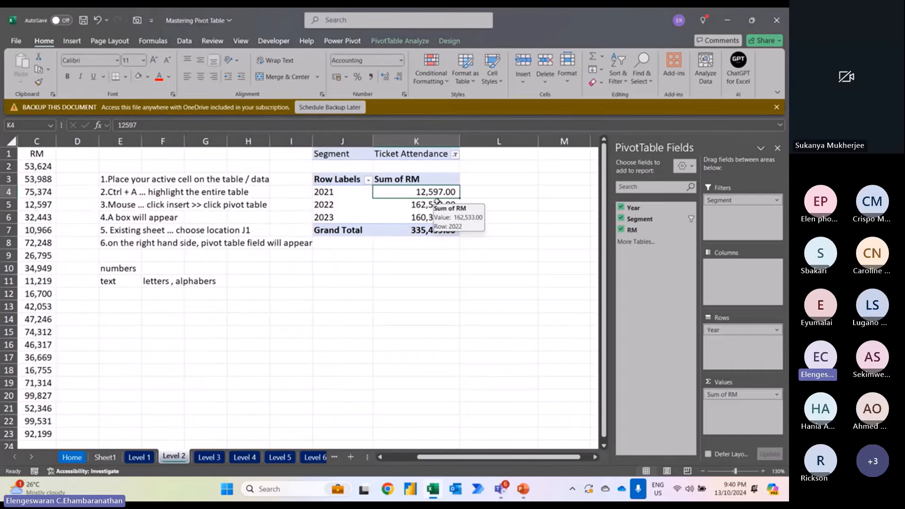
Step: Reset the pivot table's Segment filter to (All)
left_click(455, 154)
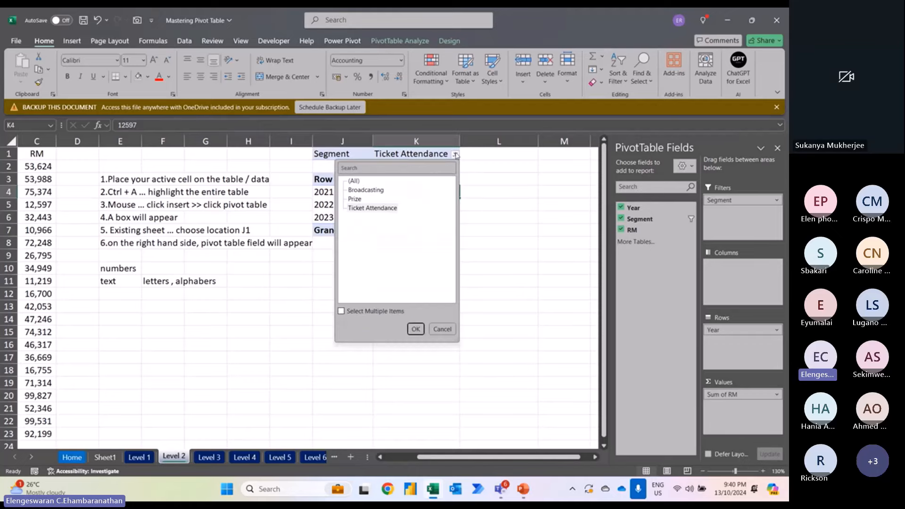
left_click(352, 190)
left_click(354, 181)
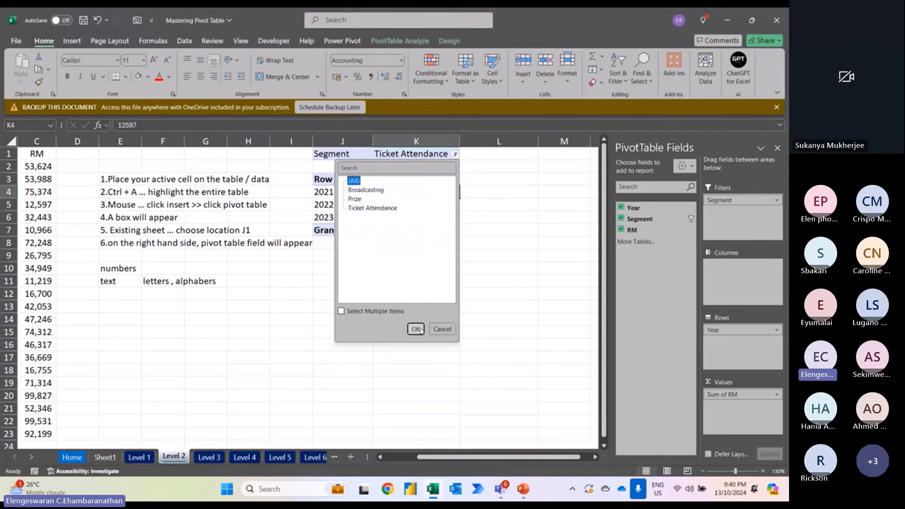
left_click(415, 329)
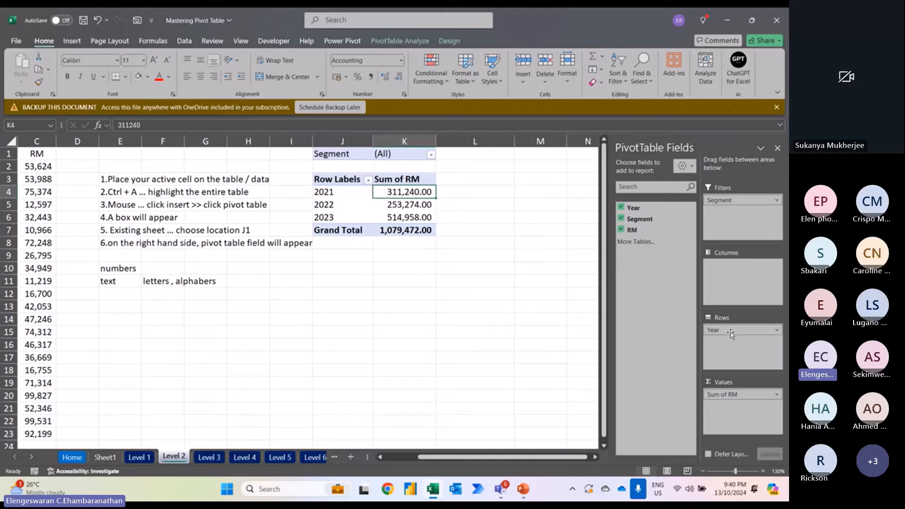
Step: Move the Year field to the columns of the pivot table and return it to the rows
left_click_drag(730, 333, 740, 287)
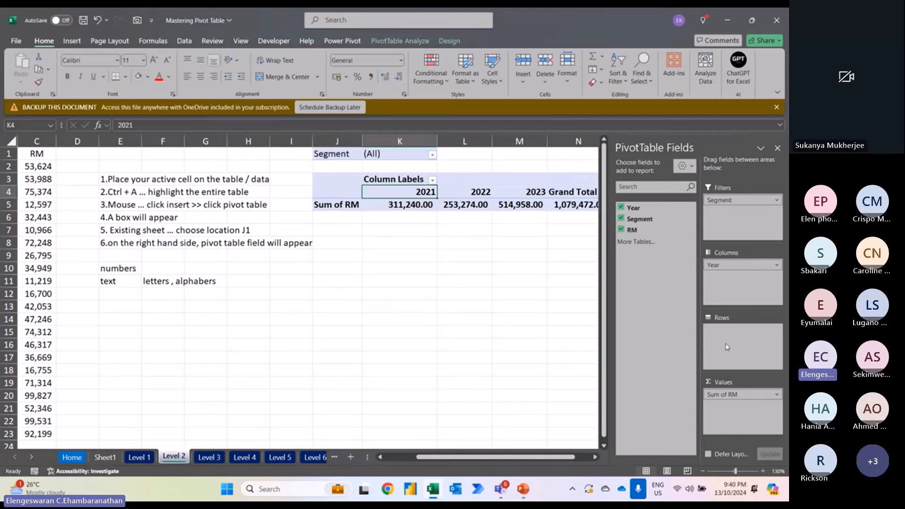
left_click_drag(733, 266, 738, 341)
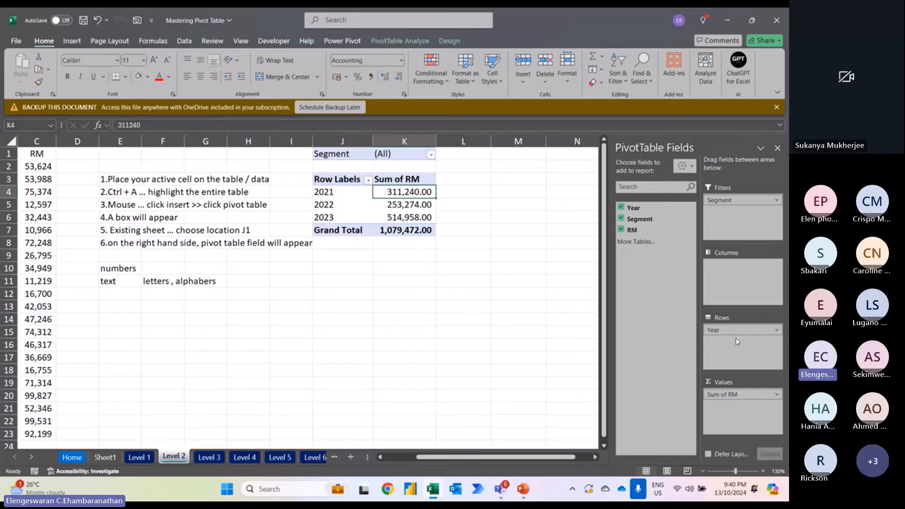
Step: Move the active cell out of the pivot table to the empty cells beside it and back to K4
key("Right")
key("Right")
key("Right")
key("Left")
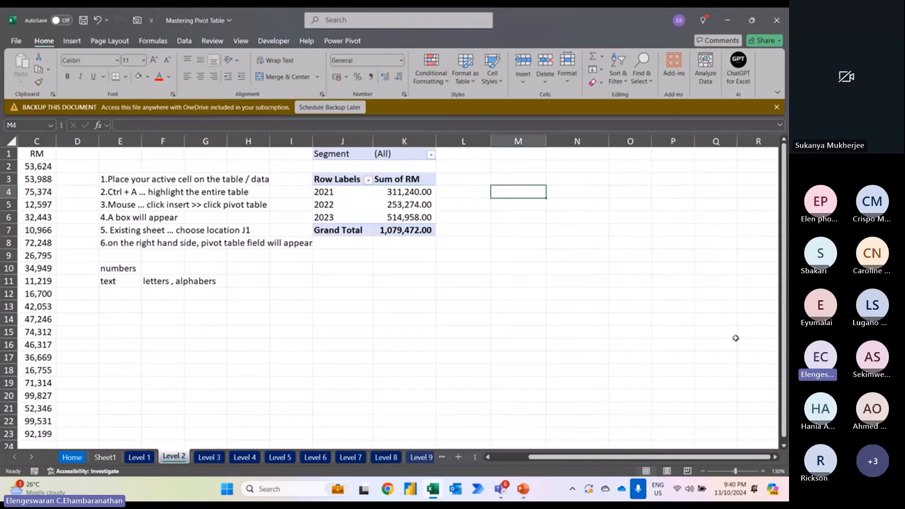
key("Left")
key("Left")
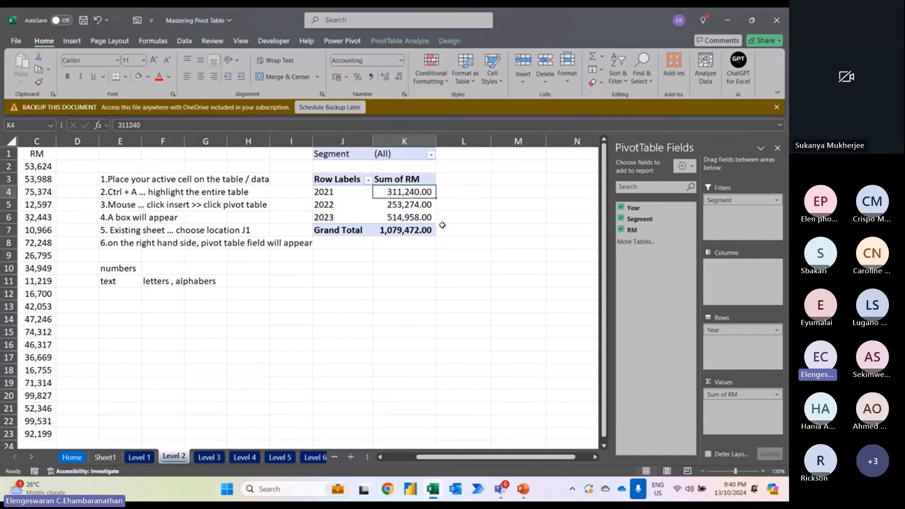
Step: Insert a clustered column PivotChart from the pivot table, placed over its lower rows, and hide all field buttons on the chart
left_click(402, 42)
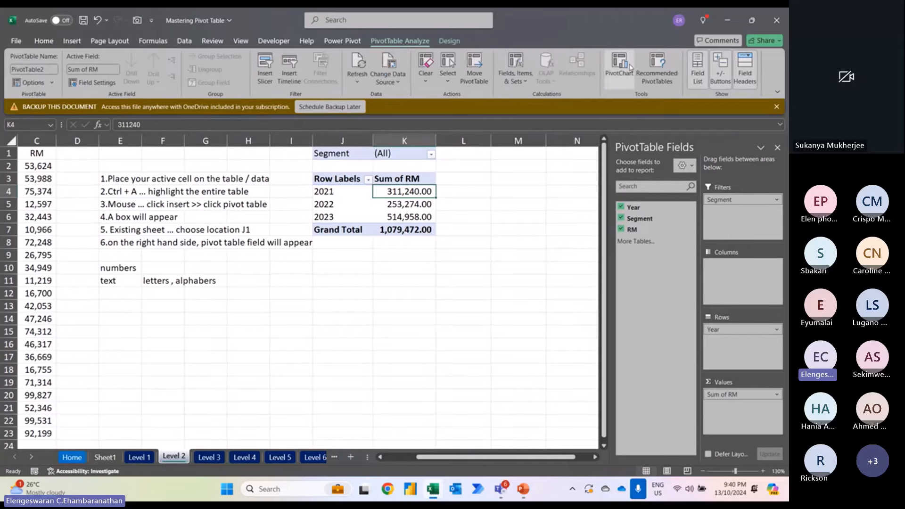
left_click(619, 68)
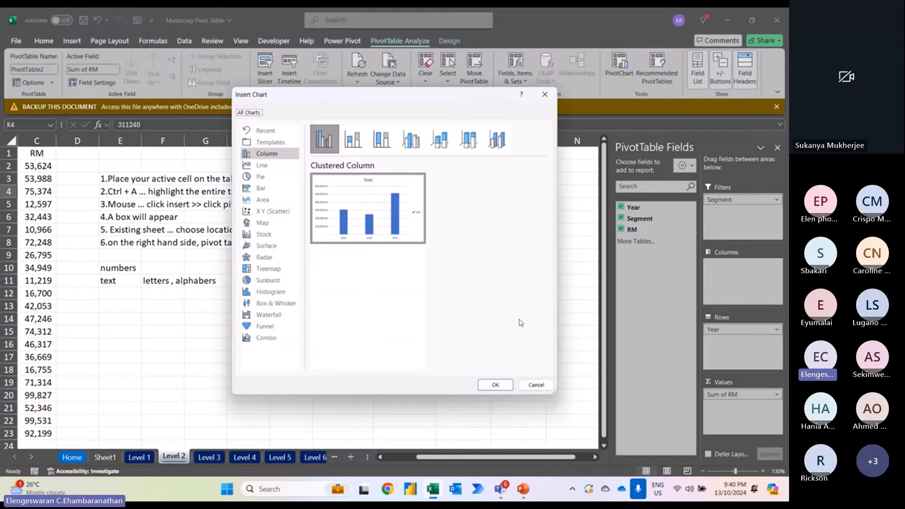
left_click(494, 384)
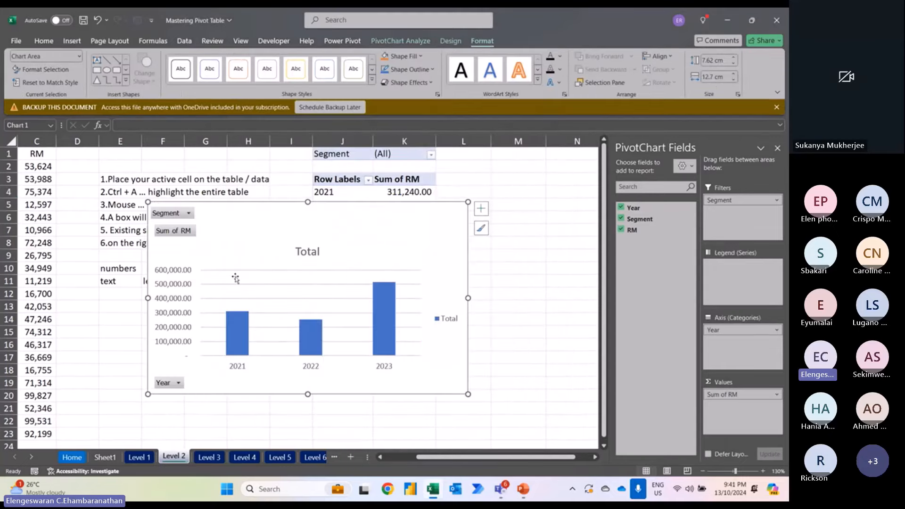
left_click_drag(371, 219, 337, 238)
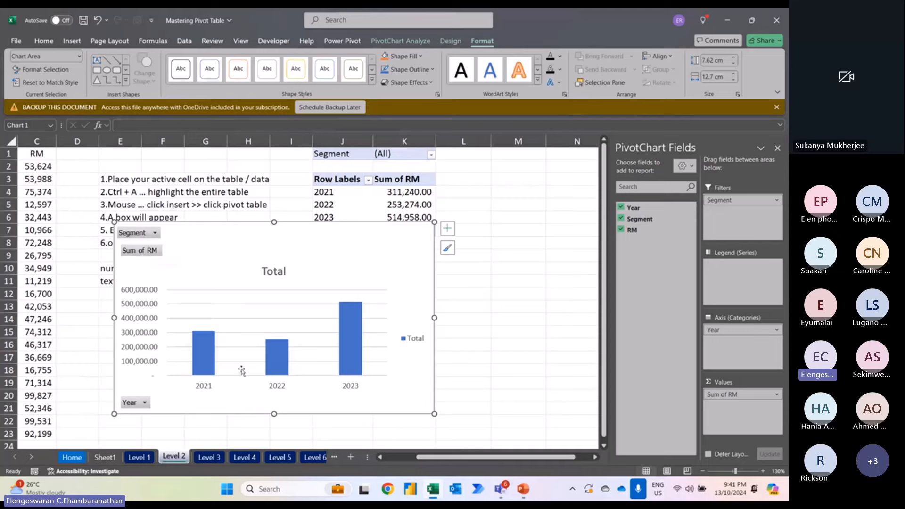
right_click(146, 251)
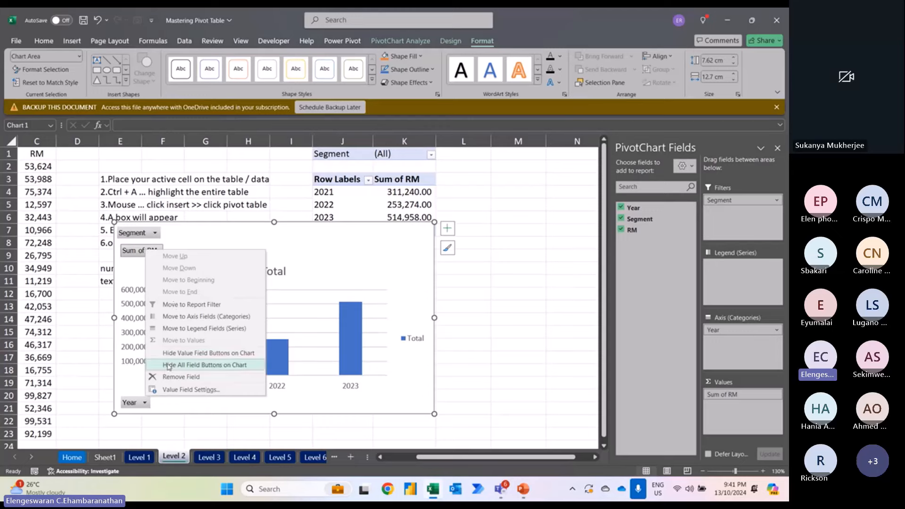
left_click(193, 370)
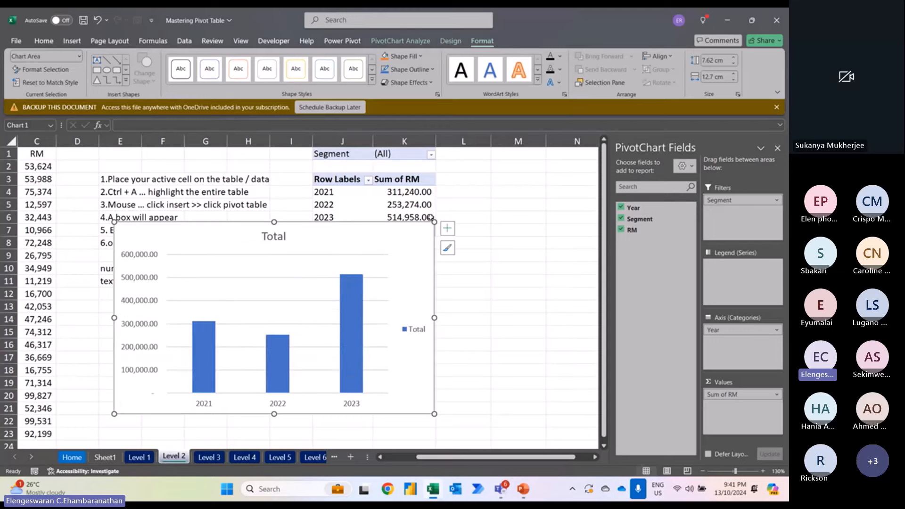
Step: Link the PivotChart's title to the Segment filter value in cell K1
left_click(275, 237)
left_click(232, 124)
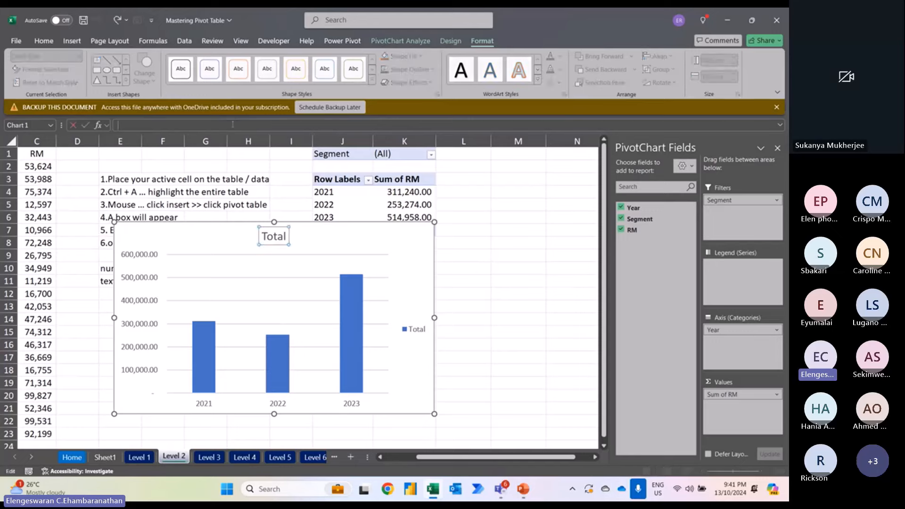
type("=")
left_click(404, 154)
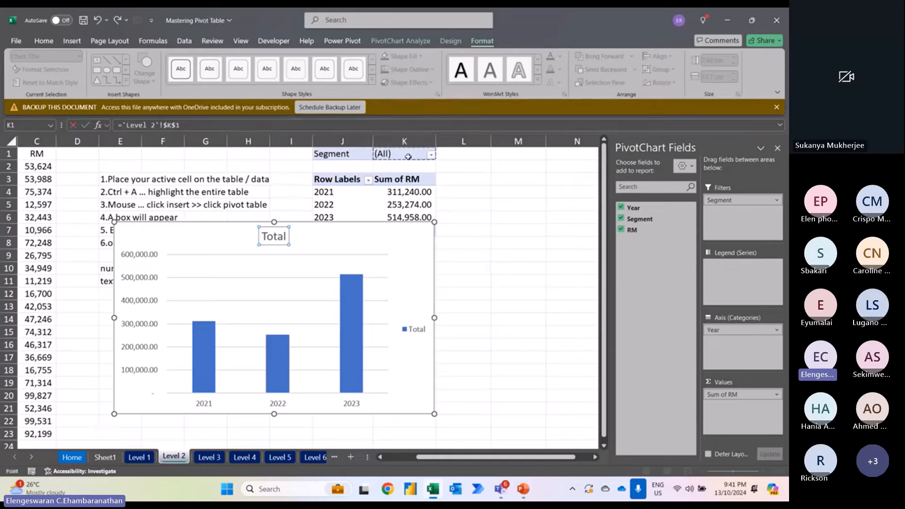
key("Return")
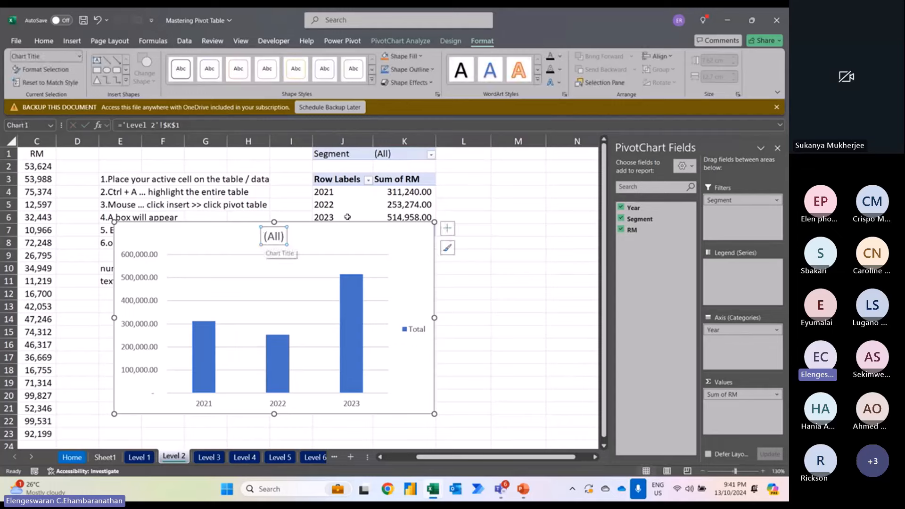
Step: Add a slicer for the Segment field and move it beside the chart
right_click(652, 222)
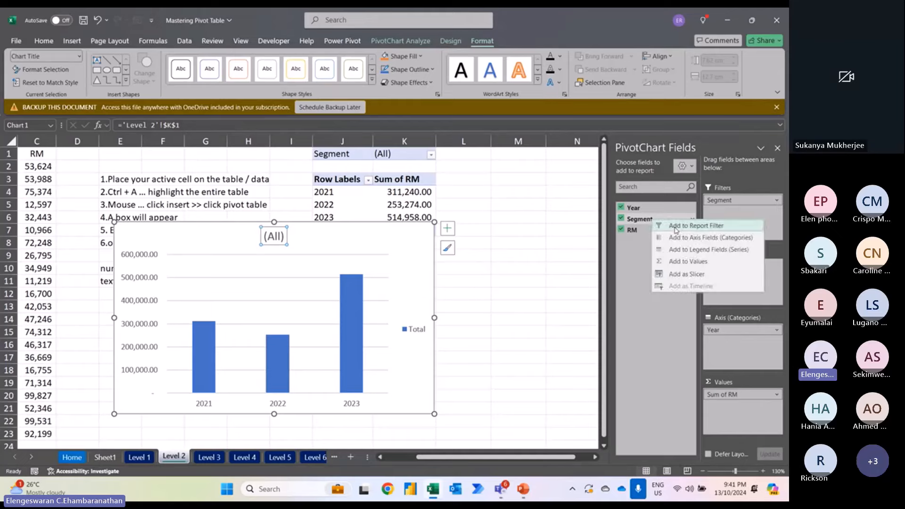
left_click(686, 274)
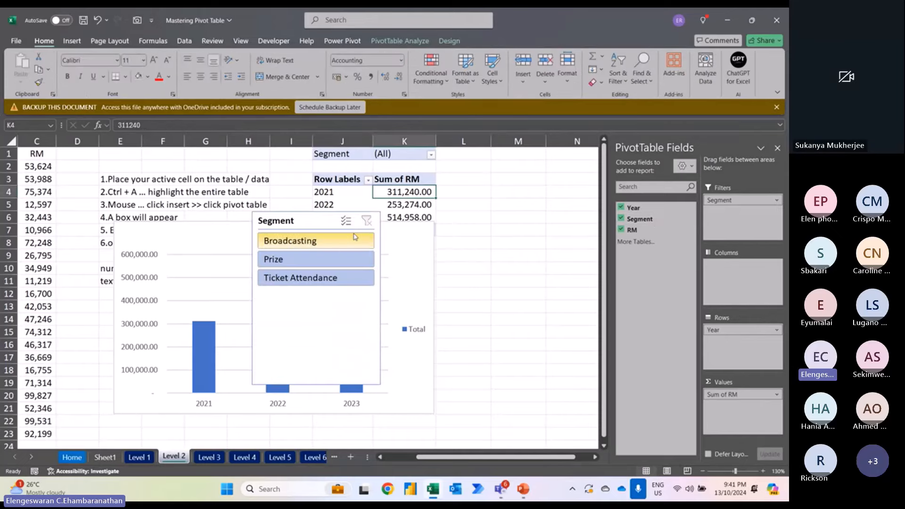
left_click_drag(313, 225, 377, 221)
left_click_drag(497, 215, 502, 215)
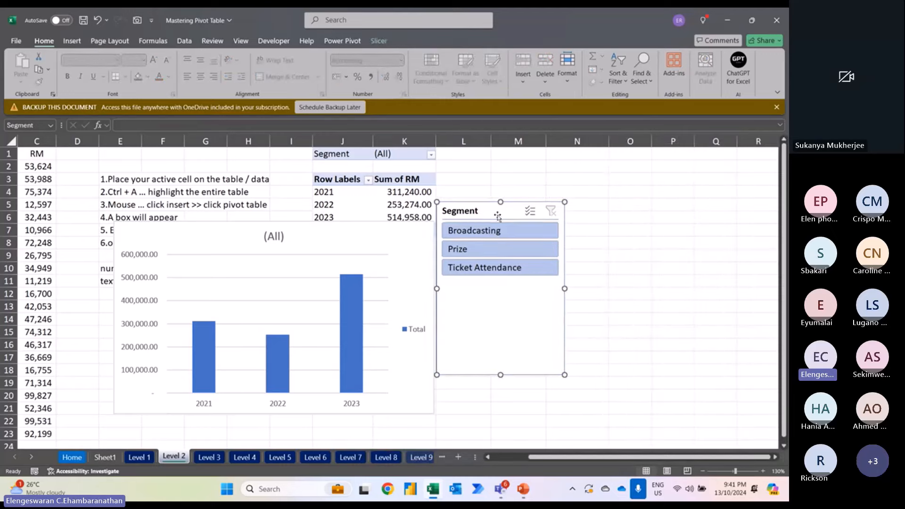
Step: Filter the pivot table and chart with the slicer by Broadcasting, Prize and Ticket Attendance in turn
left_click(495, 232)
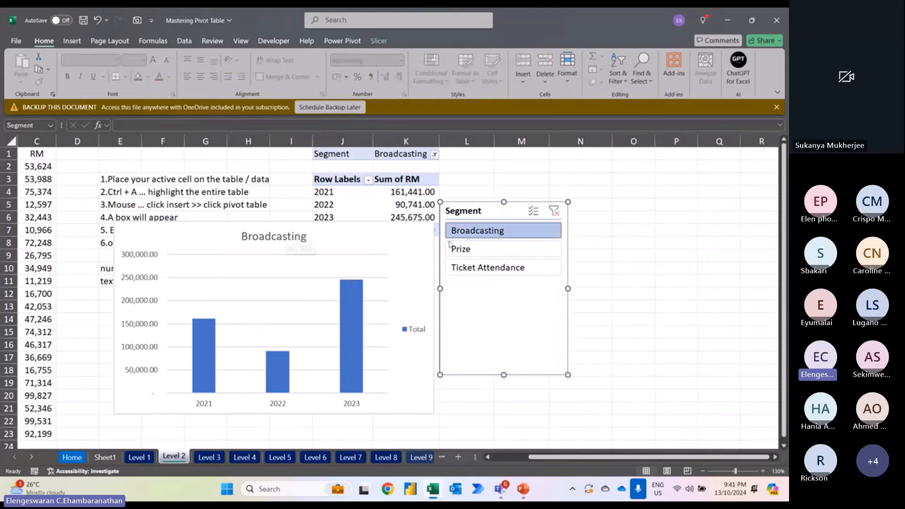
left_click(482, 255)
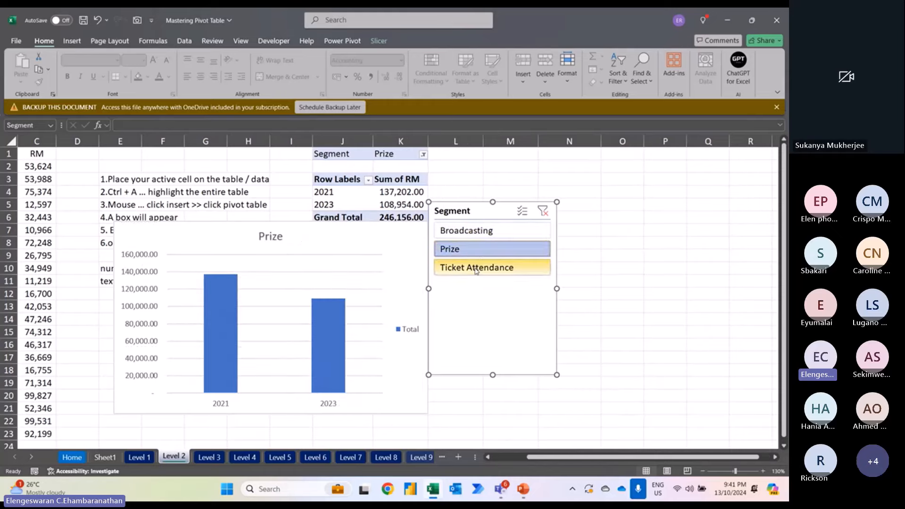
left_click(483, 267)
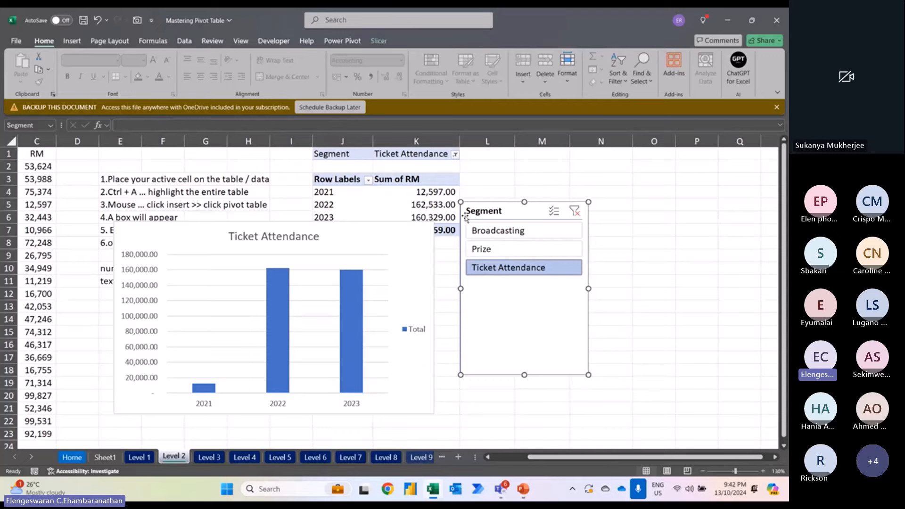
Step: Undo the slicer selections, the Segment slicer and the chart title link, restoring the title Total
left_click(292, 235)
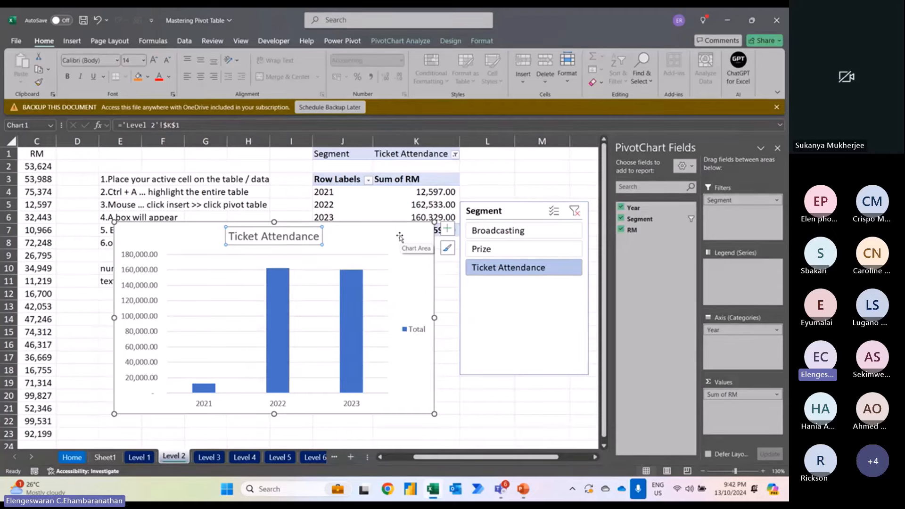
key("ctrl+z")
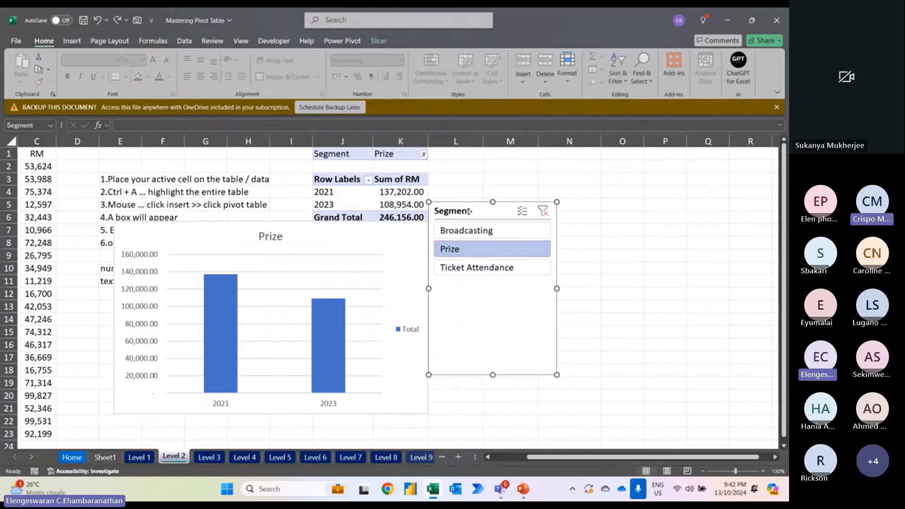
key("Delete")
left_click(274, 240)
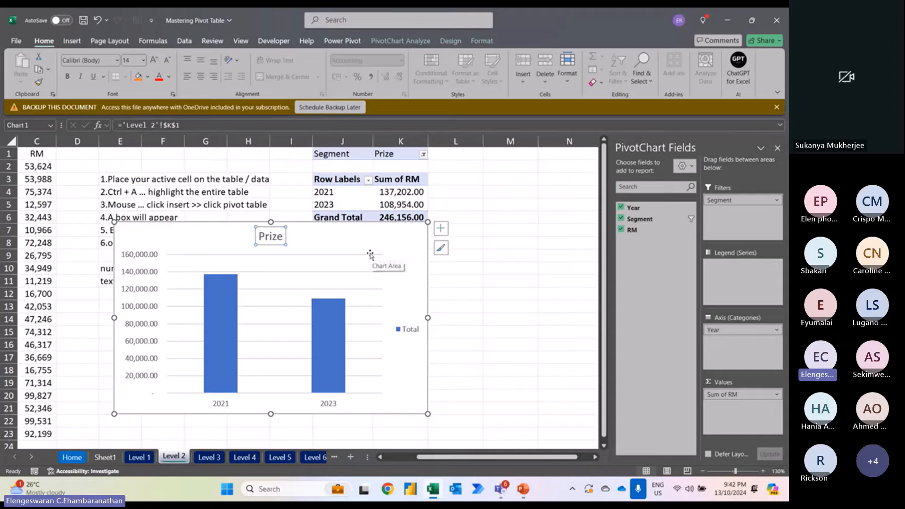
key("ctrl+z")
key("ctrl+z")
key("ctrl+z")
key("ctrl+z")
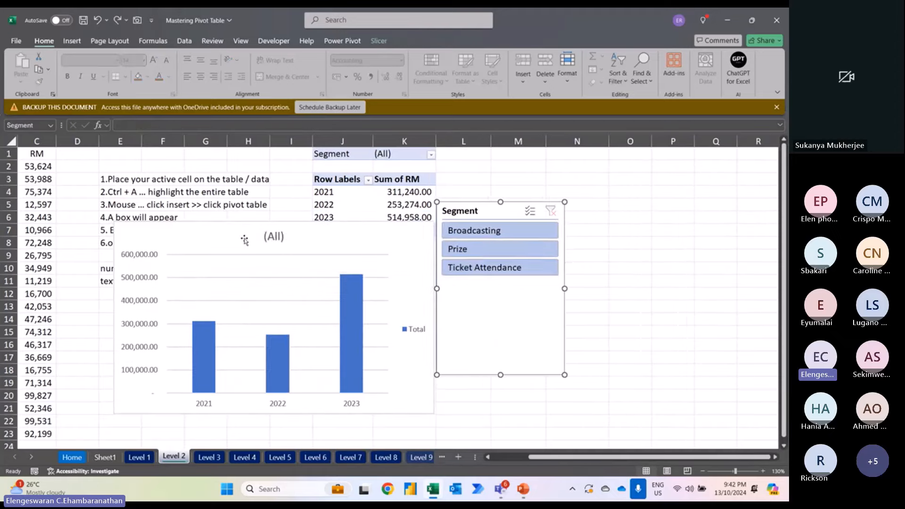
key("ctrl+z")
key("ctrl+z")
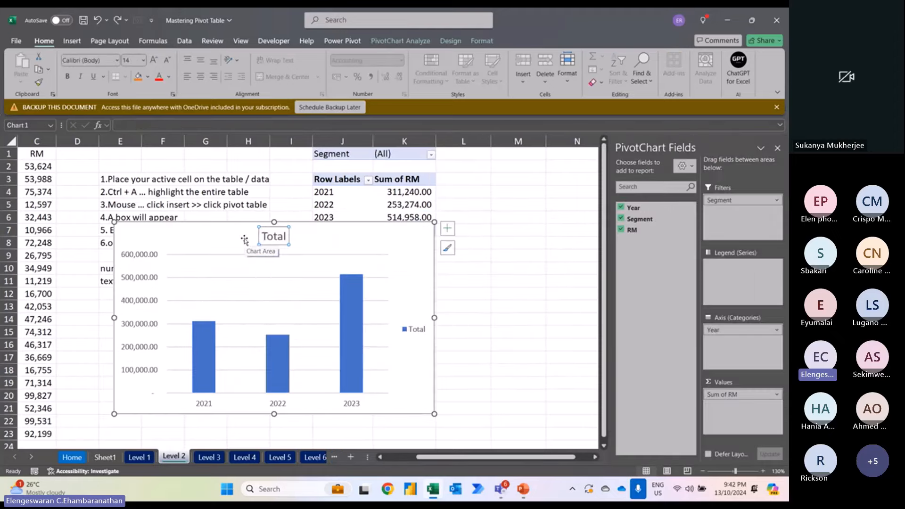
left_click(537, 310)
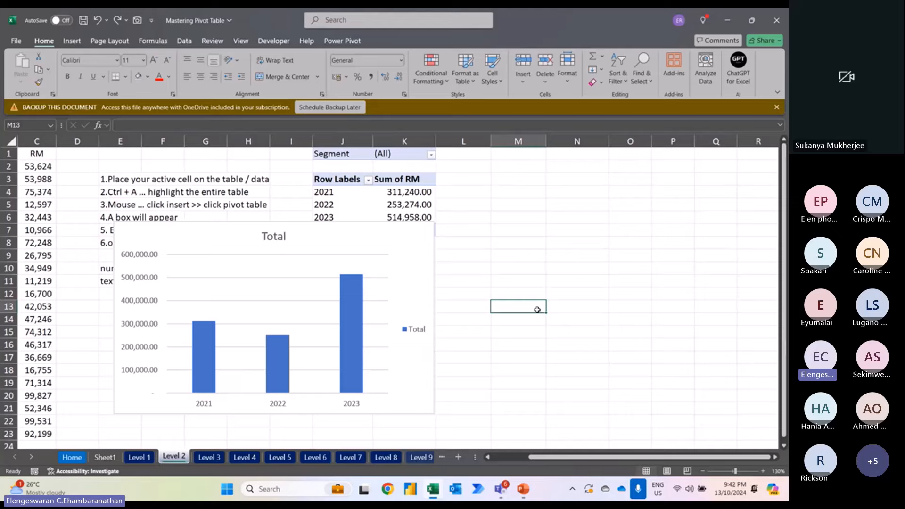
Step: Select the chart title Total and link it to cell K1 with the formula ='Level 2'!$K$1
left_click(273, 240)
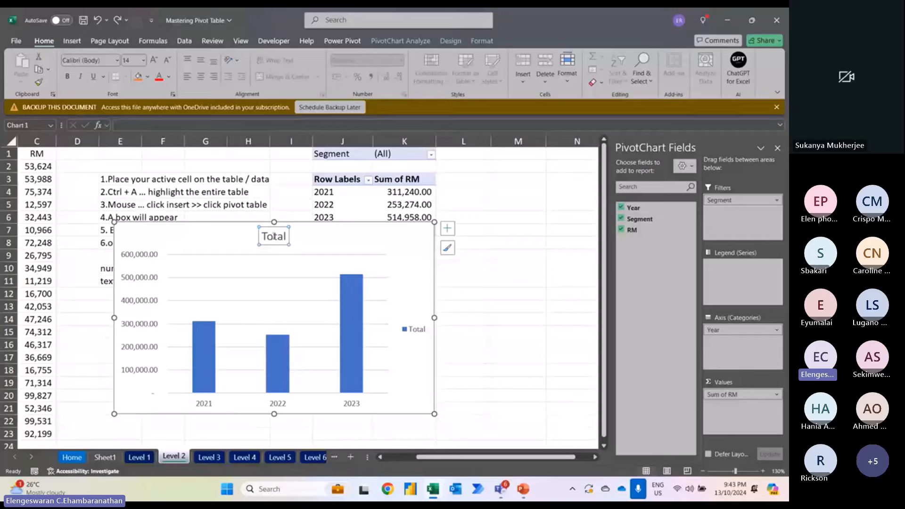
double_click(275, 240)
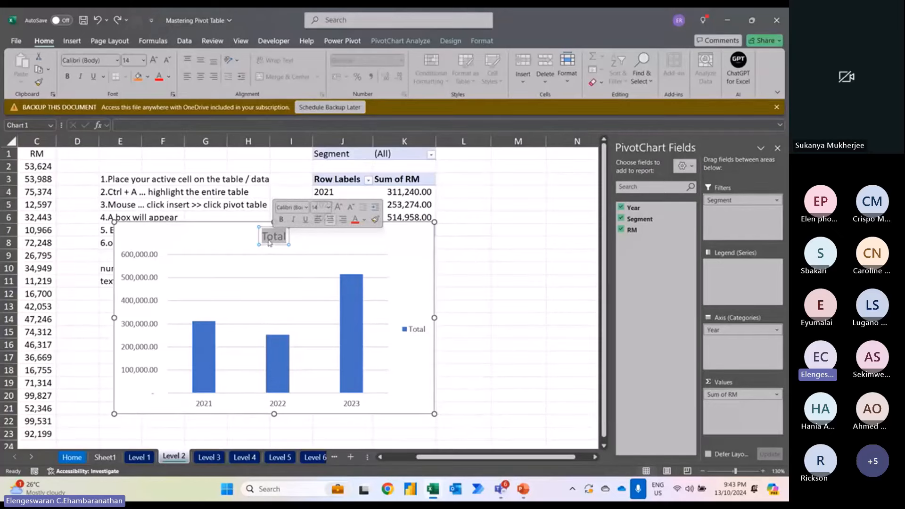
left_click(264, 245)
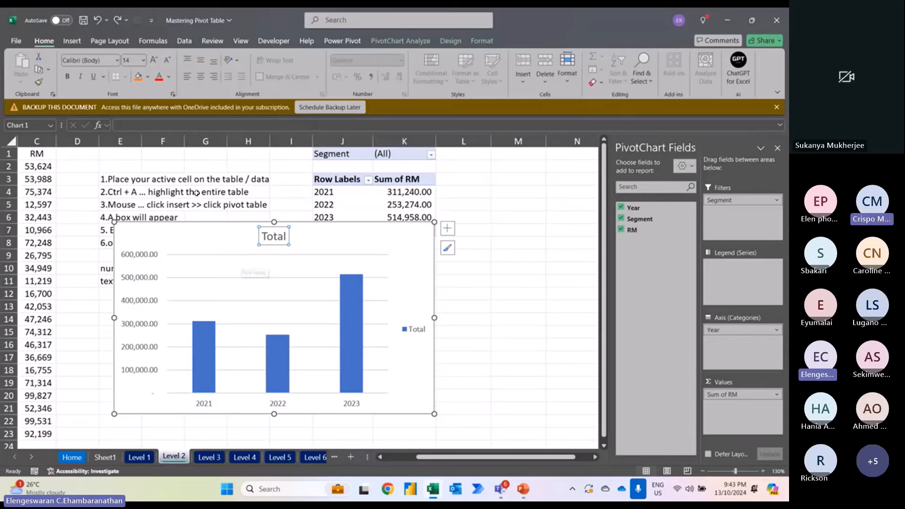
left_click(154, 126)
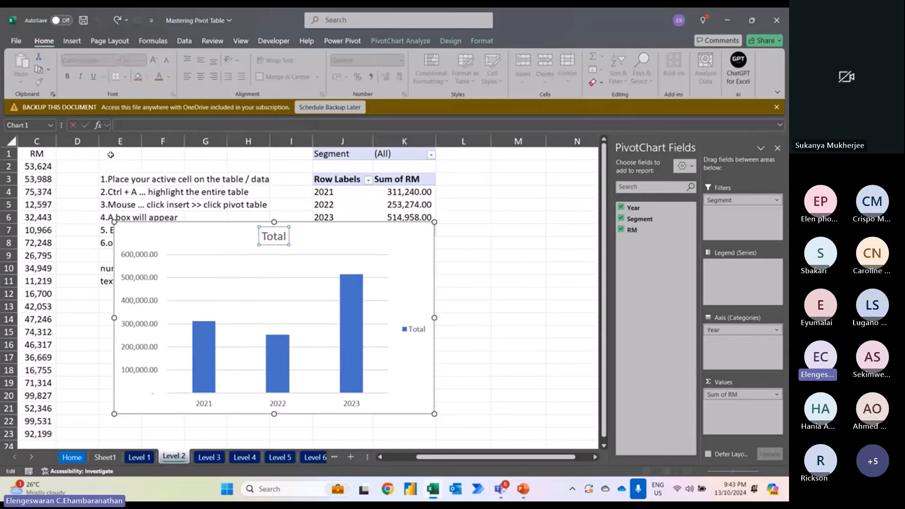
type("=")
left_click(393, 154)
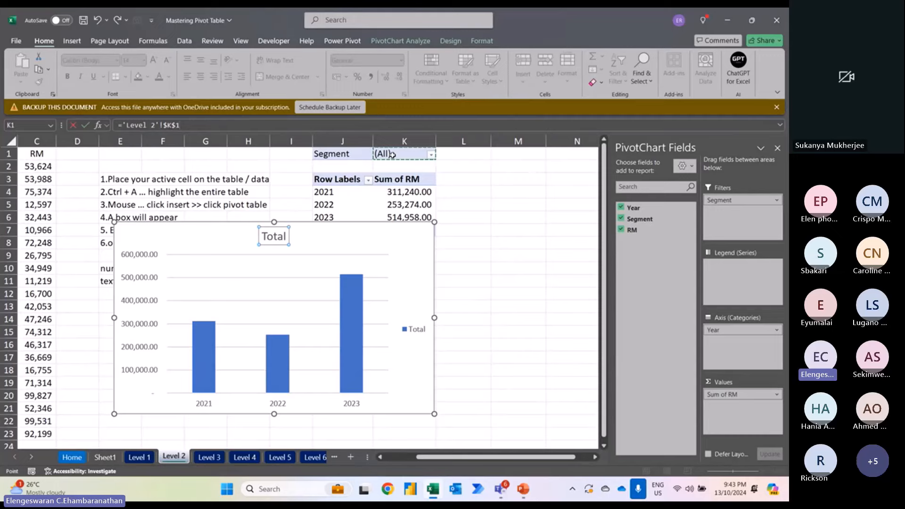
key("Return")
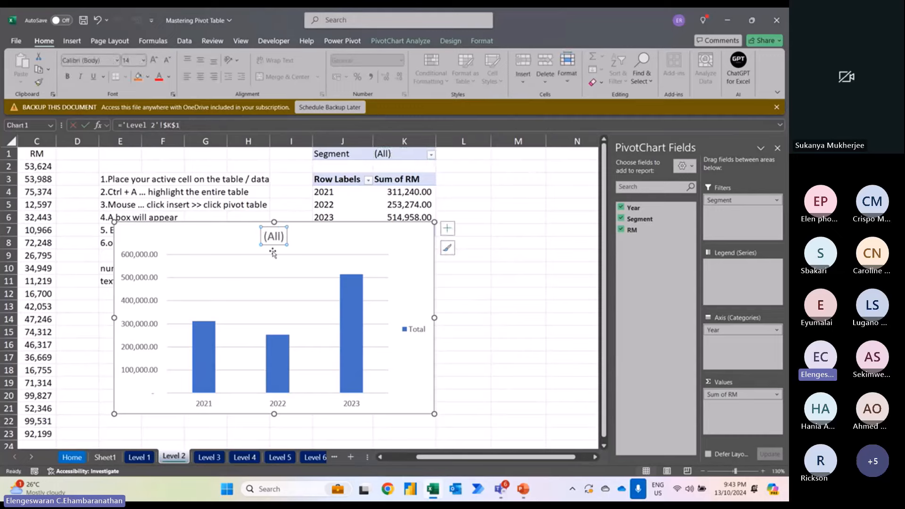
Step: Add a slicer for the Segment field and place it to the right of the chart
right_click(643, 223)
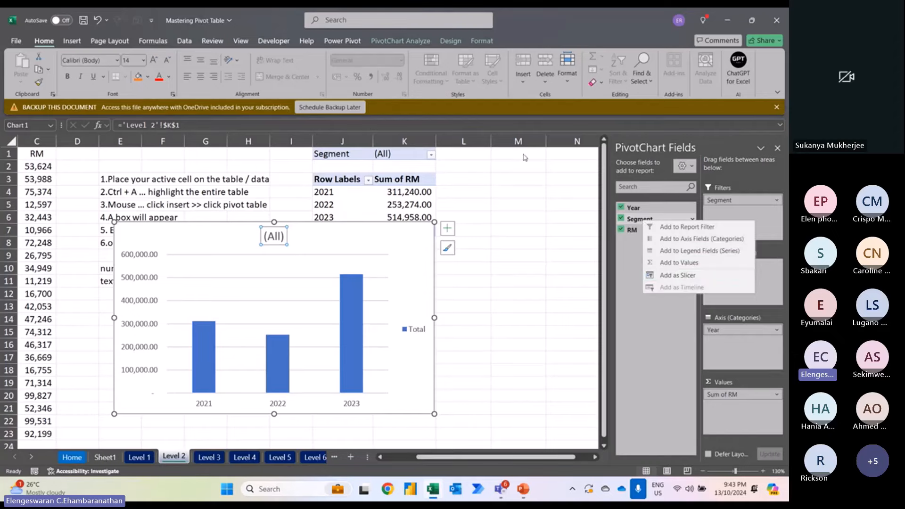
left_click(393, 42)
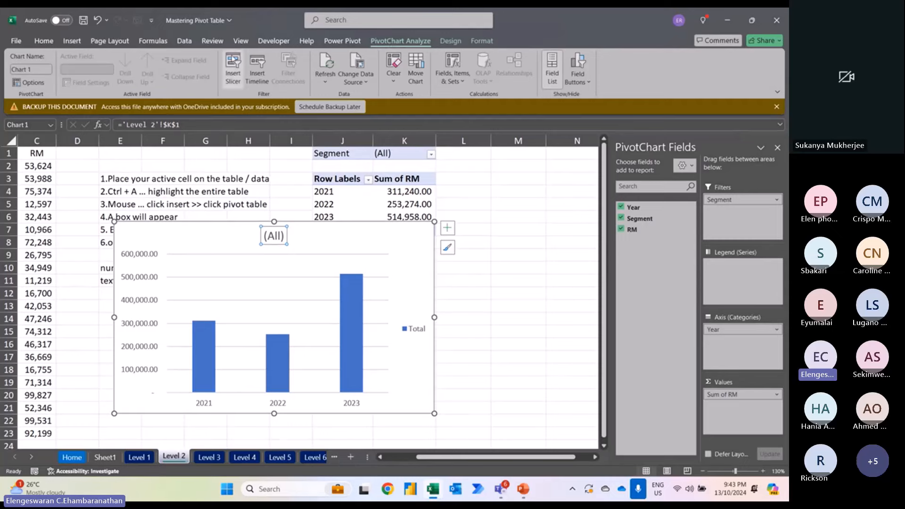
right_click(638, 221)
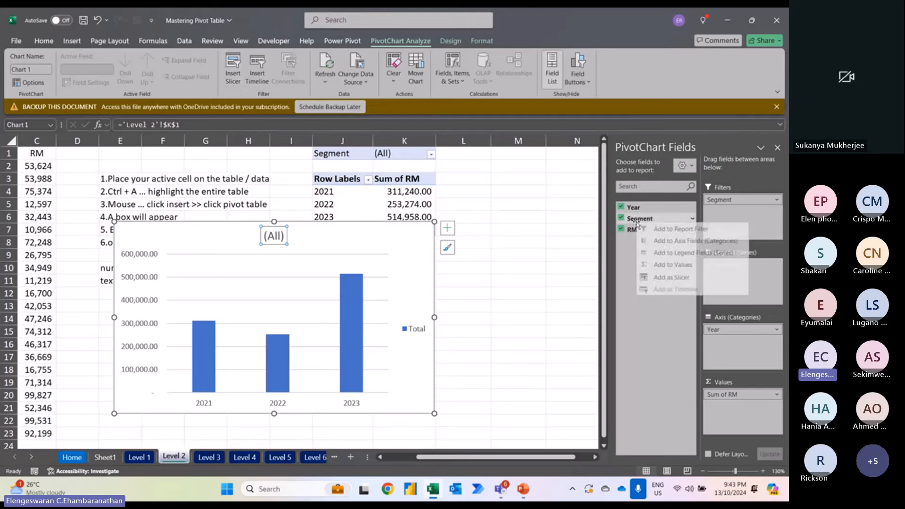
left_click(672, 278)
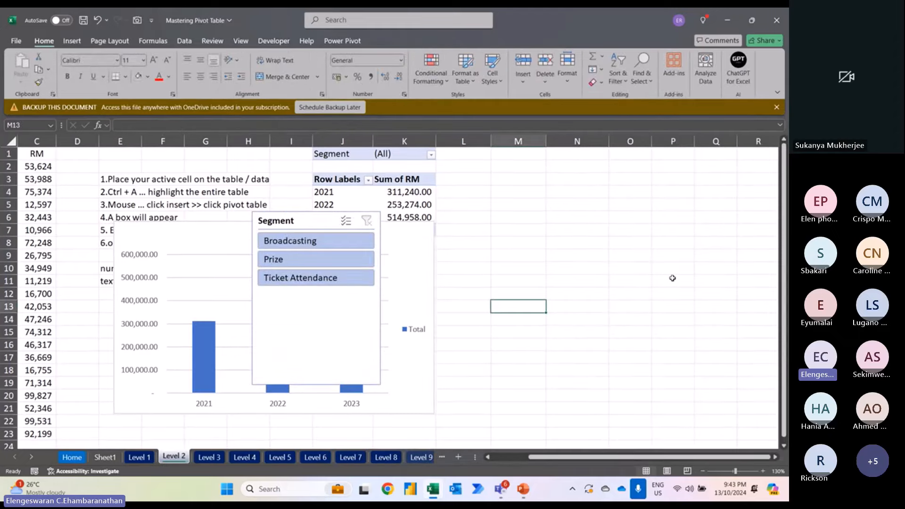
left_click_drag(298, 218, 505, 221)
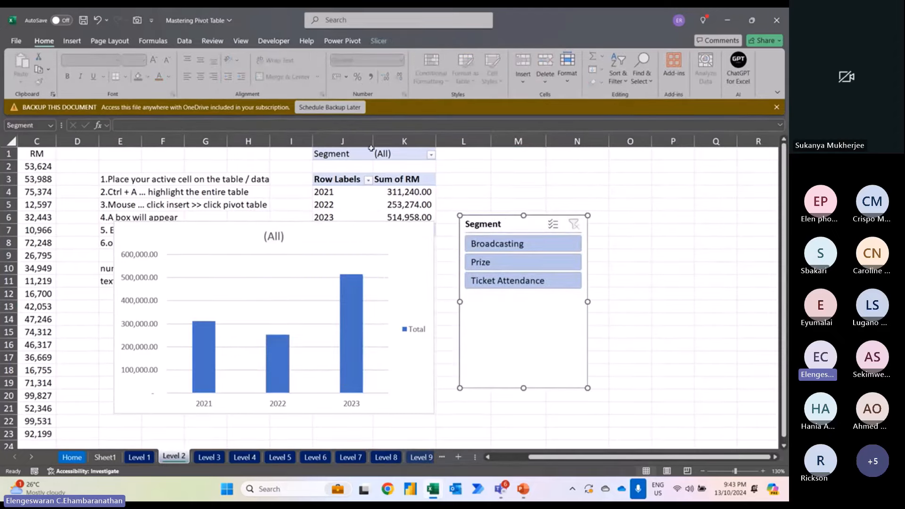
Step: Use the Segment slicer to filter the chart by Broadcasting, Prize and Ticket Attendance, one after another
left_click(493, 244)
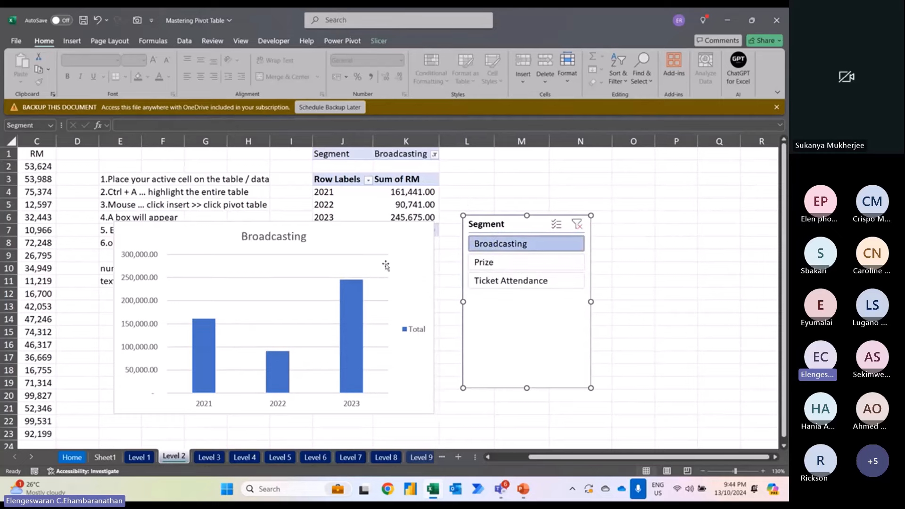
left_click(493, 264)
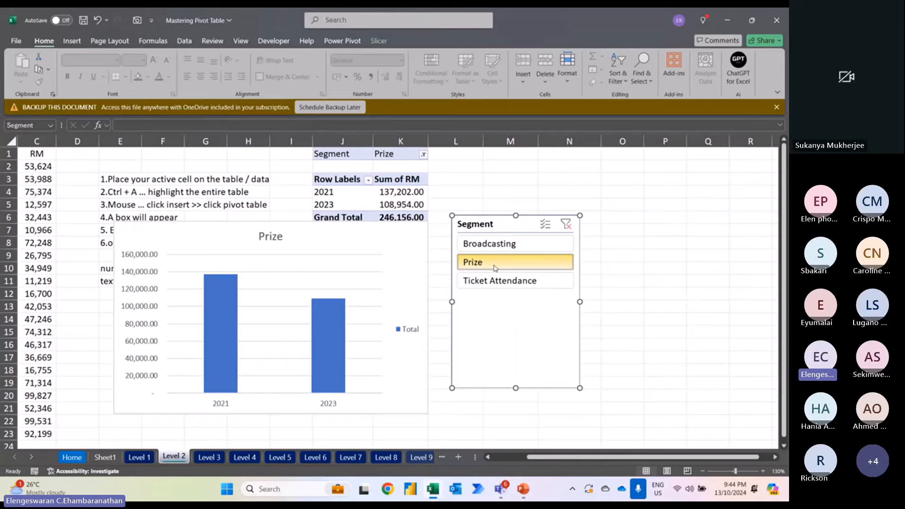
left_click(494, 281)
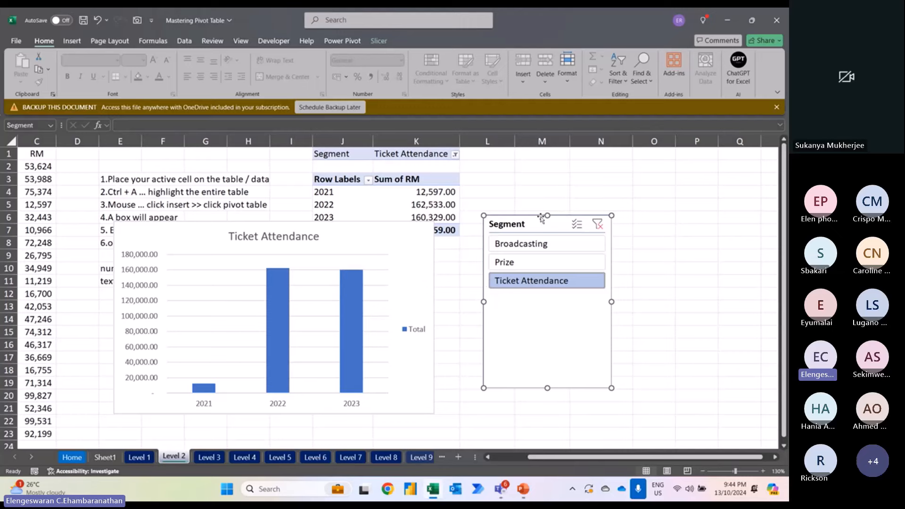
Step: Delete the Segment slicer and undo back past the slicer selections and the title link to the chart title Total
key("Delete")
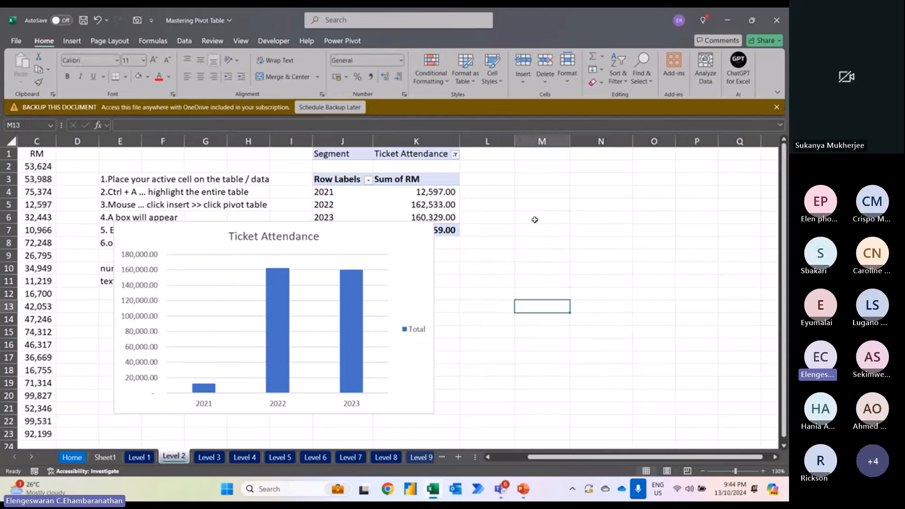
key("ctrl+z")
key("ctrl+z")
key("ctrl+z")
key("ctrl+z")
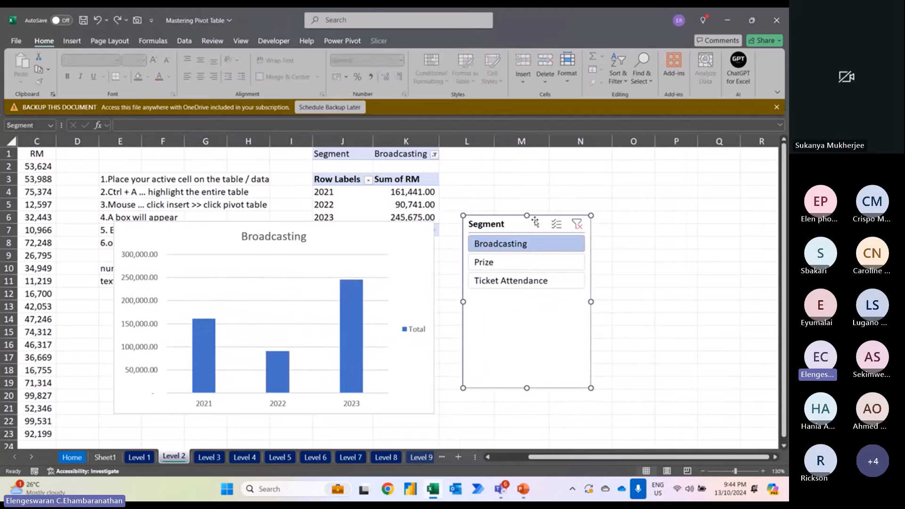
key("ctrl+z")
key("ctrl+z")
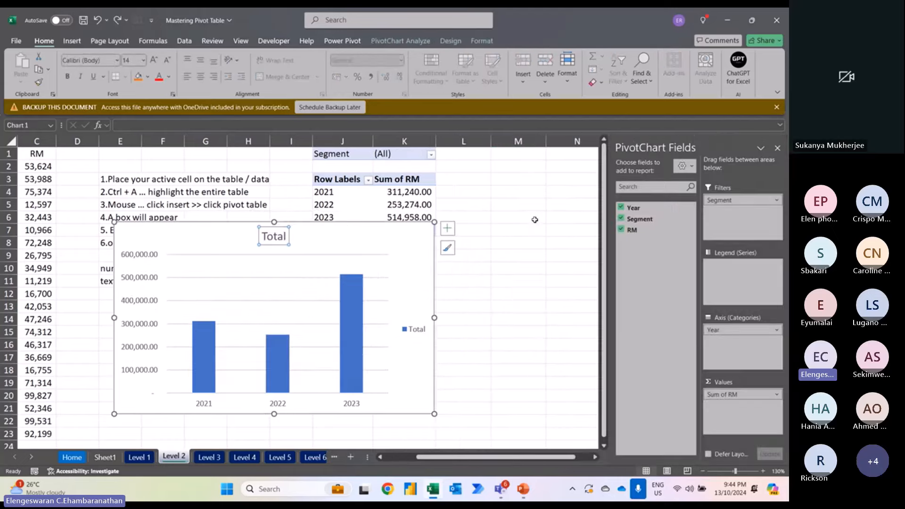
left_click(515, 251)
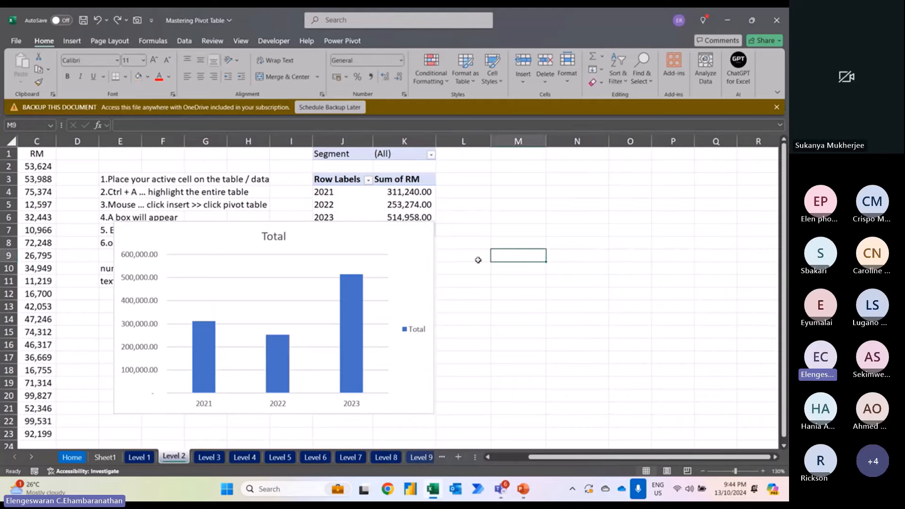
Step: Link the chart title Total to the Segment filter value in cell K1 with the formula ='Level 2'!$K$1
left_click(277, 244)
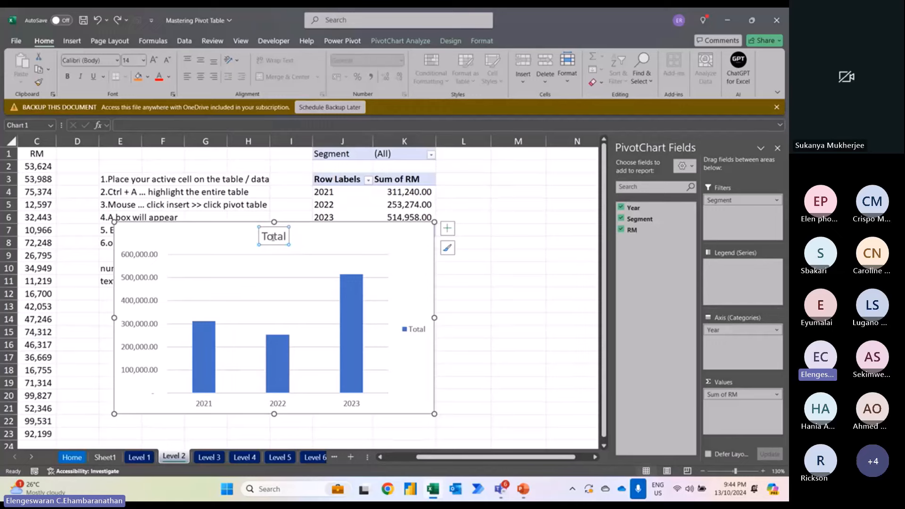
left_click(273, 237)
double_click(273, 238)
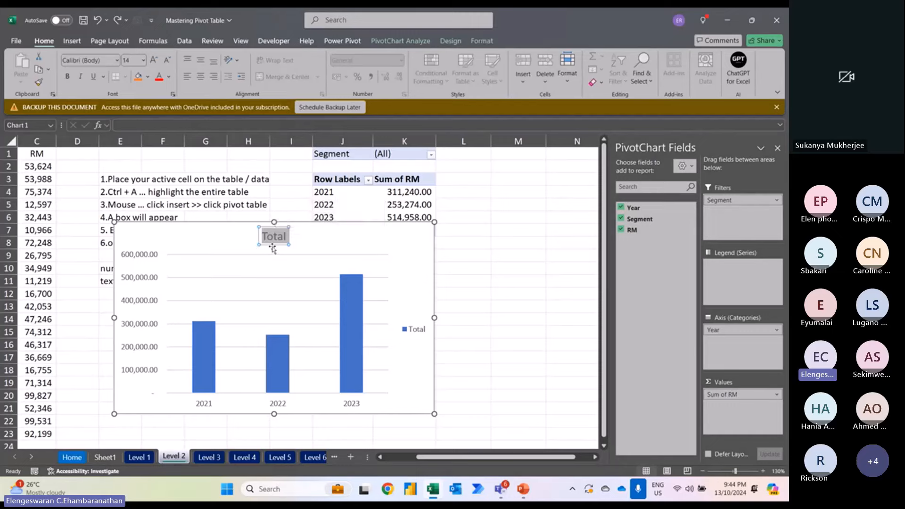
left_click(273, 249)
left_click(272, 244)
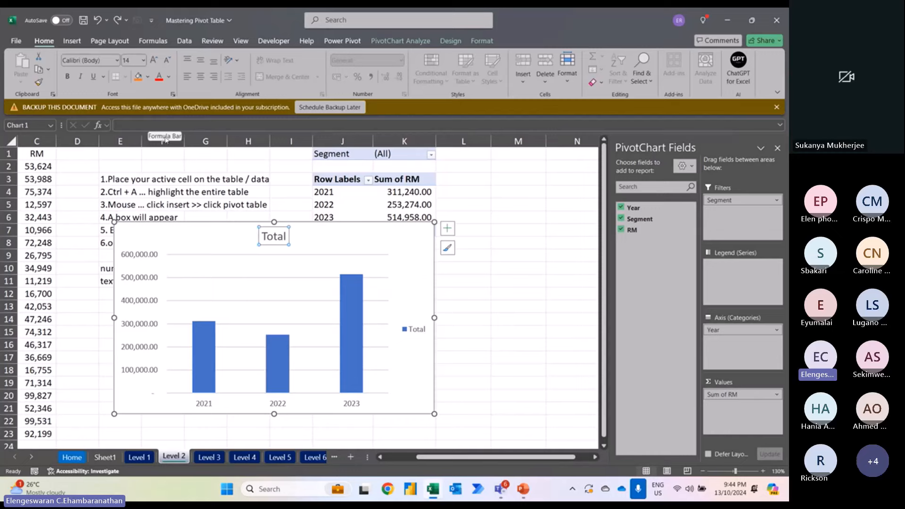
left_click(128, 126)
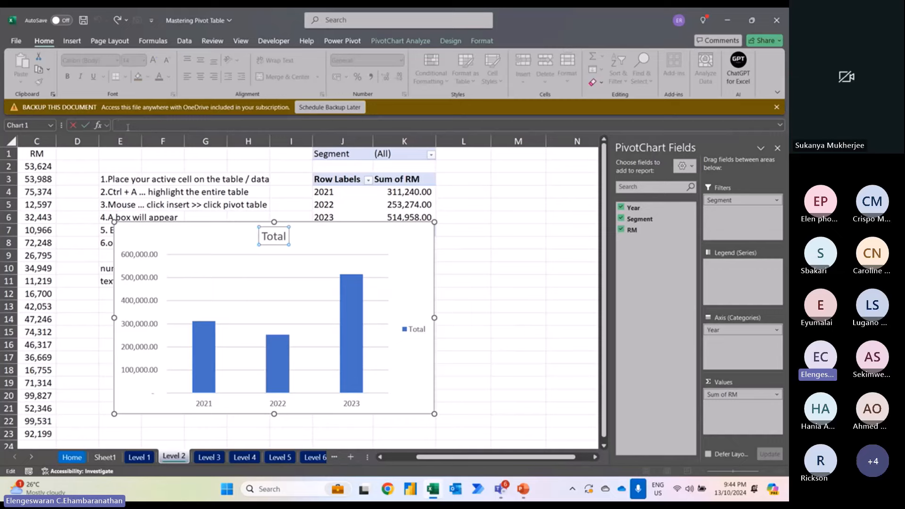
type("=")
left_click(404, 154)
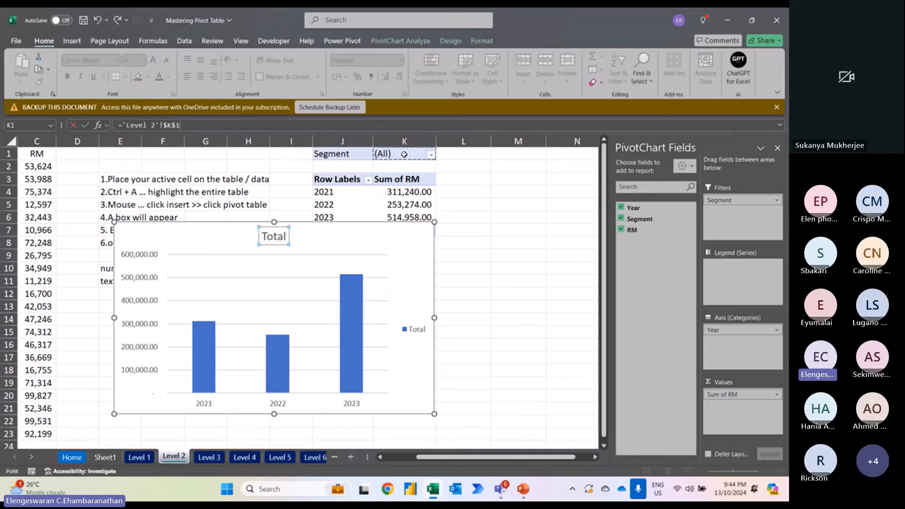
key("Return")
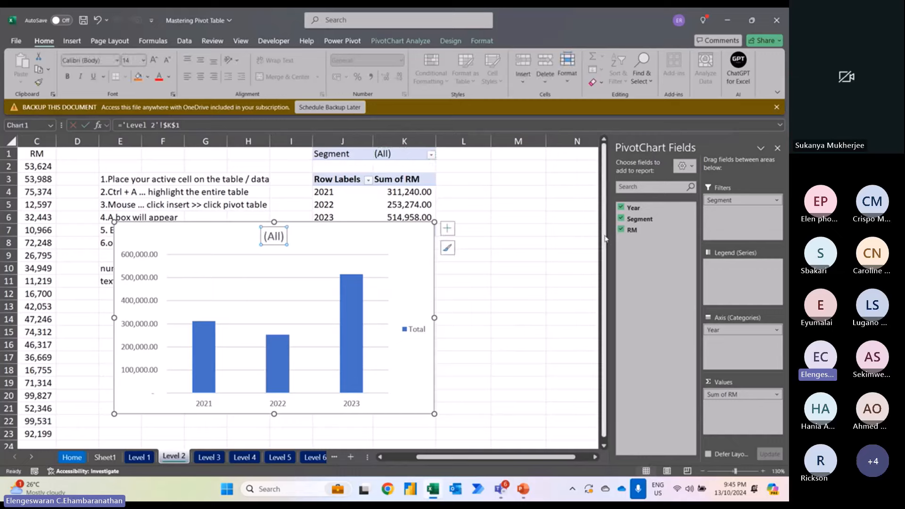
Step: Insert a Segment slicer again and move it off the chart to the free cells beside it
right_click(646, 223)
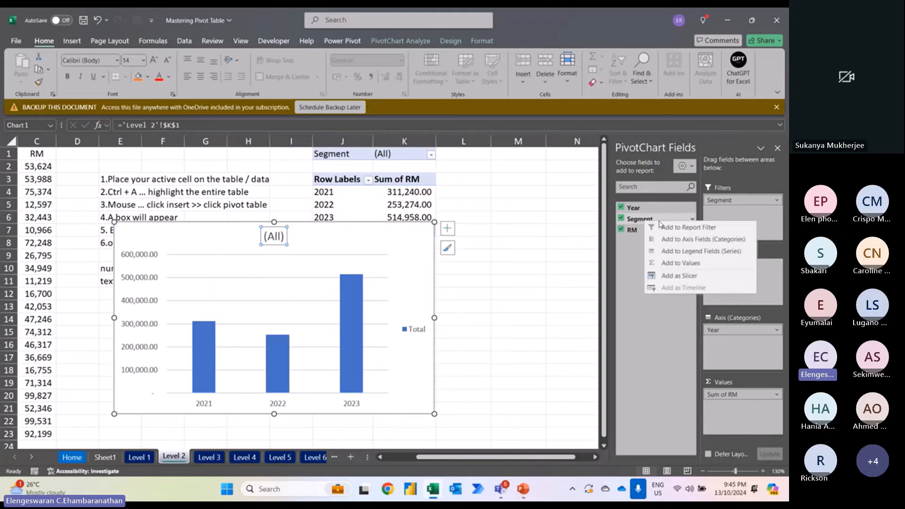
left_click(684, 277)
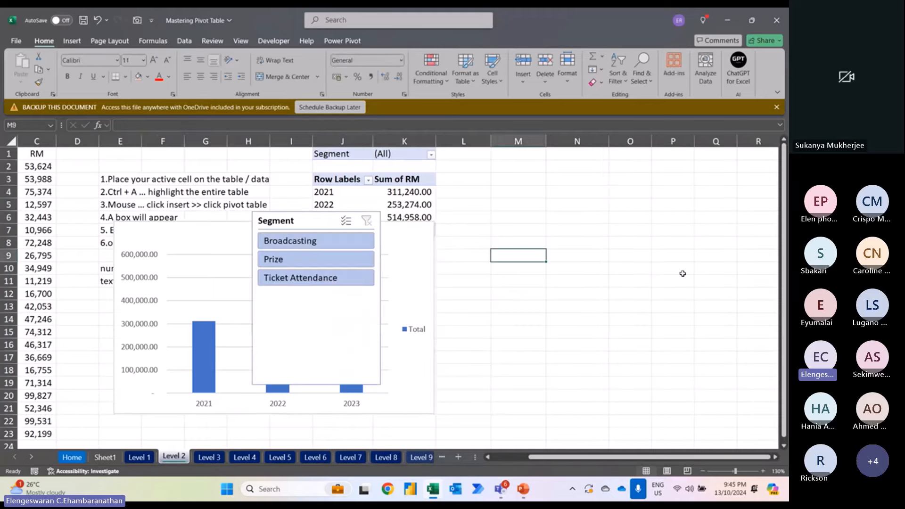
left_click_drag(408, 172, 348, 226)
left_click_drag(289, 220, 470, 219)
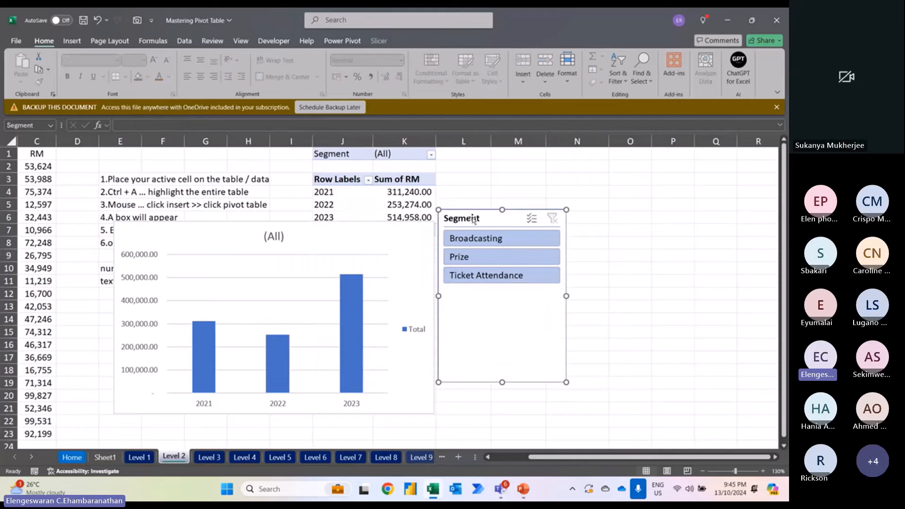
Step: Check the chart and its title with the slicer set to Prize, Ticket Attendance and Broadcasting, and clear the filter
left_click(472, 255)
left_click(464, 275)
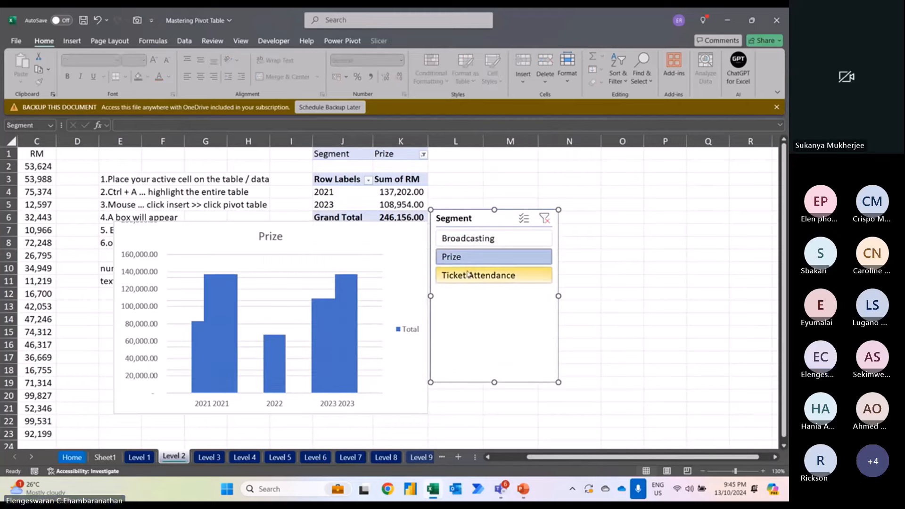
left_click(488, 244)
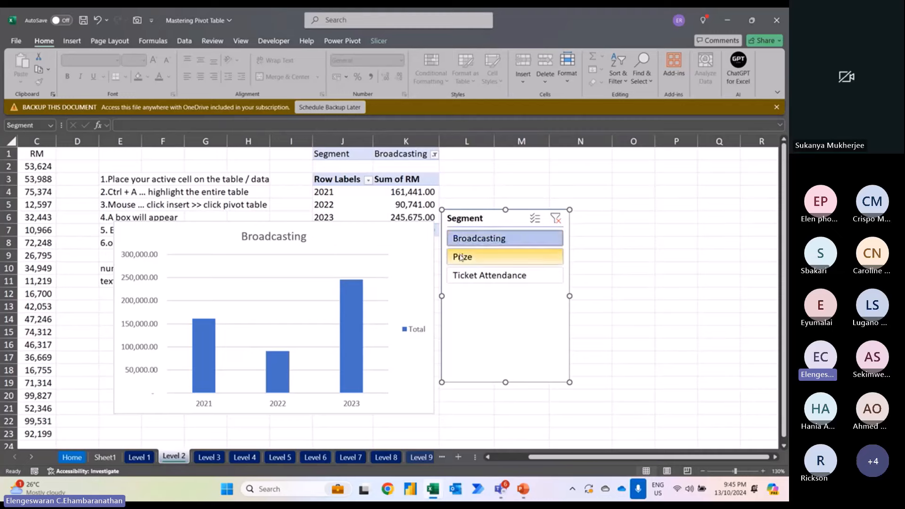
mouse_move(392, 193)
left_click(478, 258)
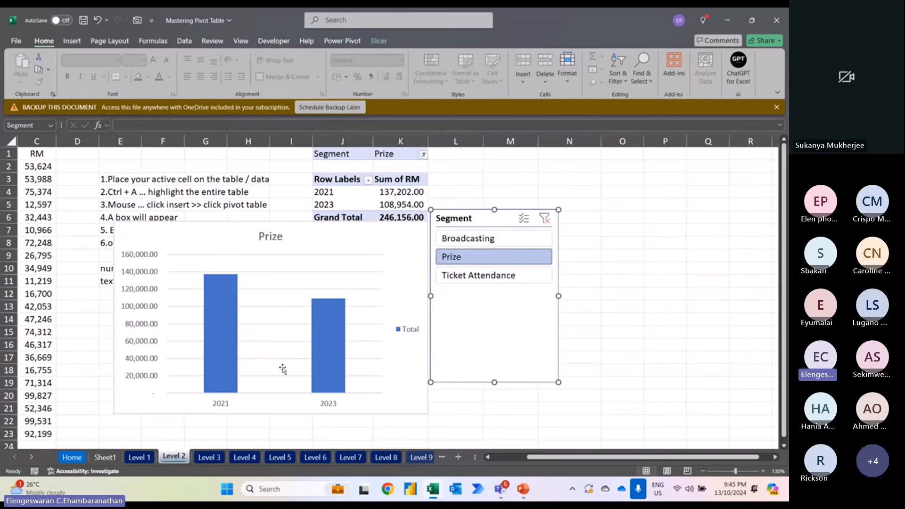
mouse_move(323, 333)
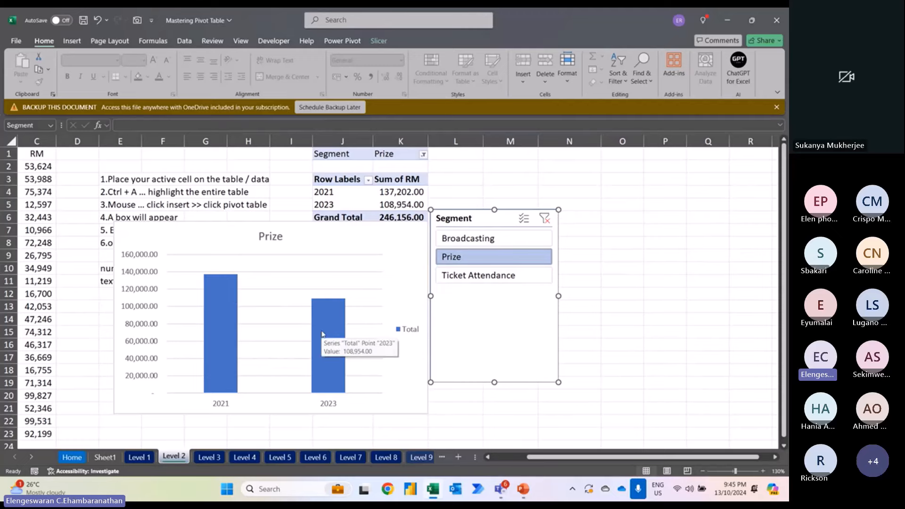
left_click(464, 278)
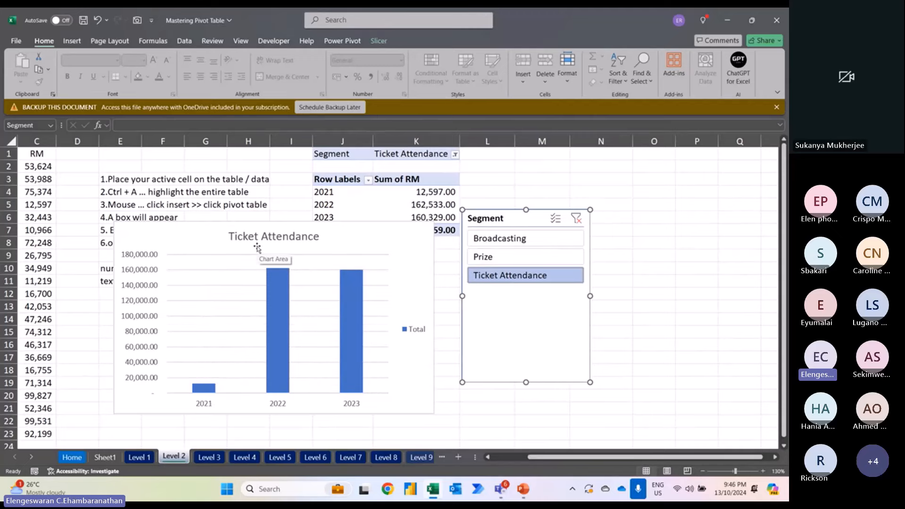
left_click(484, 240)
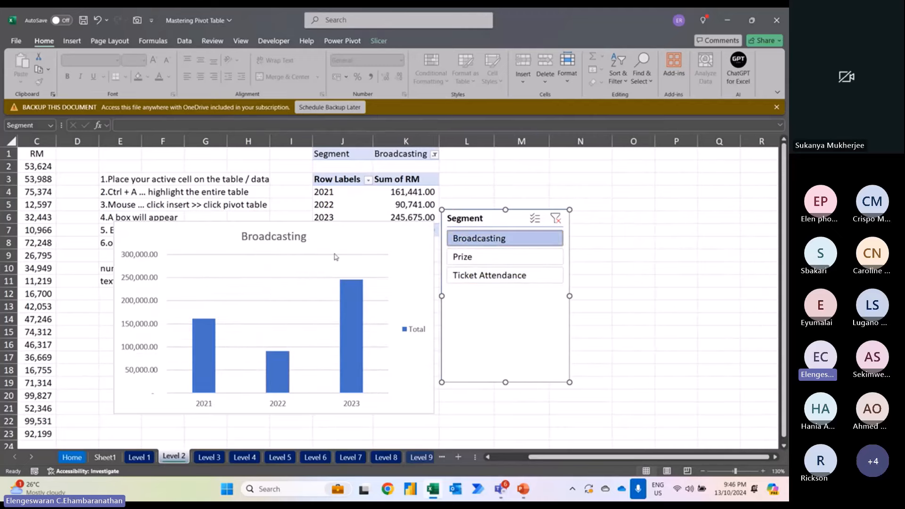
left_click(556, 219)
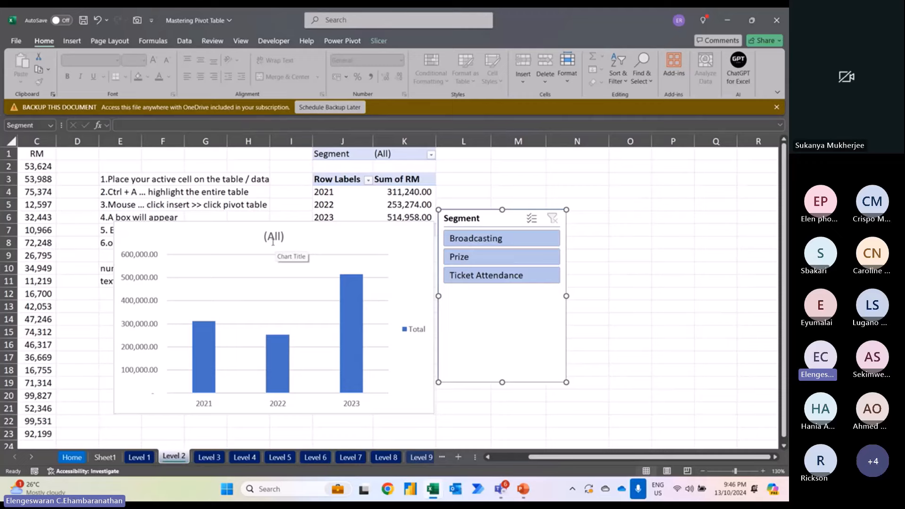
Step: Copy the Segment filter value (All) from cell K1 and paste it into cell M1
left_click(401, 154)
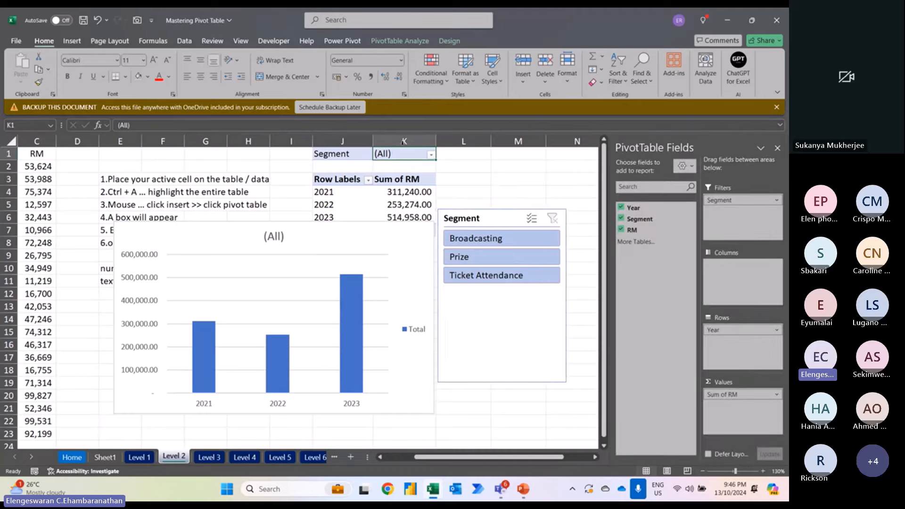
key("ctrl+c")
key("Right")
key("Right")
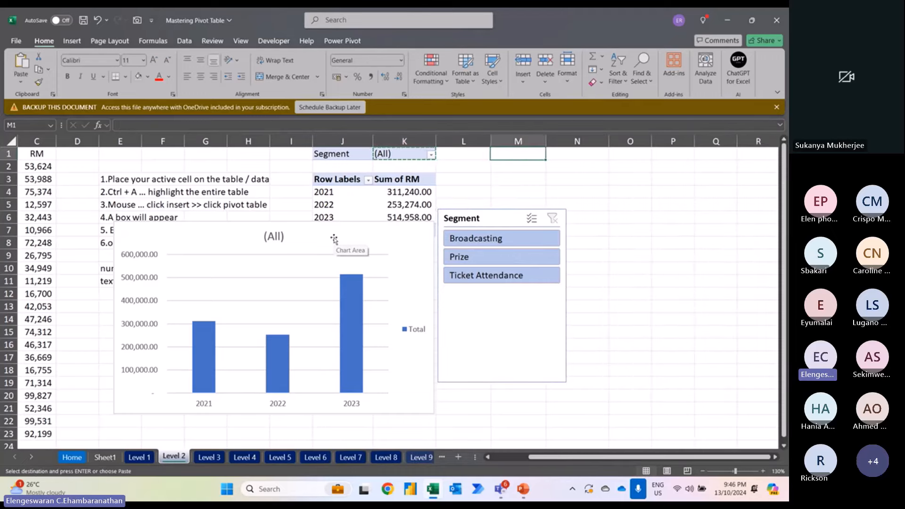
key("ctrl+v")
Step: Enter the formula =IF(K1=M1,"Overall Revenue",K1) in cell M2 beneath the copied (All) value
key("Down")
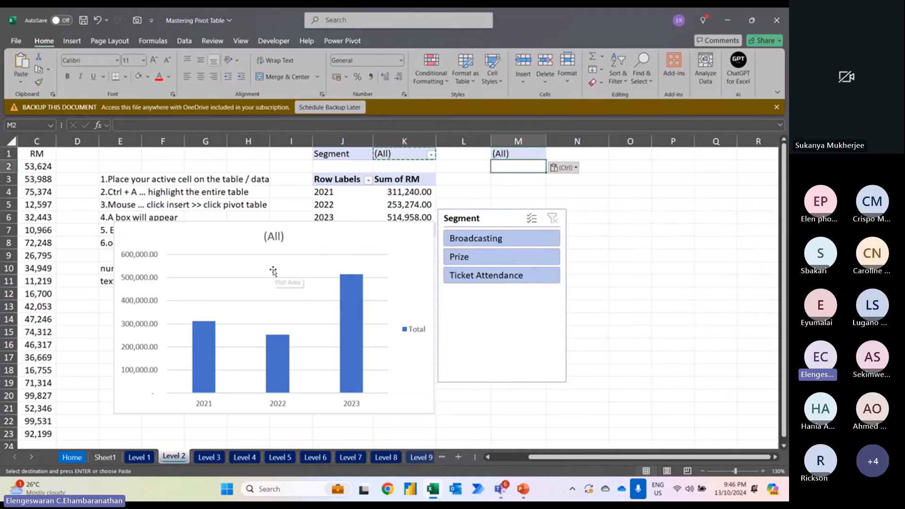
type("=if")
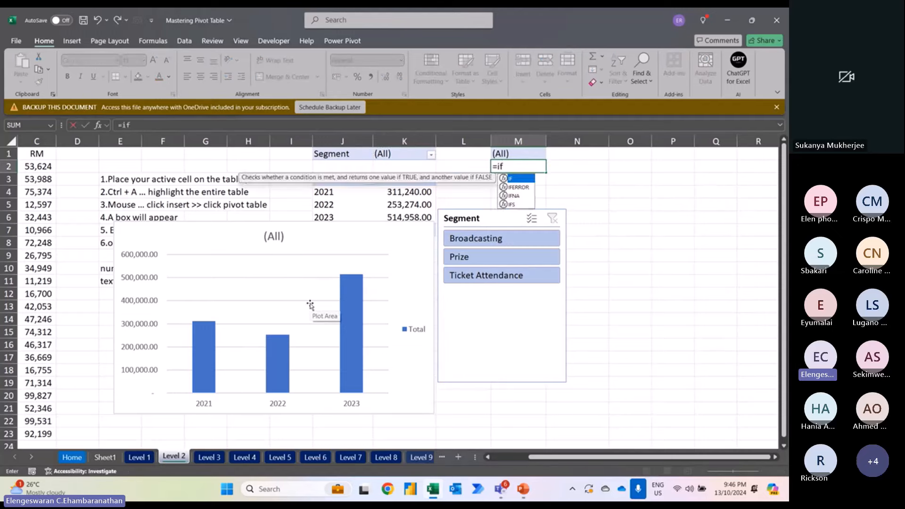
key("Tab")
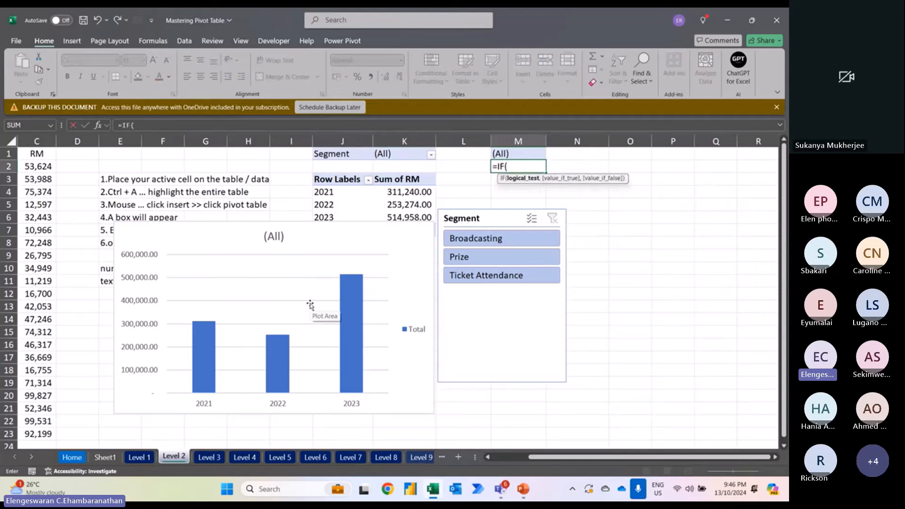
key("Up")
key("Left")
key("Left")
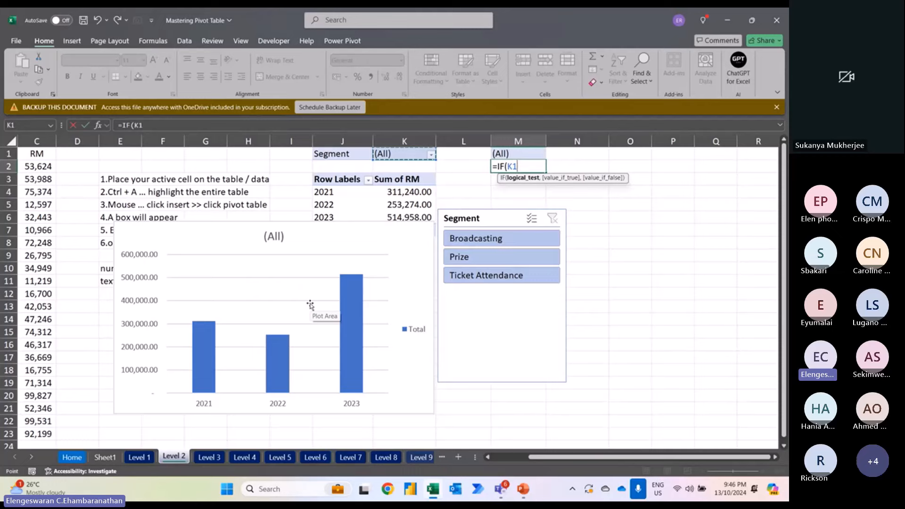
type("=")
key("Up")
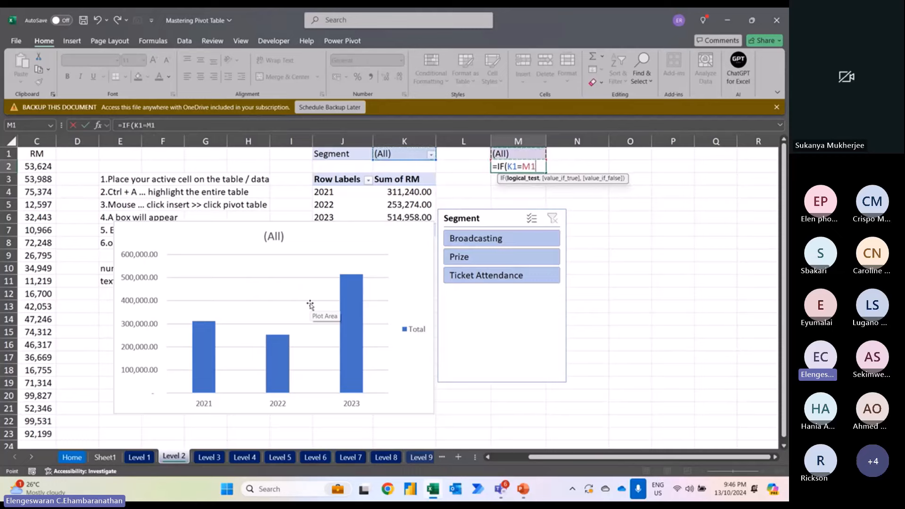
type(",")
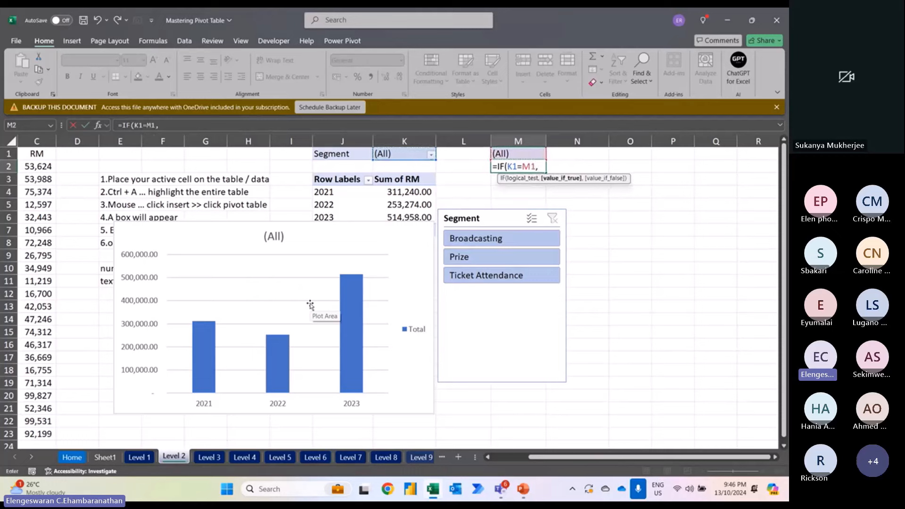
type("\"Overa")
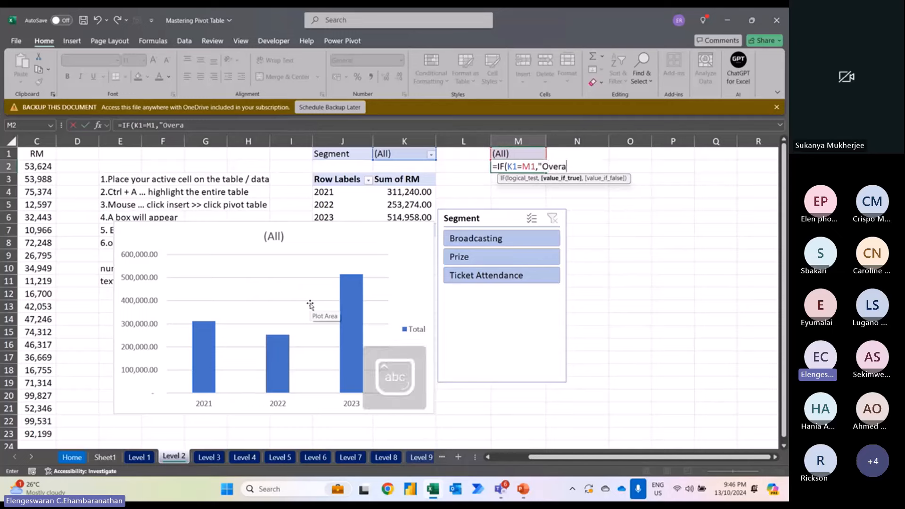
type("ll Revenue\",")
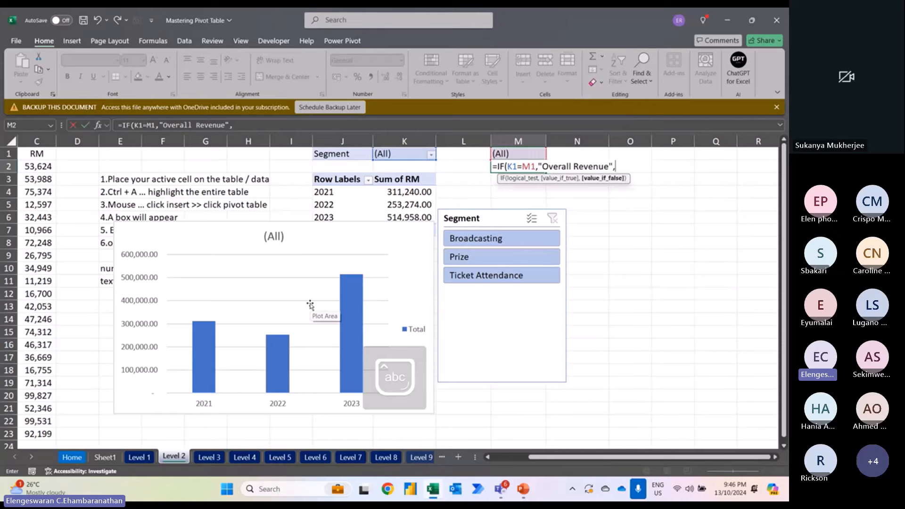
left_click(392, 153)
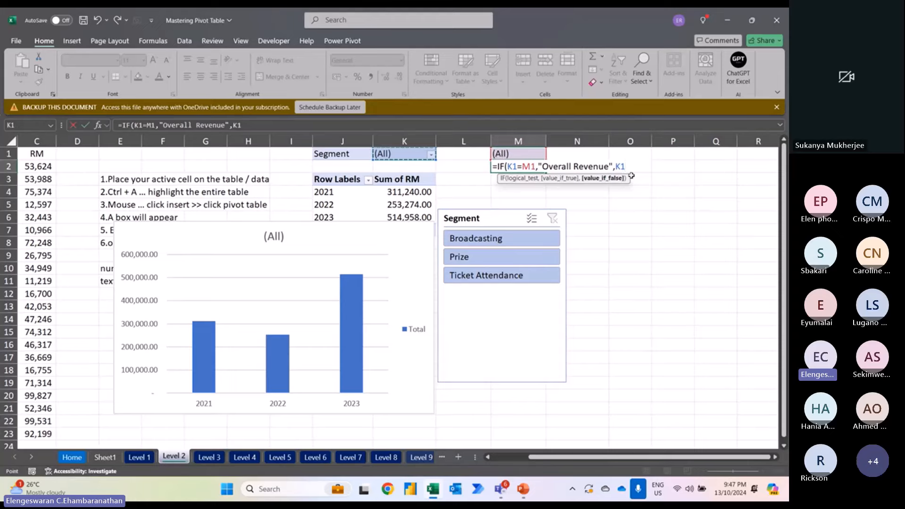
key("Return")
Step: Check the IF formula's output with the Segment slicer set to Ticket Attendance and Prize, and clear the filter
left_click(495, 277)
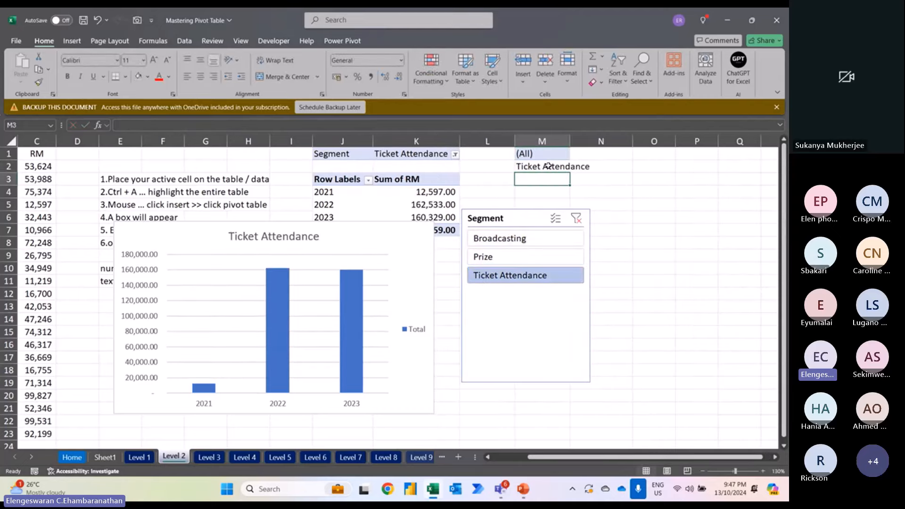
left_click(504, 257)
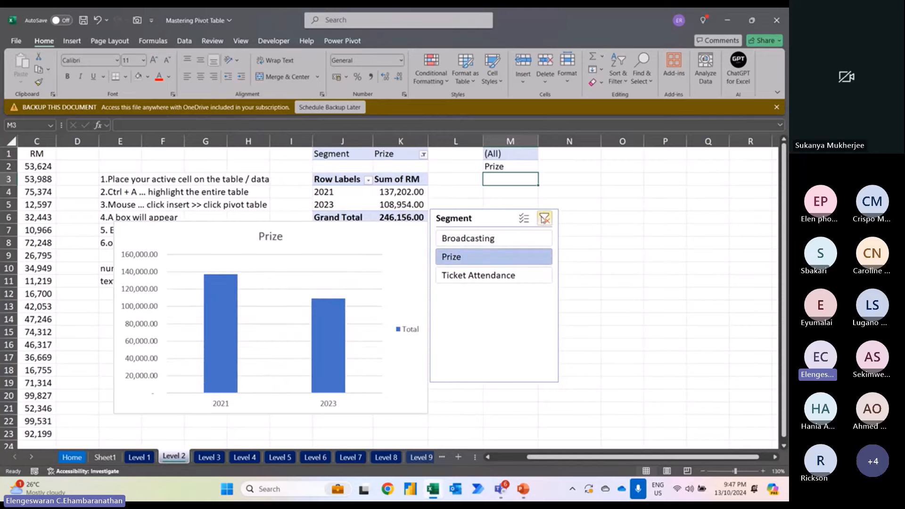
left_click(545, 219)
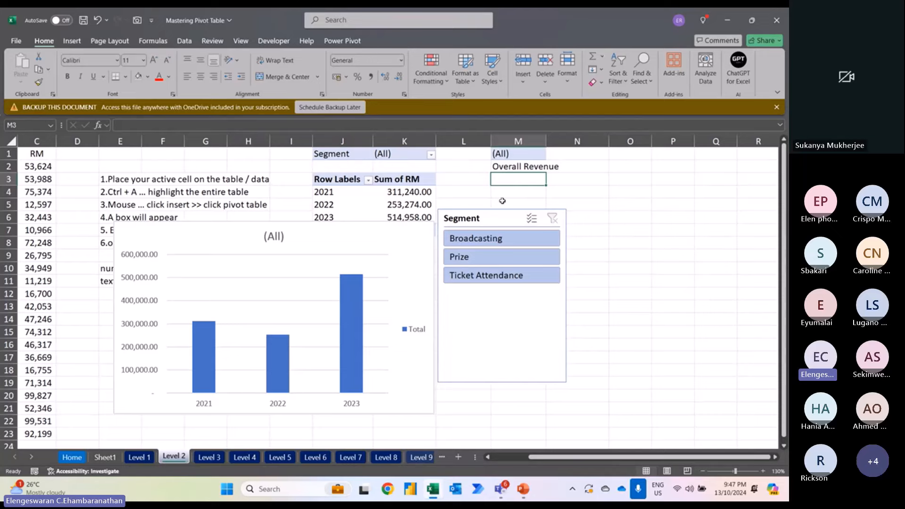
Step: Relink the chart title to the IF formula's cell with ='Level 2'!$M$2
left_click(274, 236)
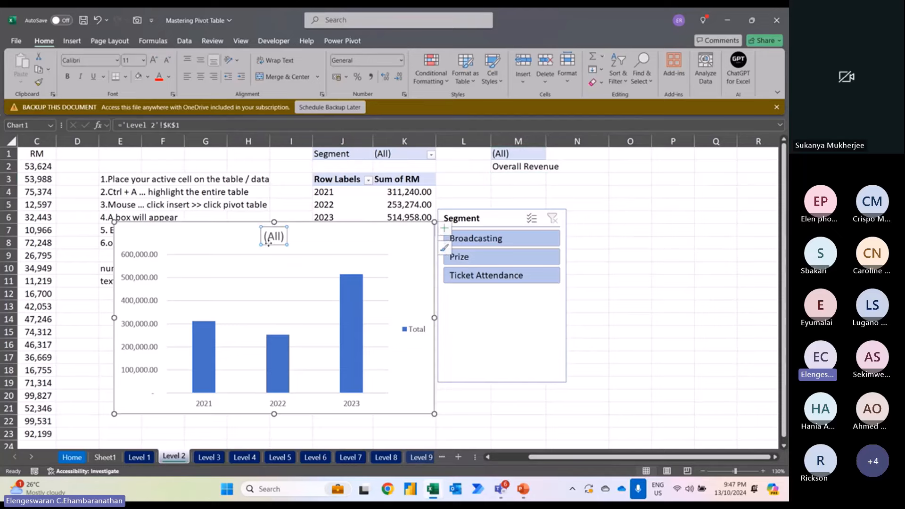
type("=")
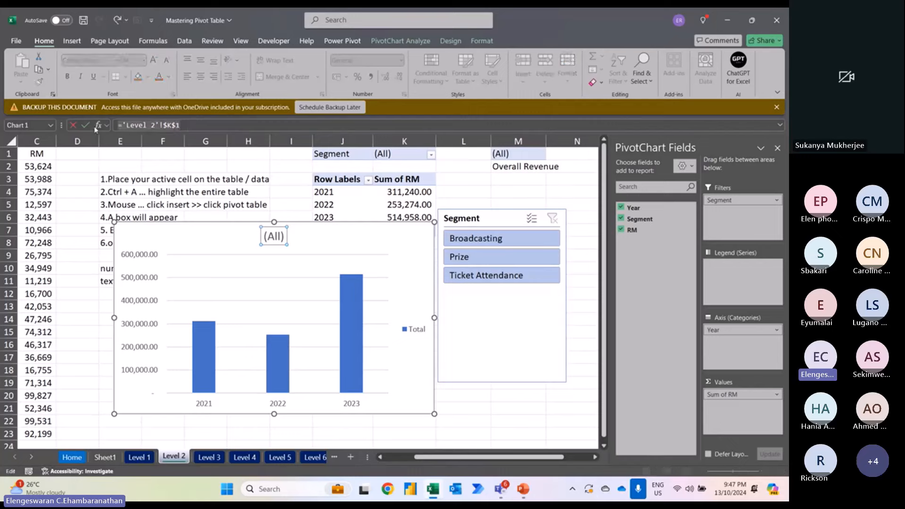
left_click(514, 167)
key("Return")
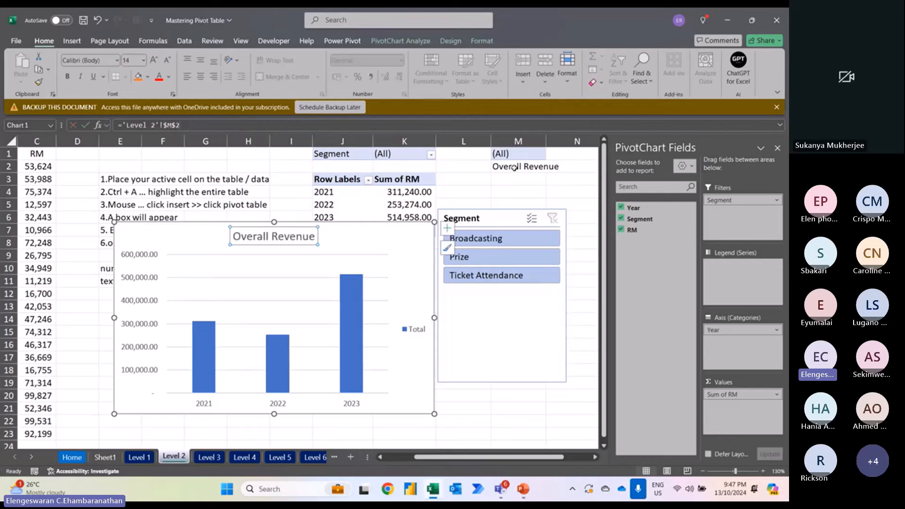
Step: Filter the Segment slicer to Broadcasting and review the IF formula in cell M2 without changing it
left_click(529, 243)
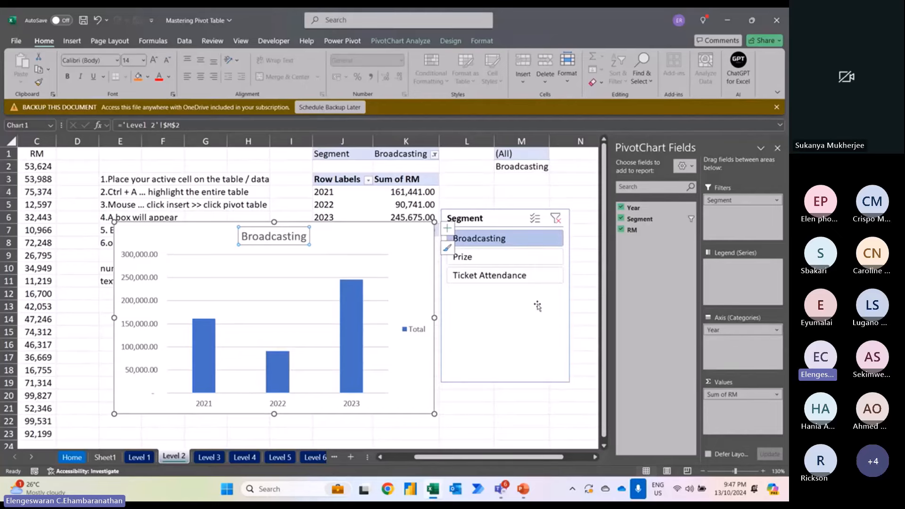
left_click(529, 165)
double_click(529, 163)
double_click(529, 163)
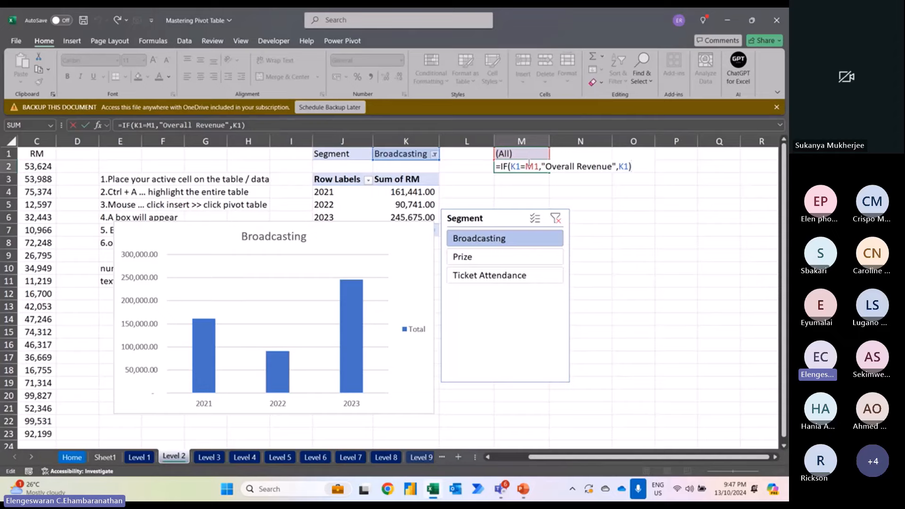
key("Escape")
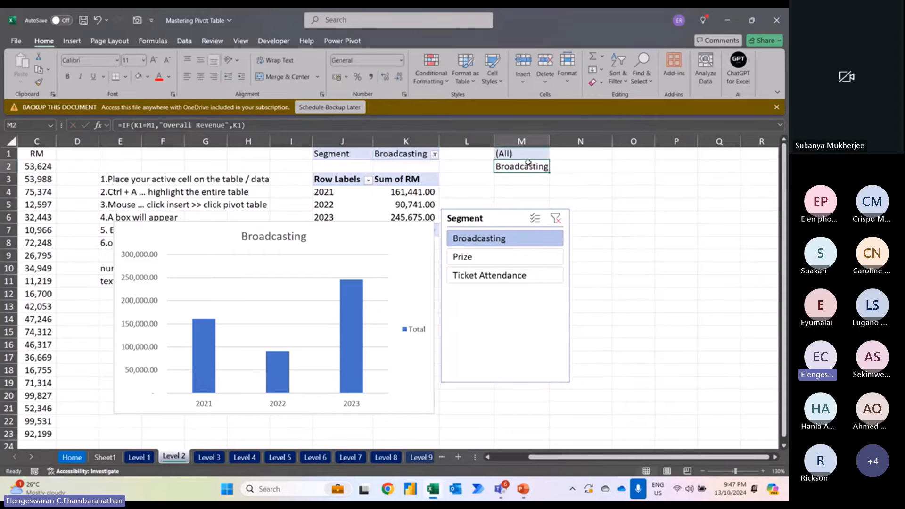
Step: Look through the Home sheet and the Level 1 to Level 8 sheets to examine the data for each exercise
left_click(78, 458)
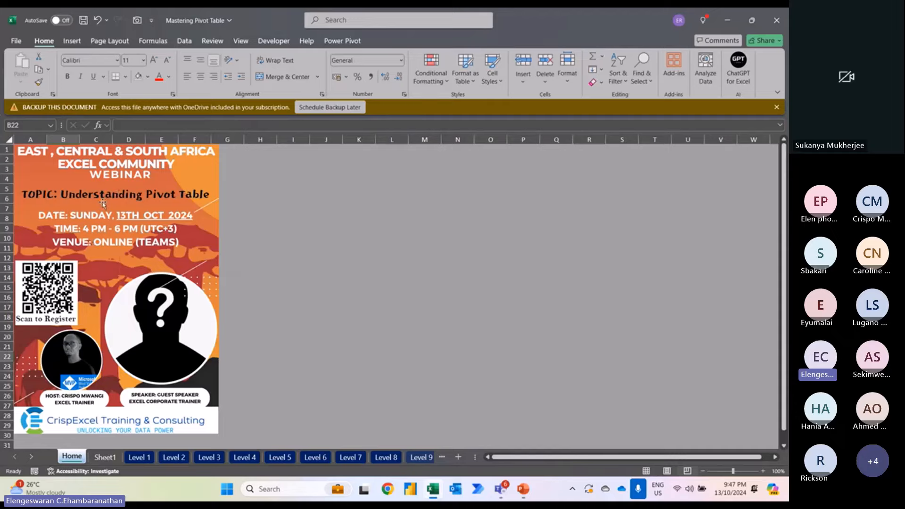
left_click(141, 458)
left_click(174, 458)
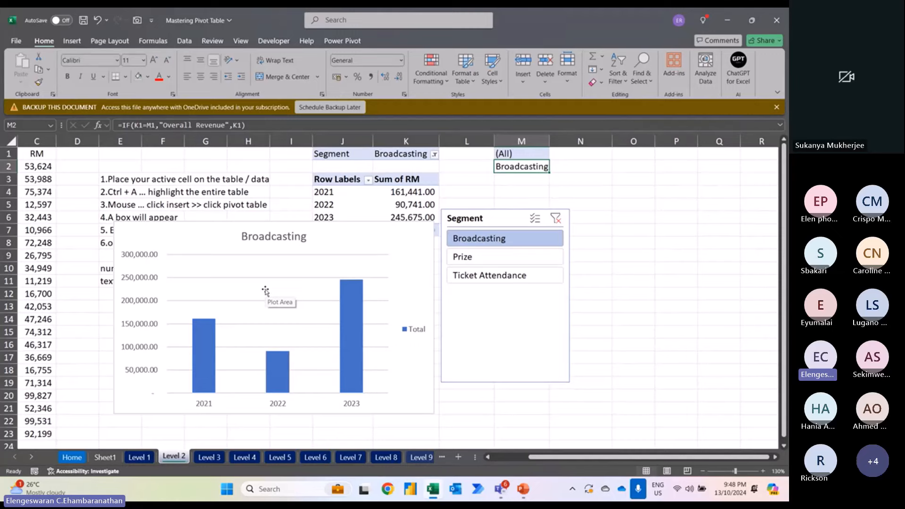
left_click(210, 458)
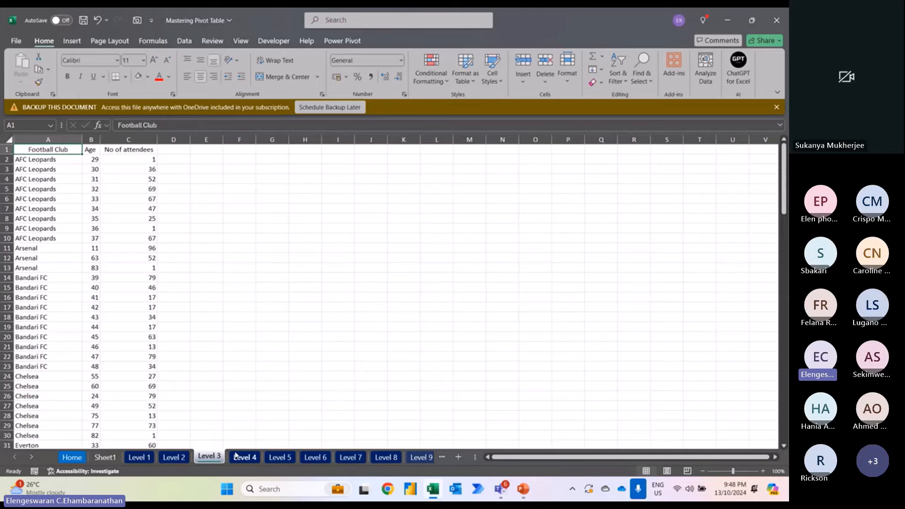
left_click(243, 457)
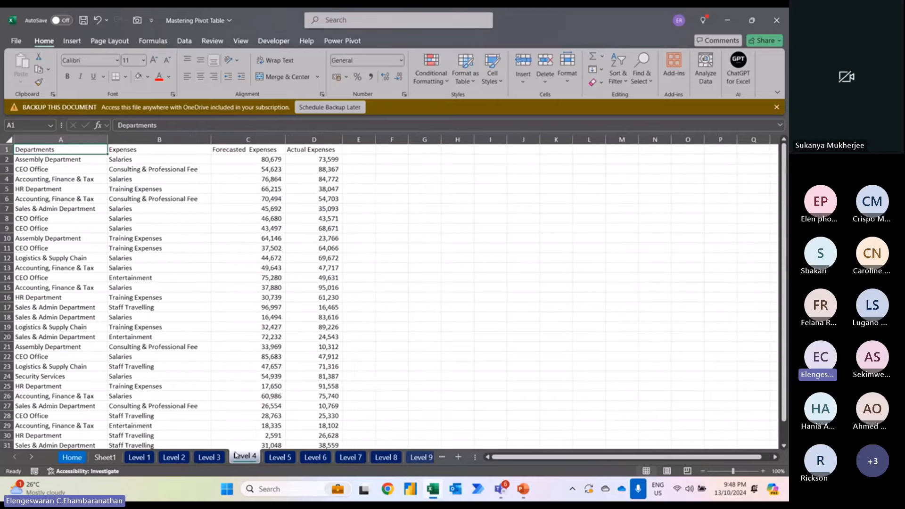
left_click(268, 457)
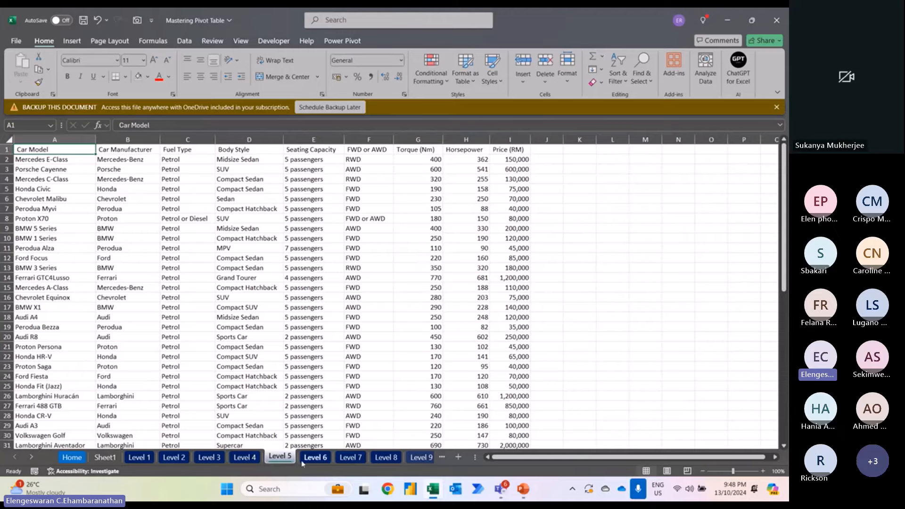
left_click(316, 457)
left_click(349, 459)
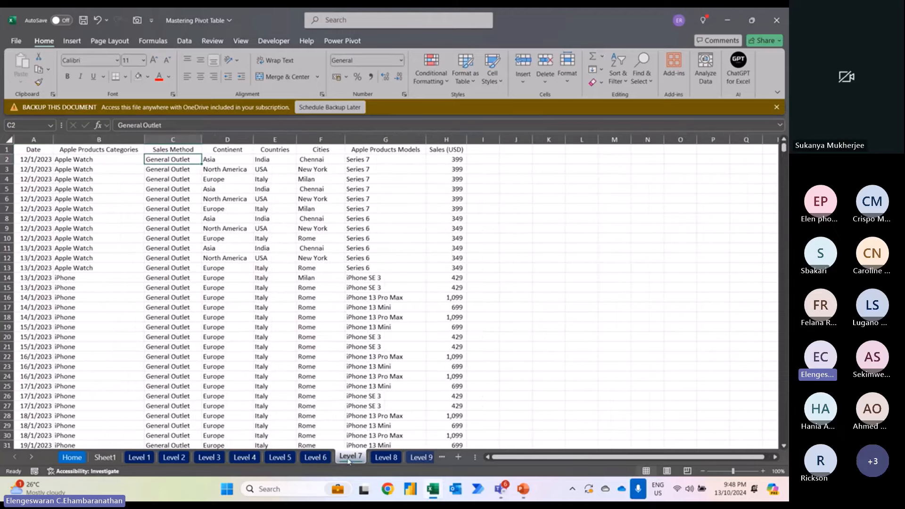
left_click(394, 460)
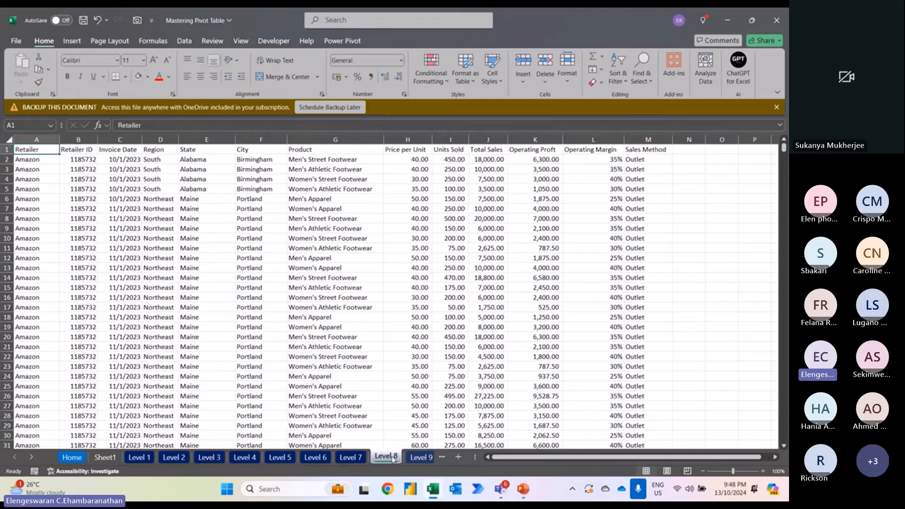
left_click(279, 457)
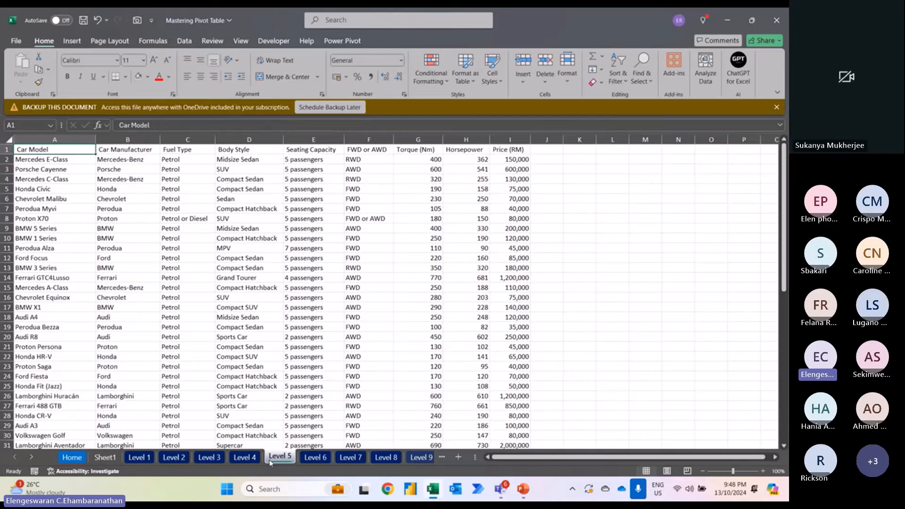
left_click(209, 458)
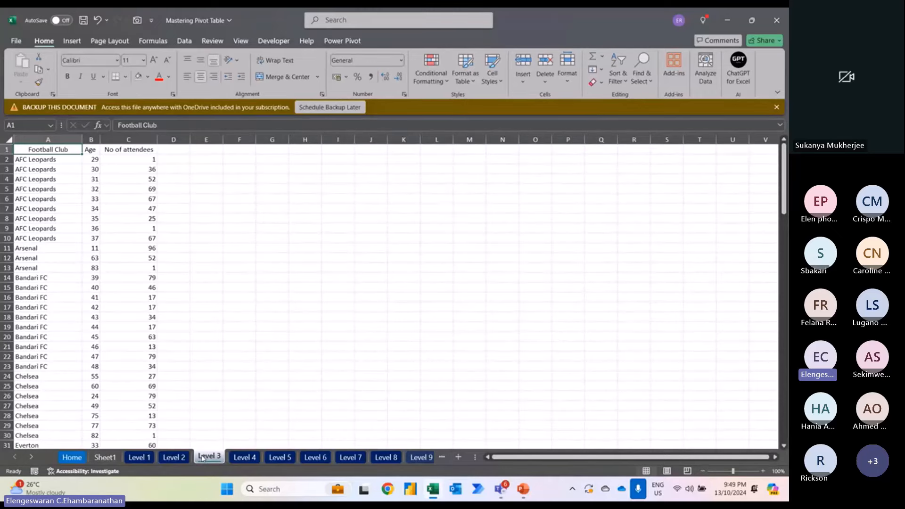
left_click(182, 457)
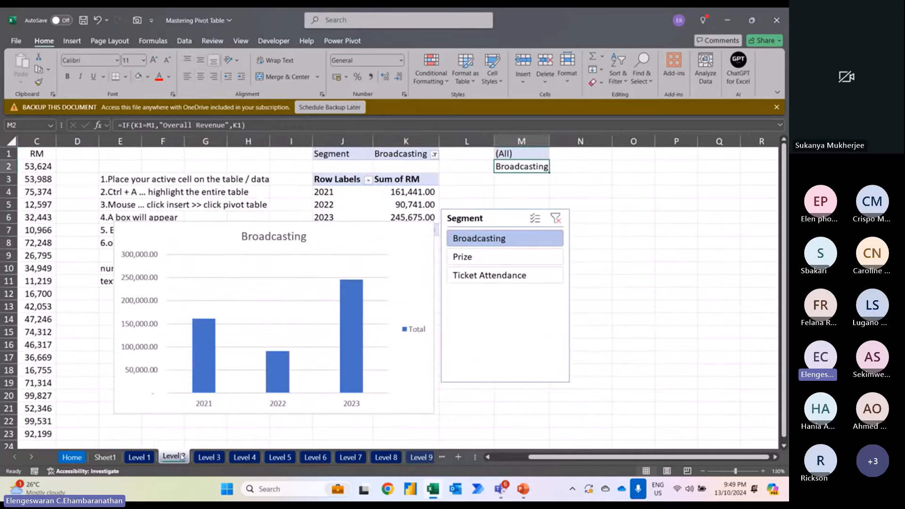
Step: Copy the pivot table instructions in H6:H16 of the Level 1 sheet to cell E4 of the Level 3 sheet
left_click(147, 457)
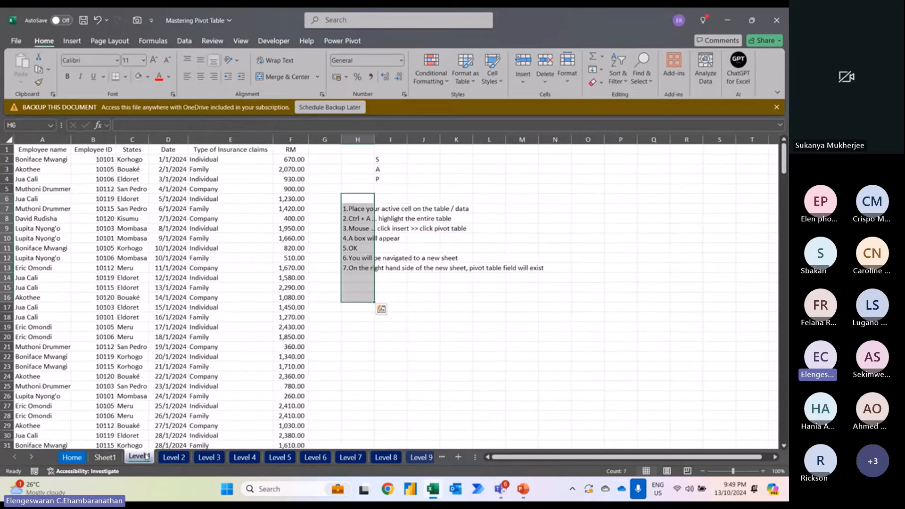
key("ctrl+c")
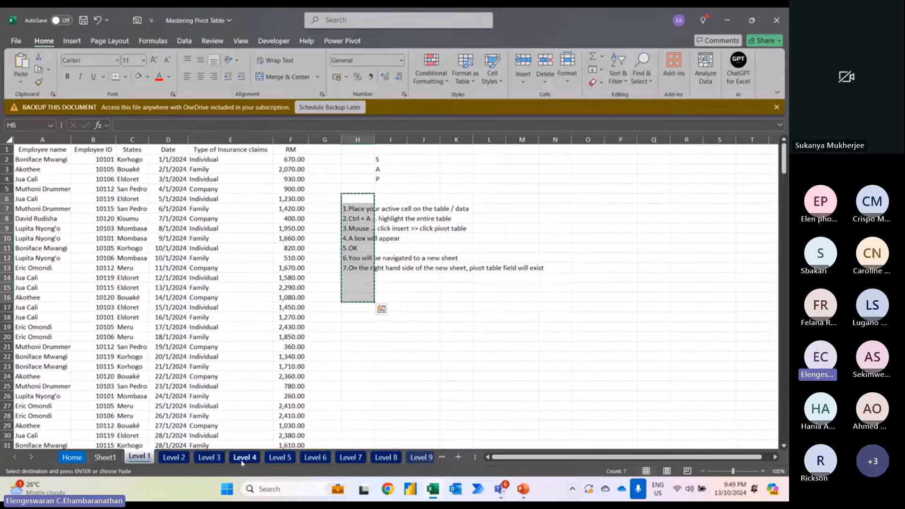
left_click(209, 457)
left_click(213, 180)
key("ctrl+v")
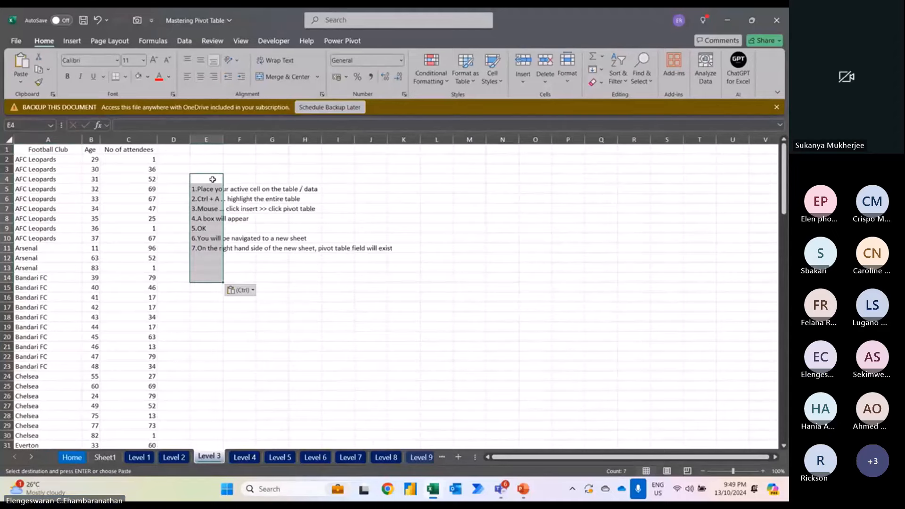
Step: Make cell B2 in the Age column of the Level 3 football club data the active cell
left_click(764, 472)
left_click(763, 471)
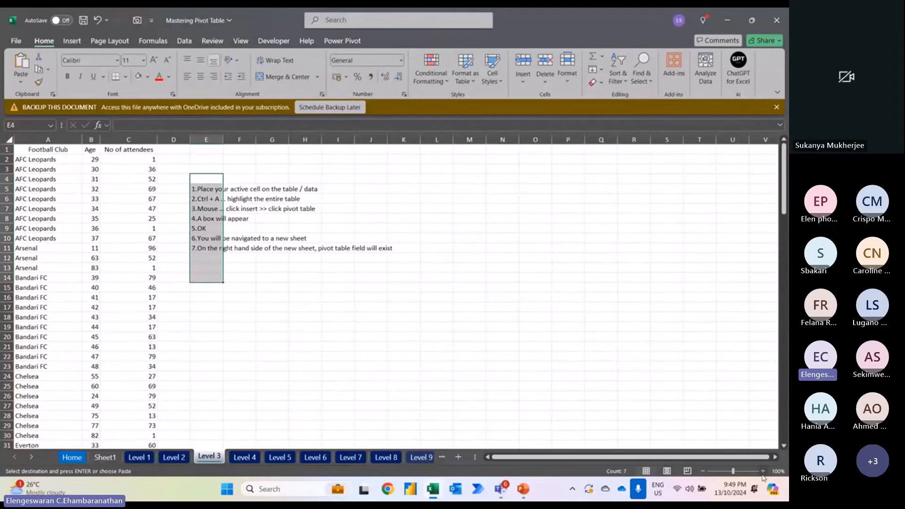
left_click(764, 471)
left_click(764, 472)
scroll(408, 308, "up", 1)
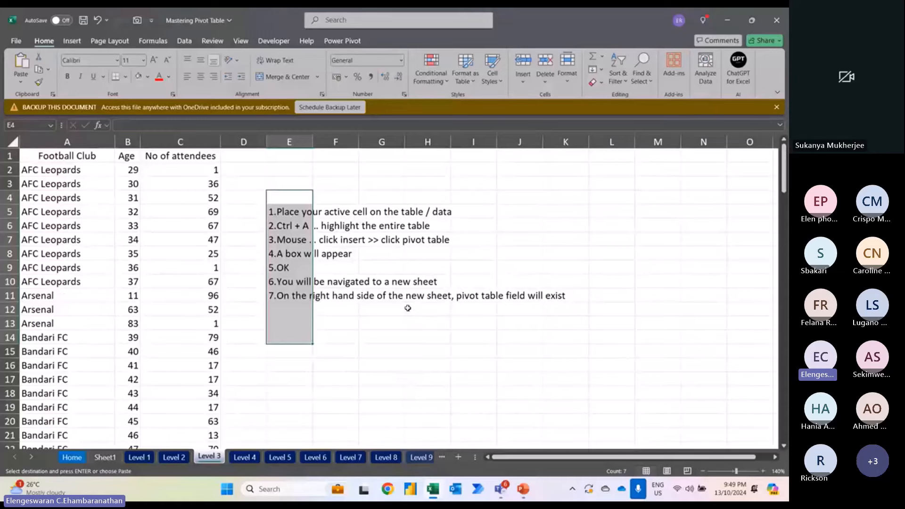
left_click(375, 330)
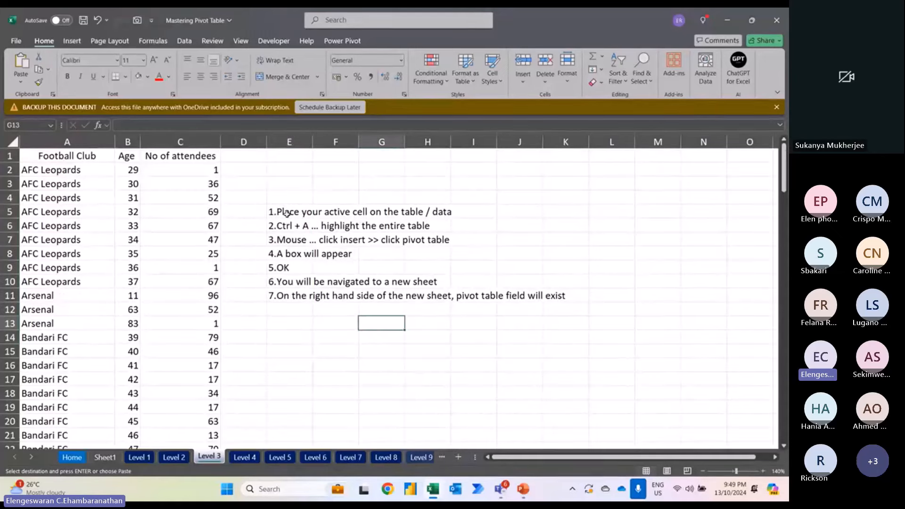
left_click(131, 165)
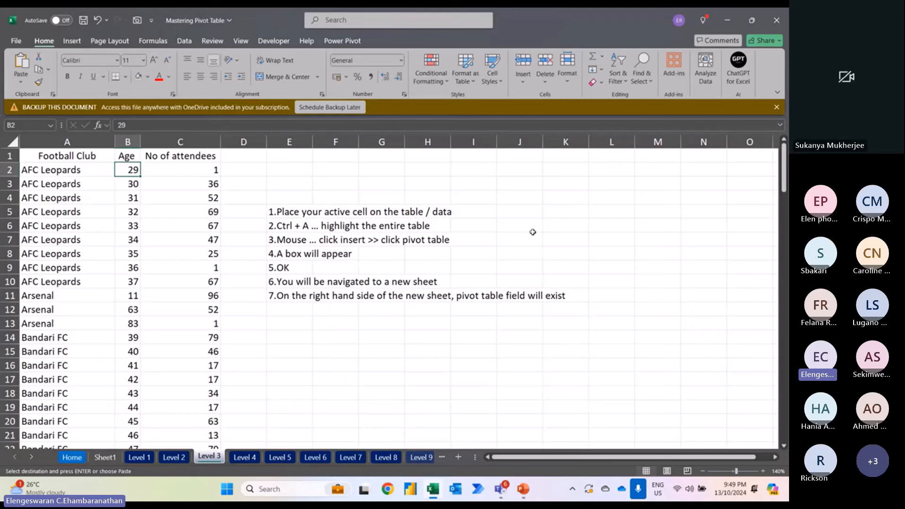
Step: Enter the note "Alt .... N ..... v .... T" in cell J7, beside the third pivot table instruction
left_click(509, 242)
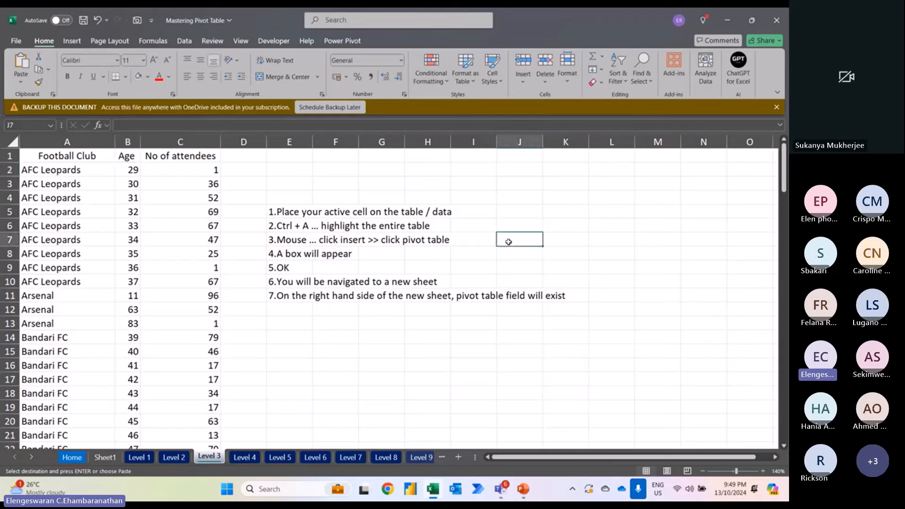
type("Alt")
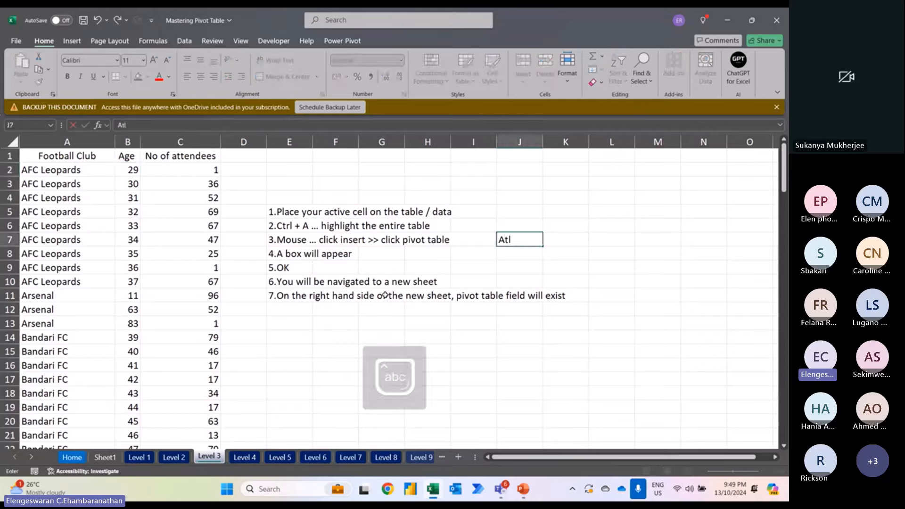
key("BackSpace")
key("BackSpace")
type("lt ....")
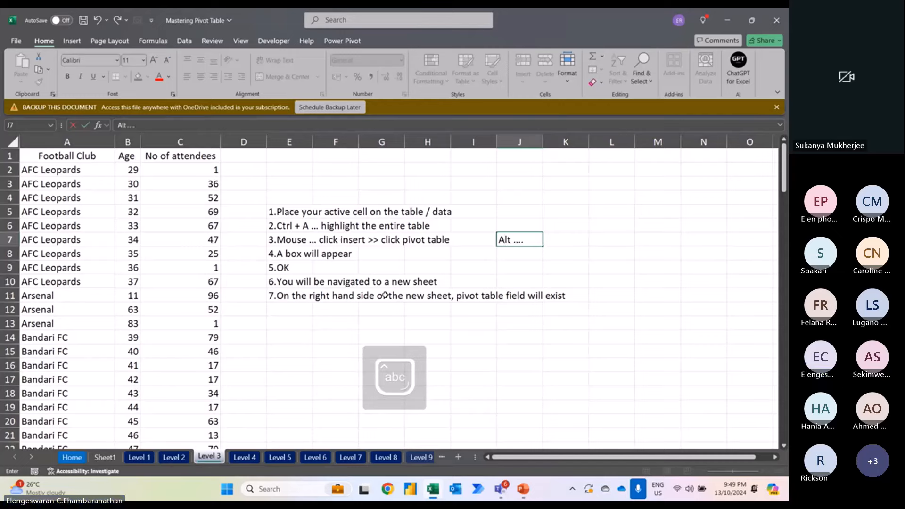
type(" N ..... v .... T")
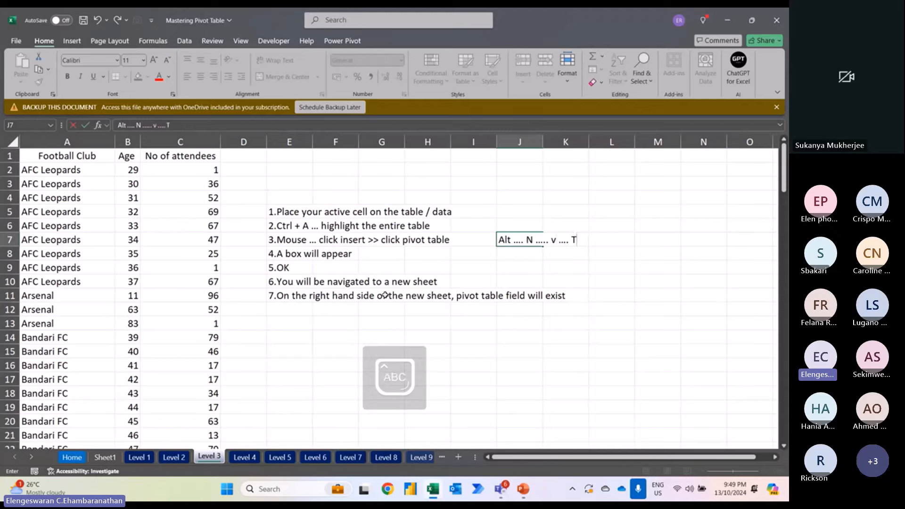
key("Return")
Step: Change the lowercase v in the J7 note to a capital V
key("Up")
key("F2")
key("ctrl+Left")
key("ctrl+Left")
key("BackSpace")
key("BackSpace")
type("V")
key("Return")
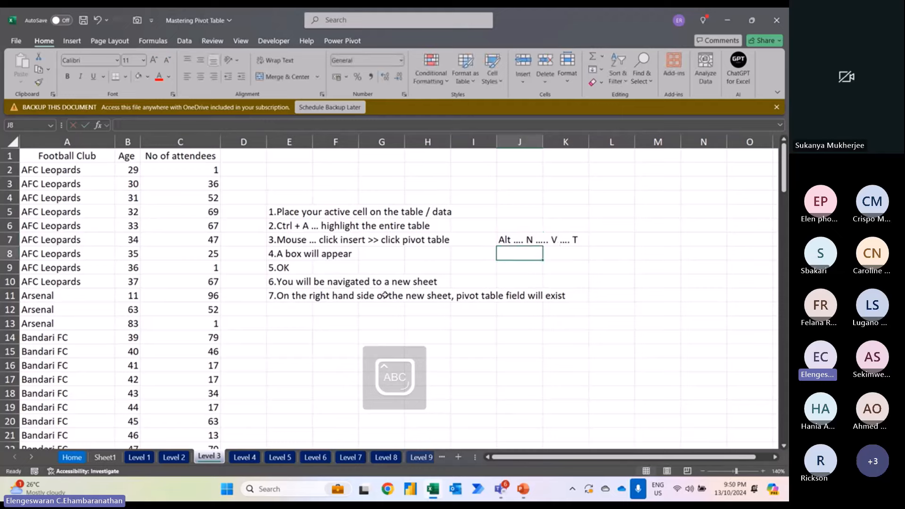
Step: Add the note "press button one - by - one" in cell L7, on the same row as the key sequence
key("Up")
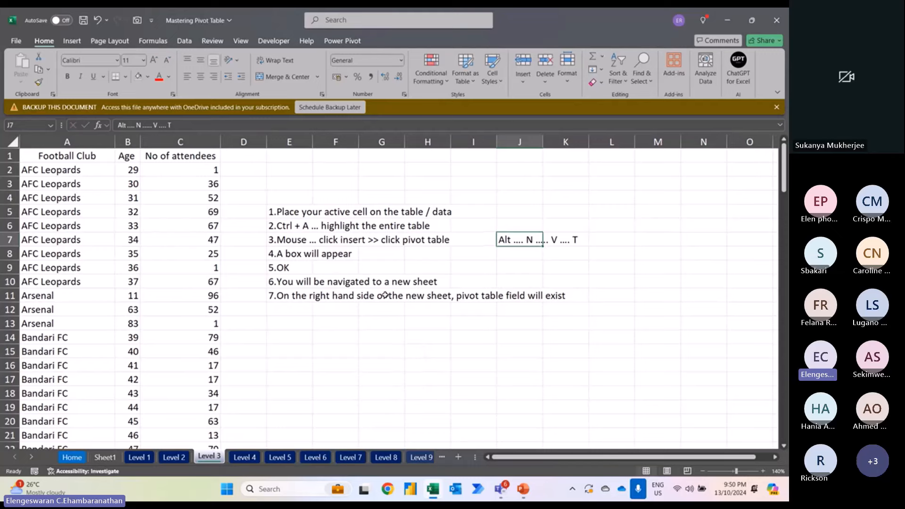
key("Left")
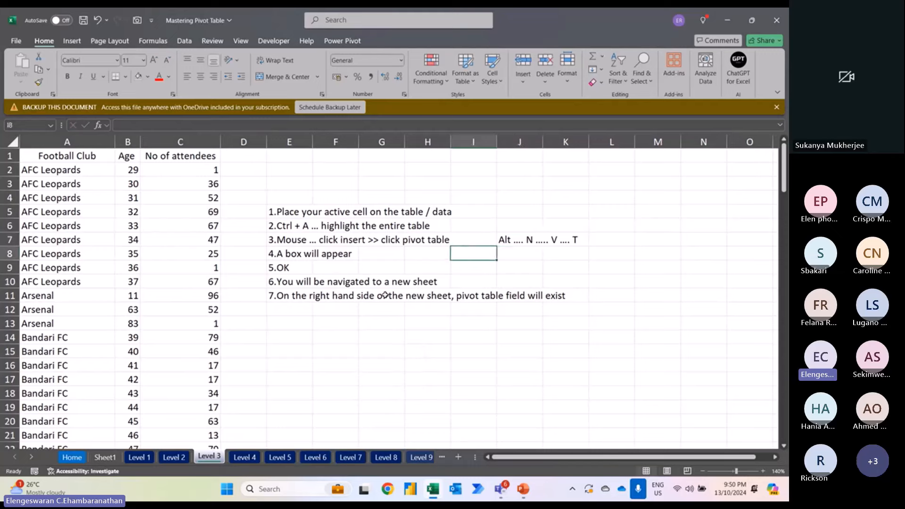
key("Right")
key("Left")
key("Right")
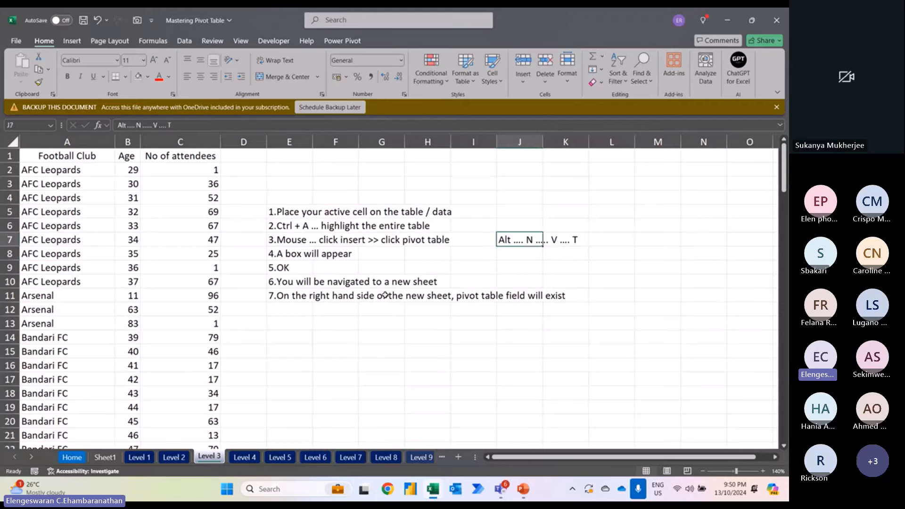
key("Right")
key("Right")
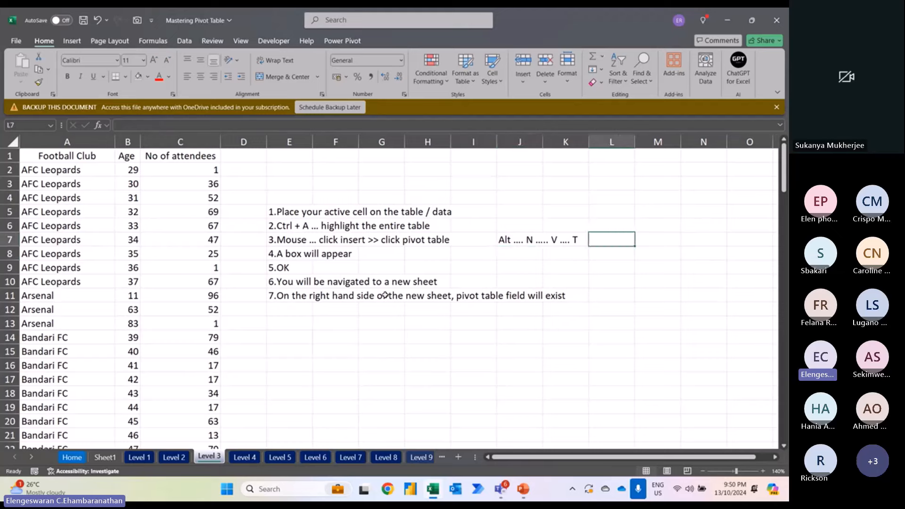
type("P")
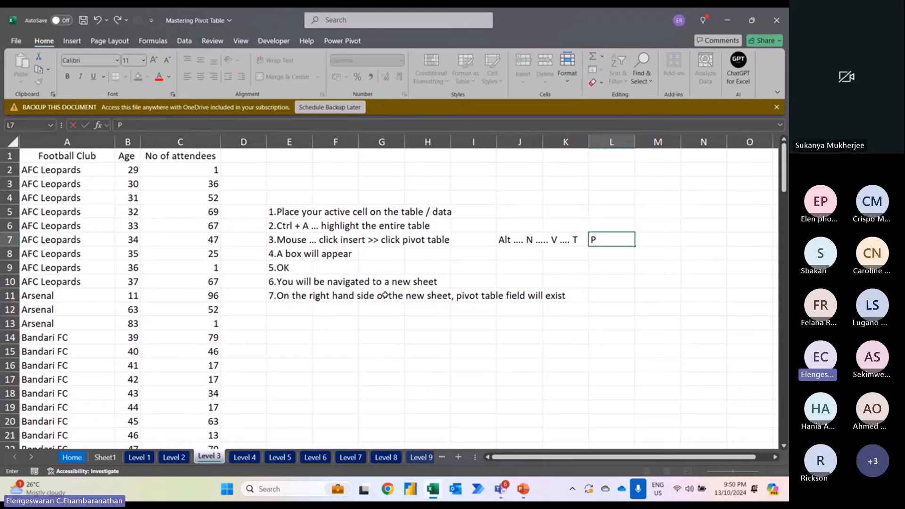
key("Caps_Lock")
key("BackSpace")
type("press")
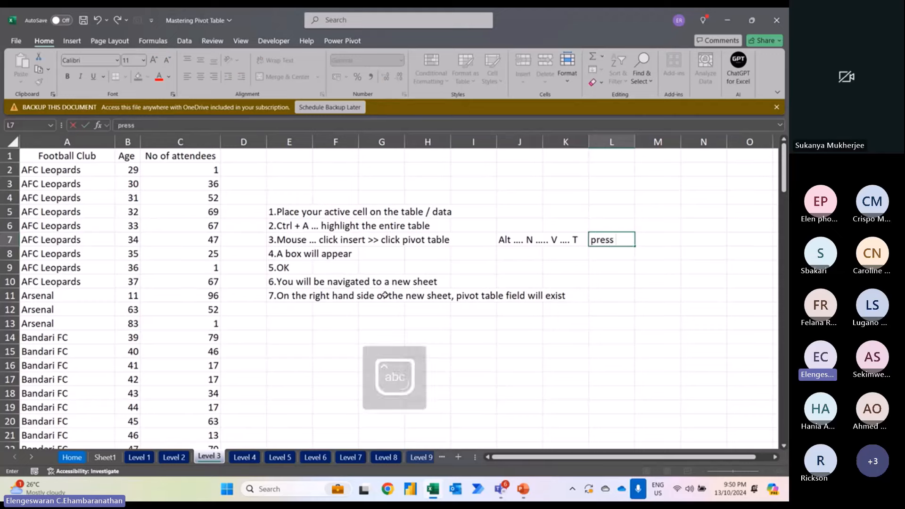
type(" button one")
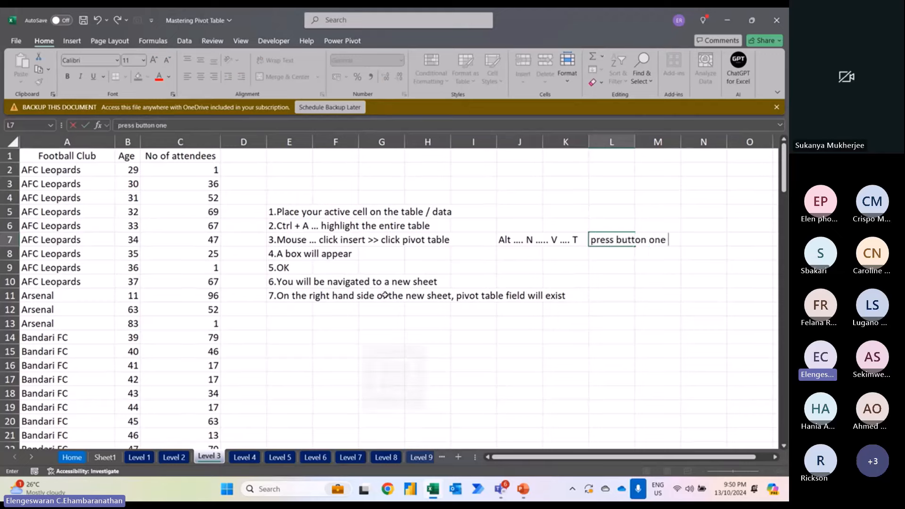
type(" - by - one")
key("Return")
Step: Go back to the instruction in cell E6 on highlighting the entire table and review it
key("Left")
key("Left")
key("Left")
key("Left")
key("Left")
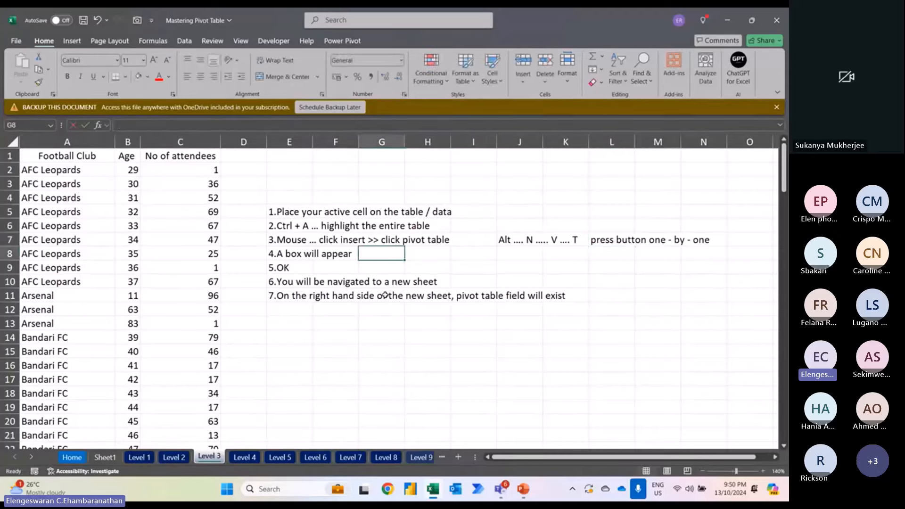
key("Up")
key("Left")
key("Left")
key("Up")
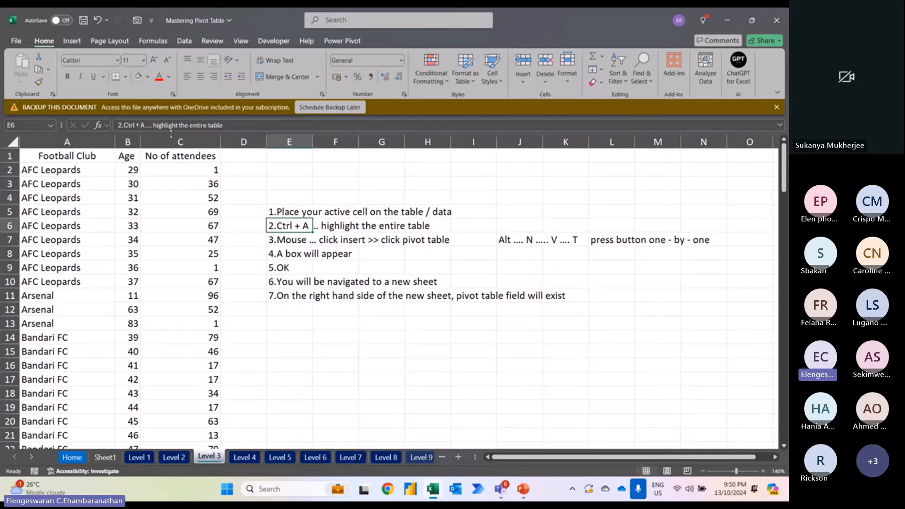
Step: Select the entire football club data table, keeping C2 in the No of attendees column as the active cell
left_click(177, 195)
key("ctrl+a")
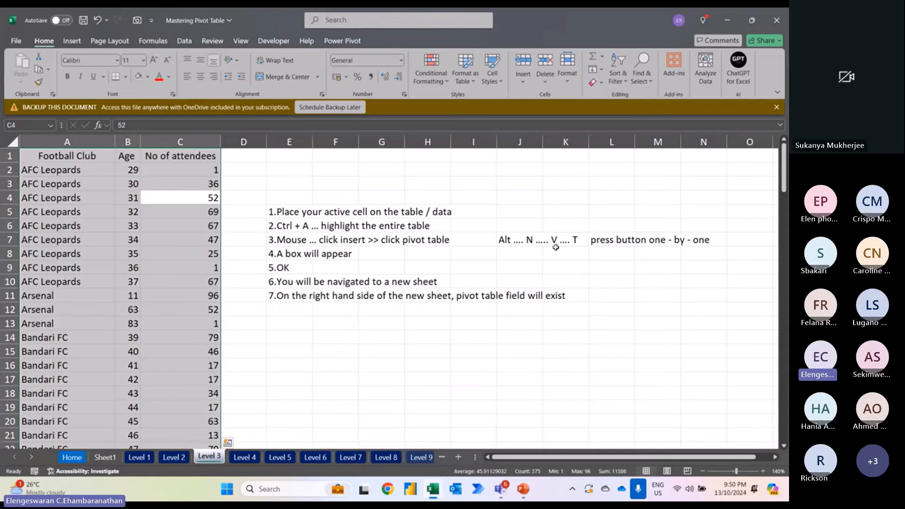
left_click(298, 241)
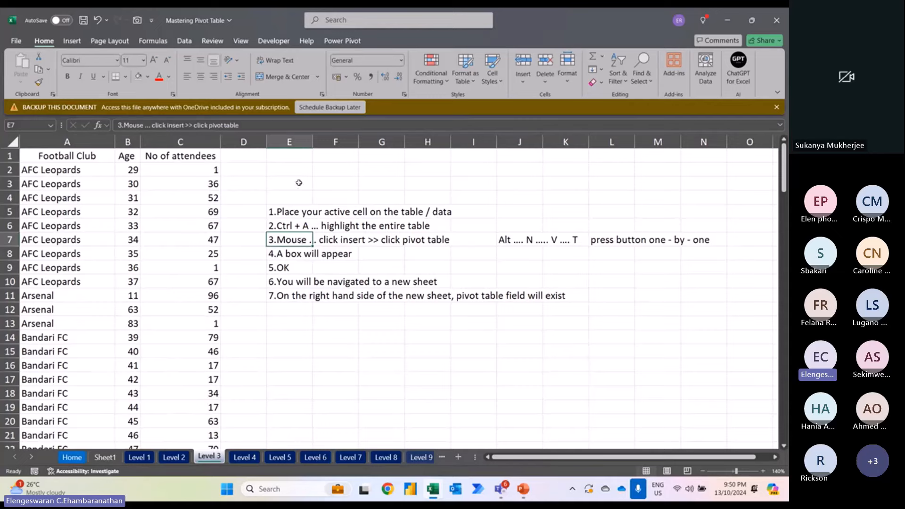
left_click(186, 171)
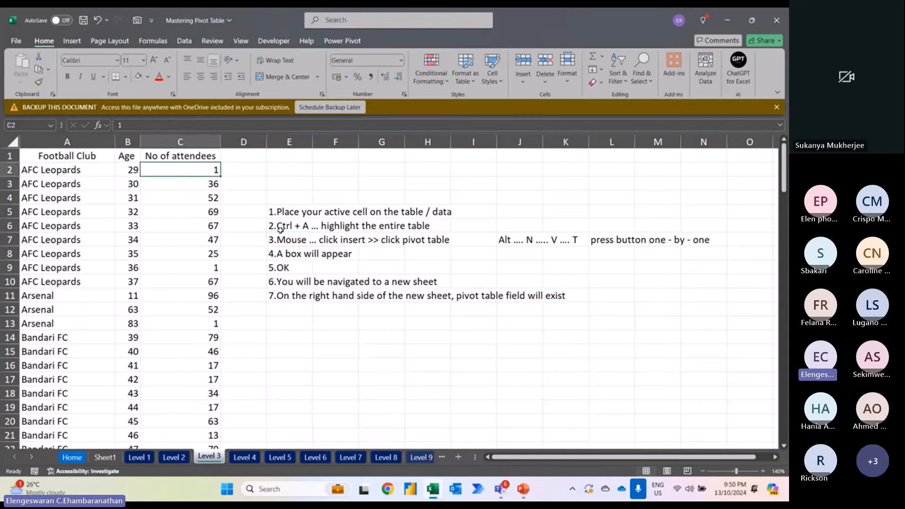
key("ctrl+a")
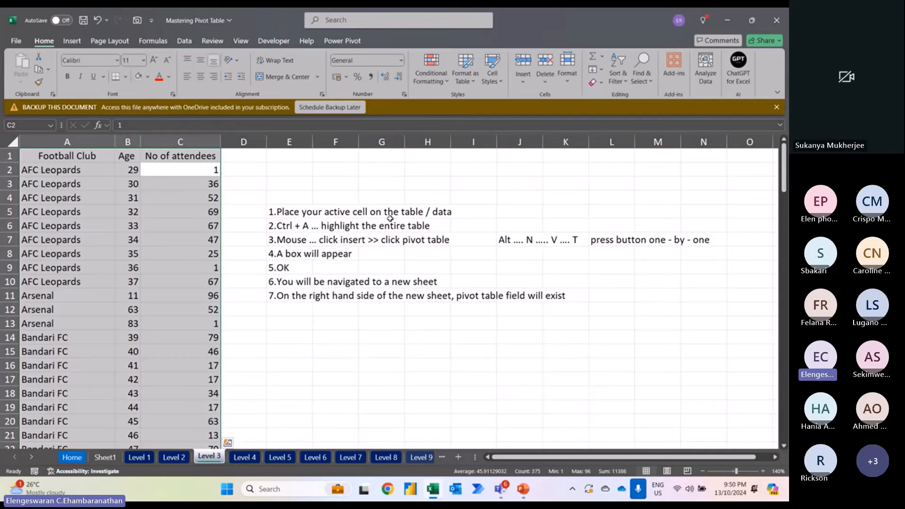
Step: Create a PivotTable on a new worksheet from the Level 3 data range A1:C125
left_click(72, 42)
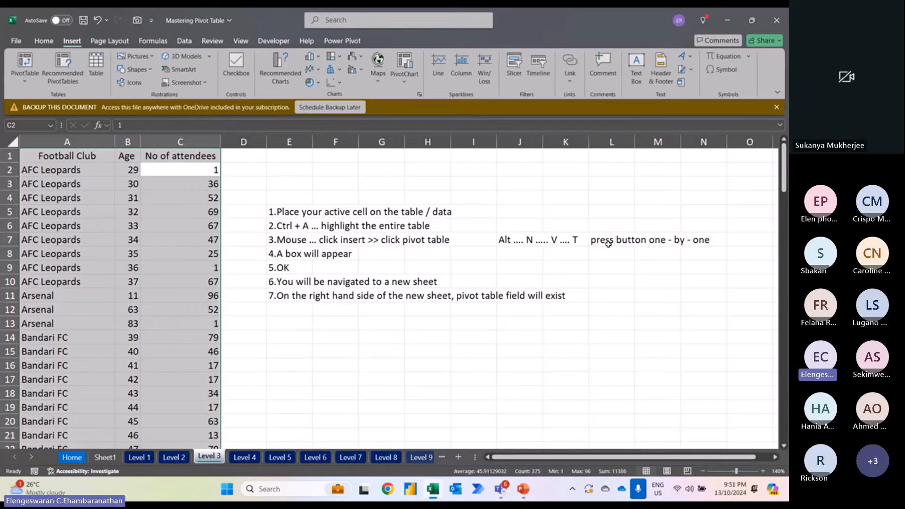
key("alt")
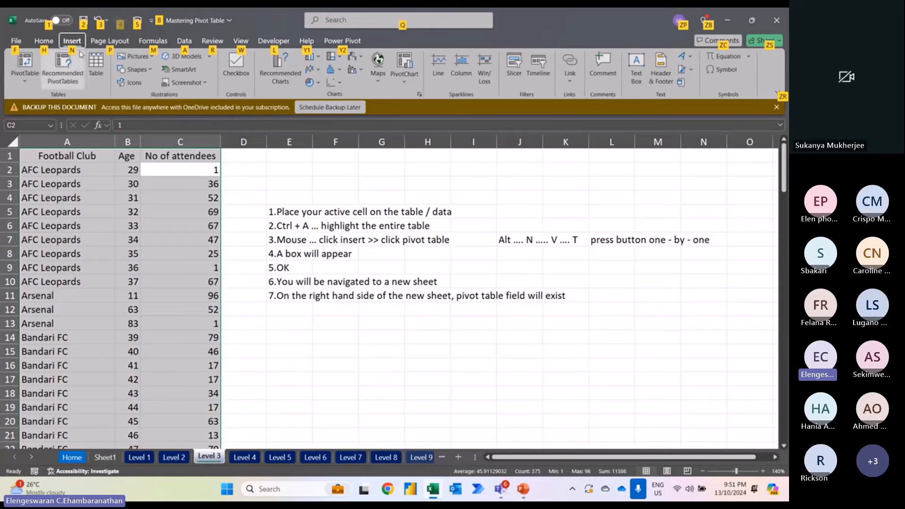
key("n")
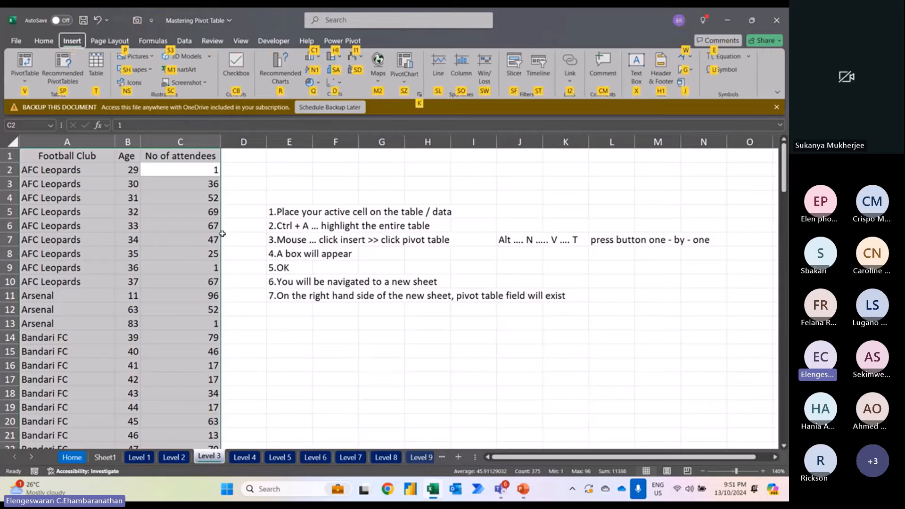
key("v")
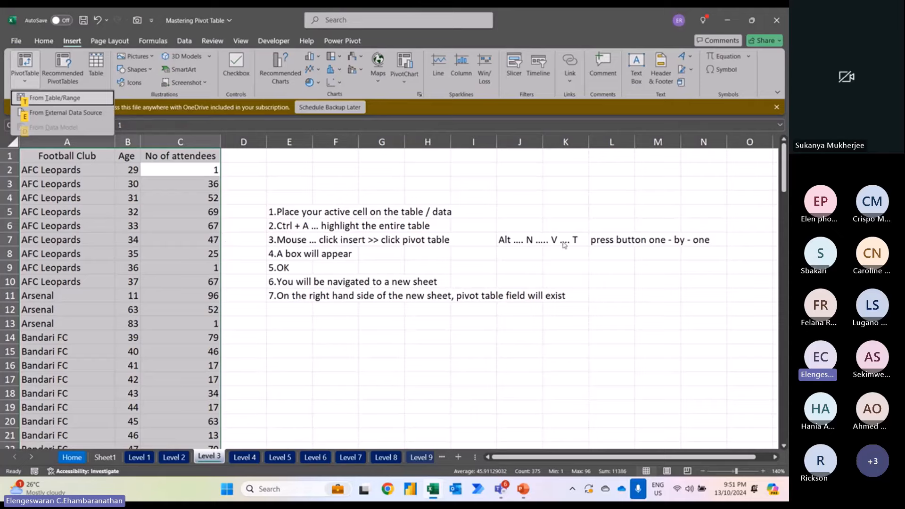
key("t")
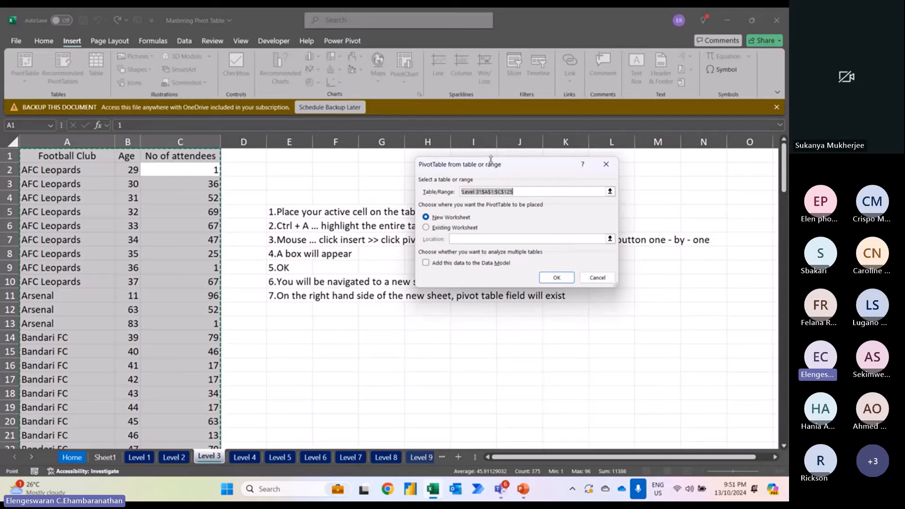
left_click_drag(491, 158, 490, 253)
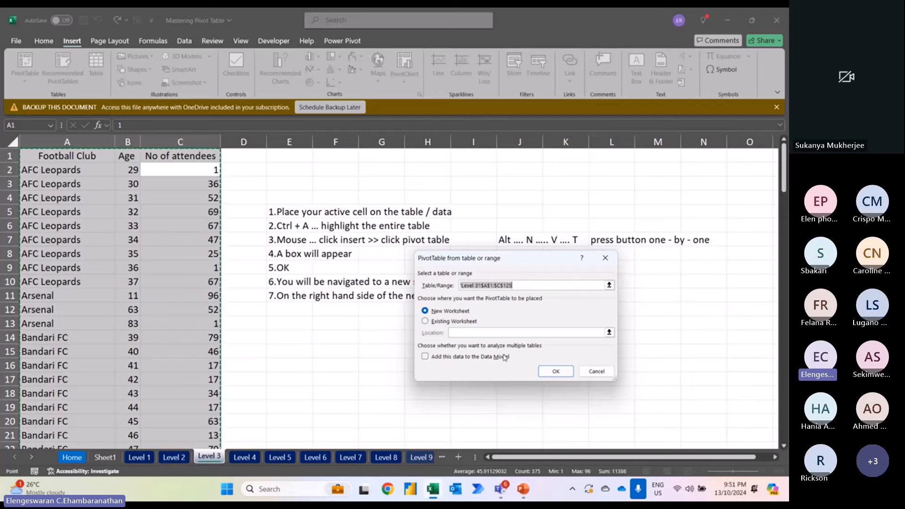
left_click(554, 373)
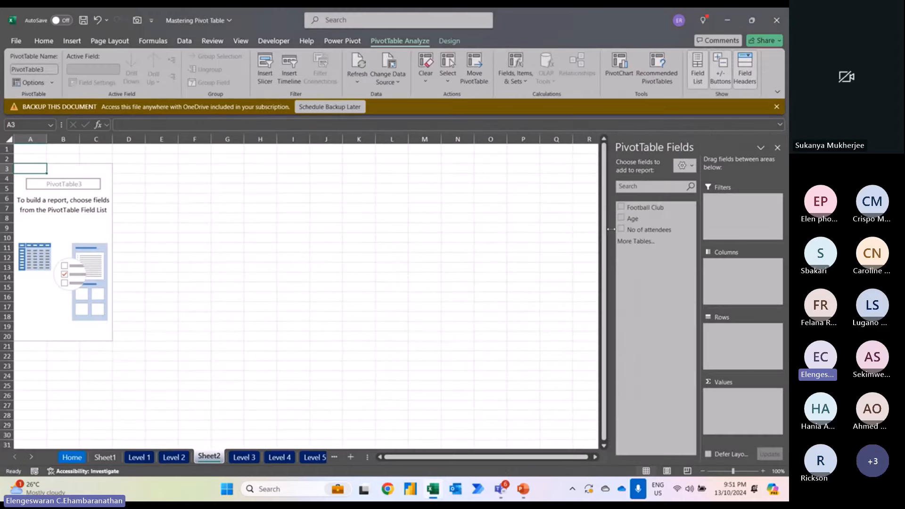
Step: Place Age in the PivotTable's rows and summarise No of attendees as a sum in its values
left_click(632, 219)
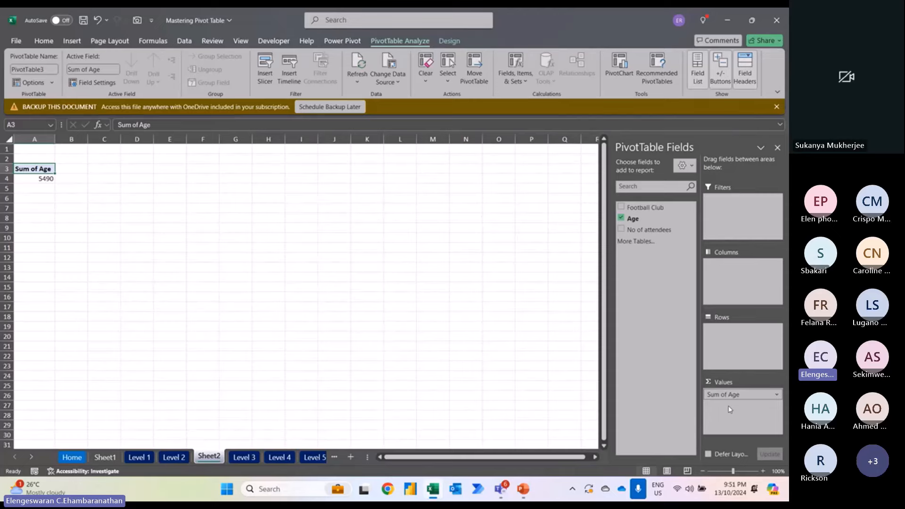
left_click_drag(730, 396, 746, 345)
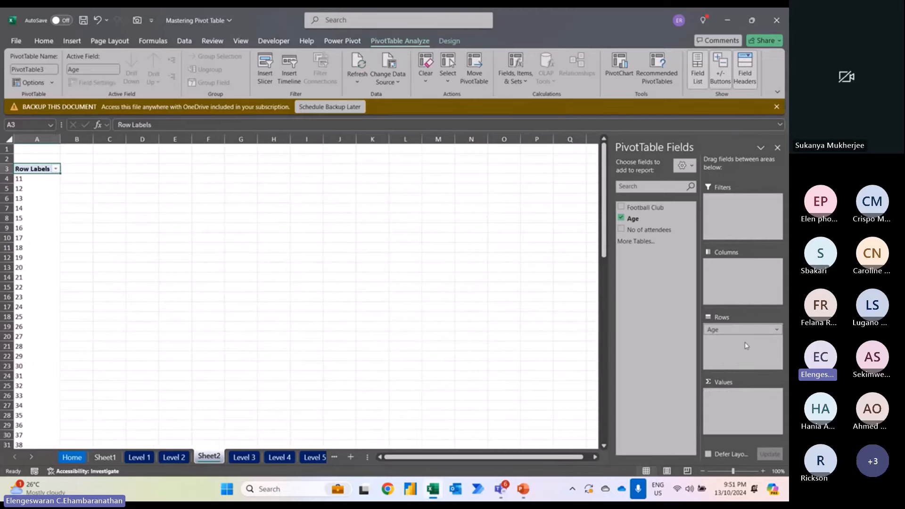
left_click(621, 229)
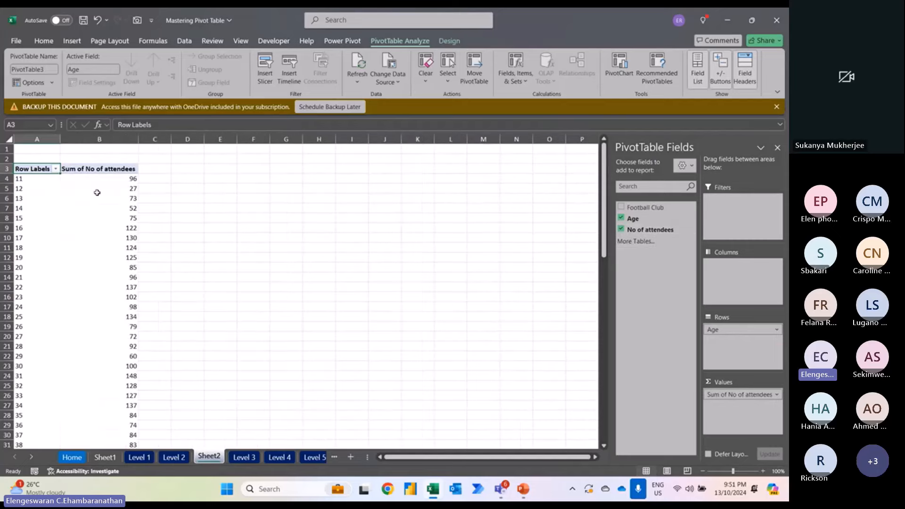
Step: Examine the summed number of attendees for each individual age in the PivotTable
mouse_move(133, 187)
mouse_move(117, 207)
left_click(106, 168)
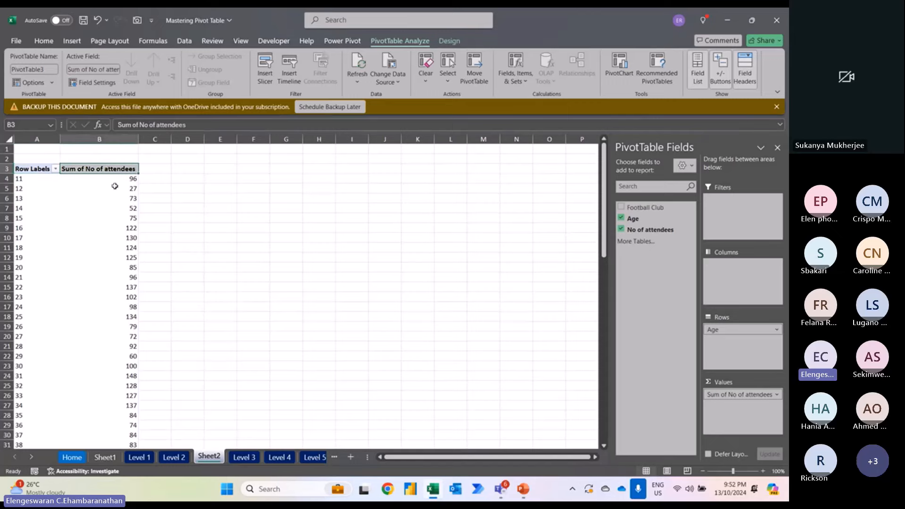
left_click(114, 186)
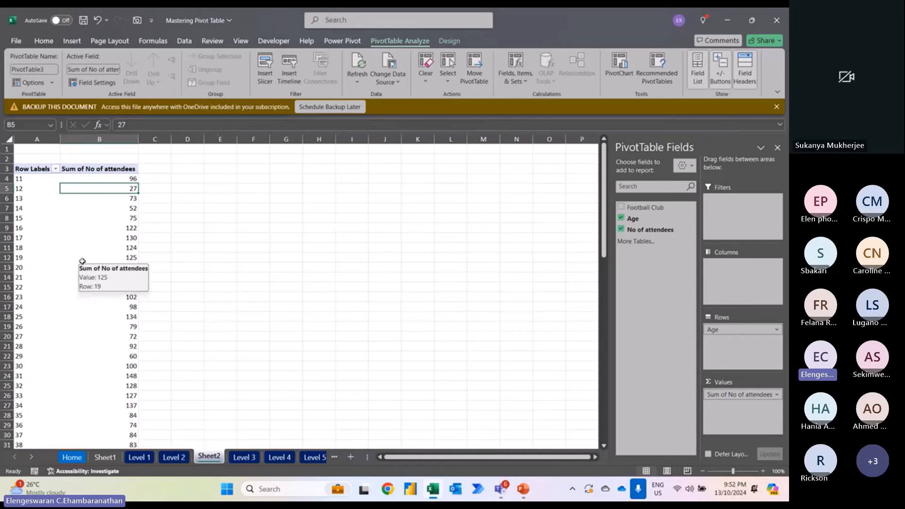
left_click(31, 179)
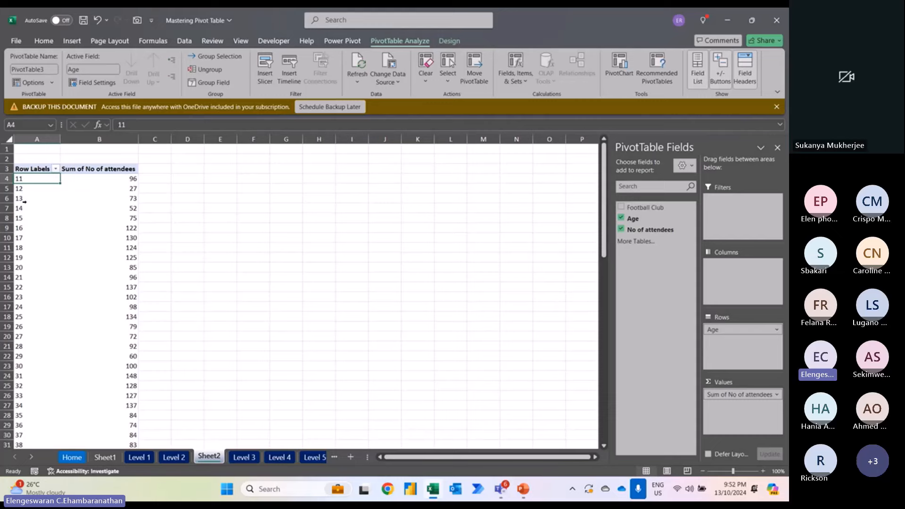
key("Down")
key("Down")
key("Down")
key("Down")
key("Down")
key("Down")
key("Down")
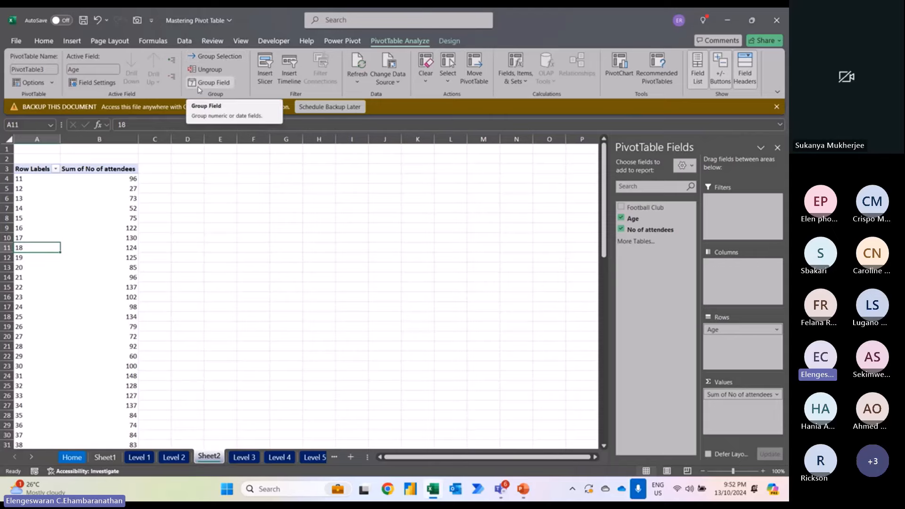
left_click(42, 168)
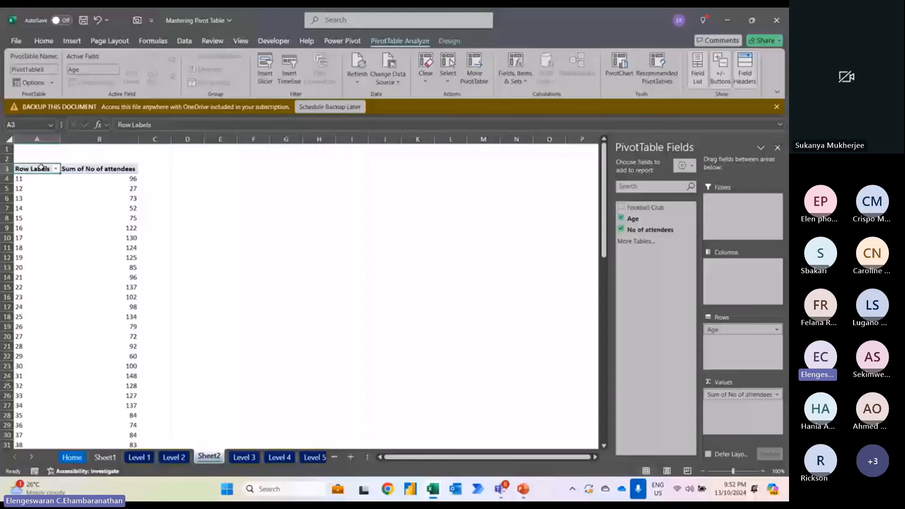
Step: Group the Age row labels from 11 to 84 in intervals of 10
right_click(28, 237)
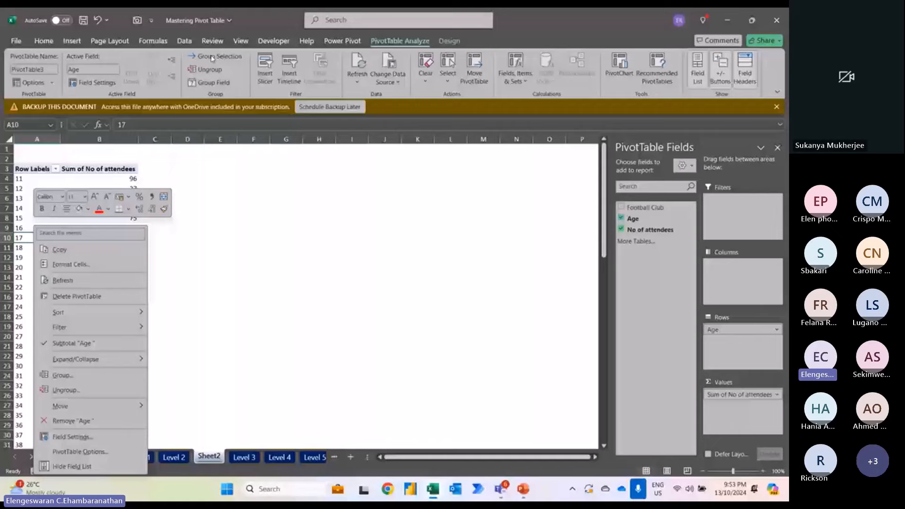
left_click(212, 58)
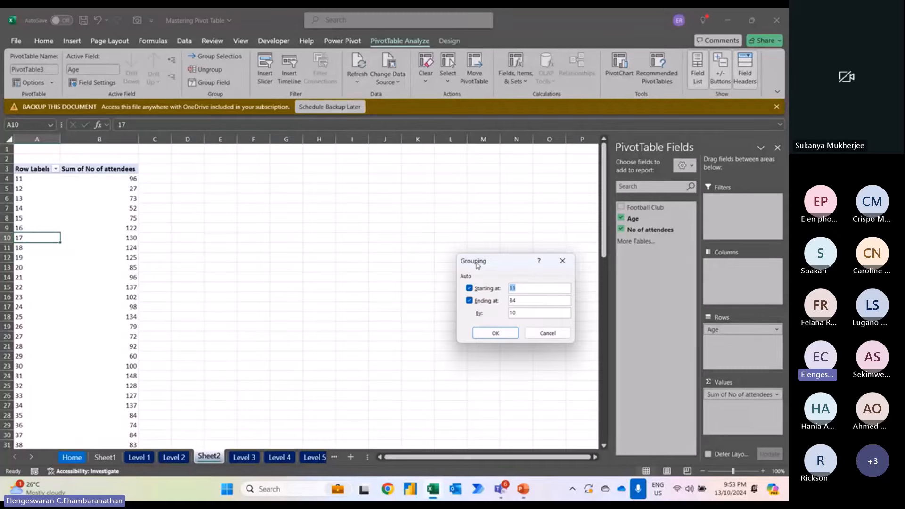
left_click_drag(478, 266, 270, 225)
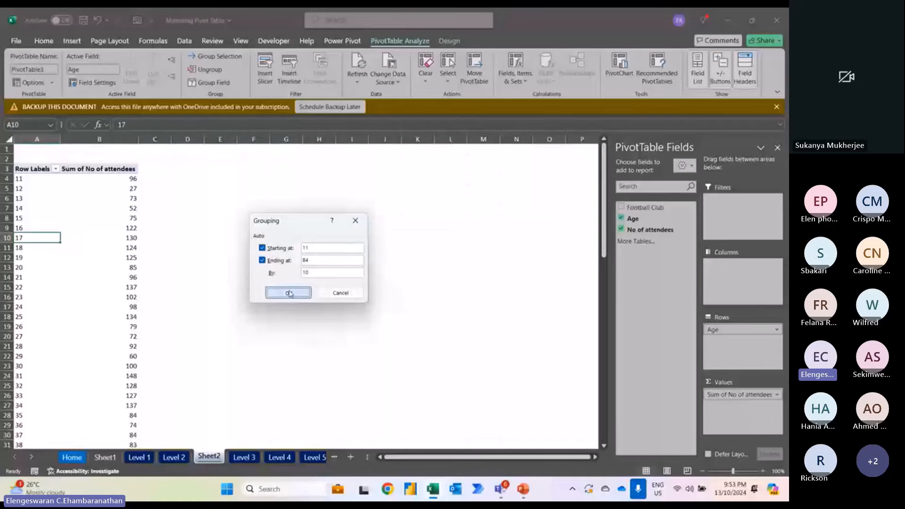
left_click(289, 293)
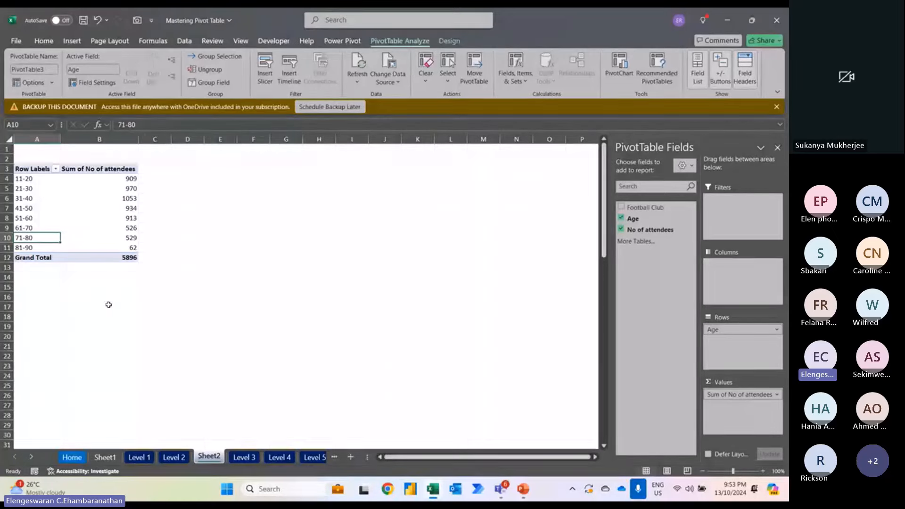
Step: Review the ten-year age groups from 11-20 to 31-40 and their attendee sums
key("Up")
key("Up")
key("Up")
key("Up")
key("Up")
key("Up")
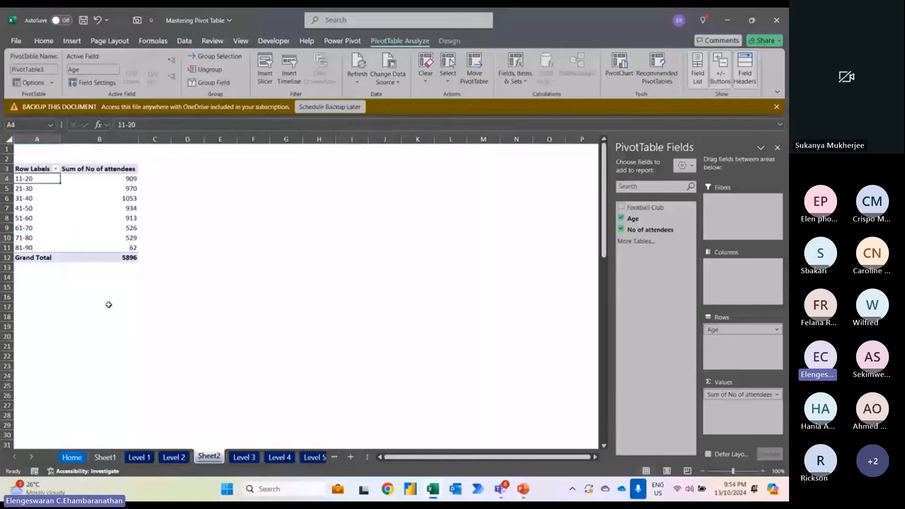
key("Down")
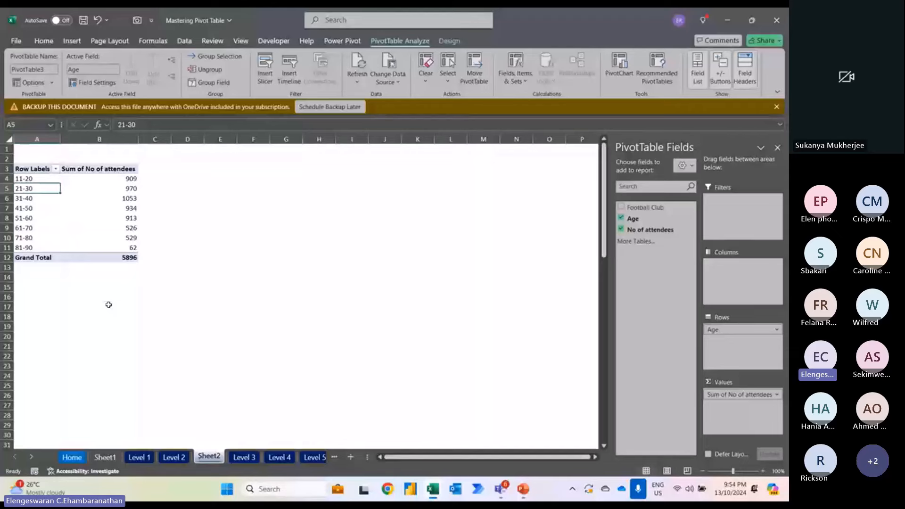
key("Down")
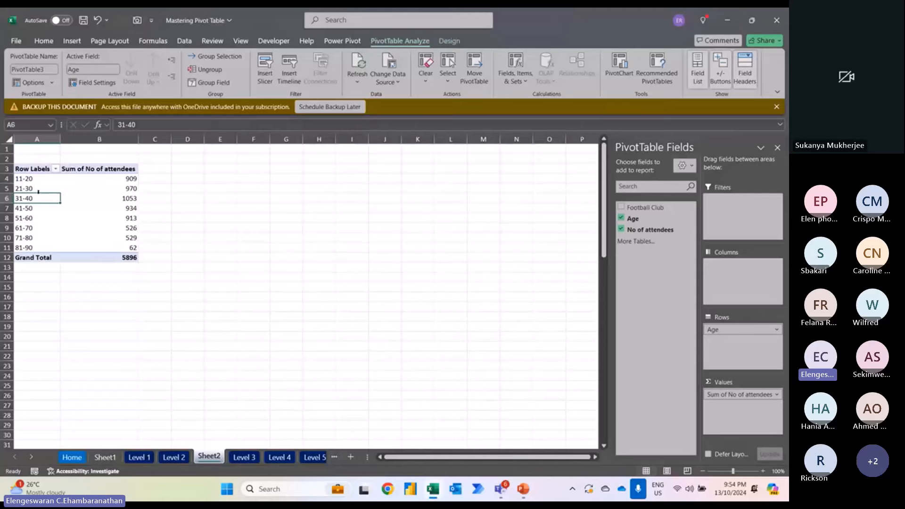
Step: Change the Age grouping interval to 20
right_click(23, 197)
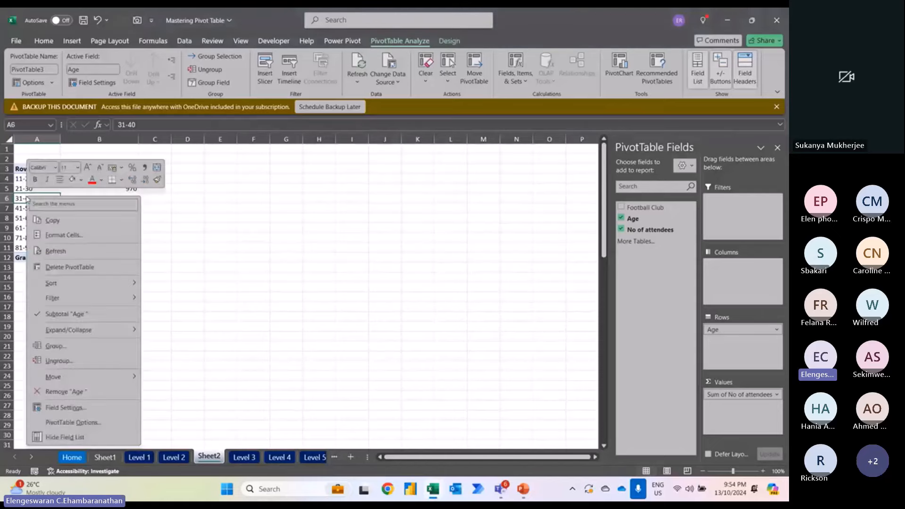
left_click(54, 348)
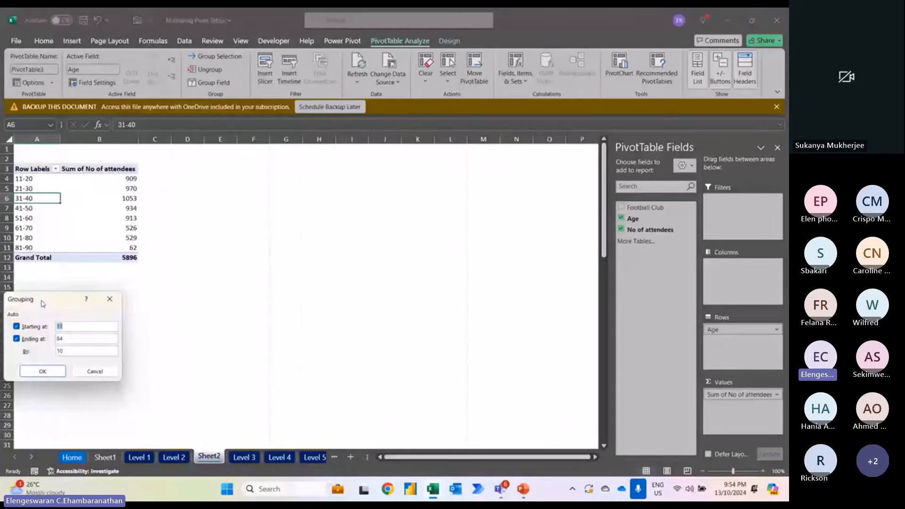
left_click_drag(43, 303, 197, 202)
double_click(213, 250)
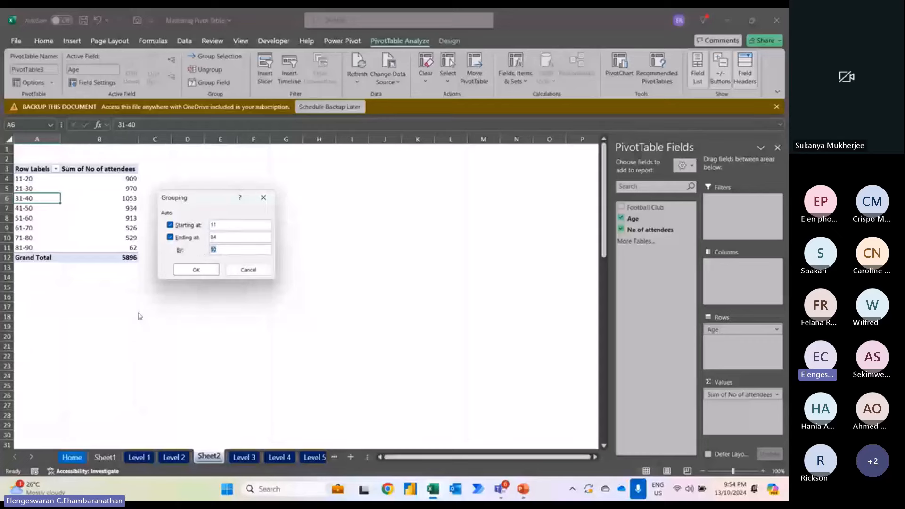
type("20")
key("Return")
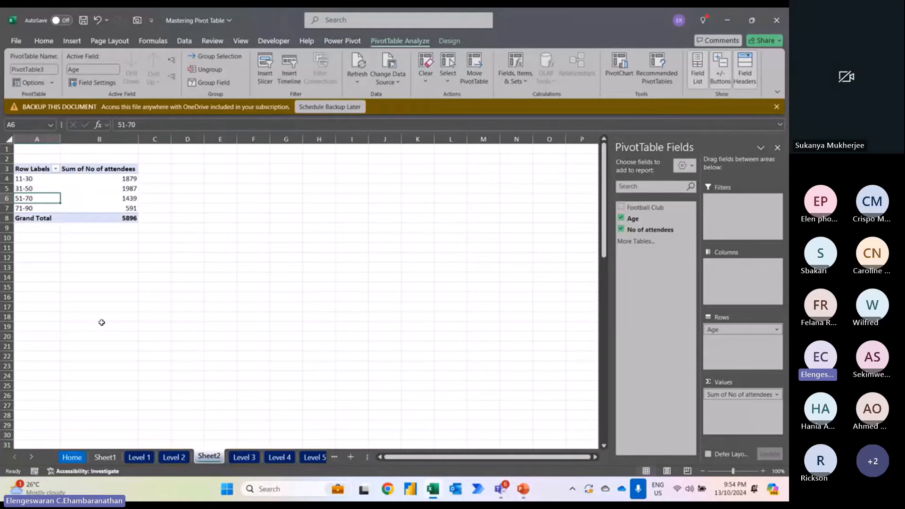
Step: Set the Age grouping to start at 18, keeping the interval of 20
key("Up")
key("Up")
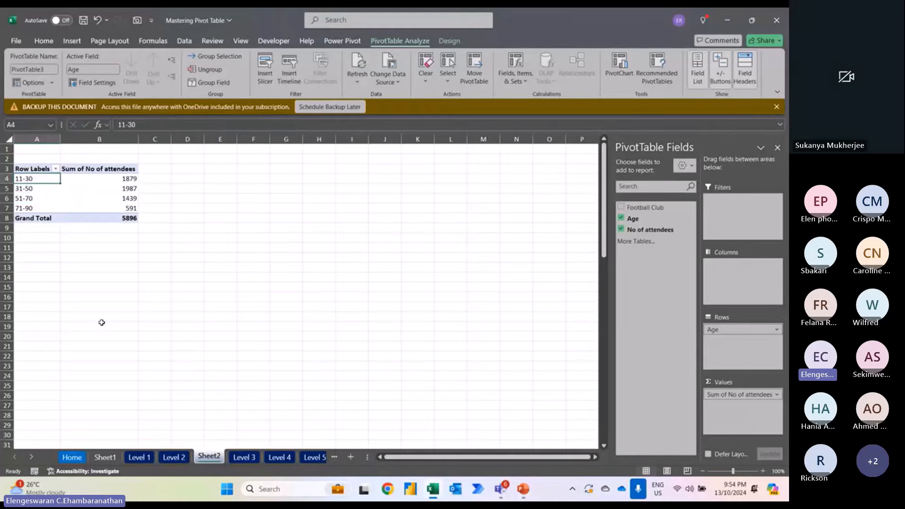
key("Down")
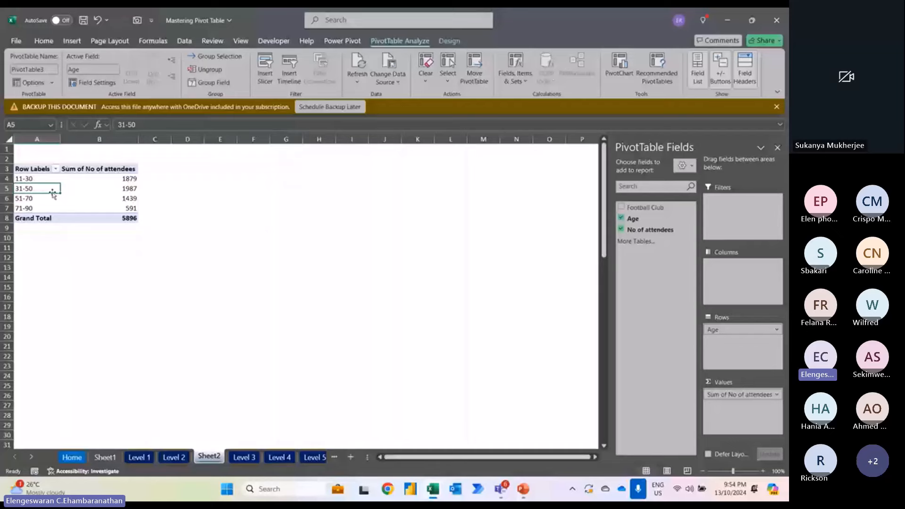
right_click(27, 189)
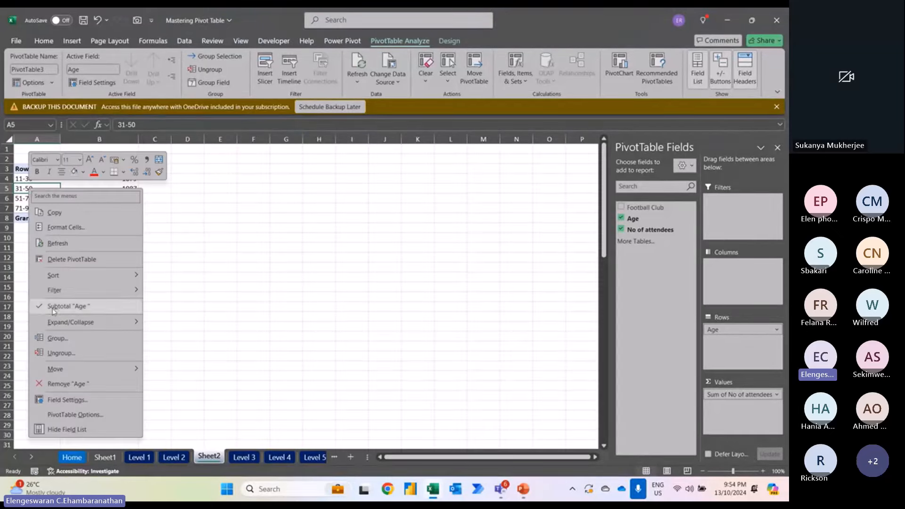
left_click(54, 338)
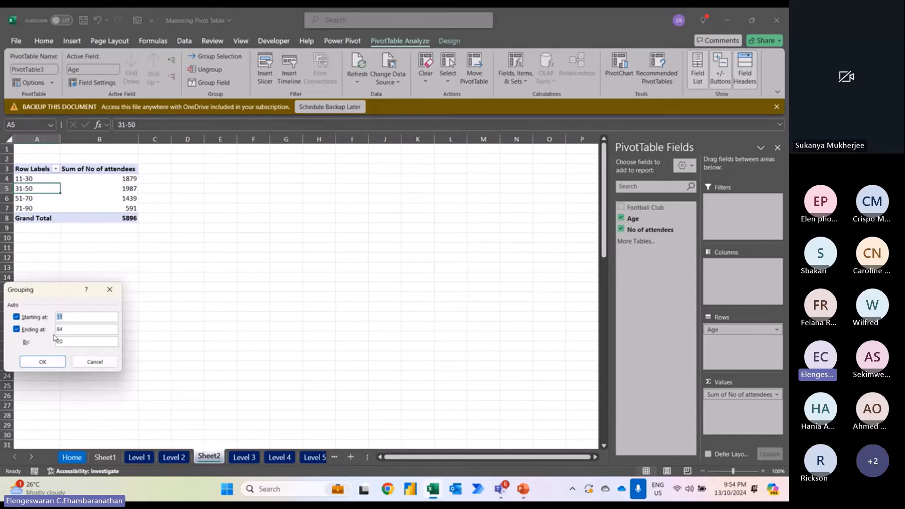
left_click_drag(54, 293, 218, 187)
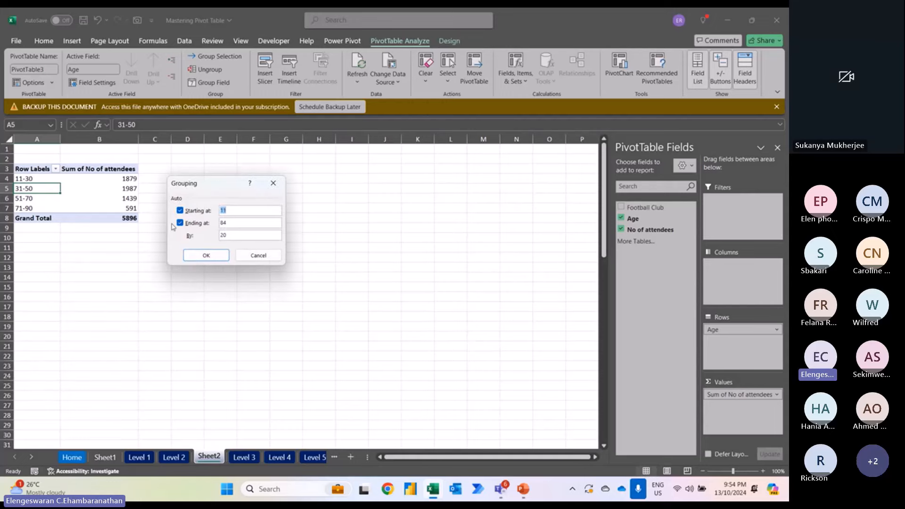
type("18")
left_click(209, 253)
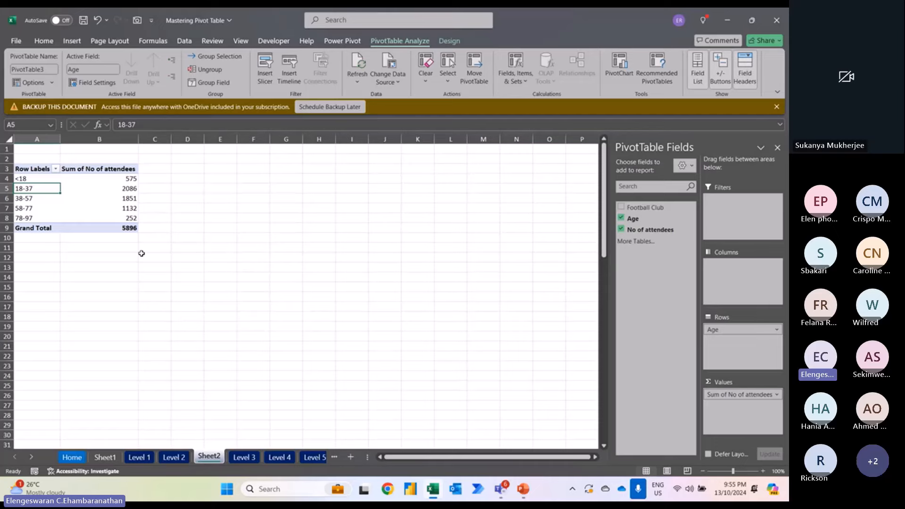
Step: Enter the note "575 under age" in cell D4, beside the PivotTable's <18 row
key("Right")
key("Up")
key("Right")
key("Right")
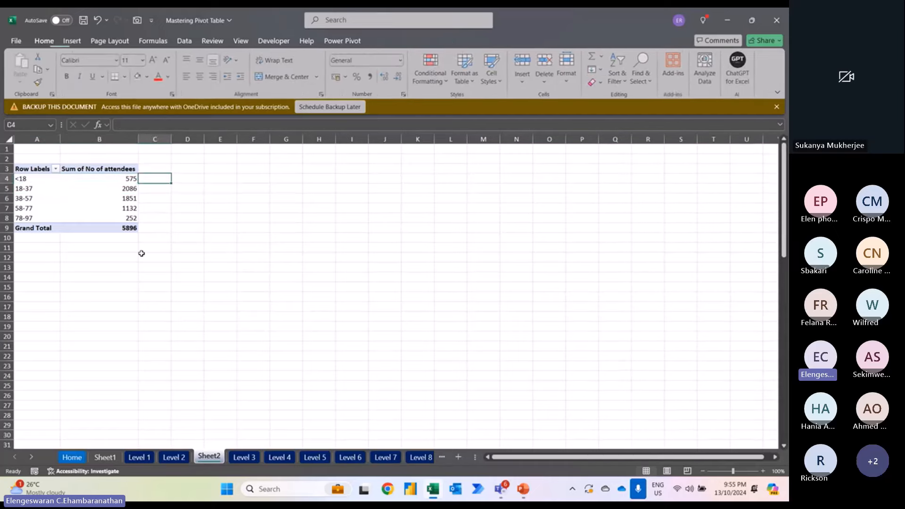
type("575 und")
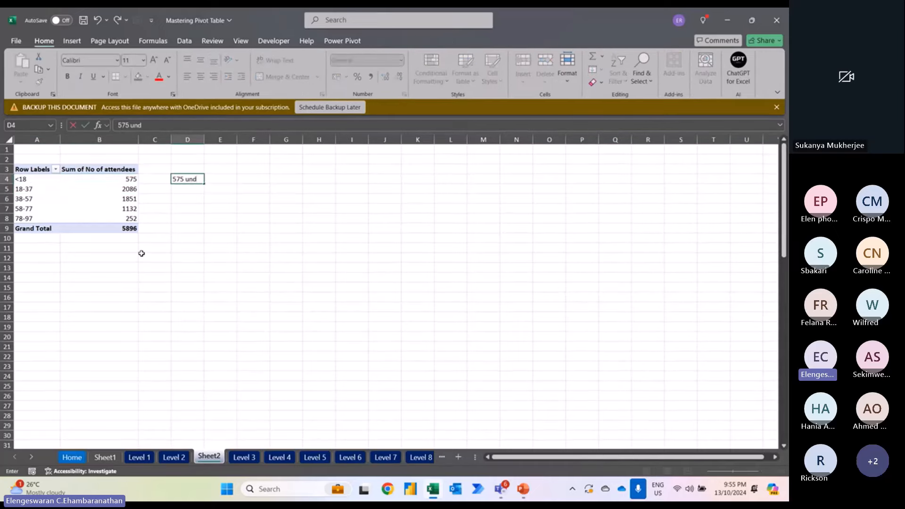
type("er age")
key("Return")
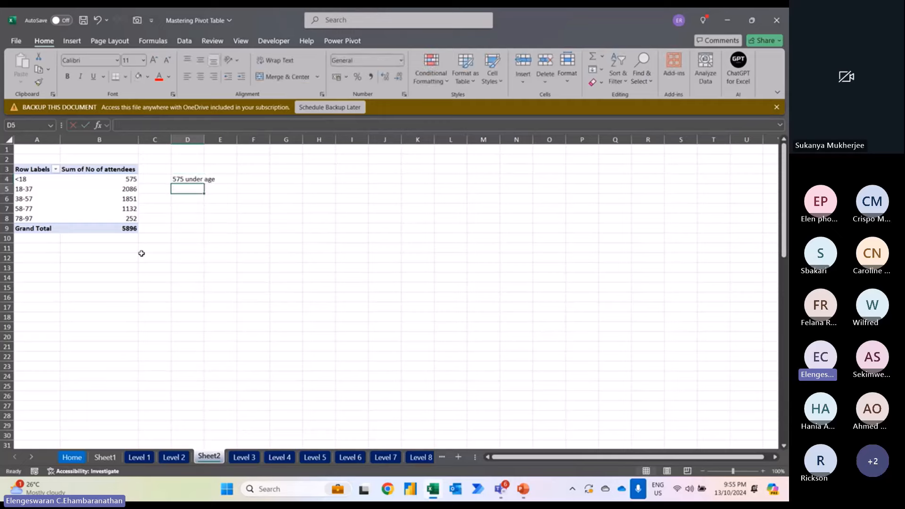
Step: Extract the source records behind the PivotTable's <18 total to a new sheet and select their attendee numbers in C2:C11
key("Up")
key("Left")
key("Left")
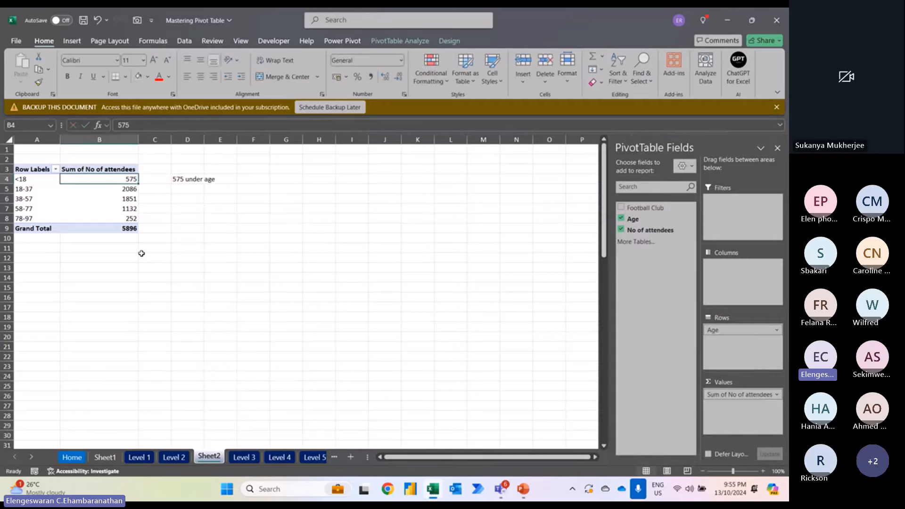
mouse_move(119, 178)
double_click(108, 179)
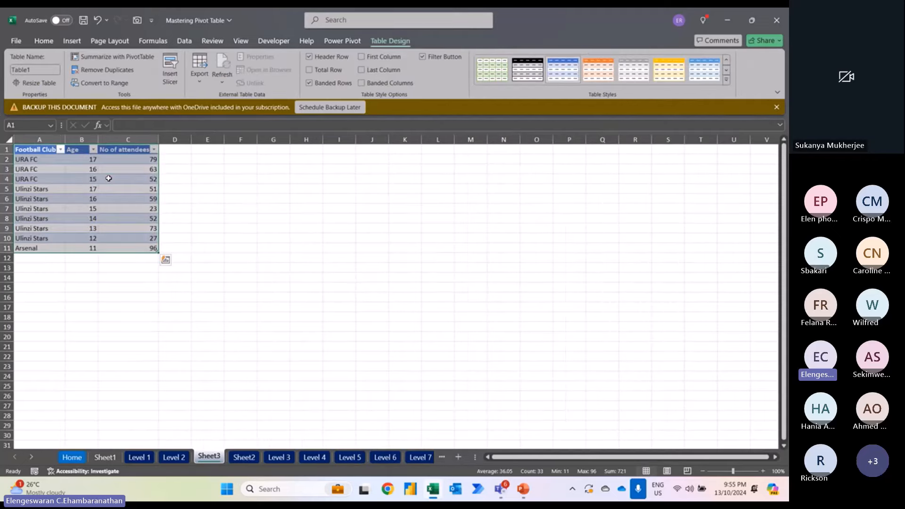
left_click_drag(126, 161, 128, 253)
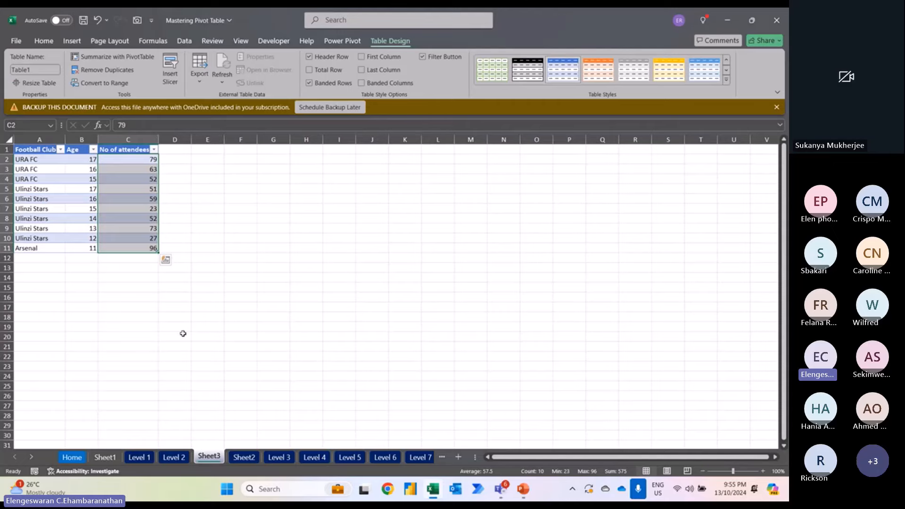
Step: Extract the source records behind the 18-37 total of the Sheet2 PivotTable to another new sheet
left_click(244, 457)
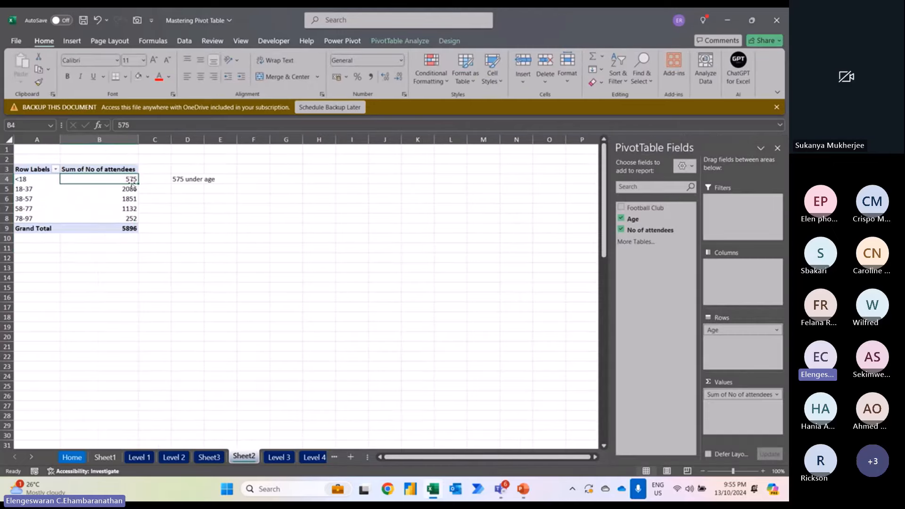
mouse_move(116, 190)
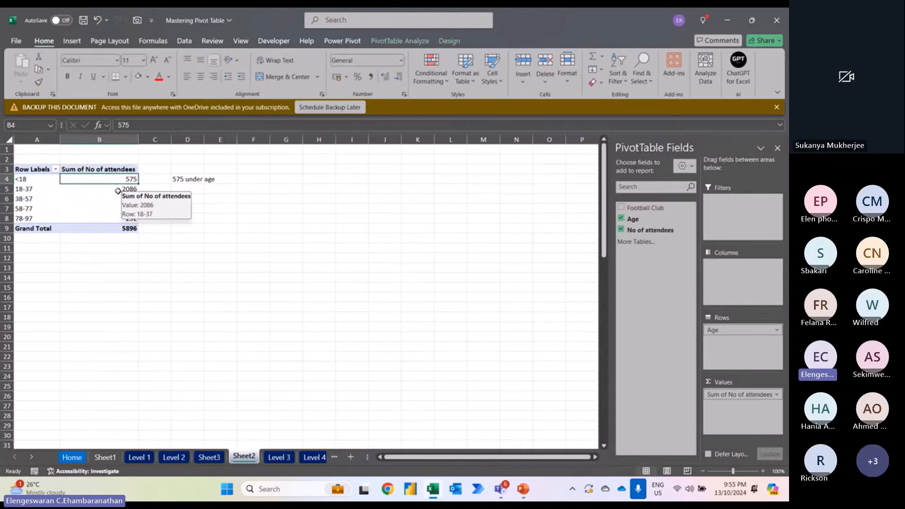
left_click(121, 189)
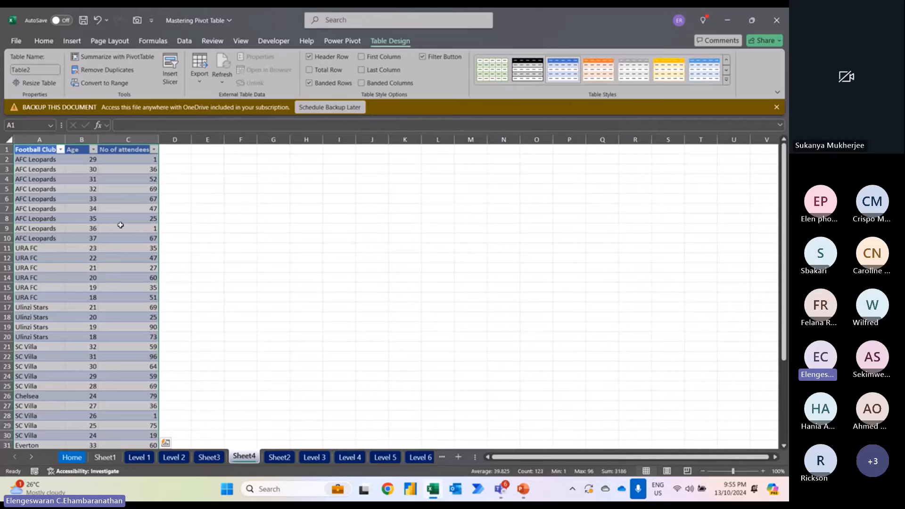
Step: Replace Age with Football Club as the row field of the Sheet2 PivotTable
left_click(280, 456)
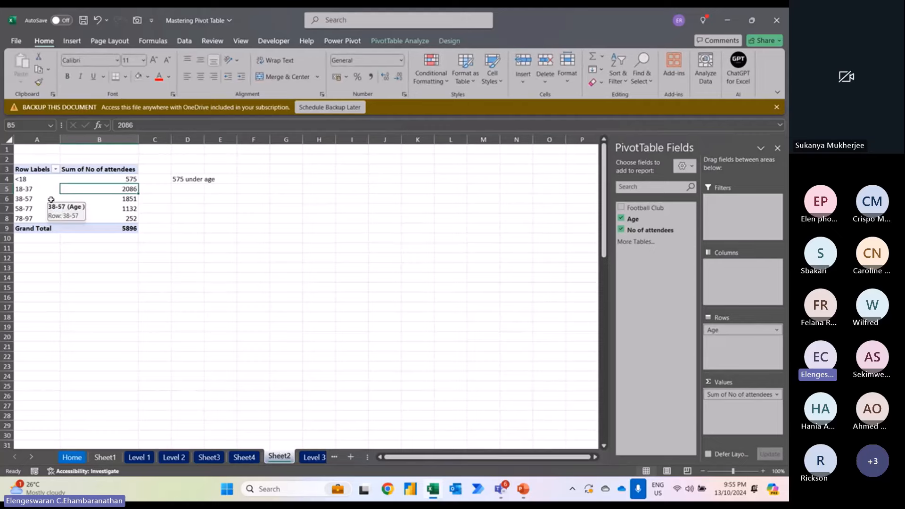
left_click(621, 220)
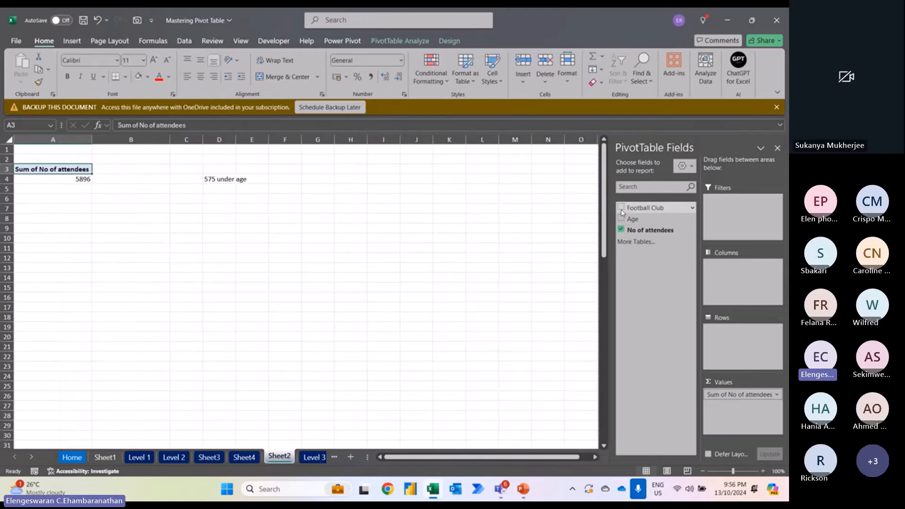
left_click(621, 209)
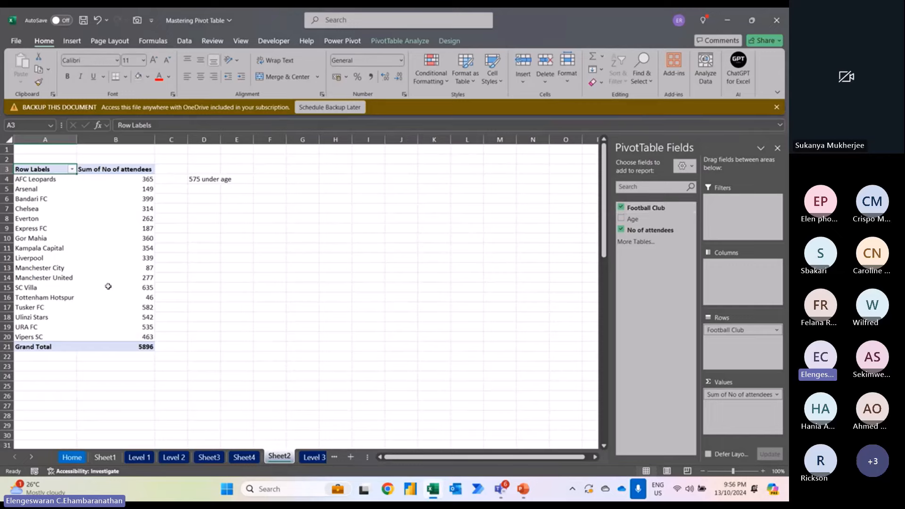
Step: Try to group the Manchester City row label on its own
left_click(51, 265)
left_click(49, 268)
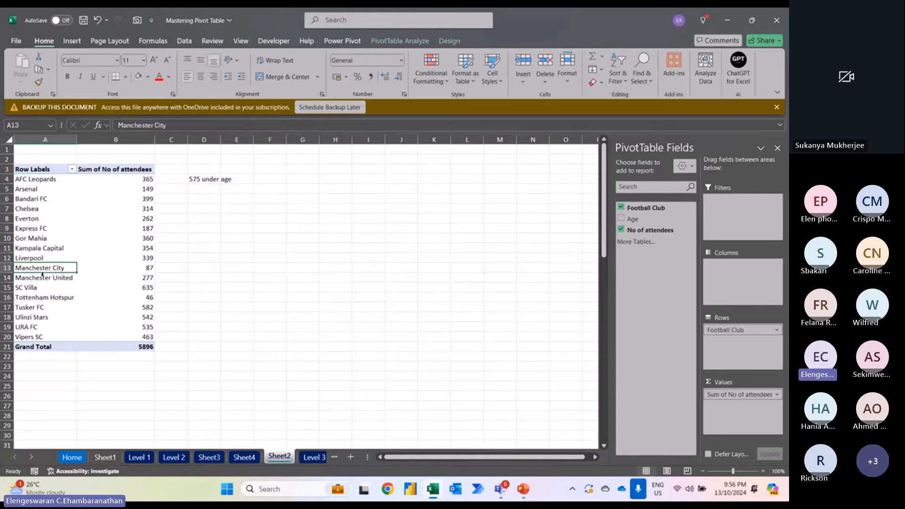
left_click(401, 41)
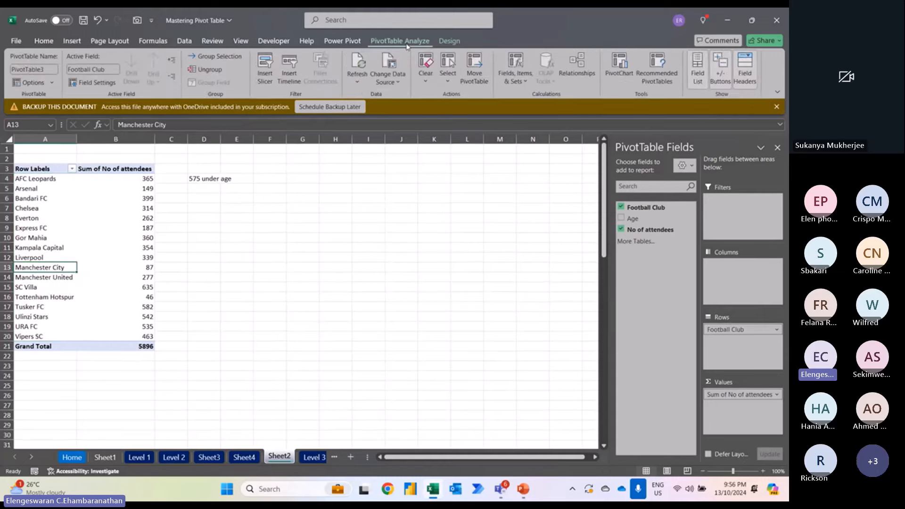
left_click(227, 58)
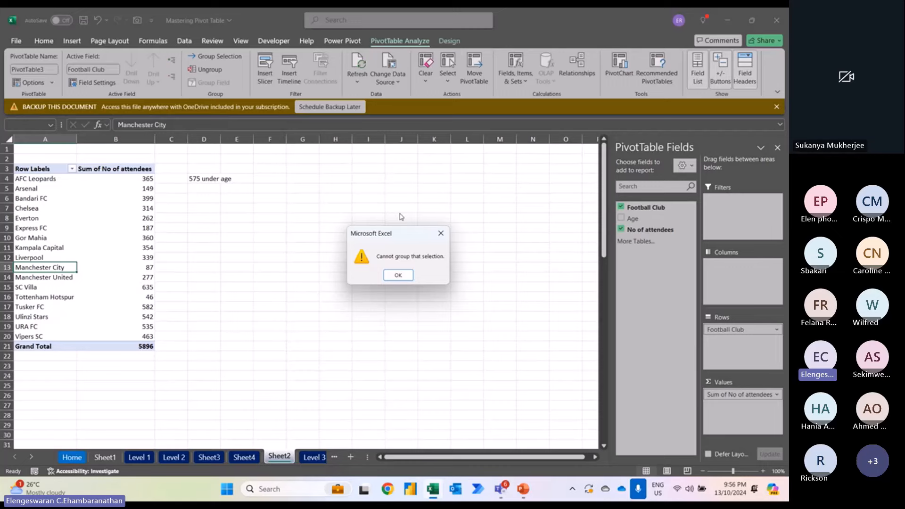
key("Return")
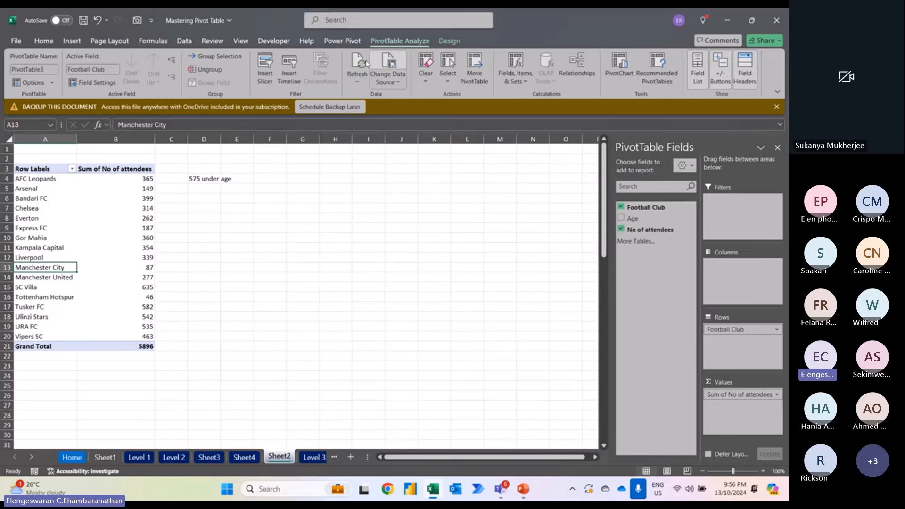
left_click(215, 57)
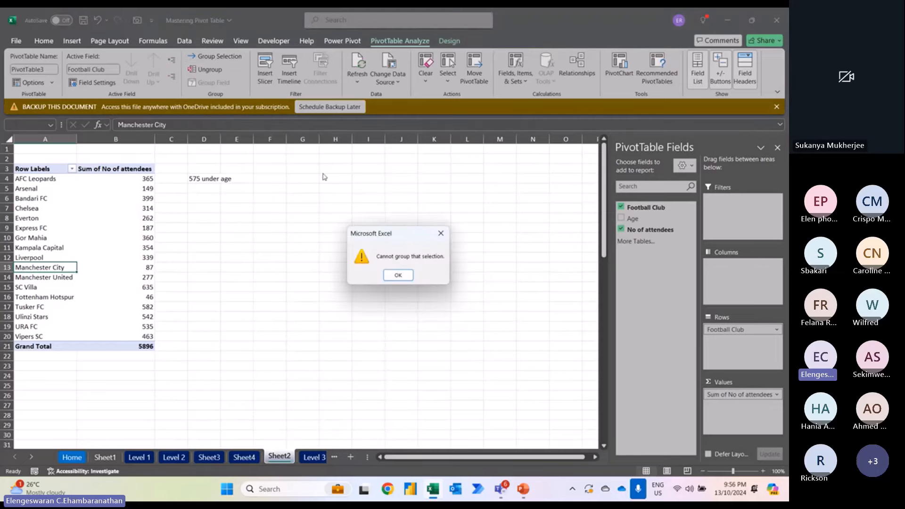
key("Return")
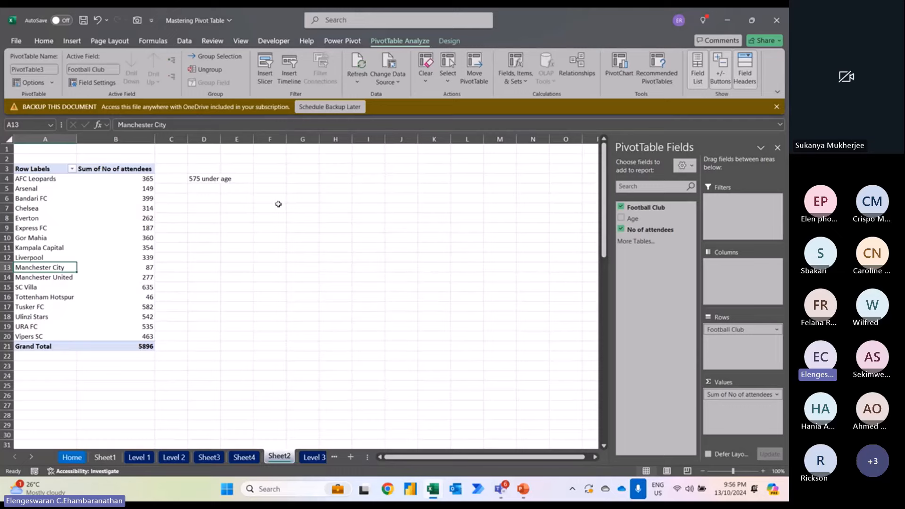
right_click(62, 267)
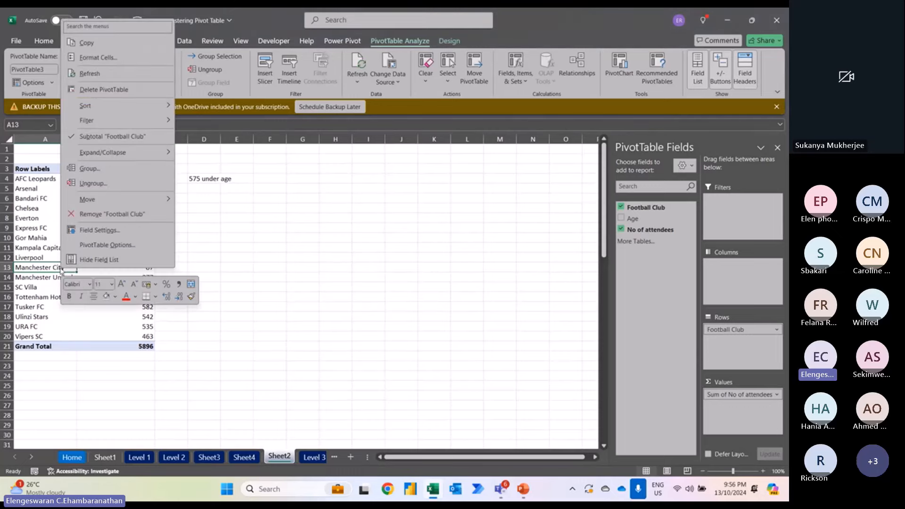
left_click(109, 170)
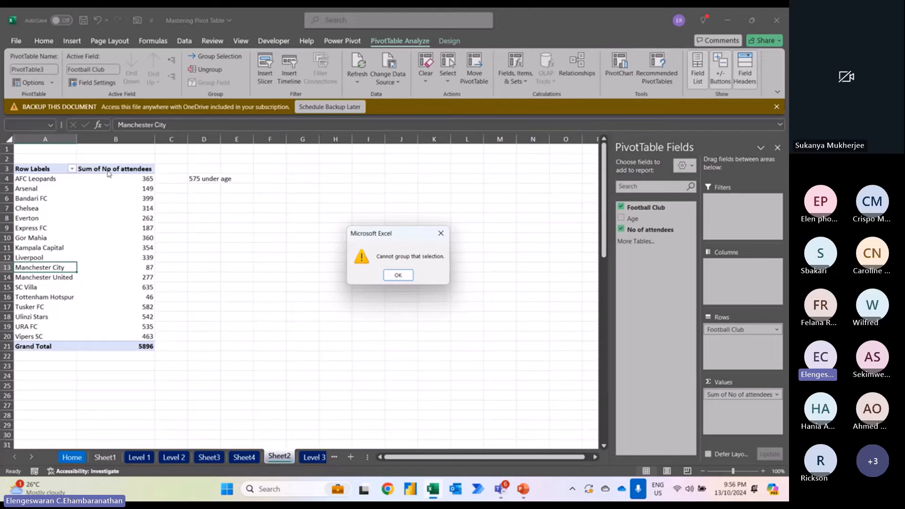
key("Return")
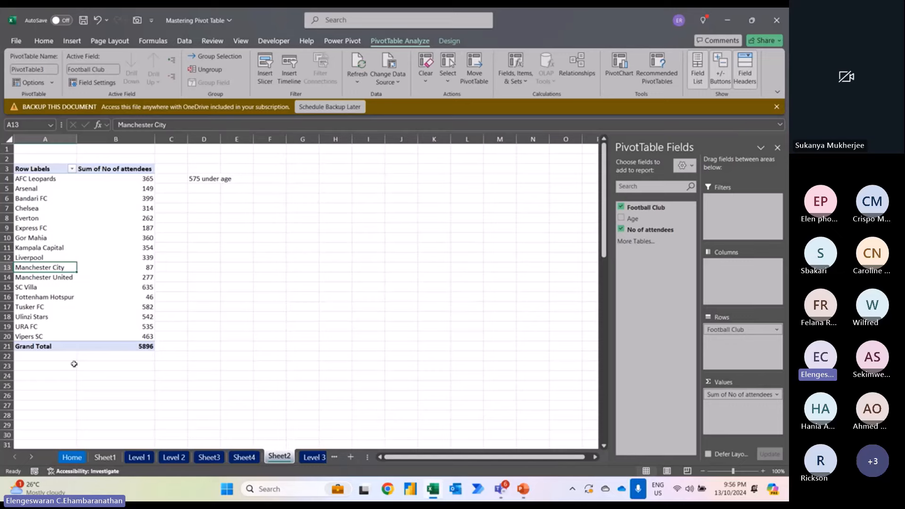
Step: Group the Manchester City and Manchester United row labels together
key("shift+Down")
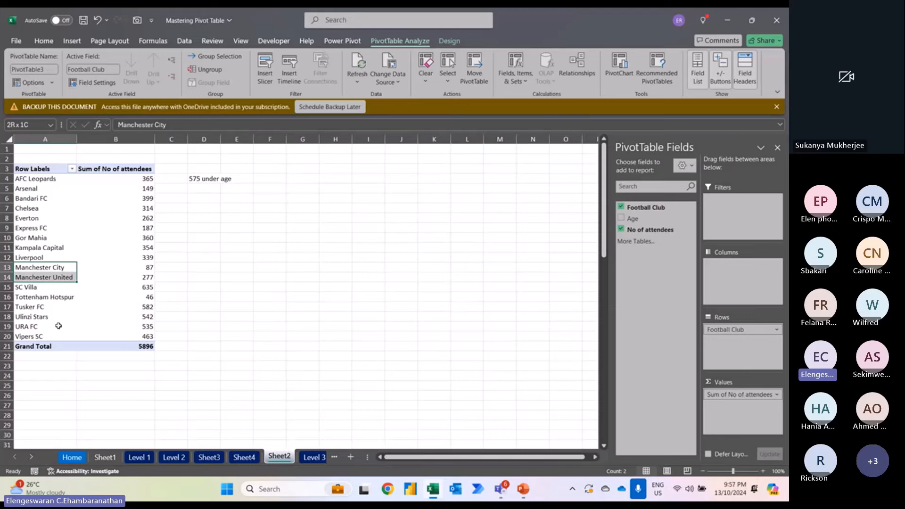
right_click(40, 278)
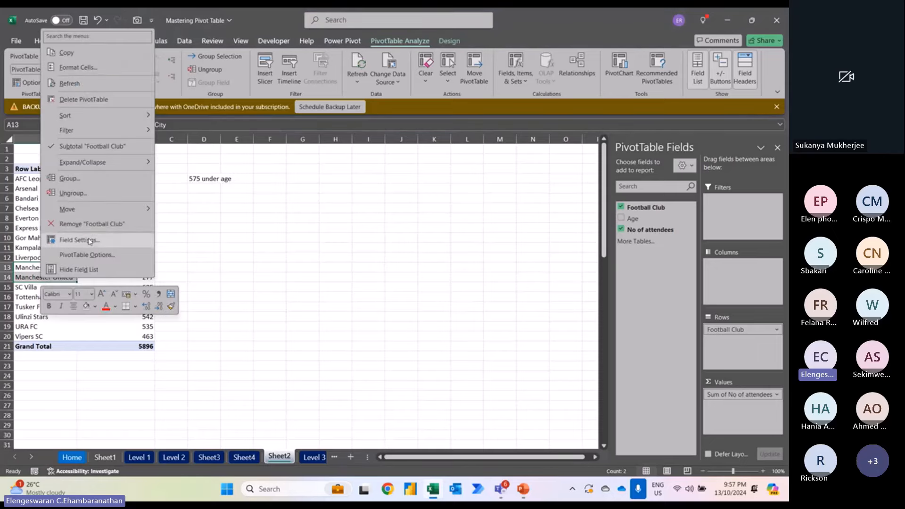
left_click(72, 178)
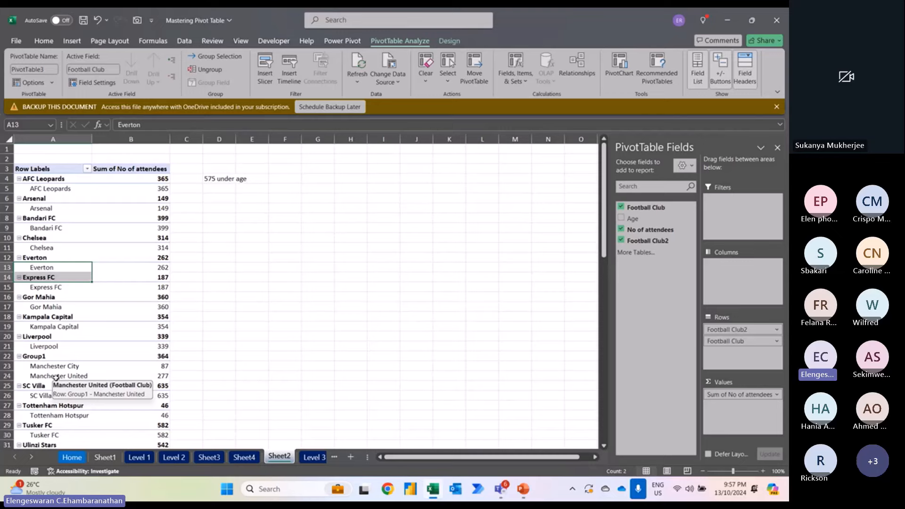
Step: Group the non-adjacent Everton and Liverpool row labels together
left_click(42, 346)
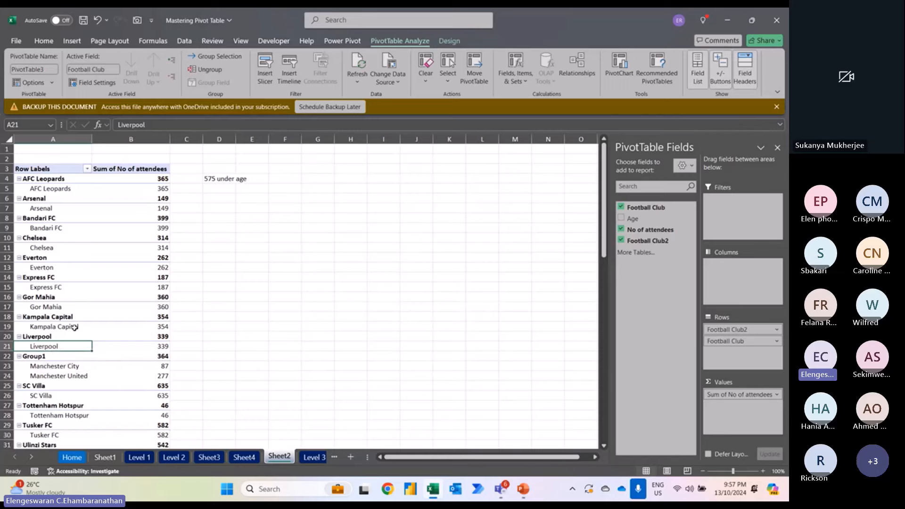
left_click(39, 268, "ctrl")
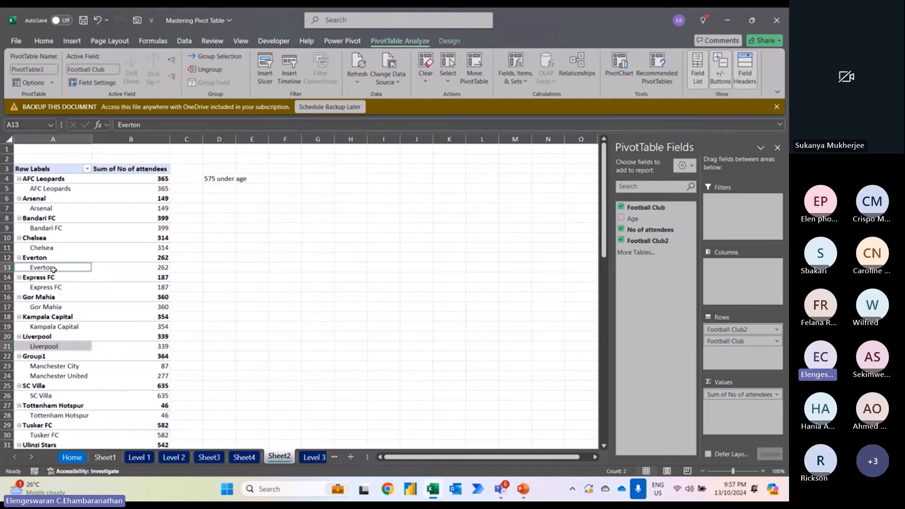
left_click(214, 57)
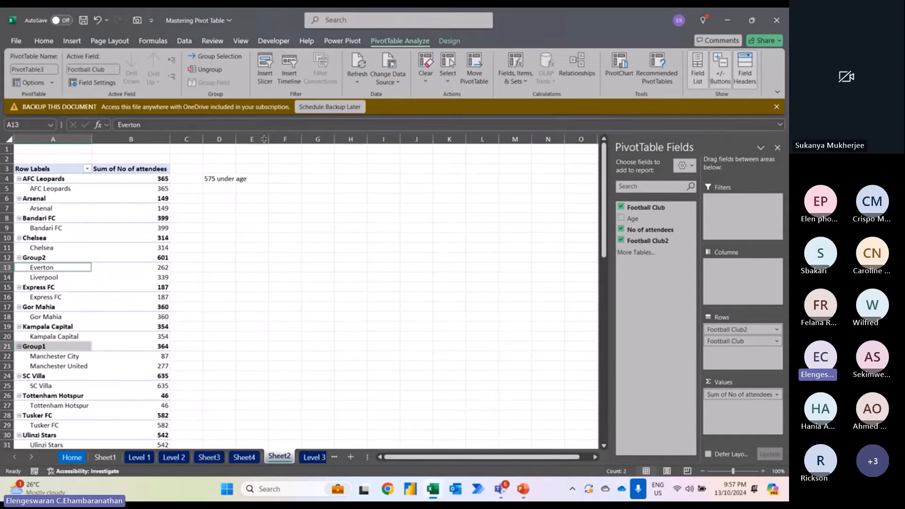
Step: Enter "Level 1" in cell H2 and the letters S, A and P down cells I2 to I4
left_click(342, 159)
key("Caps_Lock")
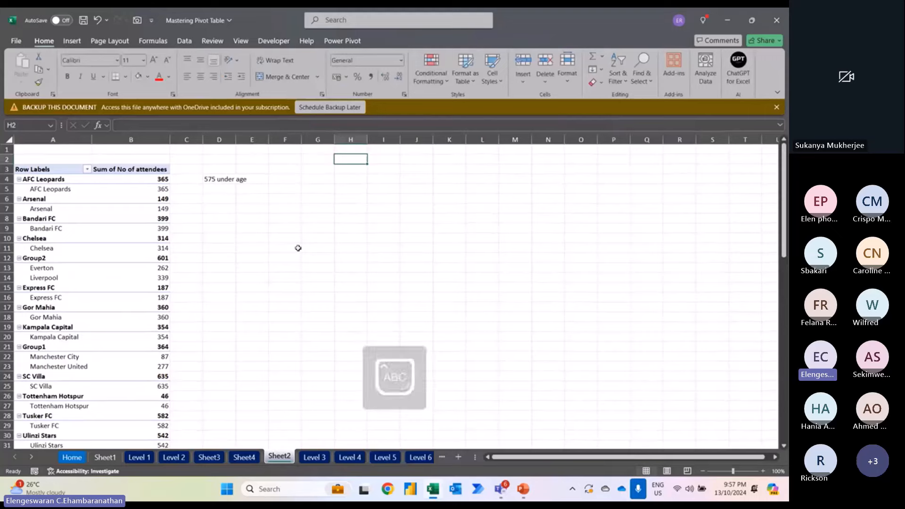
type("Level 1")
key("Tab")
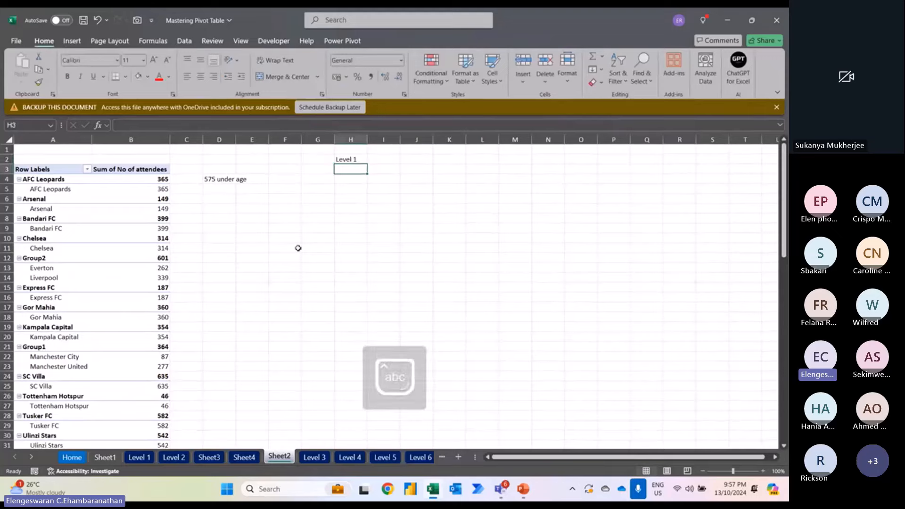
key("Caps_Lock")
type("S")
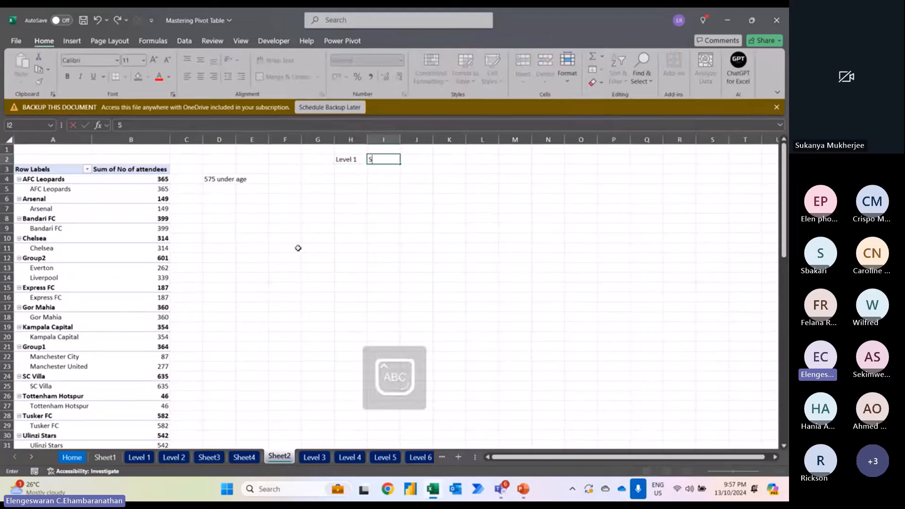
key("Return")
type("A")
key("Return")
type("P")
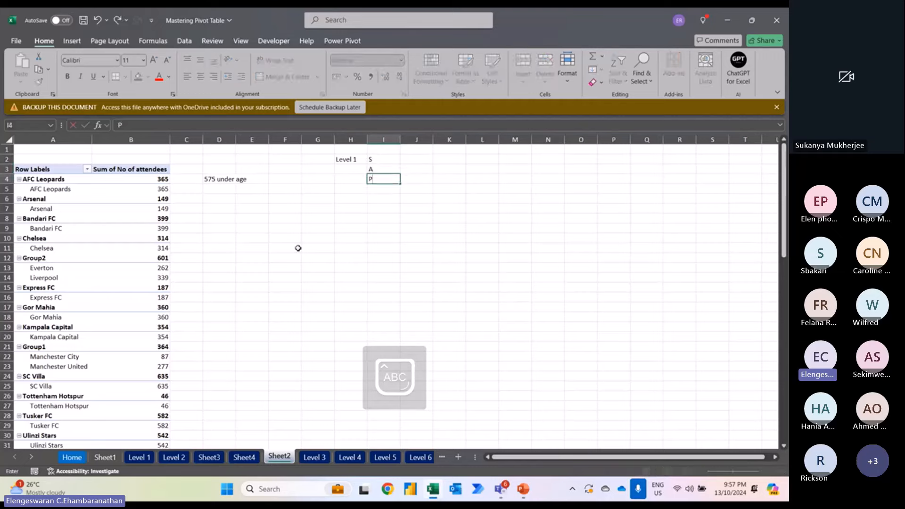
Step: Enter "Summary", "Analysis" and "Presentation" in cells J2 to J4, beside the letters S, A and P
key("Up")
key("Up")
key("Right")
type("S")
key("Caps_Lock")
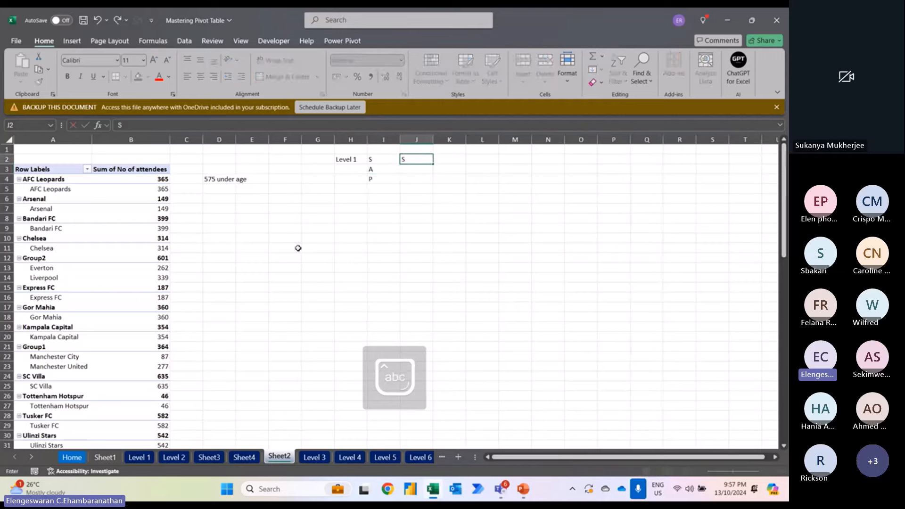
type("ummary")
key("Return")
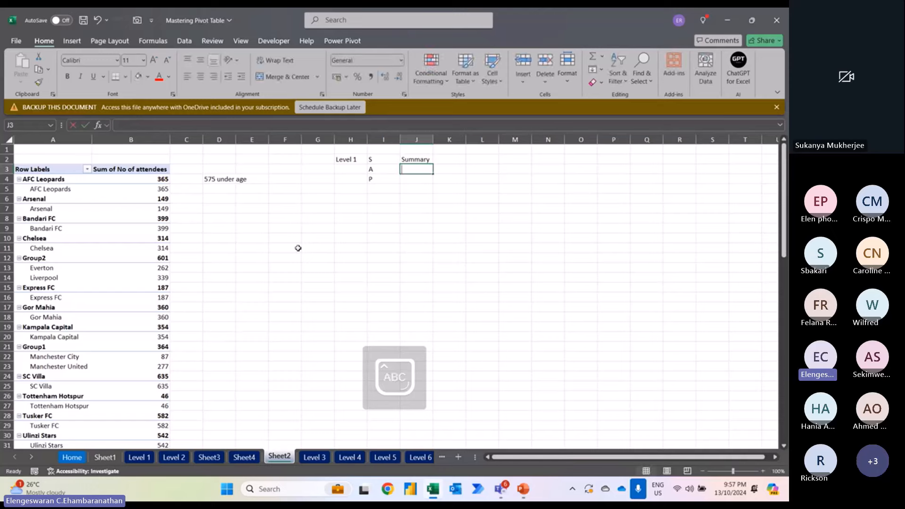
type("Analysis")
key("Return")
type("P")
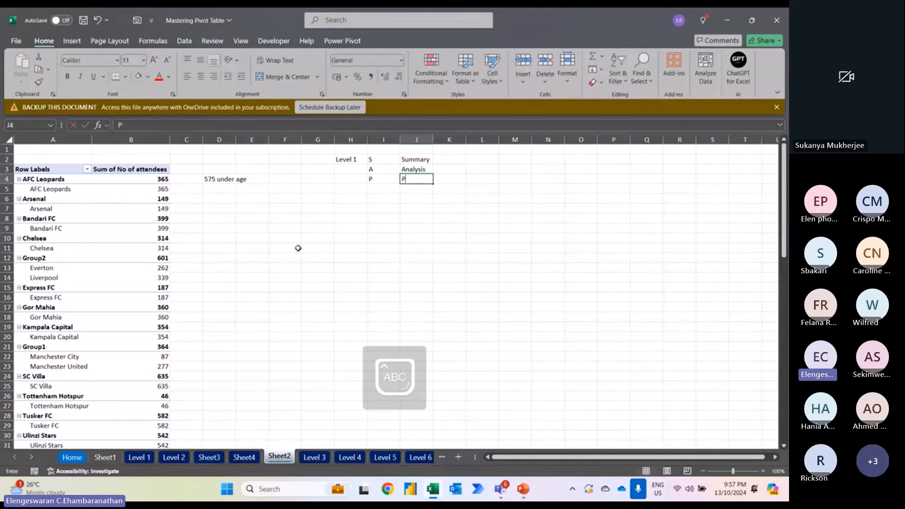
type("resenta")
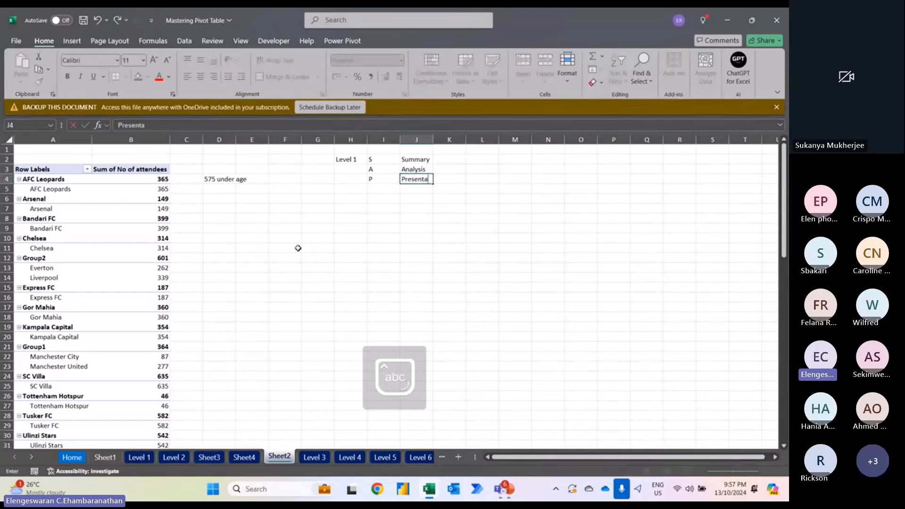
type("tion")
key("ctrl+Return")
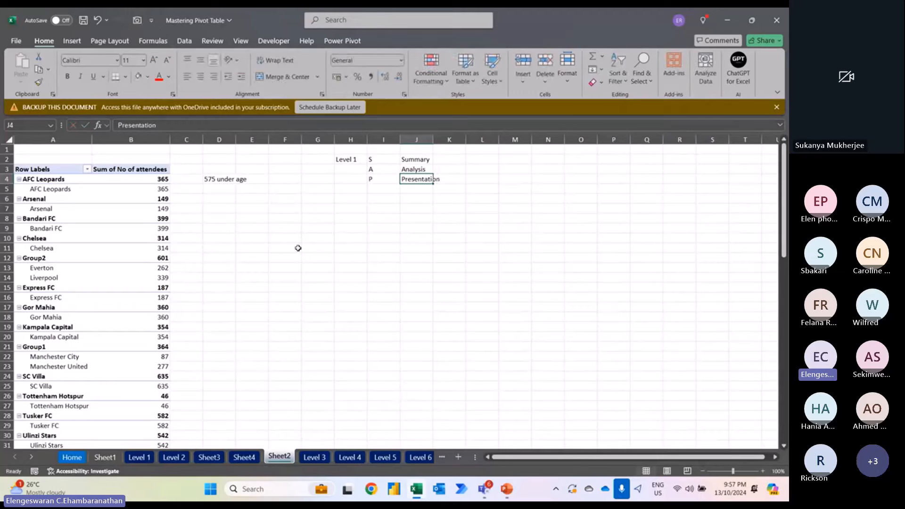
Step: Enter "monthly, quarterly , weekly" in cell L2 as the note for Summary
key("Up")
key("Up")
key("Right")
key("Right")
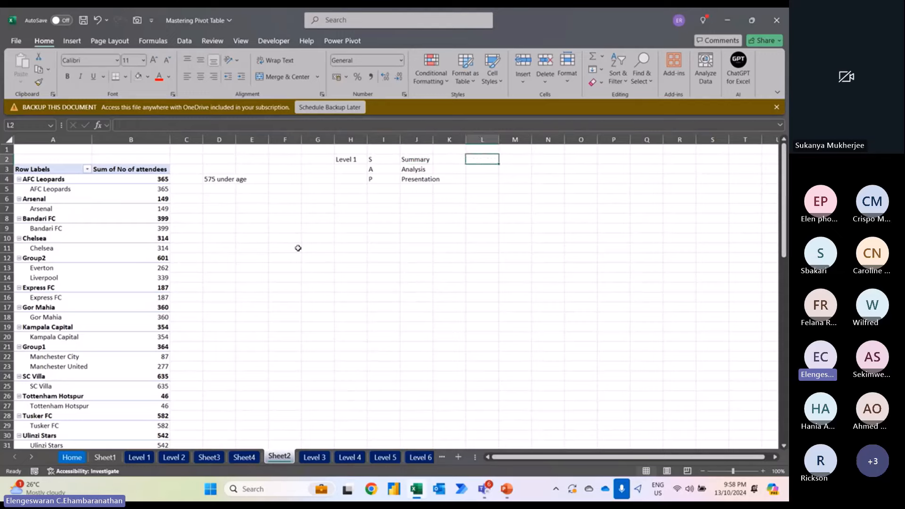
type("monthly, quarty")
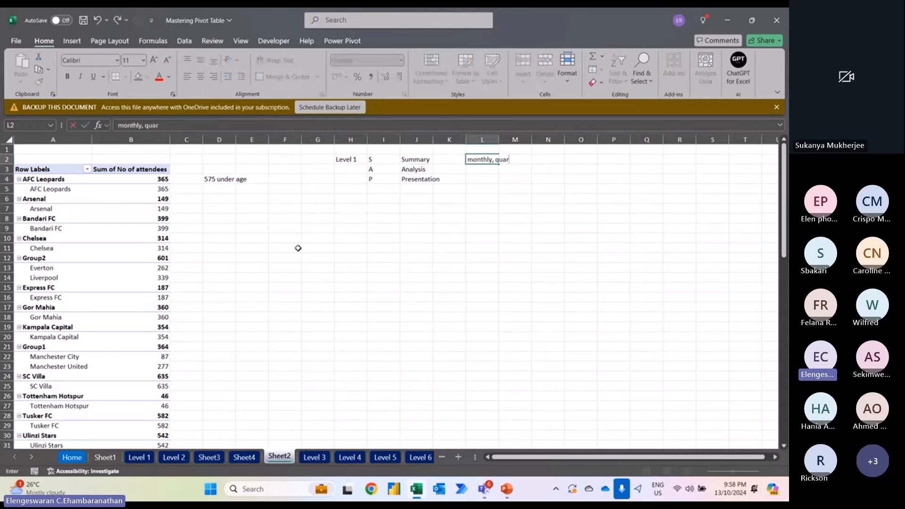
key("BackSpace")
key("BackSpace")
type("terly ")
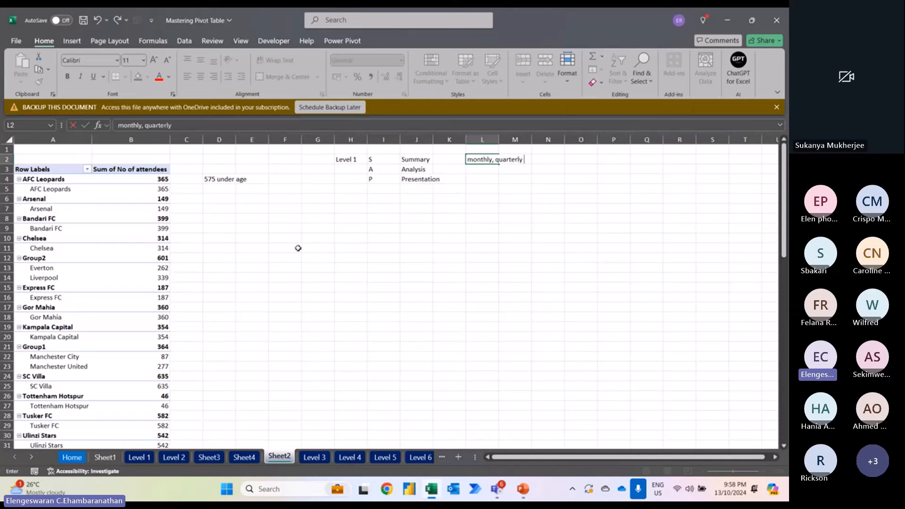
type(", weekly")
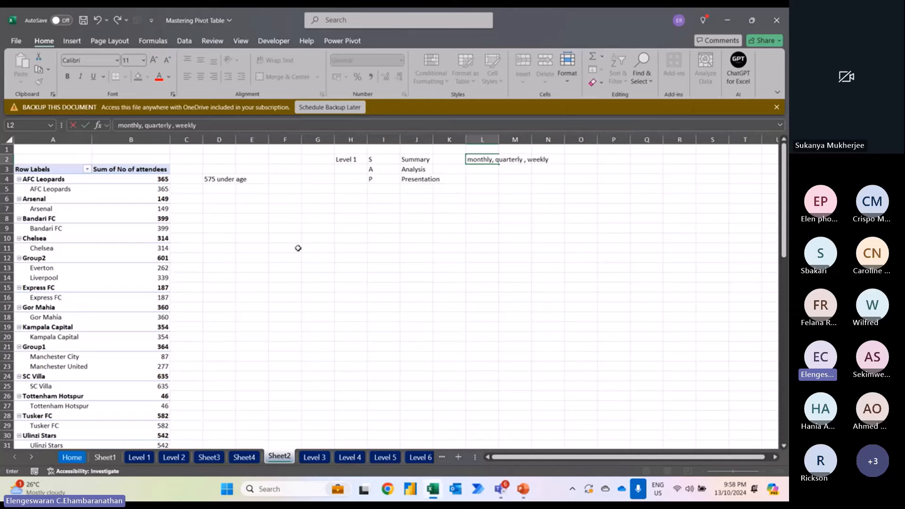
key("Return")
Step: Enter "allocation, trending , cumulative" in cell L3 for Analysis and "pivot chart and slicer" in cell L4 for Presentation
type("al")
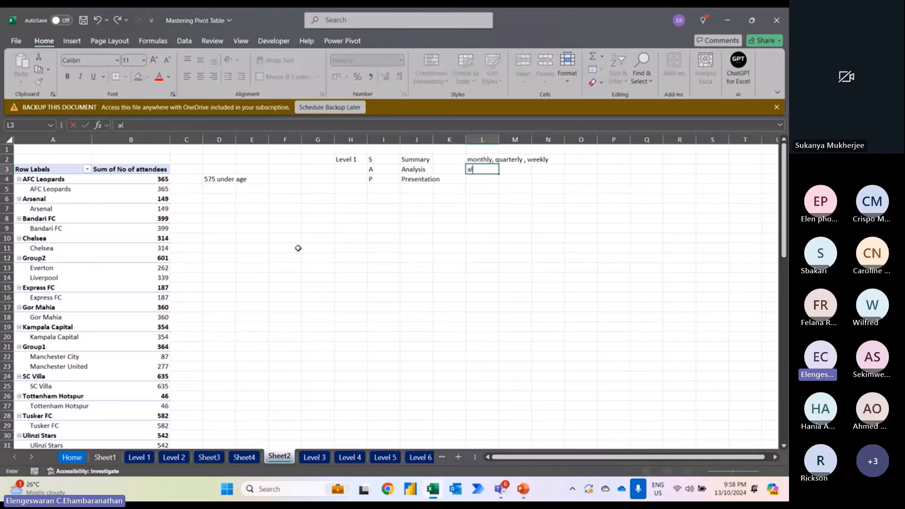
type("location, trending , ")
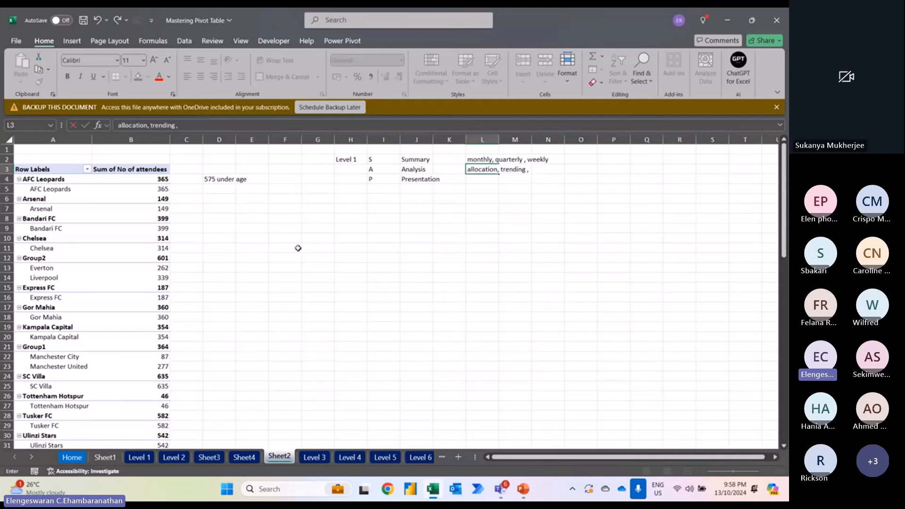
type("cumulative")
key("Return")
type("pivot chart")
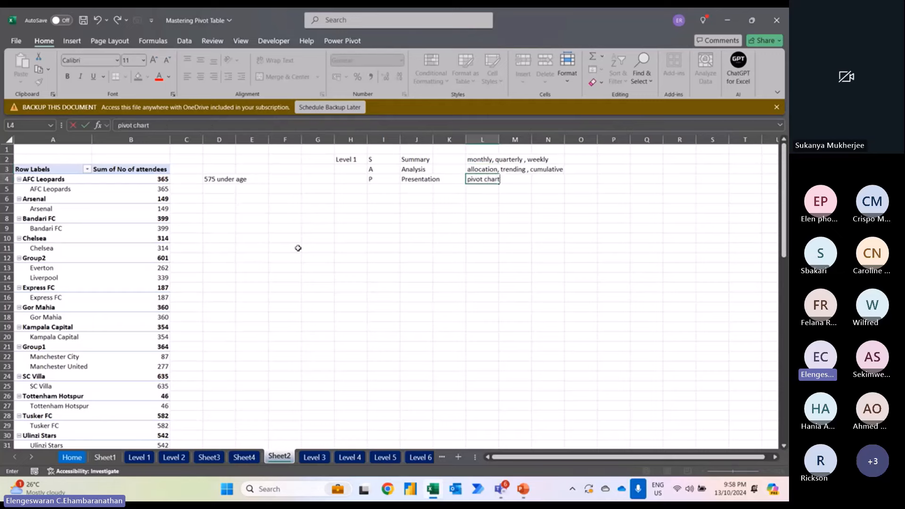
type(" and slicer")
key("Return")
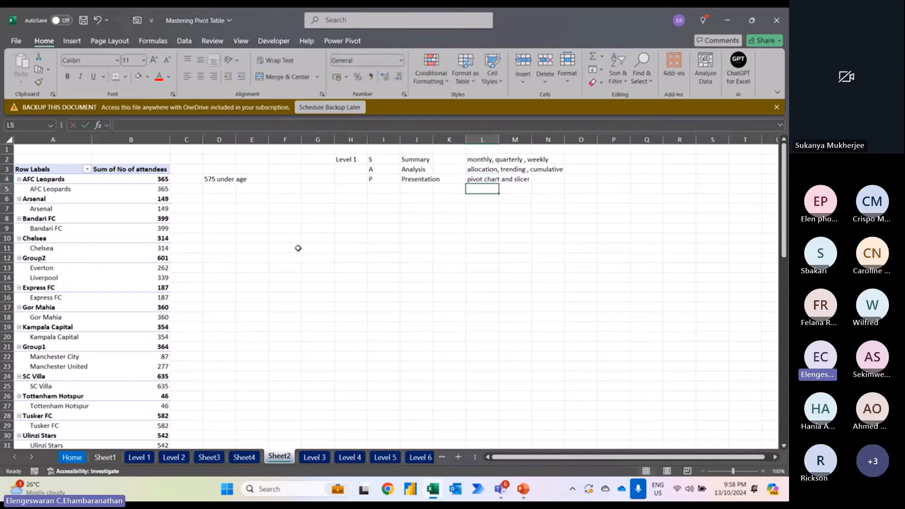
Step: Enter the heading "Level 2" in cell H6, below the Level 1 notes
key("Down")
key("Left")
key("Left")
key("Left")
key("Left")
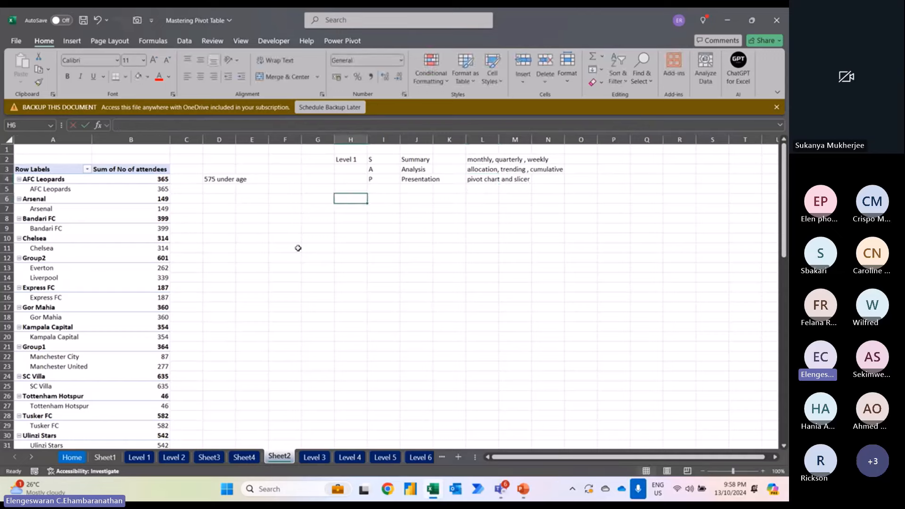
key("Caps_Lock")
type("L")
key("Caps_Lock")
type("evel")
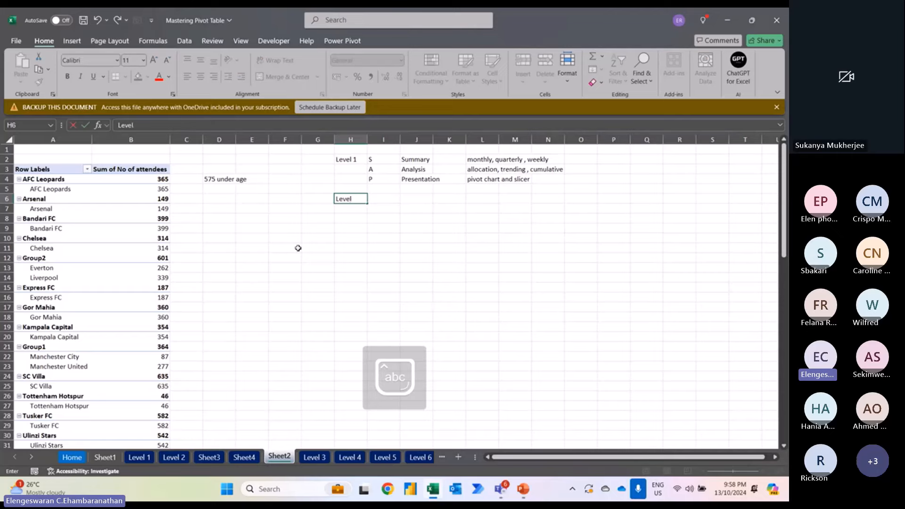
type(" 2")
key("Tab")
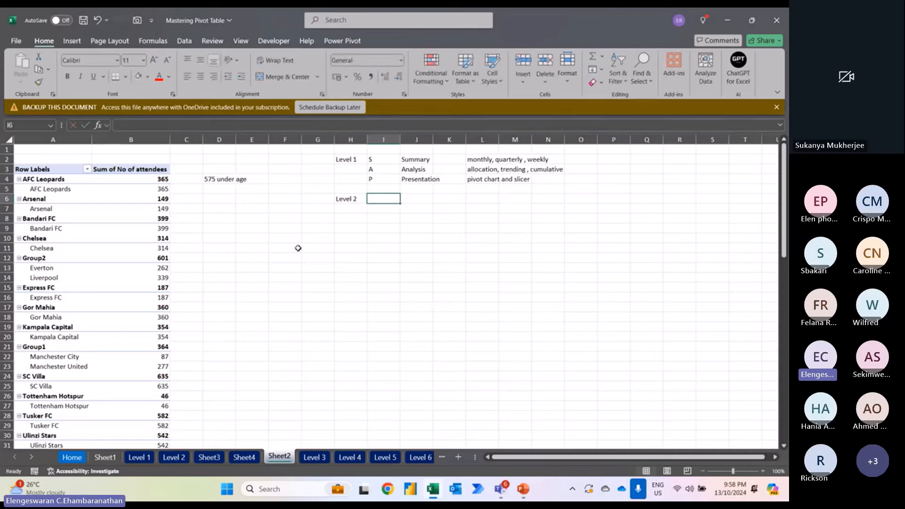
Step: List "filter", "rows", "columns" and "values" down cells I6 to I9 beside Level 2
type("filter")
key("Return")
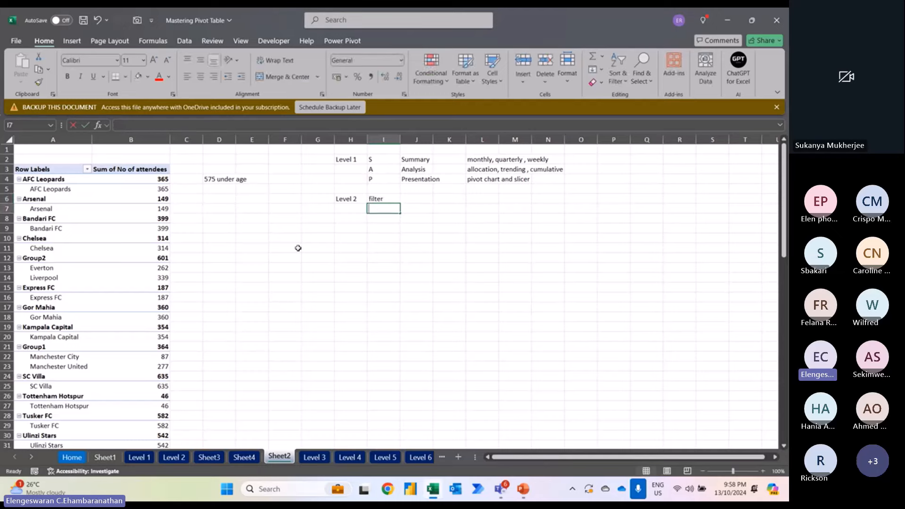
type("rows")
key("Return")
type("col")
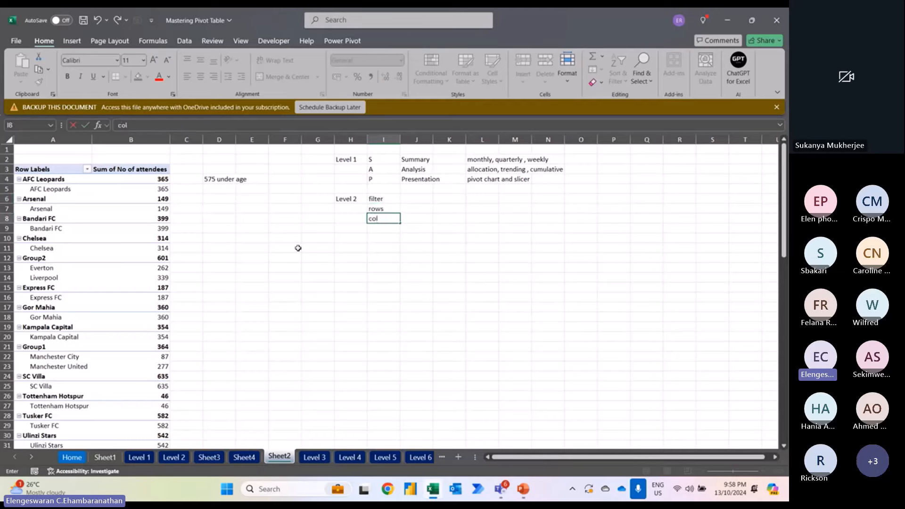
type("umns")
key("Return")
type("values")
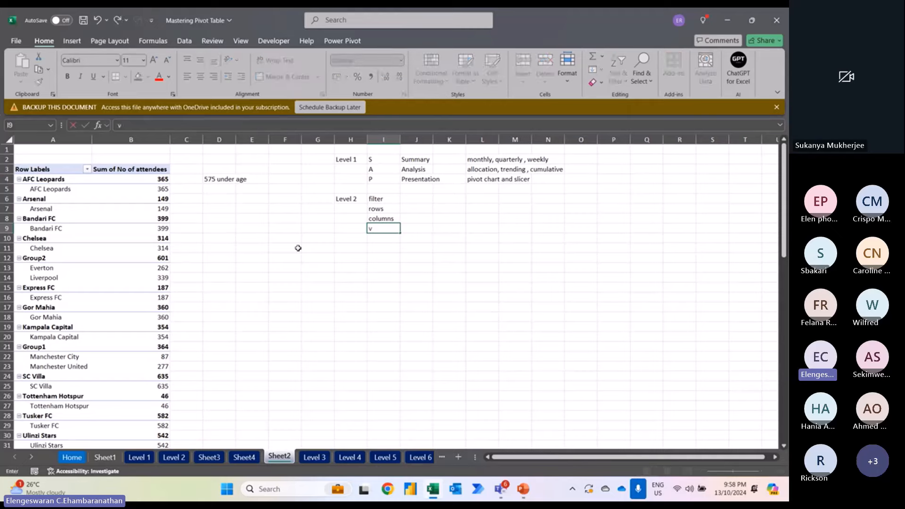
key("Return")
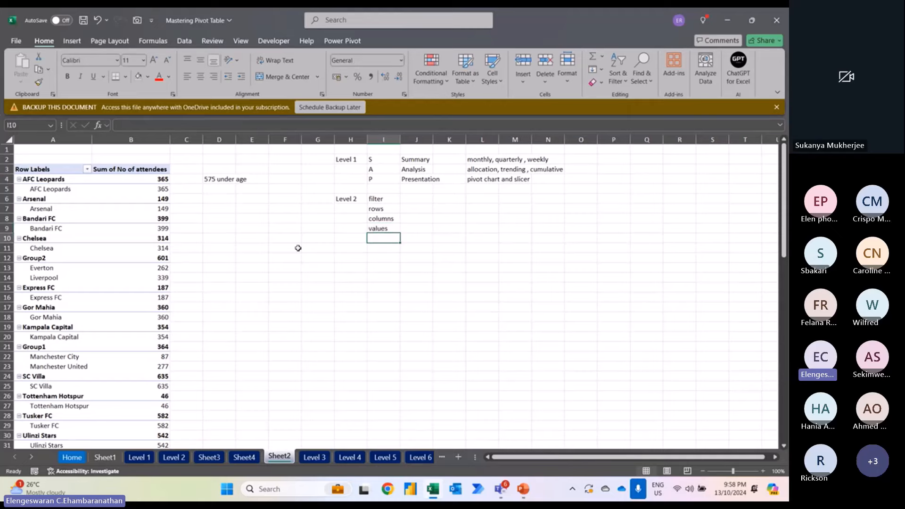
Step: Check the PivotTable's field areas and enter "pivot chart with an interactive title" in cell K6
left_click(55, 189)
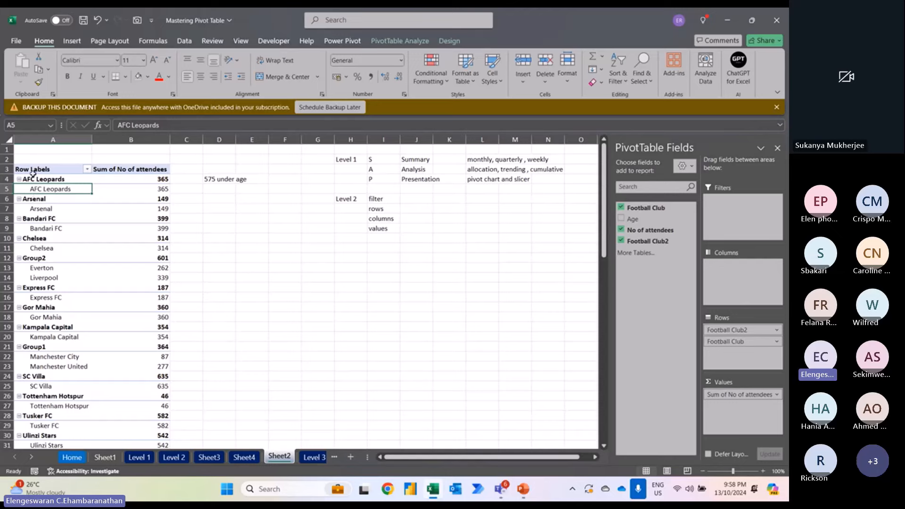
left_click(158, 190)
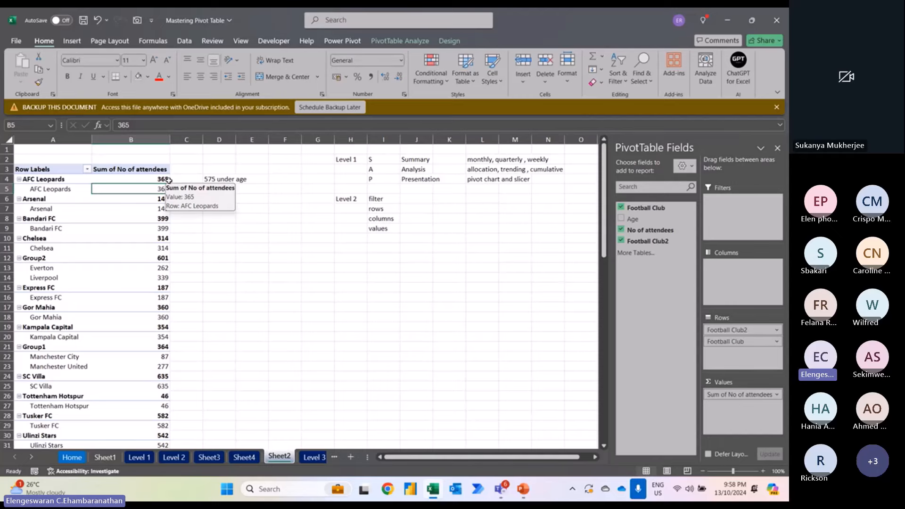
left_click(436, 198)
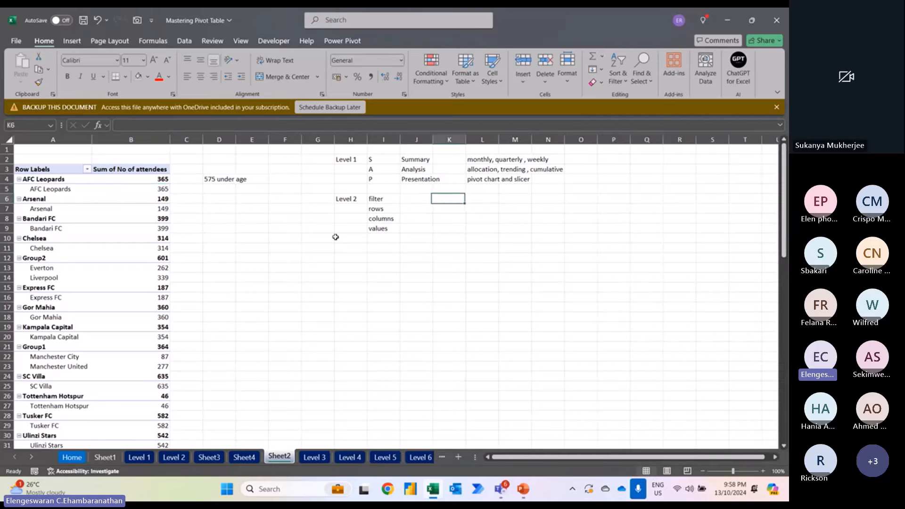
type("pivot cha")
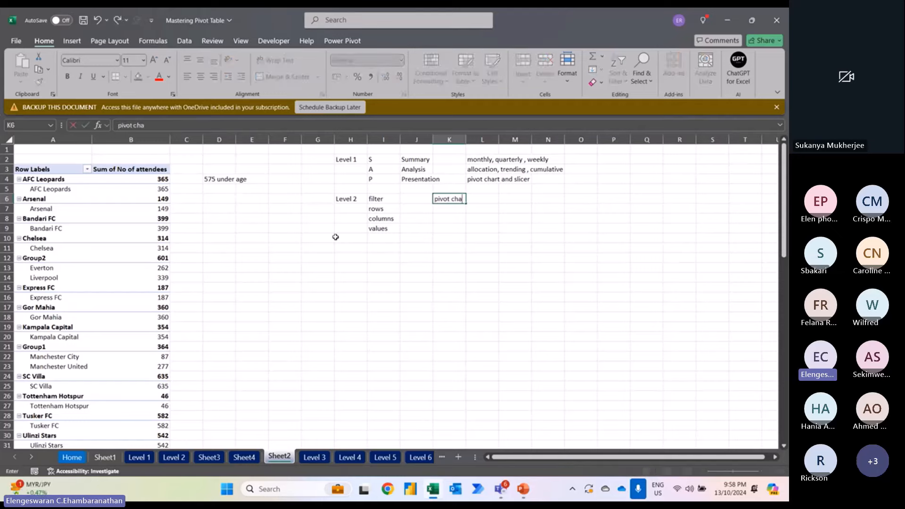
type("rt with an interactive title")
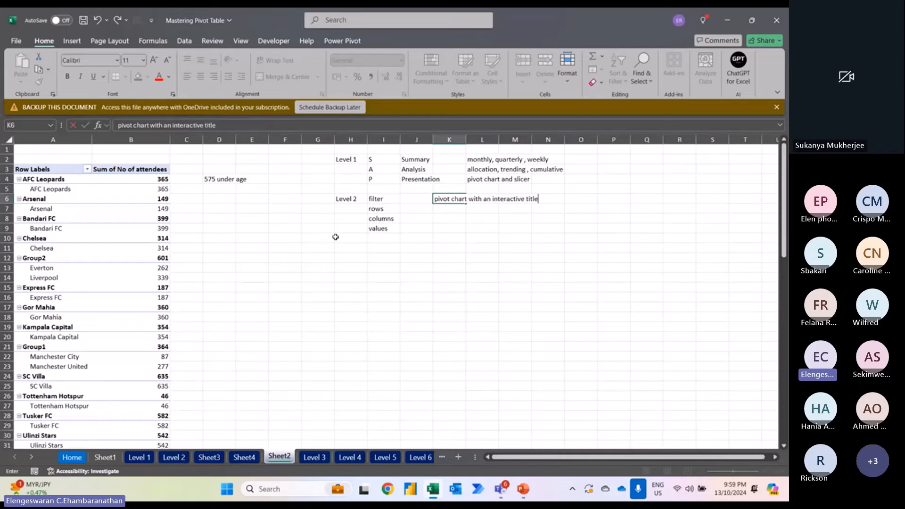
key("Return")
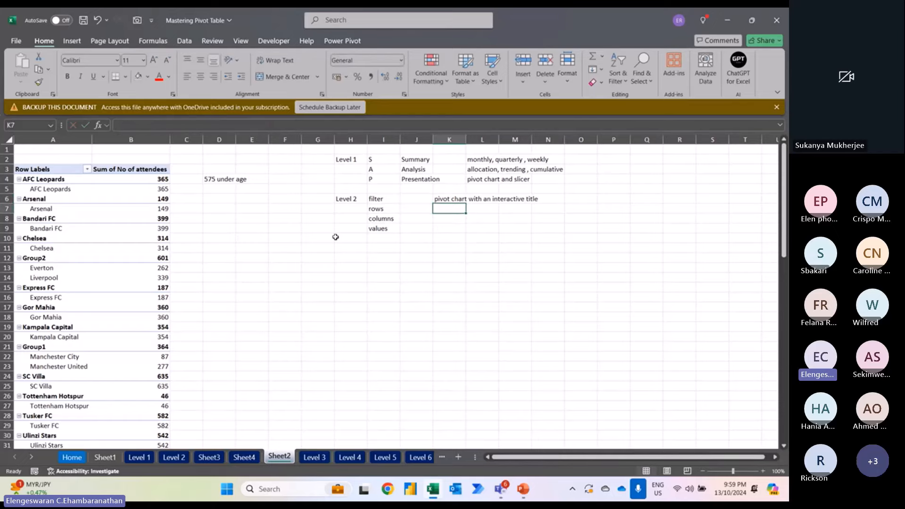
Step: On the Level 2 sheet, filter the Segment slicer to Prize to check the chart title, and clear the slicer filter
left_click(174, 457)
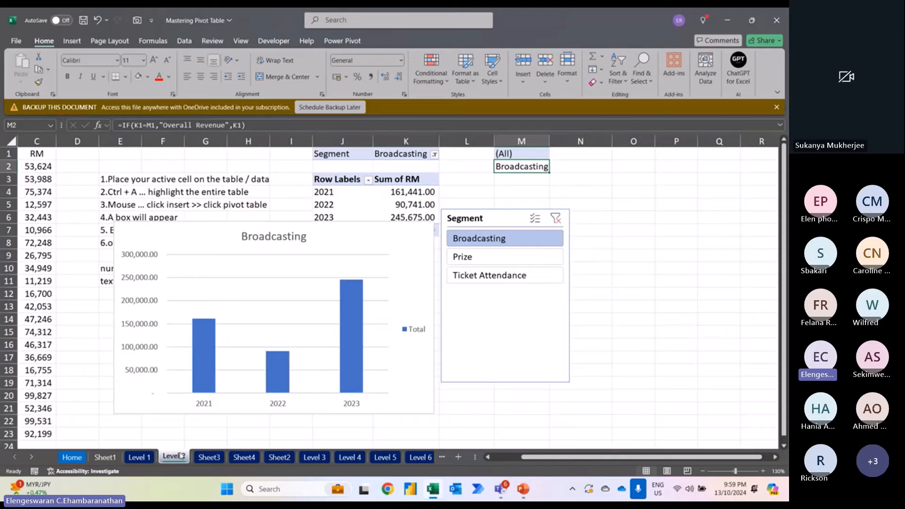
left_click(264, 240)
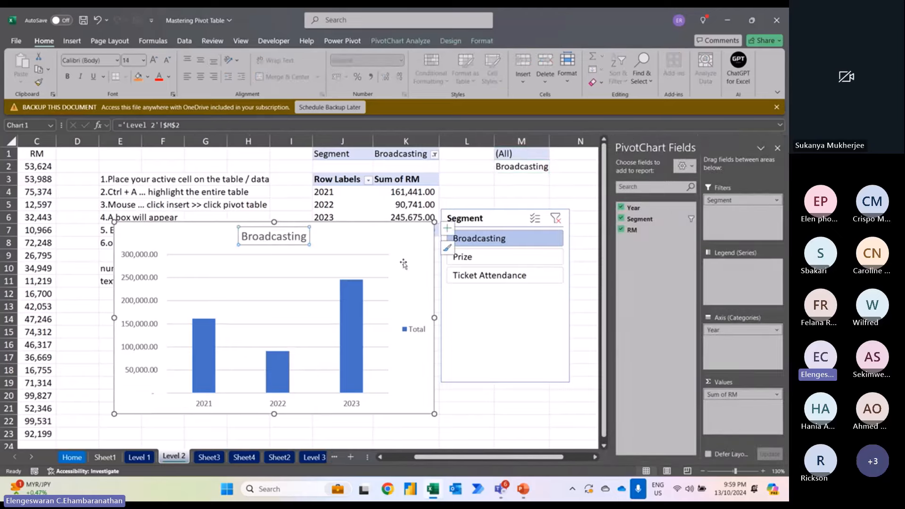
left_click(460, 260)
left_click(268, 237)
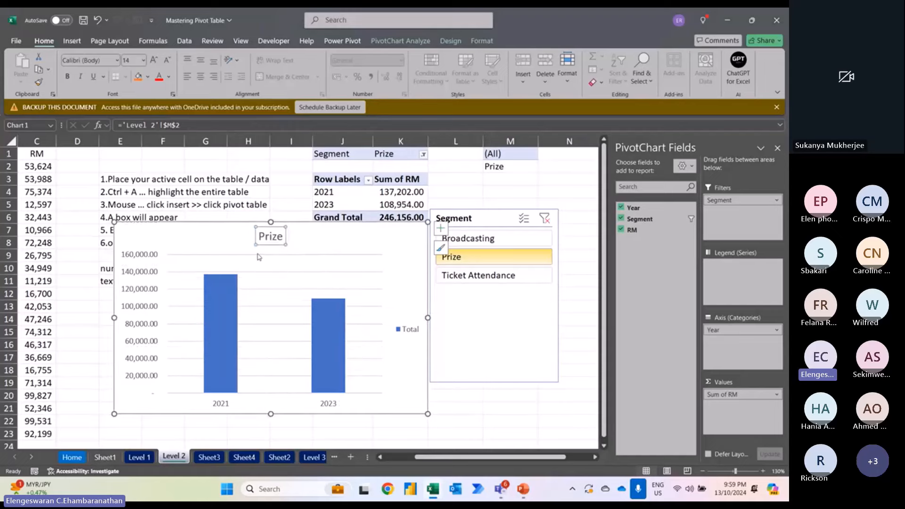
left_click(549, 221)
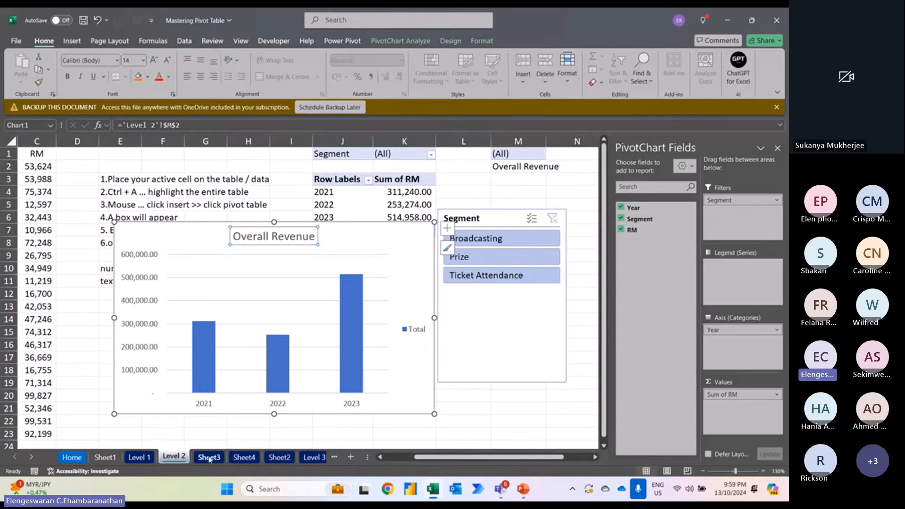
Step: Back on Sheet2, enter "Level 3" in cell H11 and "grouping data in pivot table" in cell I11
left_click(279, 457)
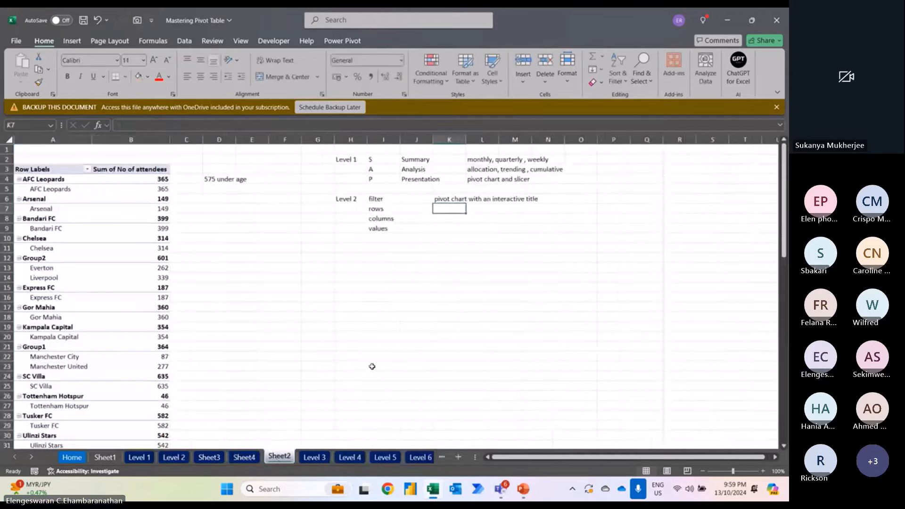
left_click(350, 246)
type("Level 3")
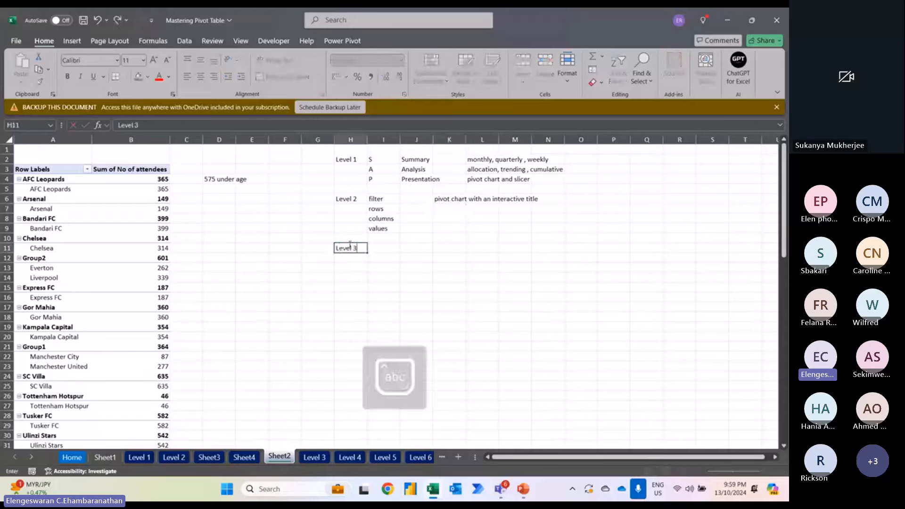
key("Return")
key("Right")
key("Up")
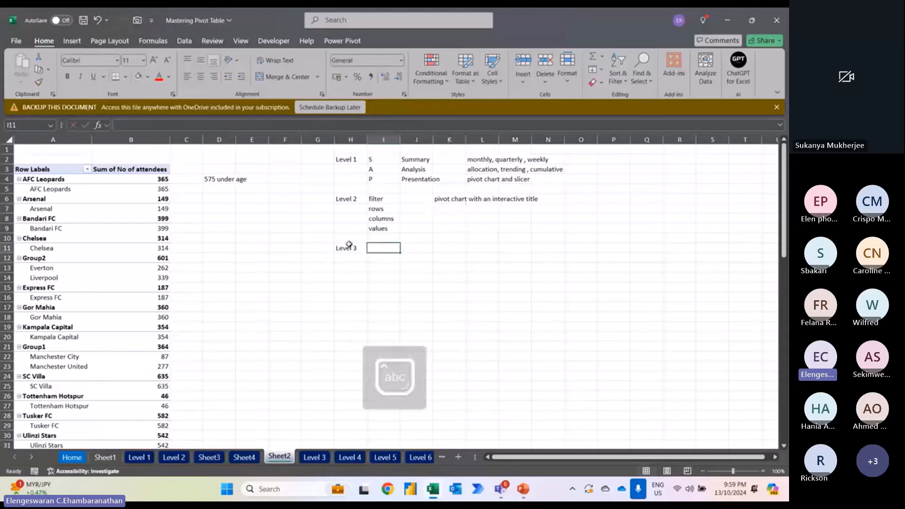
type("groupu")
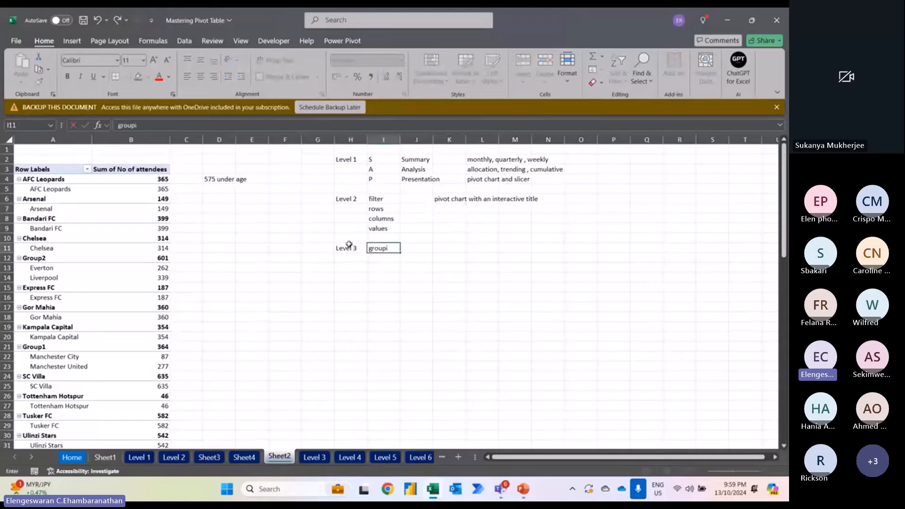
type("ng data in pivot table")
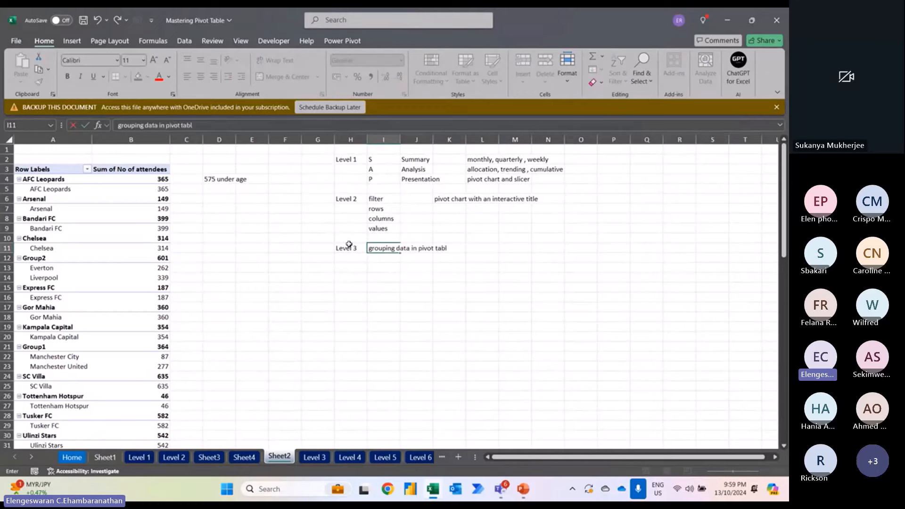
key("Return")
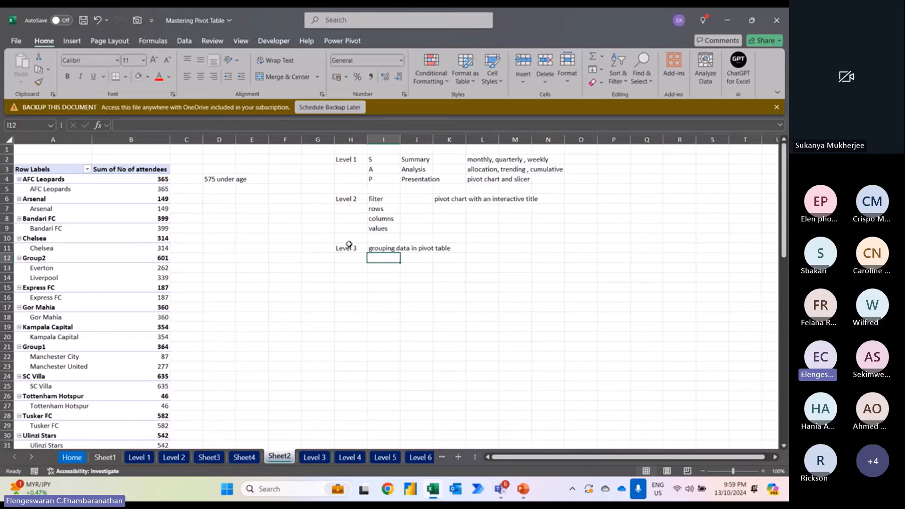
Step: Examine the entries in the Departments and Expenses columns on the Level 4 sheet
left_click(349, 456)
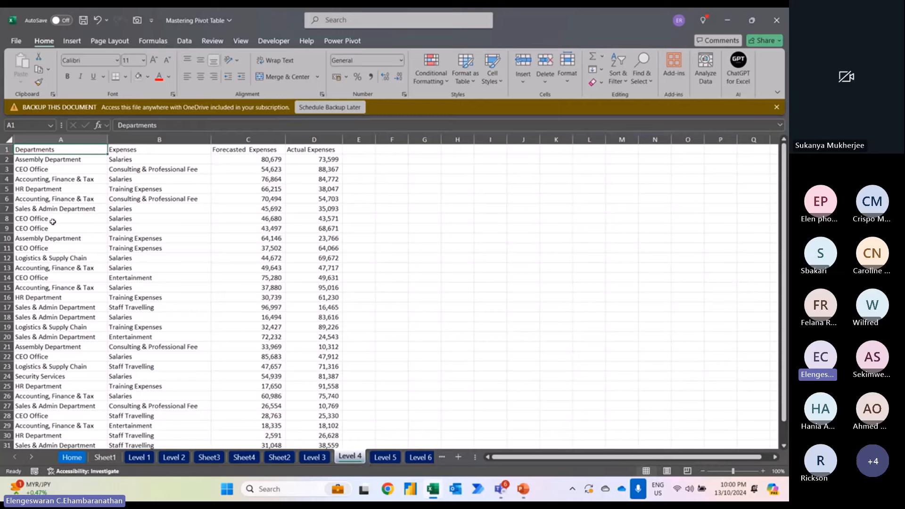
left_click(27, 171)
left_click(26, 179)
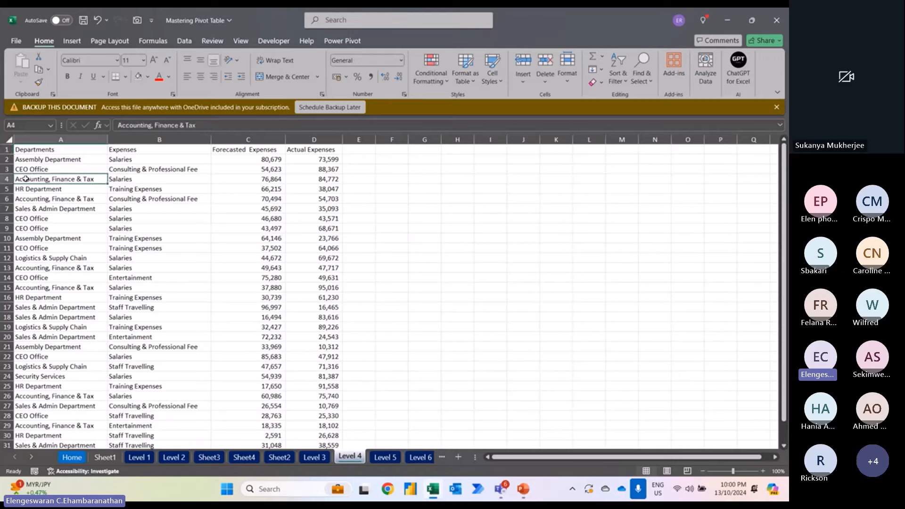
left_click(23, 191)
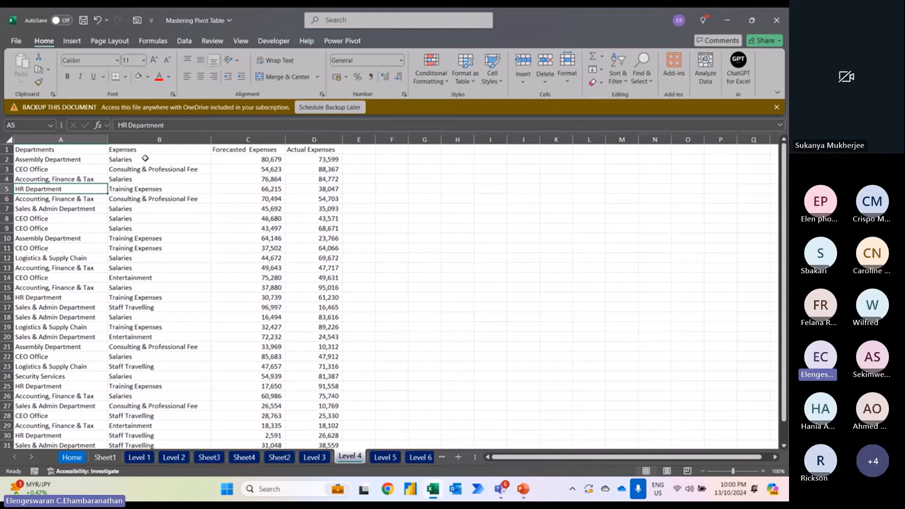
left_click_drag(142, 170, 155, 329)
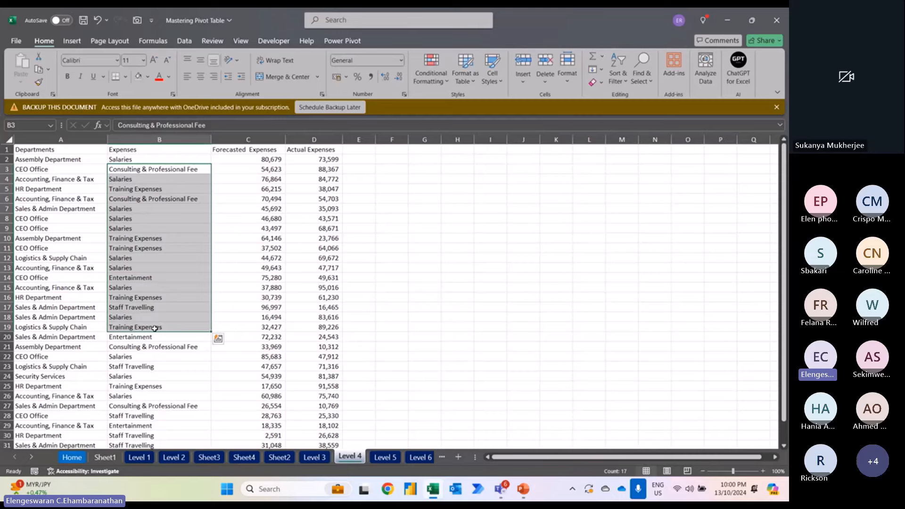
Step: On the Level 4 sheet, enter "2 pivot table" in cell G2 and "1. show actual expenses" in cell G3
left_click(133, 377)
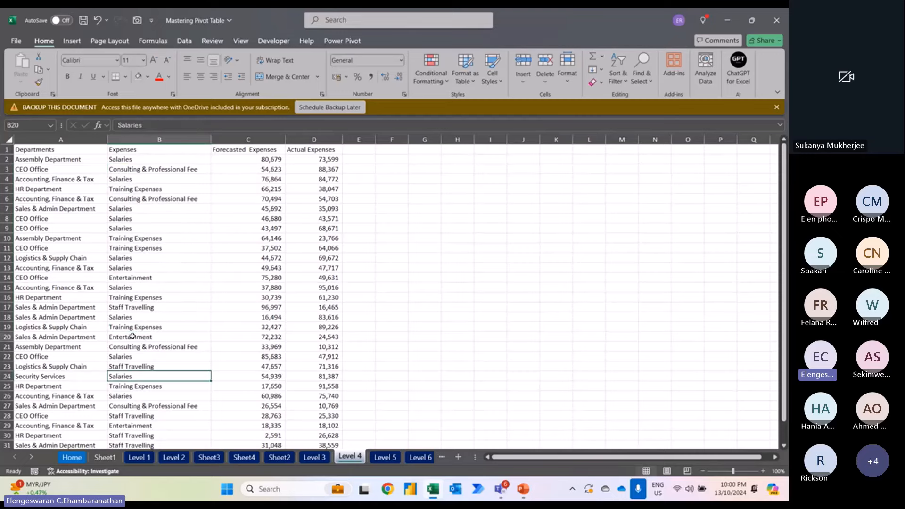
left_click(132, 336)
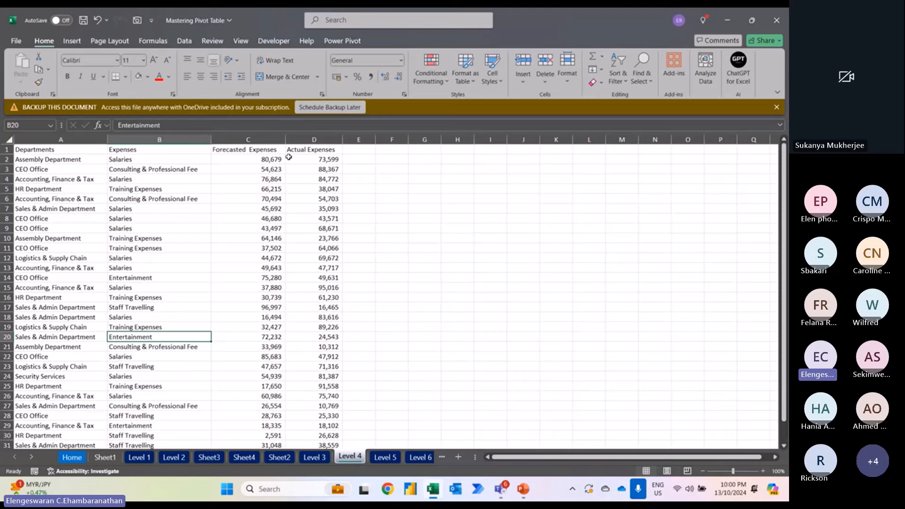
left_click(419, 156)
type("2 pi")
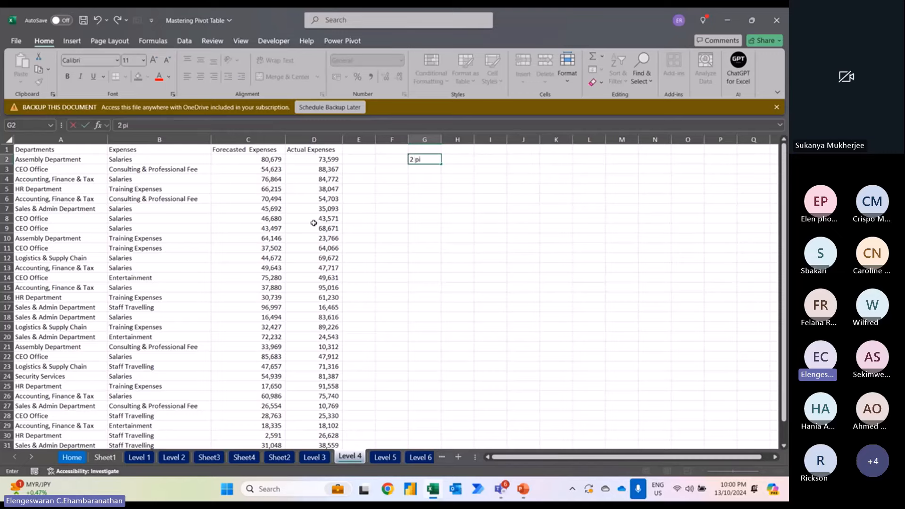
type("vot table")
key("Return")
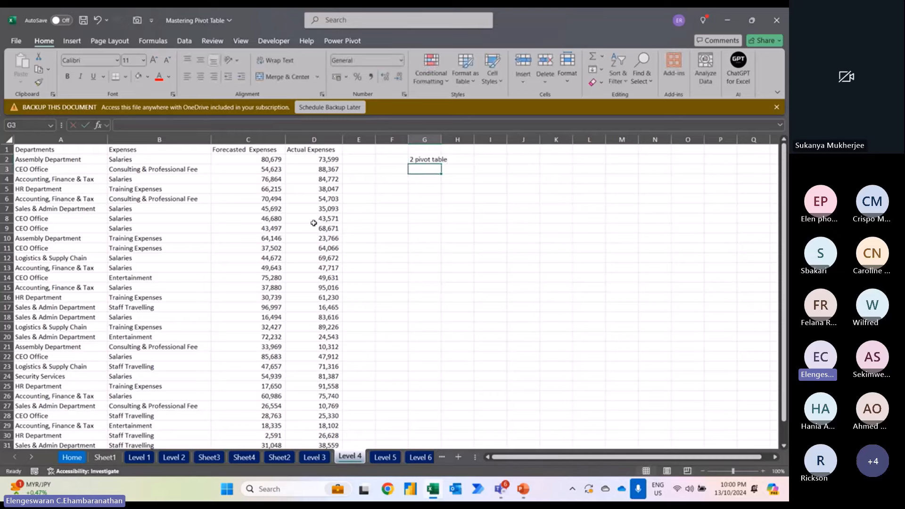
type("1. shw")
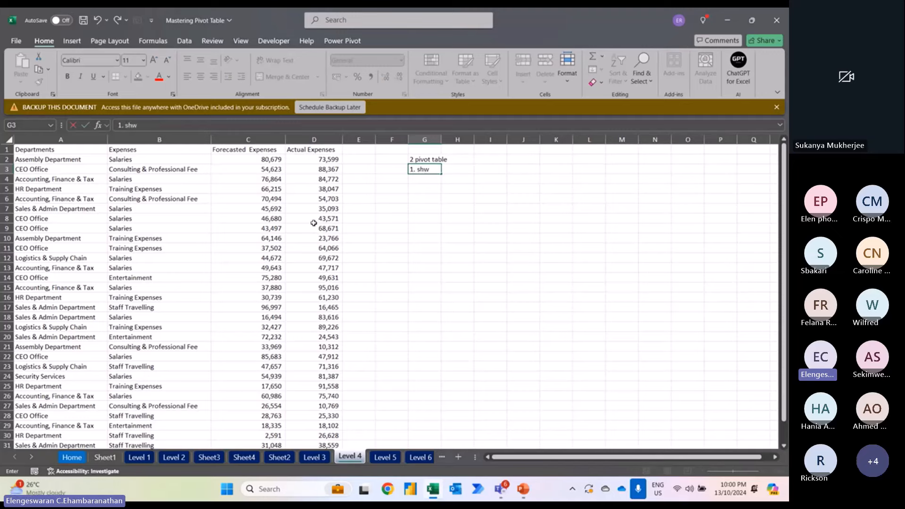
key("BackSpace")
type("ow actual expensese")
key("Return")
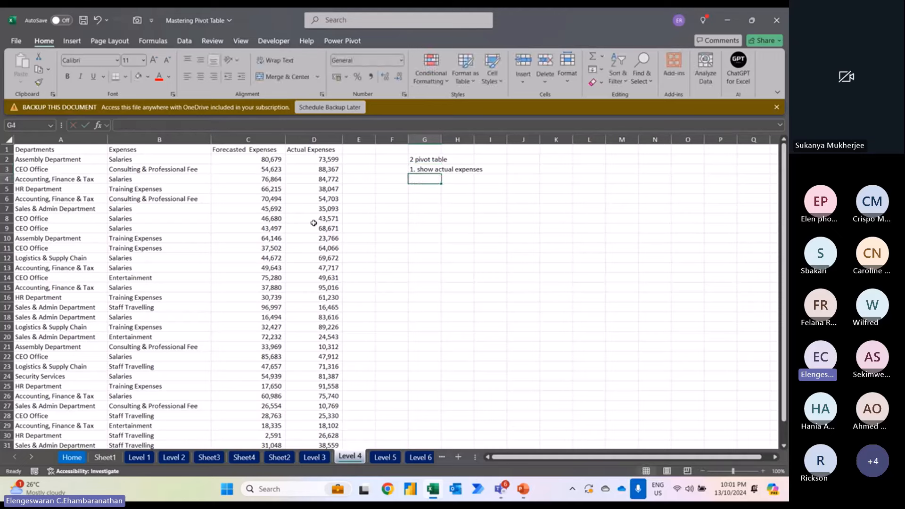
Step: Enter "2. variance (difference of forecasted and actual)" in cell G4
type("2.")
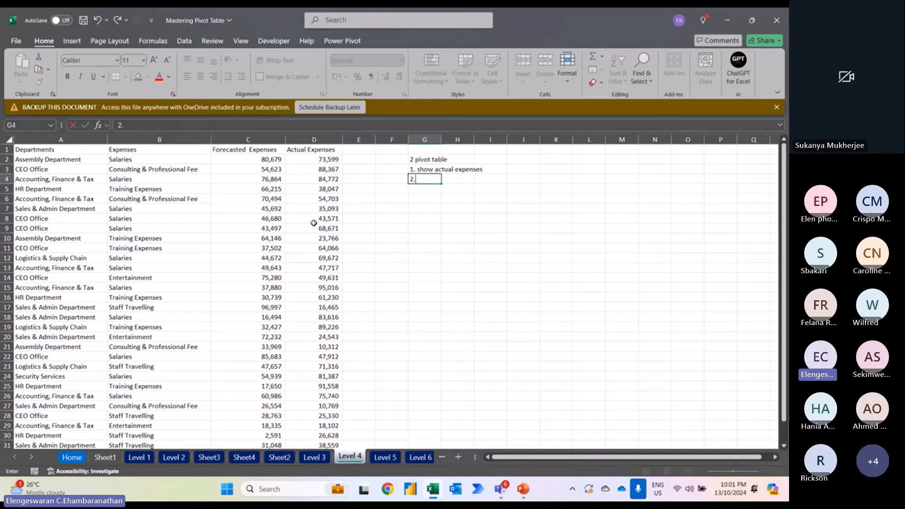
type(" variance")
key("Return")
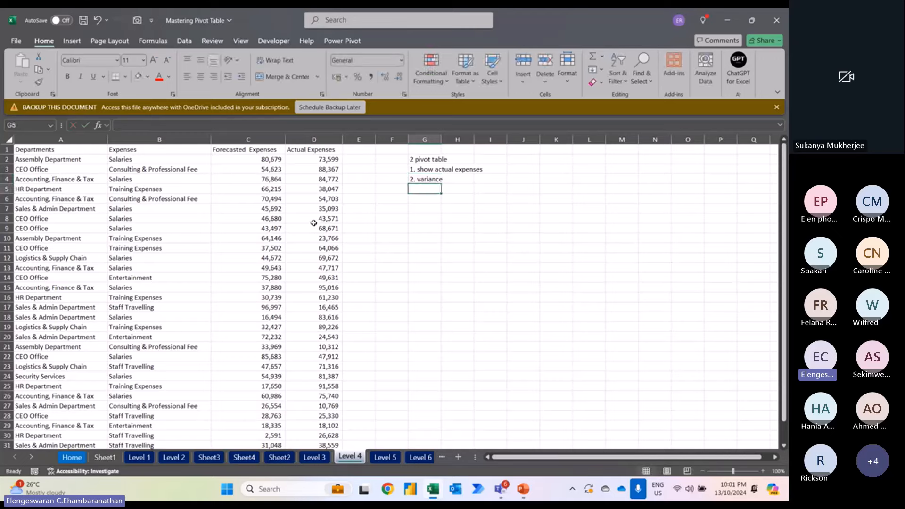
key("Up")
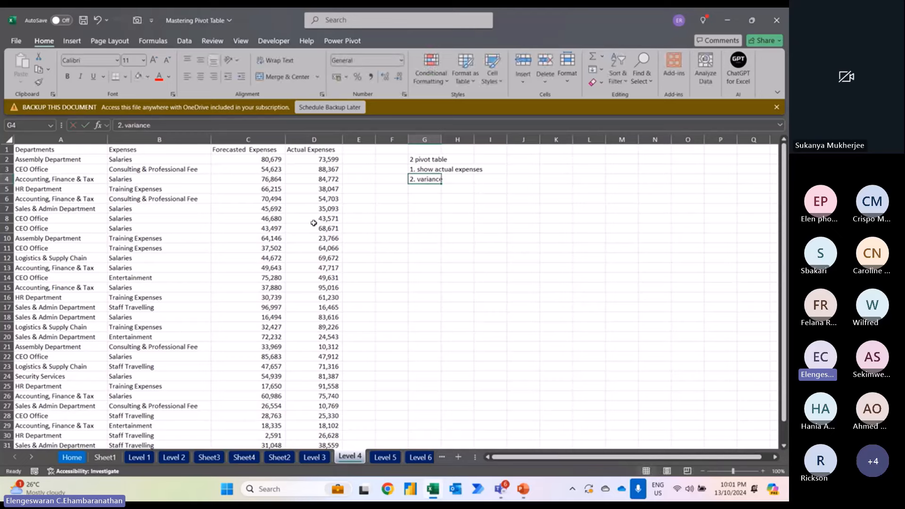
key("F2")
type("(diff")
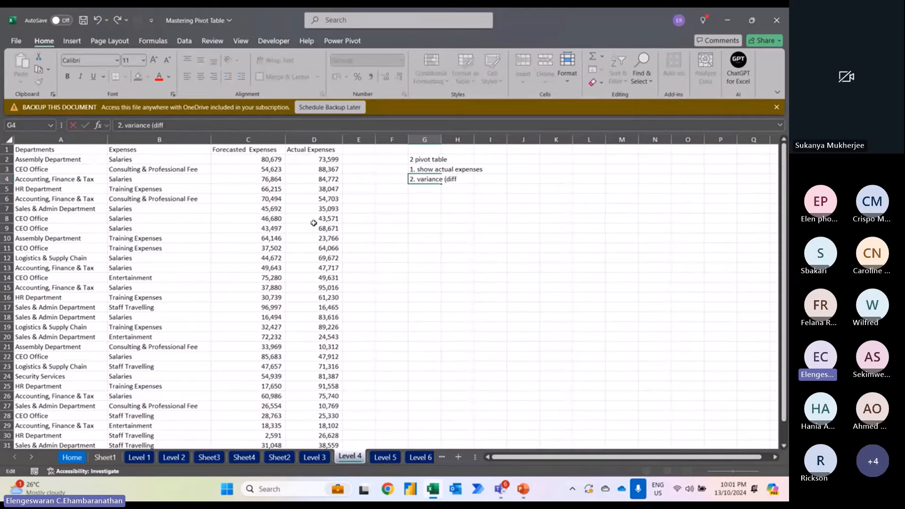
type("erence of forecasted ")
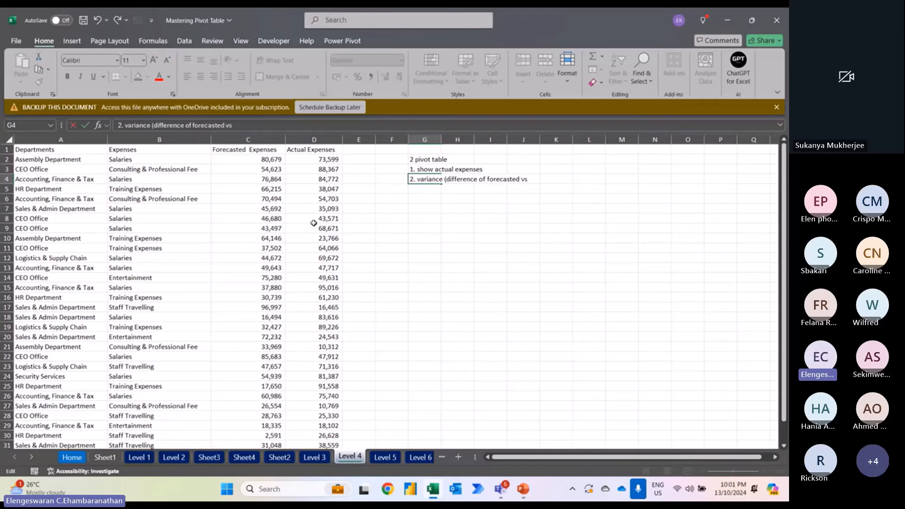
type("and actual)")
key("Return")
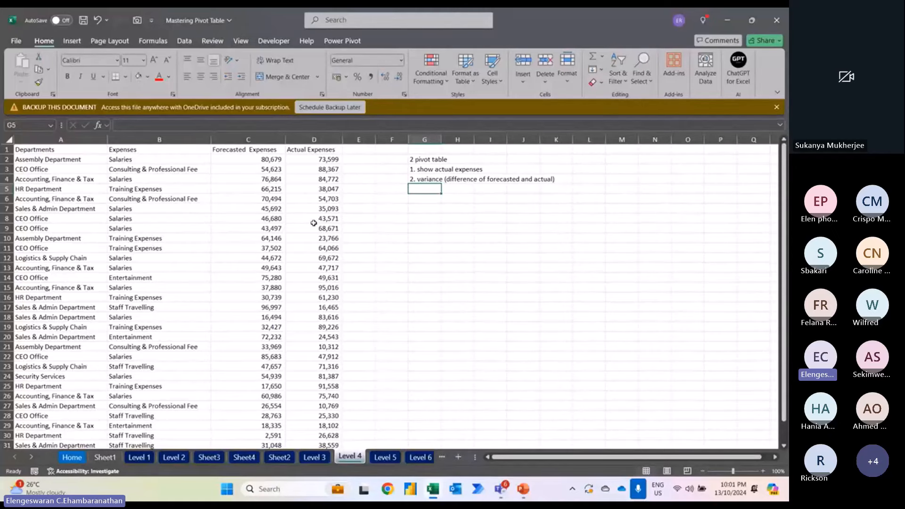
Step: Copy the PivotTable instructions in E4:E12 of the Level 3 sheet into the Level 4 sheet, starting at cell G7
left_click(315, 458)
left_click_drag(289, 195, 285, 316)
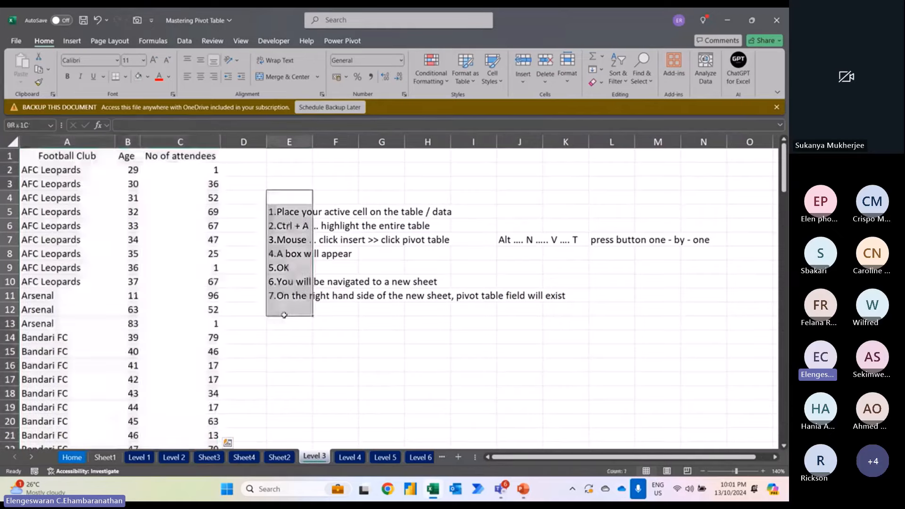
key("ctrl+c")
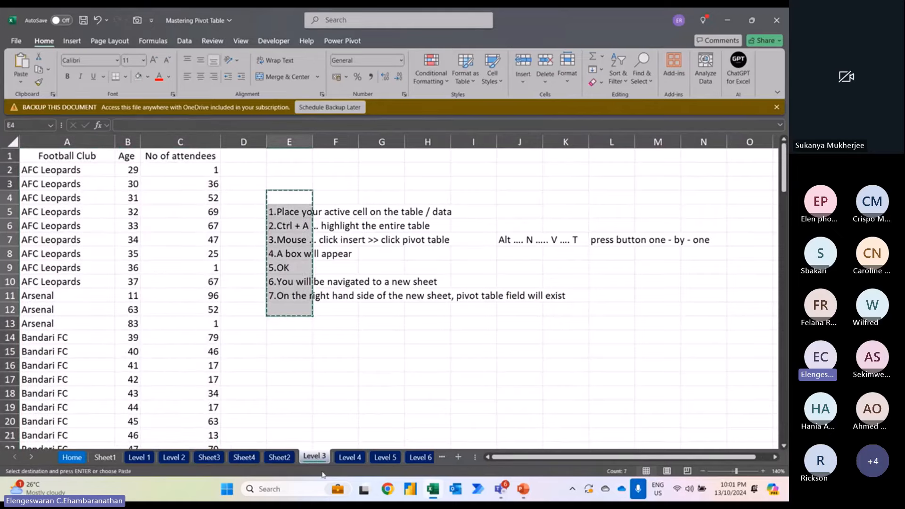
left_click(348, 459)
left_click(414, 210)
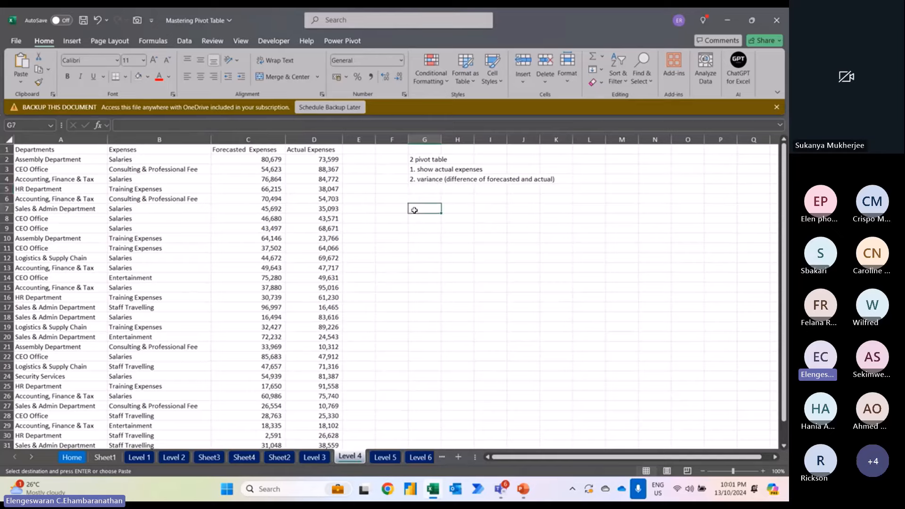
key("ctrl+v")
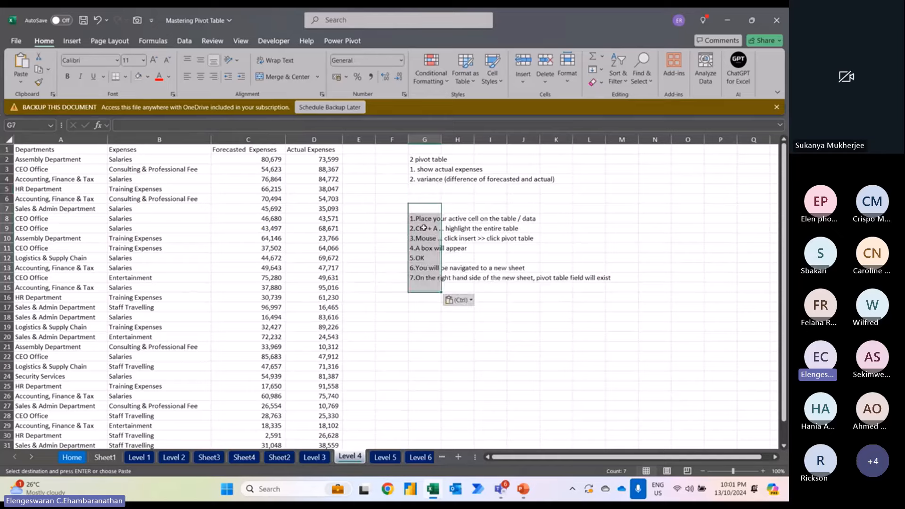
Step: Create a PivotTable on a new worksheet from the whole department expenses table on the Level 4 sheet
left_click(314, 200)
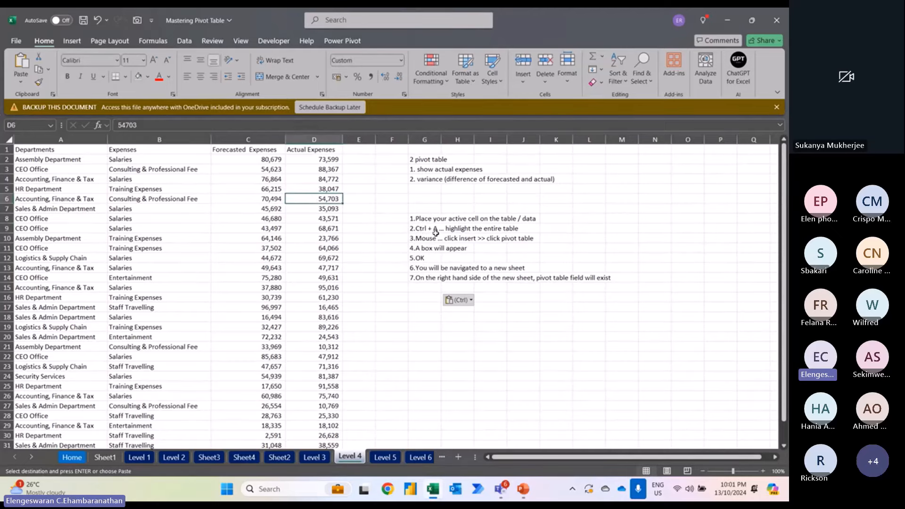
key("ctrl+a")
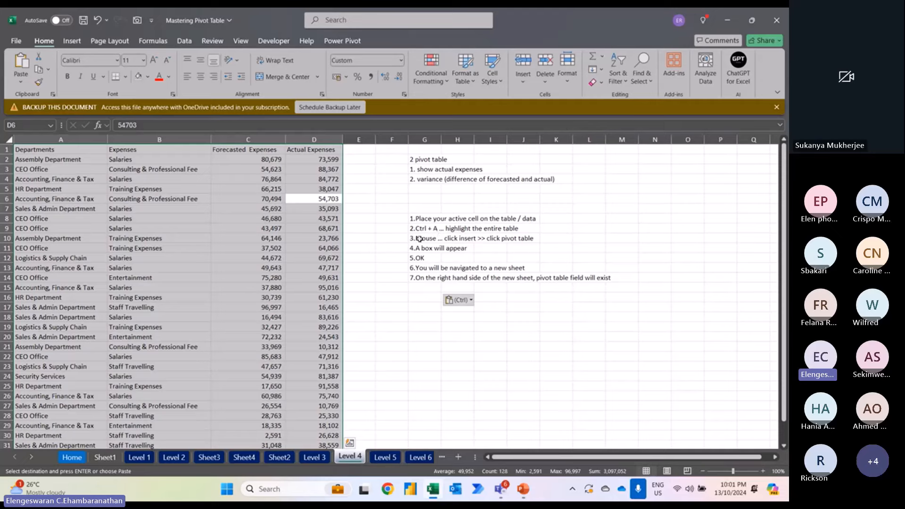
left_click(70, 41)
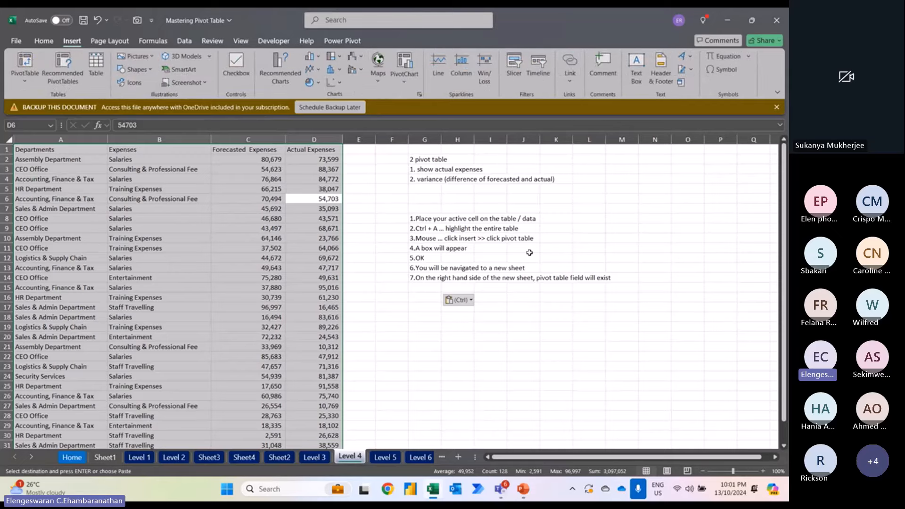
left_click(22, 59)
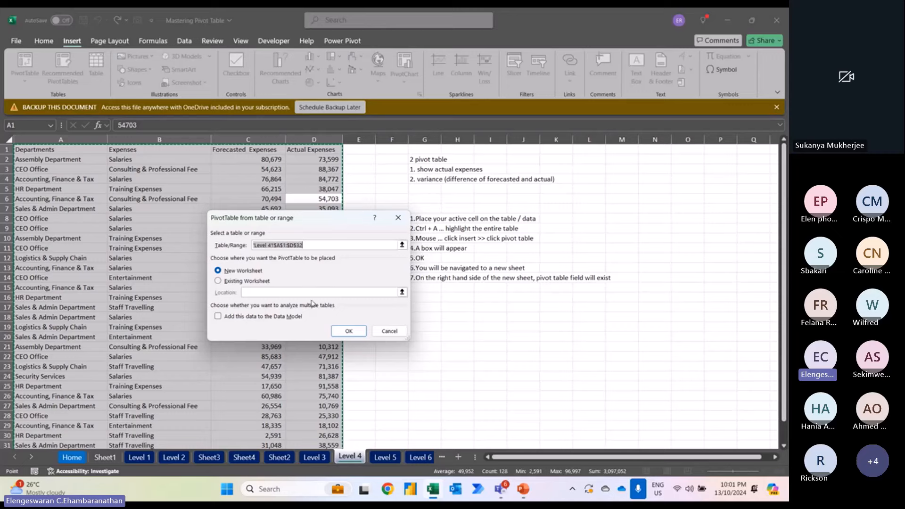
left_click(350, 331)
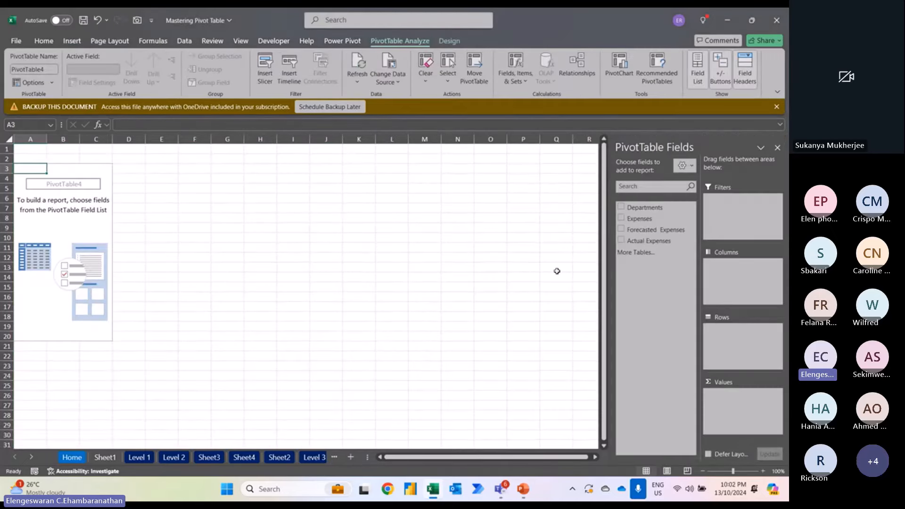
Step: Build the PivotTable with Departments as rows and the sum of Actual Expenses as values
left_click(621, 207)
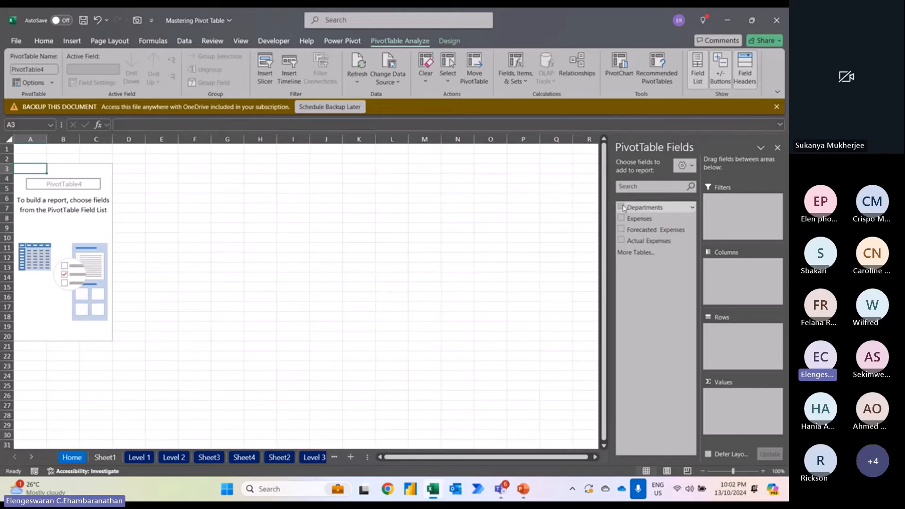
left_click(622, 240)
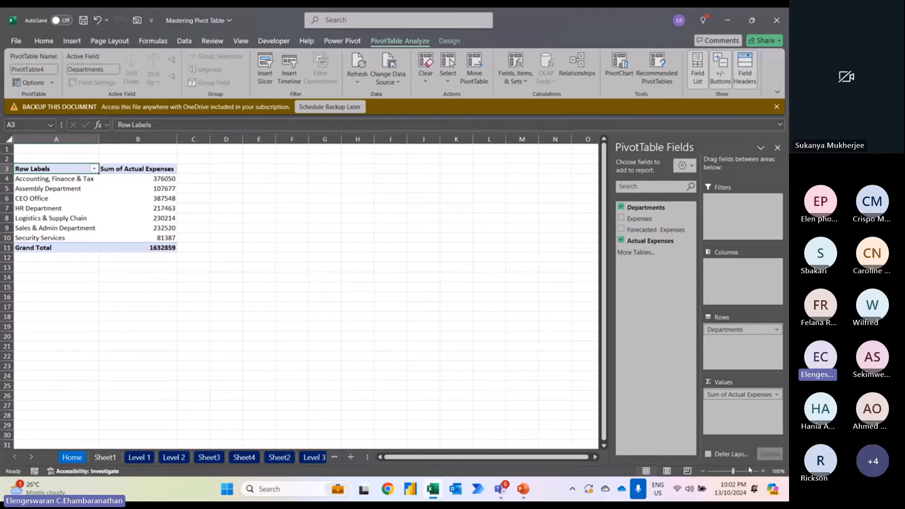
left_click(763, 472)
left_click(764, 472)
left_click(764, 471)
left_click(764, 471)
left_click(763, 472)
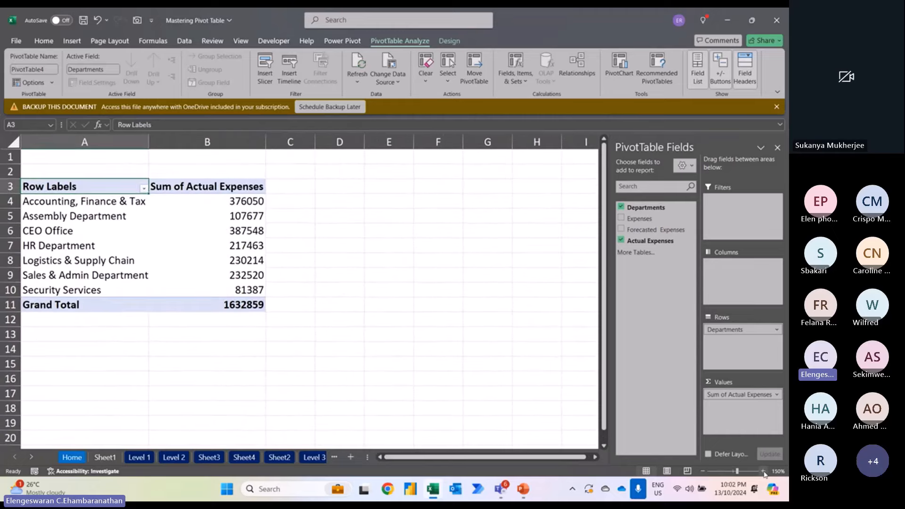
Step: Format the Sum of Actual Expenses values as Number with the 1000 separator and 0 decimal places
left_click(242, 199)
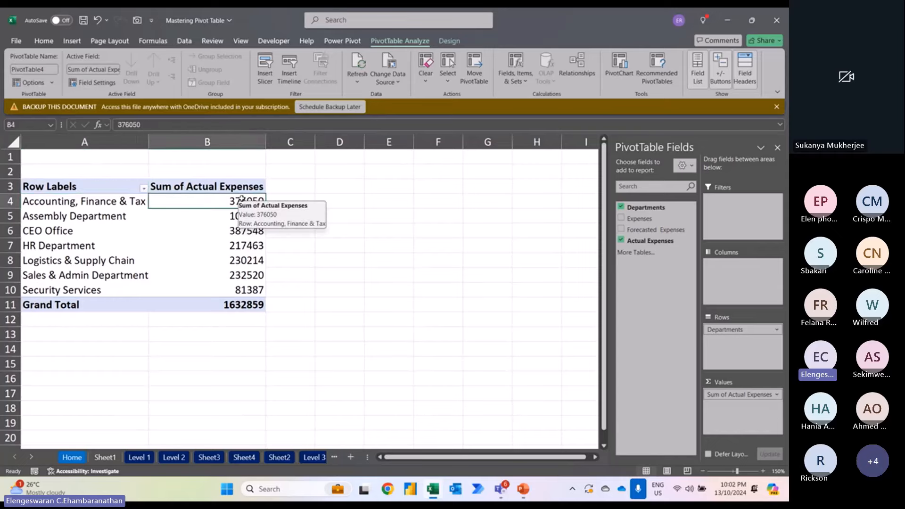
right_click(243, 200)
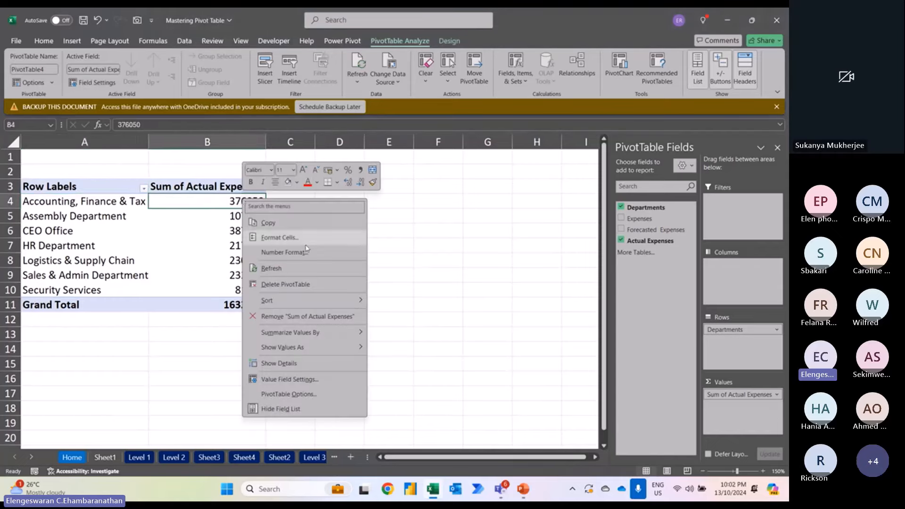
left_click(285, 253)
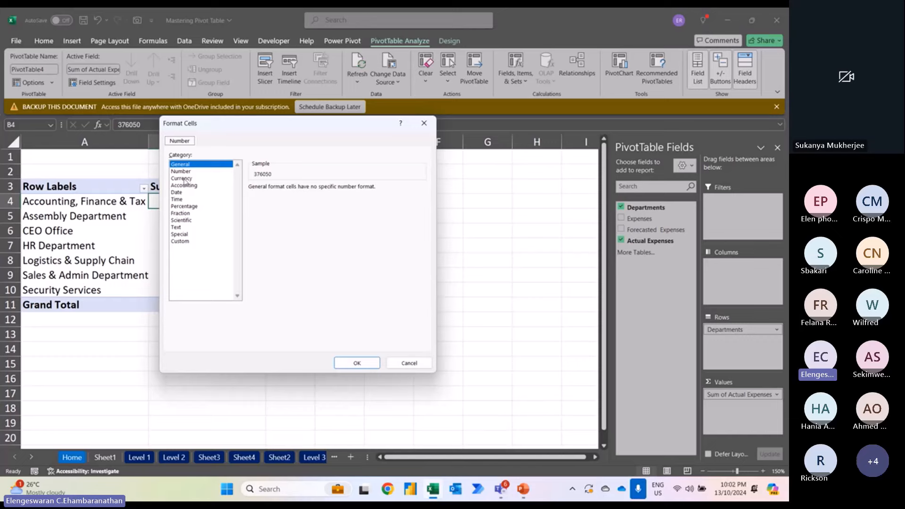
left_click(177, 172)
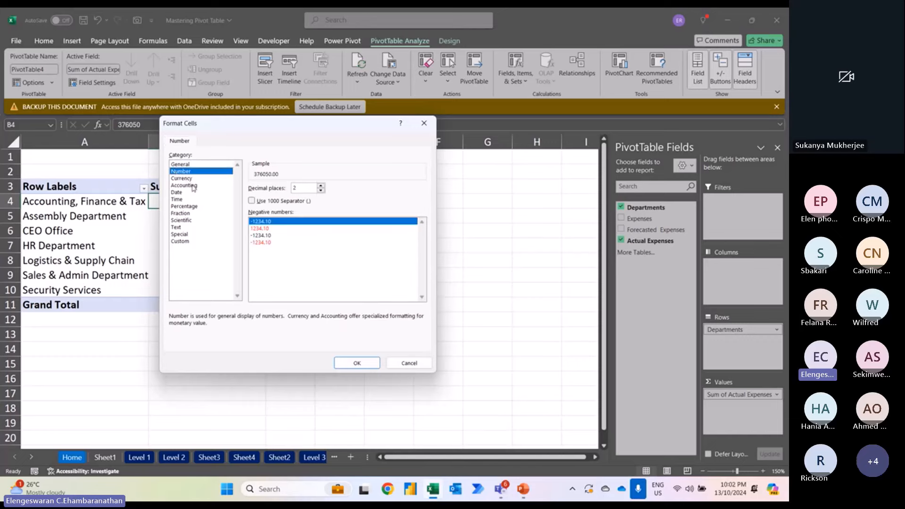
left_click(195, 187)
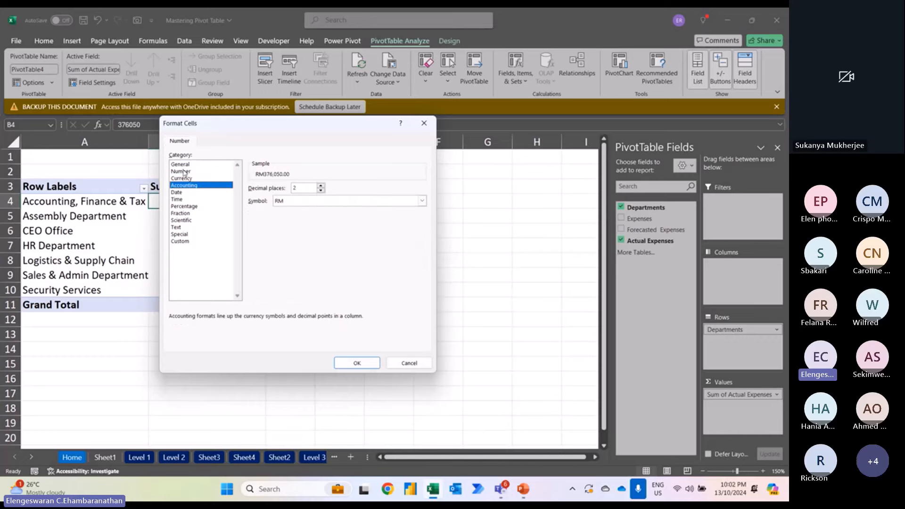
left_click(185, 171)
left_click(252, 201)
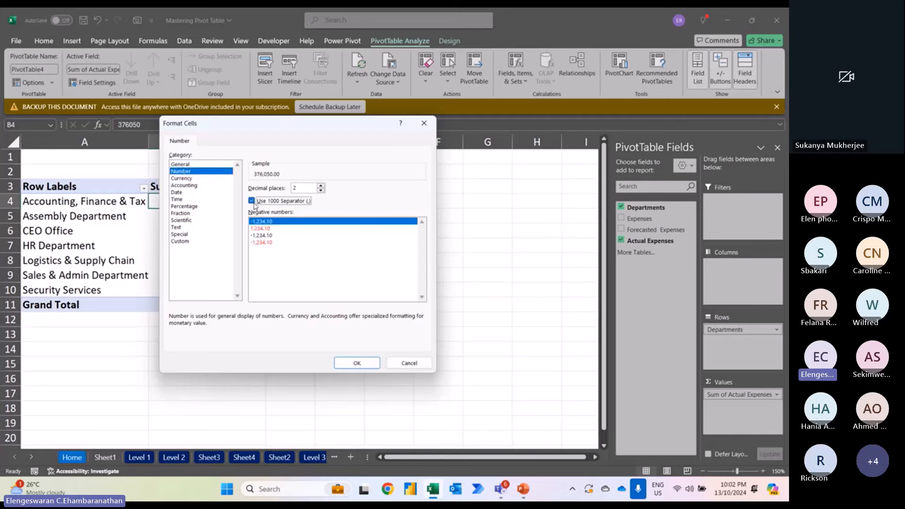
double_click(321, 190)
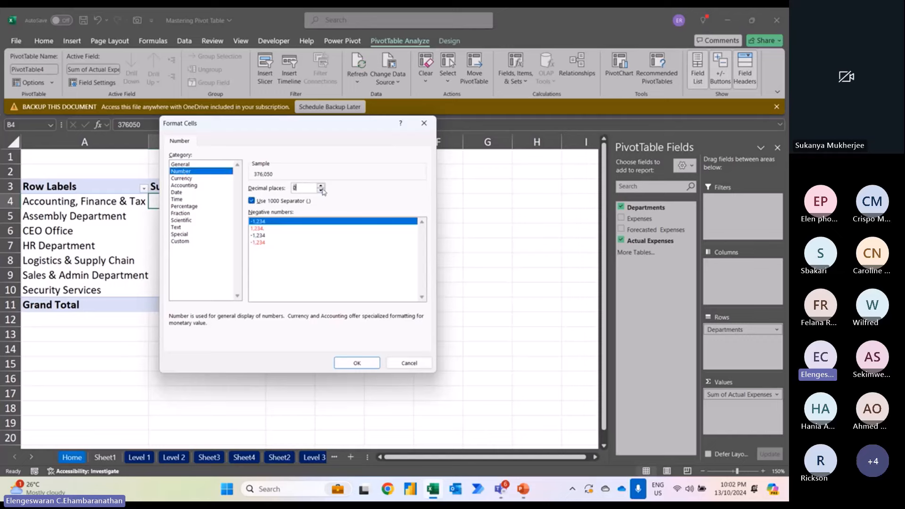
left_click(357, 364)
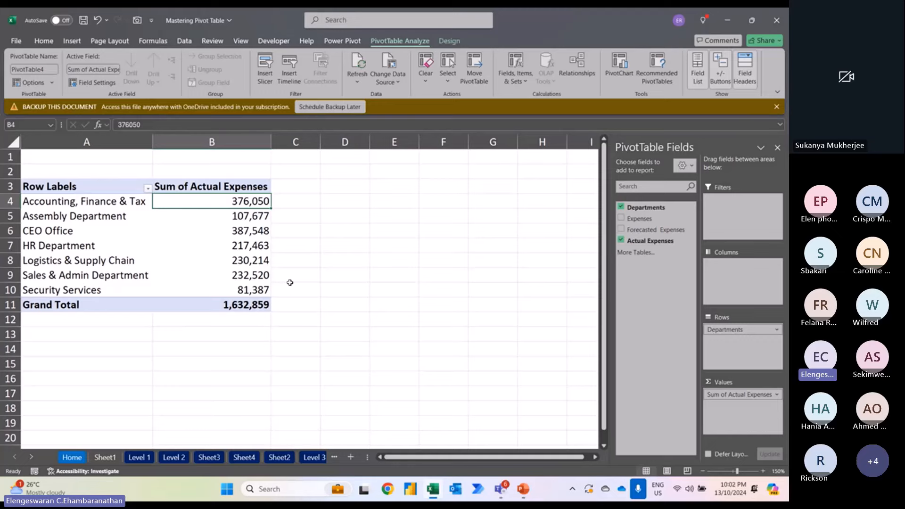
Step: Select the formatted actual expense values, including the grand total, in cells B4:B11 to review them
key("ctrl+shift+Down")
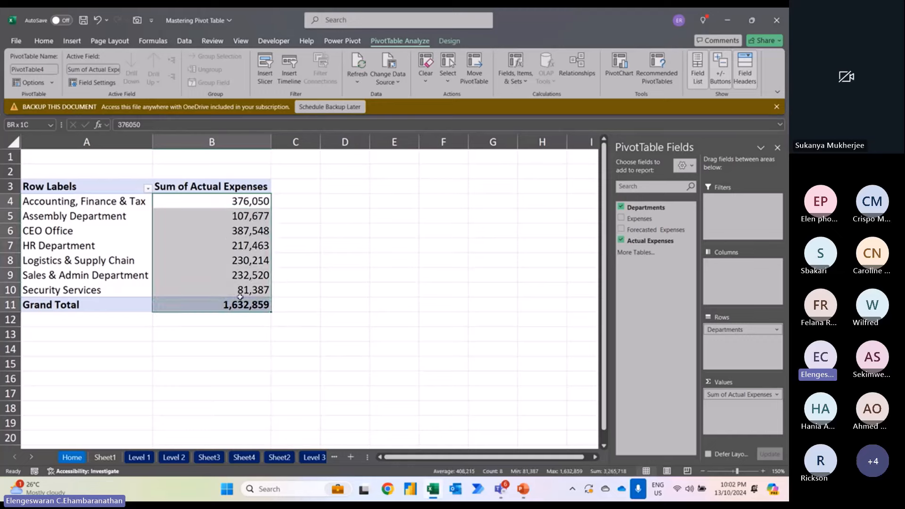
key("Up")
key("Down")
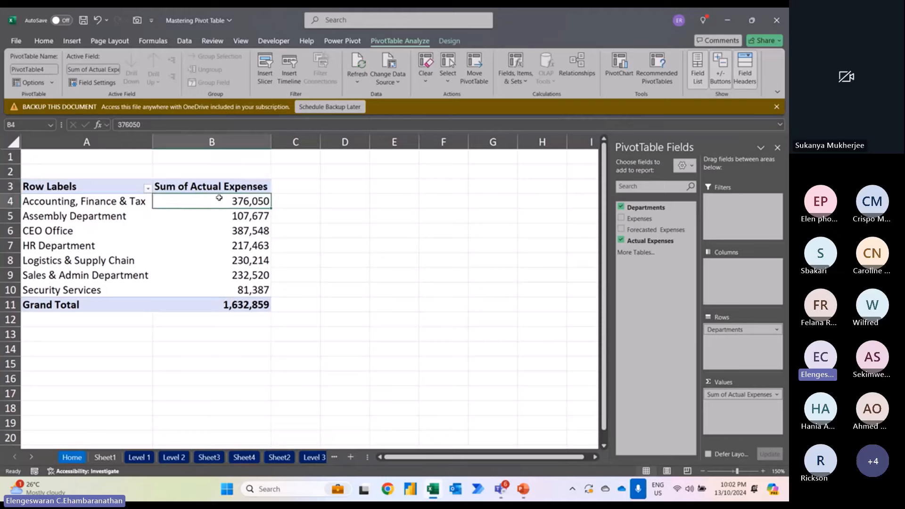
left_click_drag(220, 198, 219, 303)
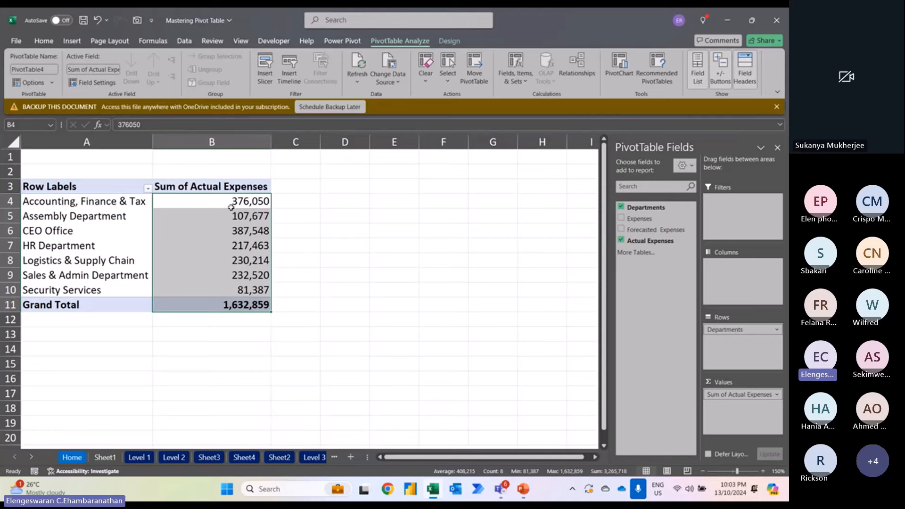
Step: Try to sort the actual expenses with all values and the grand total in B4:B11 selected
right_click(211, 204)
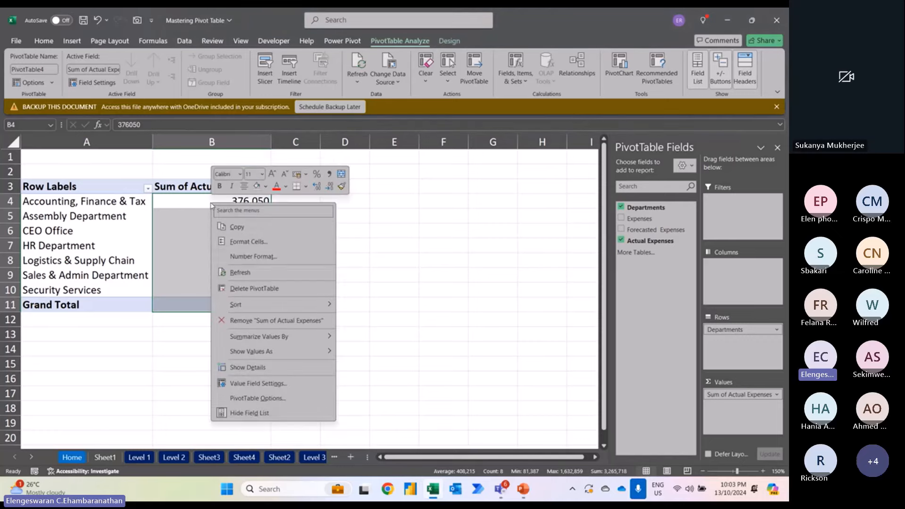
mouse_move(264, 305)
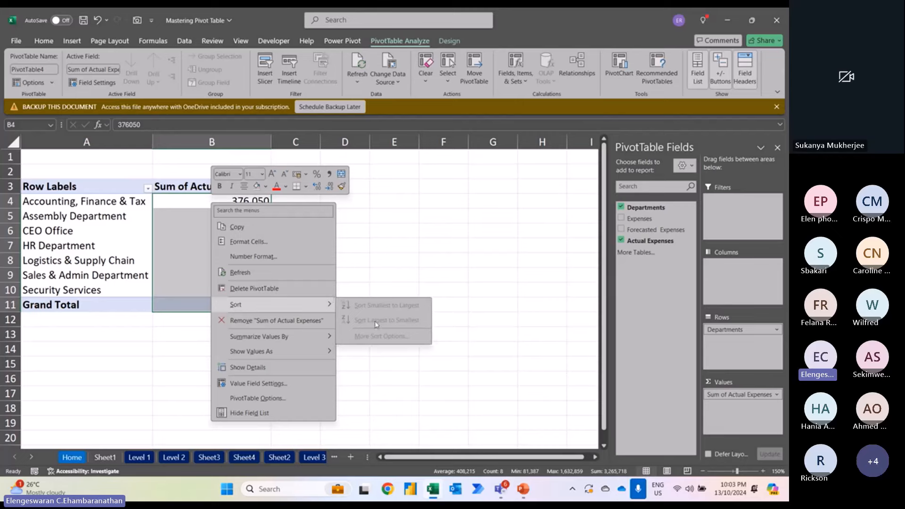
key("Escape")
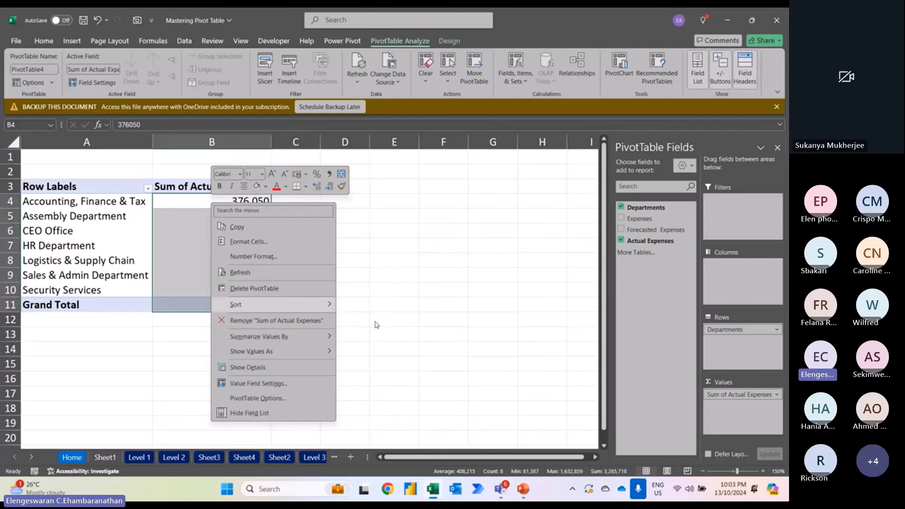
key("Escape")
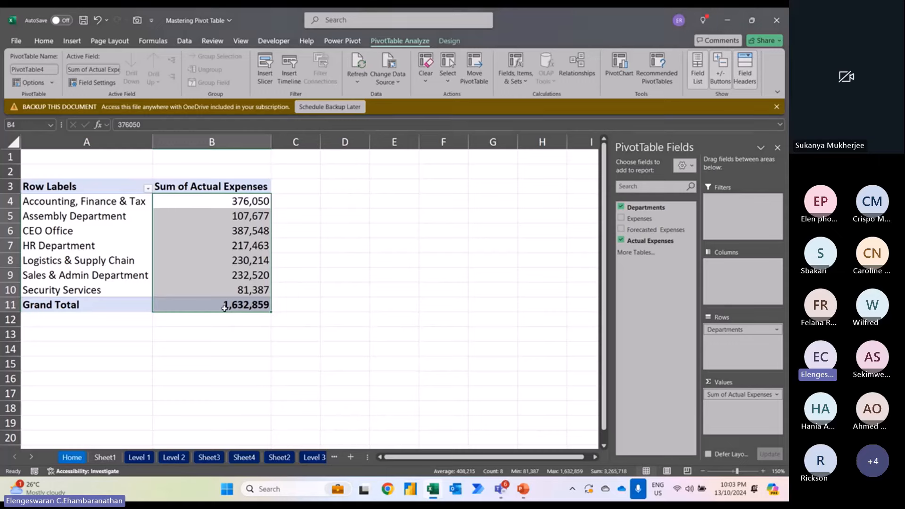
Step: Select only the department values in B4:B10, without the grand total, and try to sort them
mouse_move(226, 307)
key("Up")
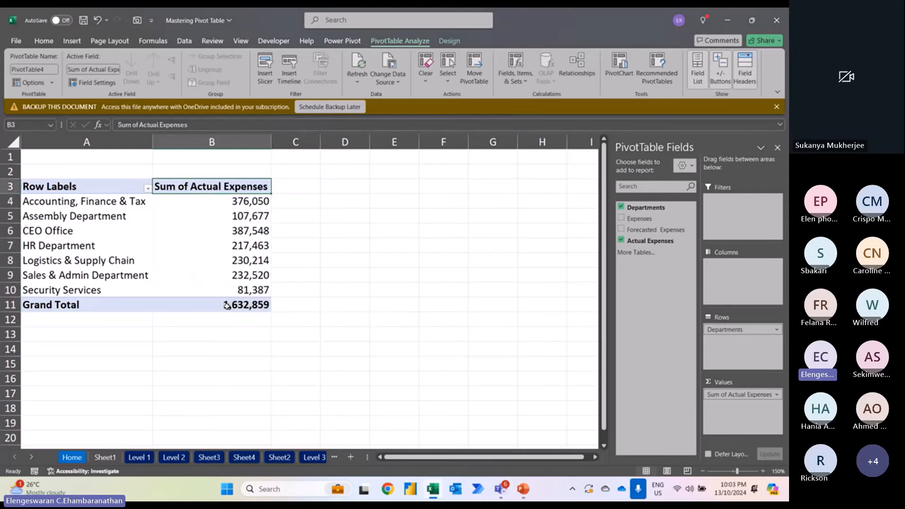
key("Down")
key("shift+Down")
key("shift+Down")
key("shift+Down")
key("shift+Down")
key("shift+Down")
key("shift+Down")
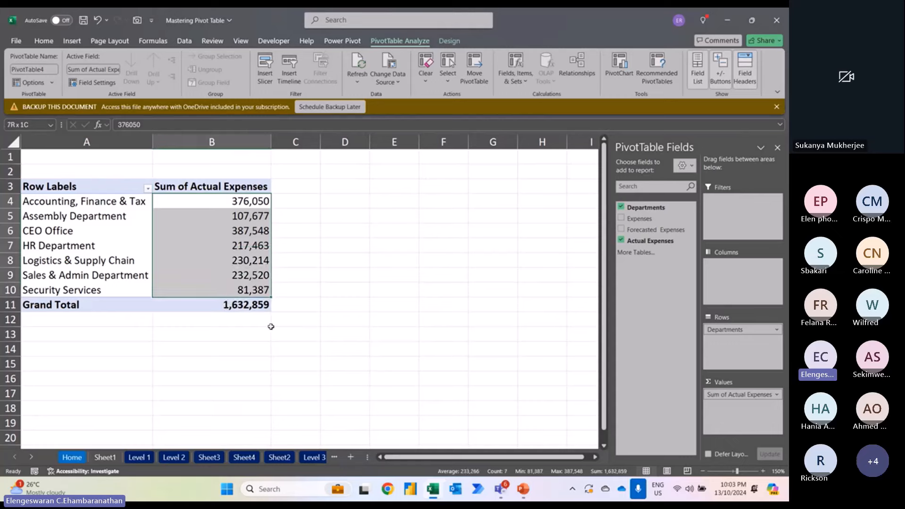
right_click(241, 215)
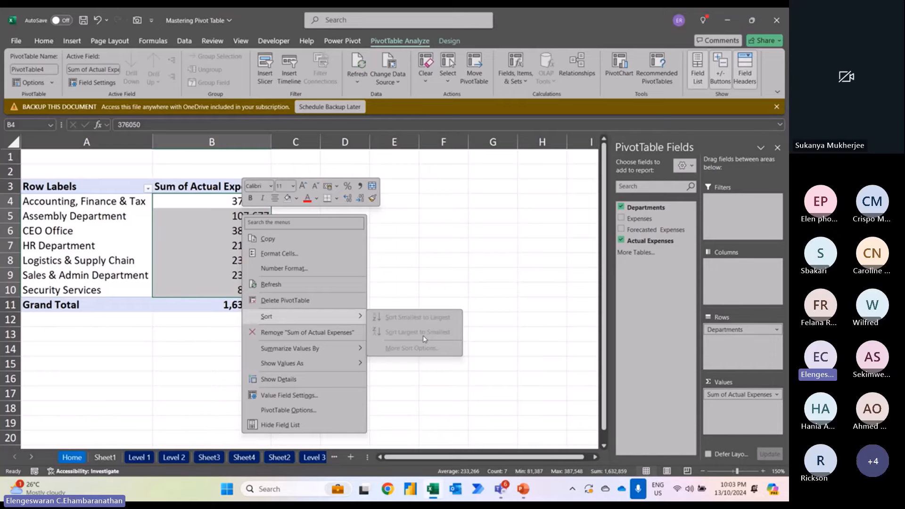
key("Escape")
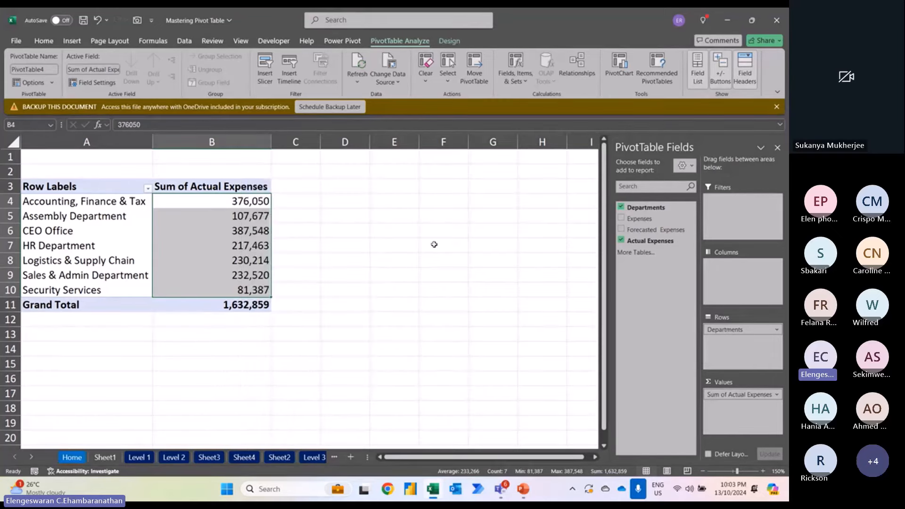
Step: Try to sort with just the CEO Office and HR Department values in B6:B7 selected
left_click(254, 229)
left_click_drag(254, 230, 236, 241)
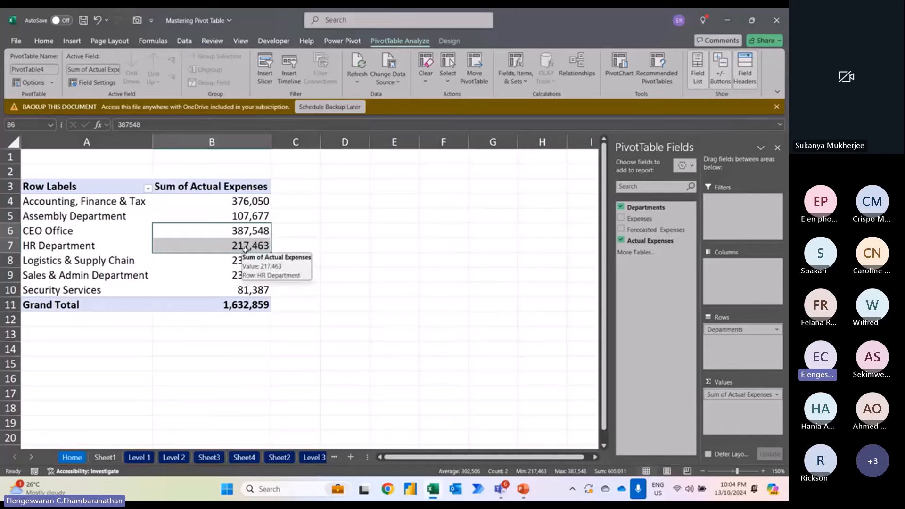
right_click(245, 250)
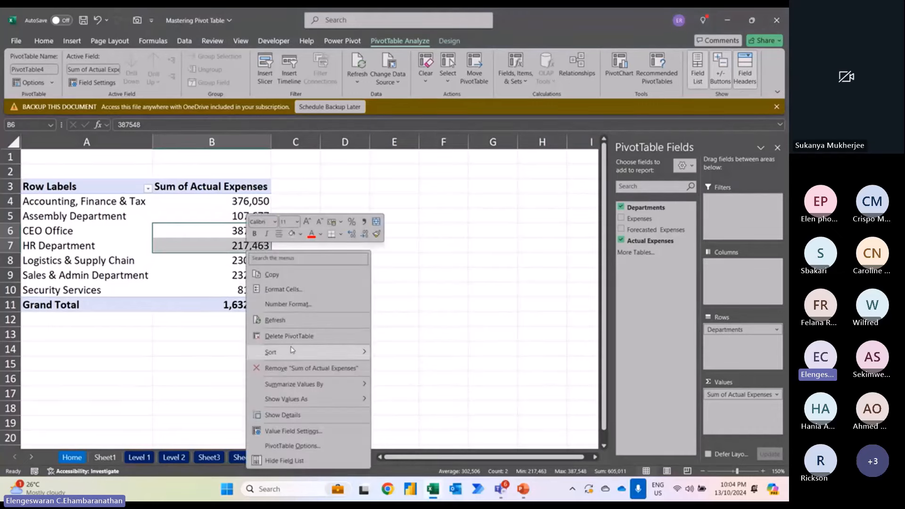
mouse_move(349, 353)
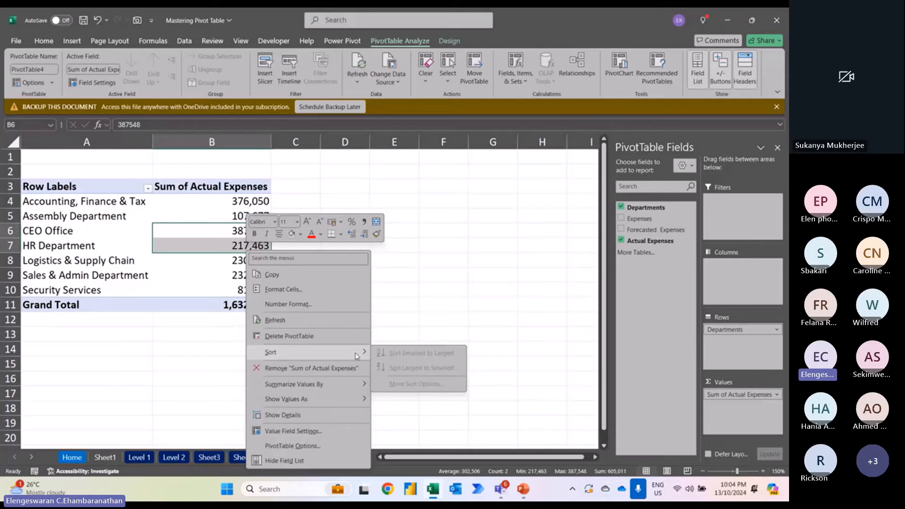
left_click(236, 199)
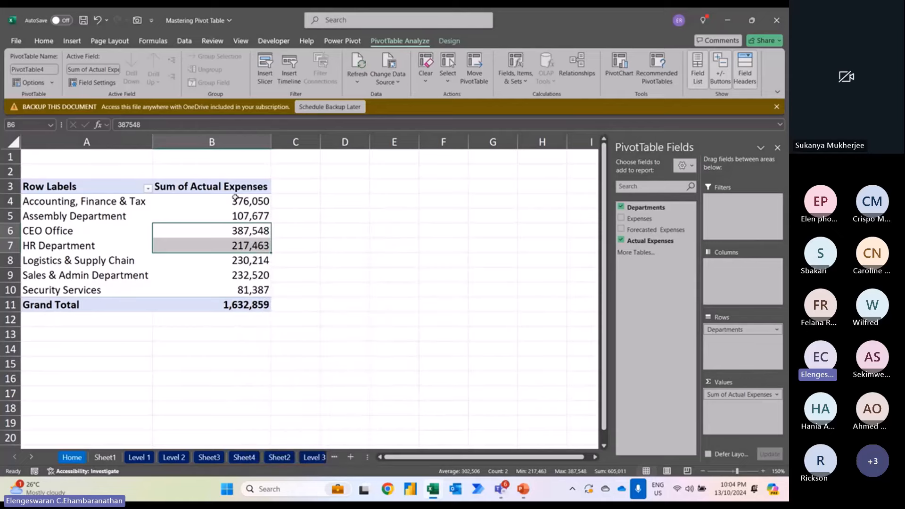
Step: Sort the departments by Sum of Actual Expenses from largest to smallest, starting from the single CEO Office value cell
left_click(226, 200)
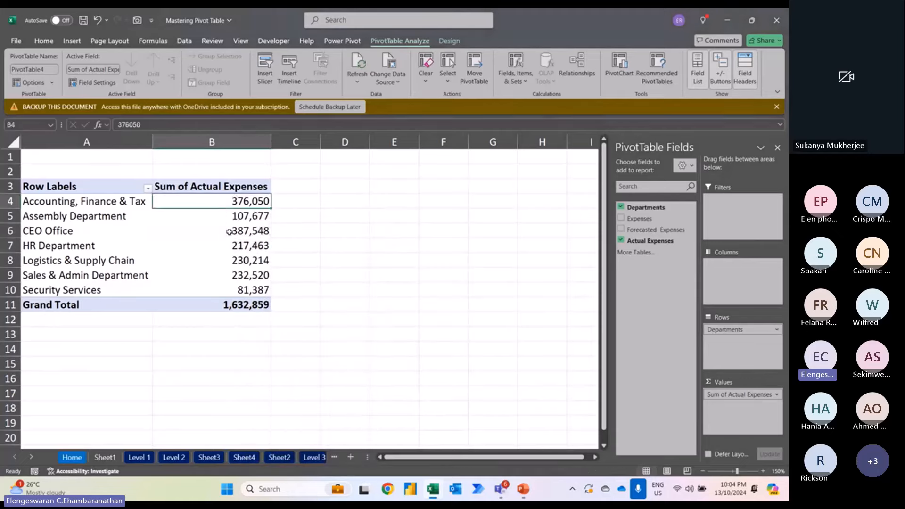
left_click(225, 258)
left_click(217, 278)
left_click(216, 291)
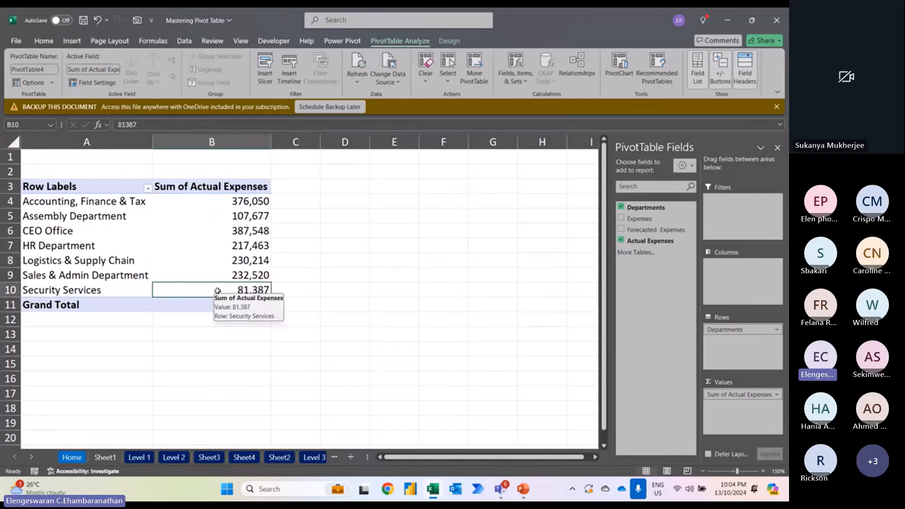
left_click(228, 231)
right_click(229, 231)
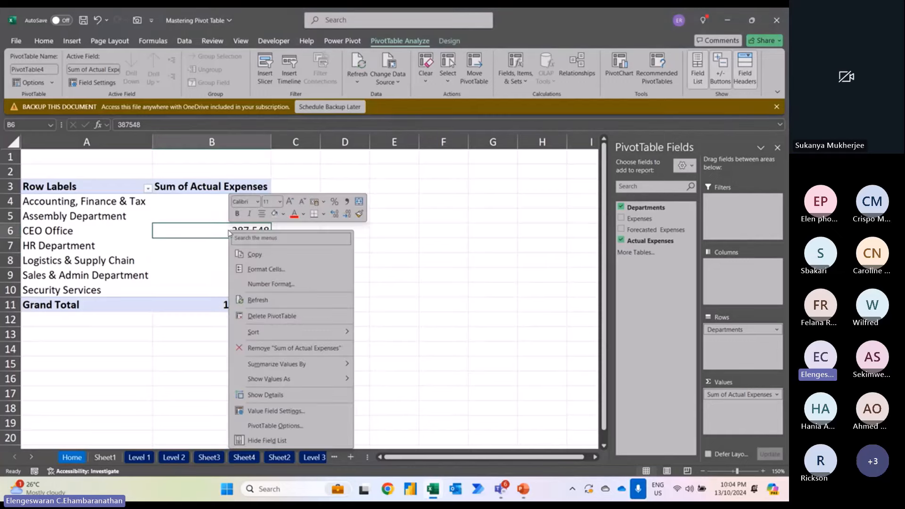
mouse_move(267, 332)
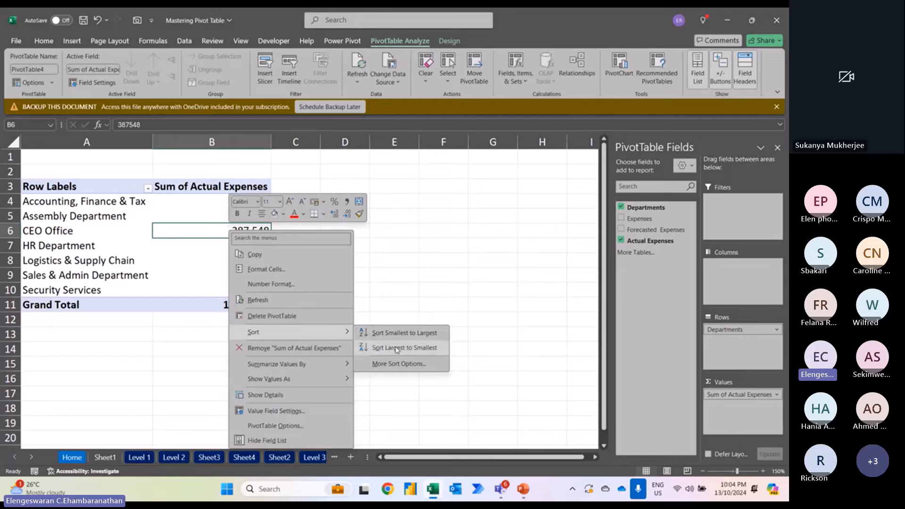
left_click(397, 349)
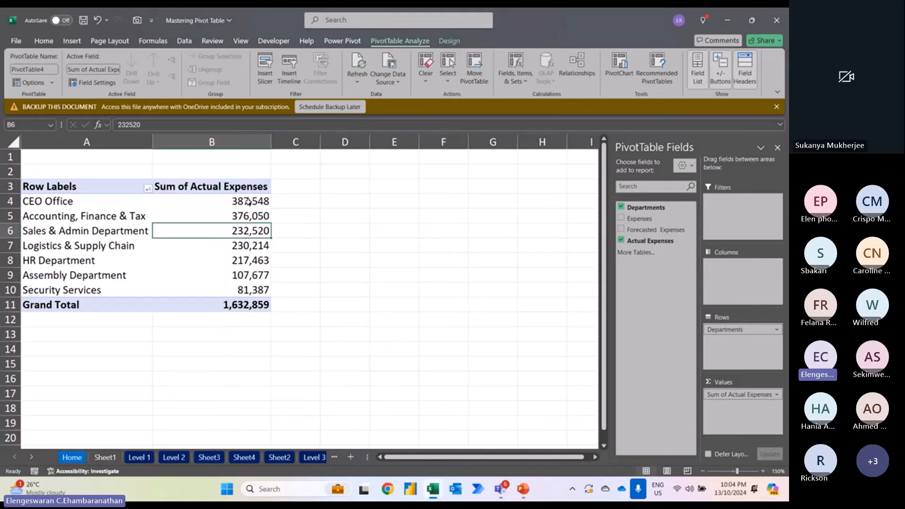
Step: Check the sort command once more with the five highest department values in B4:B8 selected, leaving the order untouched
mouse_move(248, 202)
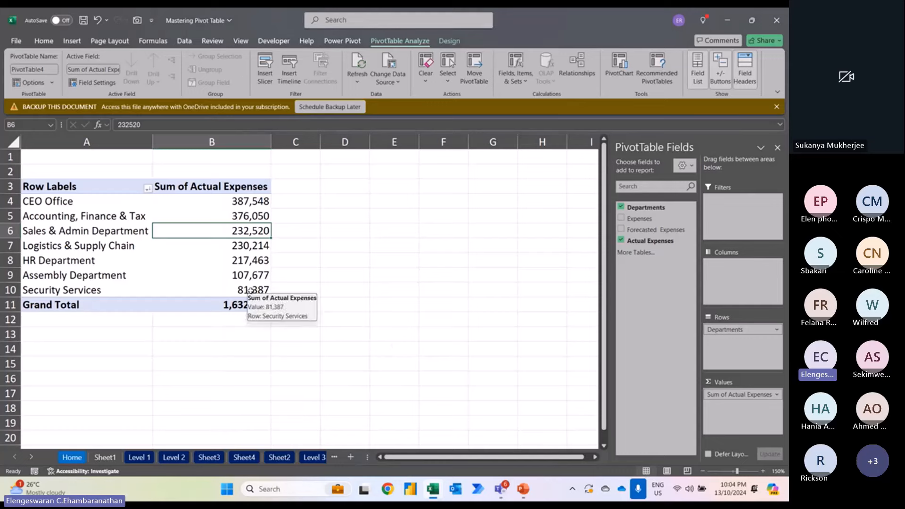
left_click_drag(242, 203, 232, 259)
right_click(233, 259)
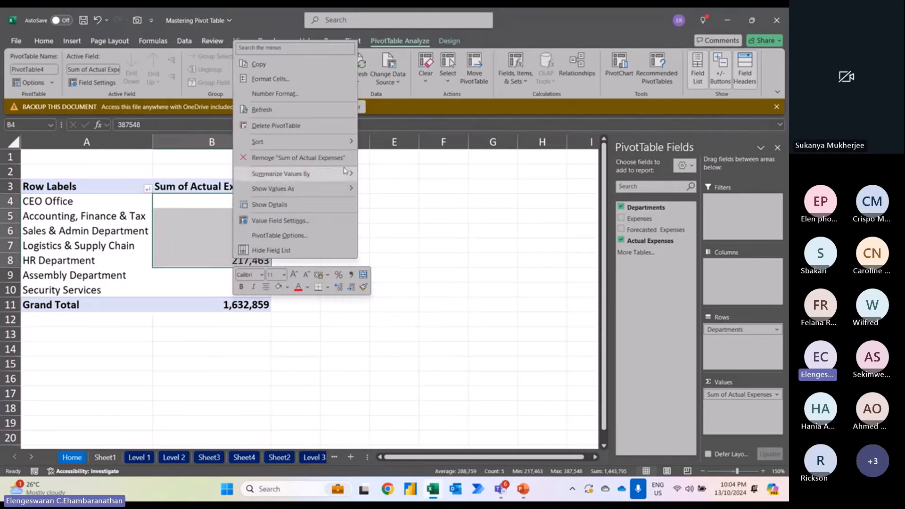
mouse_move(338, 172)
mouse_move(344, 144)
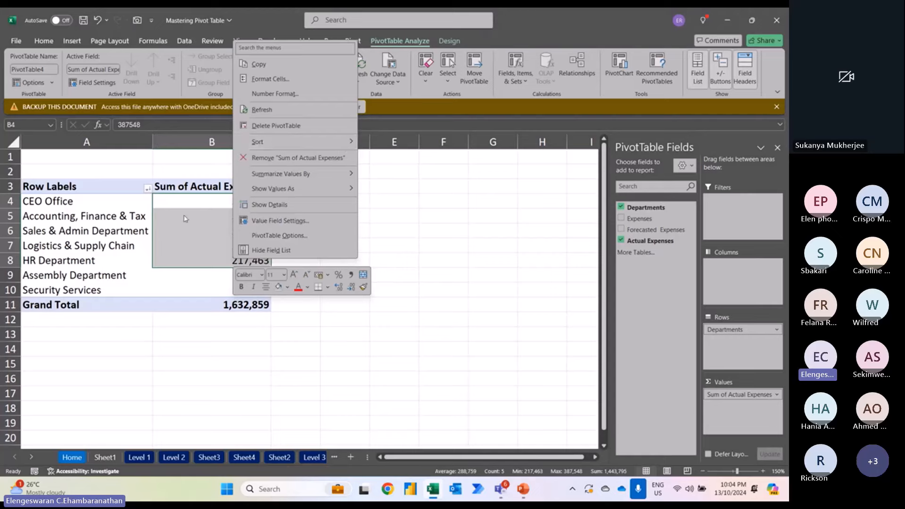
key("Escape")
Step: Reapply the largest-to-smallest sort from the Accounting, Finance & Tax value in cell B5
left_click(246, 215)
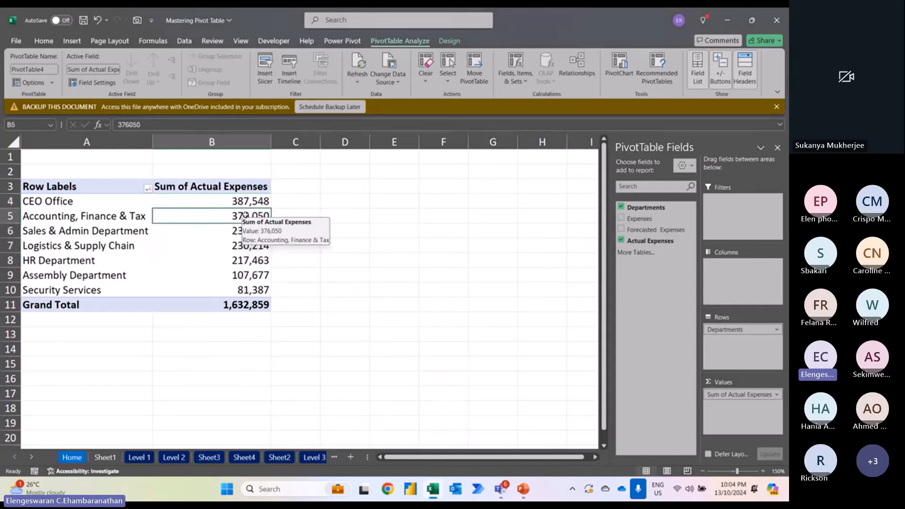
right_click(245, 215)
mouse_move(352, 323)
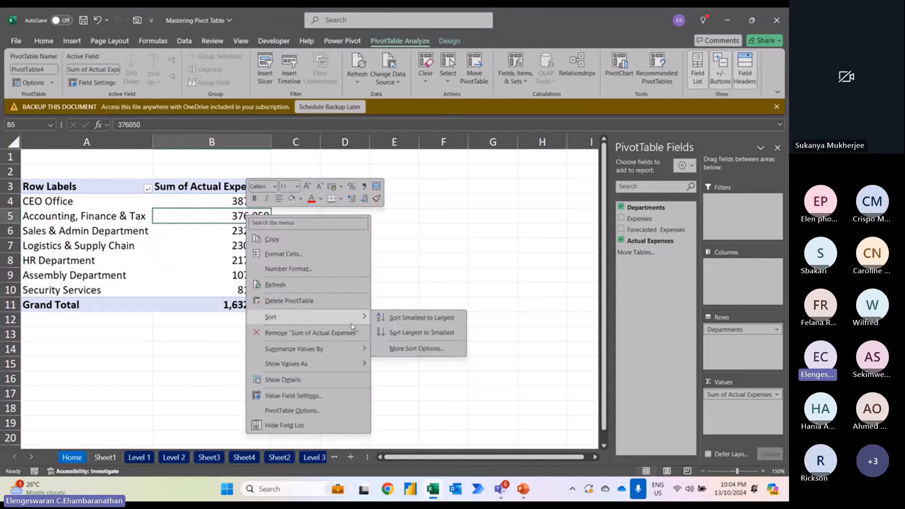
left_click(417, 334)
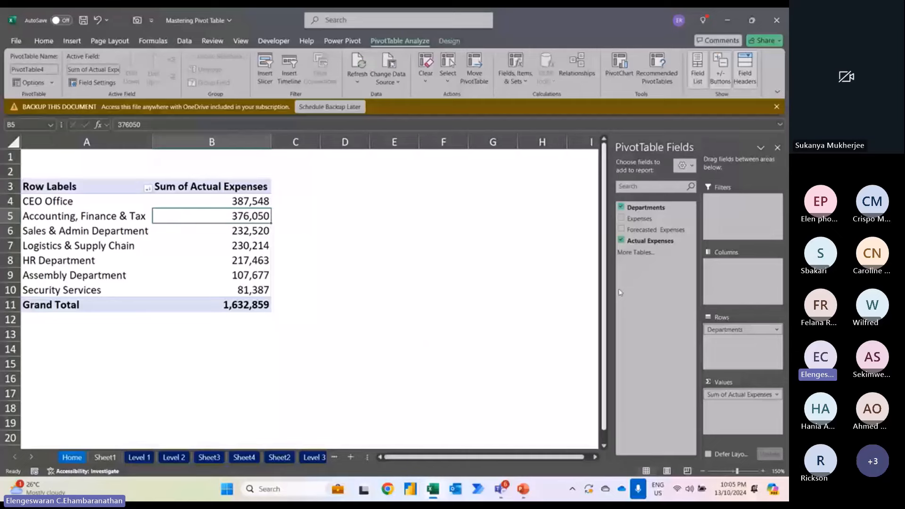
Step: Add Actual Expenses as a second values field and apply solid-fill light blue data bars to its department values in C4:C10
left_click_drag(650, 241, 742, 414)
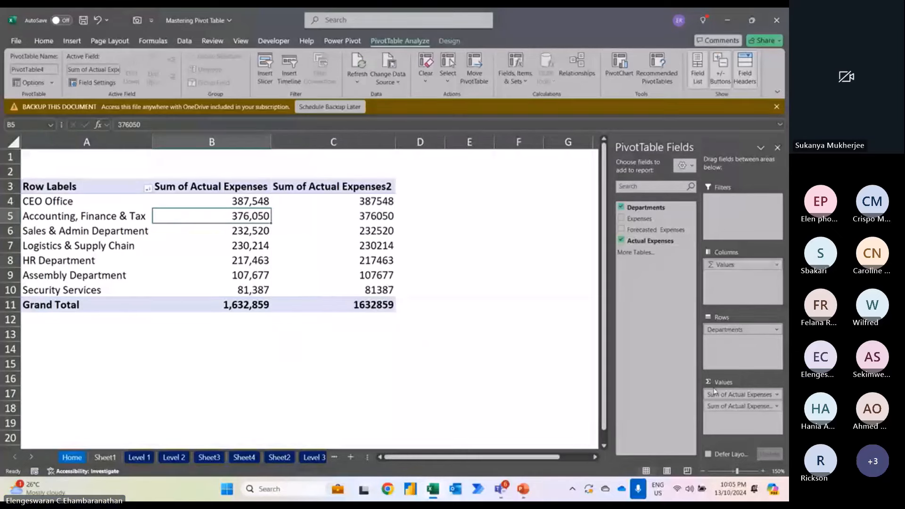
left_click(360, 200)
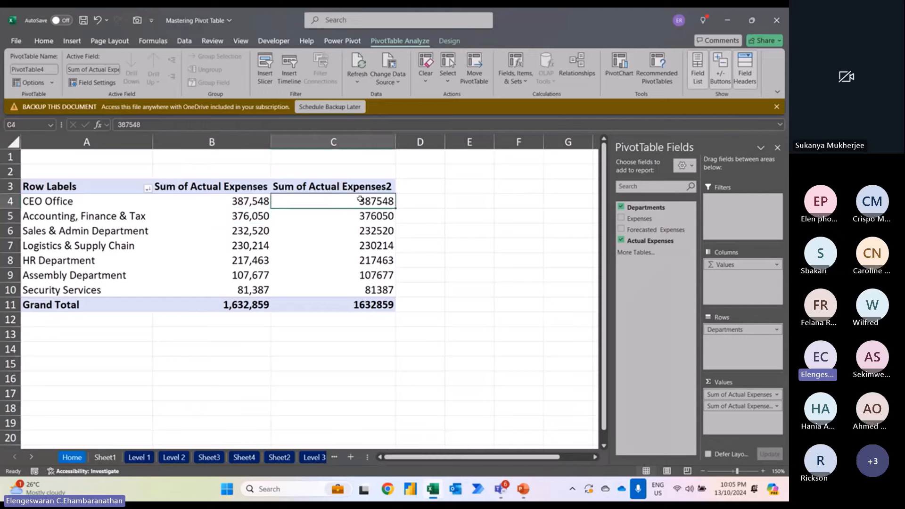
key("ctrl+shift+Down")
key("shift+Up")
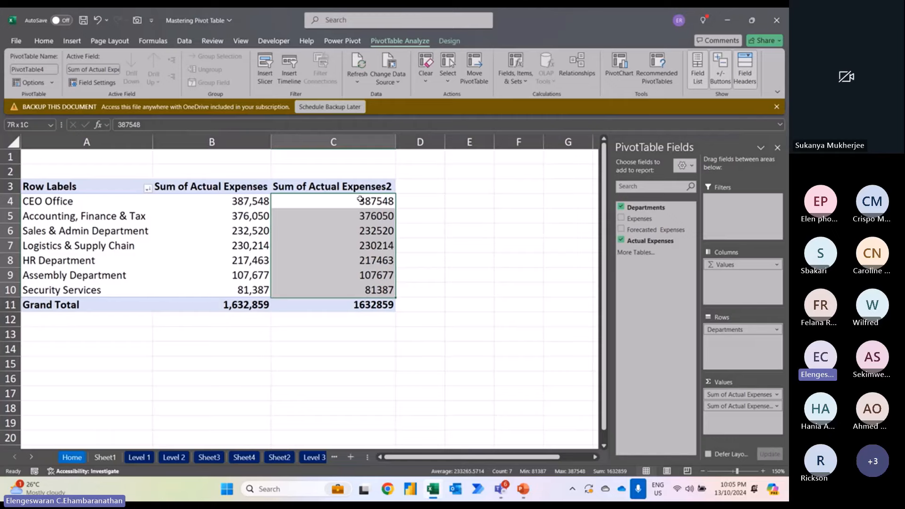
left_click(43, 41)
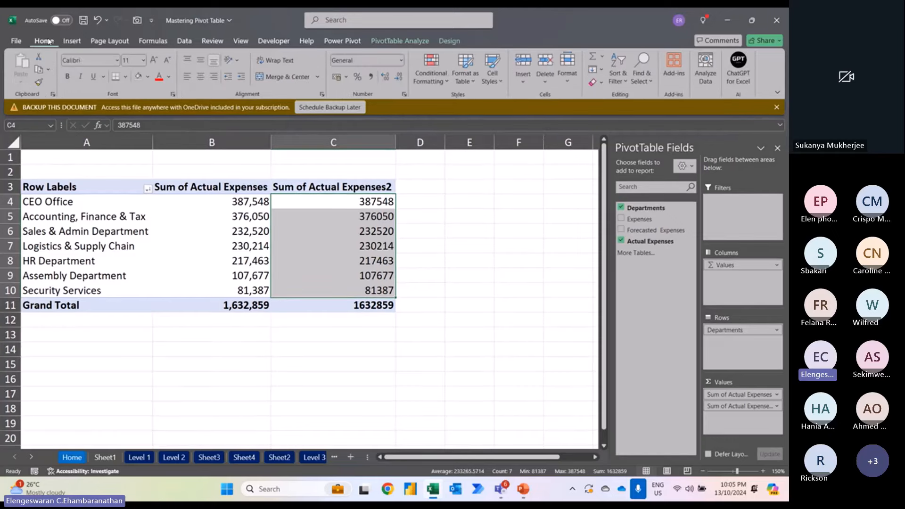
left_click(426, 77)
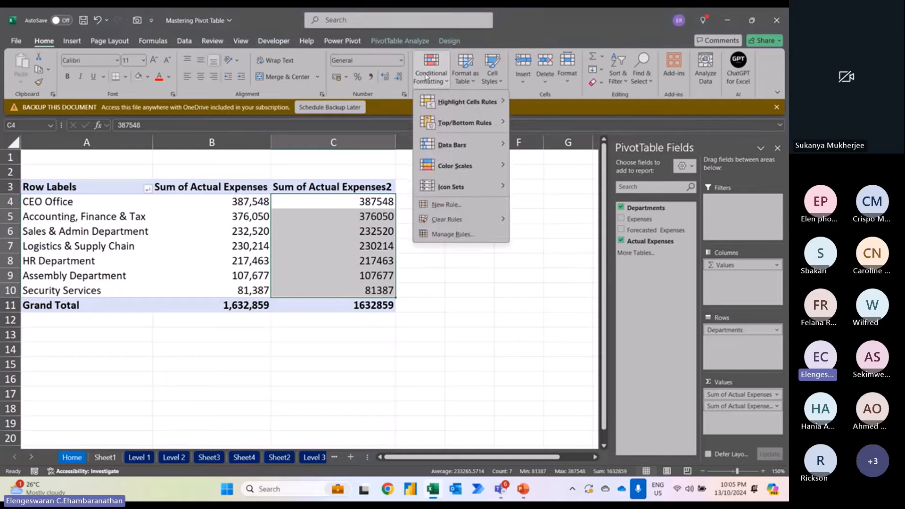
mouse_move(453, 144)
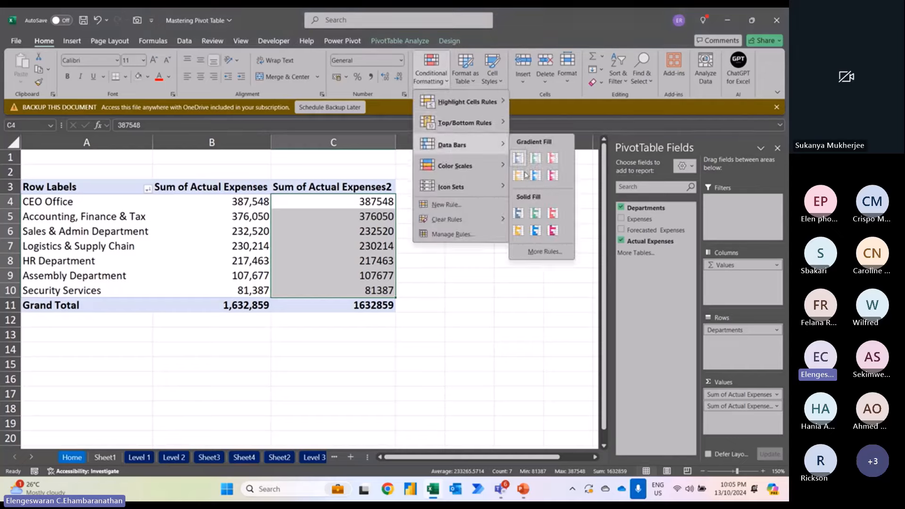
left_click(535, 229)
left_click(411, 360)
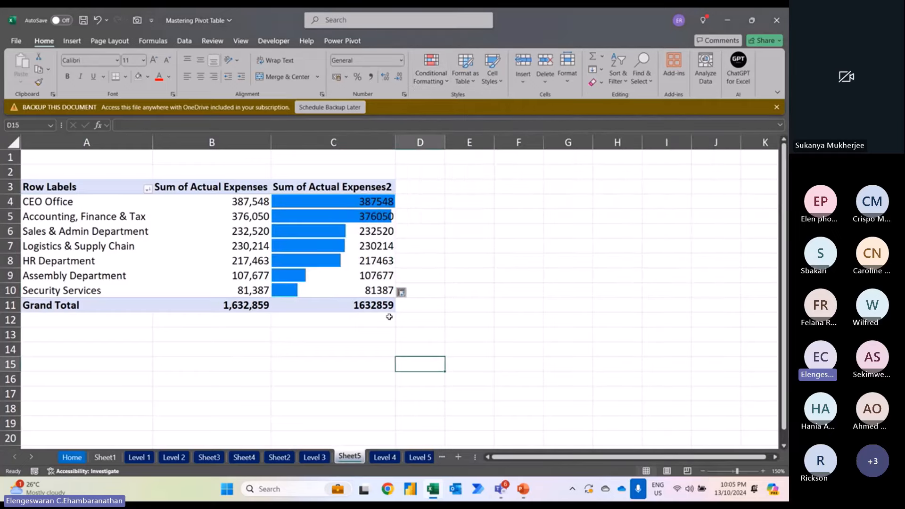
Step: Edit the data bar rule on C4:C10 so the department cells show the bar only
left_click(368, 290)
left_click(369, 276)
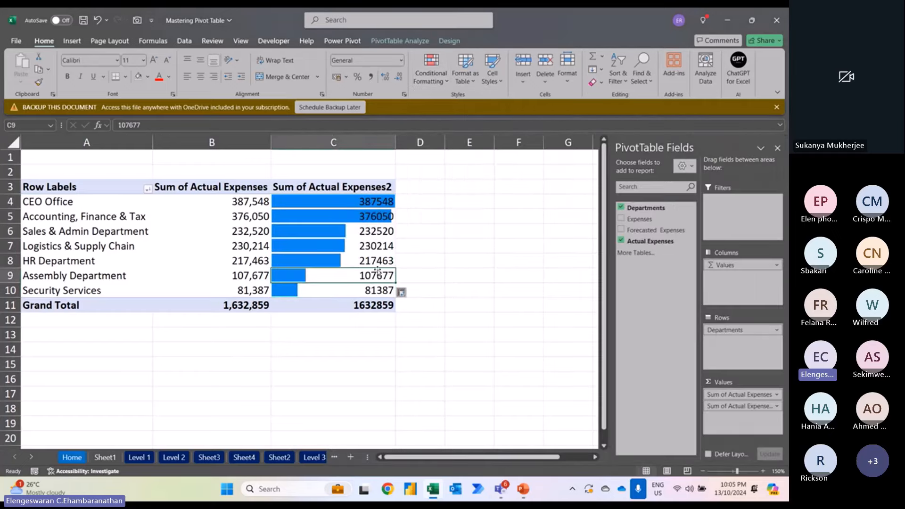
left_click(371, 263)
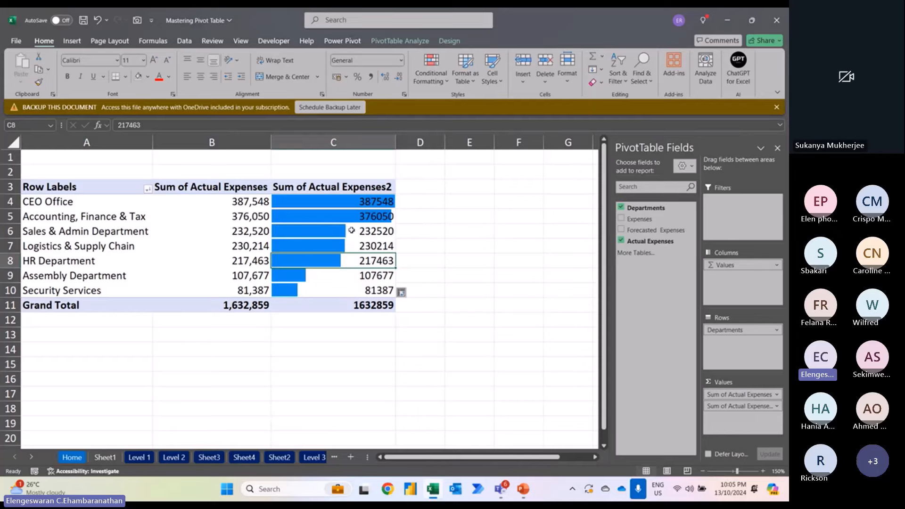
left_click(354, 205)
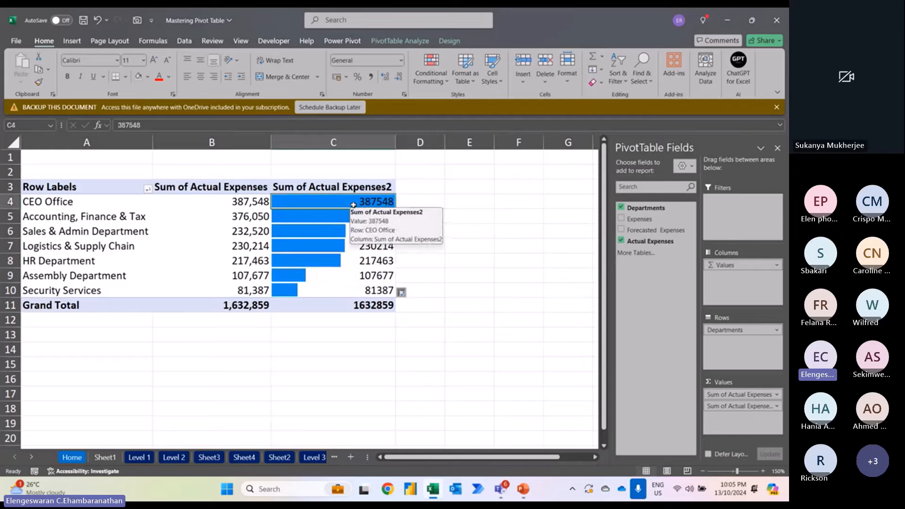
key("shift+Down")
key("shift+Down")
key("shift+Down")
key("shift+Down")
key("shift+Down")
key("shift+Down")
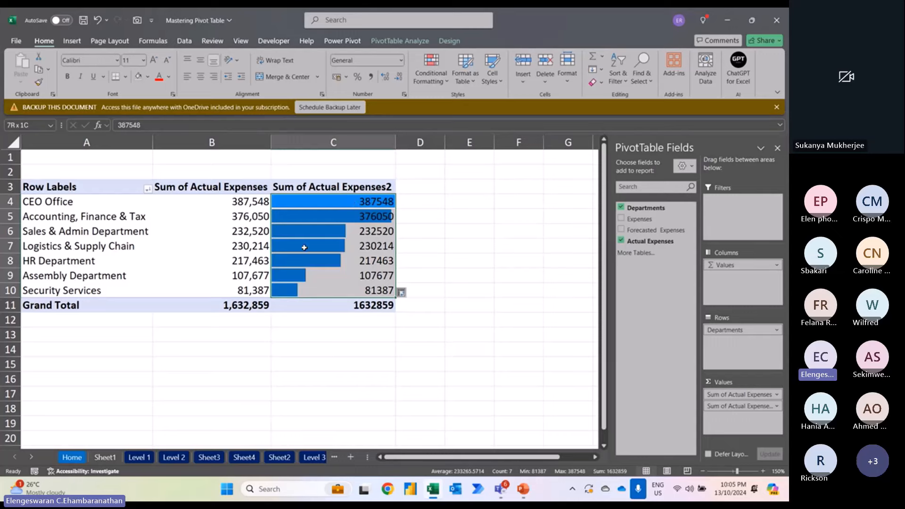
left_click(429, 77)
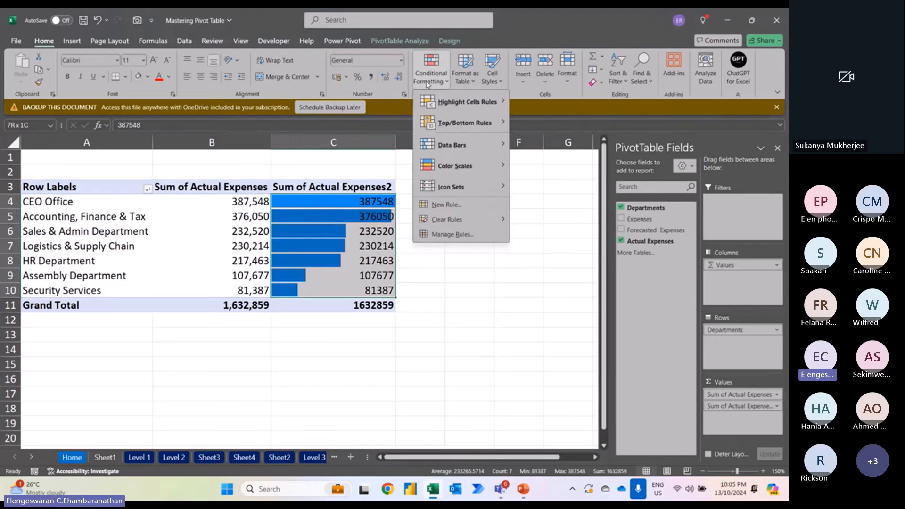
left_click(444, 238)
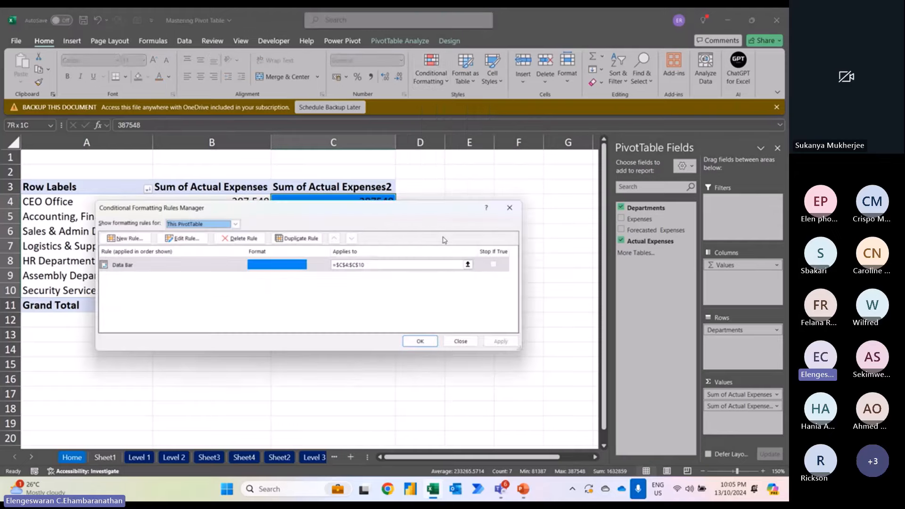
left_click(181, 239)
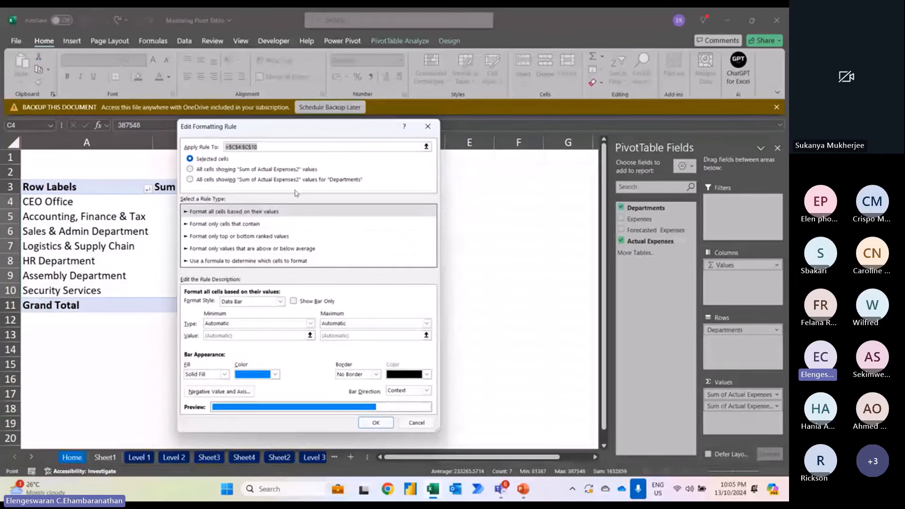
left_click_drag(292, 126, 510, 122)
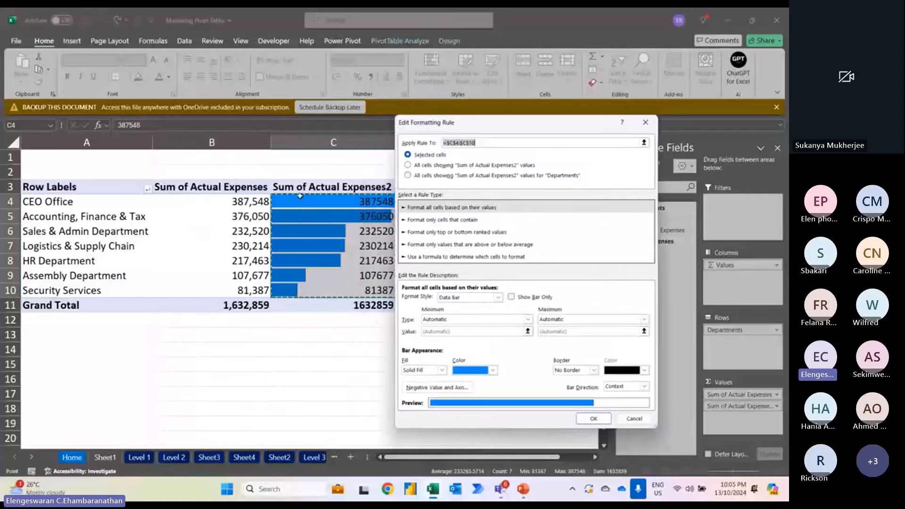
left_click(511, 299)
left_click(512, 298)
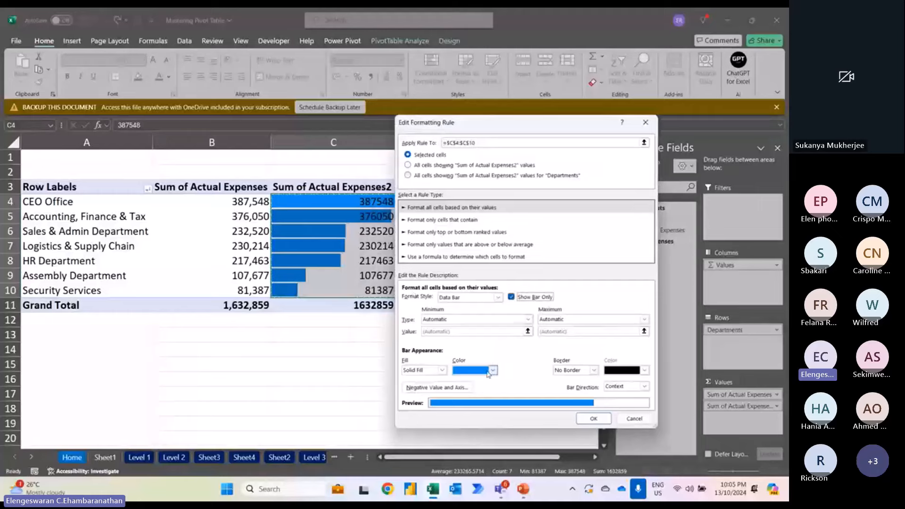
Step: Change the data bar fill colour to the standard dark blue and apply the edited rule
left_click(492, 371)
left_click(522, 344)
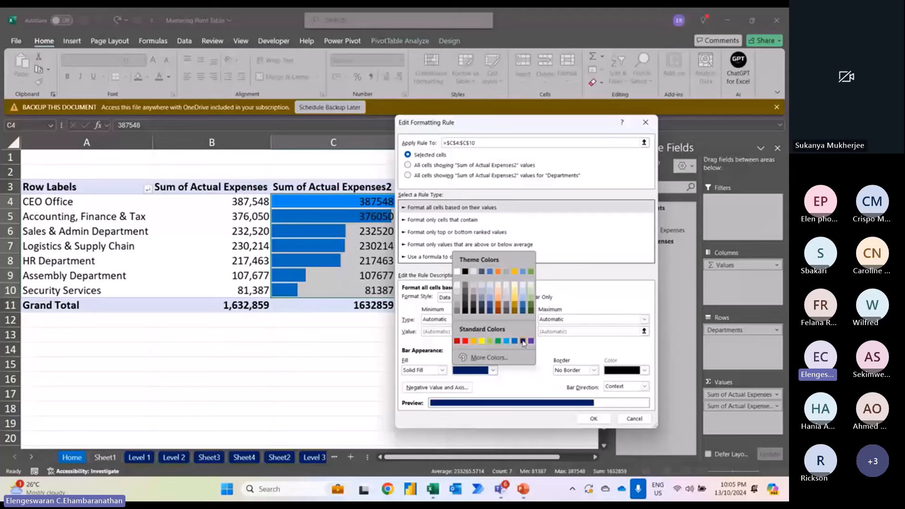
left_click(514, 381)
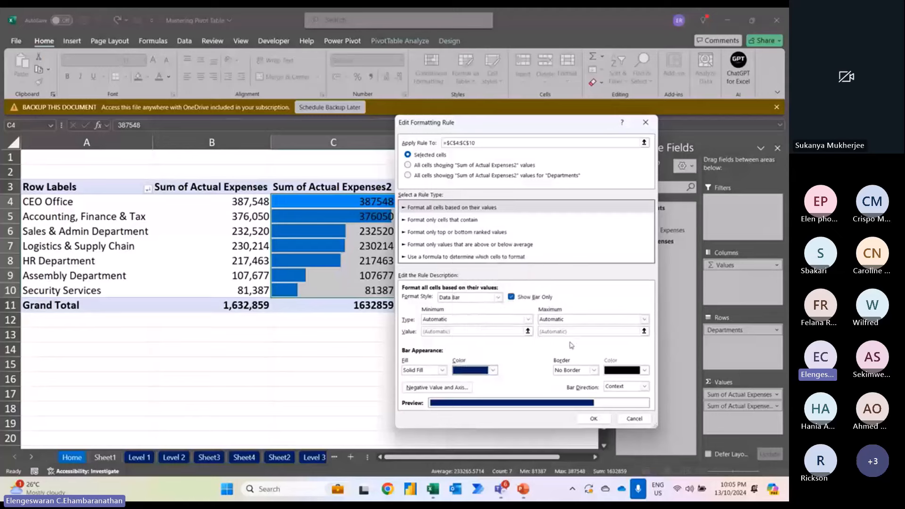
left_click(605, 422)
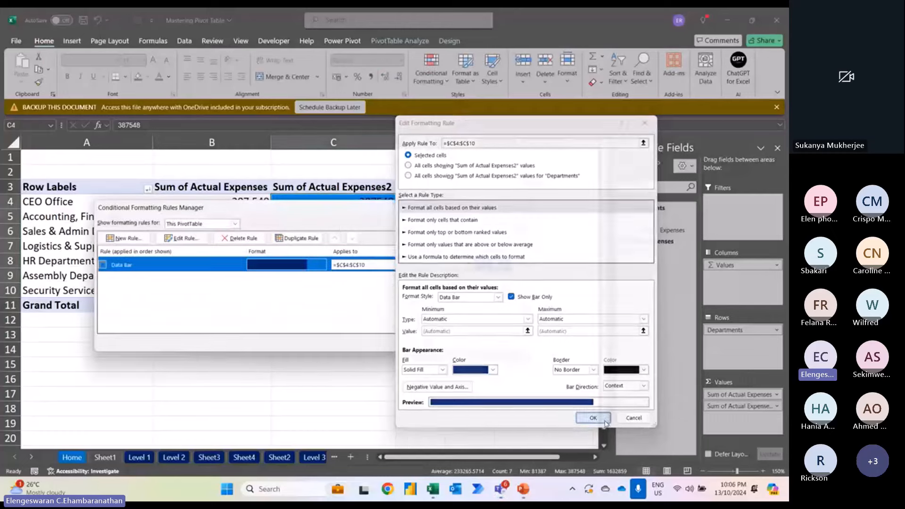
left_click(421, 340)
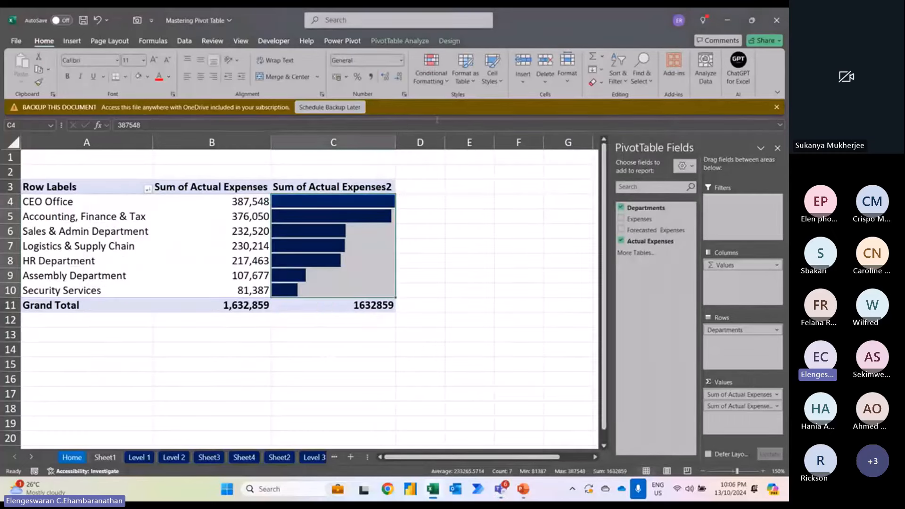
Step: Turn off the PivotTable's grand totals for rows and columns
left_click(448, 42)
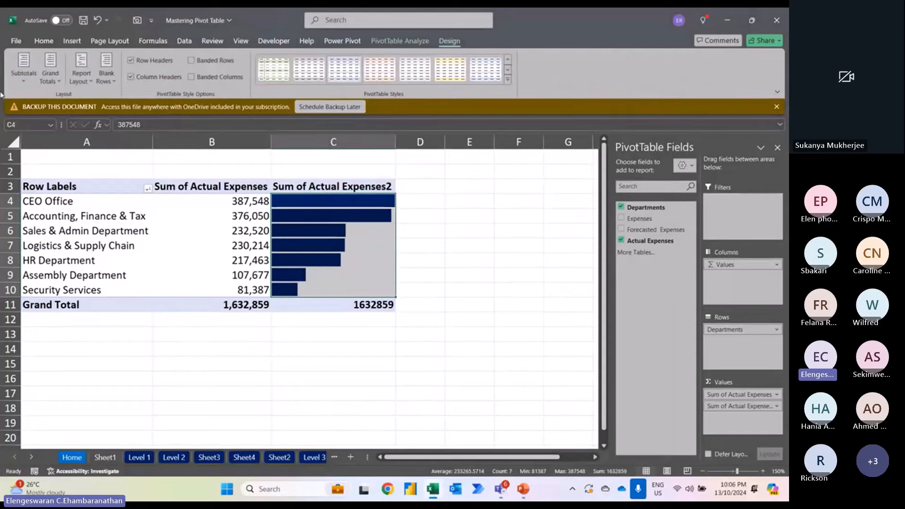
left_click(51, 71)
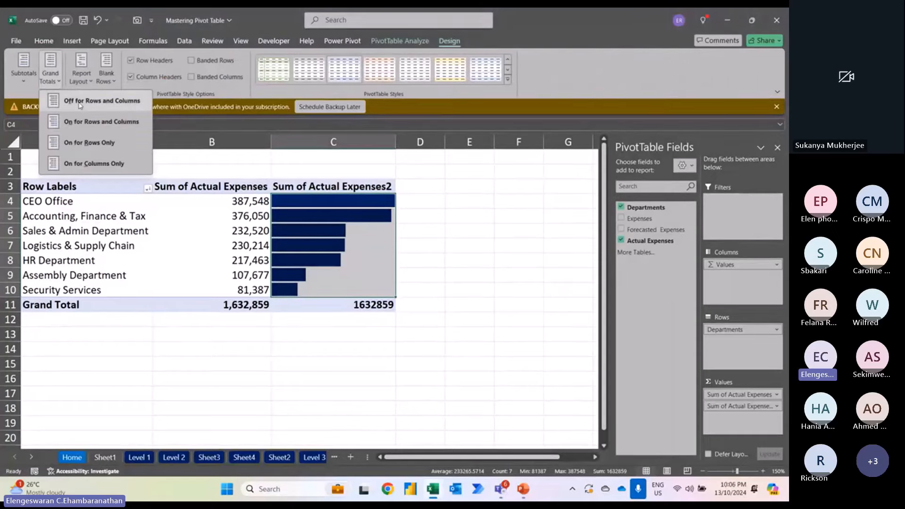
left_click(80, 105)
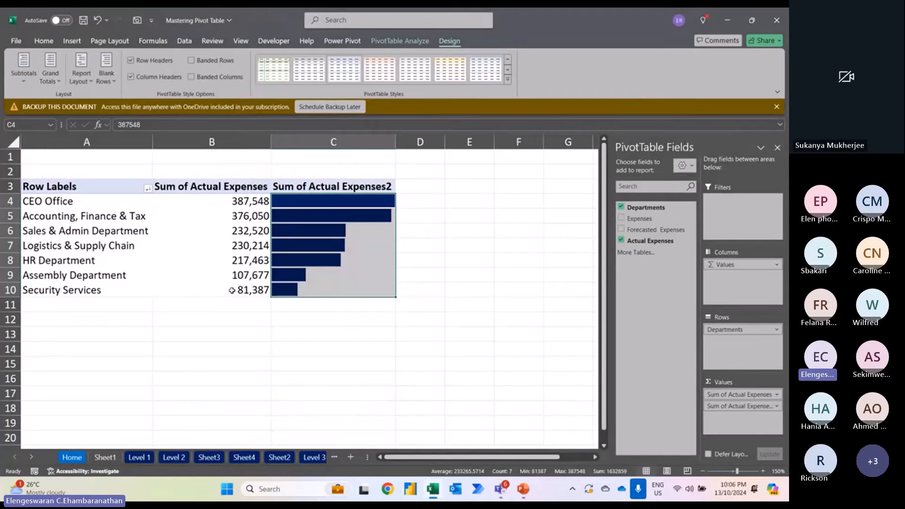
Step: Rename the Sum of Actual Expenses header in B3 to Actual Expense
left_click(189, 186)
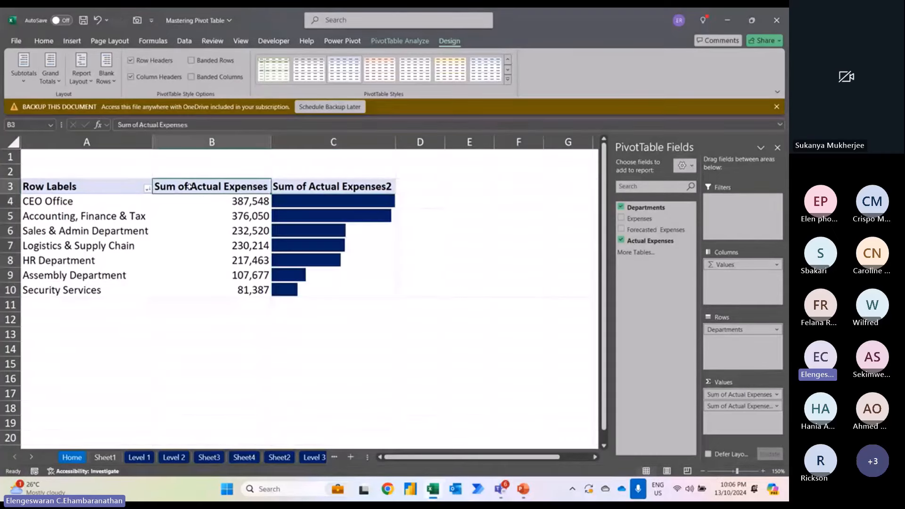
key("BackSpace")
type("Actual")
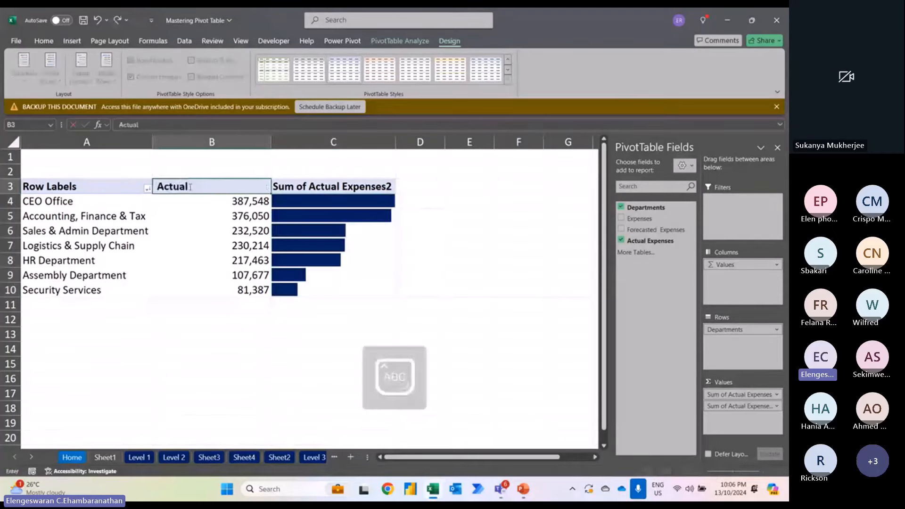
type(" Expense")
key("Return")
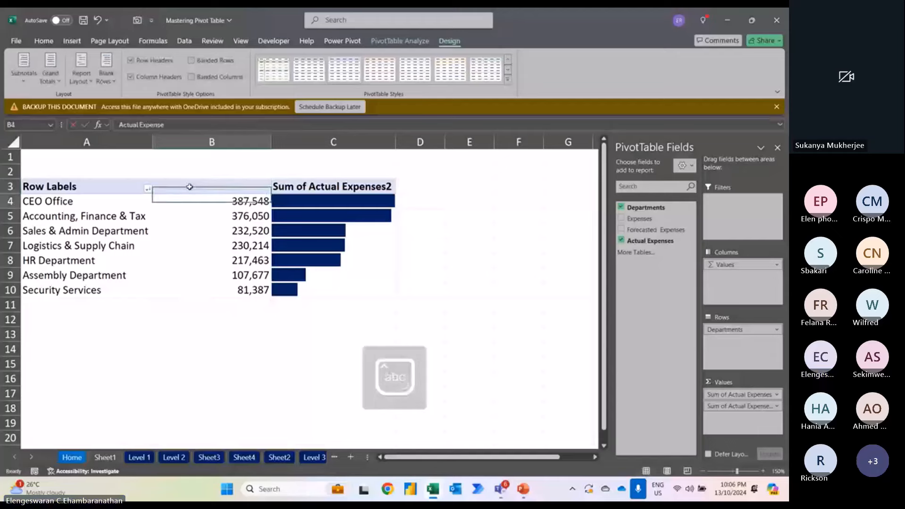
Step: Rename the Sum of Actual Expenses2 header in C3 to Performance
key("Up")
key("Right")
type("Perform")
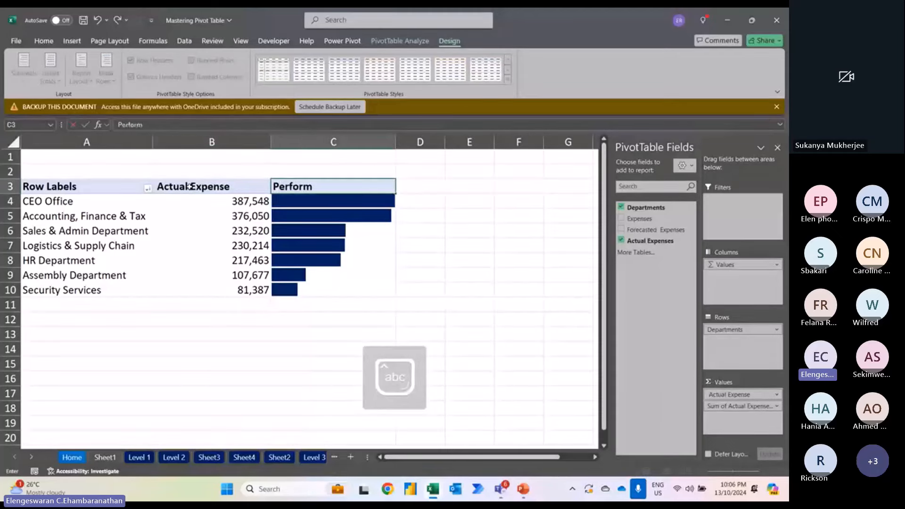
type("ance")
key("Return")
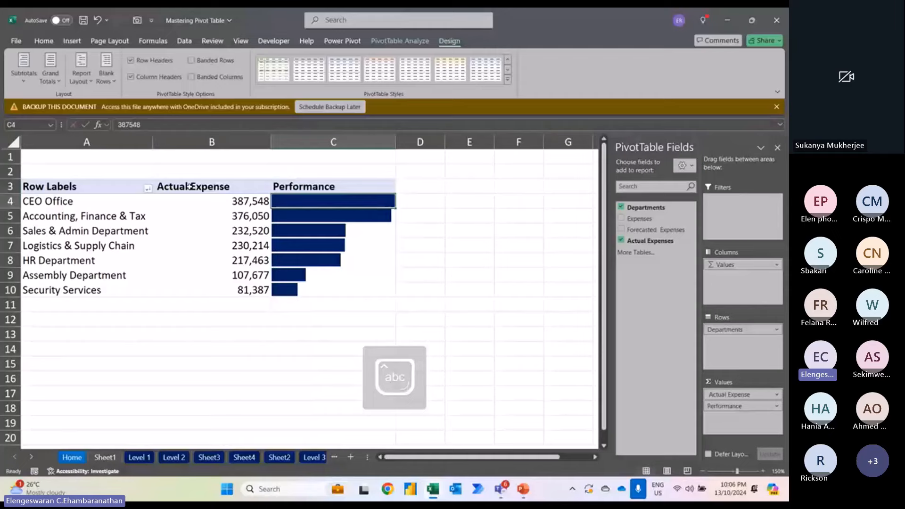
Step: Apply a PivotTable style with a dark blue header row and light blue body rows
left_click(507, 80)
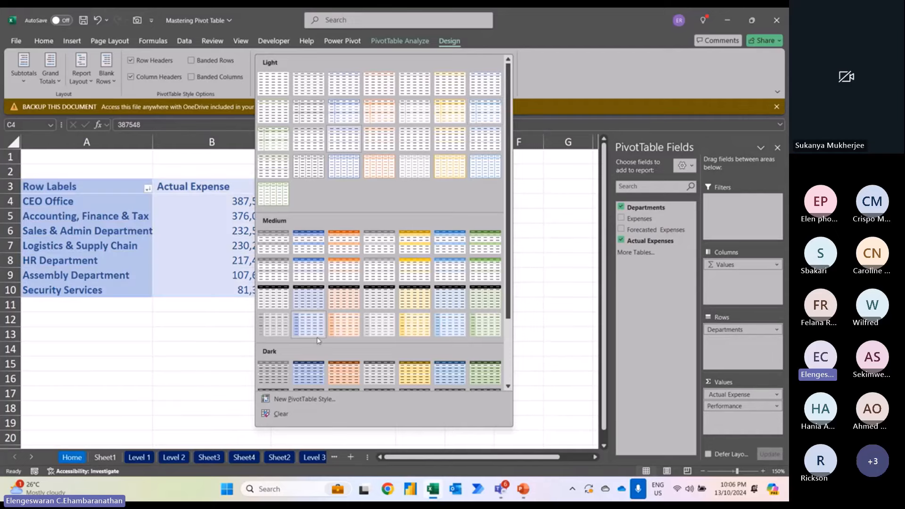
scroll(309, 297, "down", 3)
left_click(312, 298)
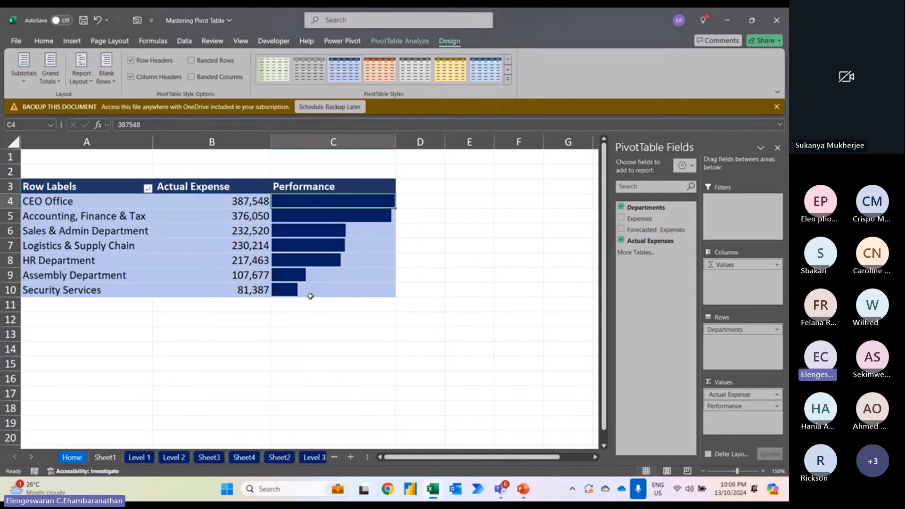
left_click(275, 370)
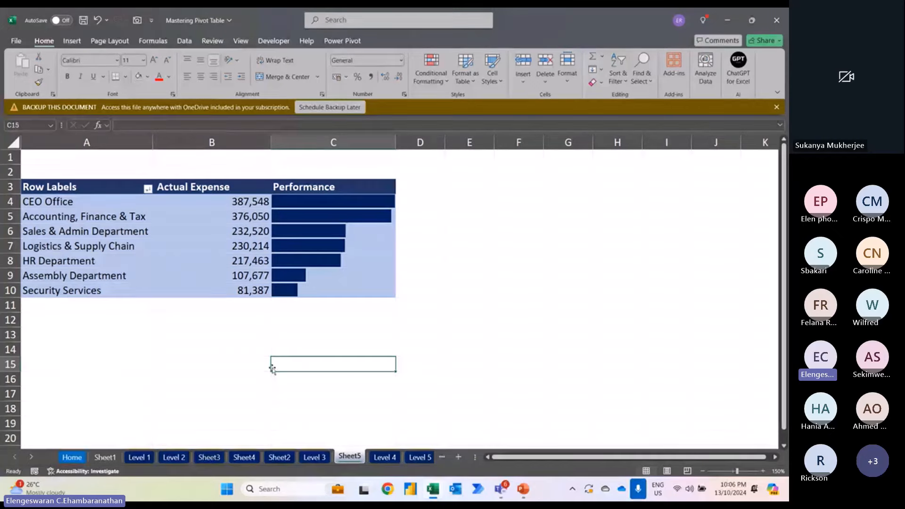
Step: Copy the entire PivotTable and paste the duplicate below it starting at cell A14
left_click(194, 281)
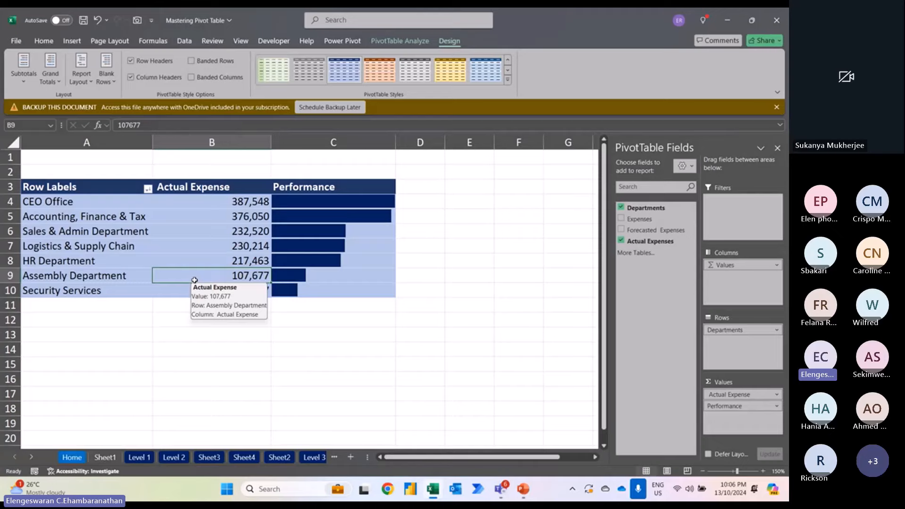
key("ctrl+a")
key("ctrl+c")
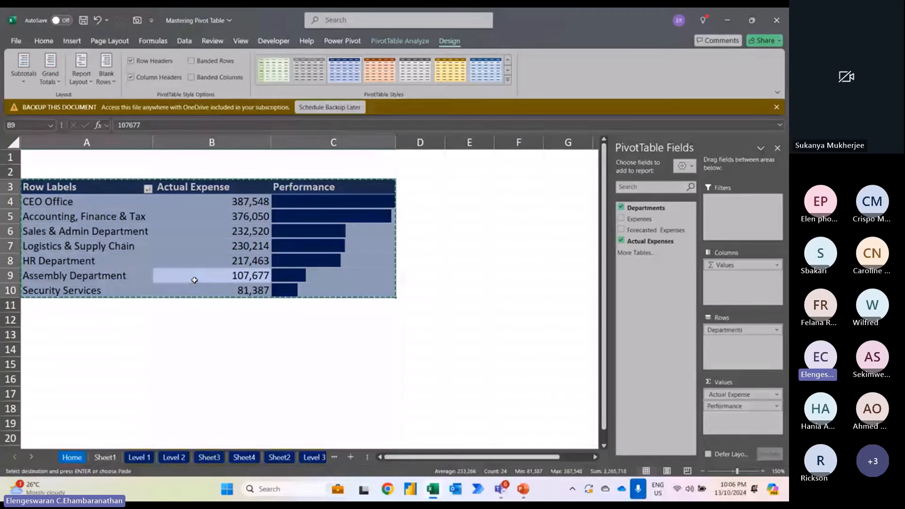
scroll(194, 280, "down", 2)
left_click(86, 277)
key("ctrl+v")
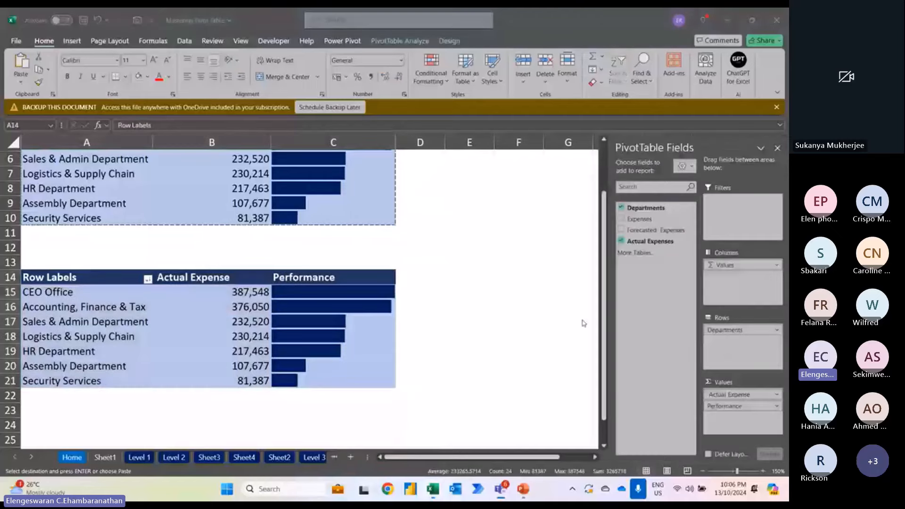
Step: Replace the copied PivotTable's values with Forecasted Expenses followed by Actual Expenses, removing the Performance field
left_click(718, 409)
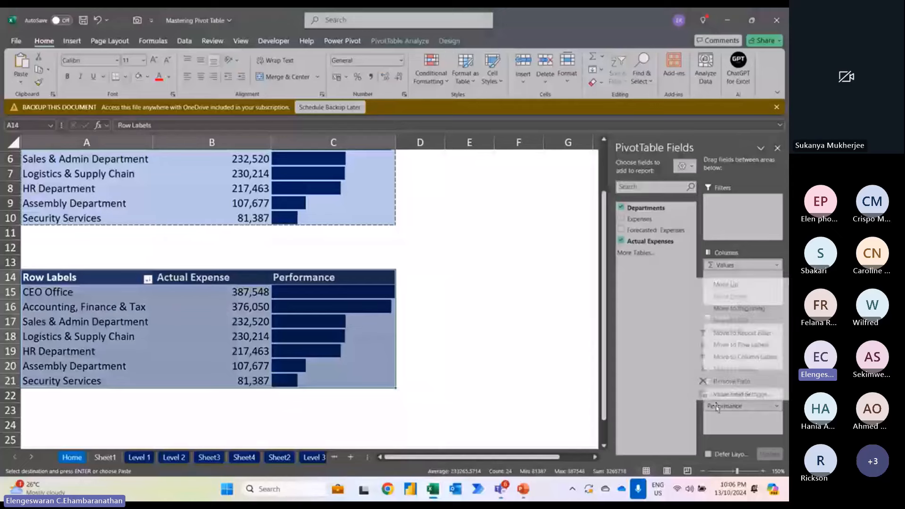
left_click(729, 436)
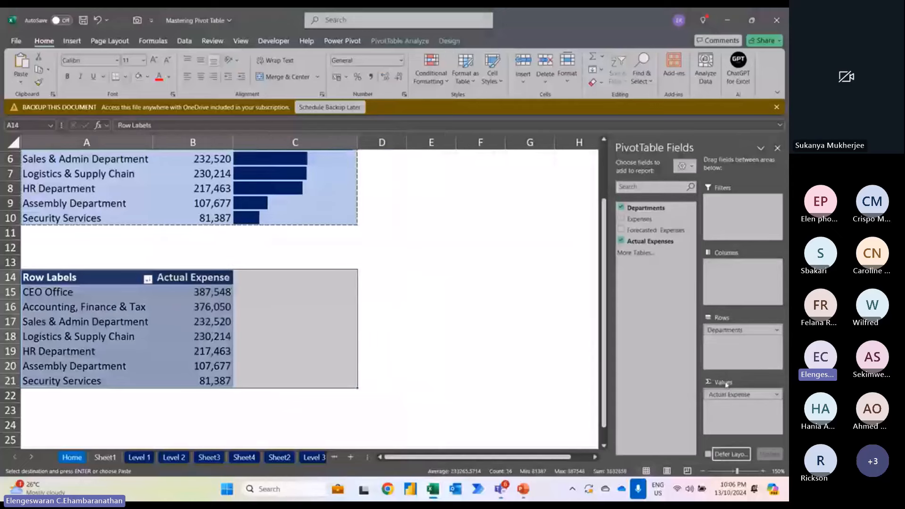
left_click(622, 240)
left_click(621, 231)
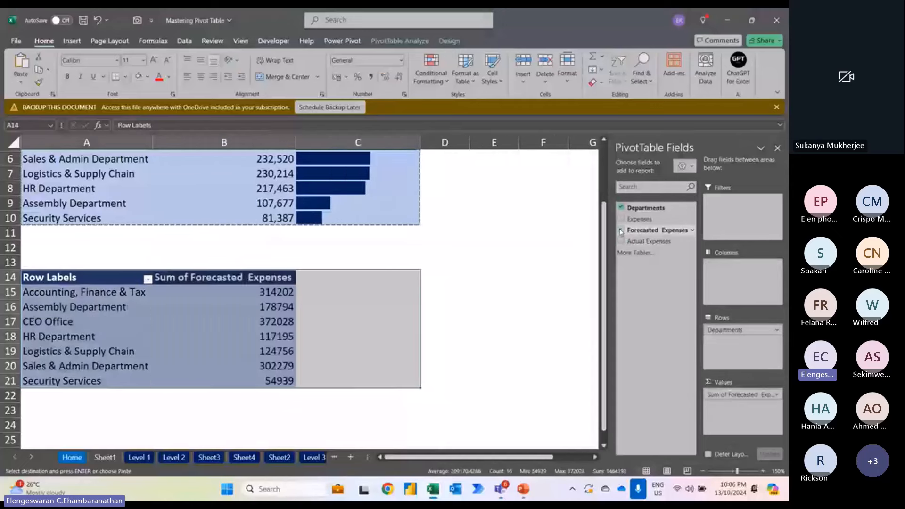
left_click(622, 241)
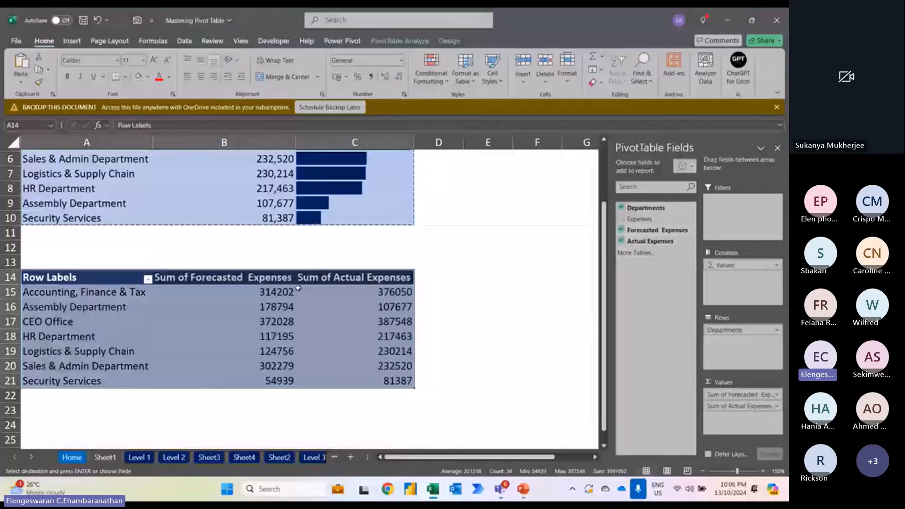
Step: Format the copied PivotTable's Forecasted Expenses values as numbers with a thousands separator and no decimal places
left_click(370, 296)
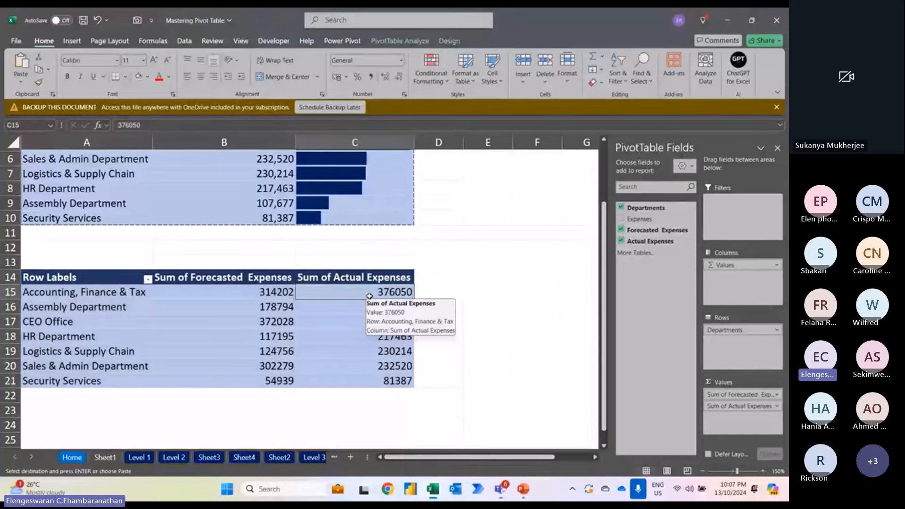
key("Left")
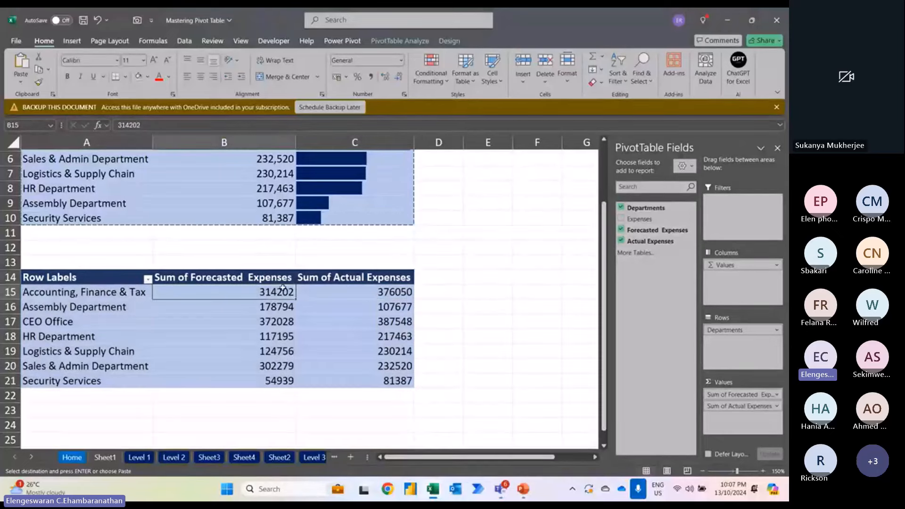
right_click(253, 289)
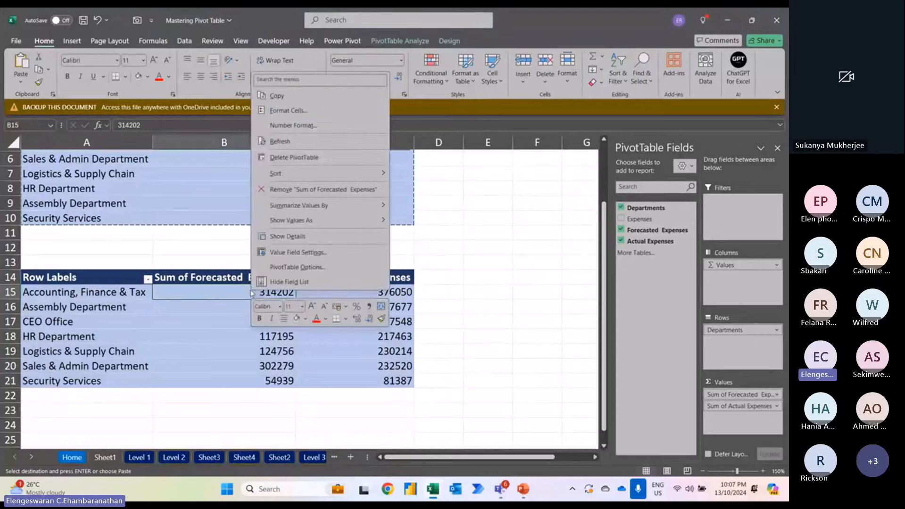
left_click(293, 125)
left_click(175, 64)
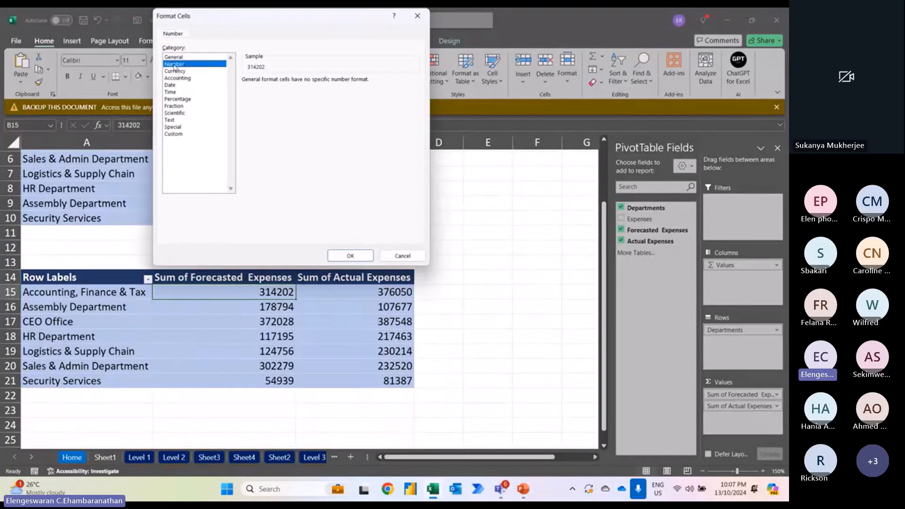
left_click(301, 93)
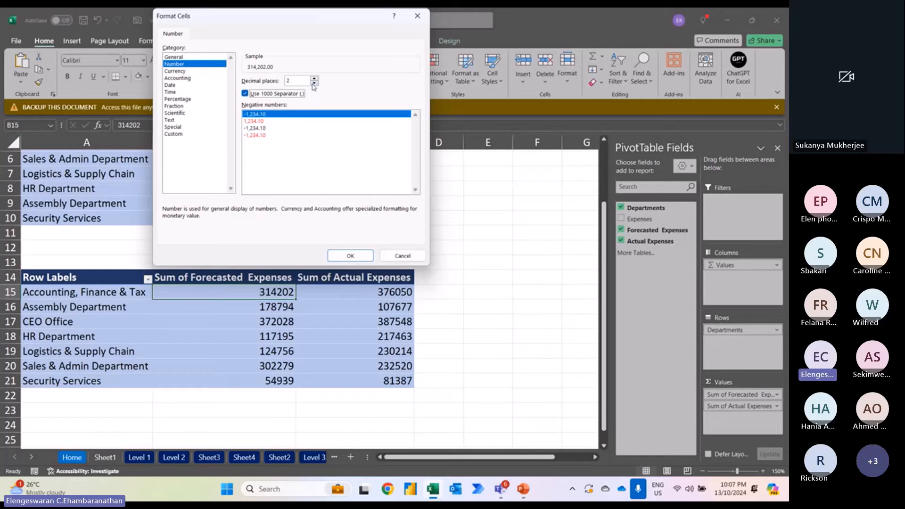
left_click(314, 83)
left_click(314, 83)
left_click(356, 256)
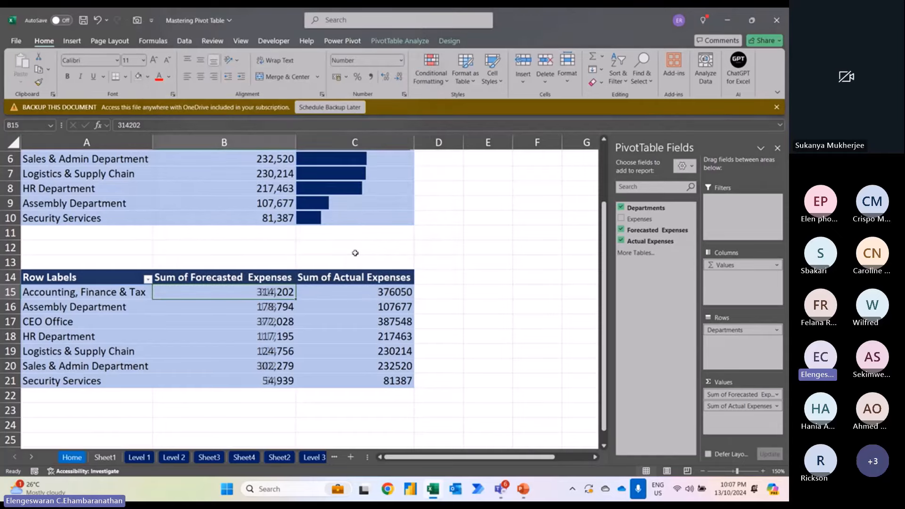
Step: Give the Actual Expenses values in the copied PivotTable a number format with a thousands separator and zero decimals
left_click(348, 294)
right_click(349, 294)
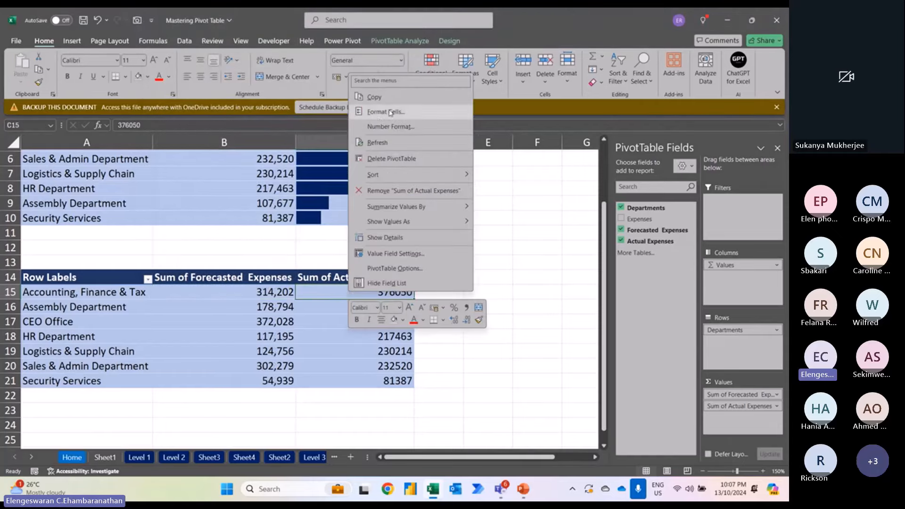
left_click(382, 126)
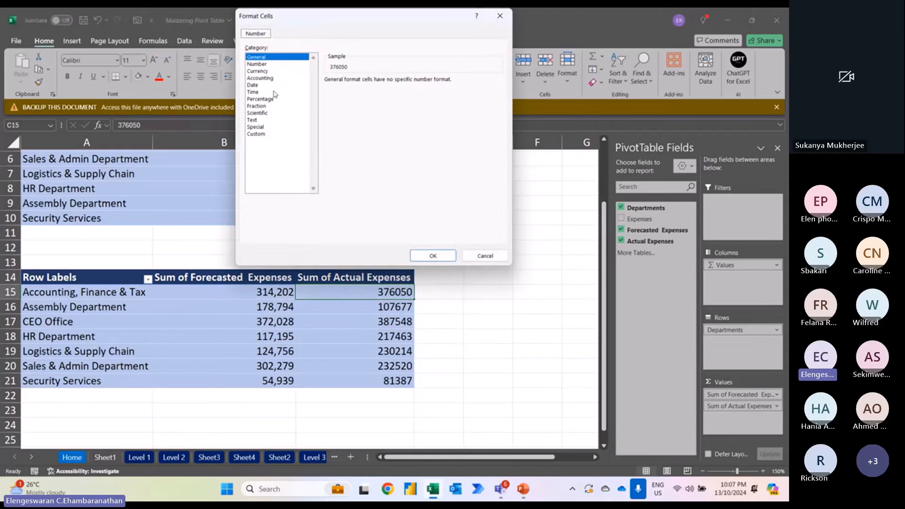
left_click(257, 64)
left_click(397, 84)
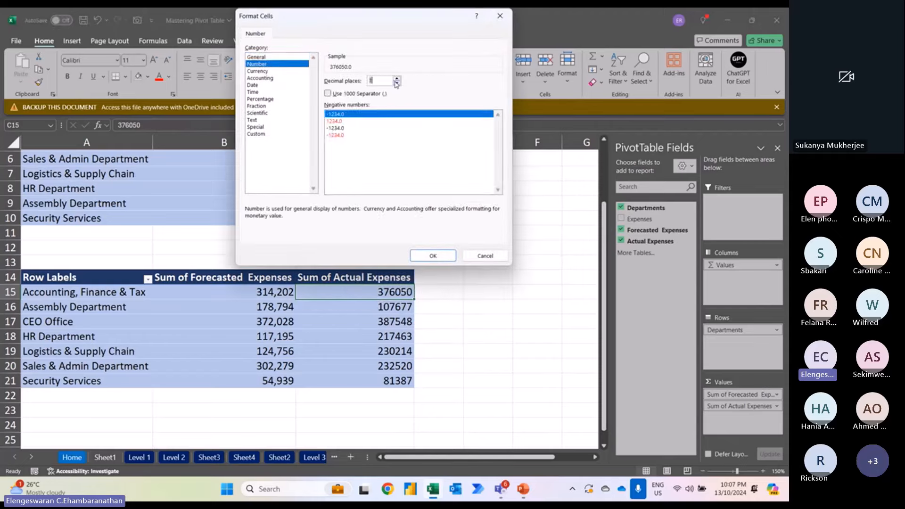
left_click(397, 84)
left_click(350, 95)
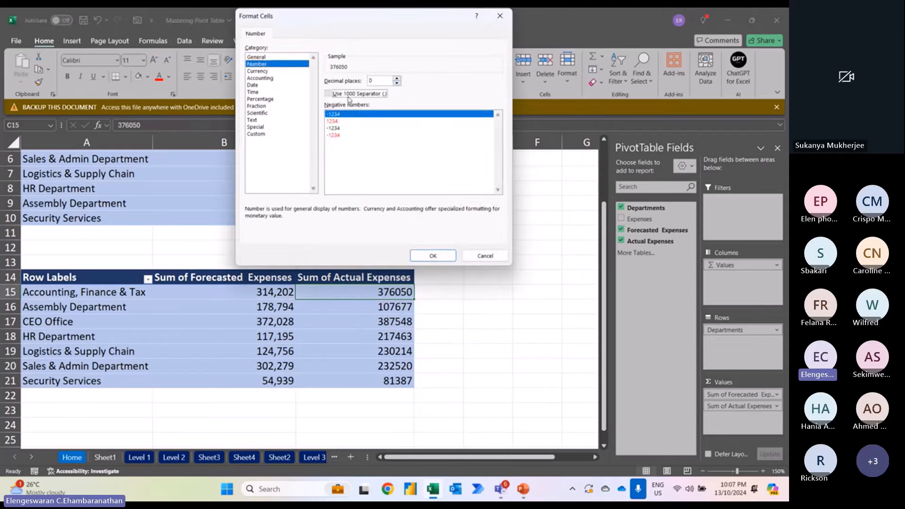
left_click(433, 255)
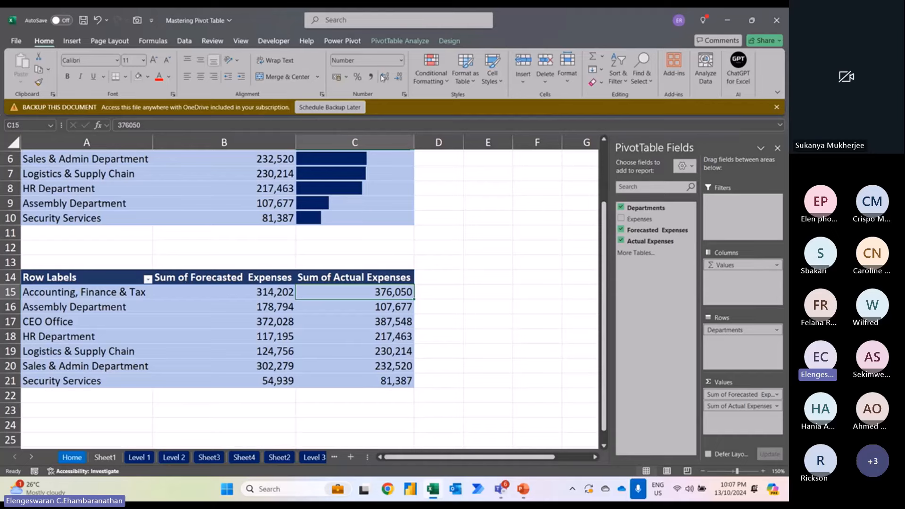
Step: Start a new calculated field for the copied PivotTable and name it Variance
left_click(384, 42)
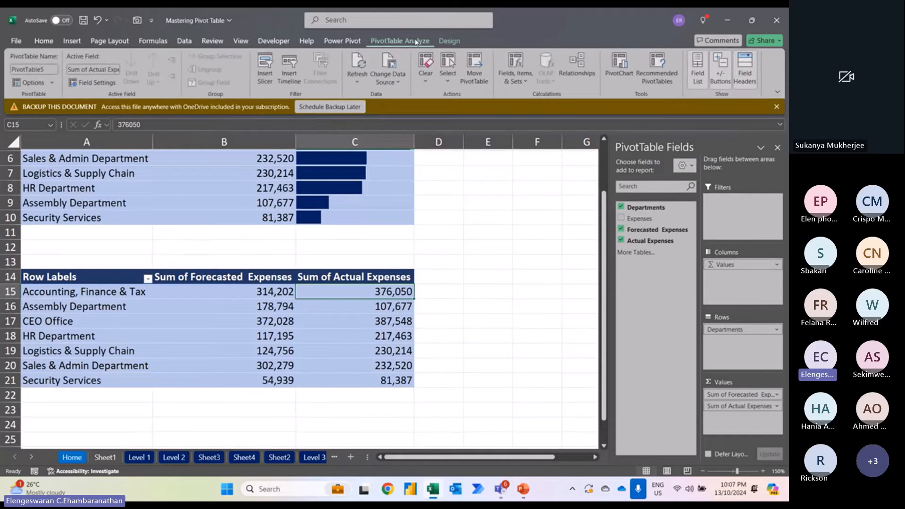
left_click(503, 74)
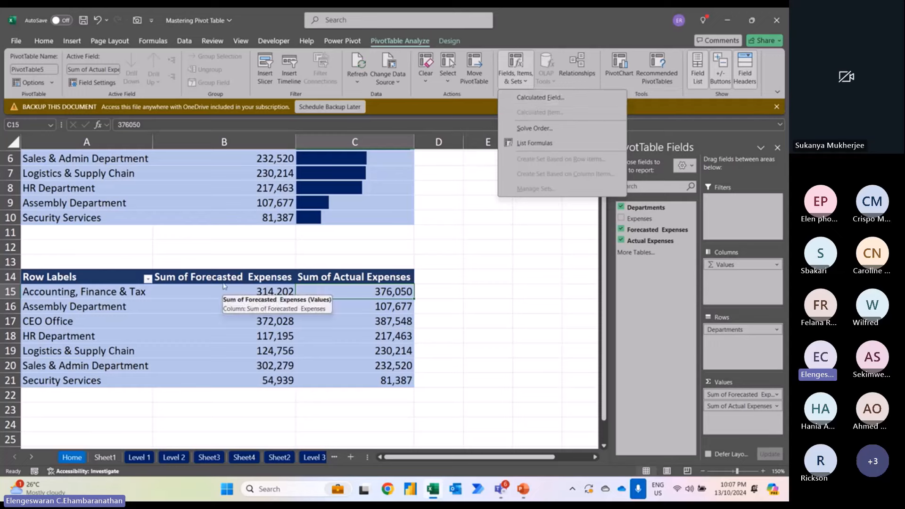
left_click(554, 99)
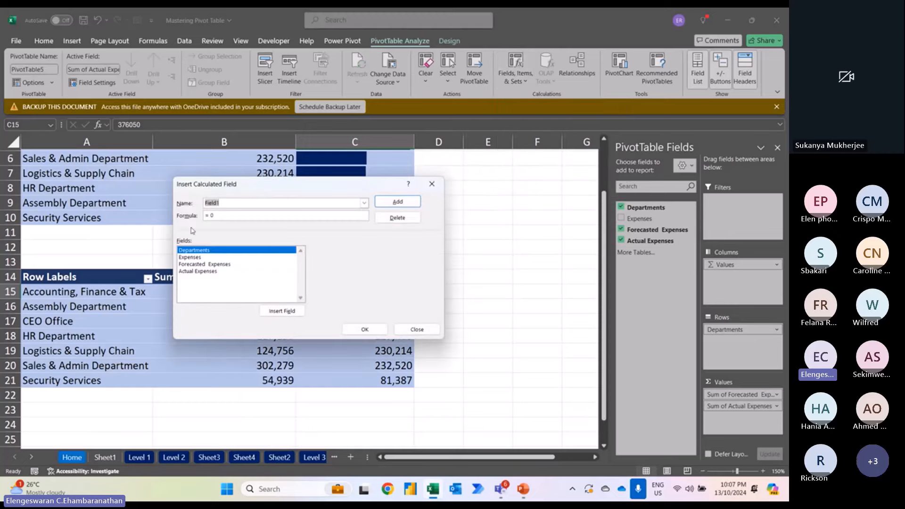
type("Varianc")
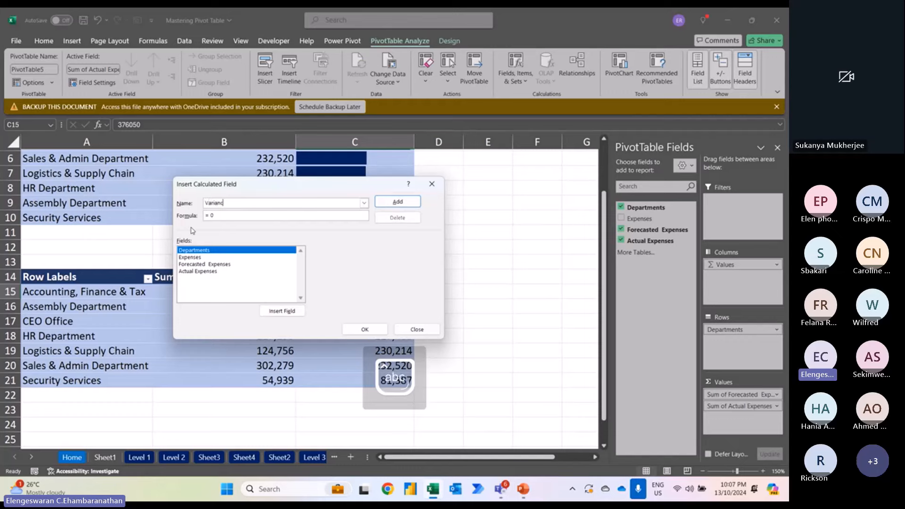
type("e")
key("BackSpace")
key("BackSpace")
key("BackSpace")
key("BackSpace")
key("BackSpace")
key("BackSpace")
key("BackSpace")
key("BackSpace")
key("Caps_Lock")
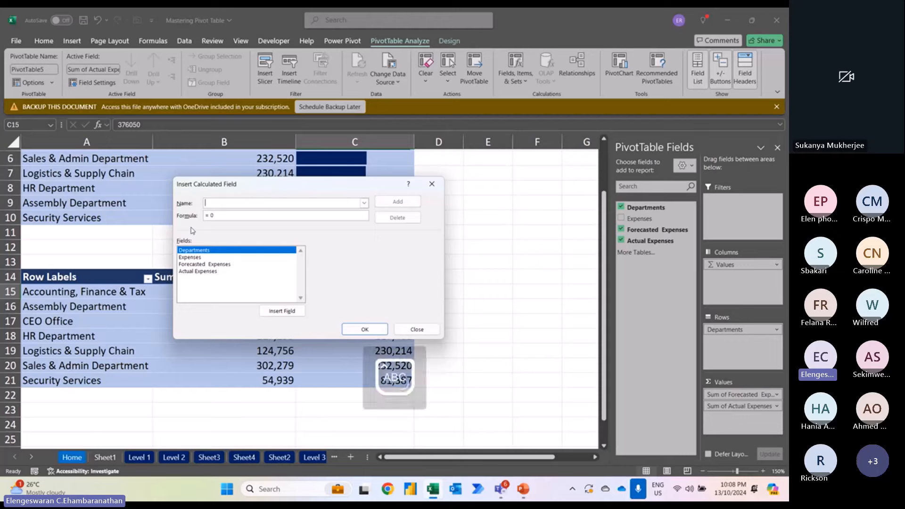
type("D")
key("Caps_Lock")
type("ifference")
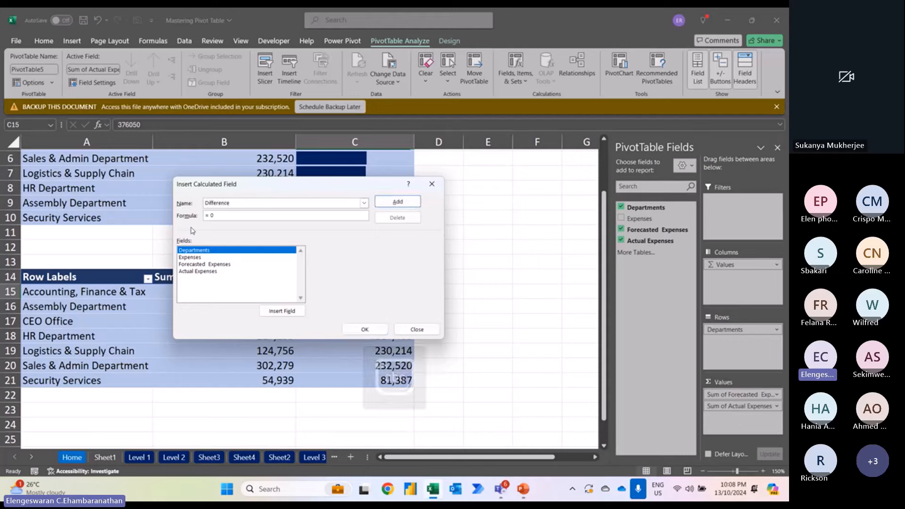
key("shift+Home")
key("Caps_Lock")
type("V")
key("Caps_Lock")
type("ariance")
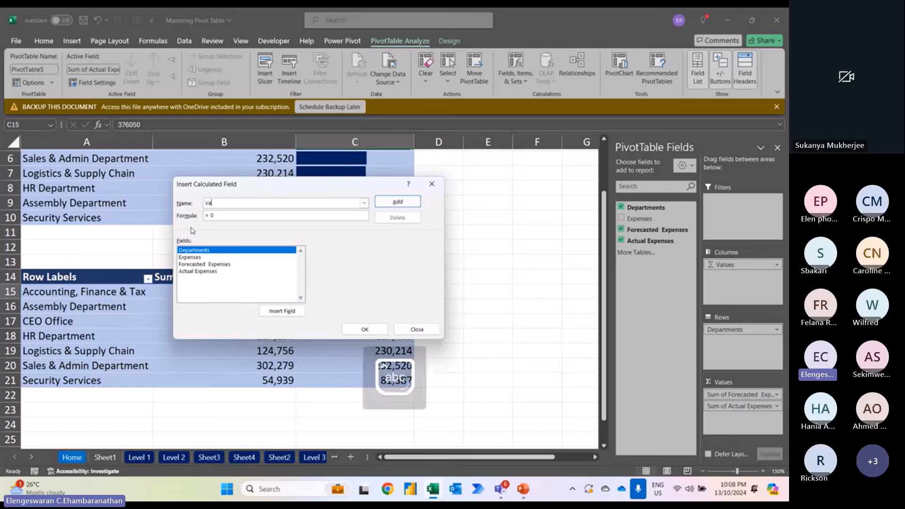
Step: Define the Variance formula as Forecasted Expenses minus Actual Expenses and add the calculated field to the PivotTable
left_click(218, 215)
key("BackSpace")
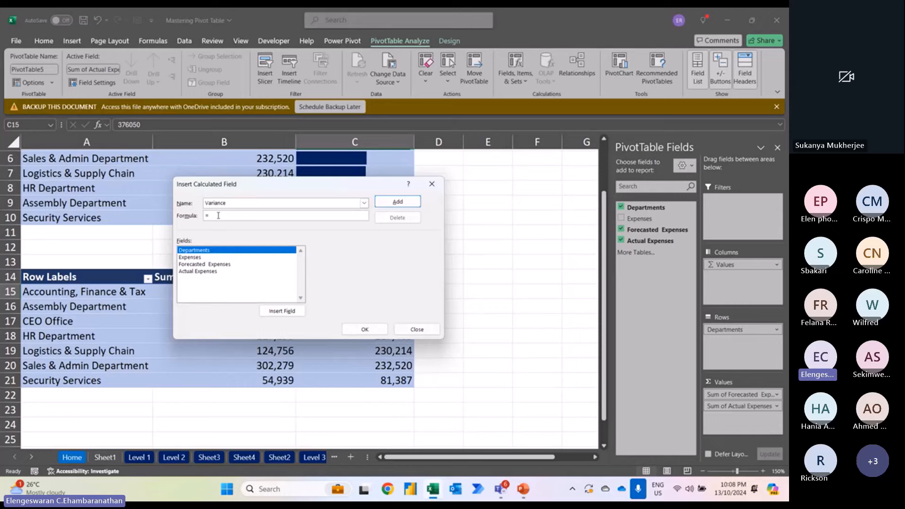
left_click(204, 265)
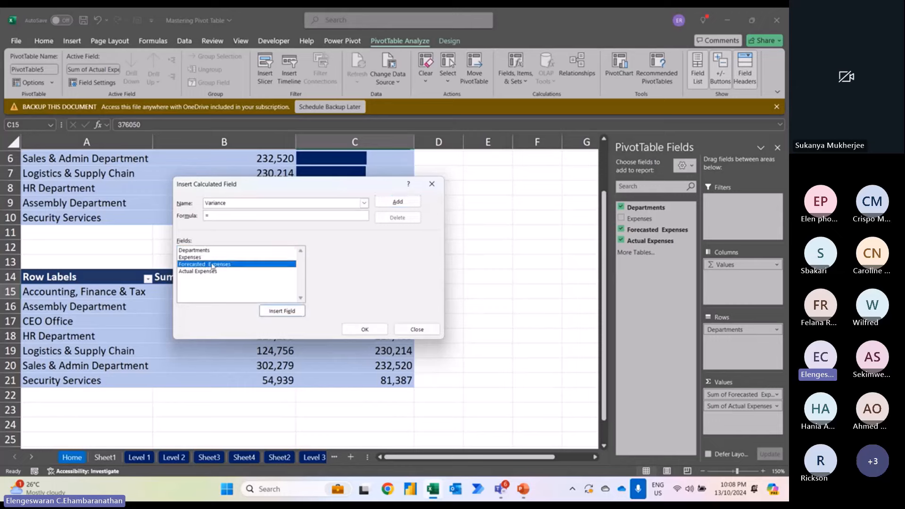
left_click(282, 312)
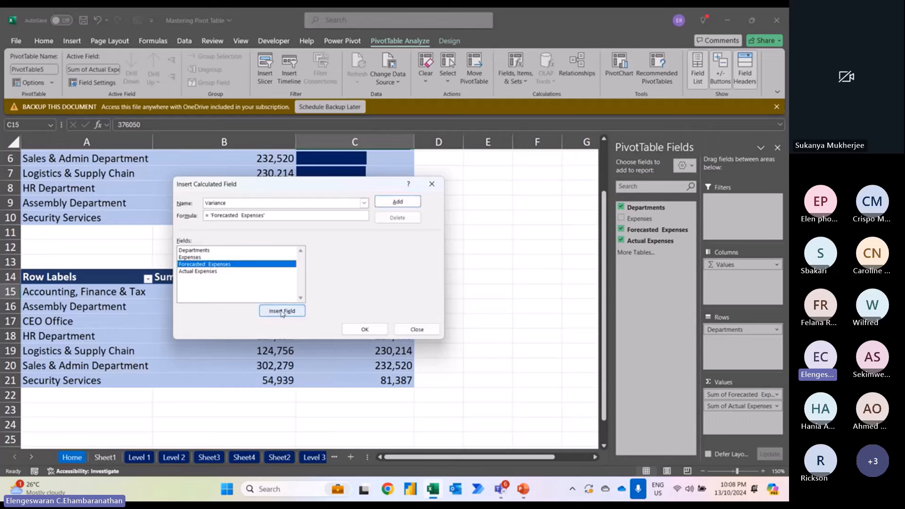
type("-")
left_click(221, 272)
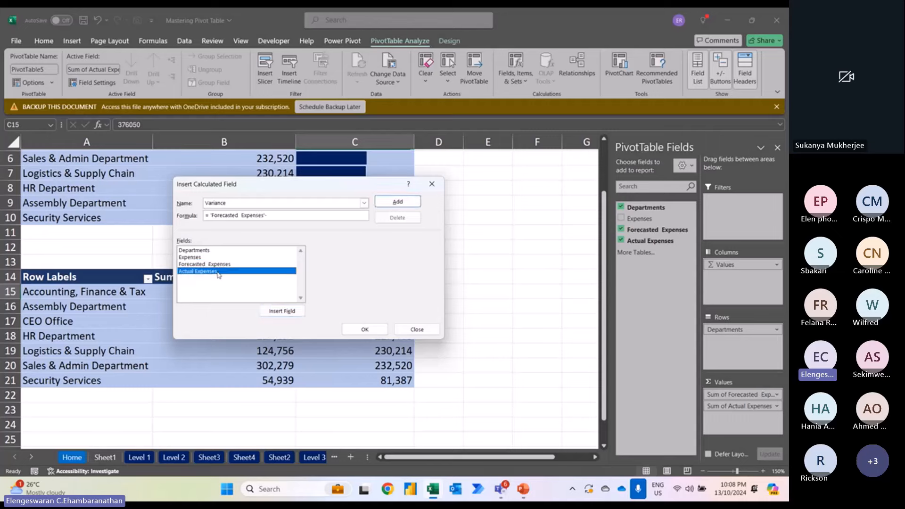
left_click(278, 312)
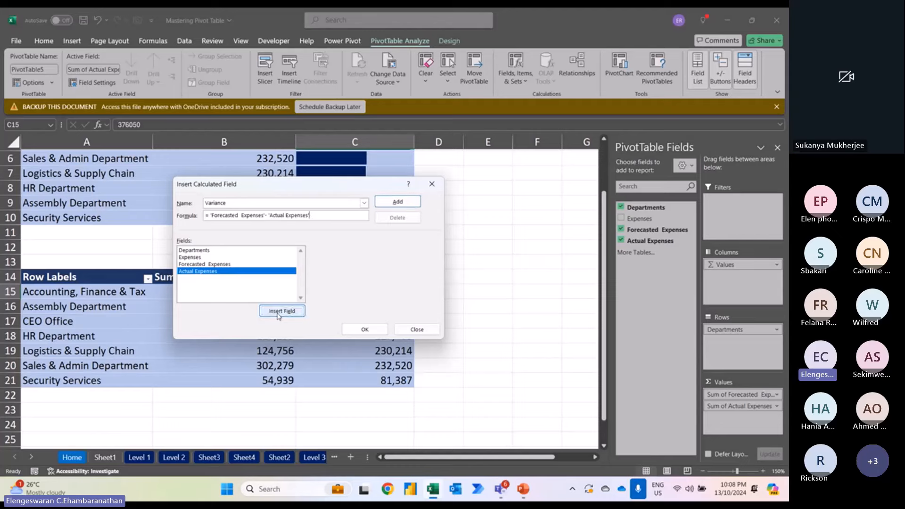
left_click(399, 210)
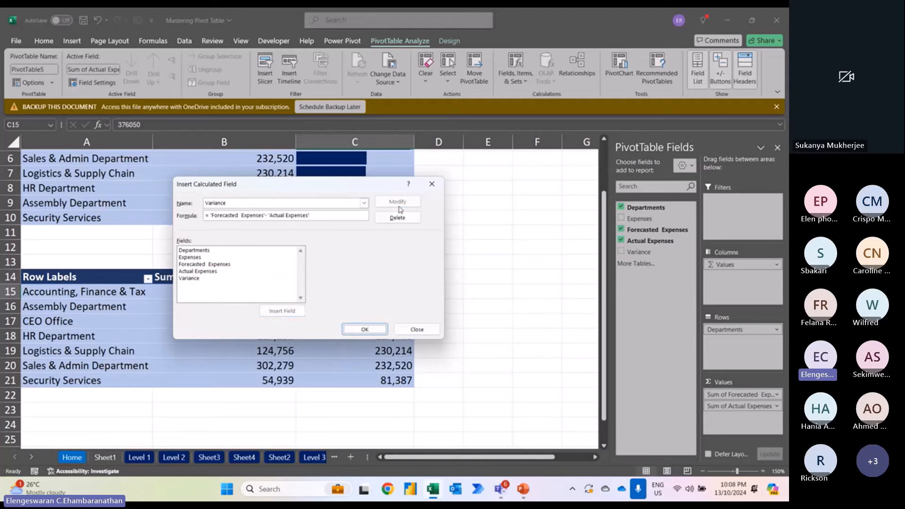
left_click(365, 329)
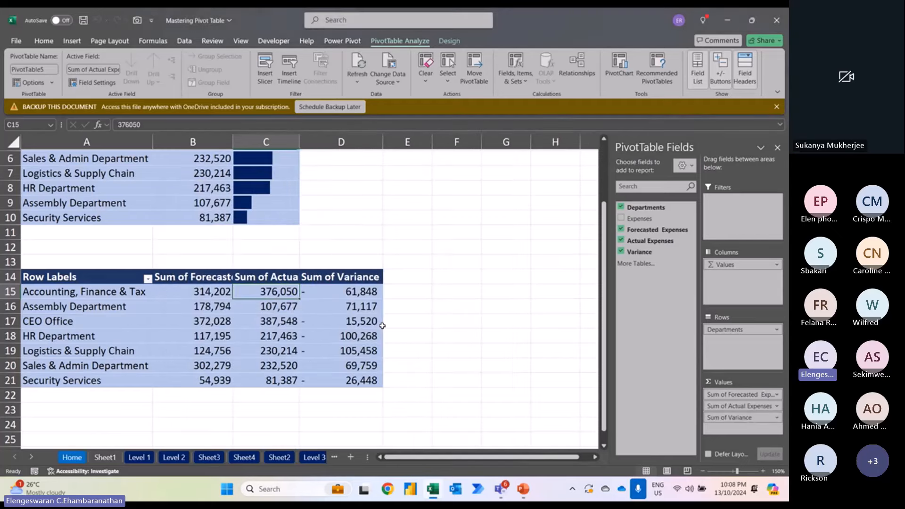
Step: Sort the lower PivotTable's departments by Sum of Variance from largest to smallest
left_click(358, 290)
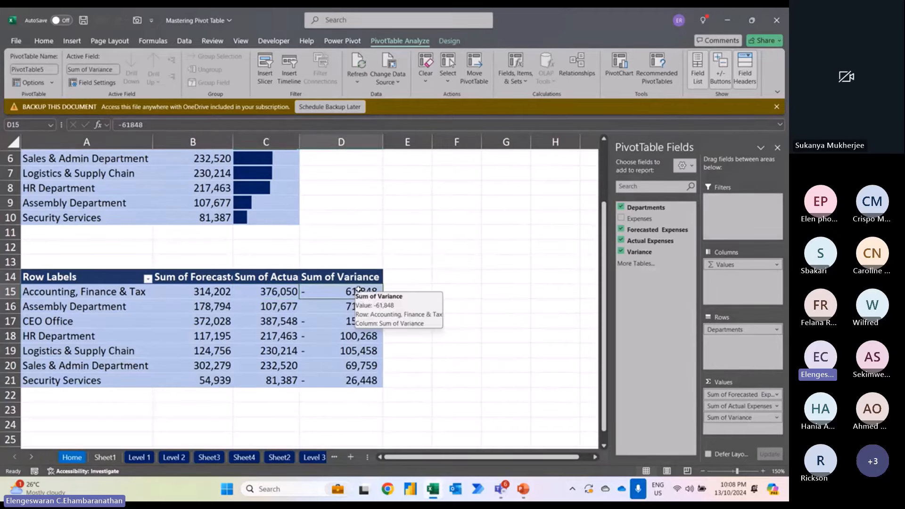
right_click(361, 292)
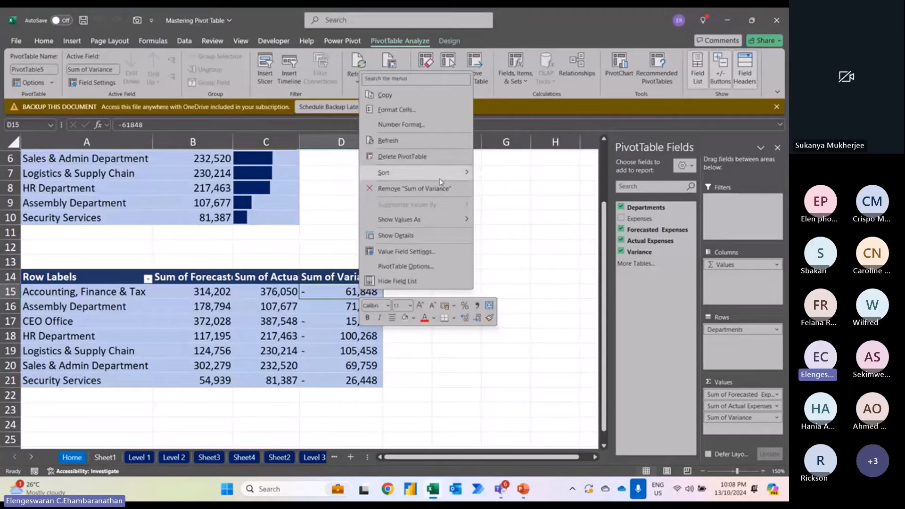
mouse_move(424, 172)
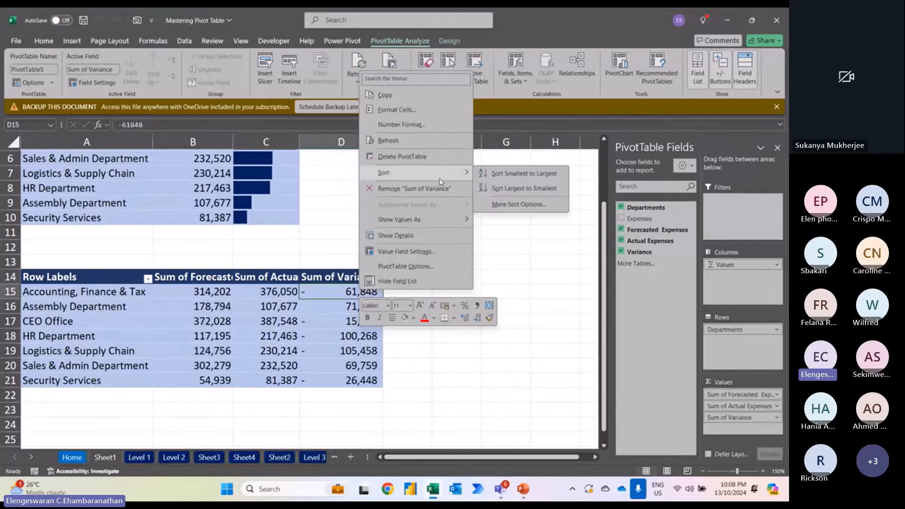
left_click(522, 189)
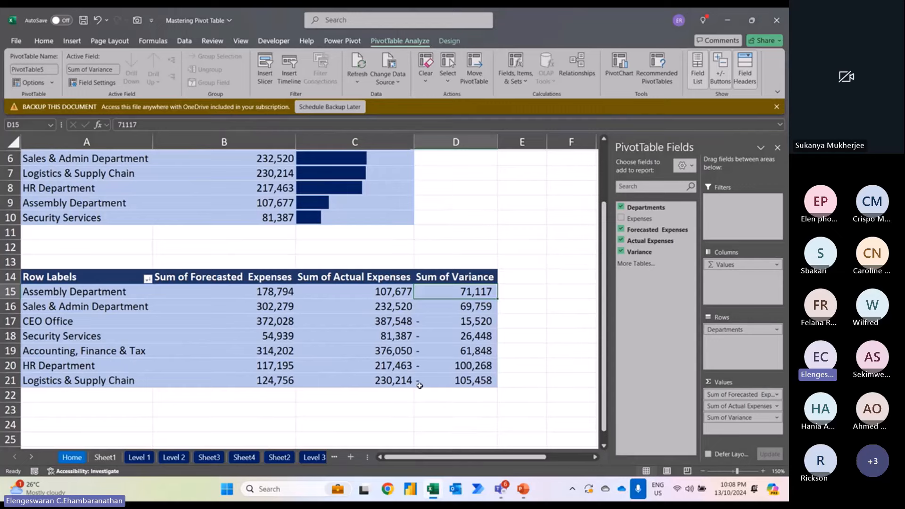
Step: Examine the sorted variance values from the Assembly Department down to Logistics & Supply Chain
key("shift+Down")
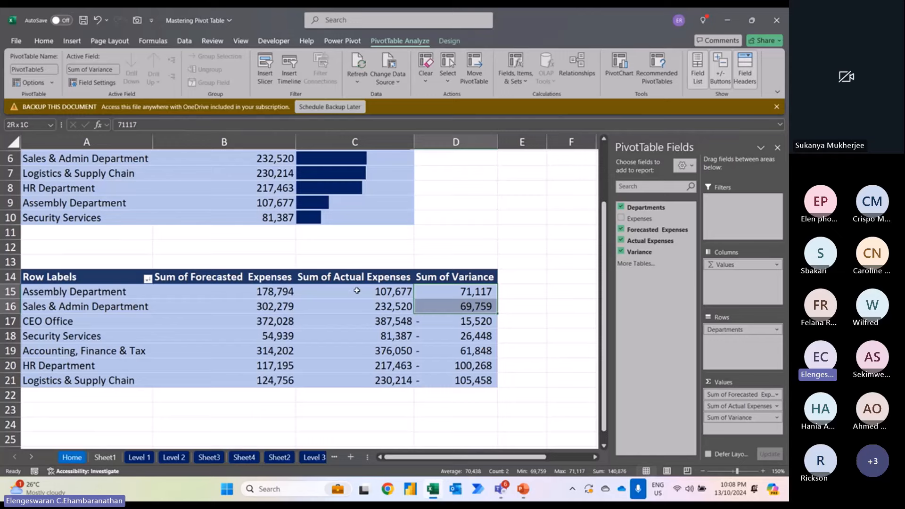
left_click(449, 323)
left_click(448, 330)
key("Down")
key("Down")
key("Down")
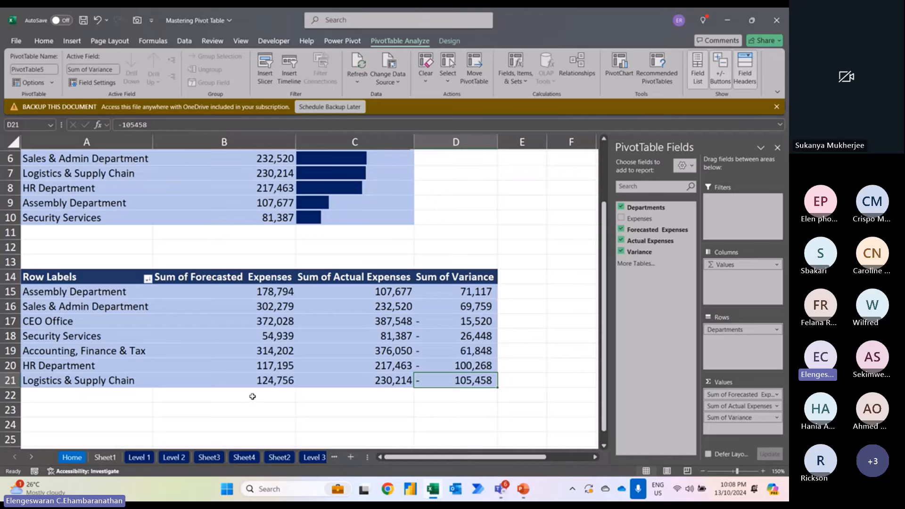
Step: Start another calculated field for the lower PivotTable and name it %
left_click(465, 290)
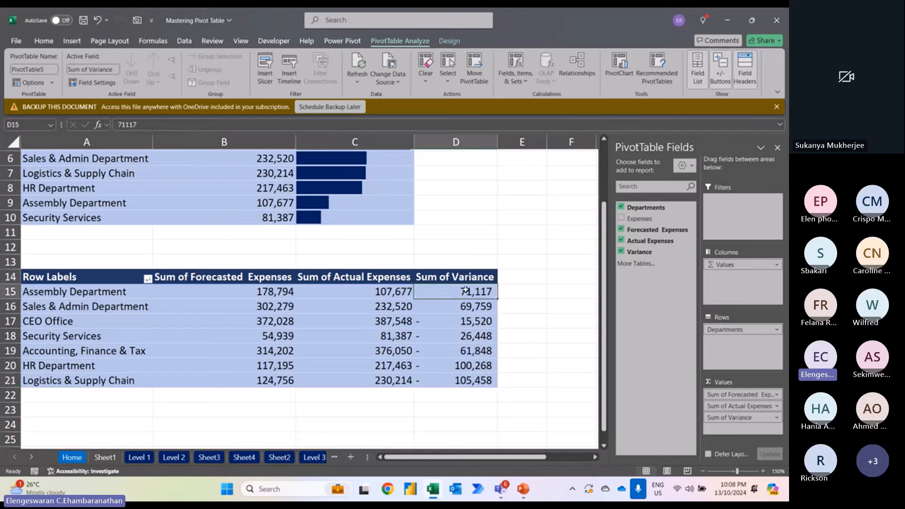
left_click(514, 81)
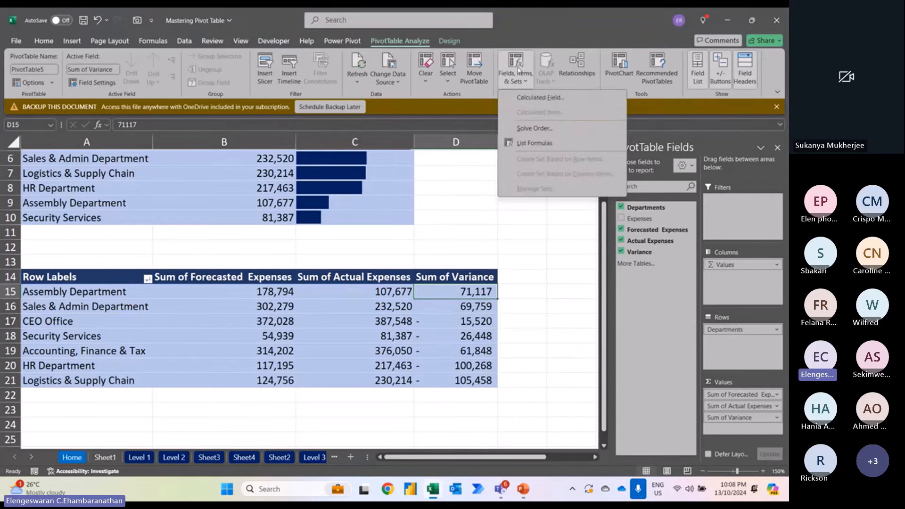
left_click(540, 97)
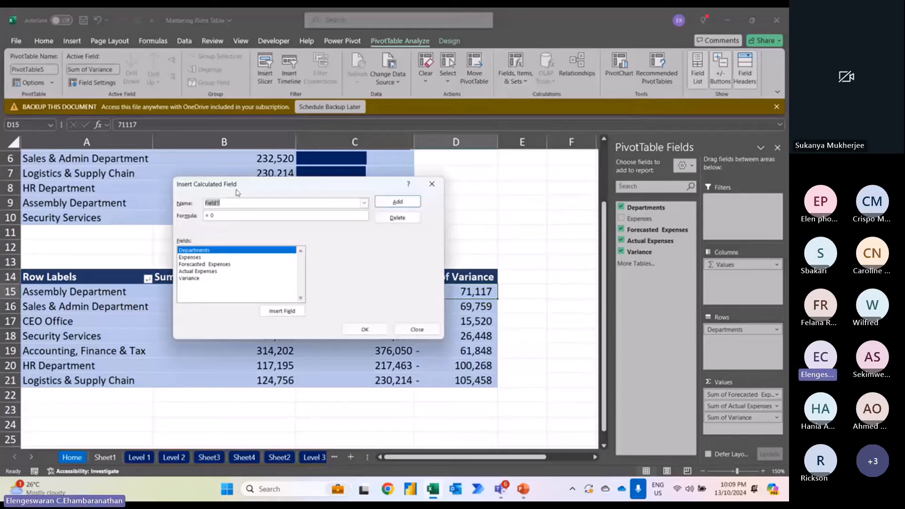
type("%")
key("BackSpace")
Step: Define the % formula as Variance divided by Forecasted Expenses and add the calculated field to the PivotTable
left_click(188, 278)
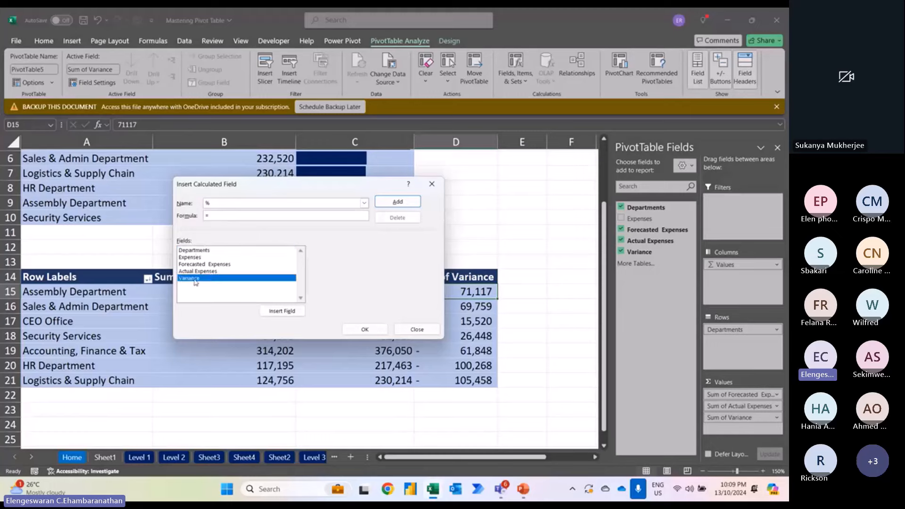
left_click(278, 311)
type("/")
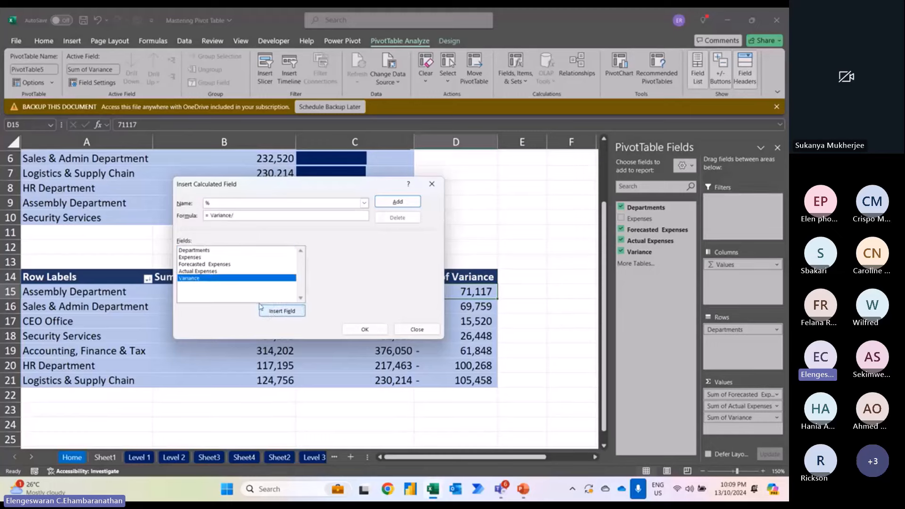
left_click(229, 265)
left_click(282, 311)
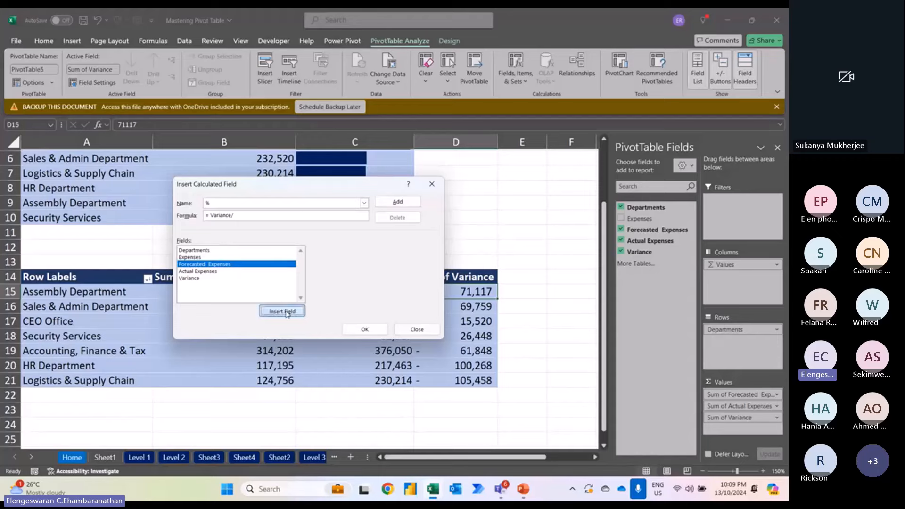
left_click(398, 202)
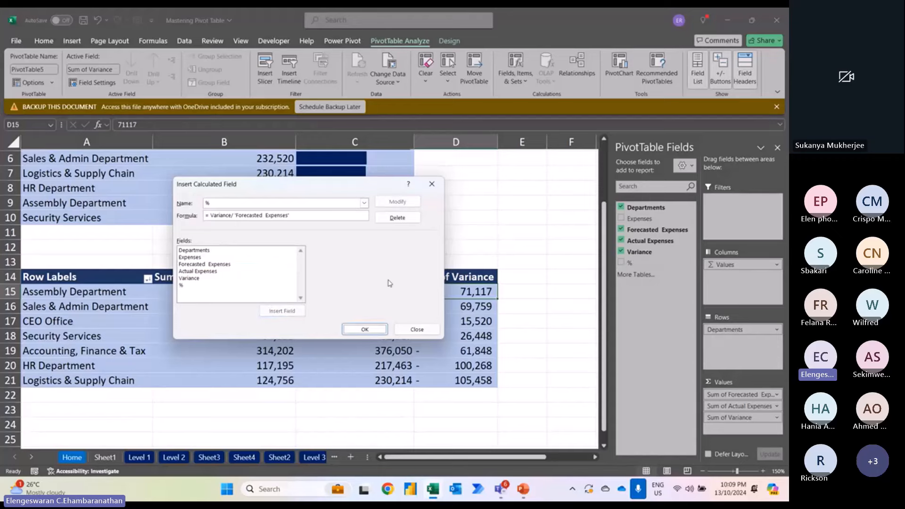
left_click(370, 329)
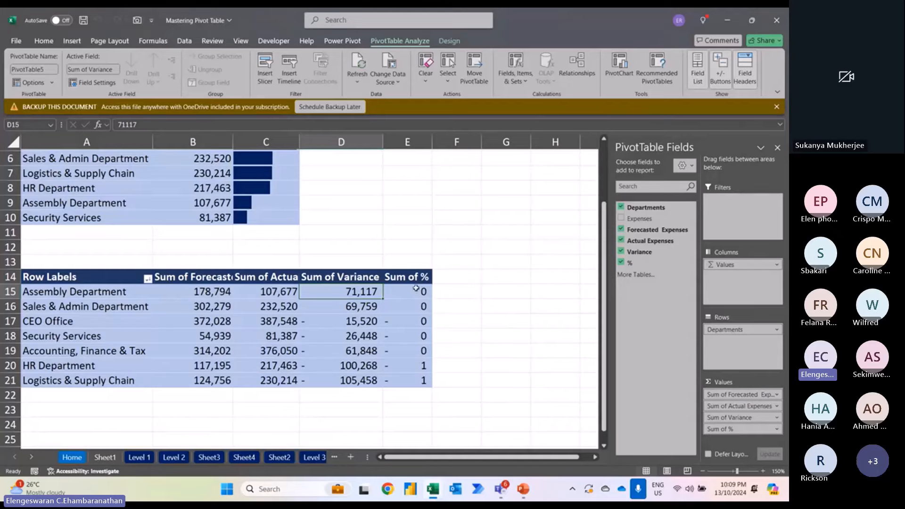
Step: Format the Sum of % values as Percentage with 0 decimal places
left_click(417, 291)
right_click(414, 293)
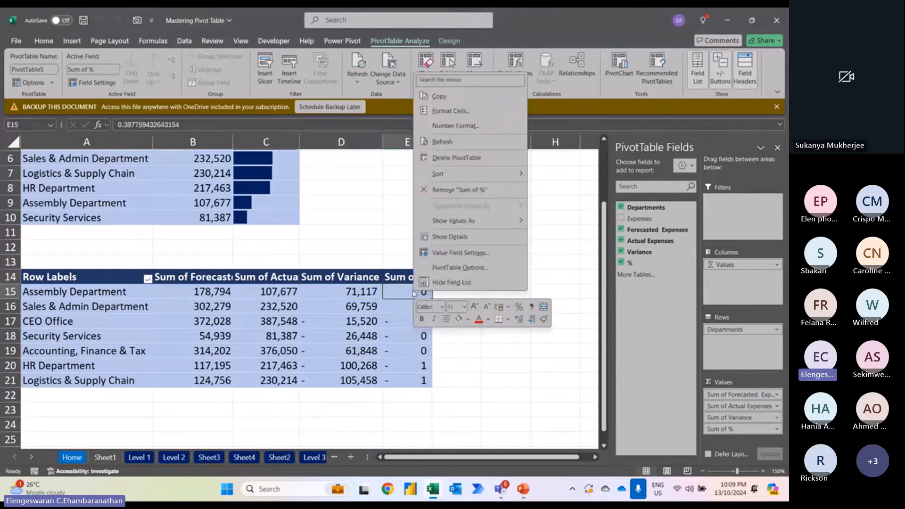
left_click(475, 127)
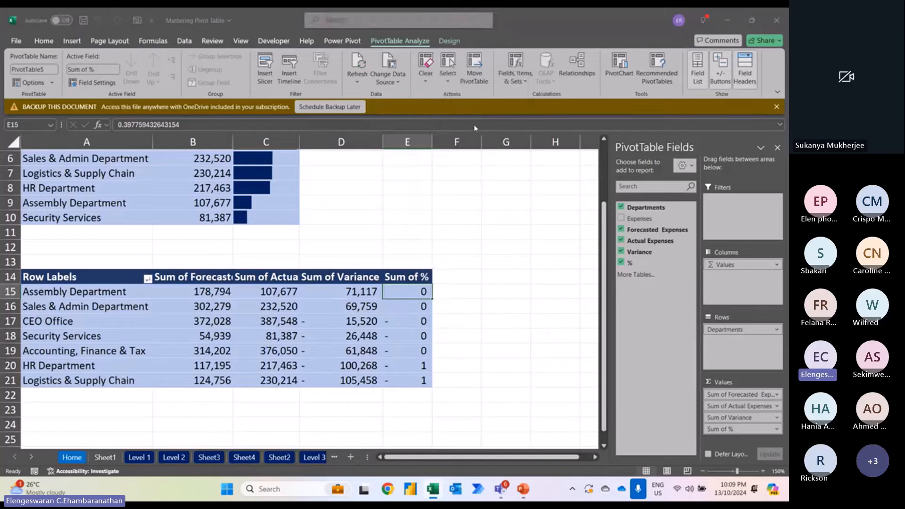
left_click(366, 99)
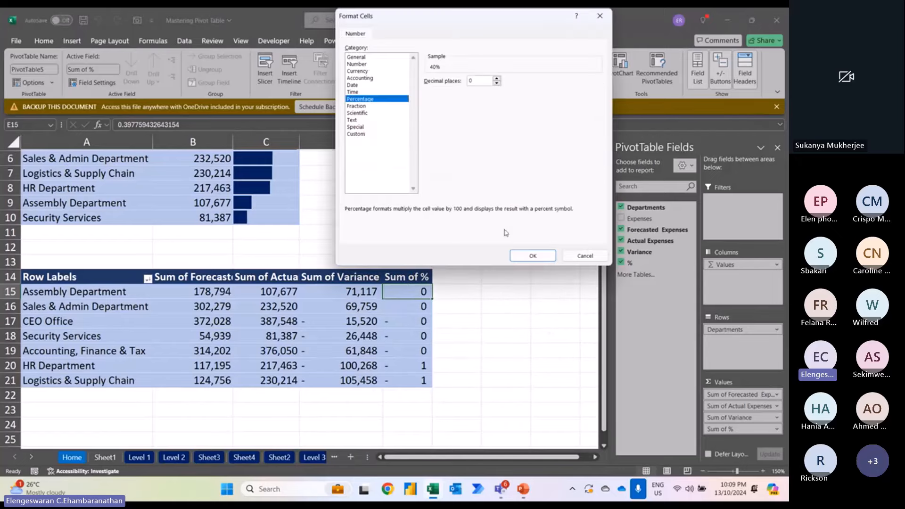
left_click(521, 255)
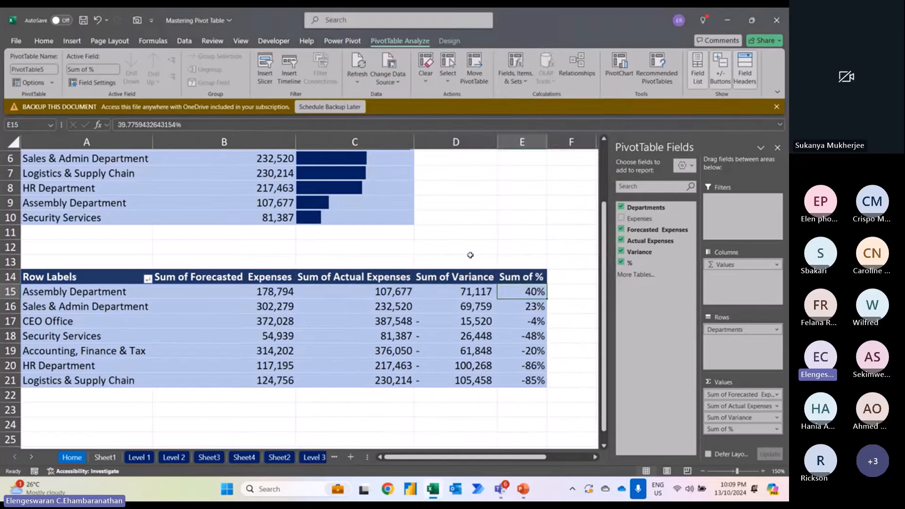
Step: Remove "Sum of" from the lower PivotTable's four value headers by replacing all occurrences with nothing
key("Up")
key("shift+Left")
key("shift+Left")
key("shift+Left")
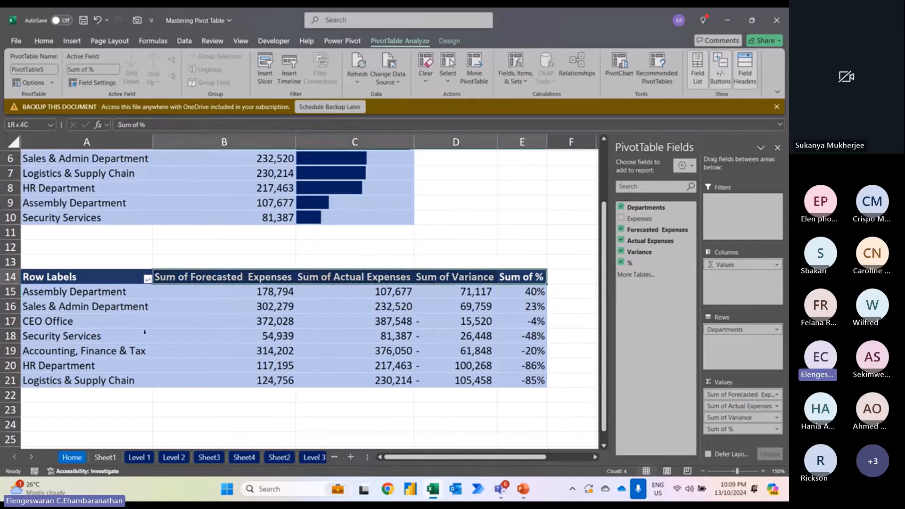
key("ctrl+h")
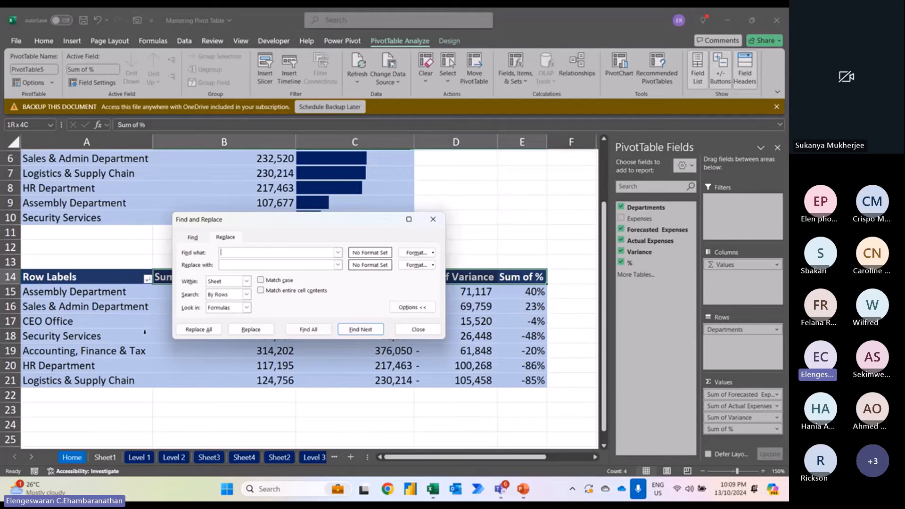
type("Sum of")
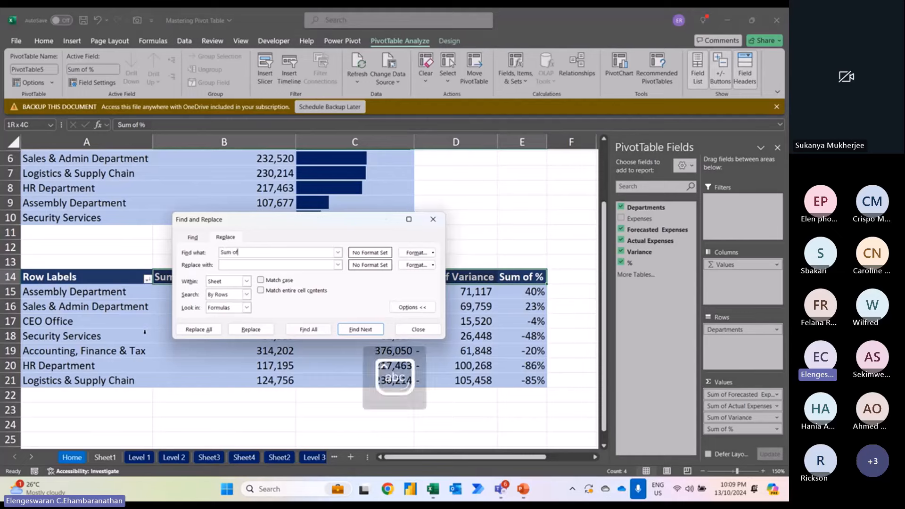
left_click(199, 329)
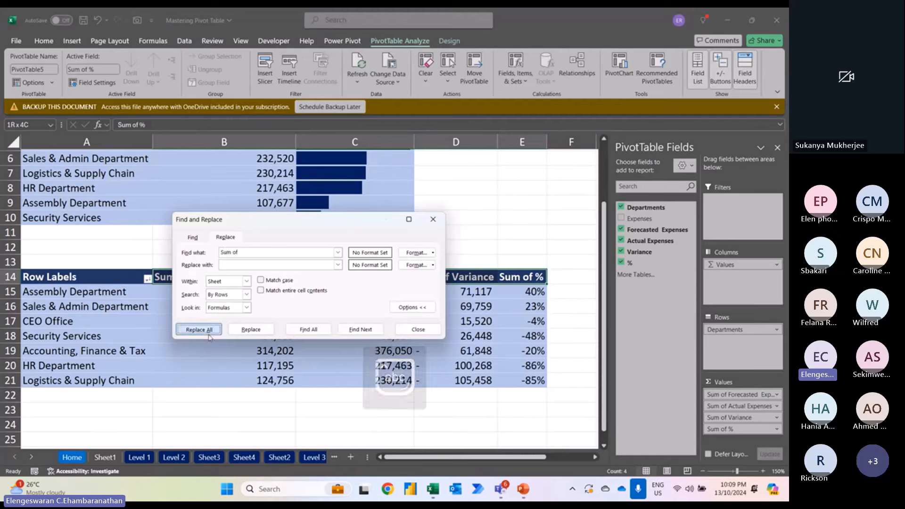
left_click(398, 276)
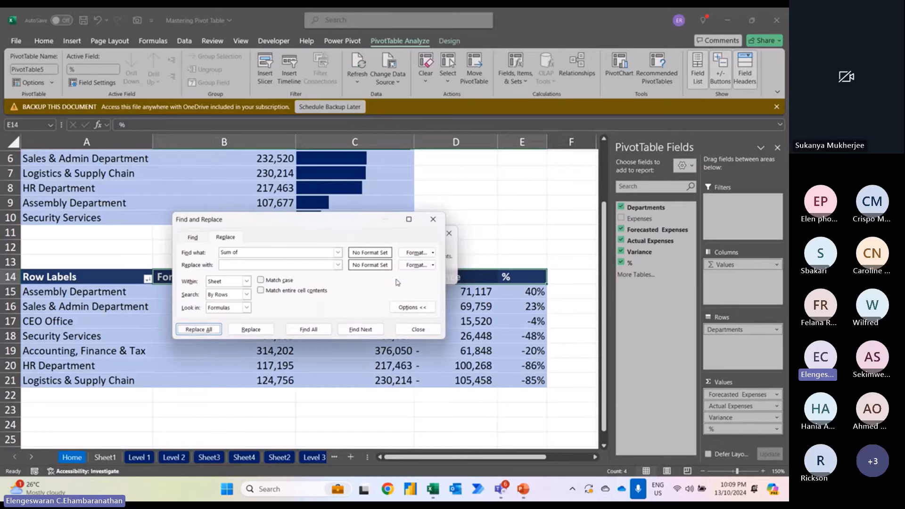
left_click(408, 331)
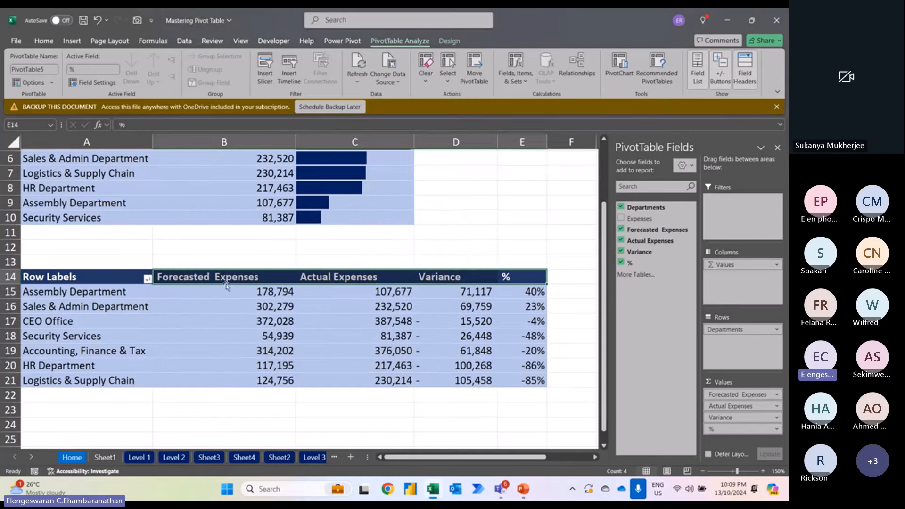
Step: Center the Forecasted Expenses, Actual Expenses, Variance and % headers of the lower PivotTable
left_click(44, 41)
left_click(200, 76)
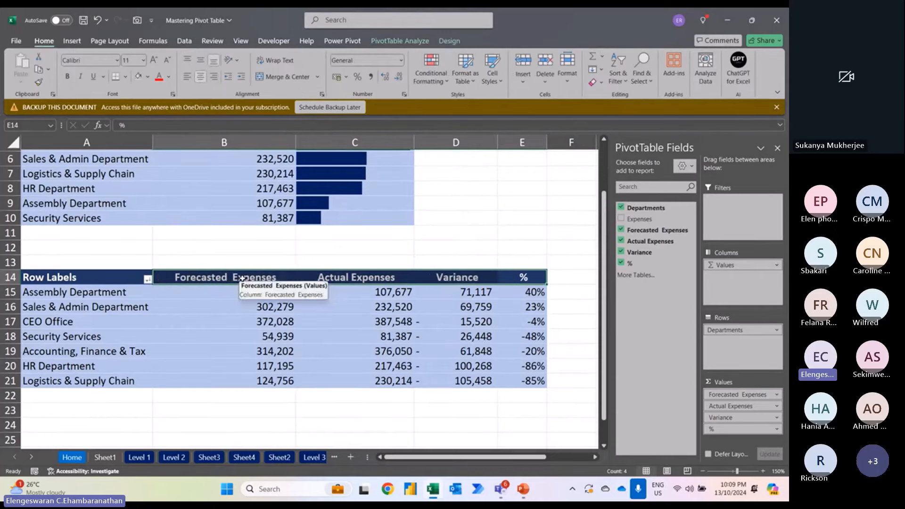
scroll(242, 279, "up", 2)
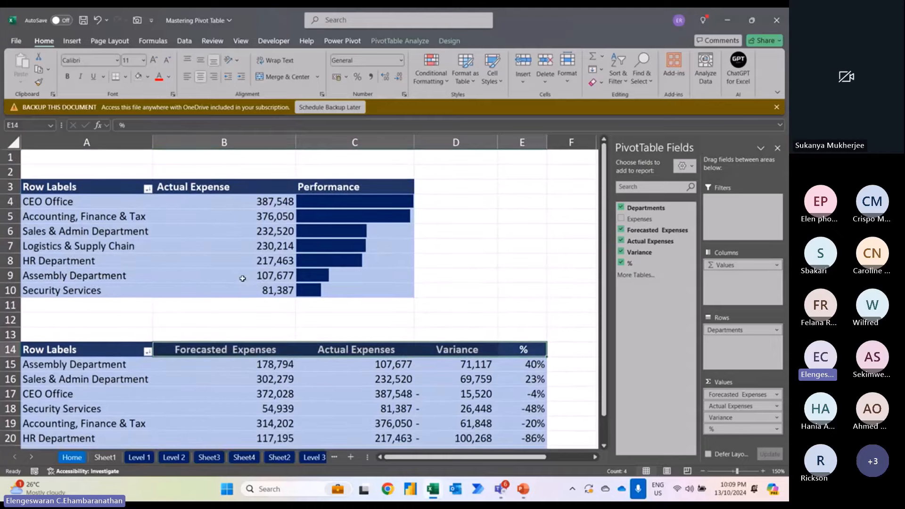
scroll(243, 279, "down", 2)
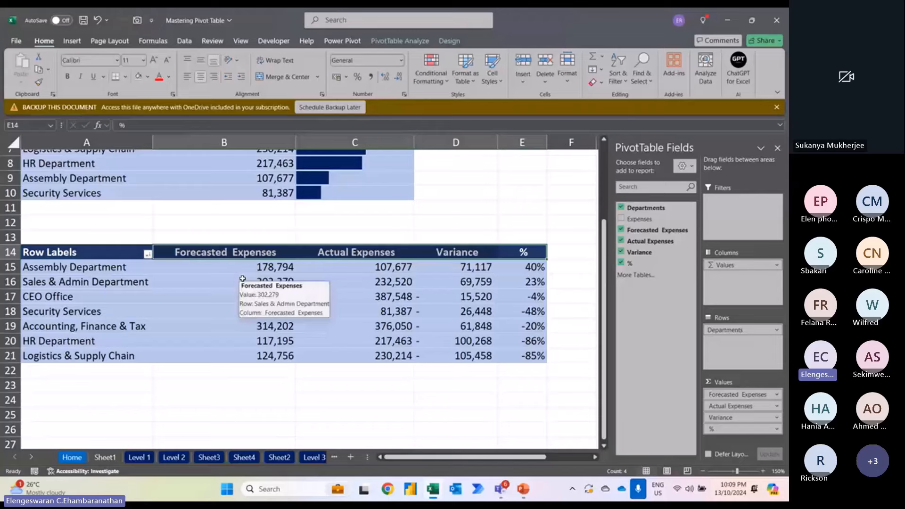
scroll(243, 279, "down", 1)
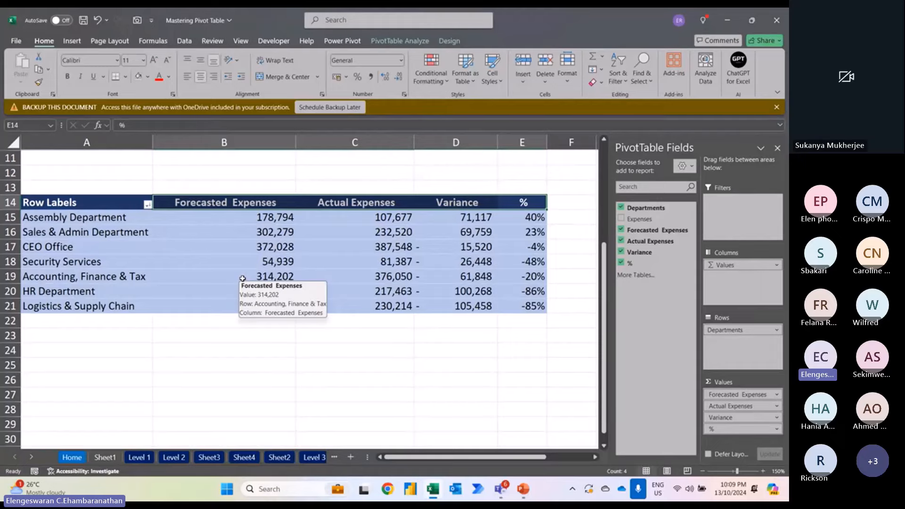
Step: Go to the Level 5 sheet and examine the manufacturers listed in the car data
left_click(311, 457)
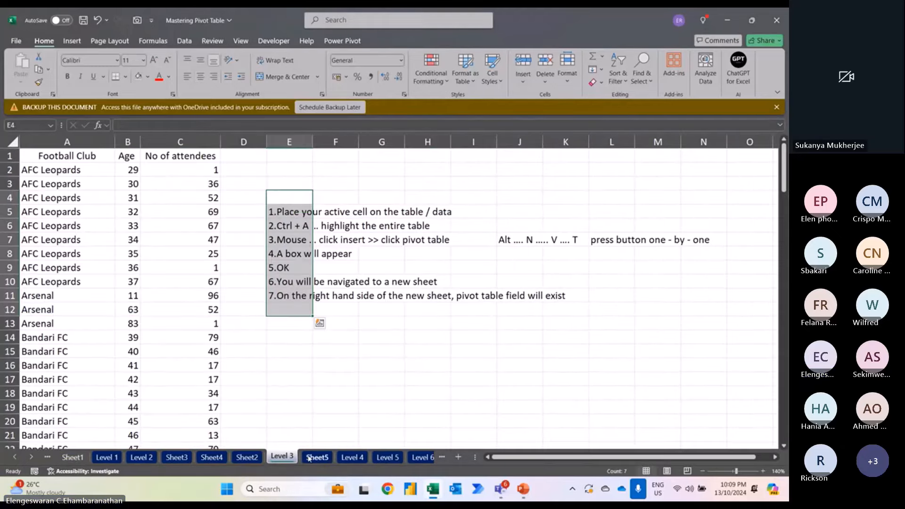
left_click(309, 457)
left_click(309, 458)
left_click(310, 458)
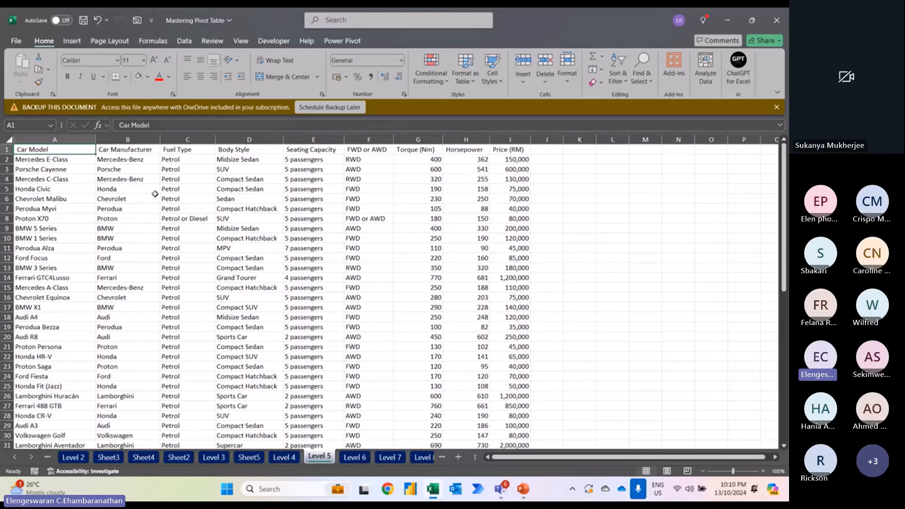
left_click_drag(127, 180, 126, 230)
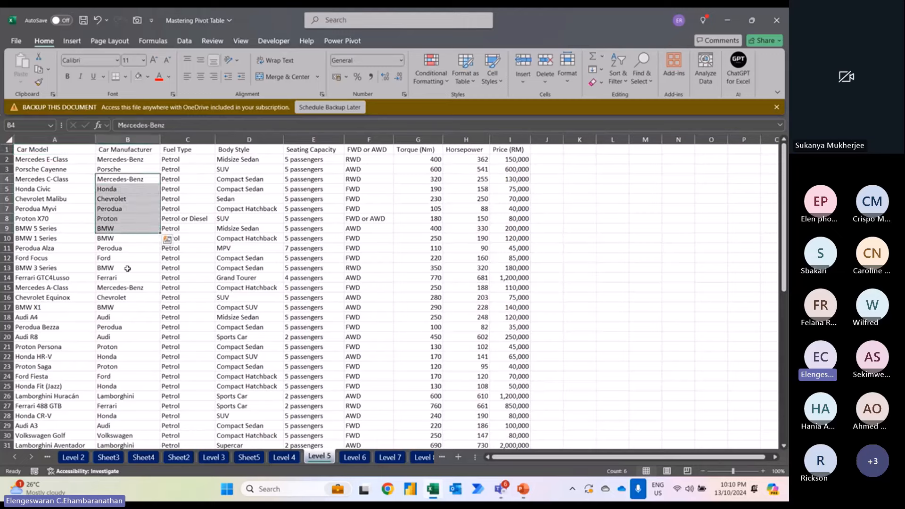
left_click_drag(127, 268, 140, 355)
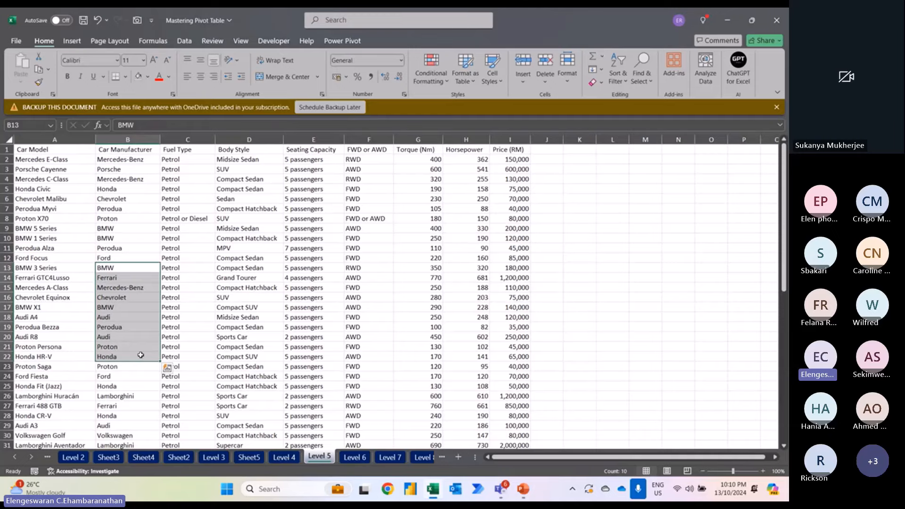
Step: Copy the seven PivotTable instruction notes from the Level 4 sheet to the Level 5 sheet, starting at cell K3
left_click(284, 457)
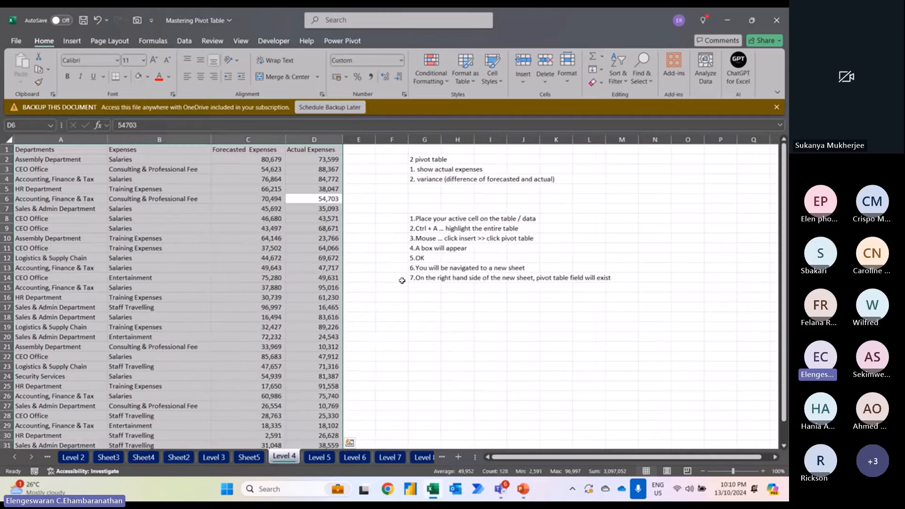
left_click_drag(427, 211, 431, 311)
key("ctrl+c")
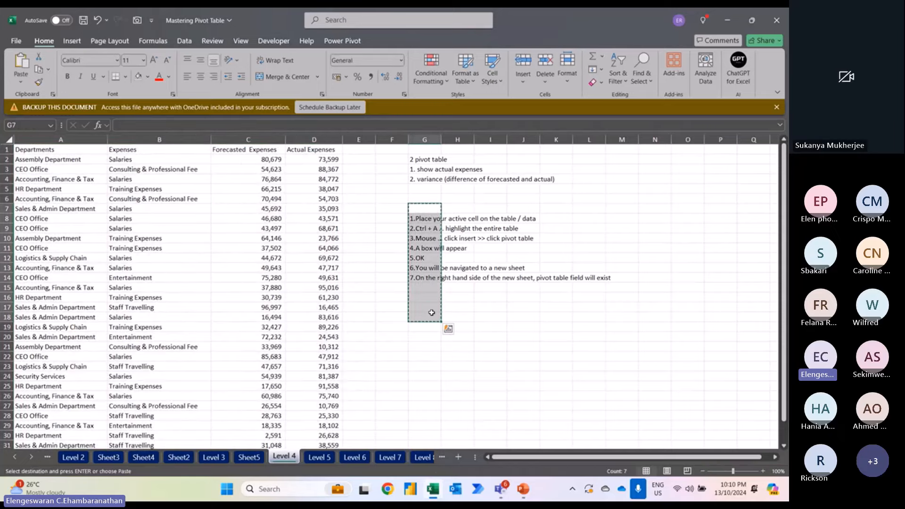
left_click(320, 456)
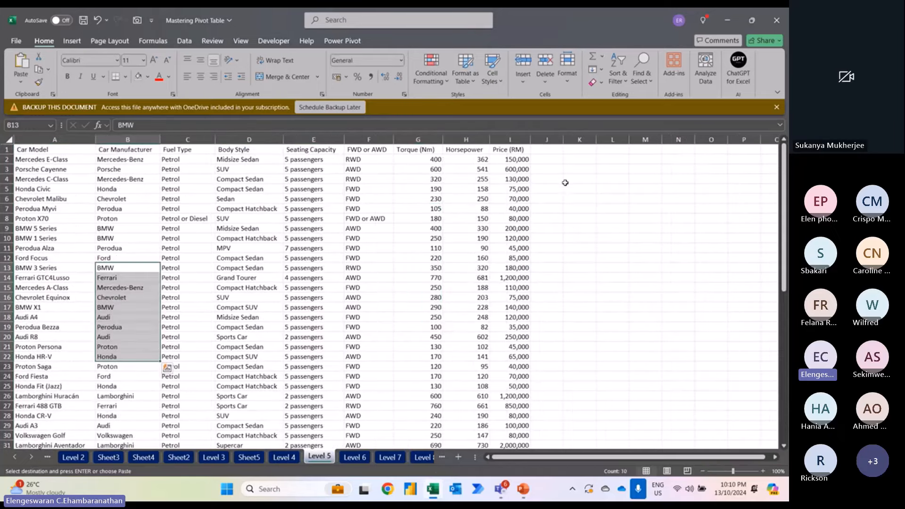
left_click(584, 169)
key("ctrl+v")
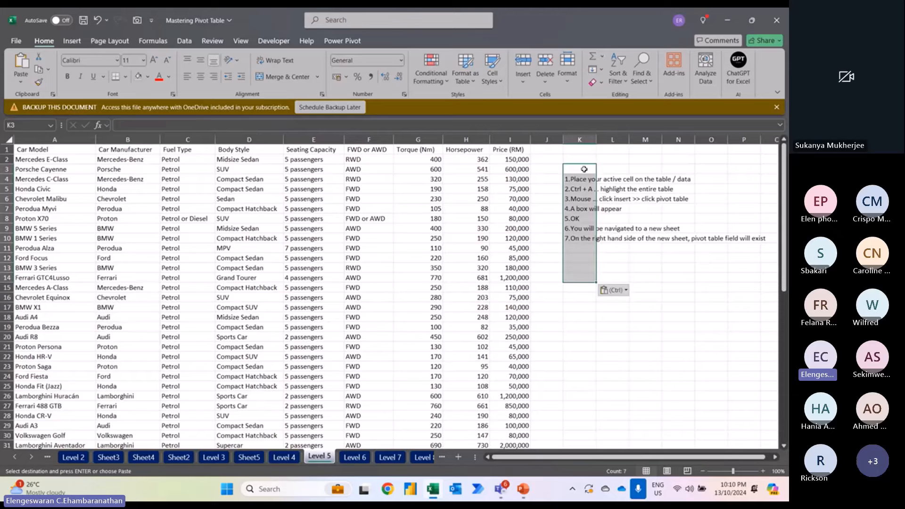
Step: Create a PivotTable on a new worksheet from the whole Level 5 car table, range A1:I60
left_click(521, 181)
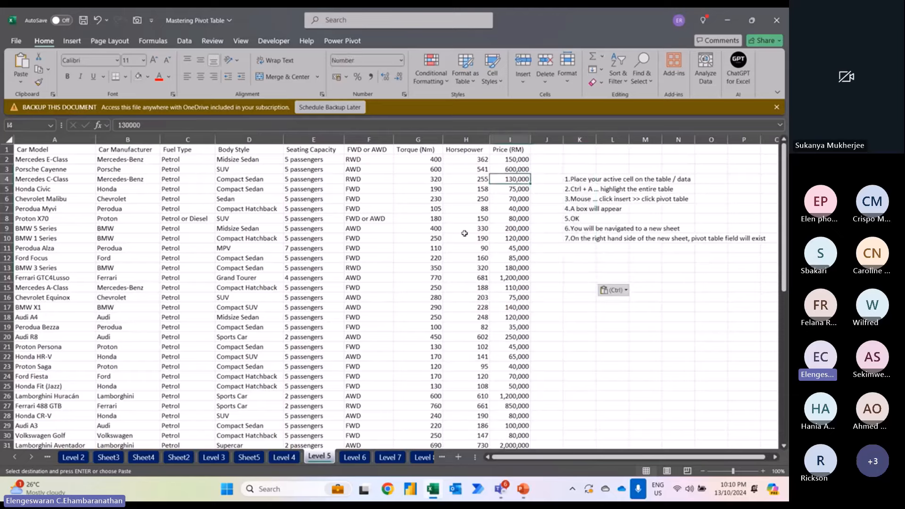
key("ctrl+a")
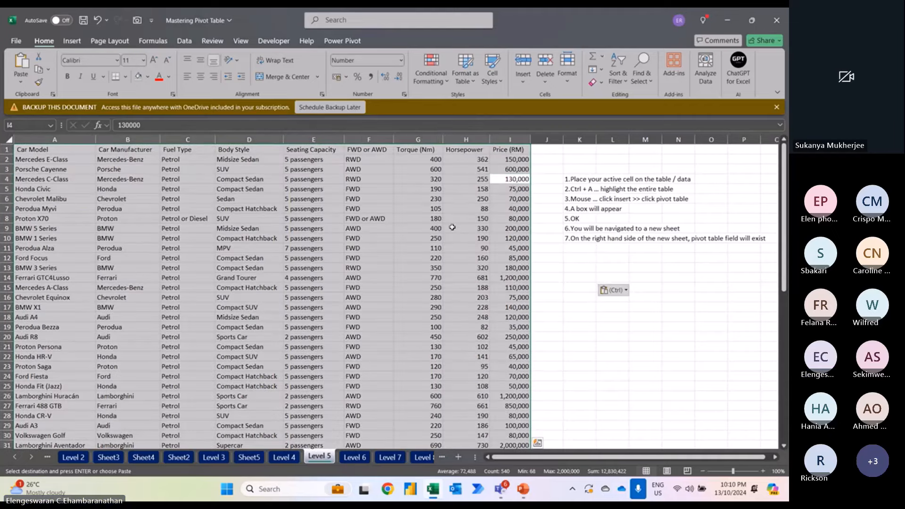
left_click(71, 40)
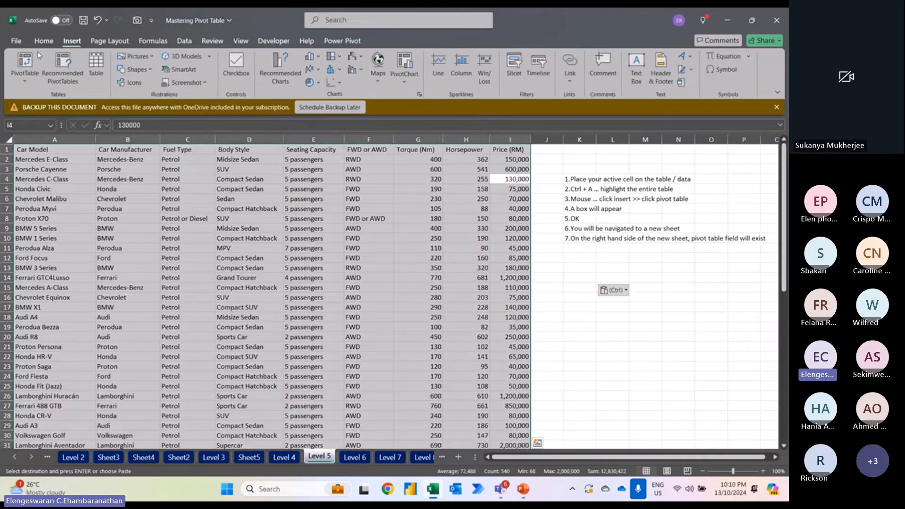
left_click(25, 62)
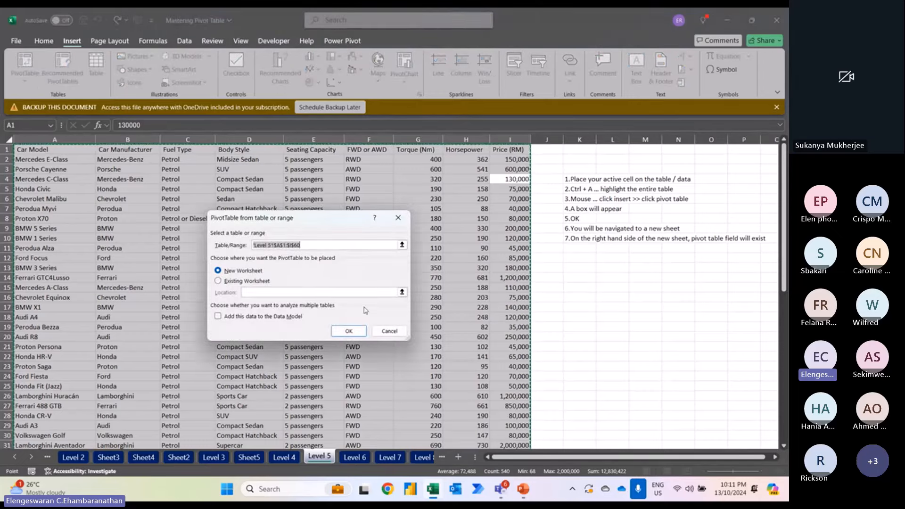
left_click(348, 331)
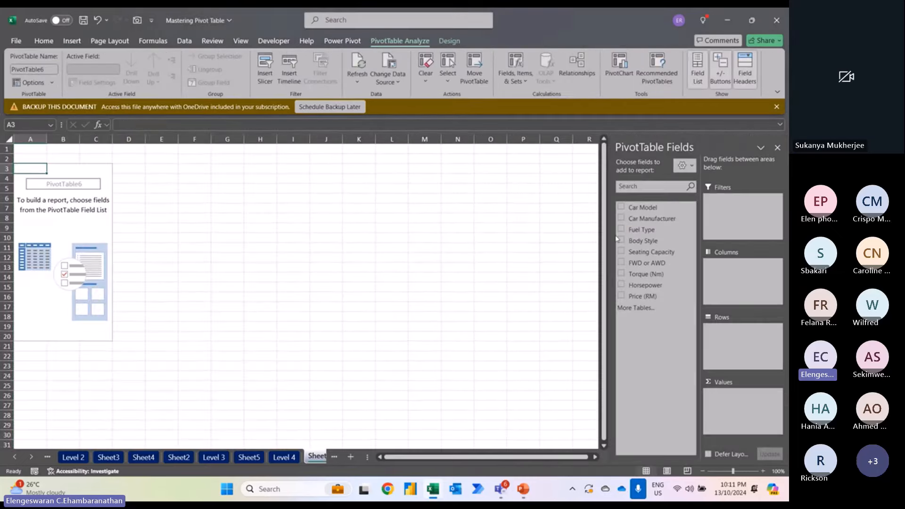
Step: Build the PivotTable with Car Manufacturer as rows and Price (RM) as values, summarized by Max
left_click(621, 219)
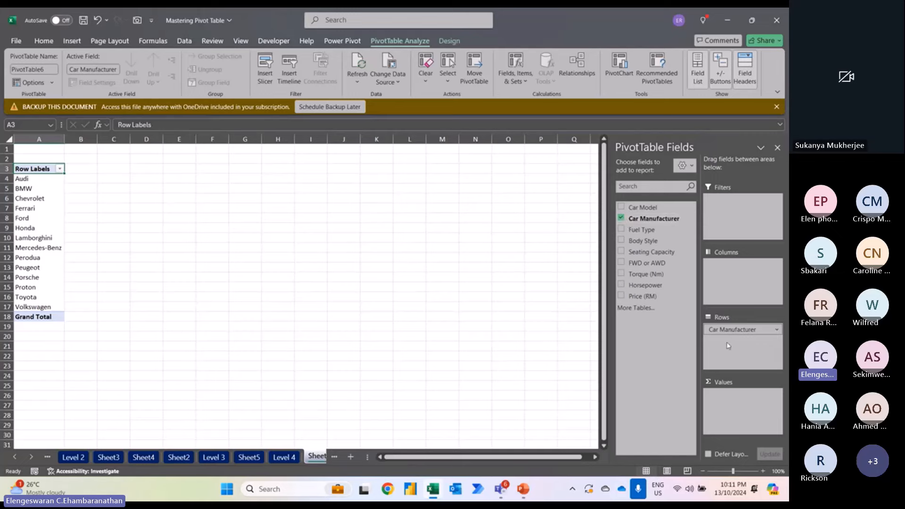
left_click(622, 296)
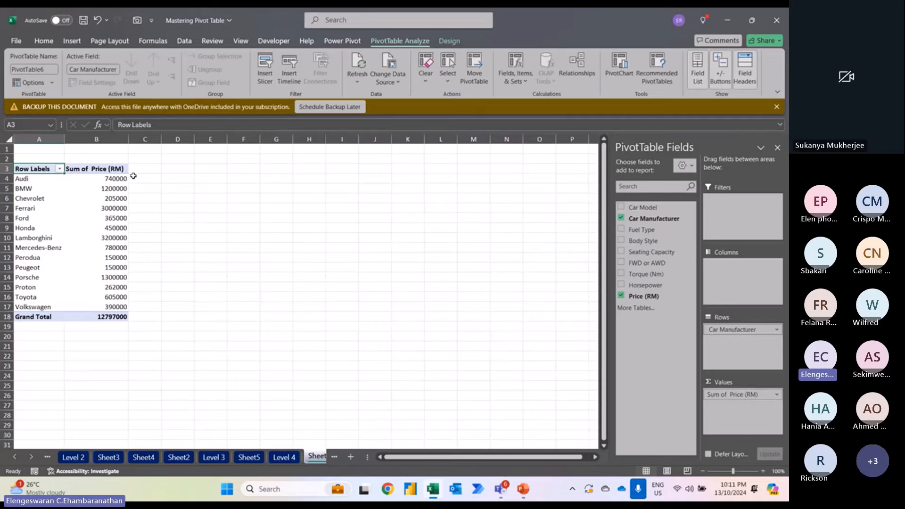
left_click(118, 179)
right_click(118, 179)
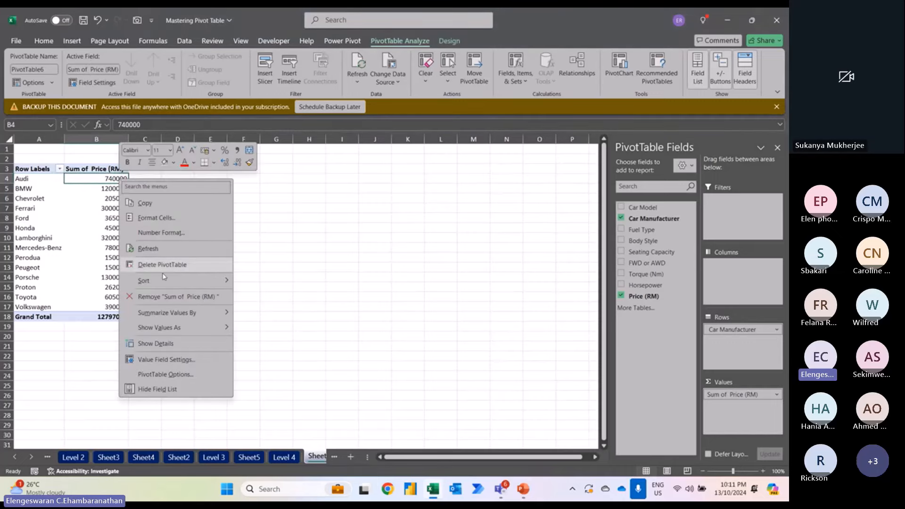
mouse_move(165, 310)
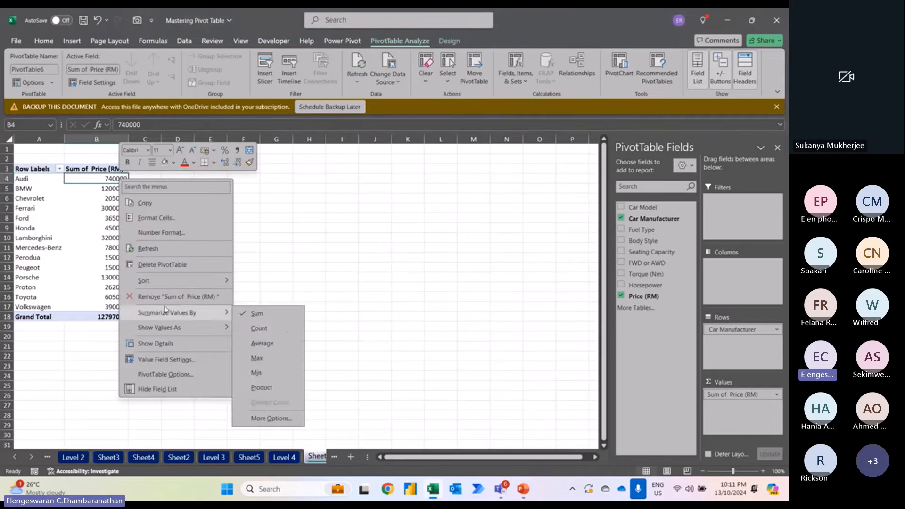
left_click(277, 361)
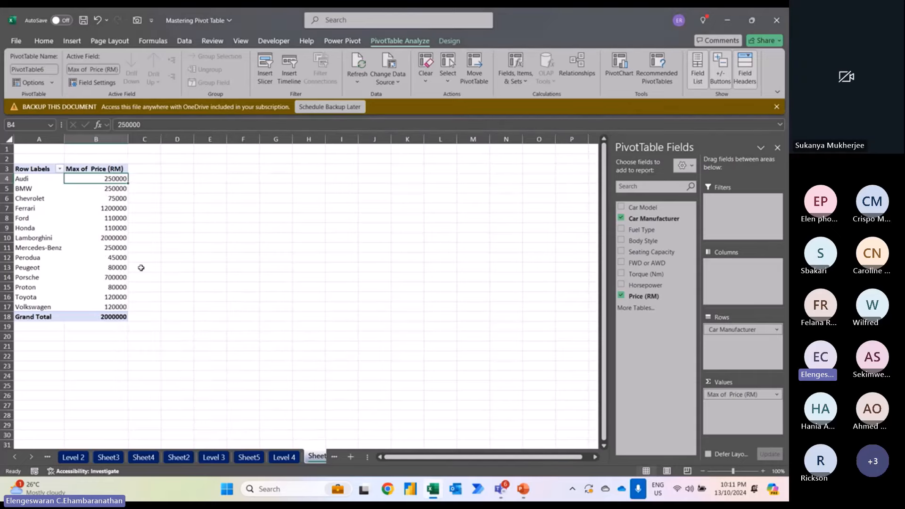
right_click(99, 180)
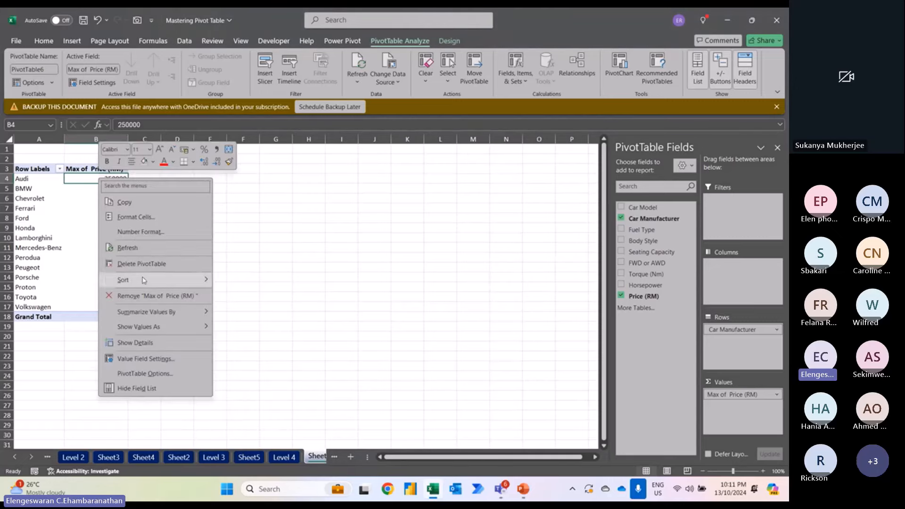
mouse_move(142, 280)
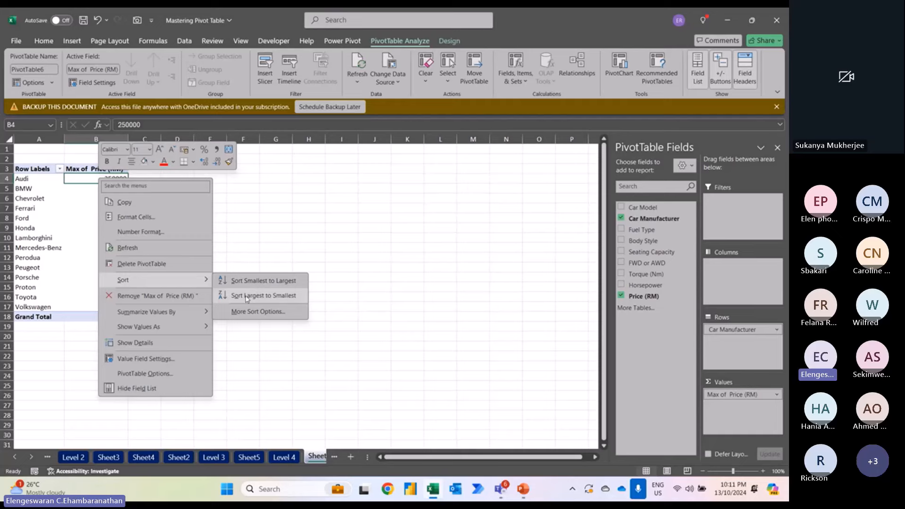
key("Escape")
key("Escape")
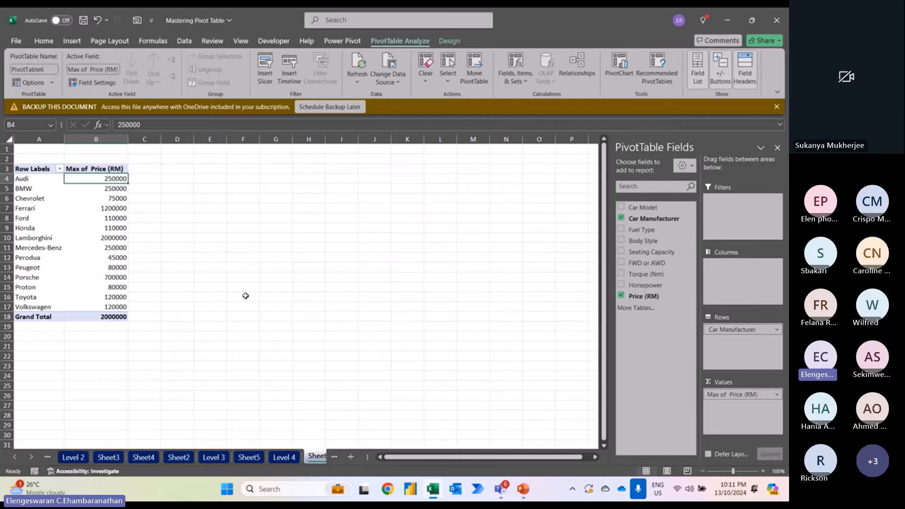
key("Down")
key("shift+Down")
key("shift+Down")
key("shift+Down")
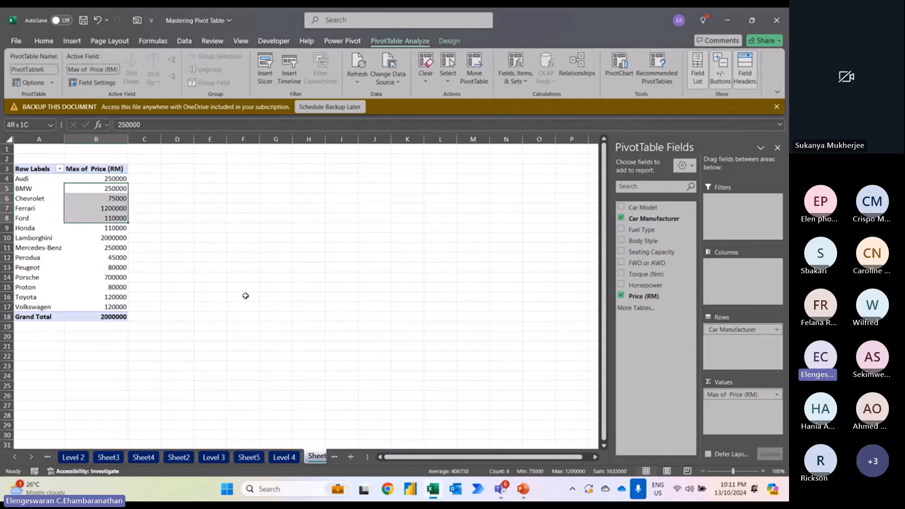
right_click(120, 190)
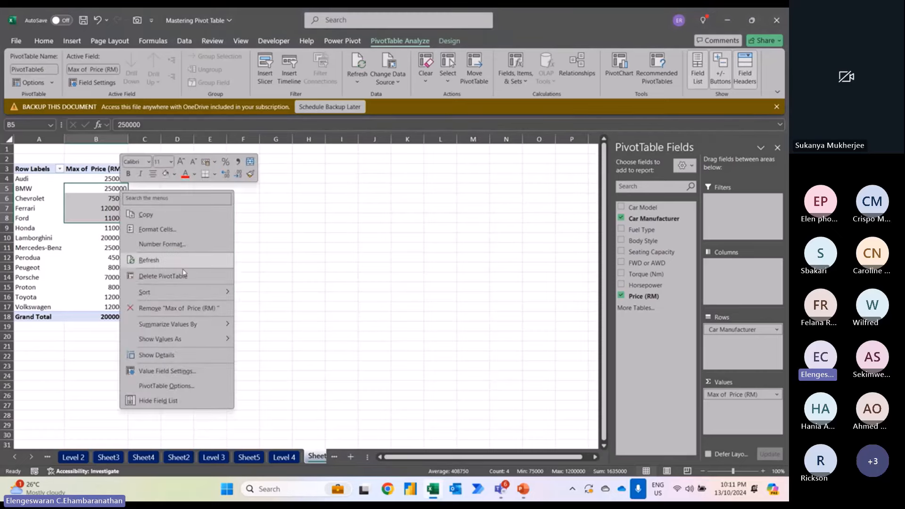
mouse_move(189, 292)
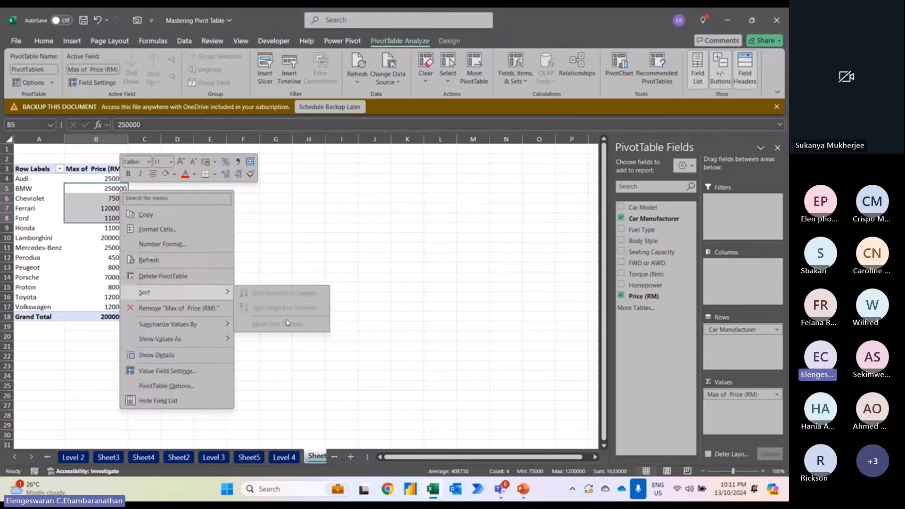
key("Escape")
Step: Sort the car manufacturers by their maximum price from largest to smallest
left_click(107, 177)
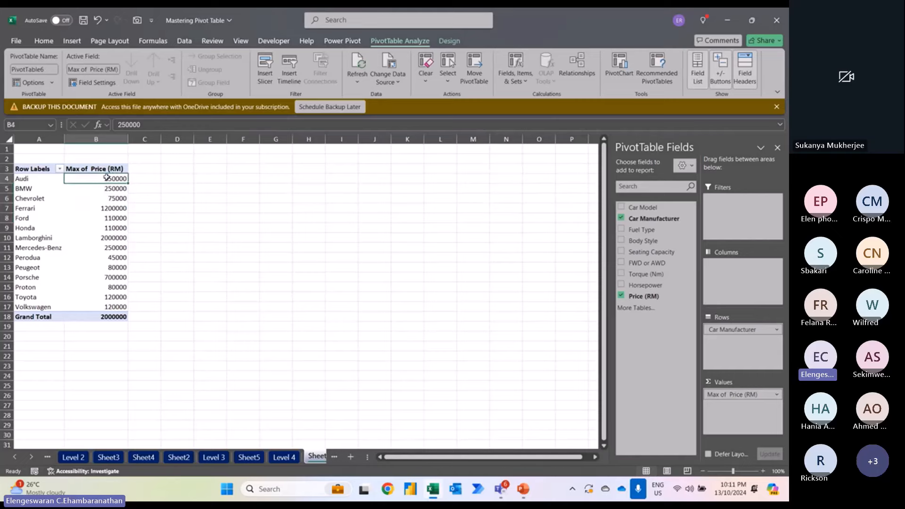
right_click(107, 178)
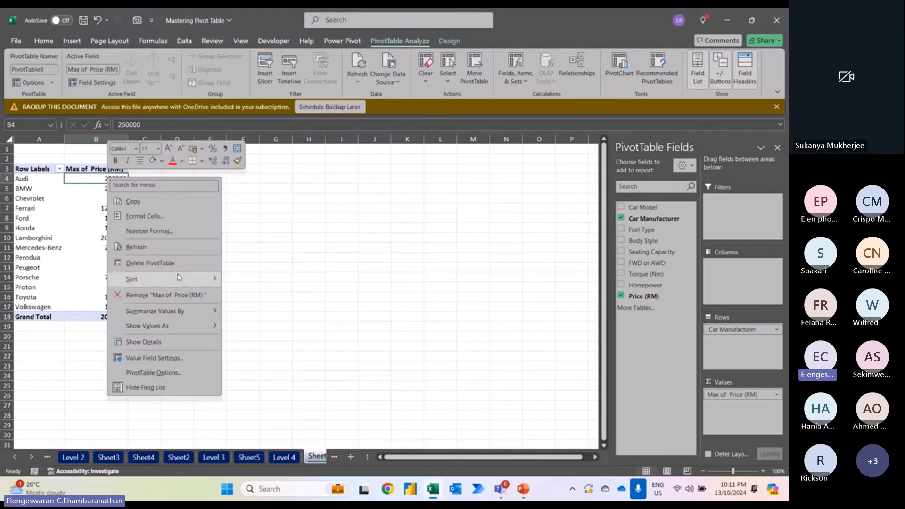
mouse_move(178, 279)
left_click(277, 296)
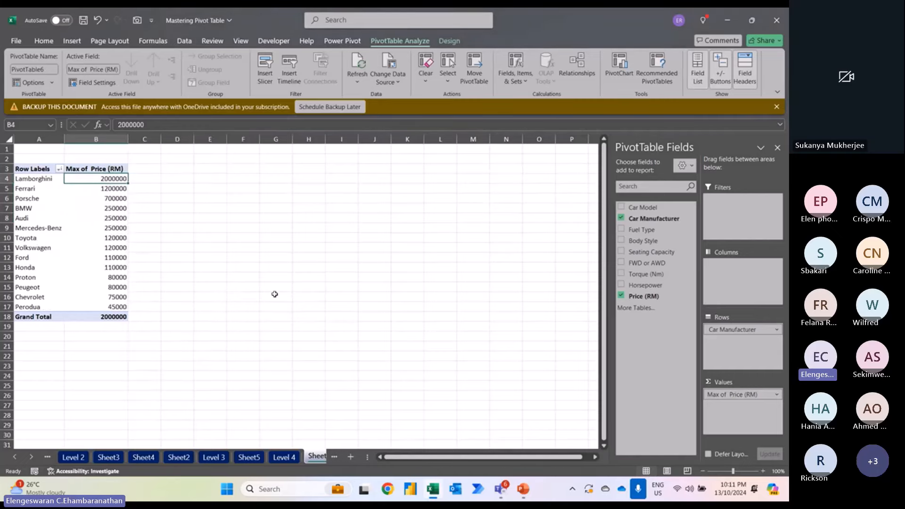
Step: Format the maximum price values as Number with a thousands separator and 0 decimal places
right_click(94, 178)
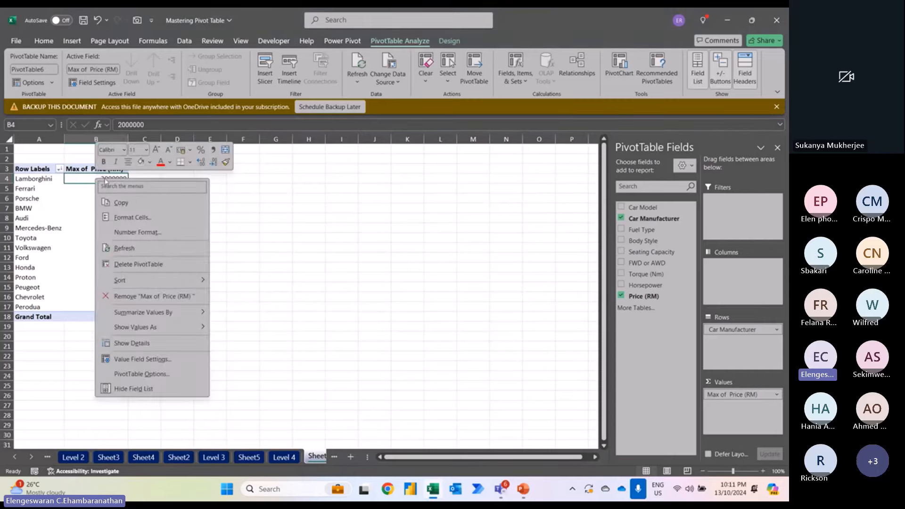
left_click(151, 231)
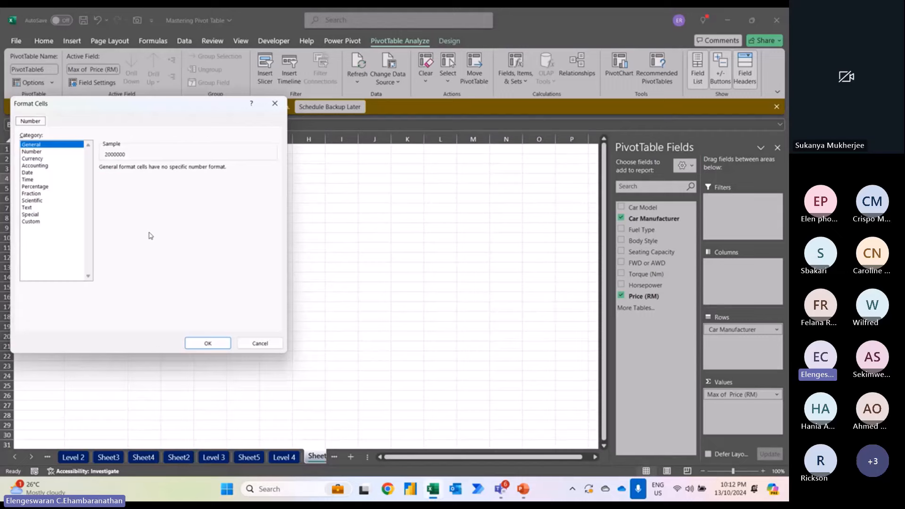
left_click(40, 152)
left_click(103, 181)
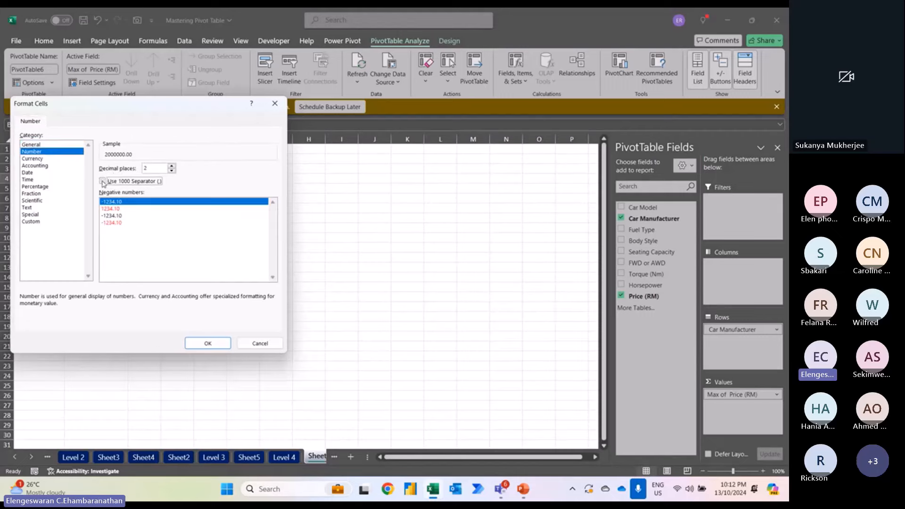
left_click(172, 171)
left_click(172, 171)
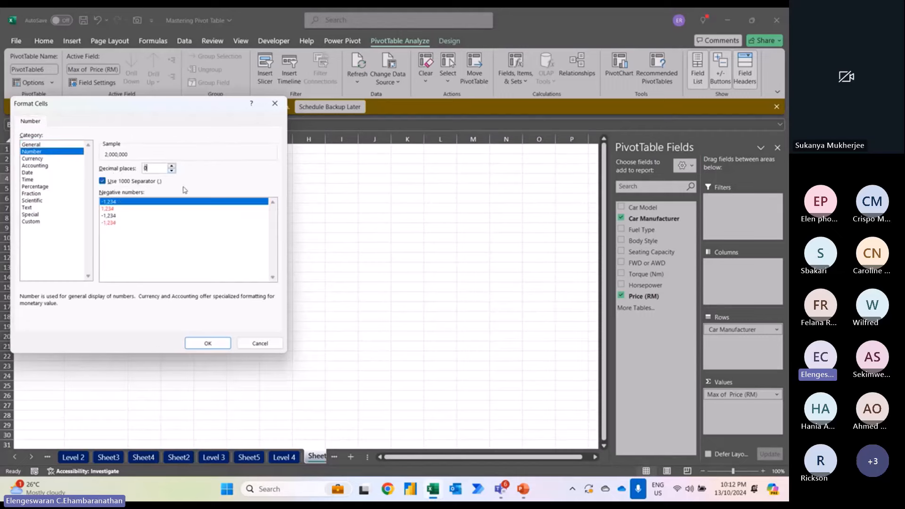
left_click(207, 344)
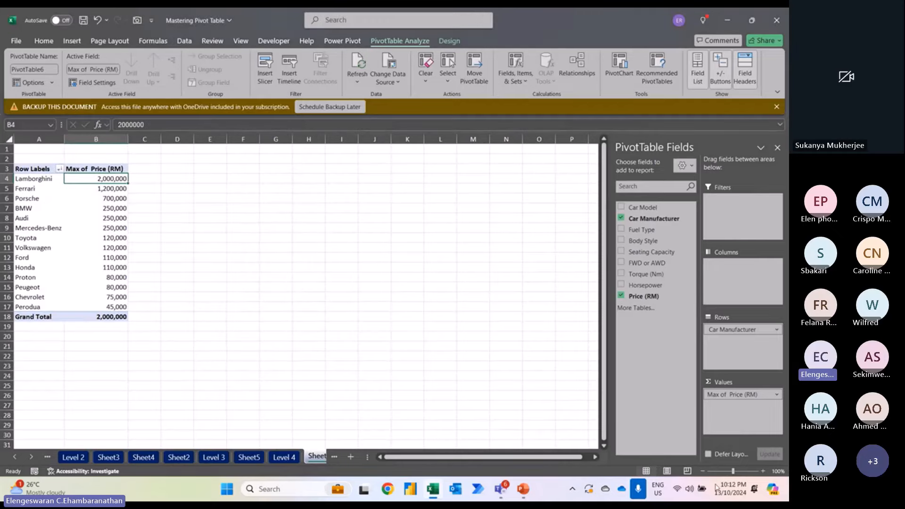
Step: Enlarge the worksheet view to 150% to read the manufacturer price PivotTable
left_click(763, 472)
left_click(763, 471)
left_click(763, 471)
left_click(763, 471)
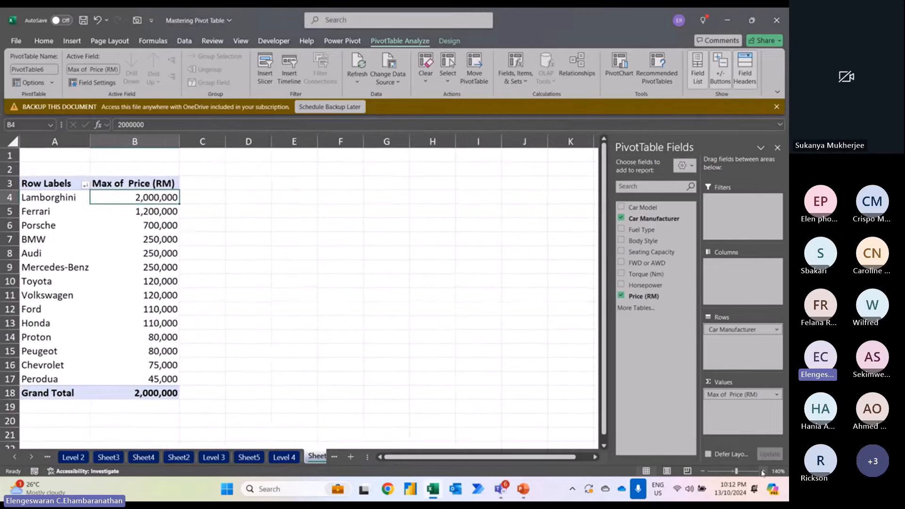
left_click(763, 471)
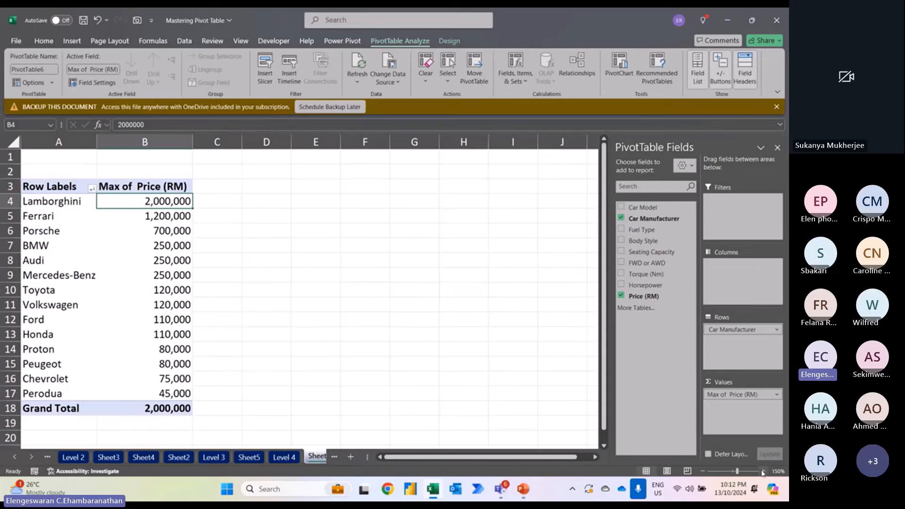